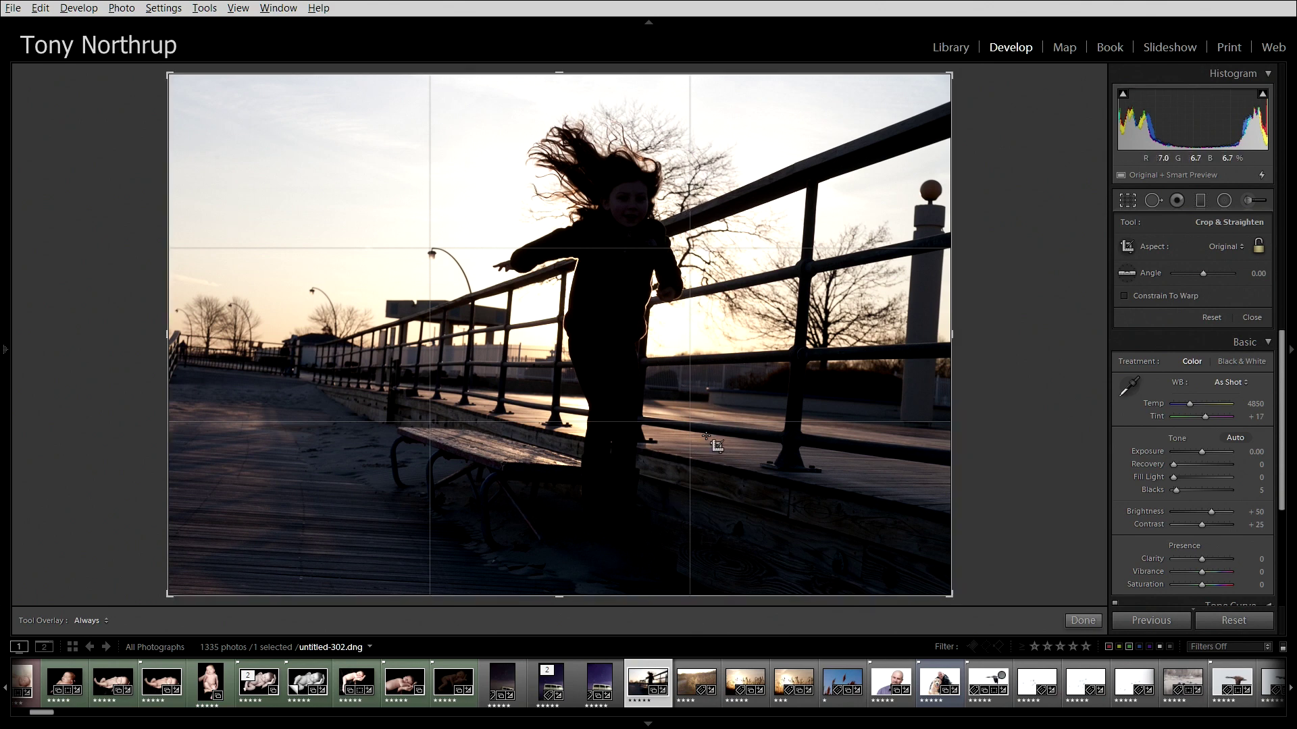
- Trim the silhouette photo inward from its right edge with the Crop tool and reposition the image inside the frame
{"action": "left_click_drag", "start_coordinate": [951, 336], "coordinate": [895, 345]}
{"action": "key", "text": "Return"}
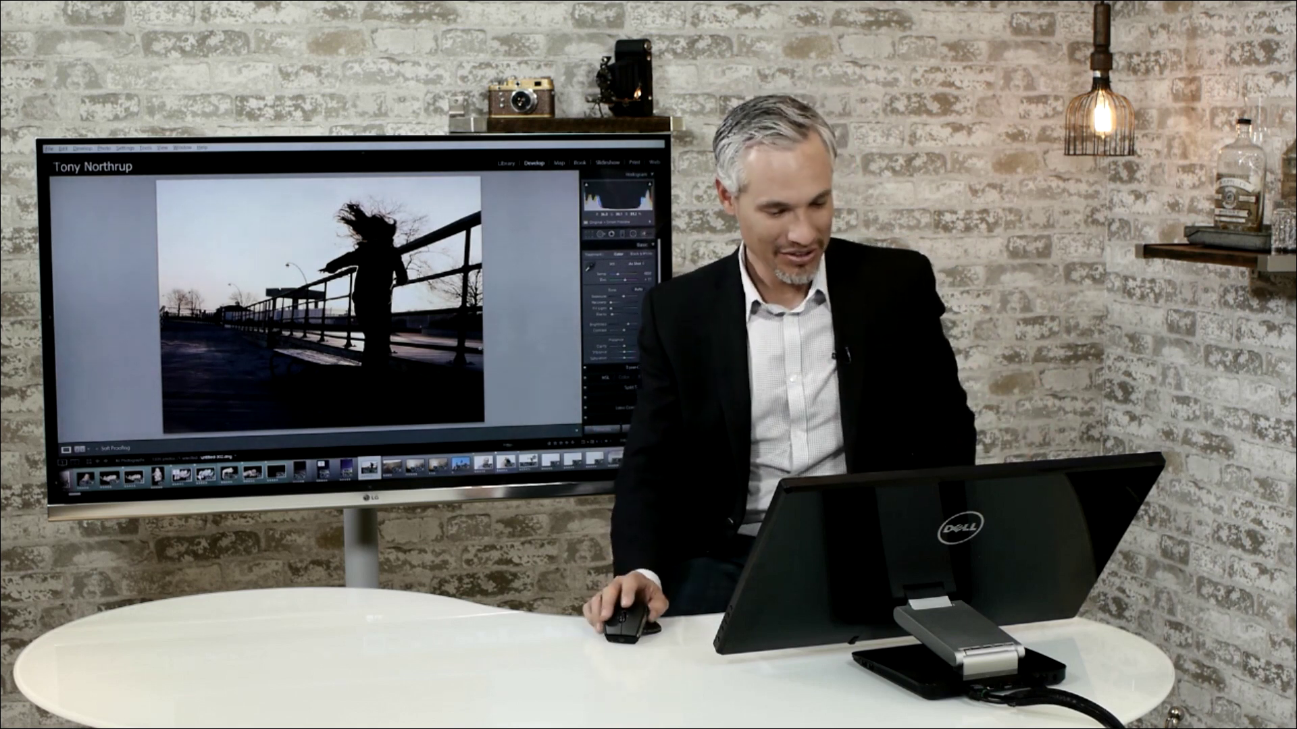
{"action": "key", "text": "r"}
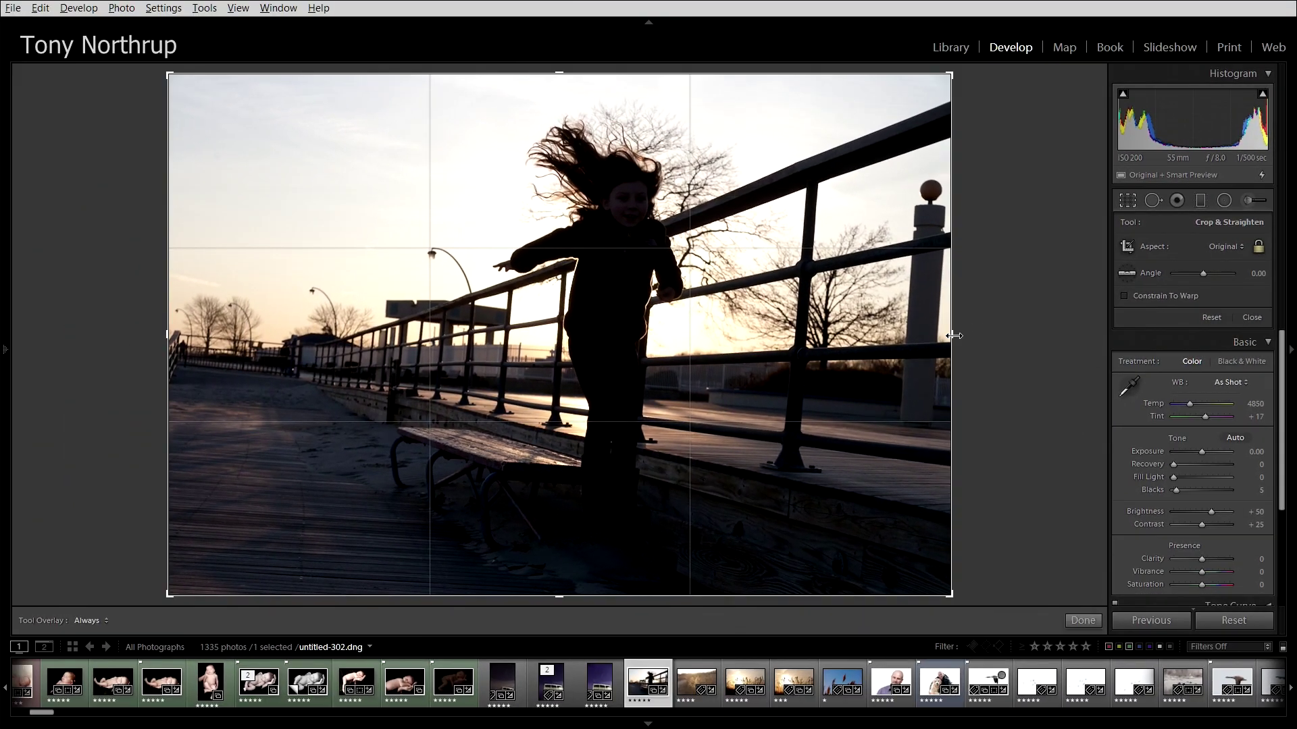
{"action": "left_click_drag", "start_coordinate": [954, 336], "coordinate": [845, 336]}
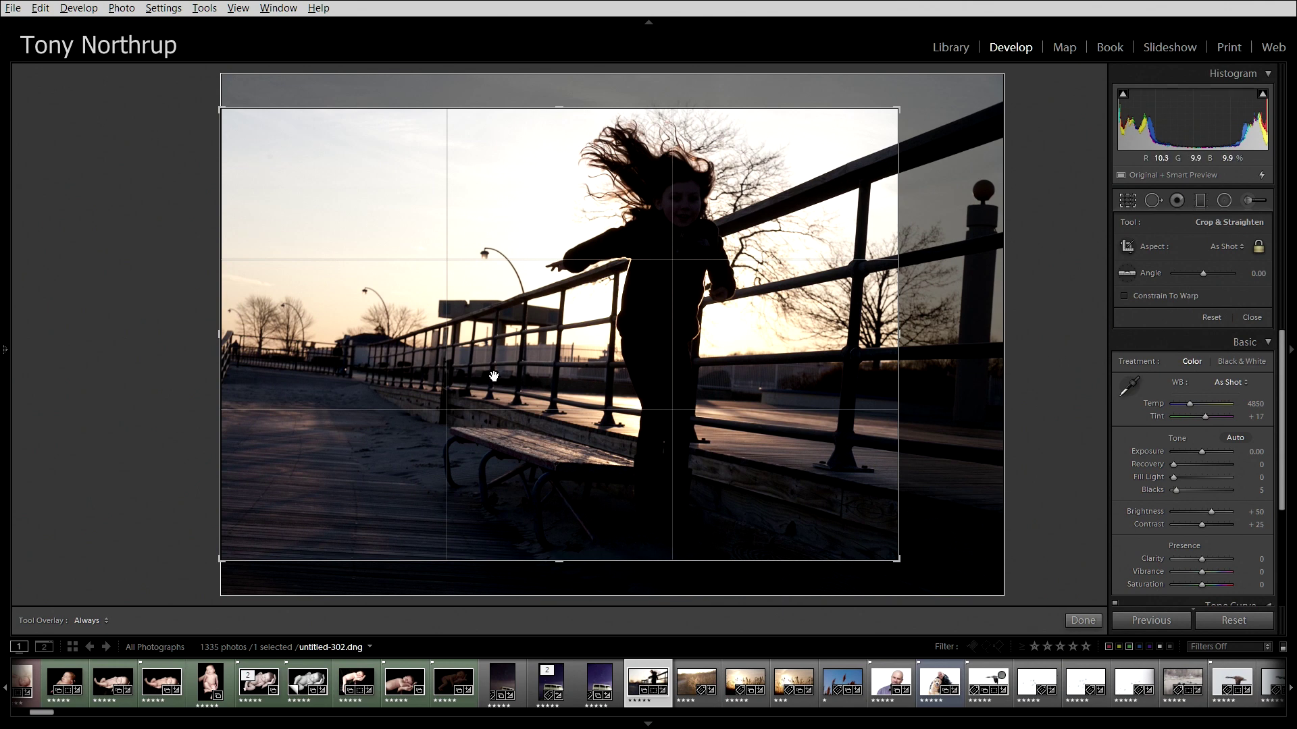
{"action": "left_click_drag", "start_coordinate": [507, 352], "coordinate": [512, 355]}
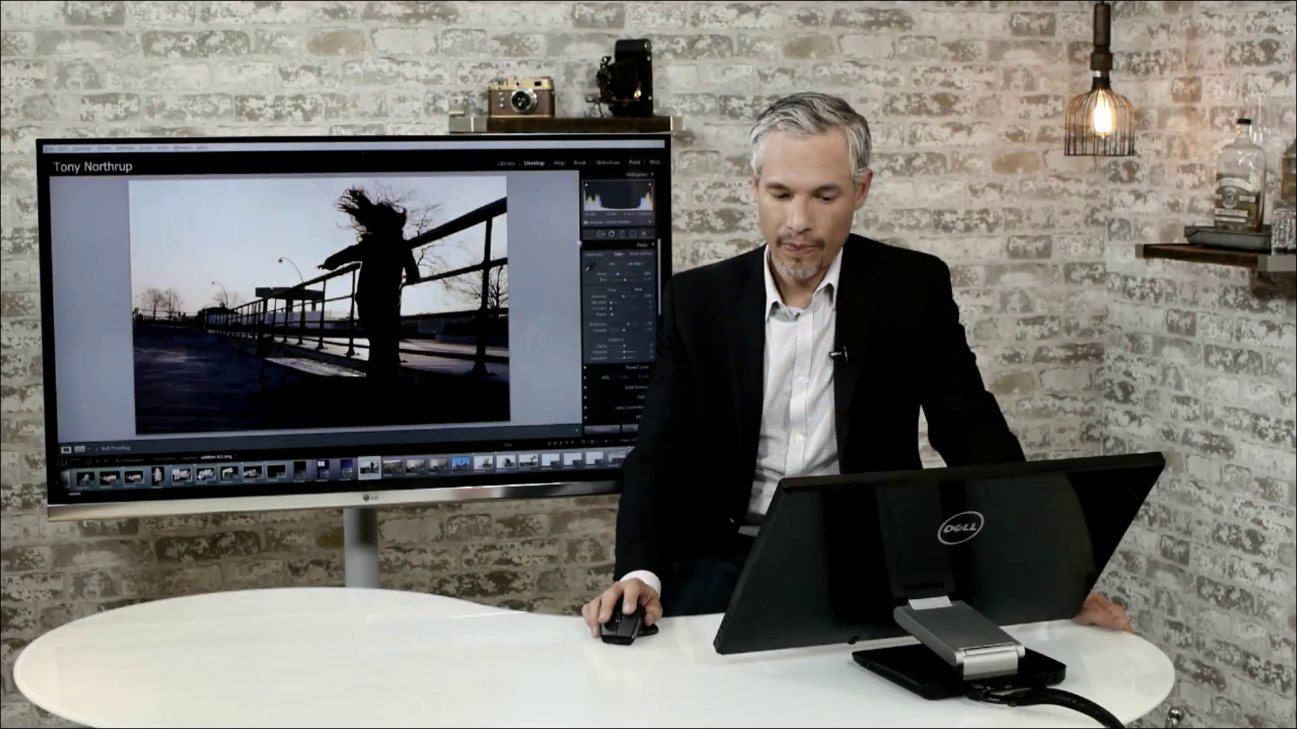
- Crop the photo to a 1 x 1 square with the girl in its left half, and reset the crop
{"action": "left_click", "coordinate": [587, 235]}
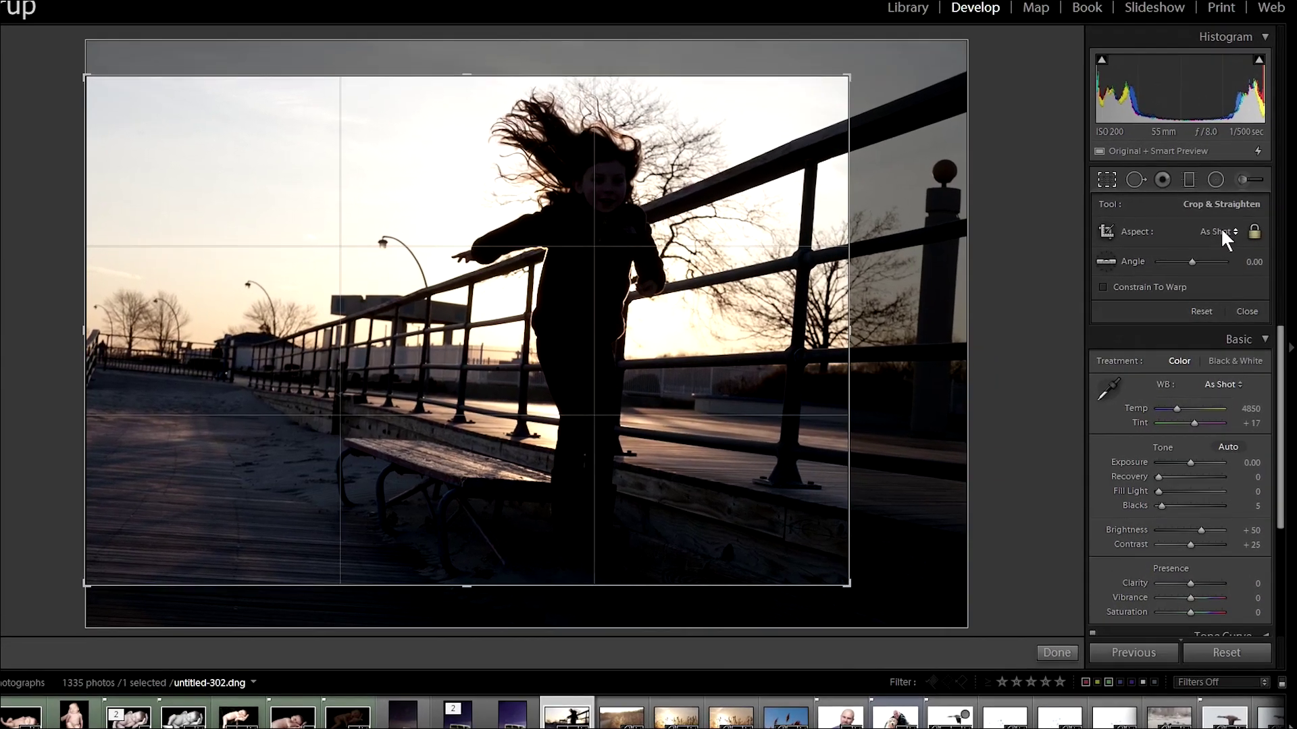
{"action": "left_click", "coordinate": [1220, 228]}
{"action": "left_click", "coordinate": [1095, 306]}
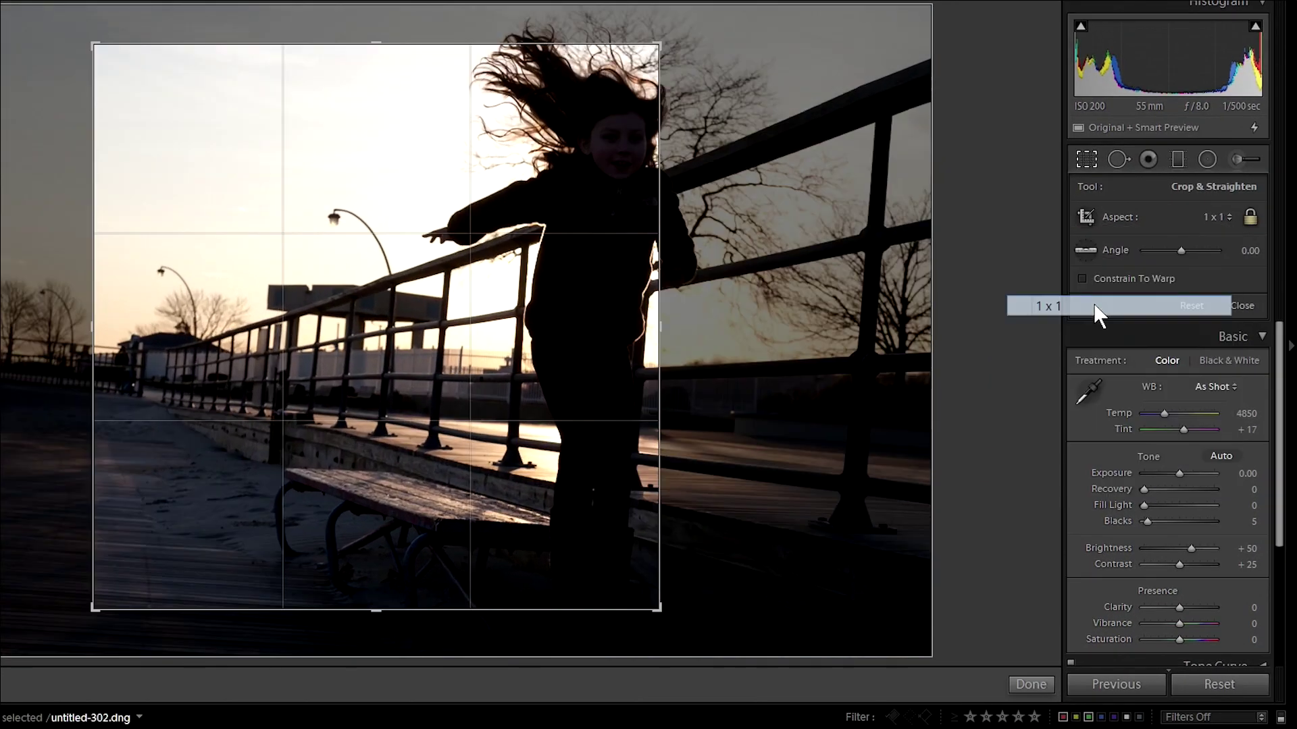
{"action": "left_click_drag", "start_coordinate": [497, 317], "coordinate": [307, 317]}
{"action": "key", "text": "Return"}
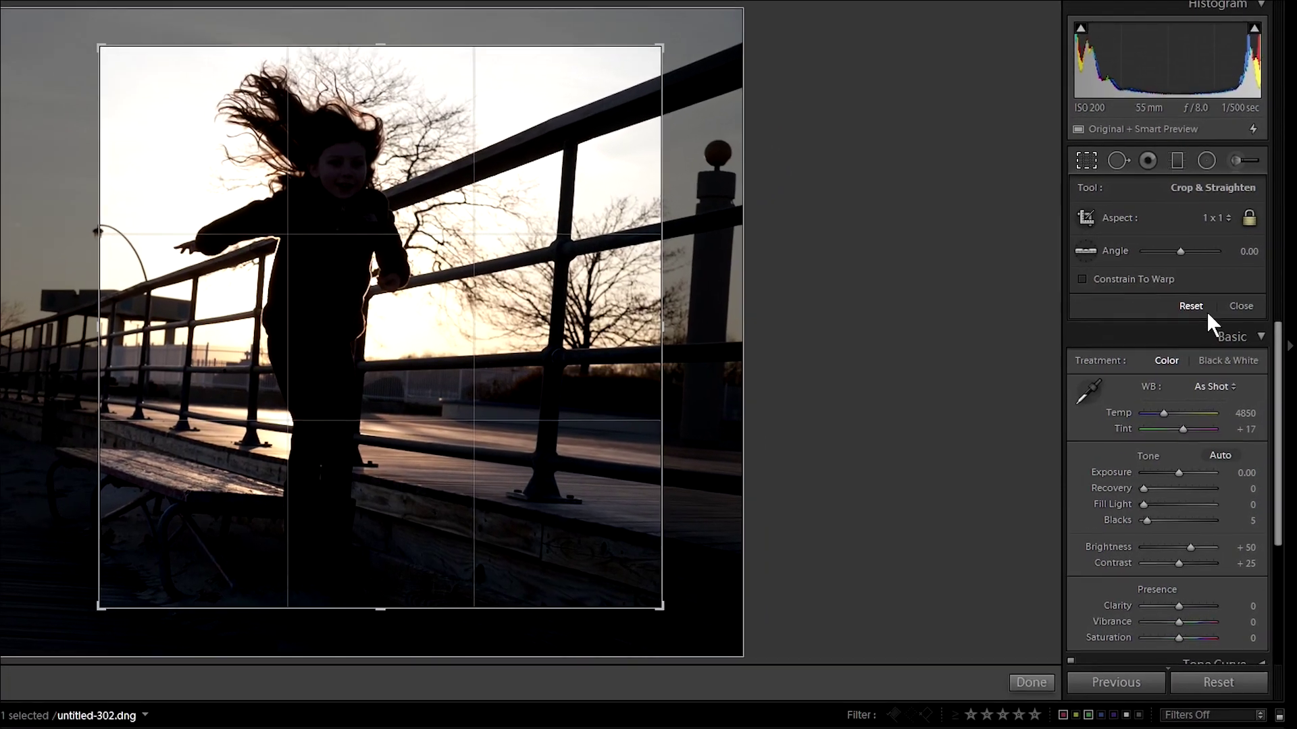
{"action": "left_click", "coordinate": [1195, 307]}
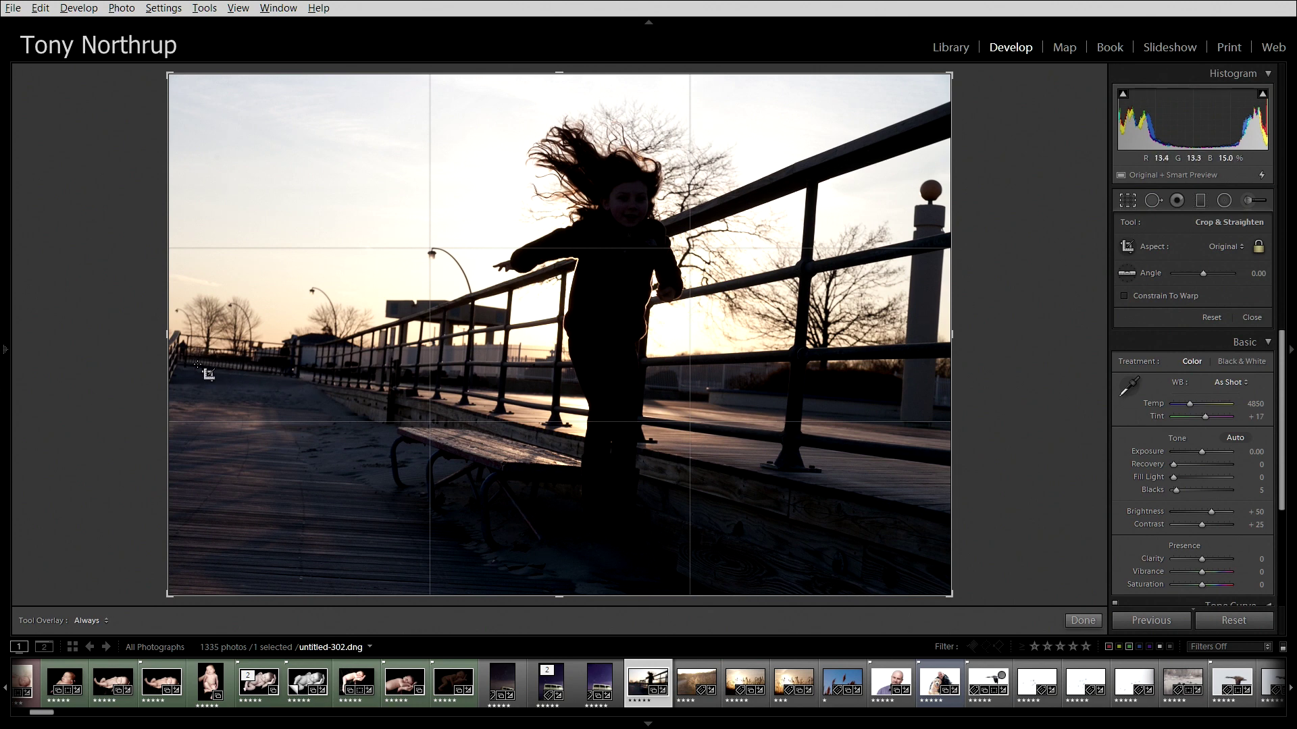
- Rotate the photo clockwise to an angle of about 4.76 and apply it, and rotate it back counterclockwise in a second crop
{"action": "left_click_drag", "start_coordinate": [966, 72], "coordinate": [987, 106]}
{"action": "key", "text": "Return"}
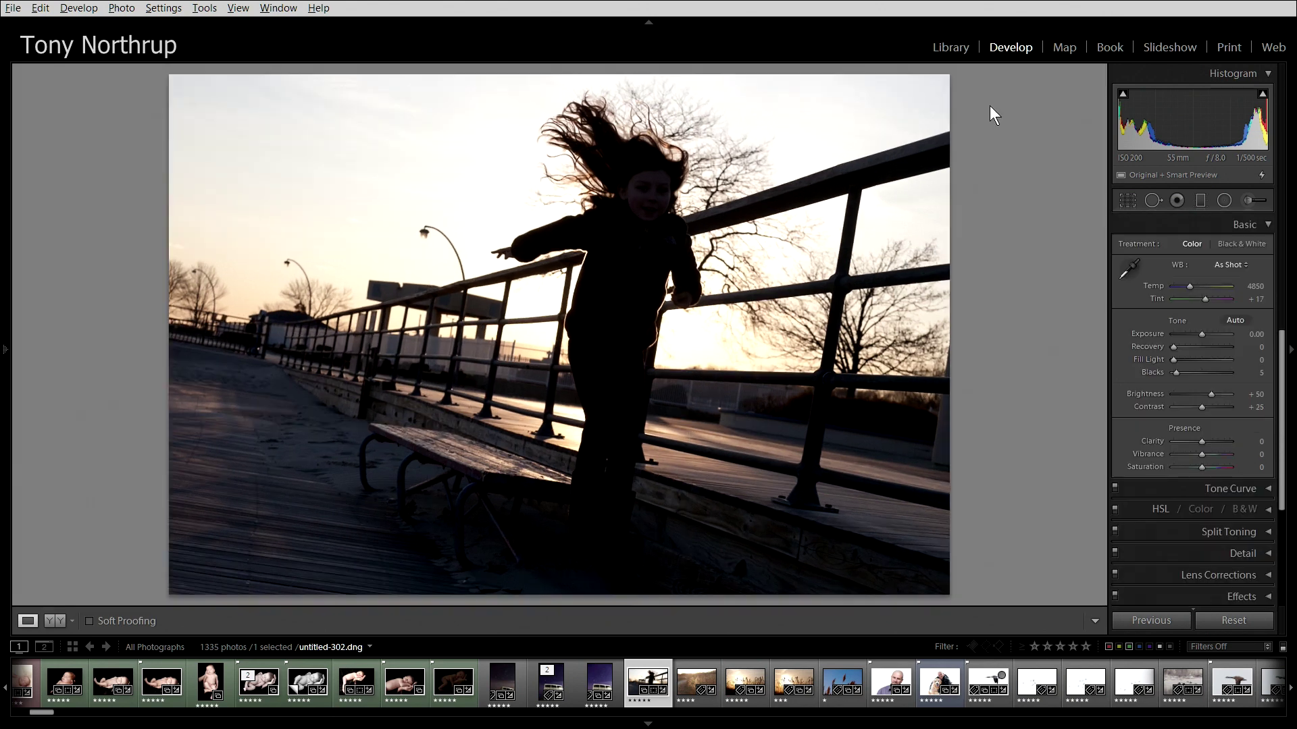
{"action": "key", "text": "r"}
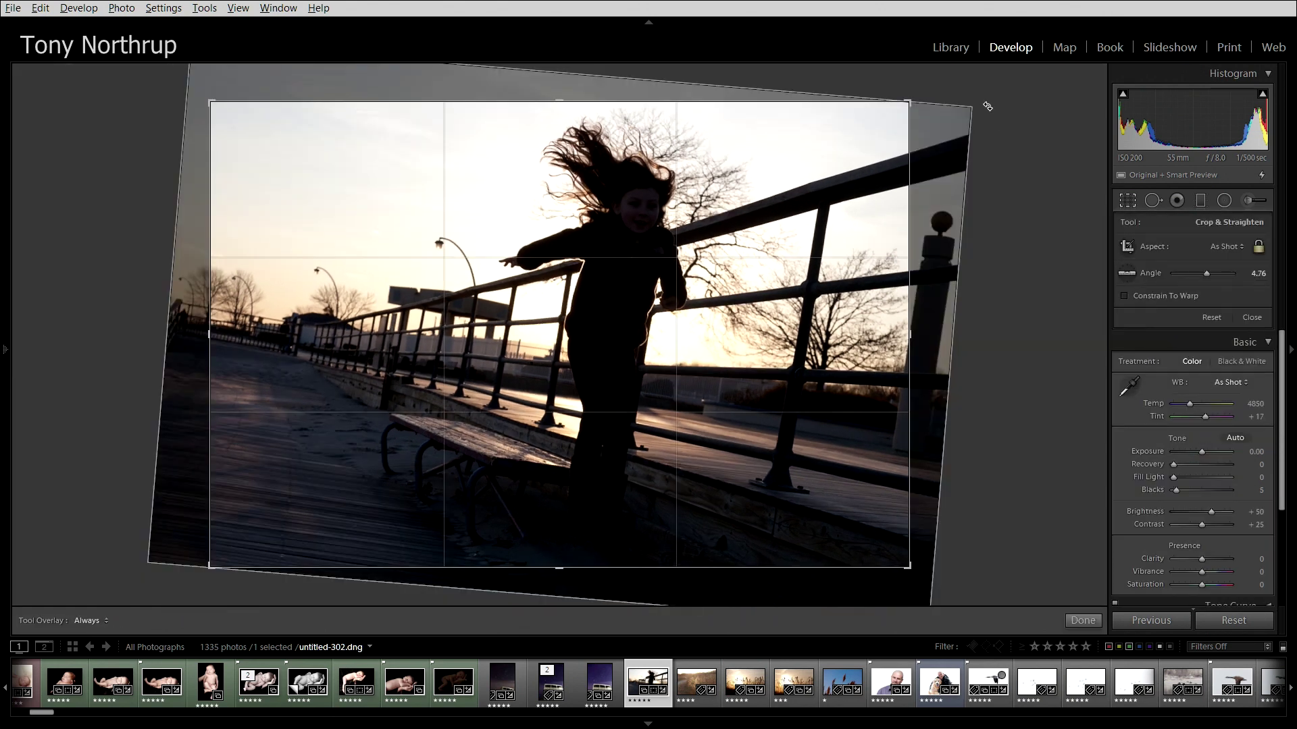
{"action": "left_click_drag", "start_coordinate": [929, 102], "coordinate": [848, 71]}
{"action": "key", "text": "Return"}
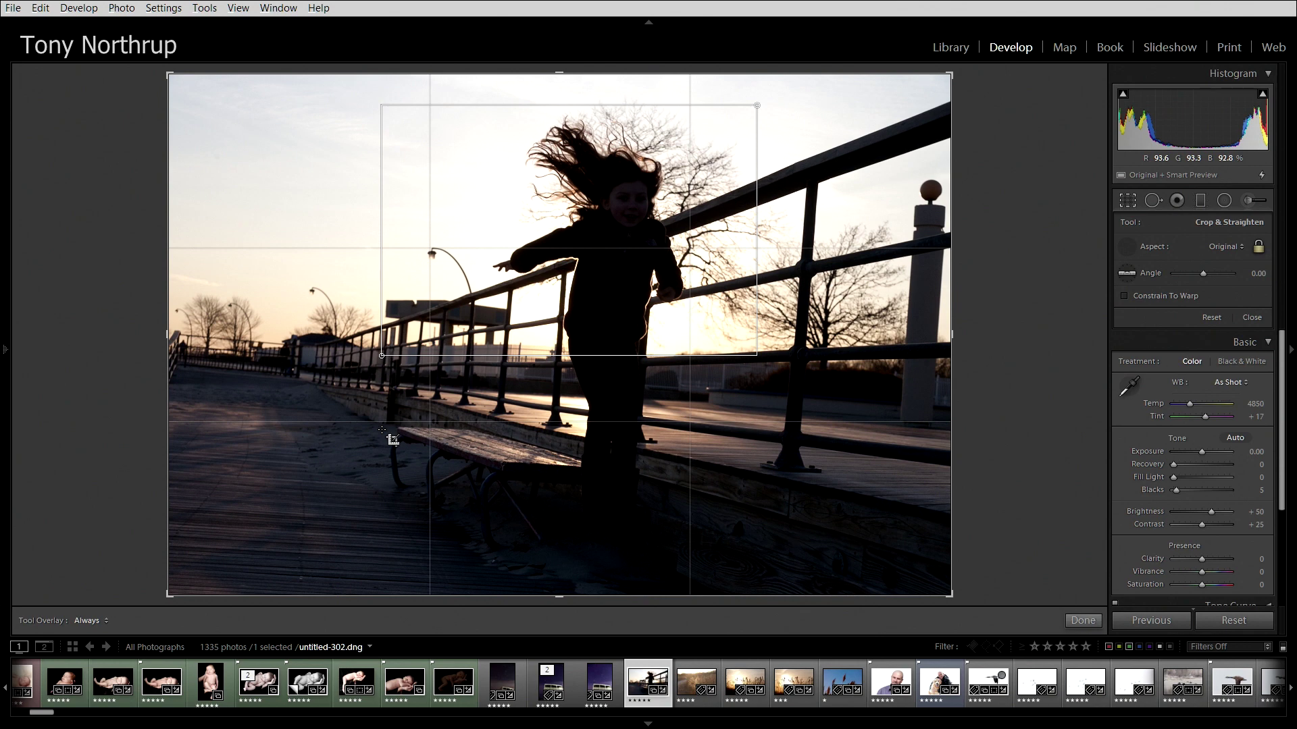
- Draw a landscape crop around the girl's upper body and the railing behind her, and apply it
{"action": "left_click_drag", "start_coordinate": [393, 440], "coordinate": [394, 439]}
{"action": "left_click_drag", "start_coordinate": [672, 335], "coordinate": [549, 328]}
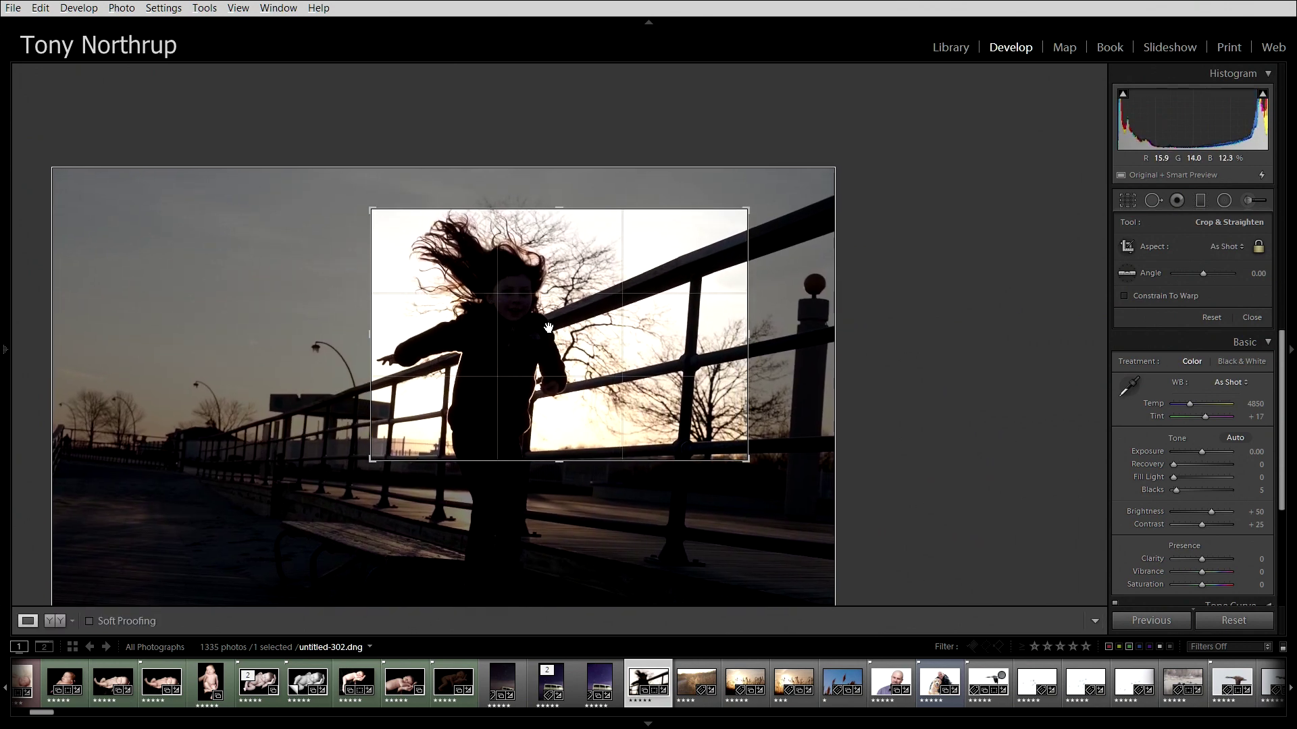
{"action": "key", "text": "Return"}
{"action": "key", "text": "r"}
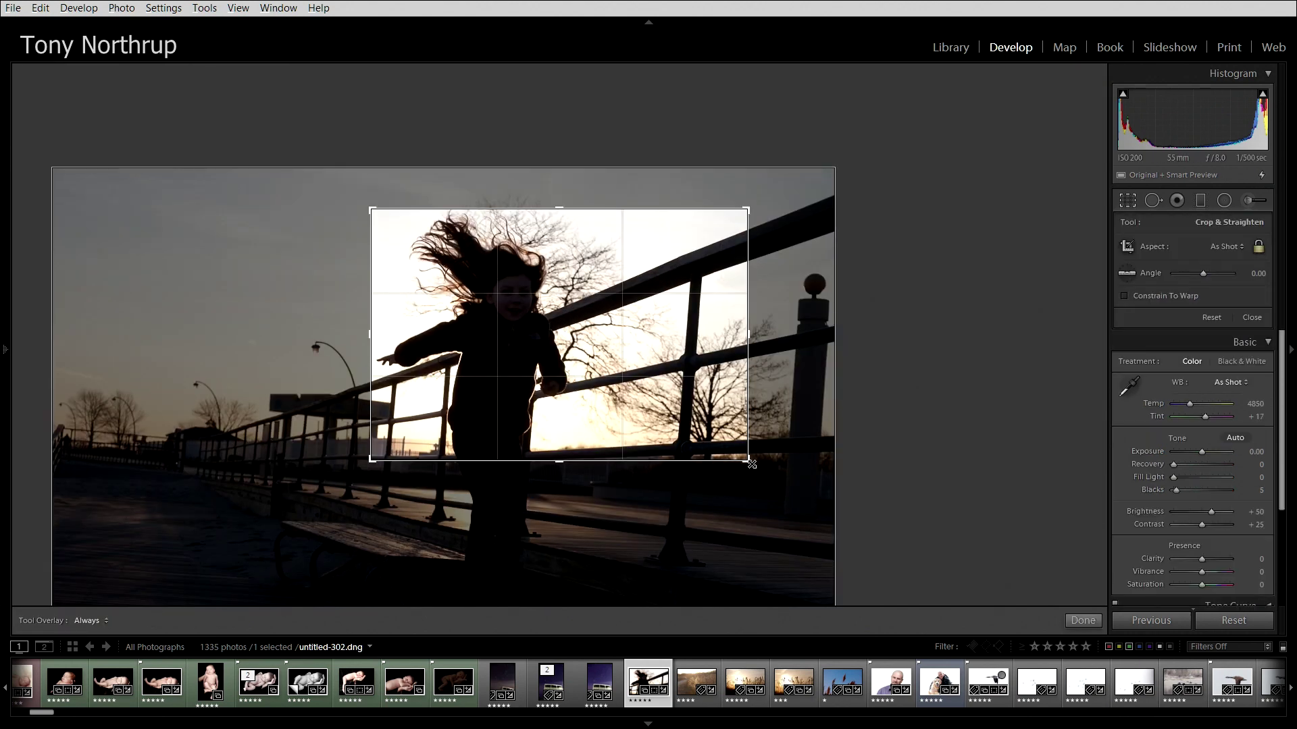
- Change the crop to a portrait frame around the girl's full figure and straighten it to an angle of about 2.09
{"action": "left_click_drag", "start_coordinate": [752, 464], "coordinate": [712, 591]}
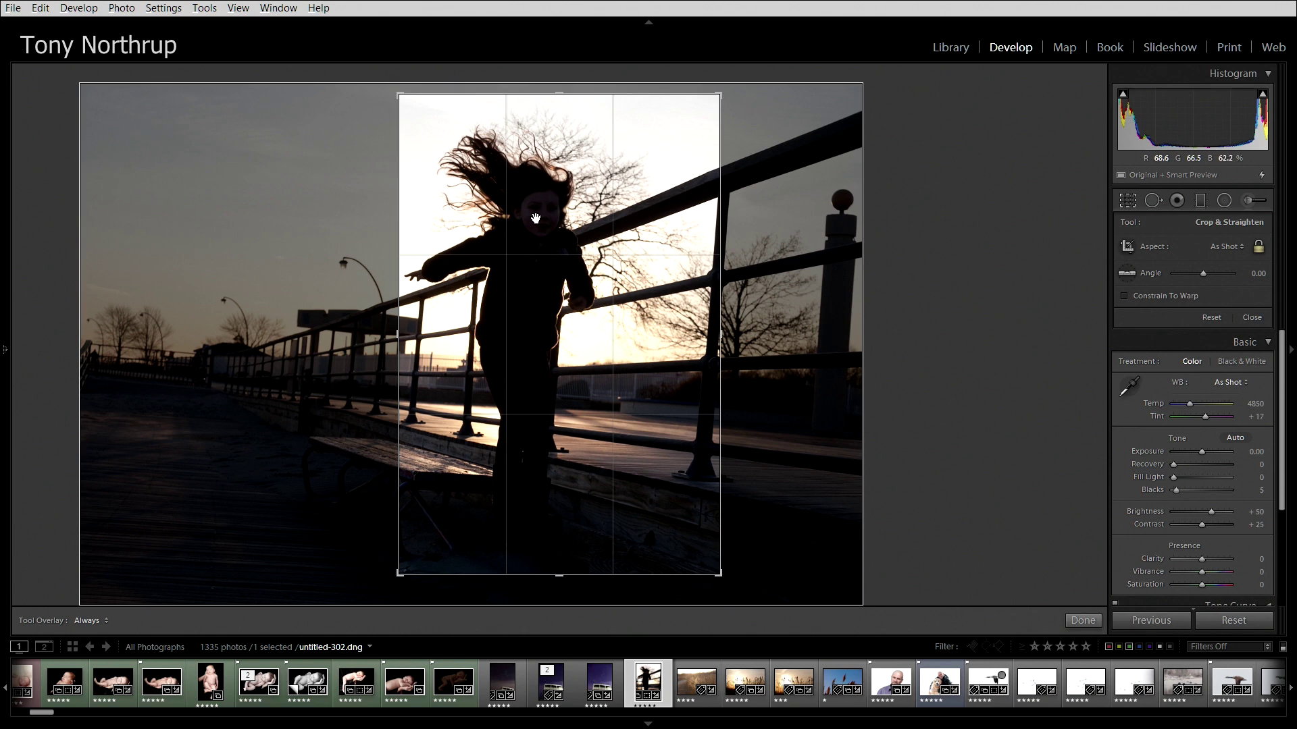
{"action": "left_click_drag", "start_coordinate": [540, 224], "coordinate": [545, 236]}
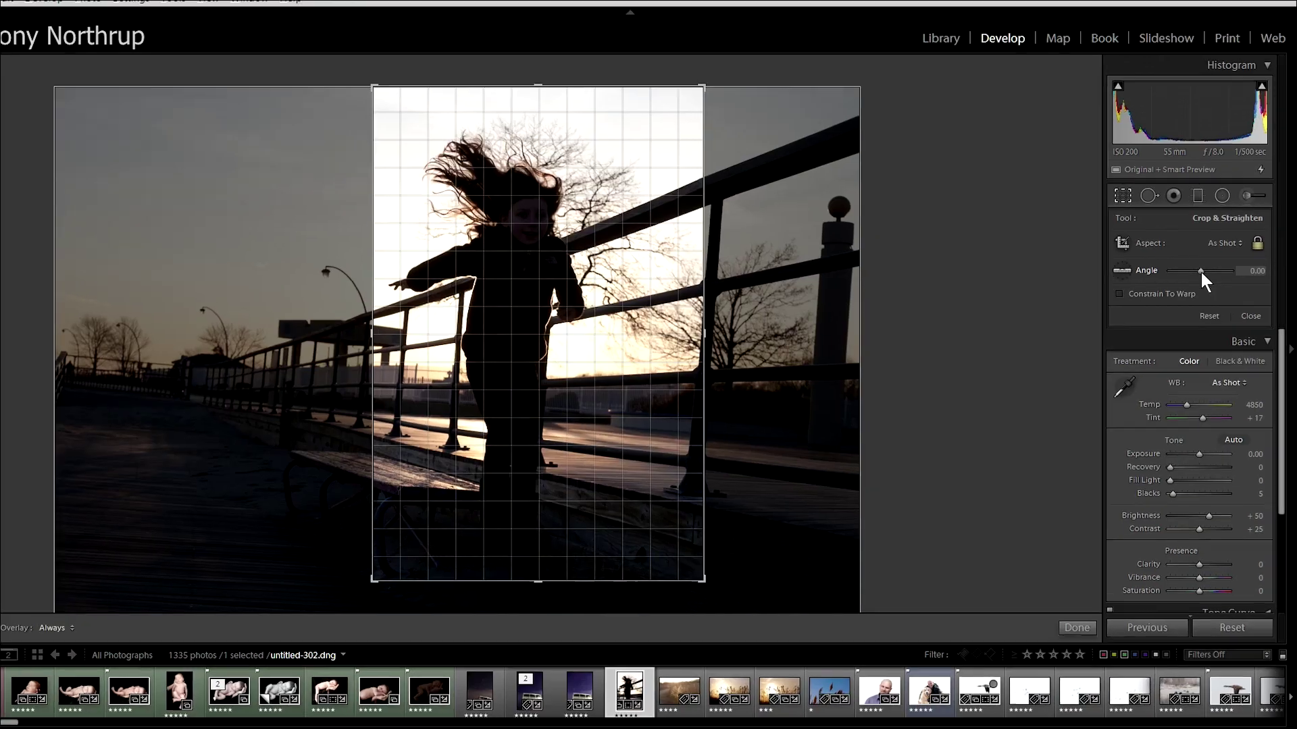
{"action": "mouse_move", "coordinate": [1201, 270]}
{"action": "left_mouse_down"}
{"action": "mouse_move", "coordinate": [1148, 254]}
{"action": "mouse_move", "coordinate": [1196, 252]}
{"action": "mouse_move", "coordinate": [1167, 254]}
{"action": "mouse_move", "coordinate": [1205, 277]}
{"action": "left_mouse_up"}
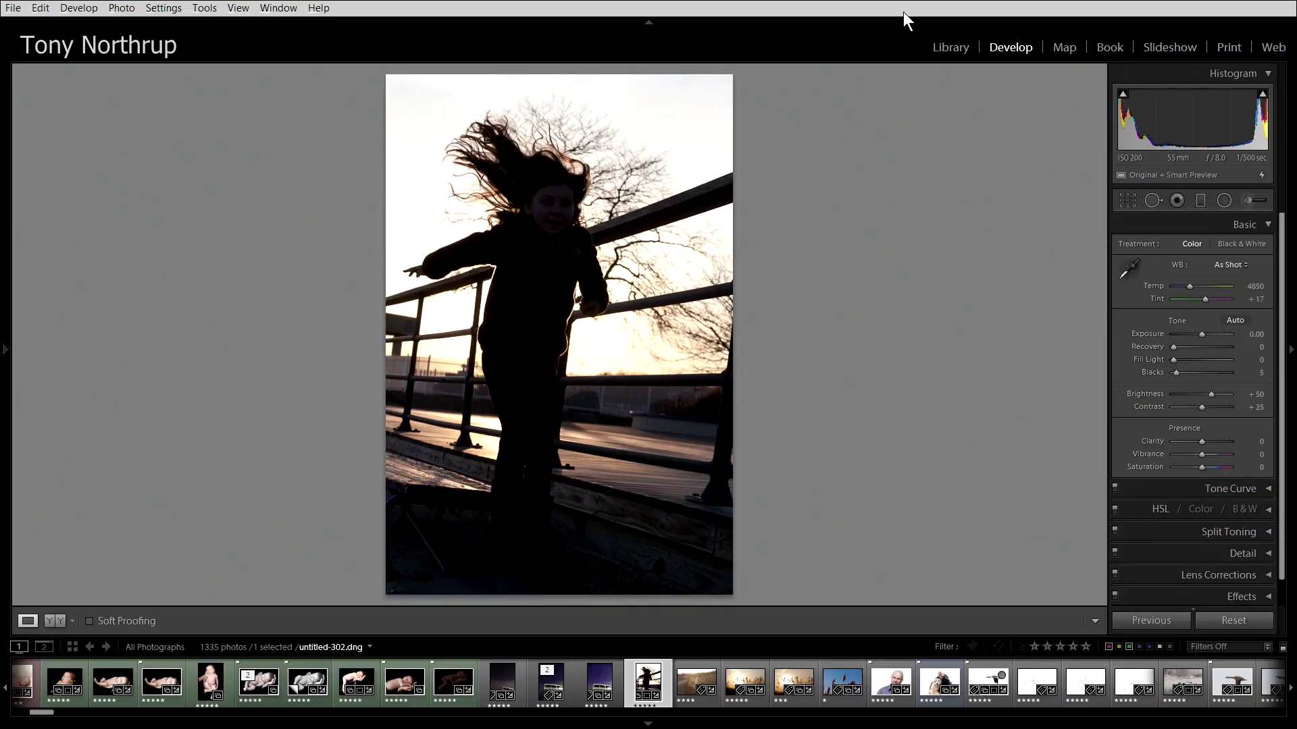
- Set the crop aspect to 4 x 5 / 8 x 10 and reshape it into a landscape frame around the girl at about 3.85 degrees
{"action": "key", "text": "r"}
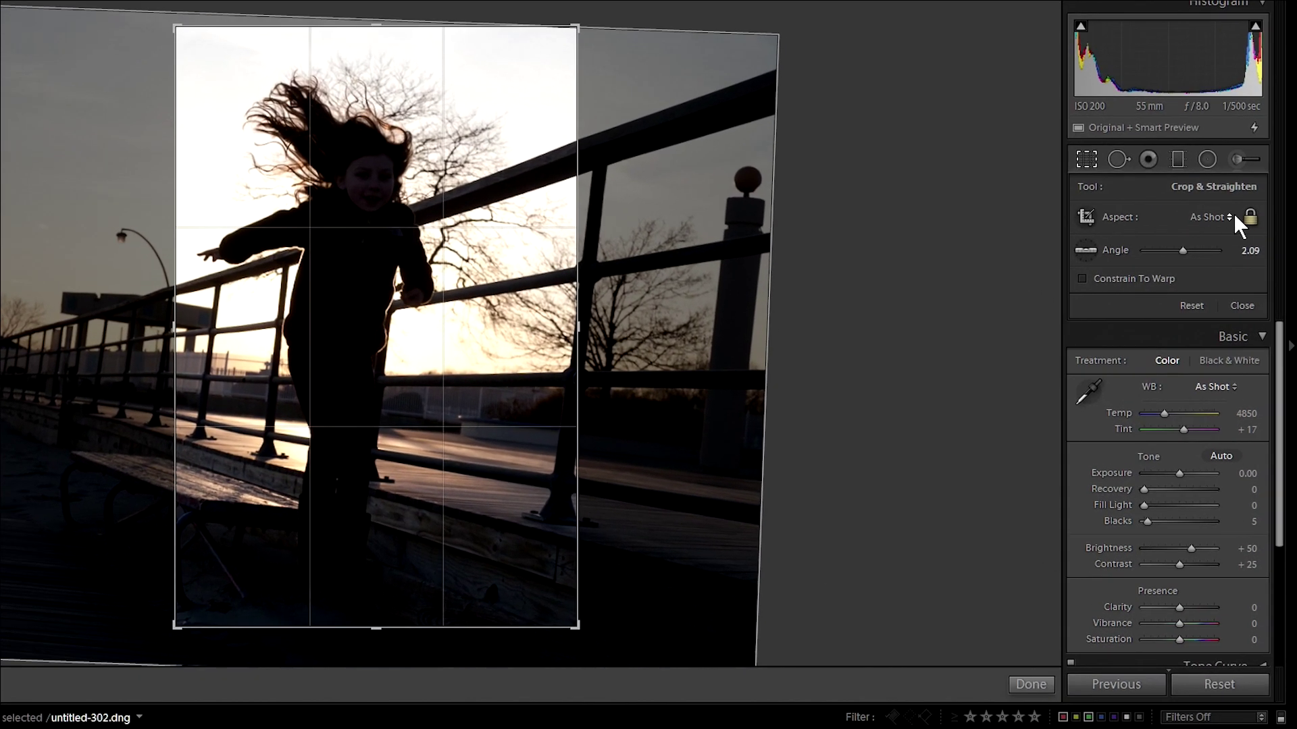
{"action": "left_click", "coordinate": [1226, 217]}
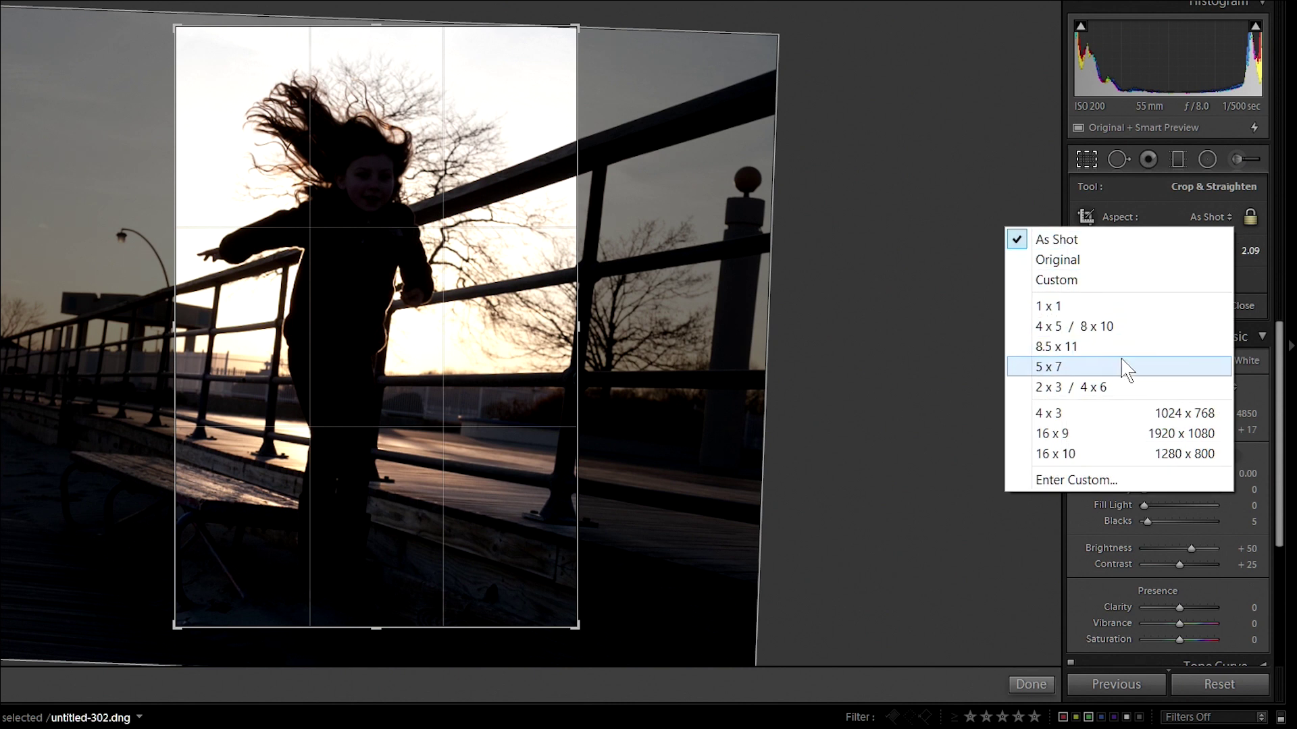
{"action": "left_click", "coordinate": [1146, 331]}
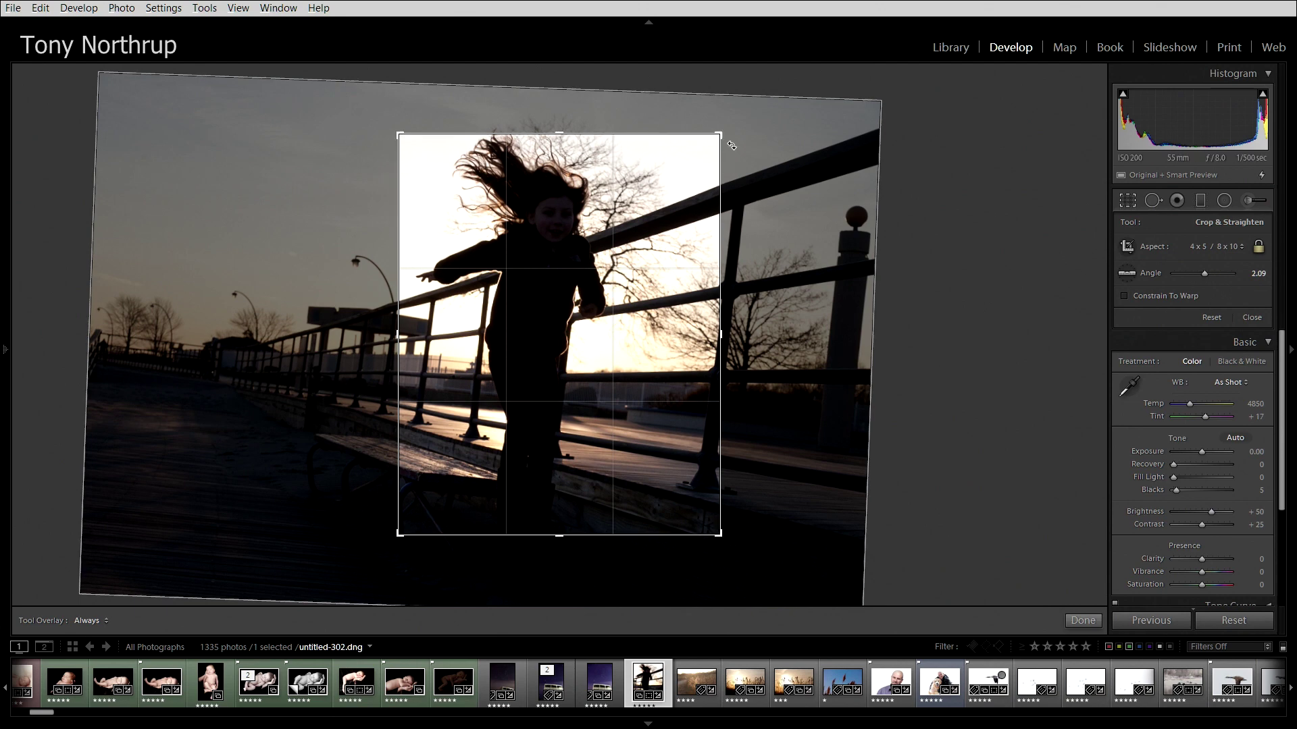
{"action": "left_click_drag", "start_coordinate": [730, 127], "coordinate": [836, 151]}
{"action": "left_click_drag", "start_coordinate": [481, 295], "coordinate": [513, 302]}
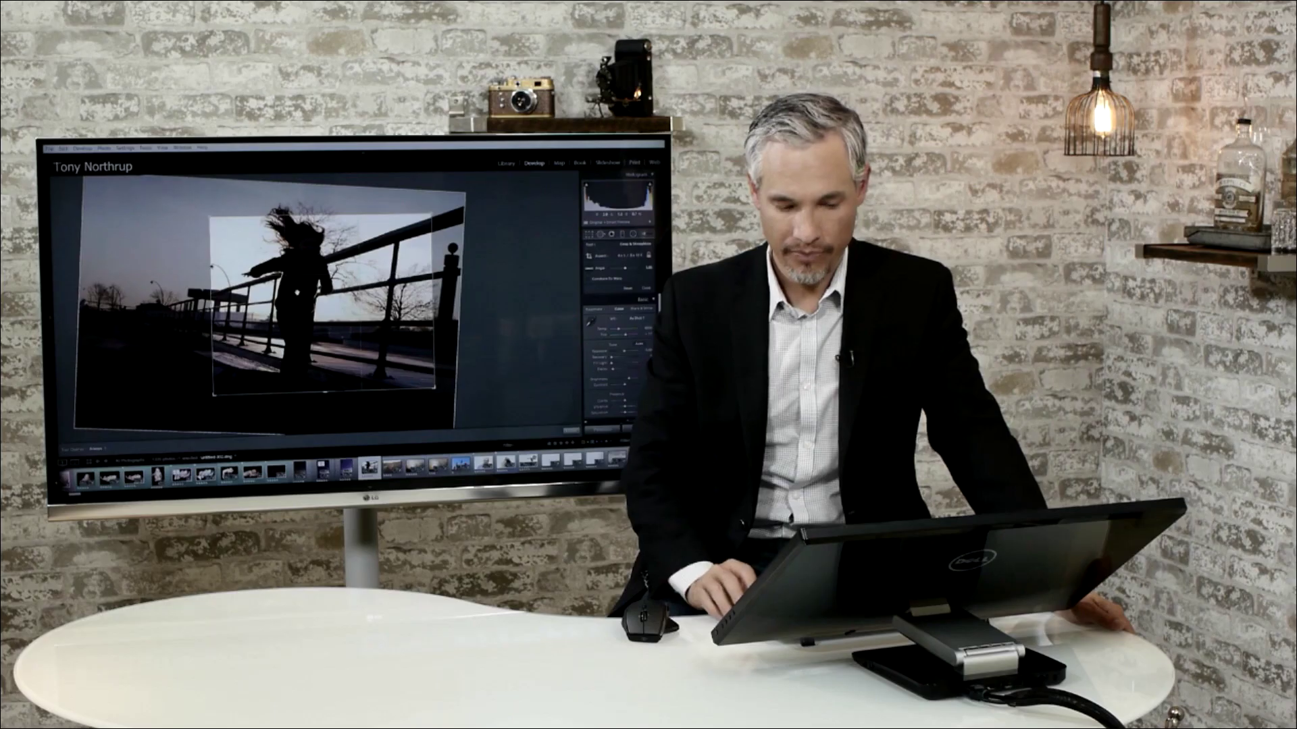
{"action": "key", "text": "Return"}
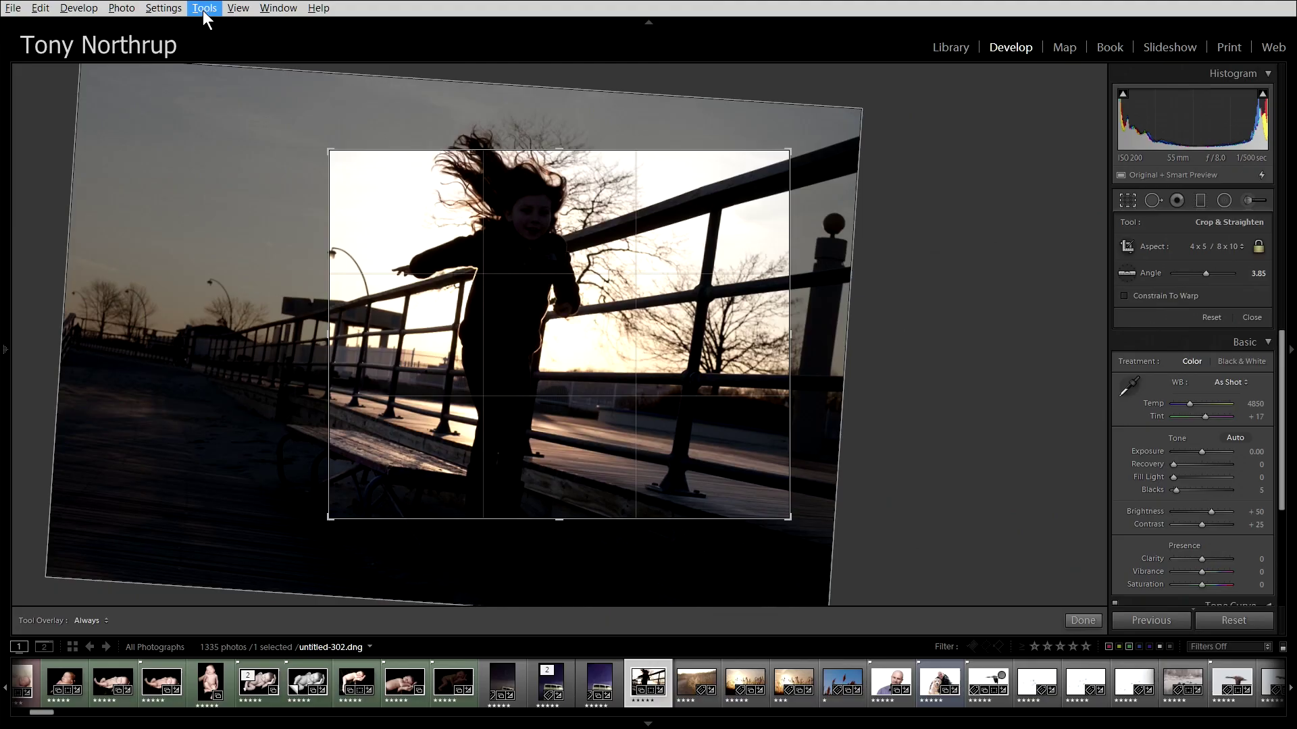
- Show the Diagonal crop guide overlay and resize the crop frame from its upper-left corner to line up with the guides
{"action": "left_click", "coordinate": [204, 9]}
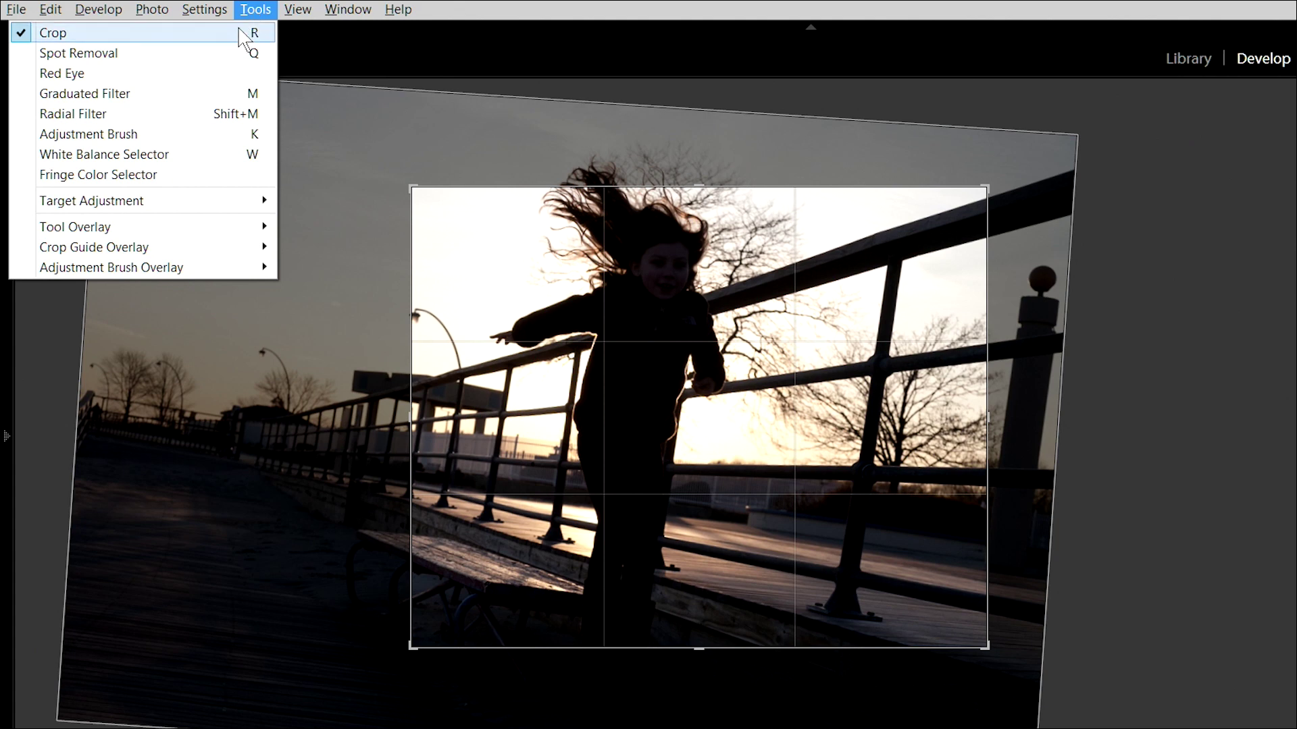
{"action": "mouse_move", "coordinate": [203, 255]}
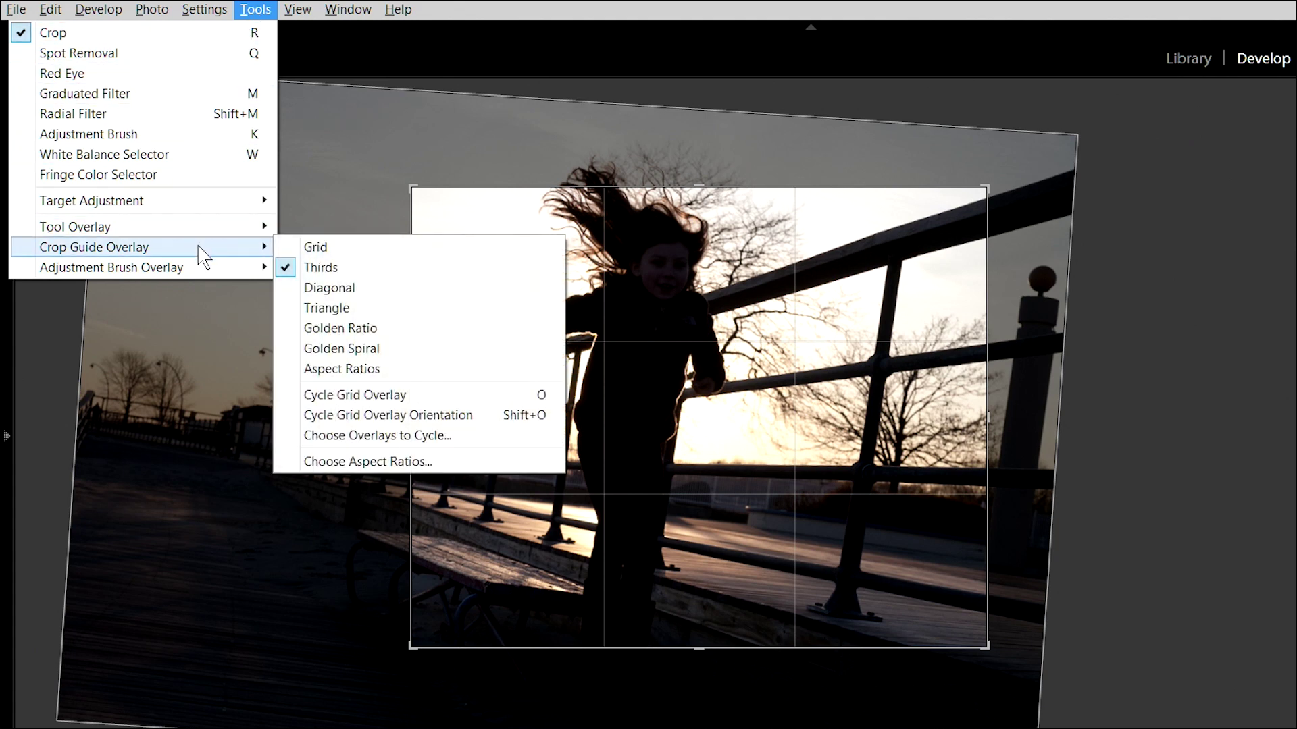
{"action": "left_click", "coordinate": [368, 289]}
{"action": "left_click_drag", "start_coordinate": [409, 188], "coordinate": [375, 247]}
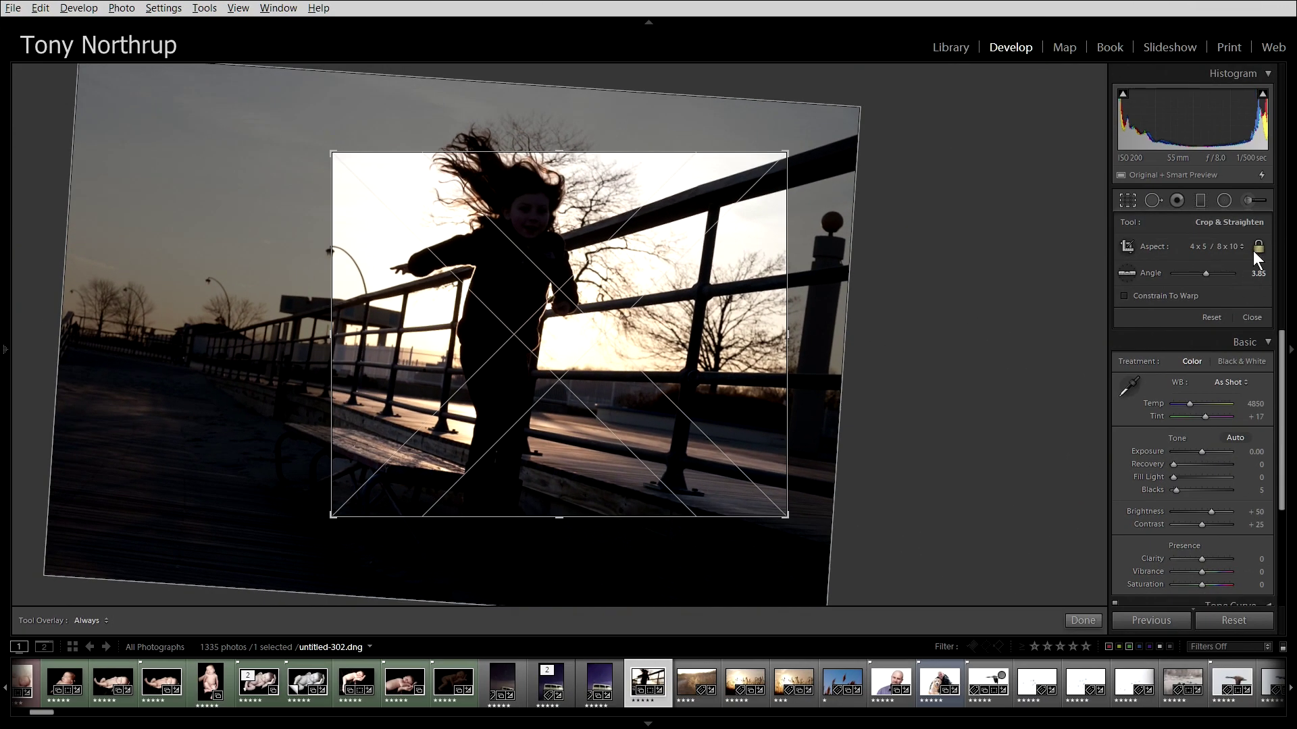
{"action": "mouse_move", "coordinate": [332, 153]}
{"action": "left_mouse_down"}
{"action": "mouse_move", "coordinate": [333, 174]}
{"action": "mouse_move", "coordinate": [290, 197]}
{"action": "mouse_move", "coordinate": [373, 146]}
{"action": "mouse_move", "coordinate": [308, 149]}
{"action": "left_mouse_up"}
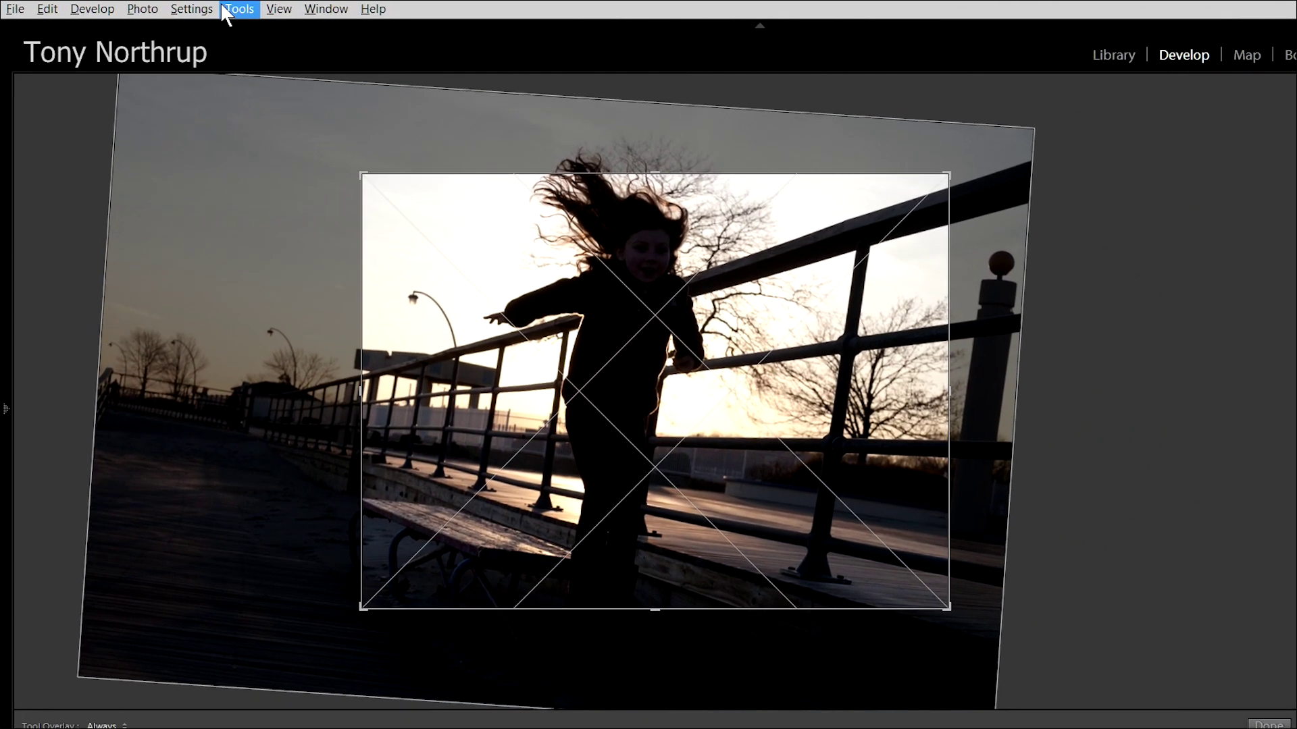
- Switch the crop guide overlay to Triangle and slightly shrink the crop frame from its upper-left corner
{"action": "left_click", "coordinate": [204, 9]}
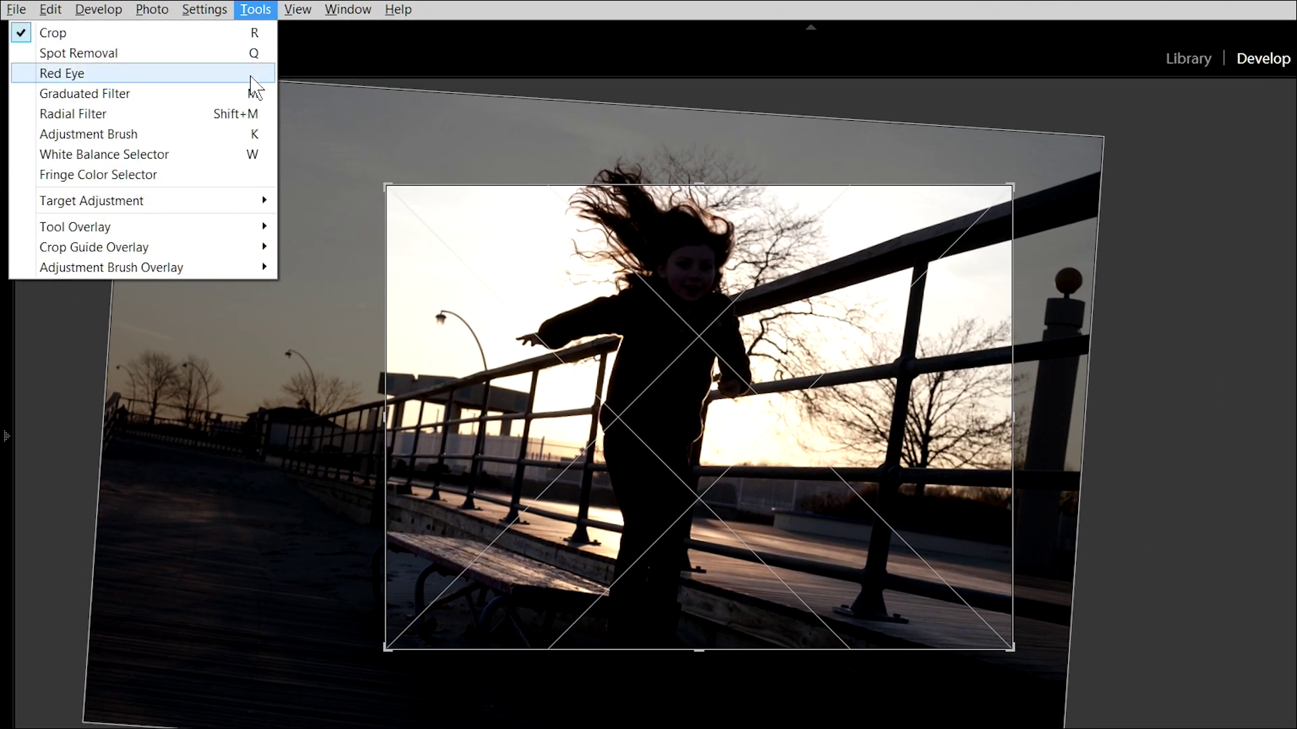
{"action": "mouse_move", "coordinate": [216, 247]}
{"action": "left_click", "coordinate": [364, 307]}
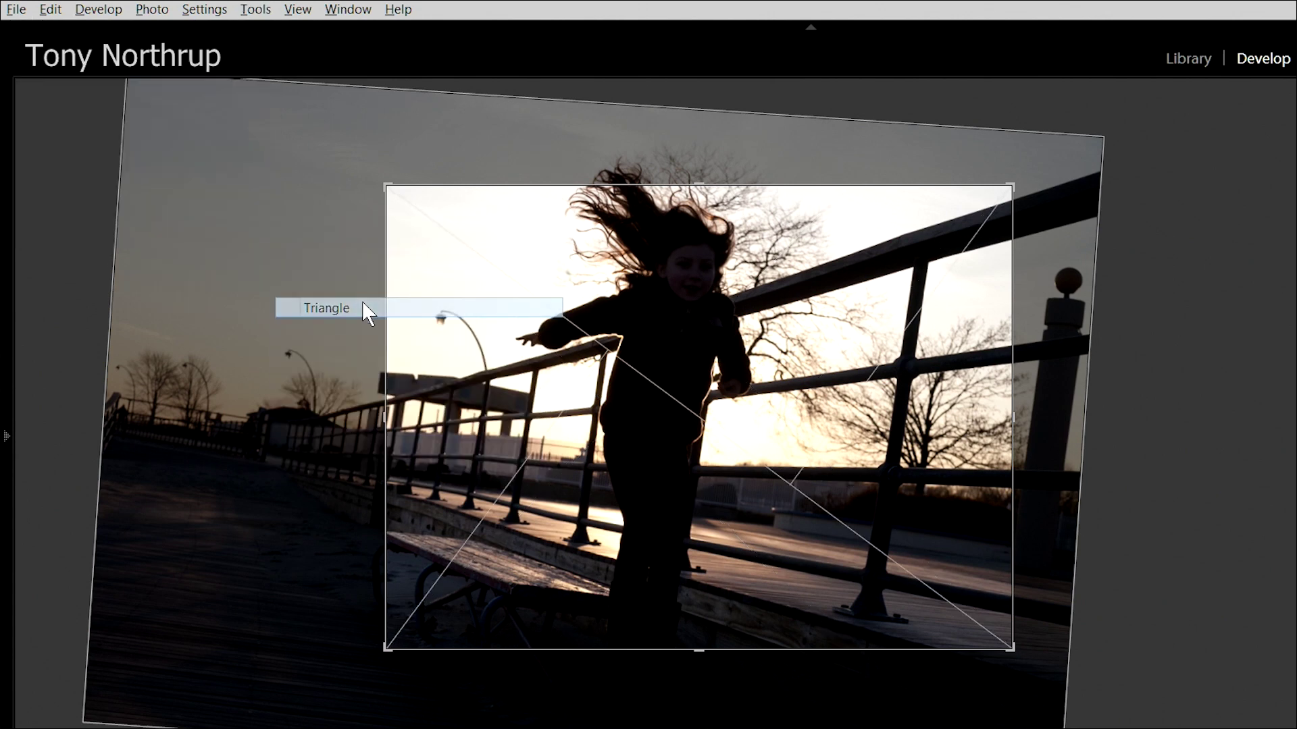
{"action": "mouse_move", "coordinate": [388, 190]}
{"action": "left_mouse_down"}
{"action": "mouse_move", "coordinate": [439, 237]}
{"action": "mouse_move", "coordinate": [481, 198]}
{"action": "mouse_move", "coordinate": [414, 206]}
{"action": "mouse_move", "coordinate": [374, 239]}
{"action": "mouse_move", "coordinate": [391, 199]}
{"action": "left_mouse_up"}
- Switch the crop guide overlay to Golden Ratio, and flatten and re-enlarge the crop frame to compare the composition
{"action": "left_click", "coordinate": [256, 9]}
{"action": "mouse_move", "coordinate": [208, 247]}
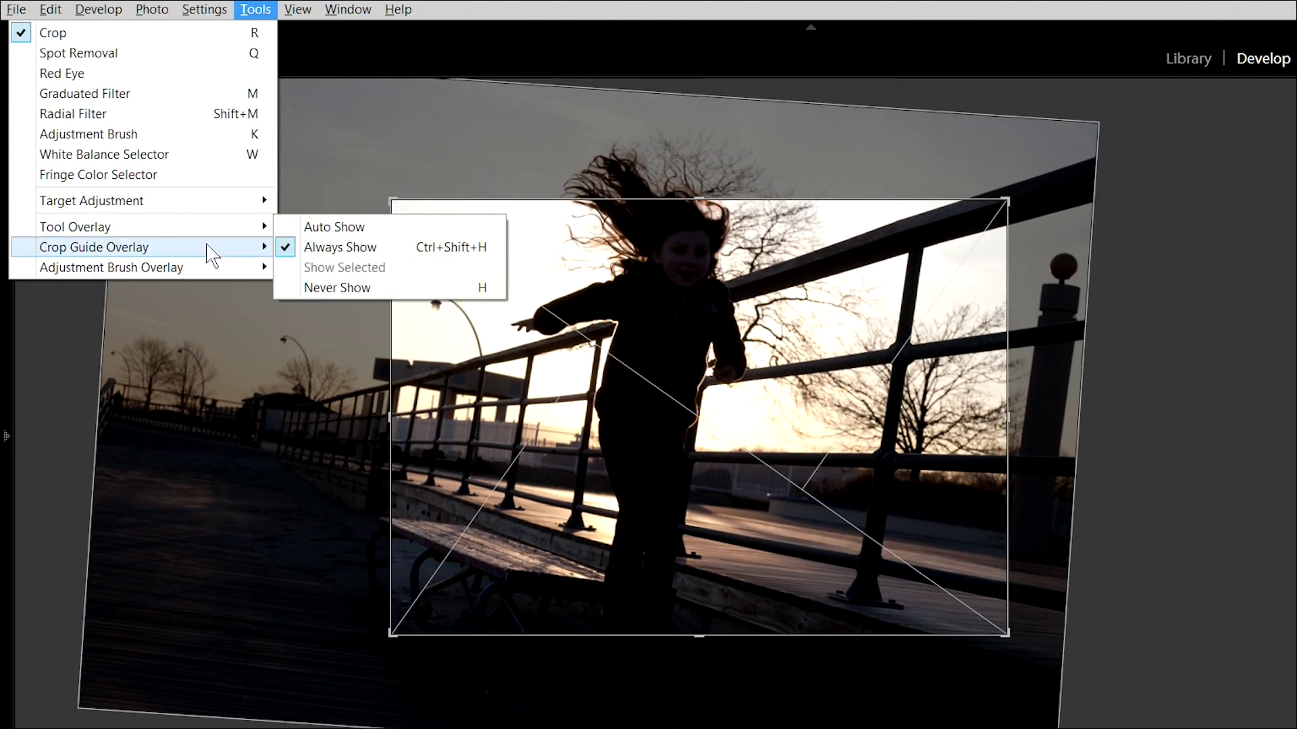
{"action": "left_click", "coordinate": [371, 329]}
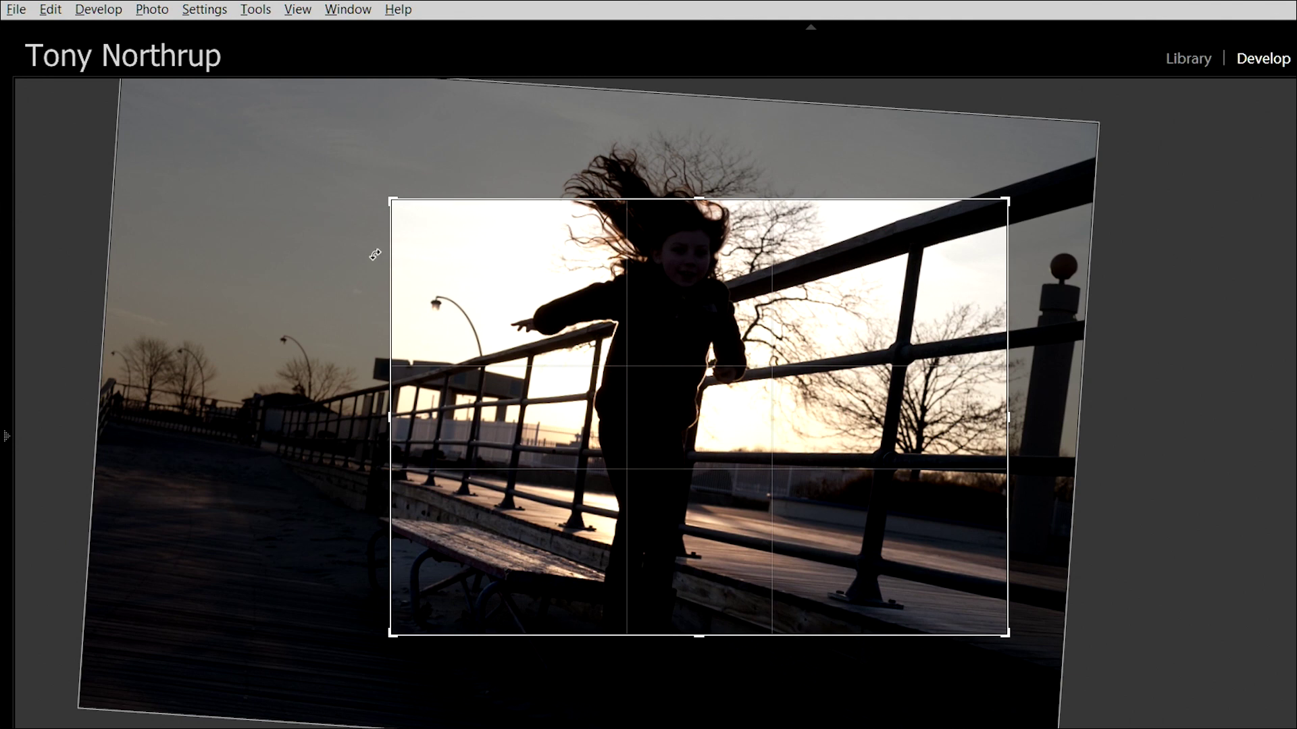
{"action": "left_click_drag", "start_coordinate": [391, 203], "coordinate": [420, 298]}
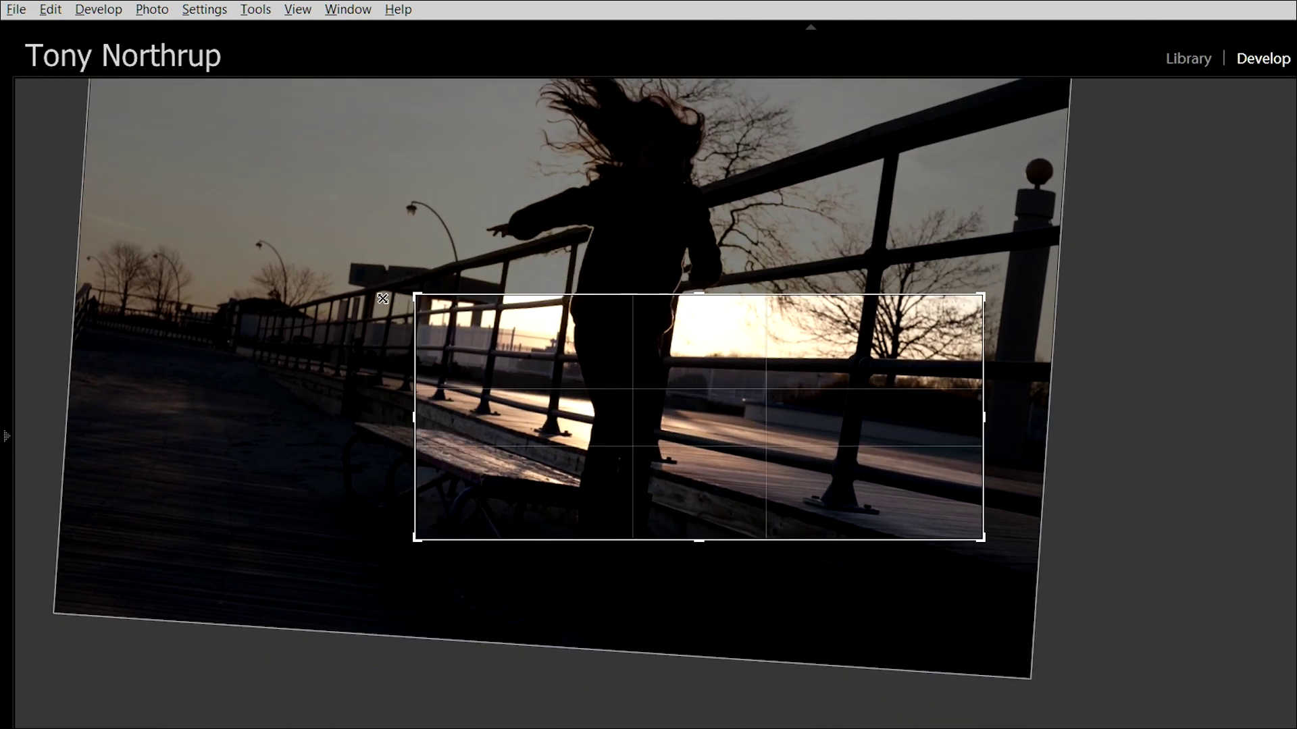
{"action": "left_click_drag", "start_coordinate": [363, 251], "coordinate": [364, 179]}
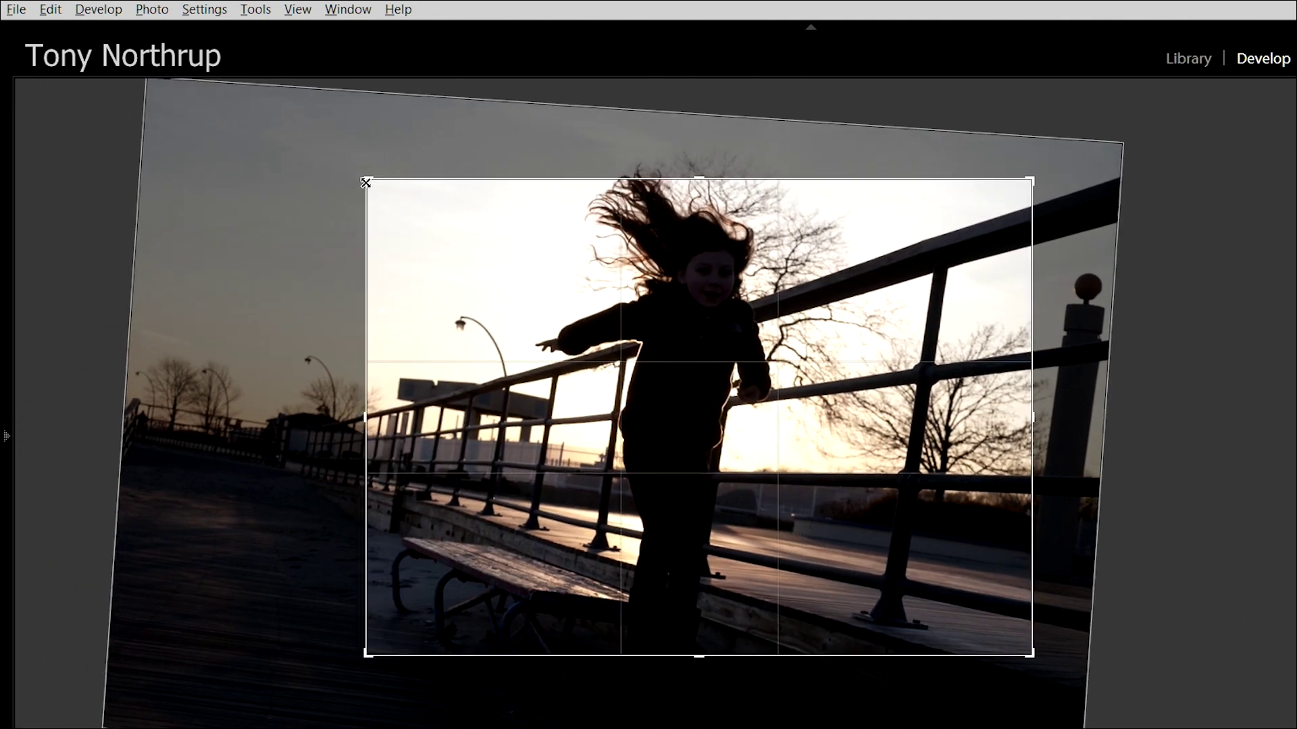
- Switch the crop guide overlay to Golden Spiral and widen the crop frame until the girl's face sits inside the spiral
{"action": "left_click", "coordinate": [263, 15]}
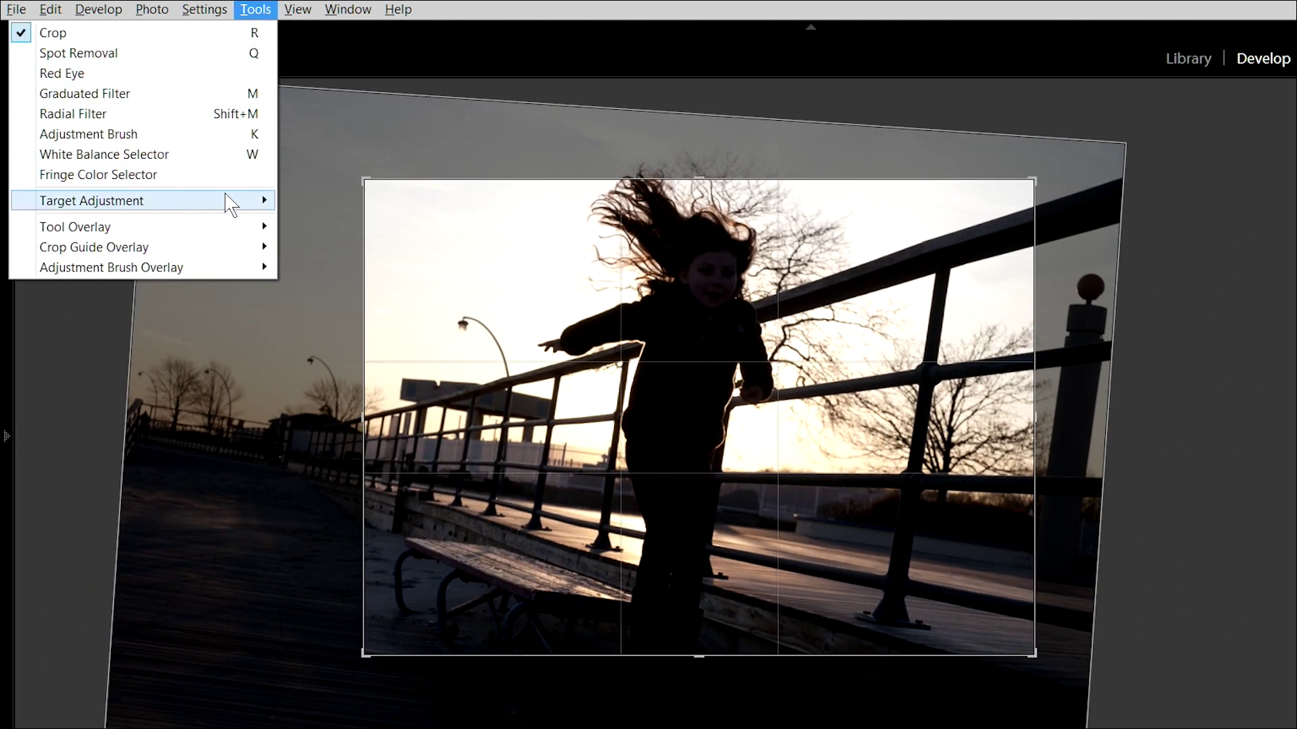
{"action": "mouse_move", "coordinate": [229, 233]}
{"action": "mouse_move", "coordinate": [231, 256]}
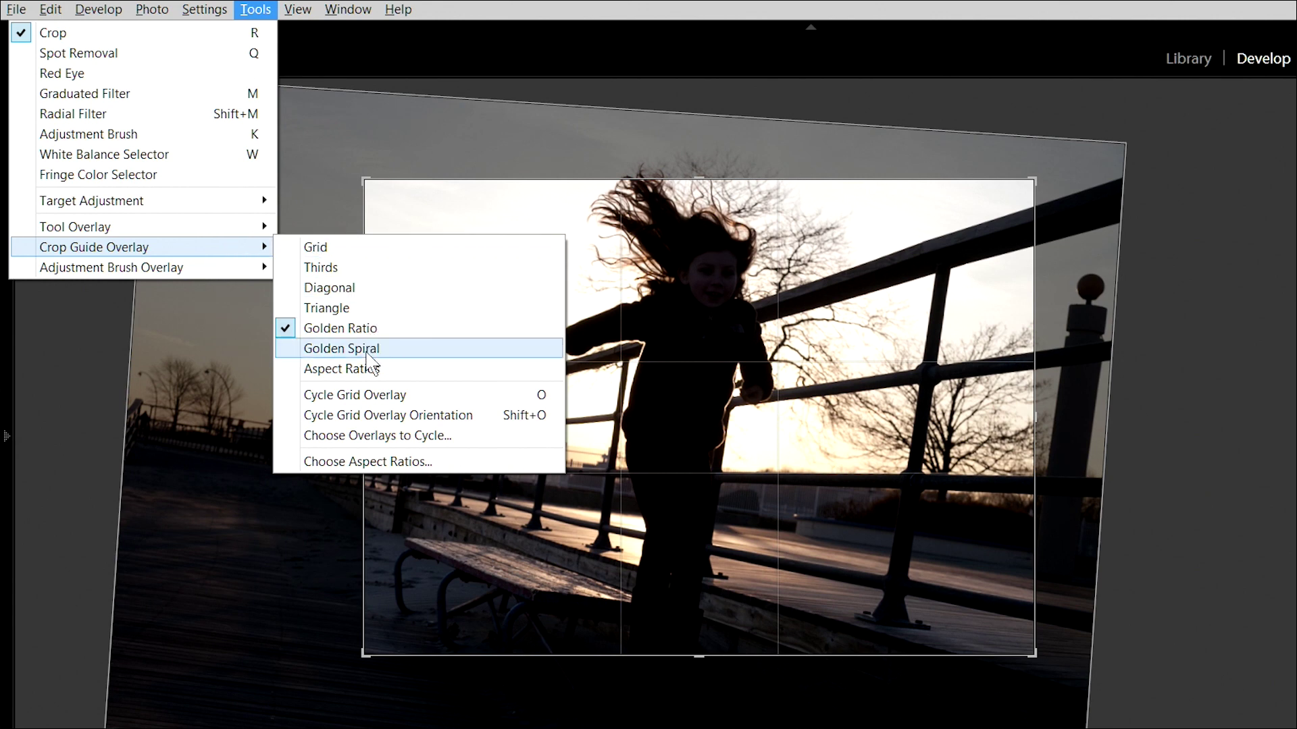
{"action": "left_click", "coordinate": [351, 348]}
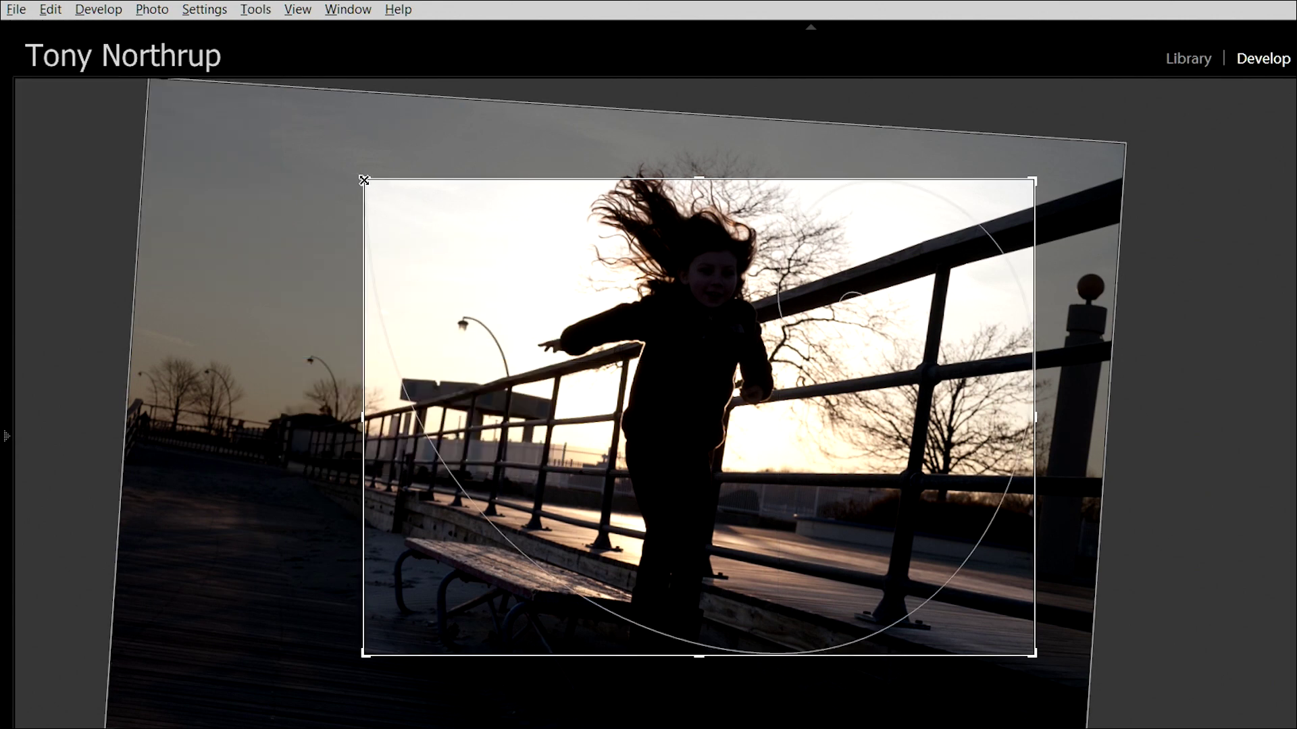
{"action": "left_click_drag", "start_coordinate": [364, 180], "coordinate": [245, 158]}
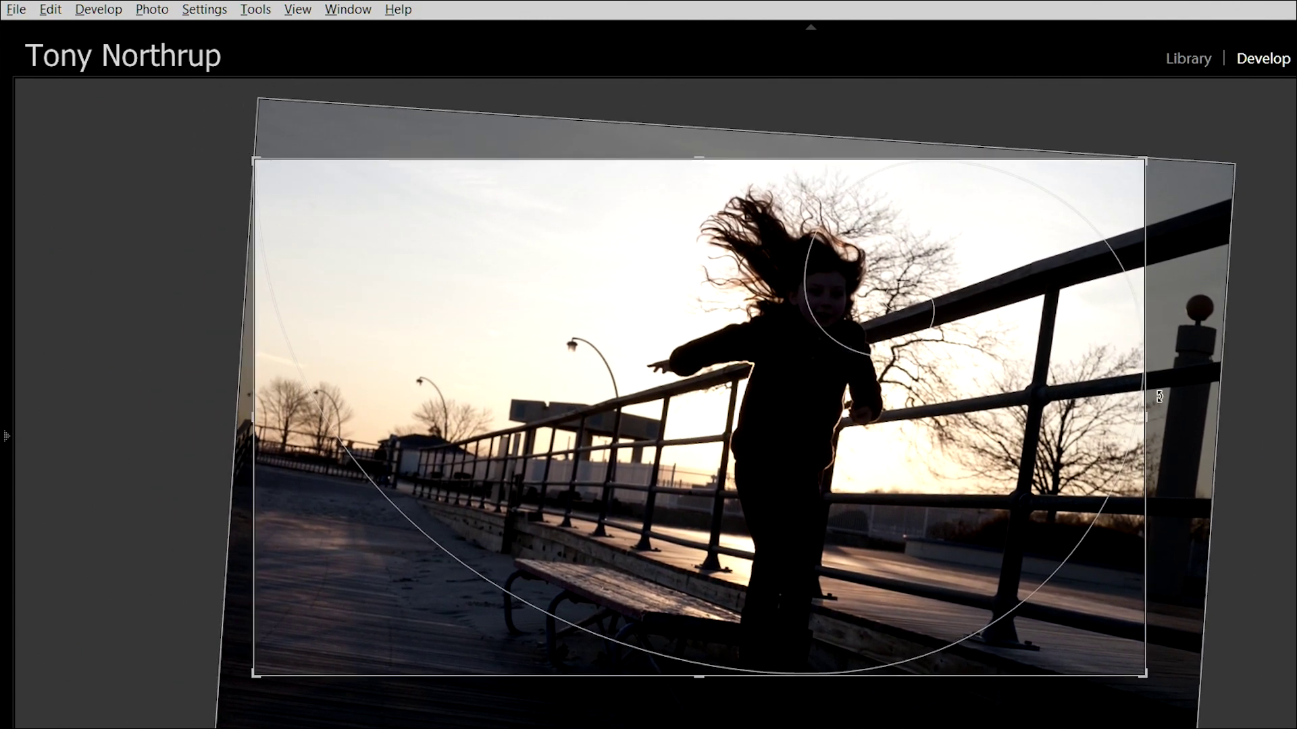
- Shrink the crop frame from its right and top edges to bring the Golden Spiral's centre near the girl's face
{"action": "left_click_drag", "start_coordinate": [1150, 417], "coordinate": [1094, 416]}
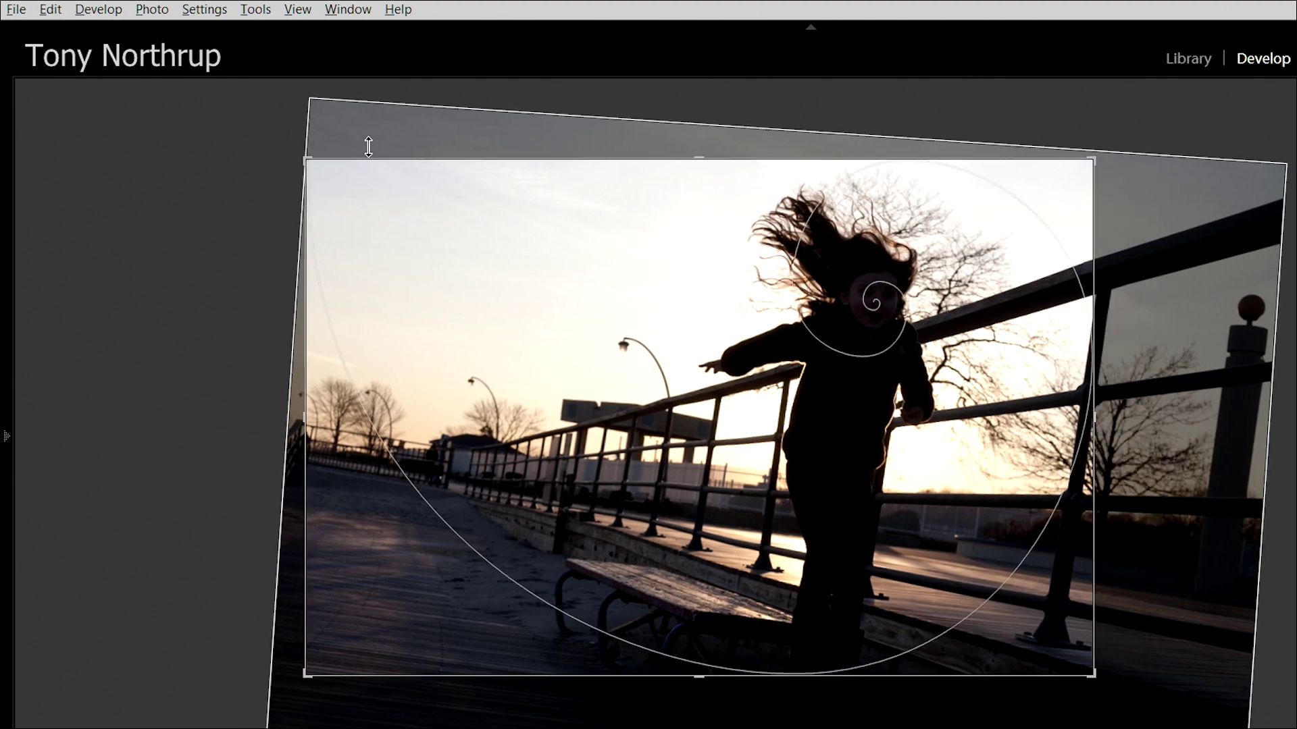
{"action": "left_click_drag", "start_coordinate": [700, 155], "coordinate": [703, 182]}
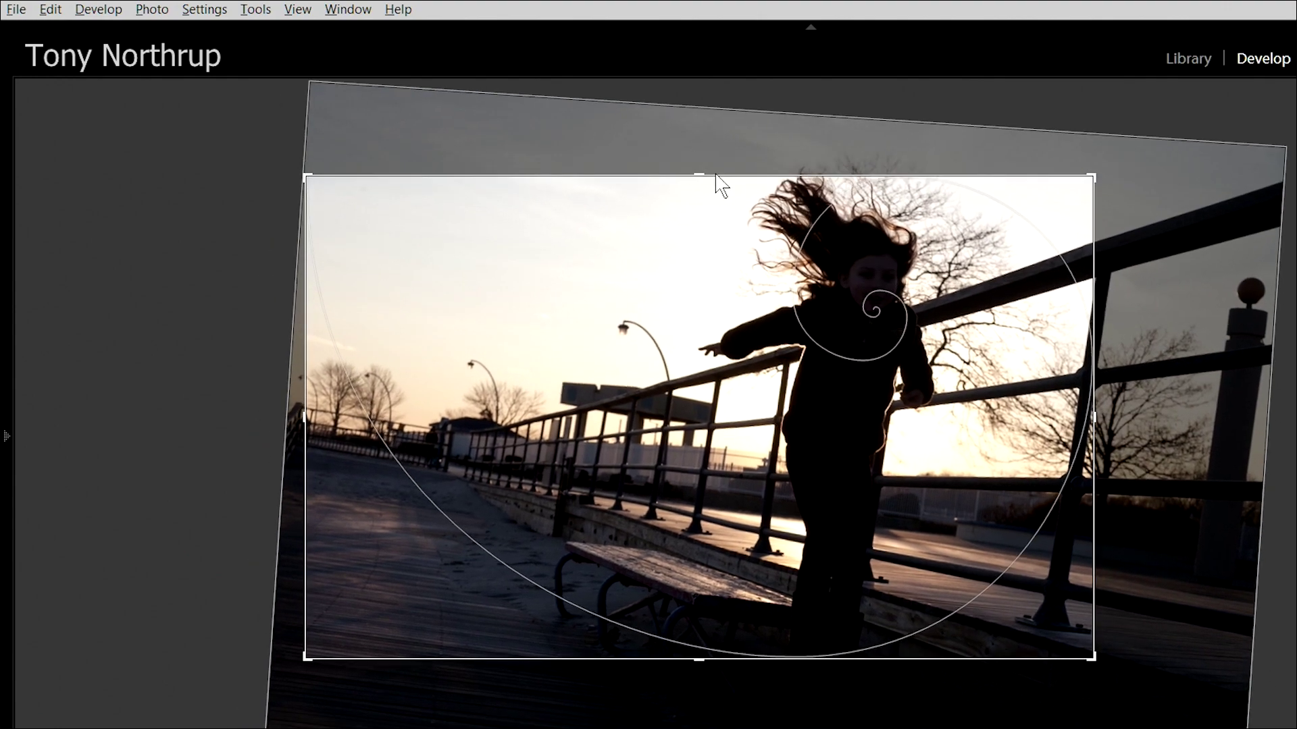
{"action": "left_click_drag", "start_coordinate": [1090, 404], "coordinate": [1078, 404]}
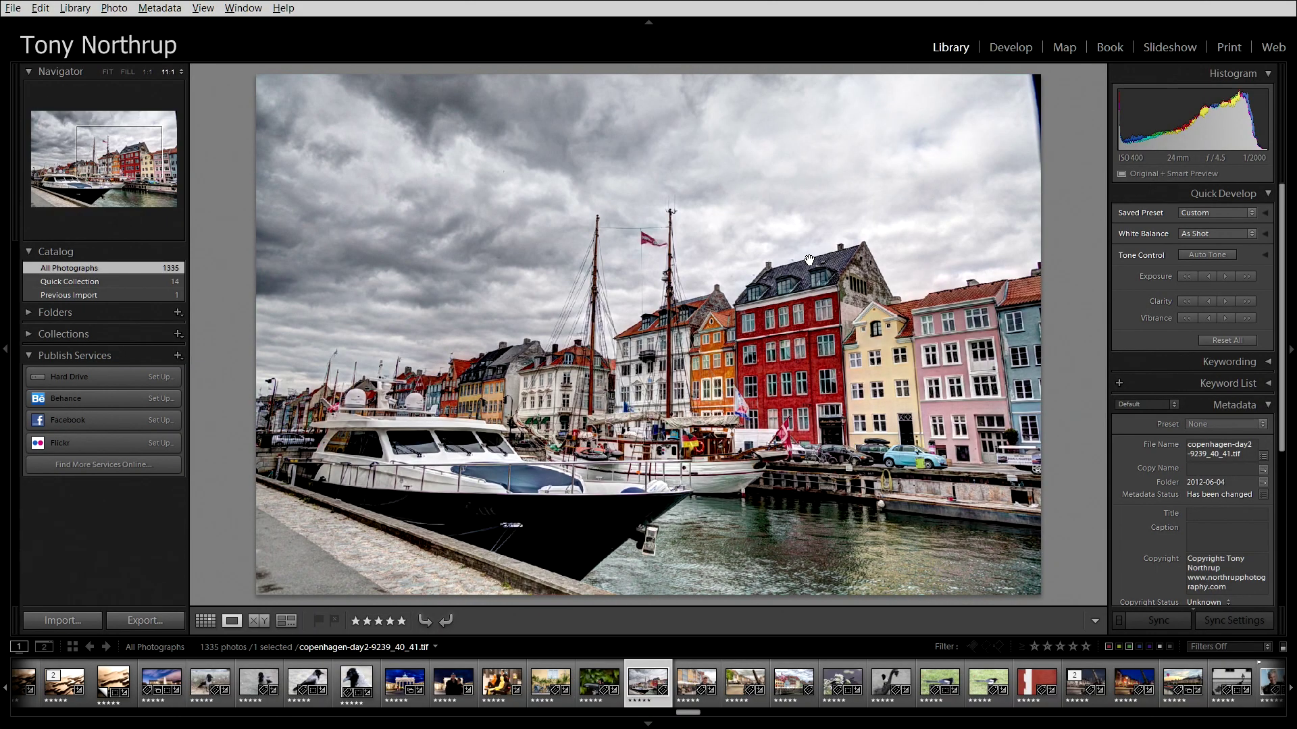
- Show the red building's roof in the Copenhagen harbour photo at 1:1 zoom and open the photo in the Develop module
{"action": "left_click", "coordinate": [812, 280]}
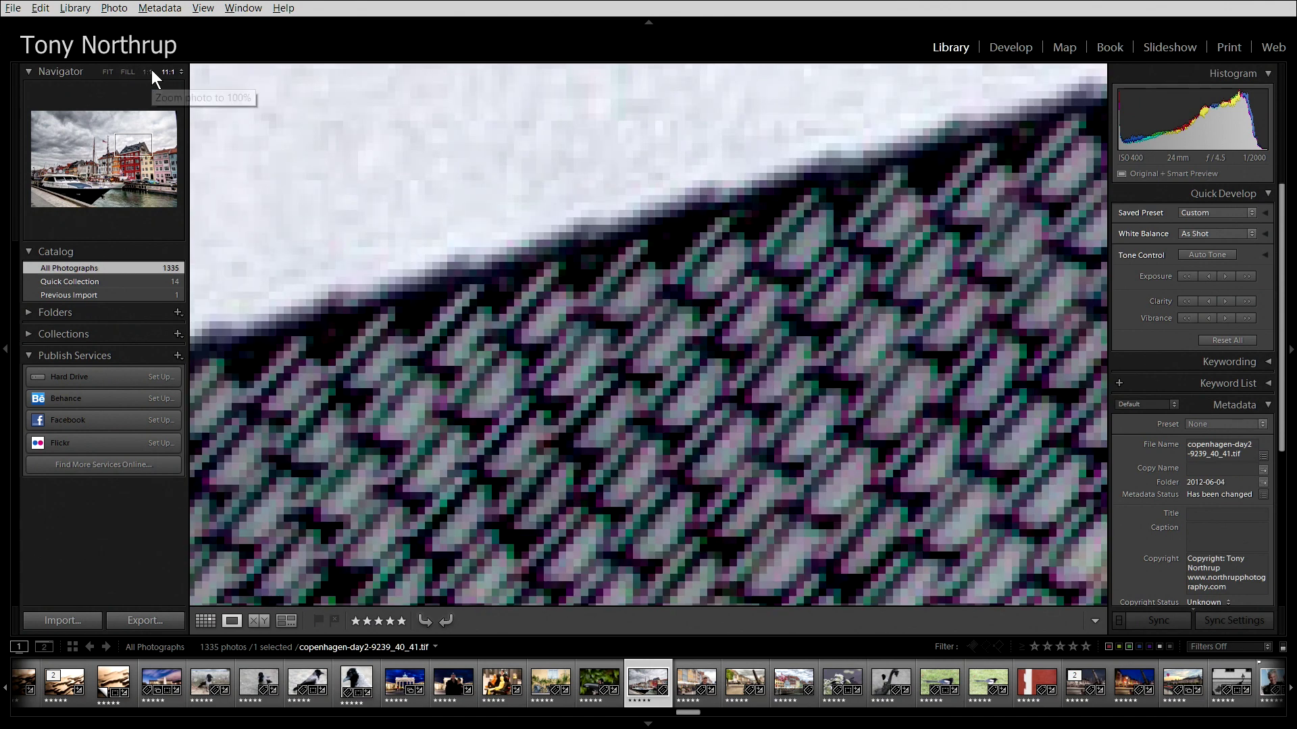
{"action": "left_click", "coordinate": [149, 71]}
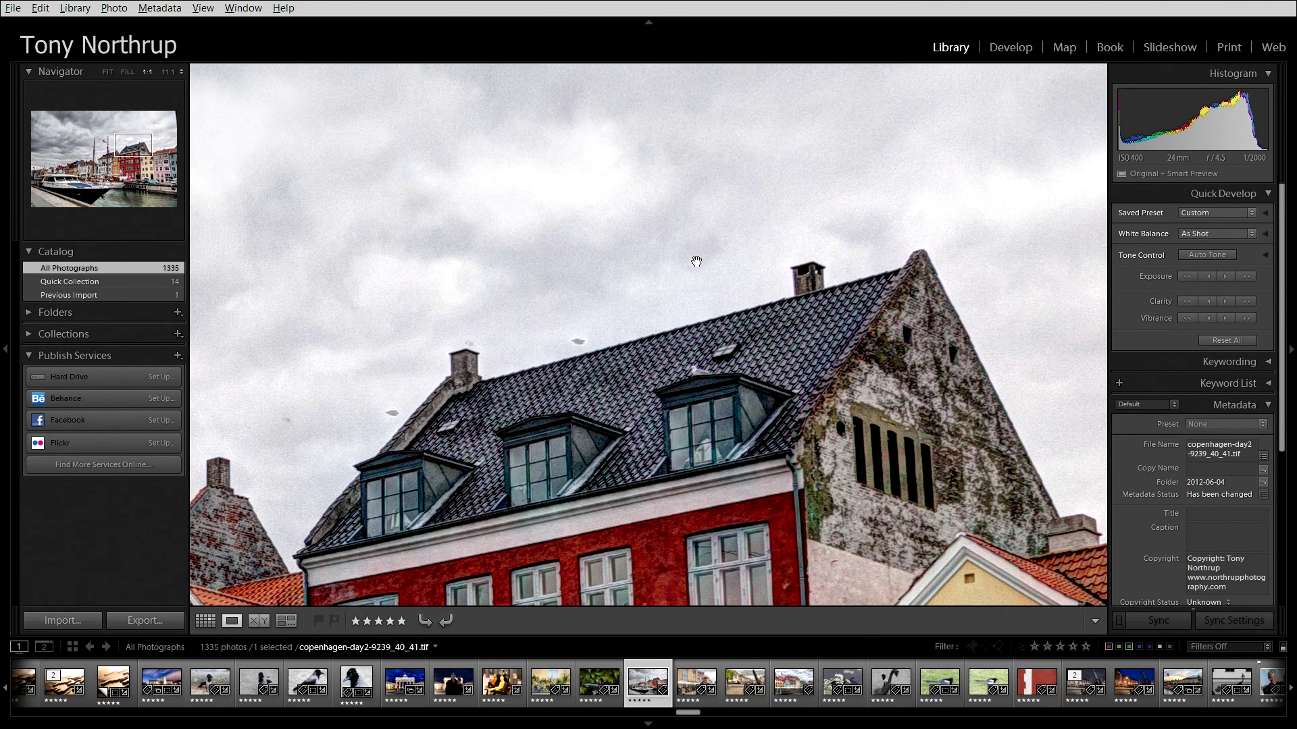
{"action": "left_click_drag", "start_coordinate": [578, 370], "coordinate": [686, 373]}
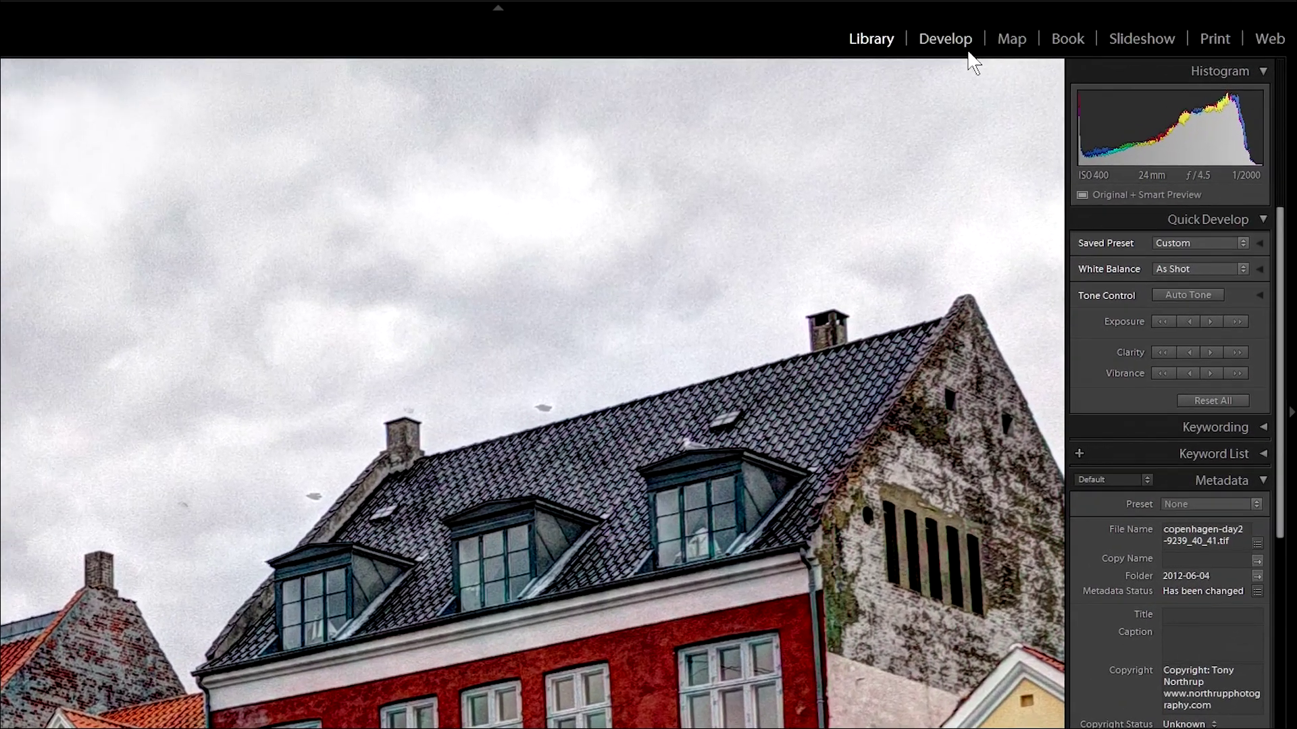
{"action": "left_click", "coordinate": [1013, 49]}
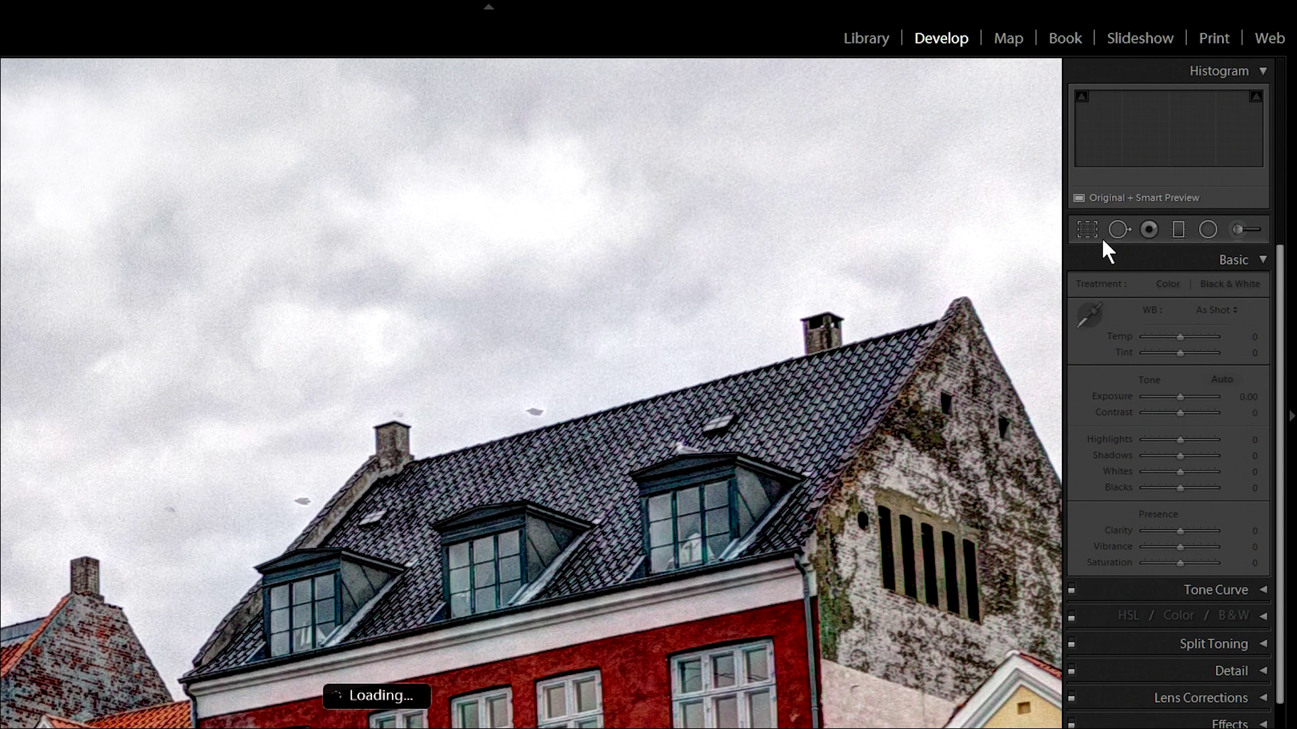
- Heal the four birds and specks in the sky above the roofs with Spot Removal, using brush sizes 18 and 15
{"action": "left_click", "coordinate": [1111, 233]}
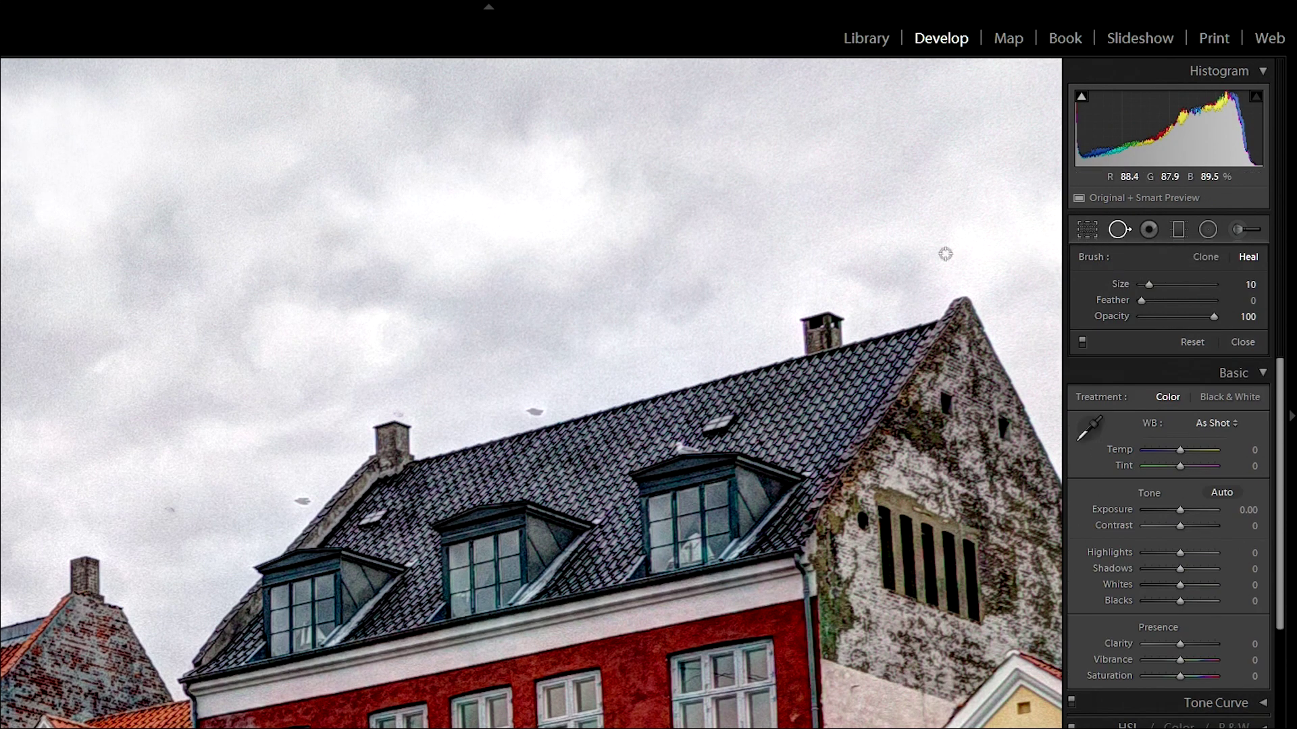
{"action": "scroll", "coordinate": [548, 391], "scroll_direction": "up", "scroll_amount": 5}
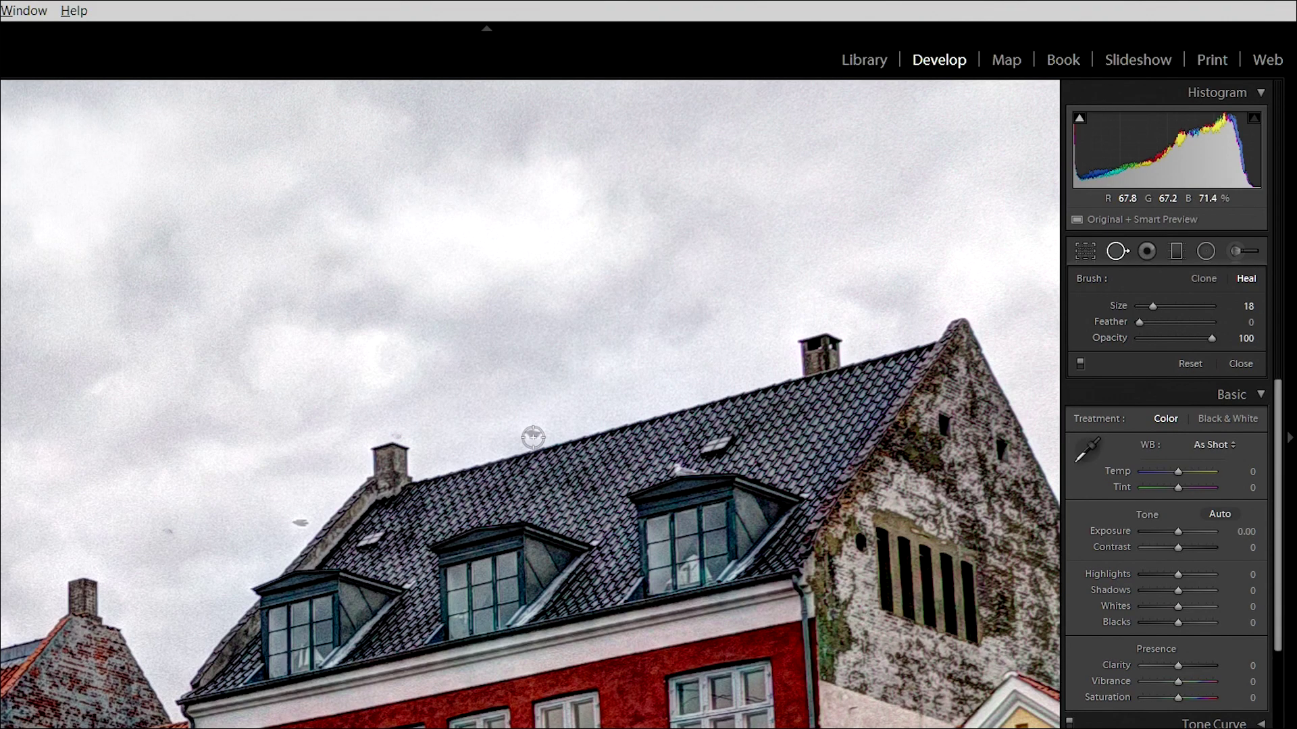
{"action": "left_click", "coordinate": [533, 431]}
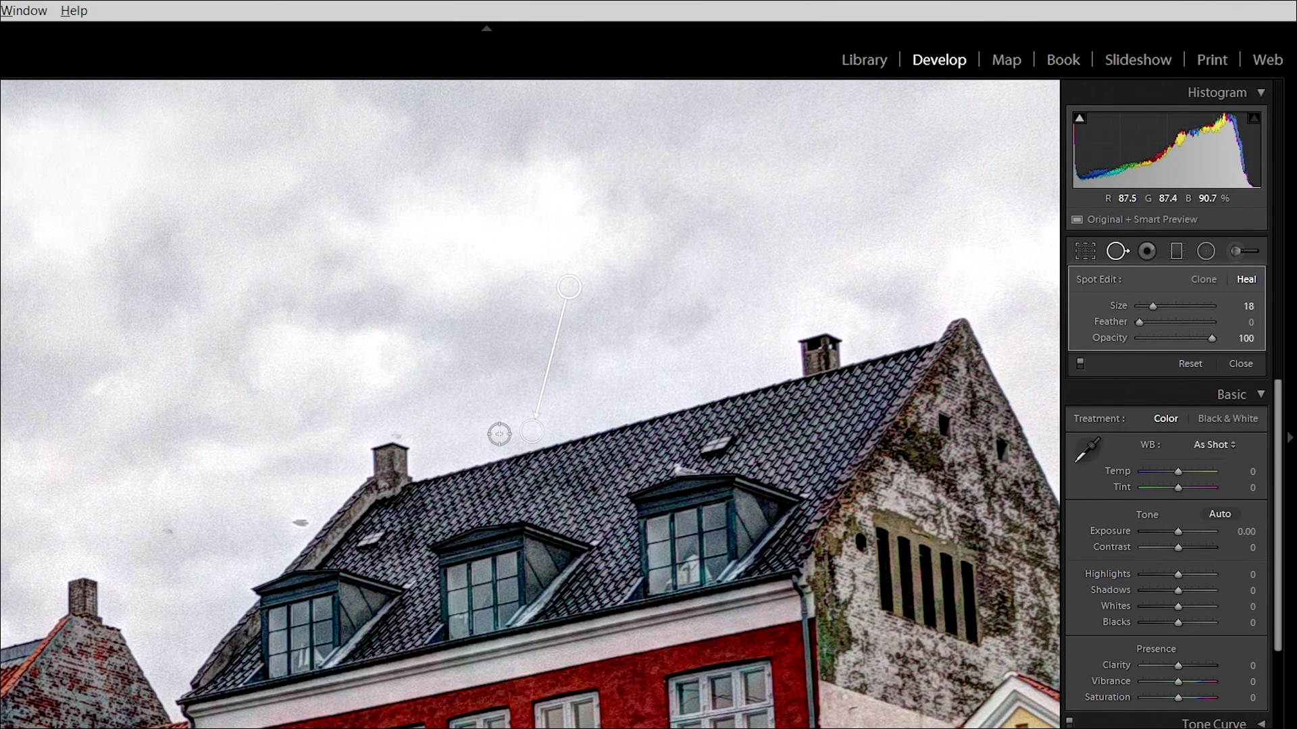
{"action": "left_click", "coordinate": [298, 521]}
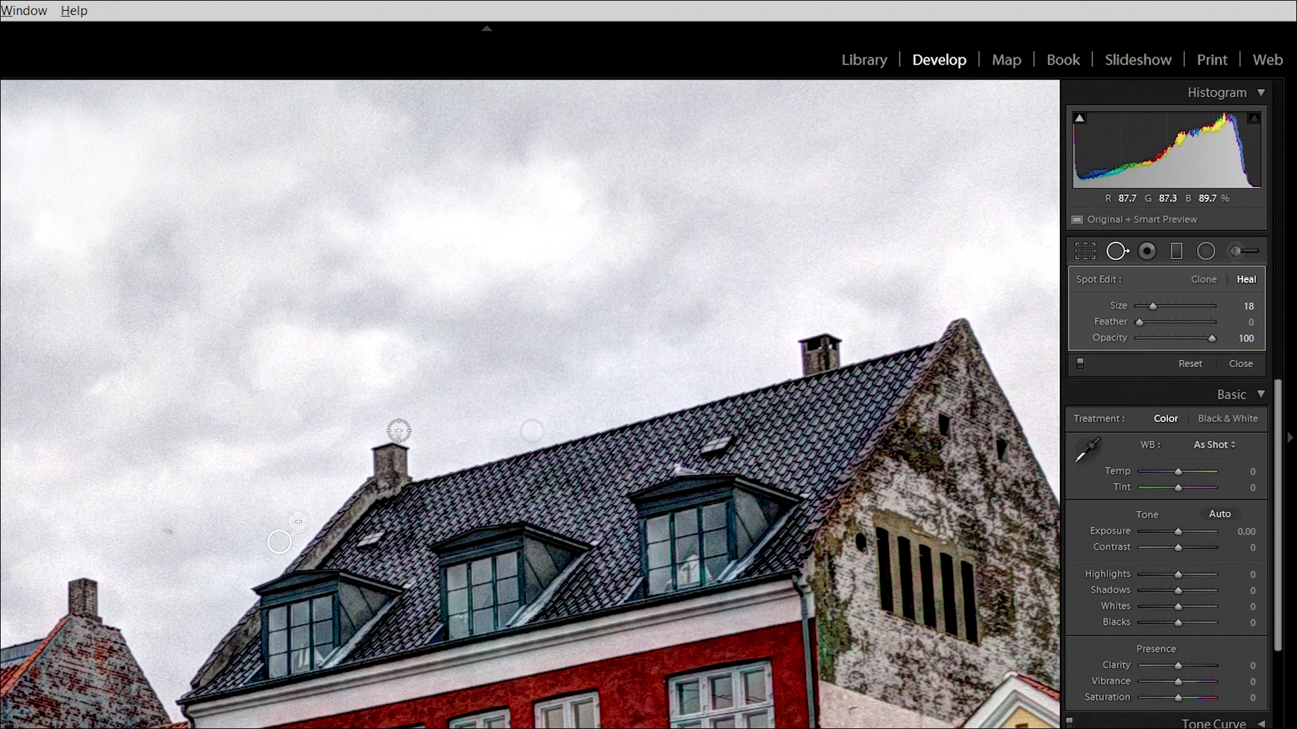
{"action": "left_click", "coordinate": [397, 433]}
{"action": "left_click", "coordinate": [166, 532]}
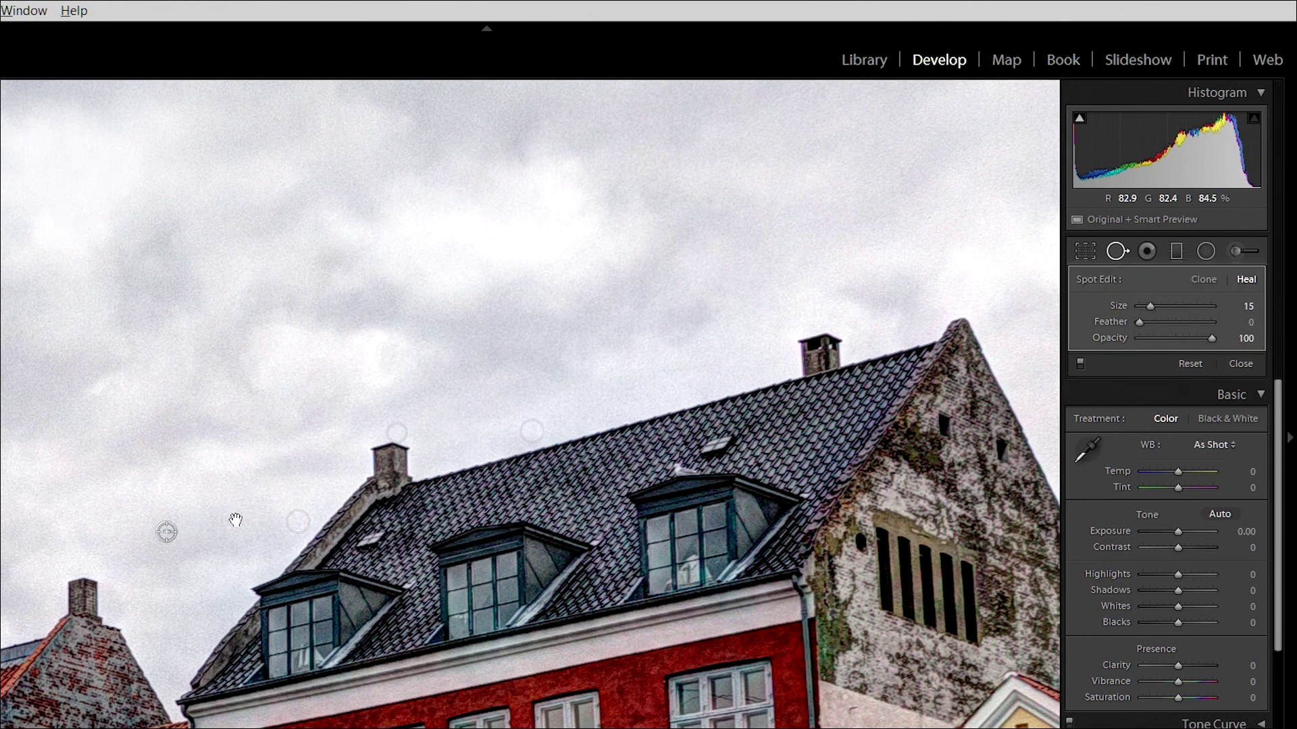
{"action": "left_click", "coordinate": [1245, 362]}
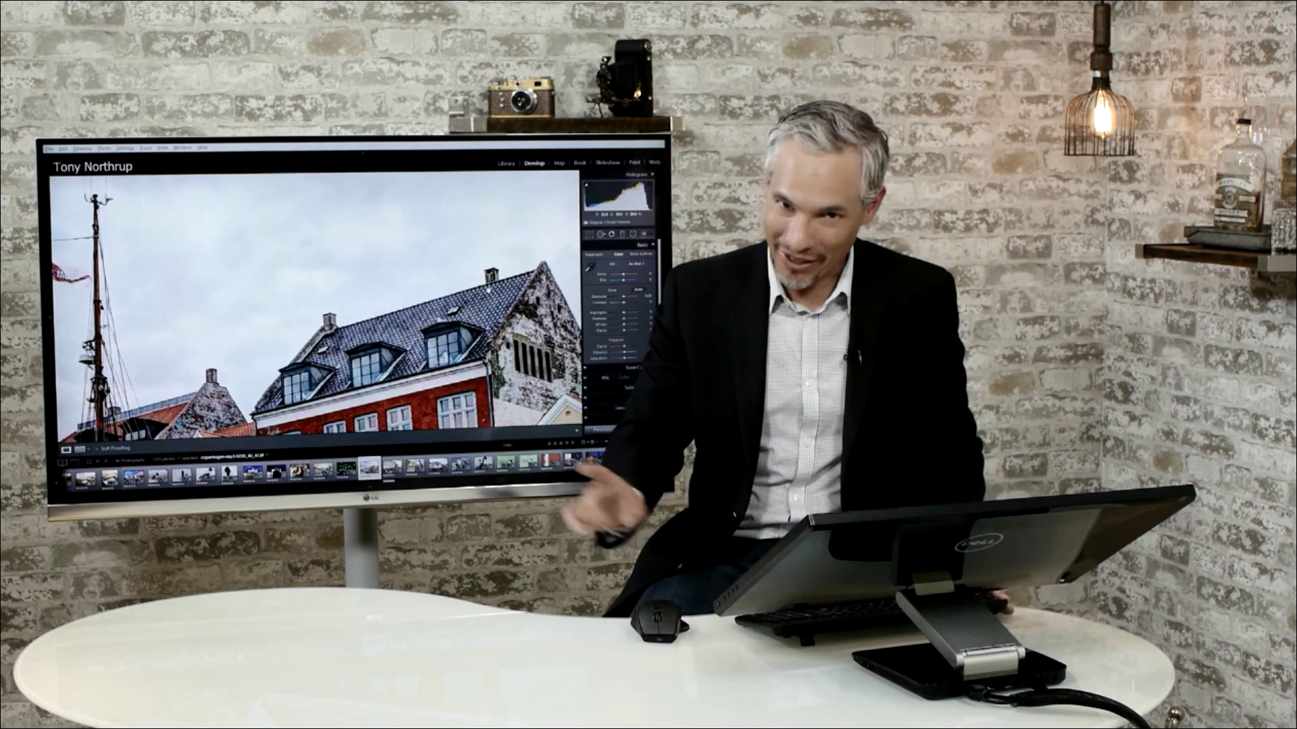
- Zoom in on the boat masts and heal away the wire between them with a size 13 Spot Removal stroke
{"action": "left_click", "coordinate": [489, 290]}
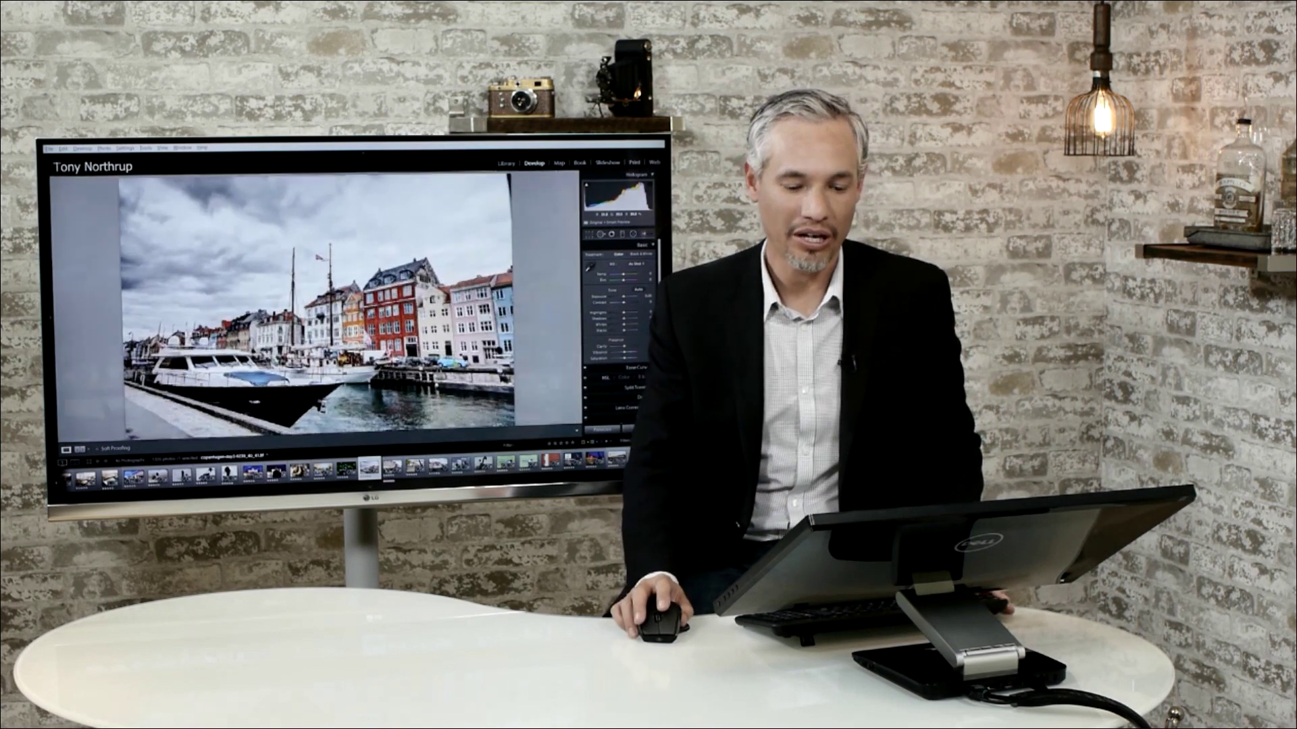
{"action": "left_click", "coordinate": [378, 270]}
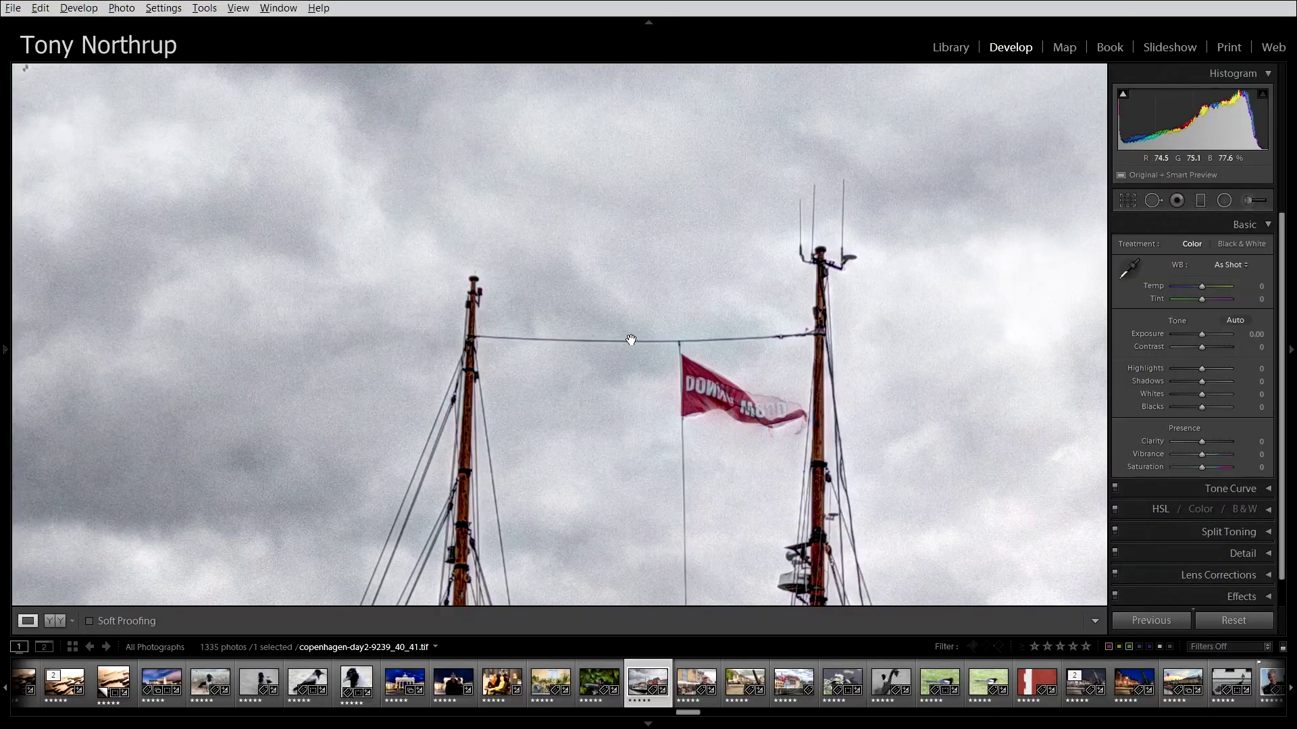
{"action": "left_click", "coordinate": [1153, 200]}
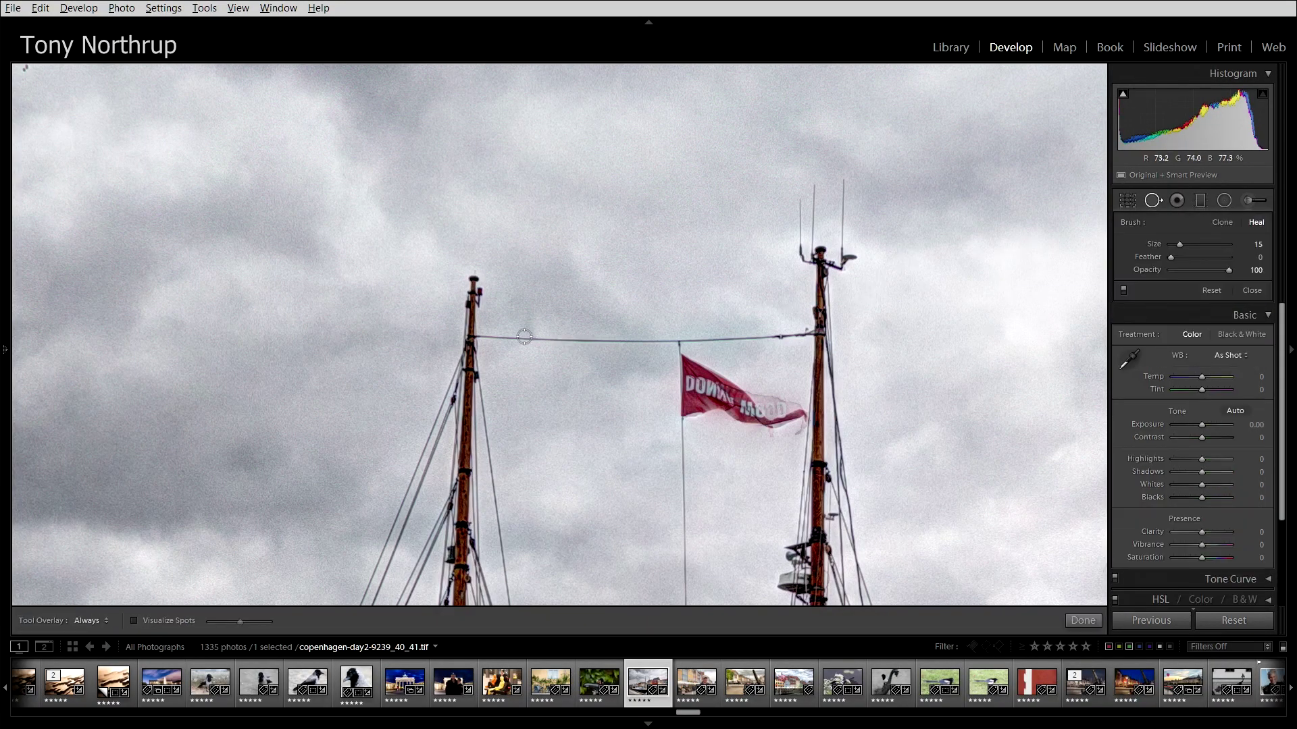
{"action": "left_click", "coordinate": [482, 335]}
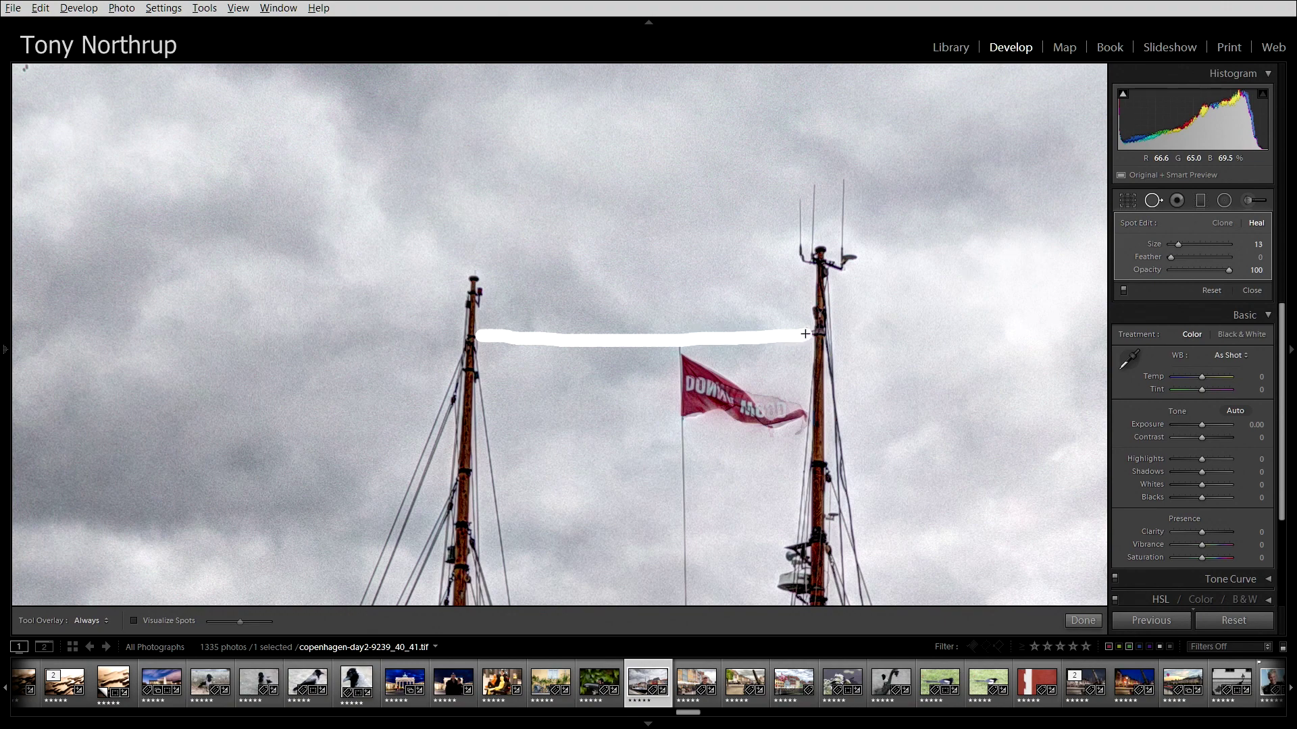
{"action": "left_click_drag", "start_coordinate": [805, 334], "coordinate": [807, 334]}
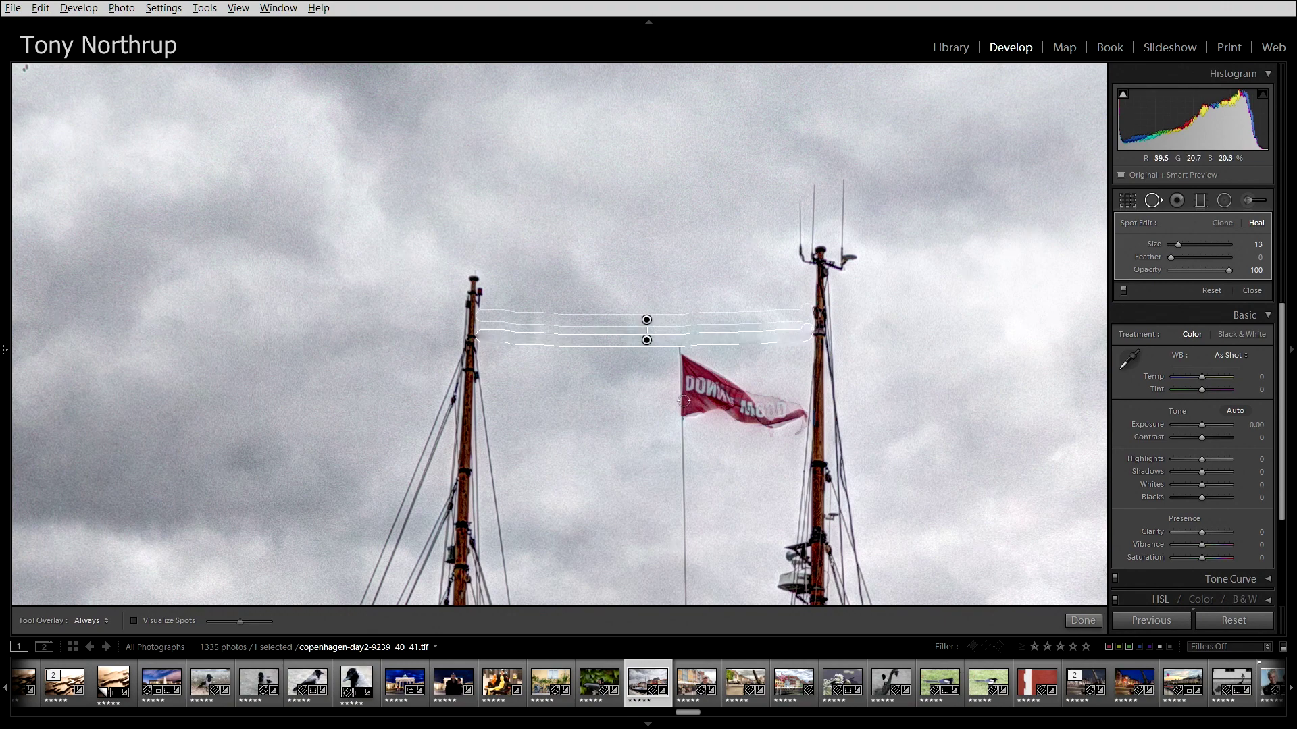
{"action": "left_click", "coordinate": [1255, 290]}
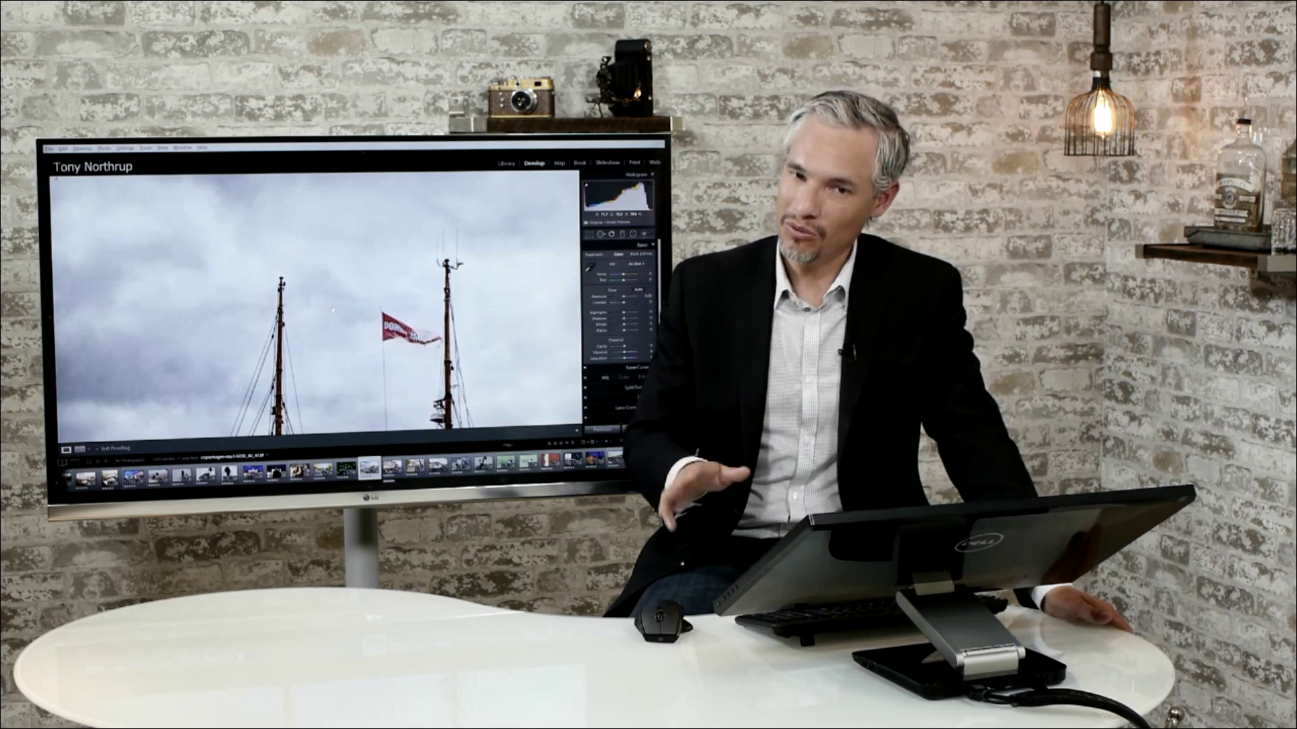
- Try to heal away the red flag between the masts with a size 76 brush, and reset all spot edits
{"action": "left_click", "coordinate": [1152, 201]}
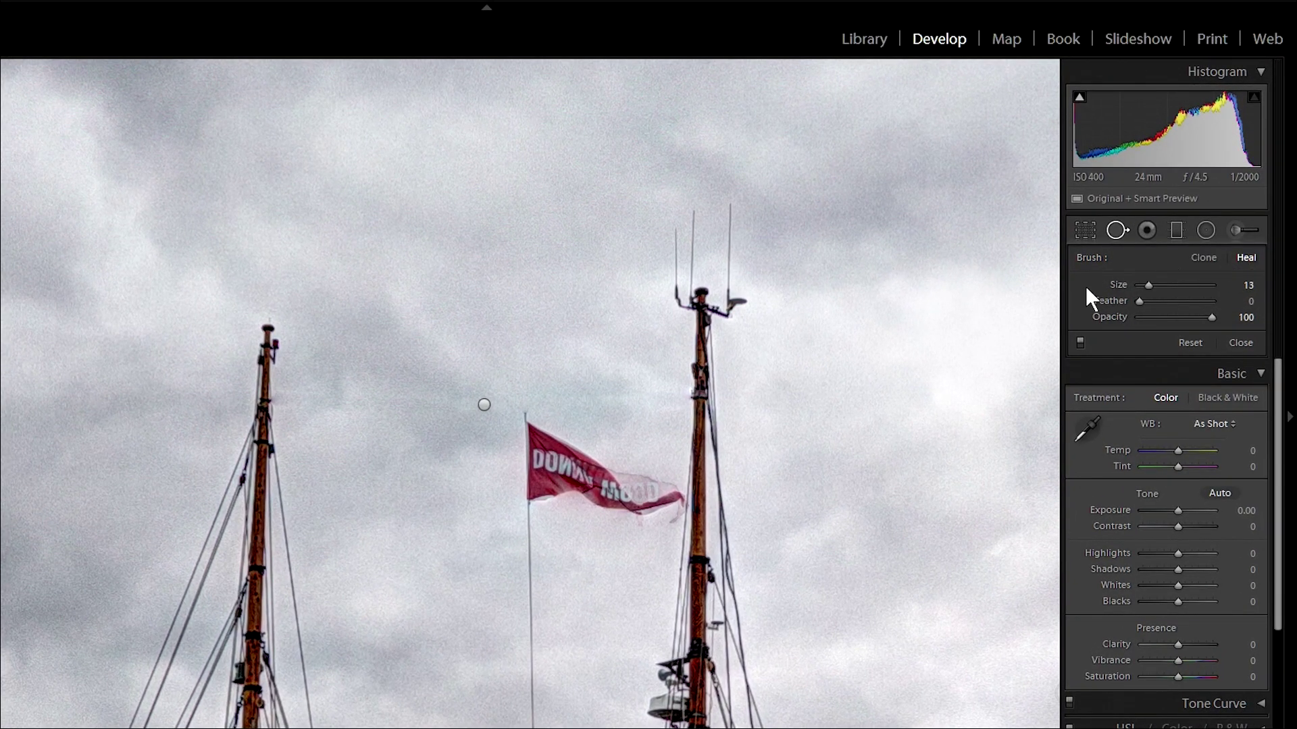
{"action": "scroll", "coordinate": [522, 465], "scroll_direction": "up", "scroll_amount": 10}
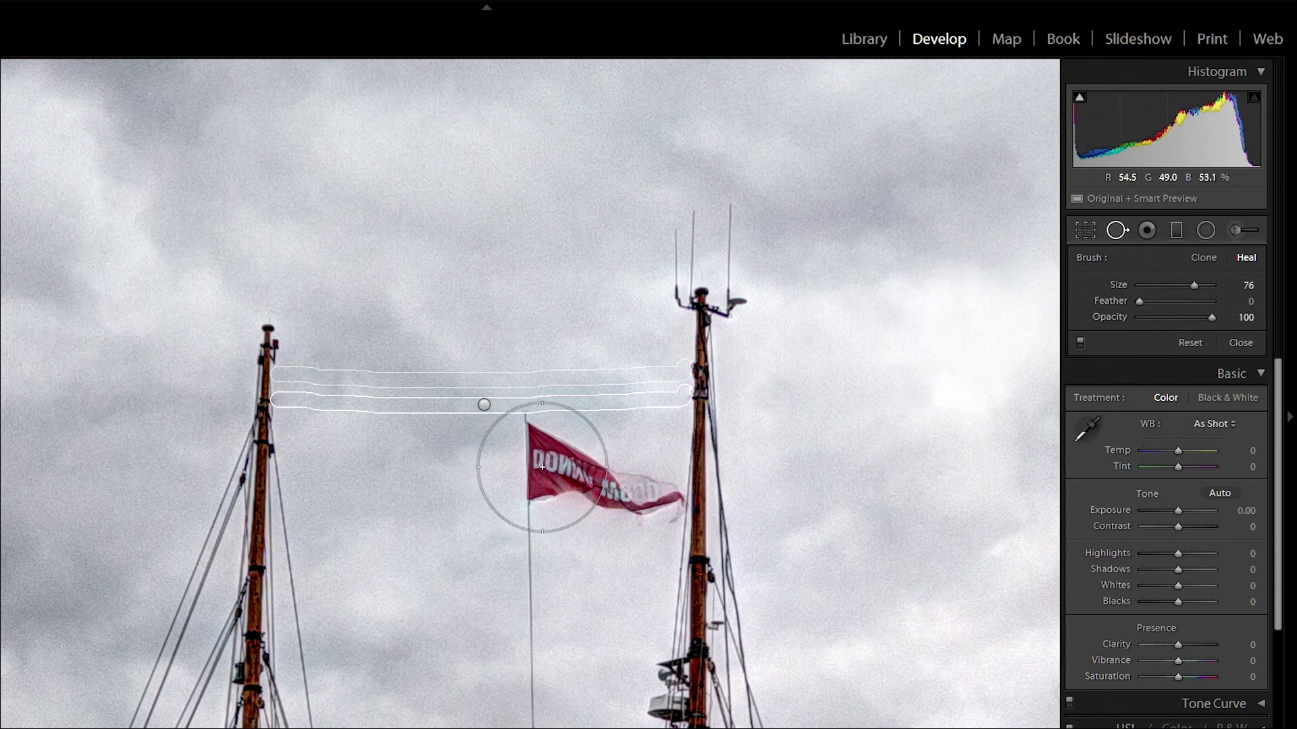
{"action": "left_click_drag", "start_coordinate": [540, 466], "coordinate": [619, 489]}
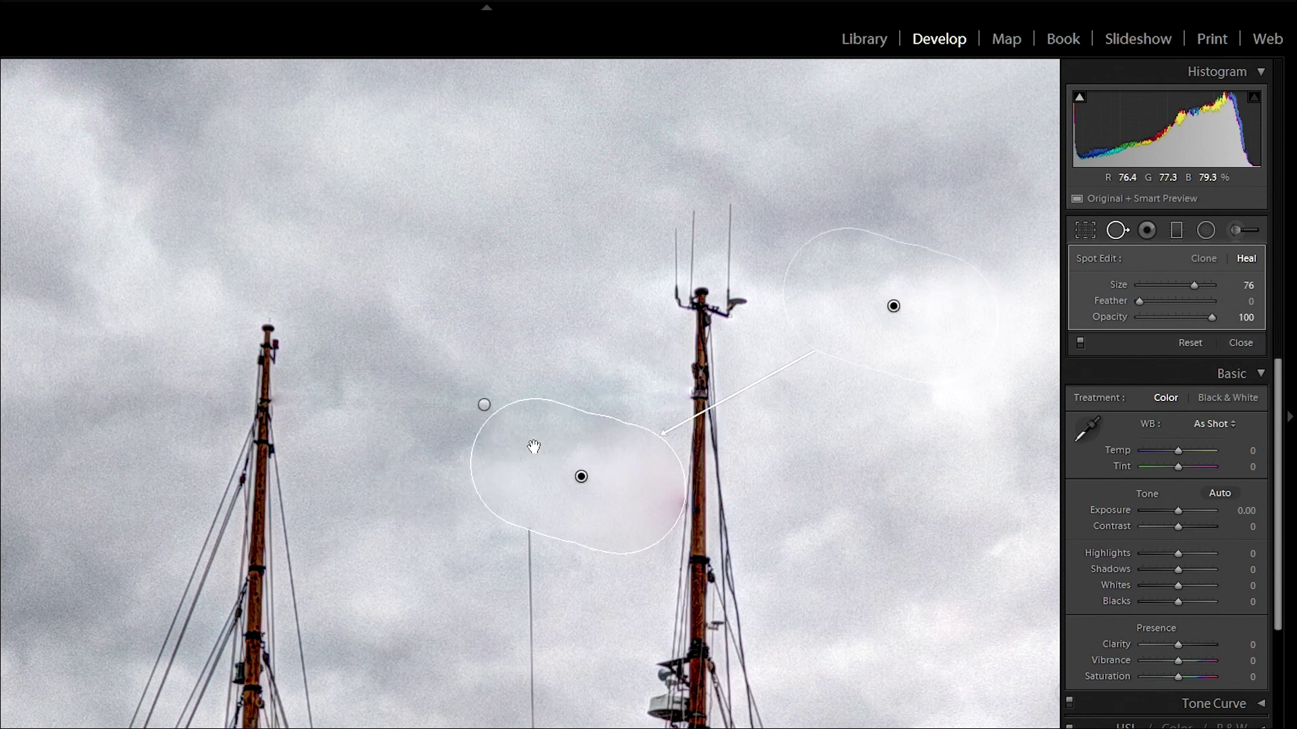
{"action": "left_click", "coordinate": [1187, 343]}
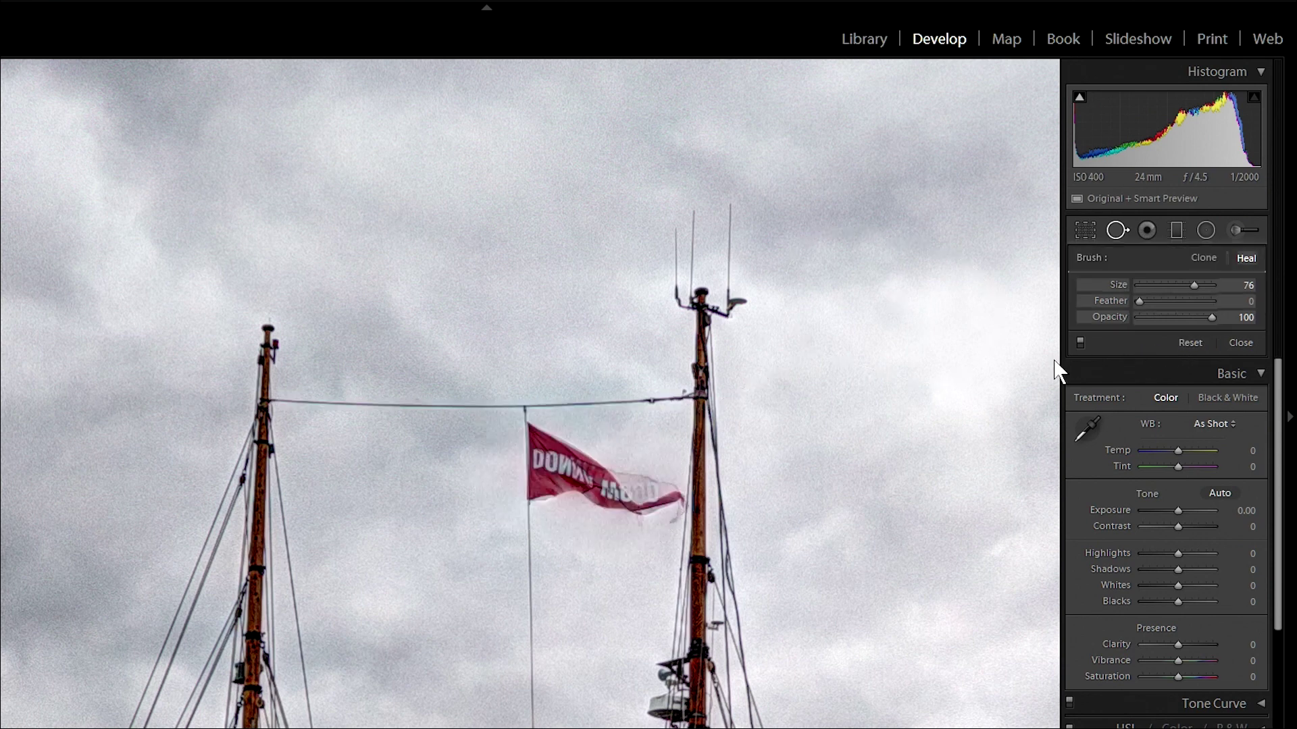
- Try to cover the red flag in Clone mode with the size 76 brush, and reset the spot edit
{"action": "left_click", "coordinate": [1199, 258]}
{"action": "left_click_drag", "start_coordinate": [498, 430], "coordinate": [621, 483]}
{"action": "key", "text": "q"}
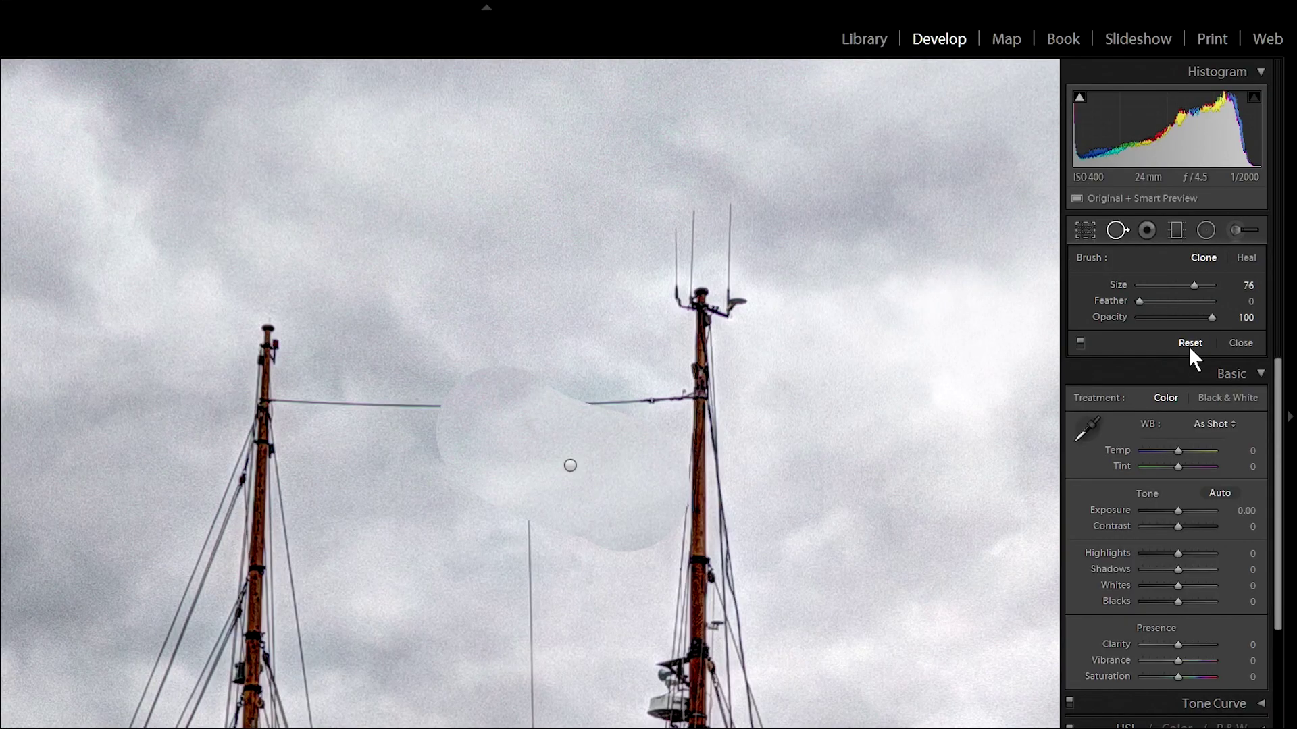
{"action": "left_click", "coordinate": [1190, 348]}
- Try the clone brush with feather 45 at size 41 and with feather 100 at size 75 over the sky
{"action": "mouse_move", "coordinate": [1193, 286]}
{"action": "left_mouse_down"}
{"action": "mouse_move", "coordinate": [1174, 285]}
{"action": "mouse_move", "coordinate": [1191, 285]}
{"action": "left_mouse_up"}
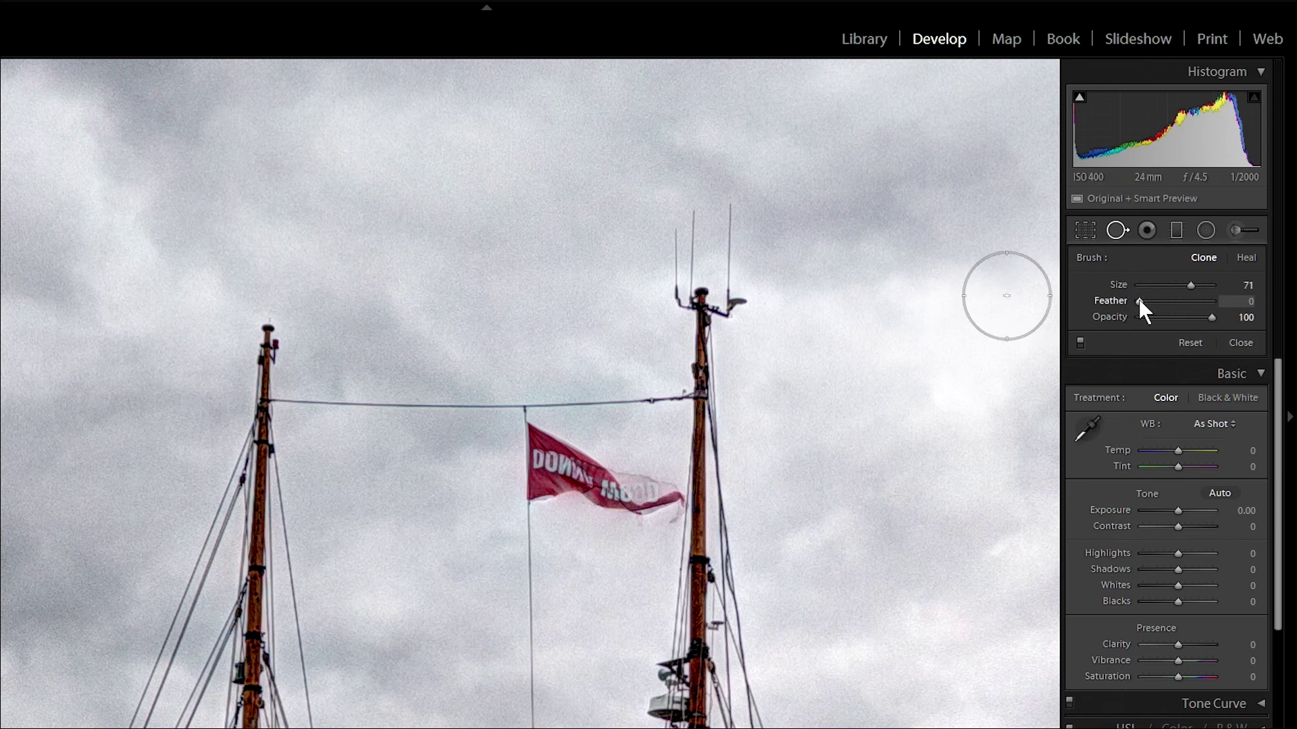
{"action": "scroll", "coordinate": [297, 403], "scroll_direction": "down", "scroll_amount": 10}
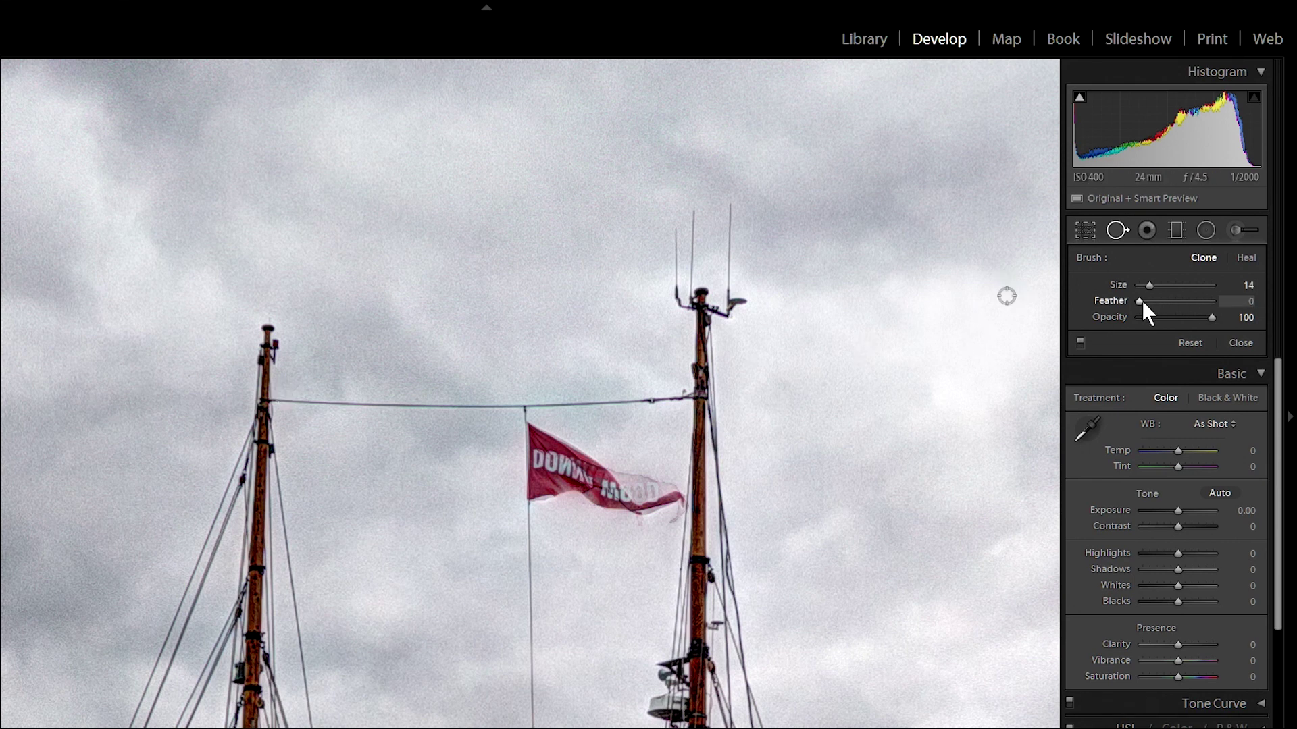
{"action": "left_click_drag", "start_coordinate": [1144, 300], "coordinate": [1174, 303]}
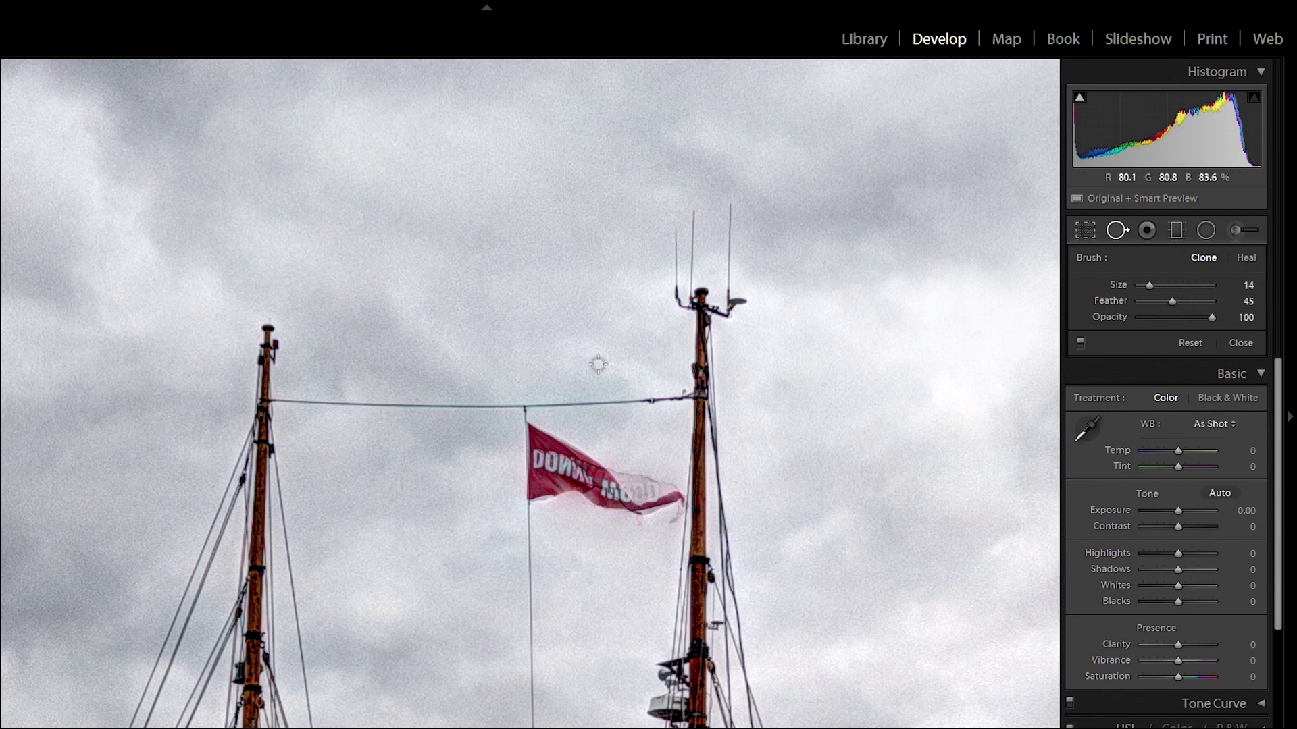
{"action": "scroll", "coordinate": [346, 397], "scroll_direction": "up", "scroll_amount": 3}
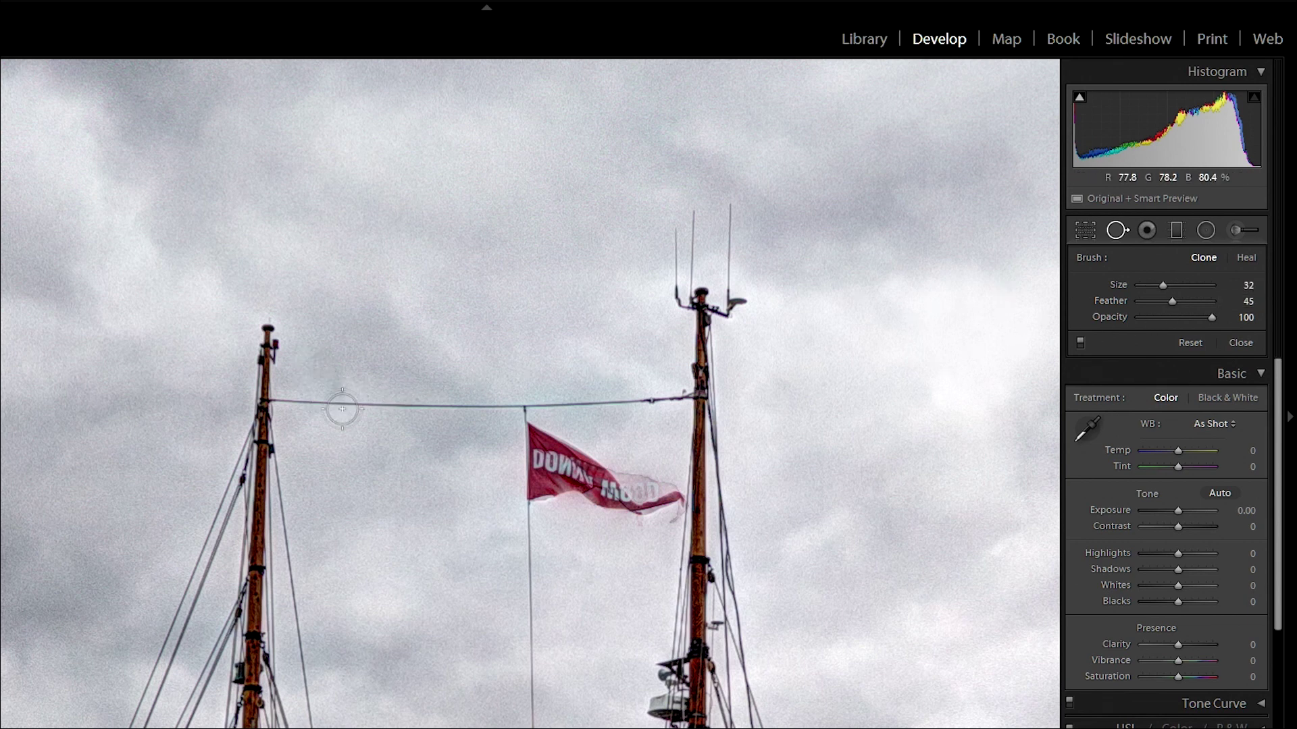
{"action": "scroll", "coordinate": [354, 451], "scroll_direction": "up", "scroll_amount": 2}
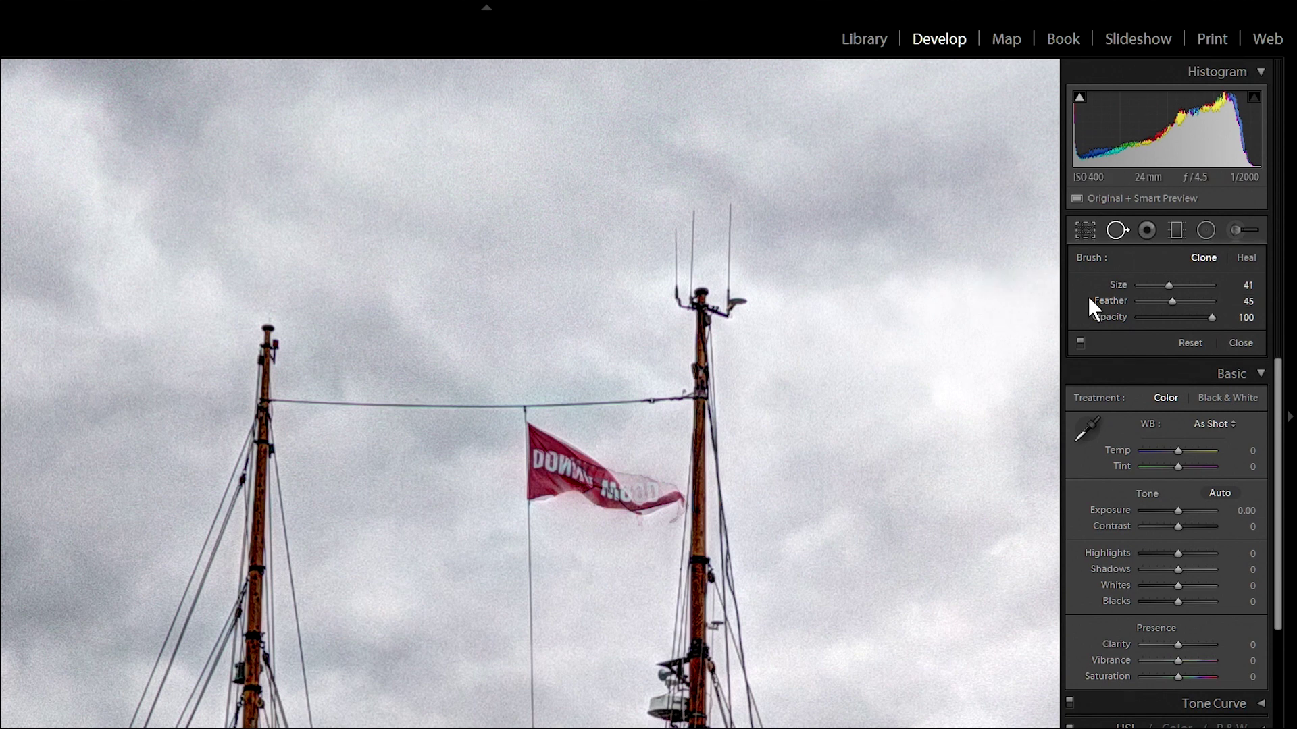
{"action": "left_click_drag", "start_coordinate": [1171, 301], "coordinate": [1210, 301]}
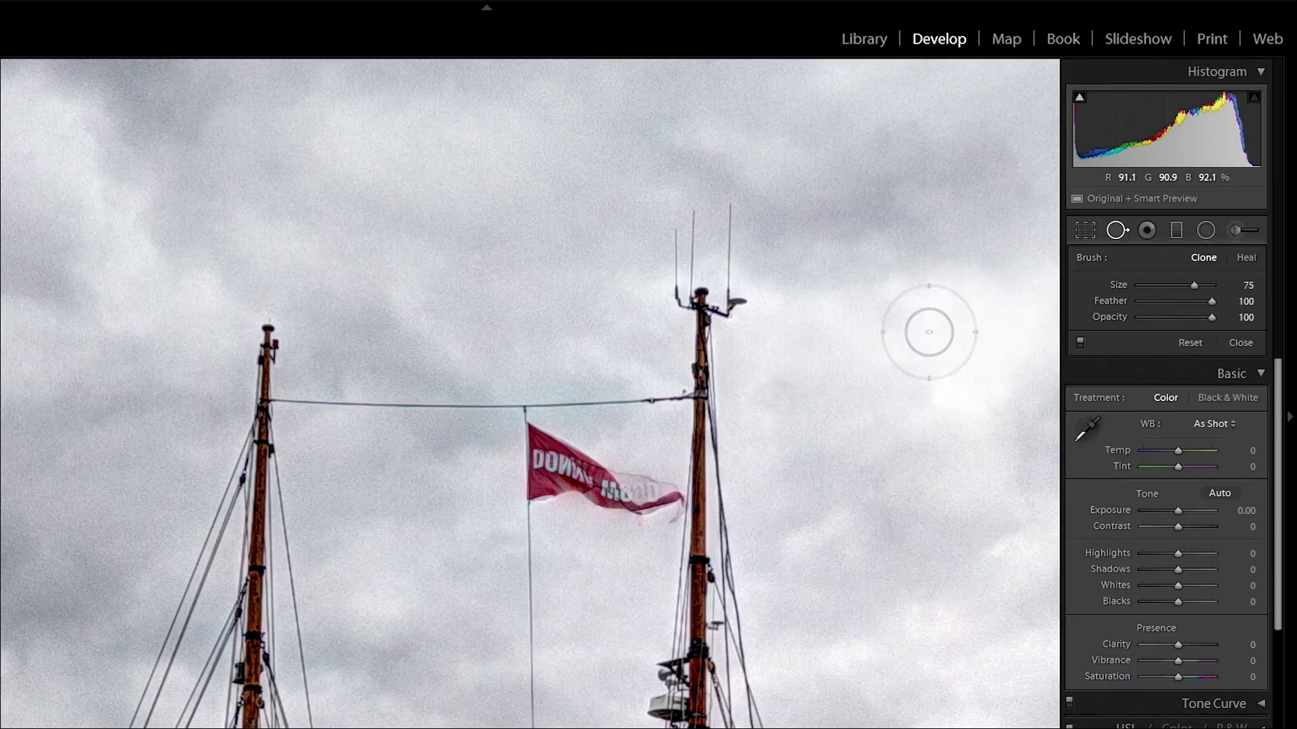
{"action": "scroll", "coordinate": [678, 387], "scroll_direction": "up", "scroll_amount": 3}
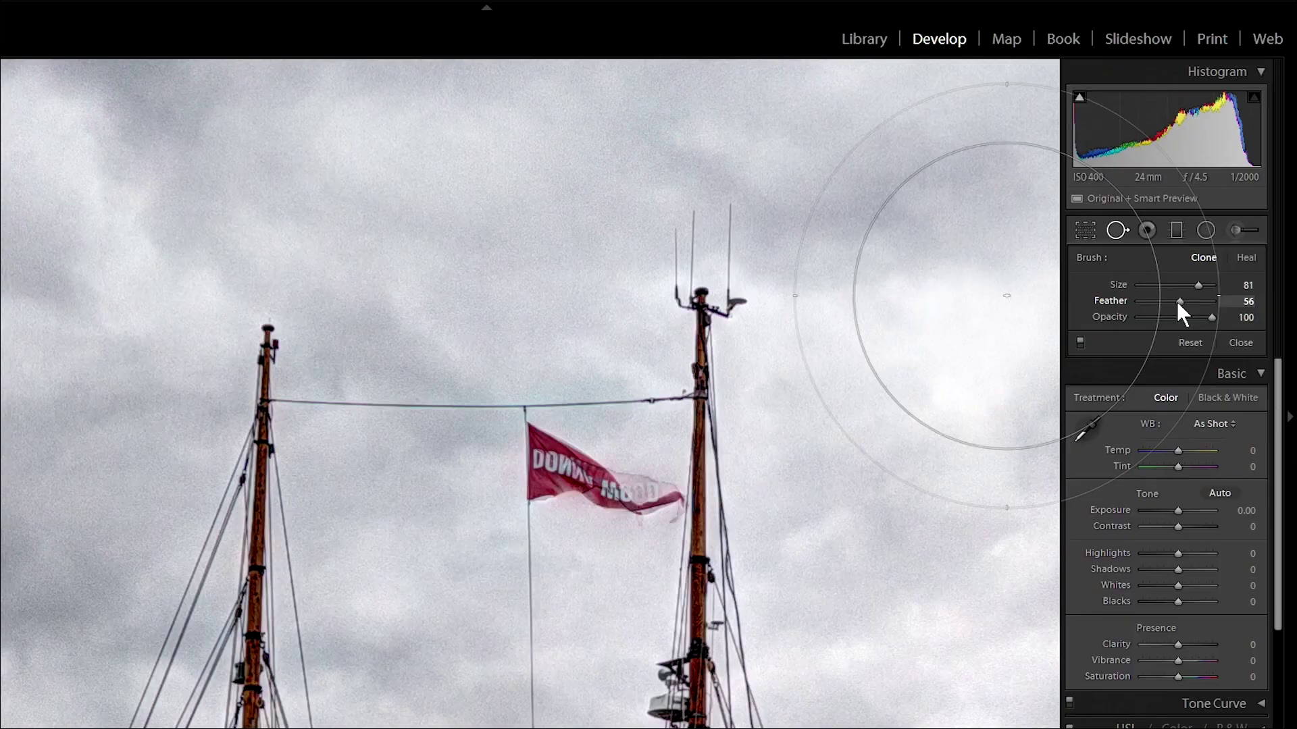
- Clone out the wire between the two masts with the brush at size 16 and feather 35
{"action": "left_click_drag", "start_coordinate": [1177, 310], "coordinate": [1167, 314]}
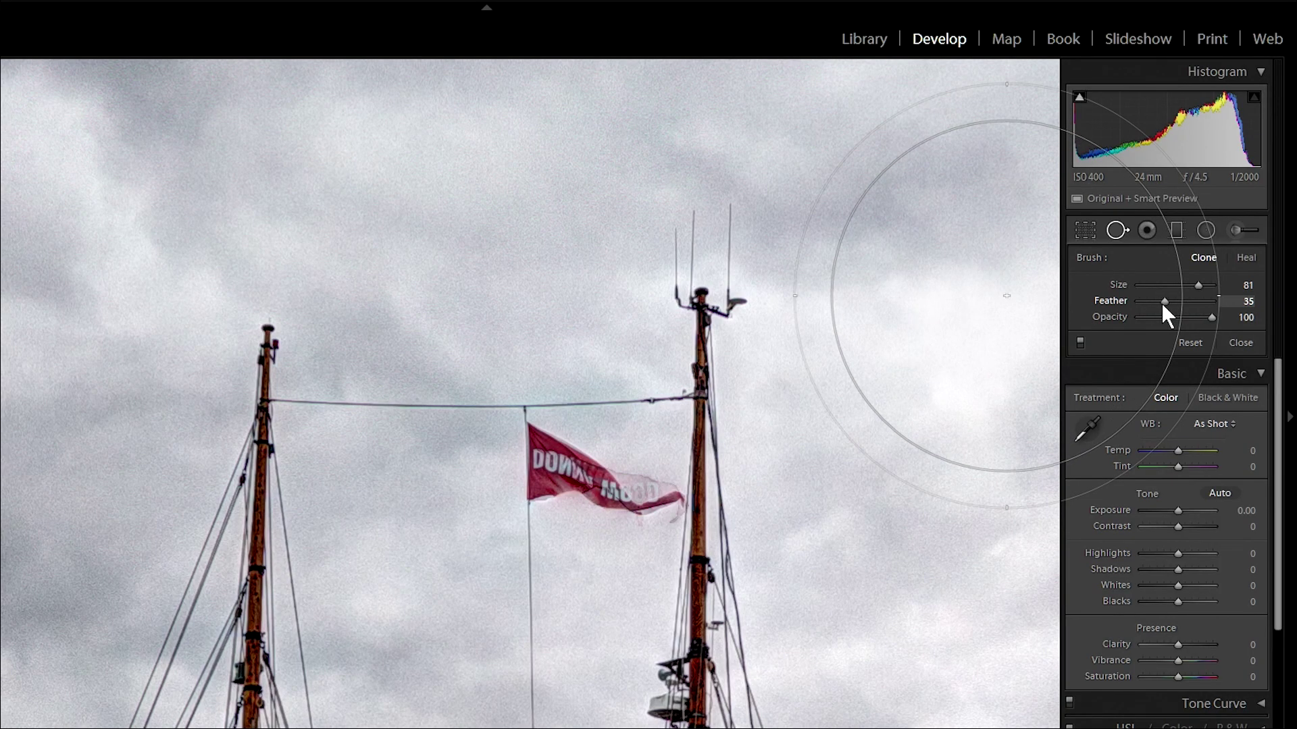
{"action": "scroll", "coordinate": [544, 372], "scroll_direction": "down", "scroll_amount": 2}
{"action": "scroll", "coordinate": [553, 391], "scroll_direction": "down", "scroll_amount": 10}
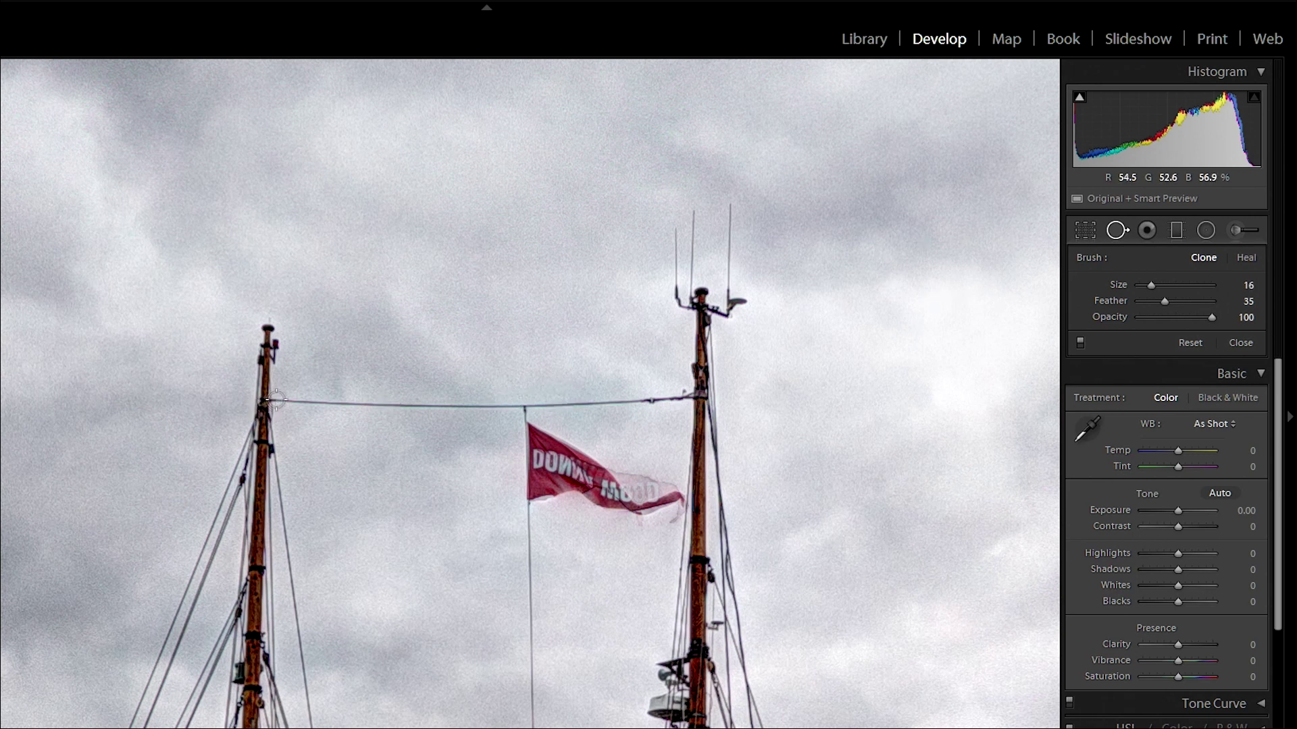
{"action": "left_click_drag", "start_coordinate": [277, 399], "coordinate": [505, 404]}
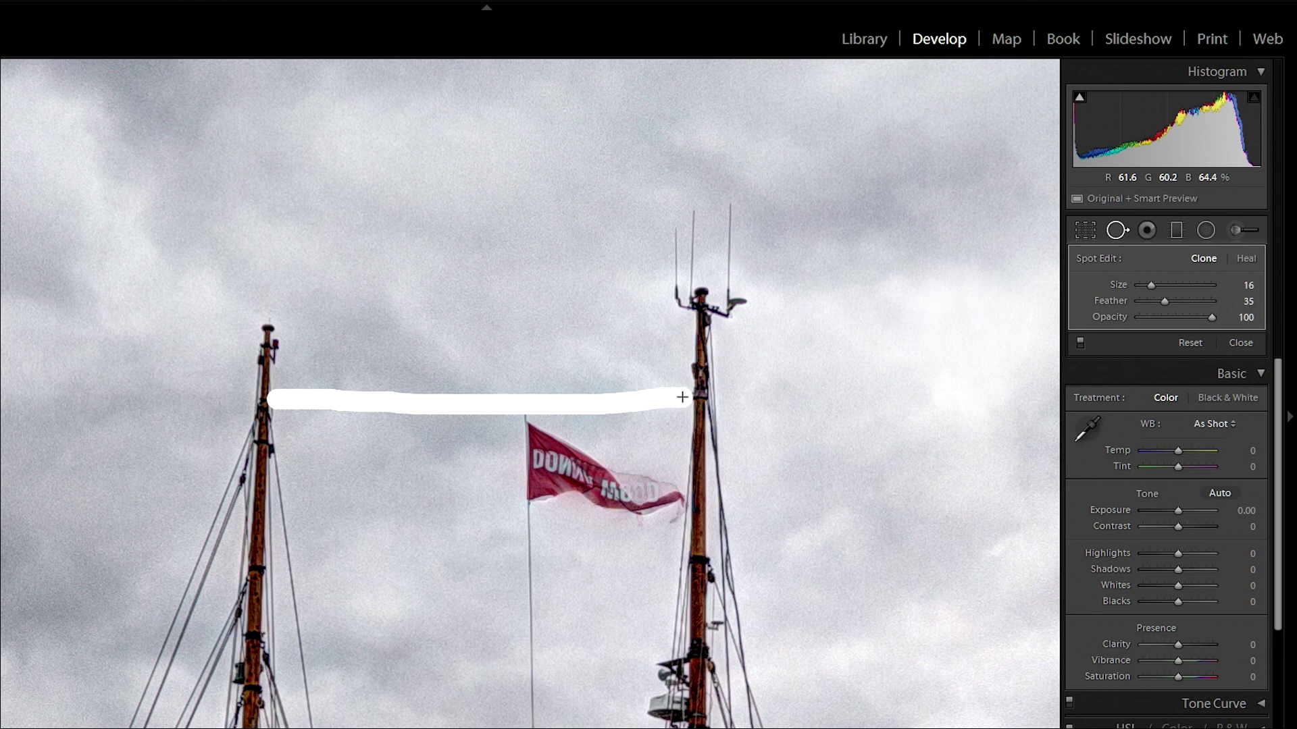
{"action": "left_click_drag", "start_coordinate": [683, 397], "coordinate": [686, 397]}
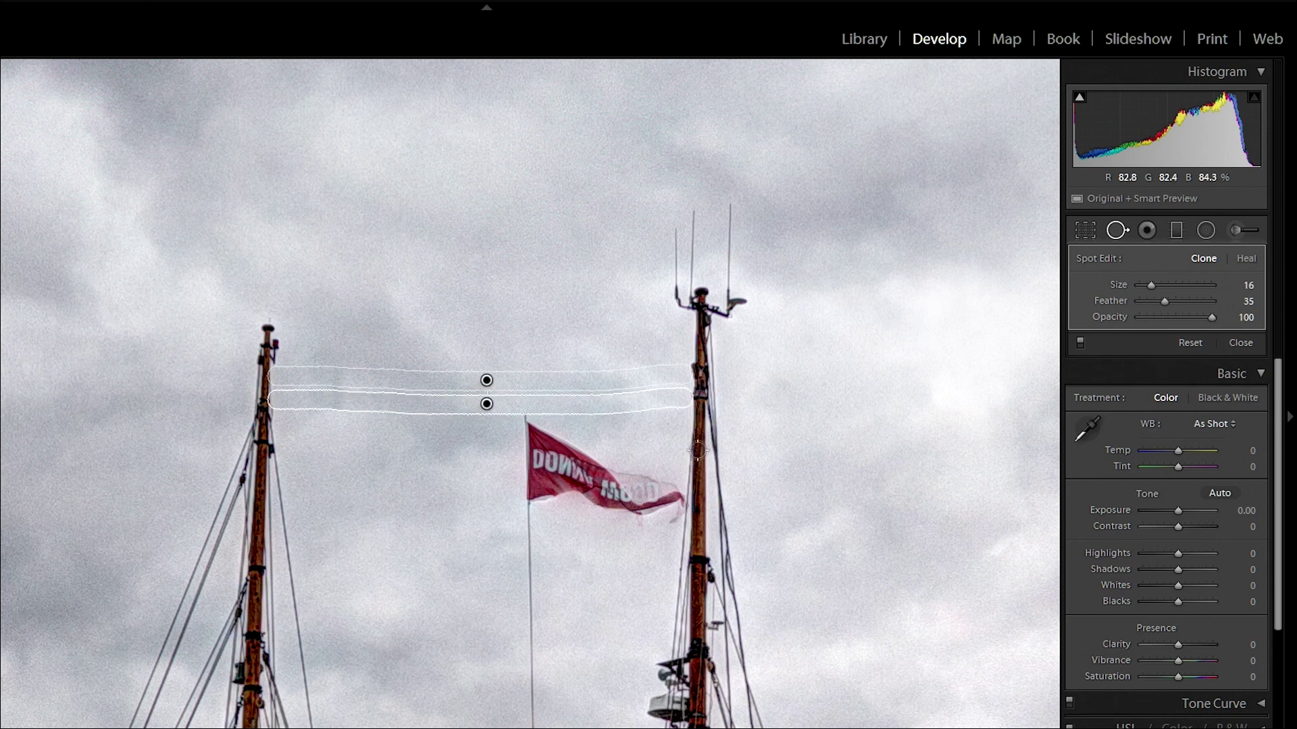
- Try to cover the red flag between the masts in Clone mode at size 43, feather 35 and opacity 67
{"action": "left_click", "coordinate": [1240, 343]}
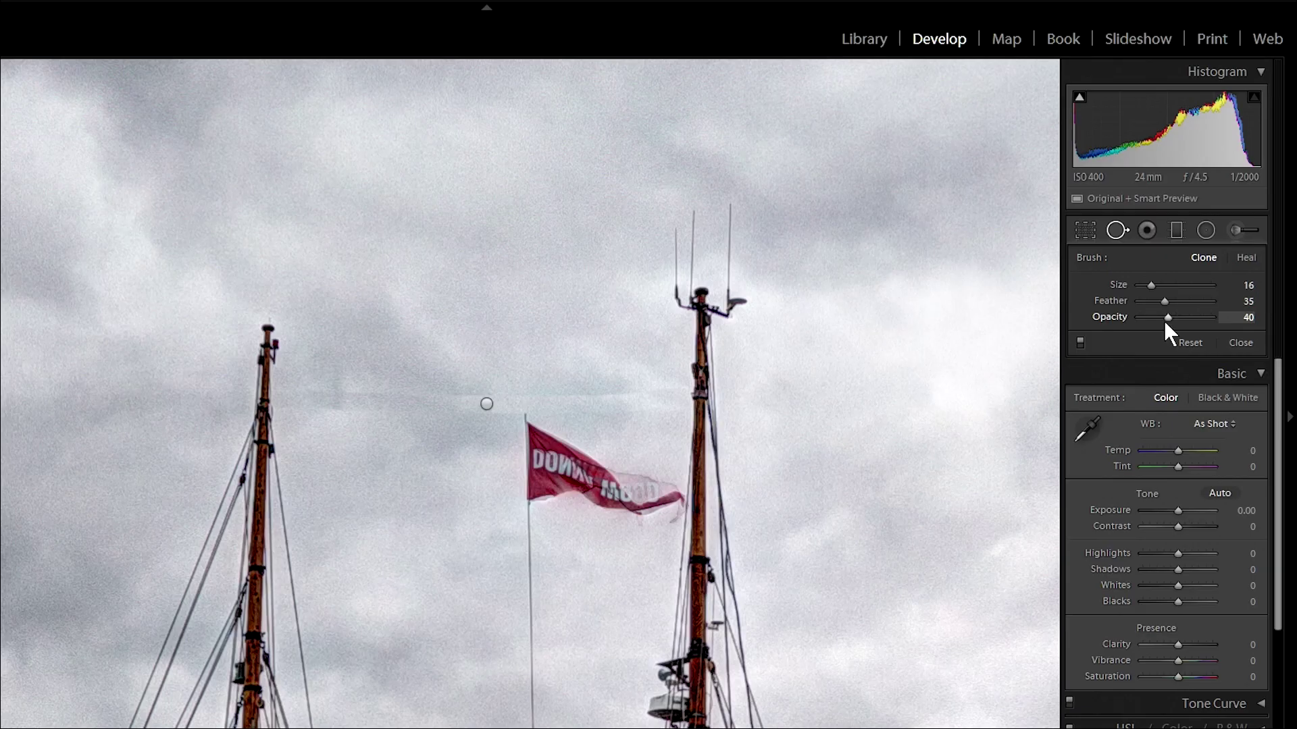
{"action": "left_click", "coordinate": [1166, 317]}
{"action": "mouse_move", "coordinate": [1164, 317]}
{"action": "left_mouse_down"}
{"action": "mouse_move", "coordinate": [1104, 327]}
{"action": "mouse_move", "coordinate": [1186, 318]}
{"action": "left_mouse_up"}
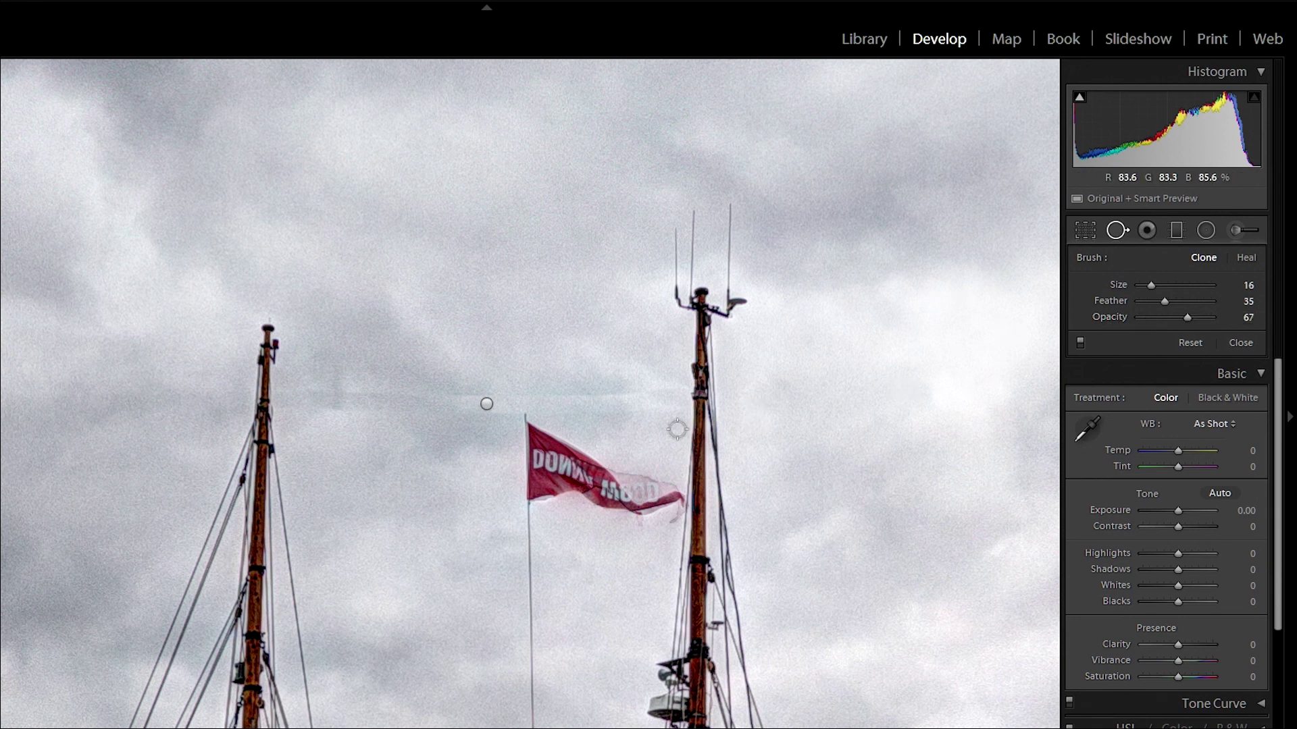
{"action": "scroll", "coordinate": [571, 447], "scroll_direction": "up", "scroll_amount": 5}
{"action": "left_click_drag", "start_coordinate": [536, 430], "coordinate": [544, 486]}
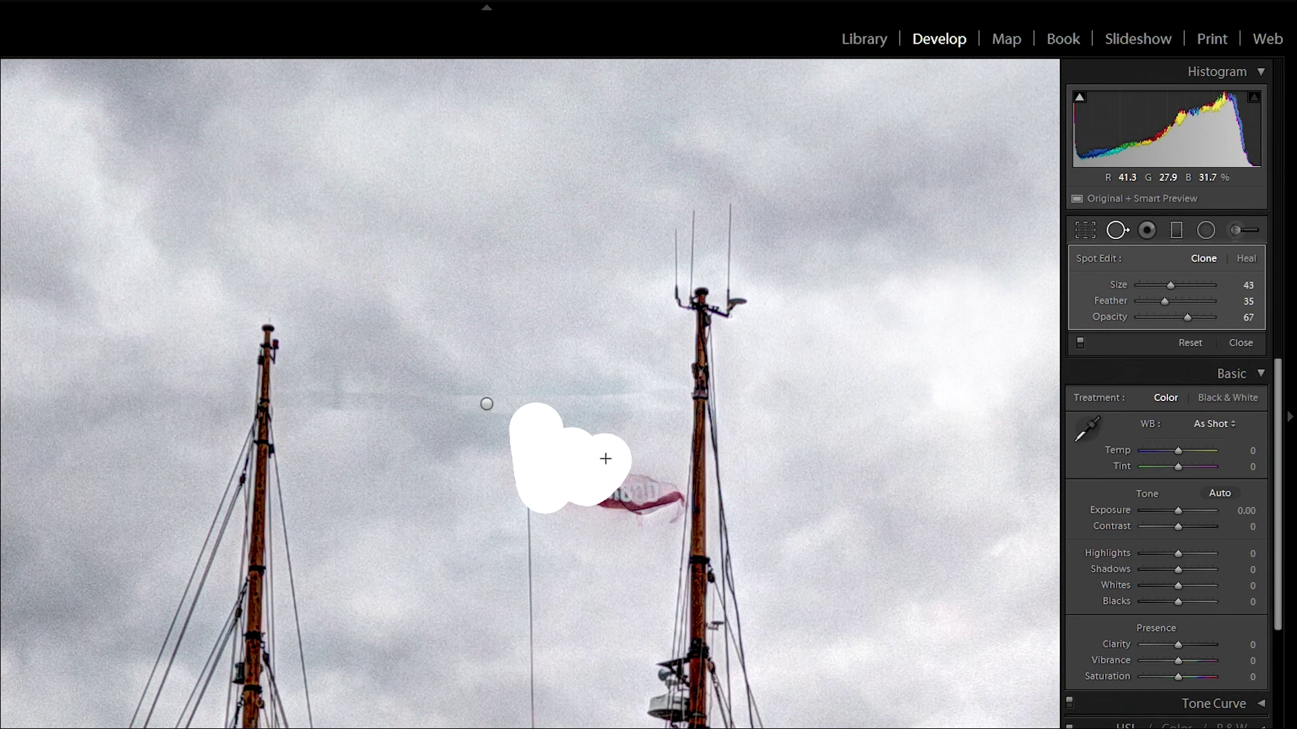
{"action": "mouse_move", "coordinate": [632, 478]}
{"action": "left_mouse_down"}
{"action": "mouse_move", "coordinate": [668, 485]}
{"action": "mouse_move", "coordinate": [666, 511]}
{"action": "mouse_move", "coordinate": [612, 501]}
{"action": "left_mouse_up"}
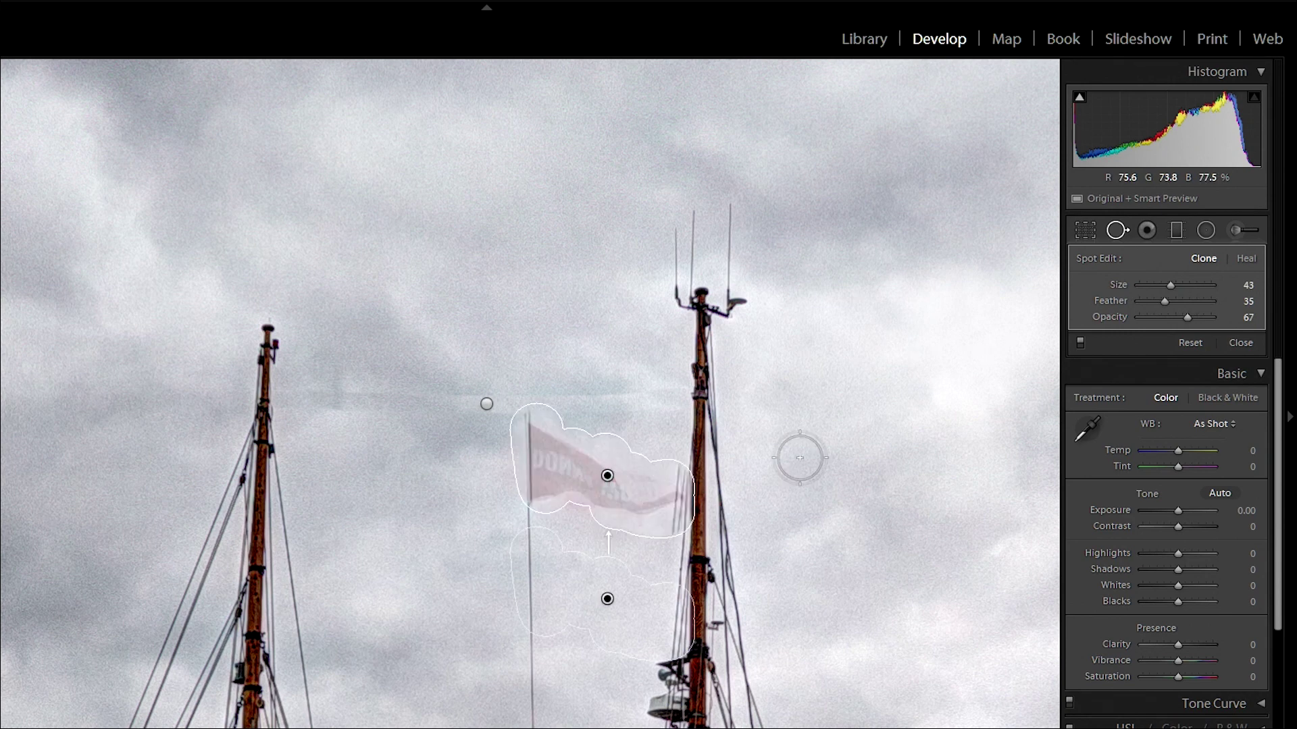
{"action": "left_click", "coordinate": [1225, 343]}
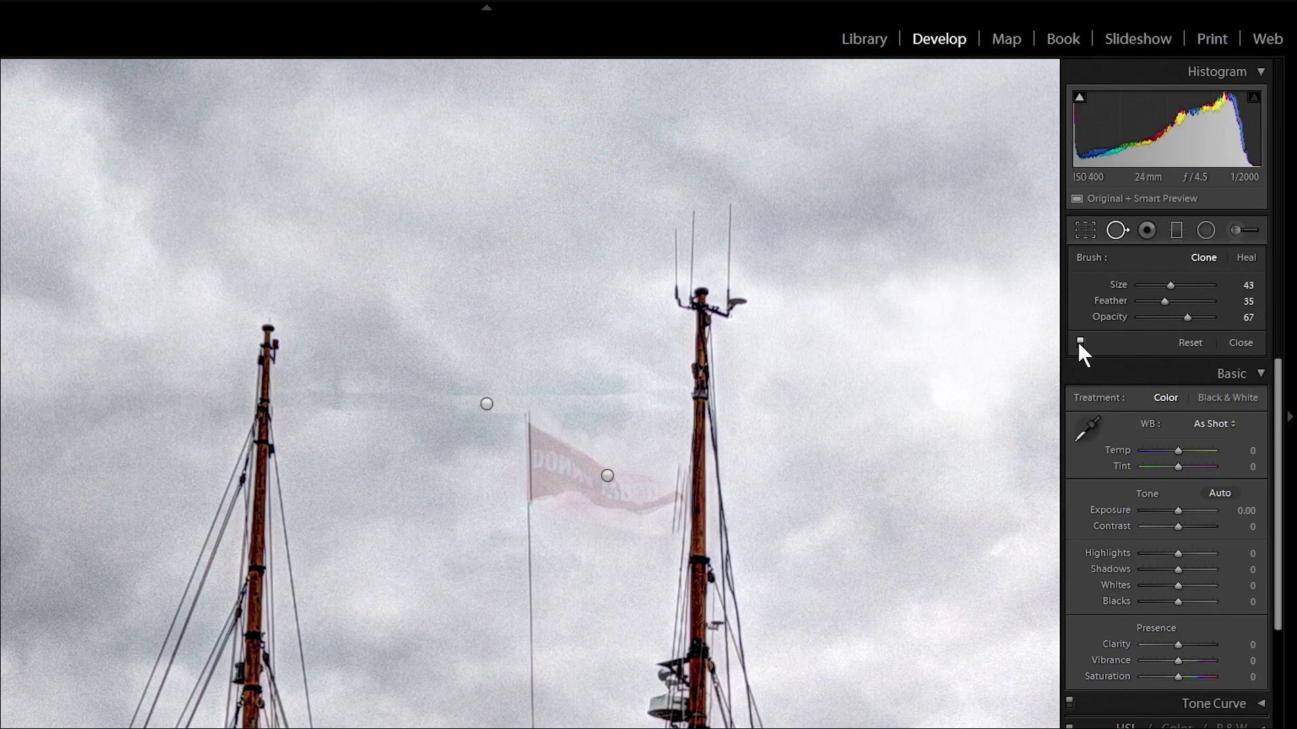
- Compare the photo with spot removal switched off and on, and reset all spot edits
{"action": "left_click", "coordinate": [1080, 342]}
{"action": "left_click", "coordinate": [1080, 342]}
{"action": "left_click", "coordinate": [1079, 342]}
{"action": "left_click", "coordinate": [1080, 343]}
{"action": "left_click", "coordinate": [1189, 348]}
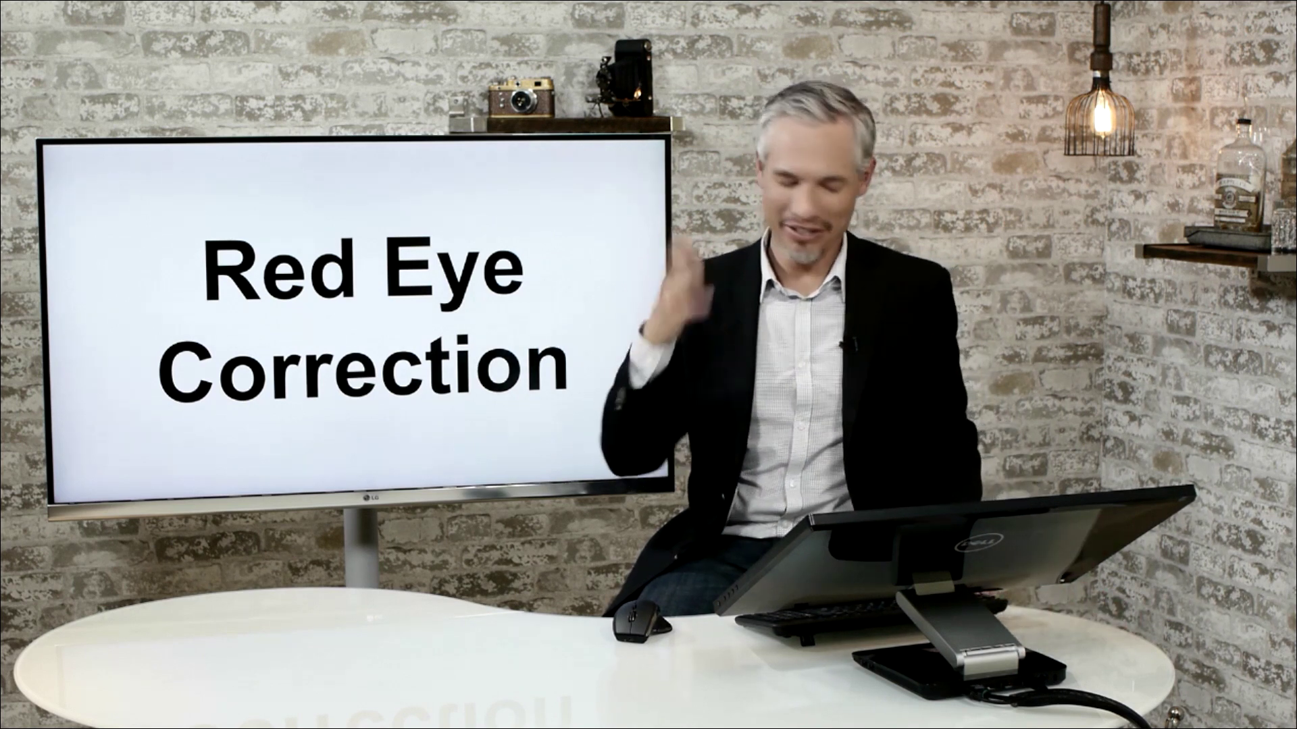
{"action": "key", "text": "alt+Tab"}
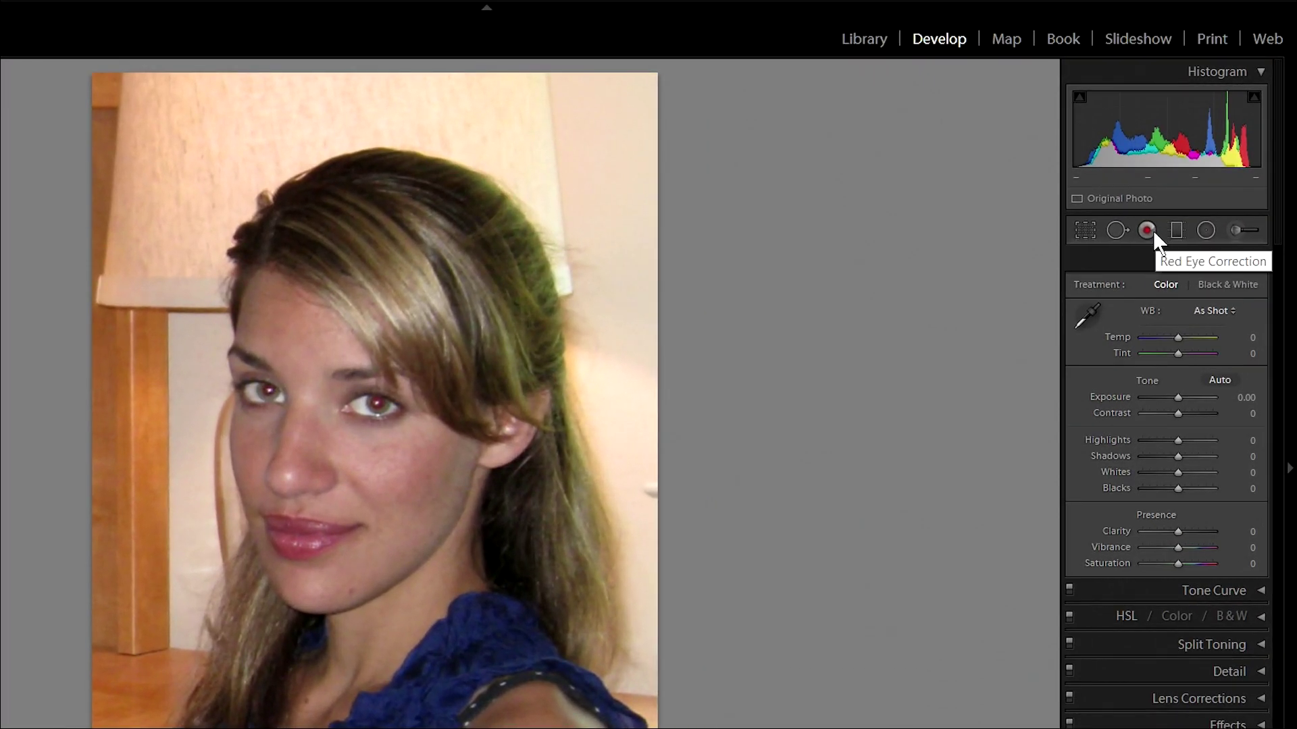
- Apply Red Eye Correction to the eye on the left side of the portrait
{"action": "left_click", "coordinate": [1151, 231]}
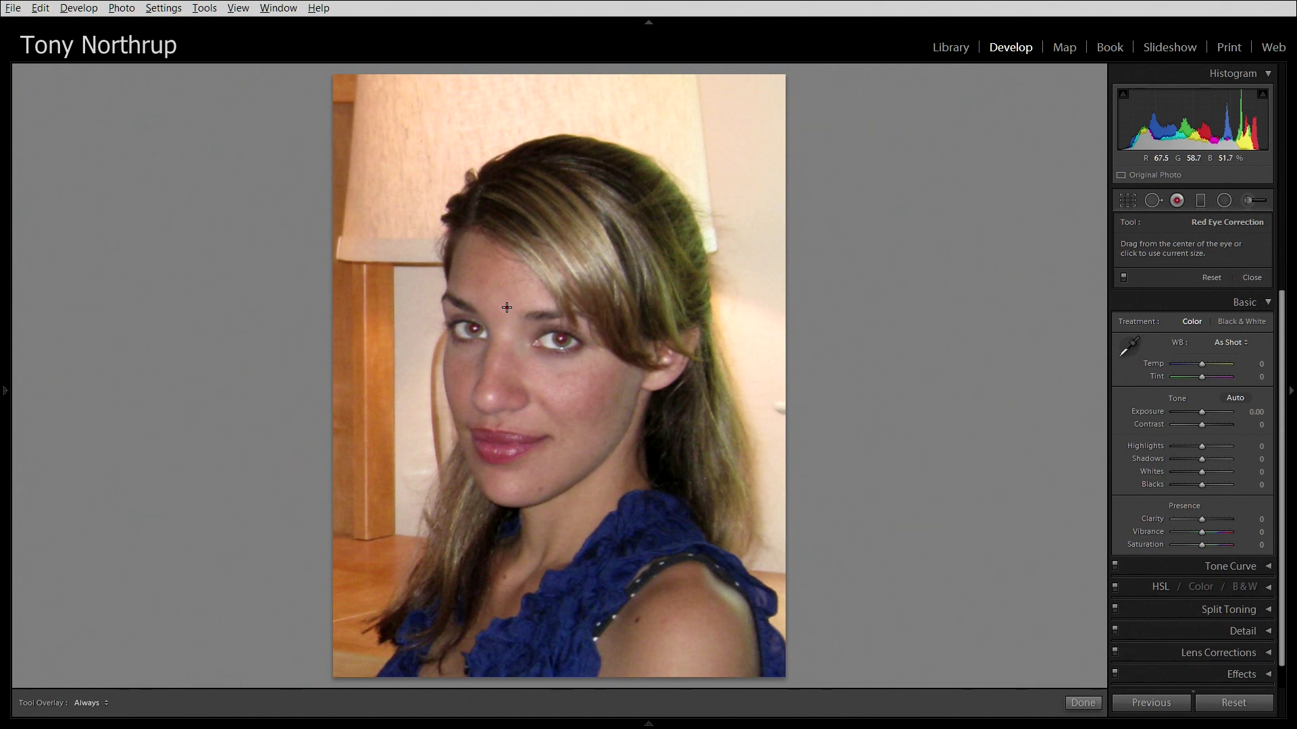
{"action": "left_click", "coordinate": [474, 328]}
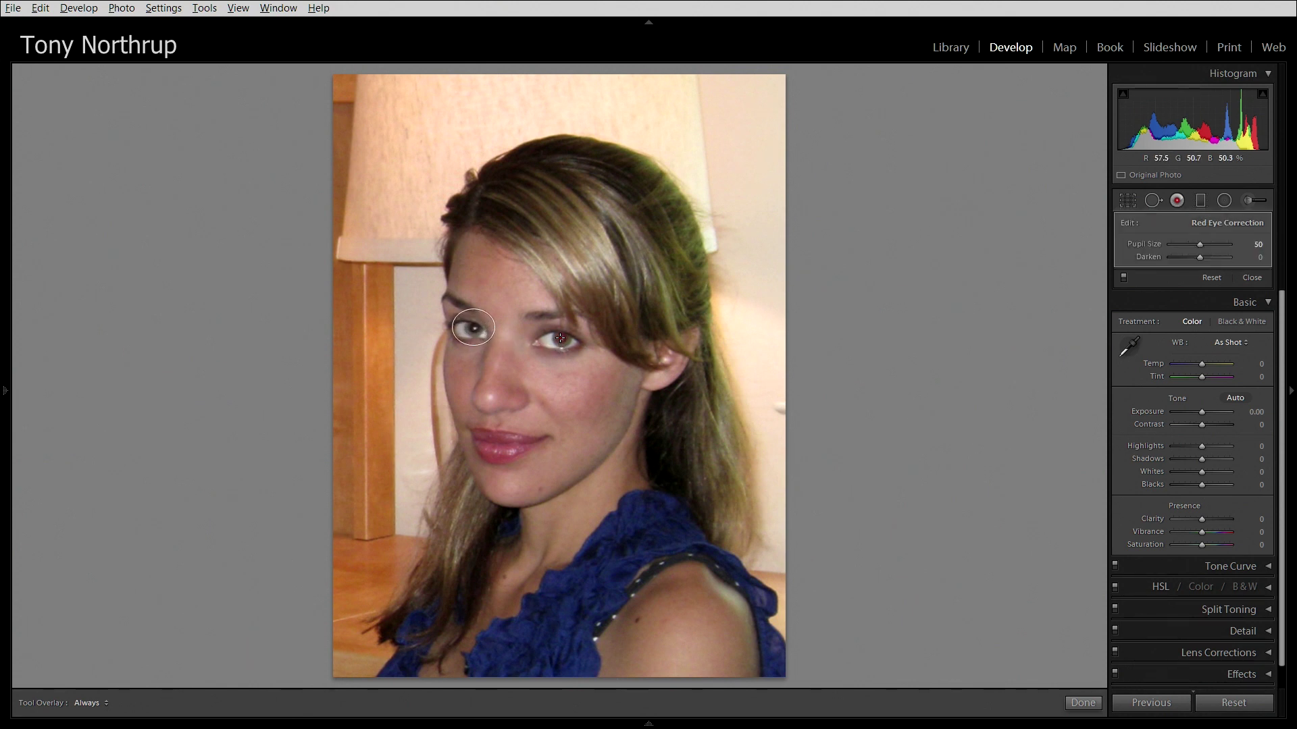
- Try to correct the red pupil of the other eye at its current size, and undo that correction
{"action": "left_click_drag", "start_coordinate": [561, 338], "coordinate": [565, 339]}
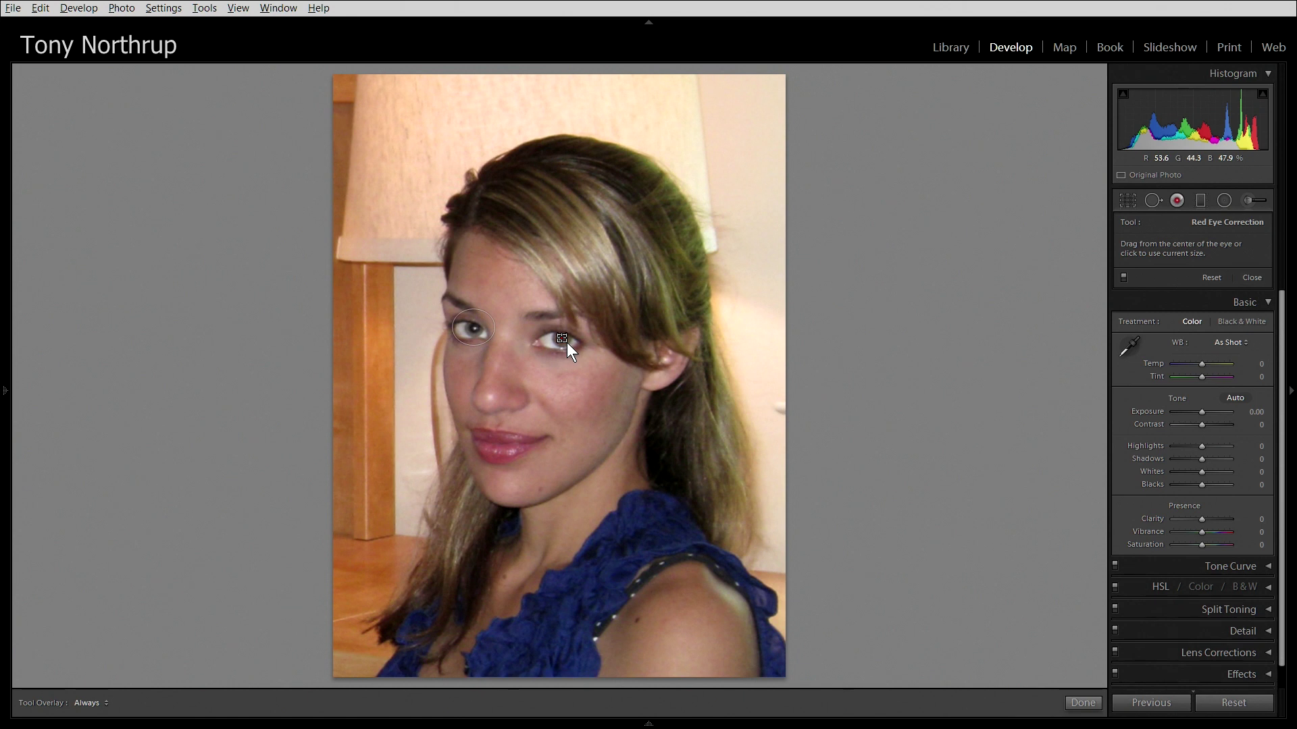
{"action": "left_click", "coordinate": [561, 338]}
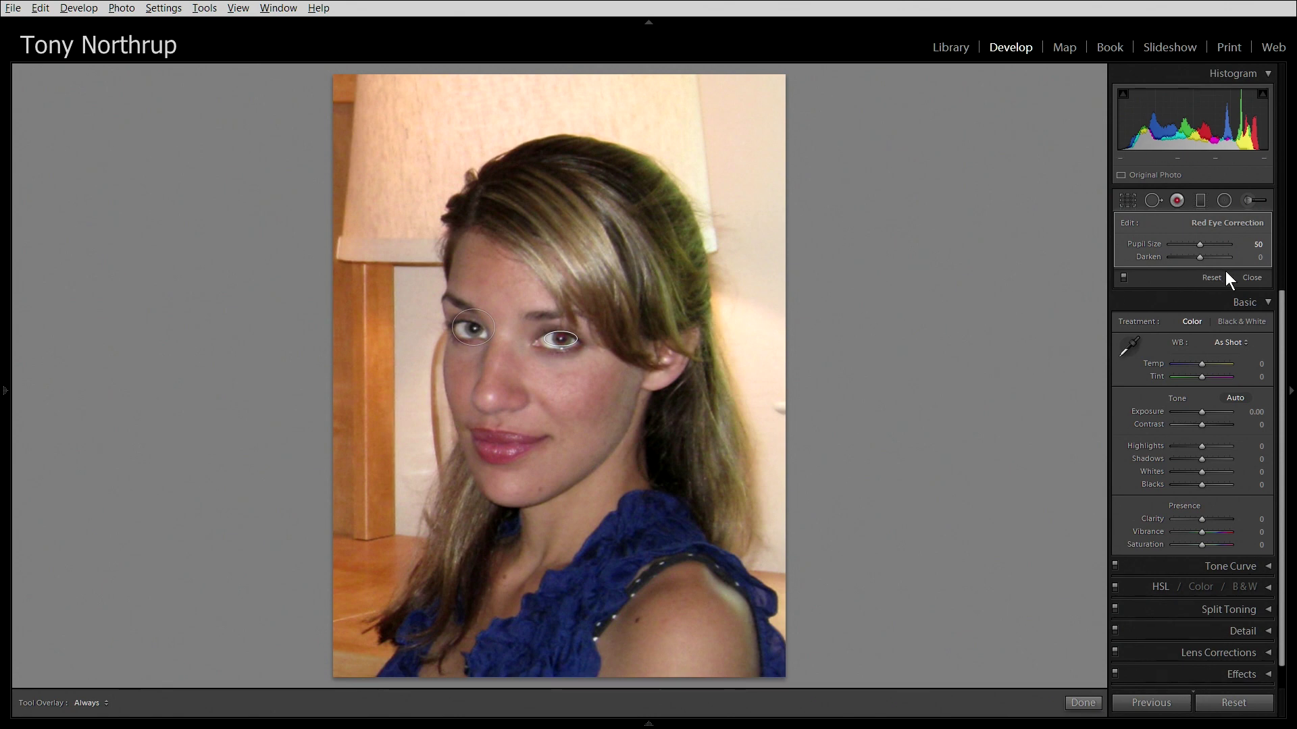
{"action": "key", "text": "ctrl+z"}
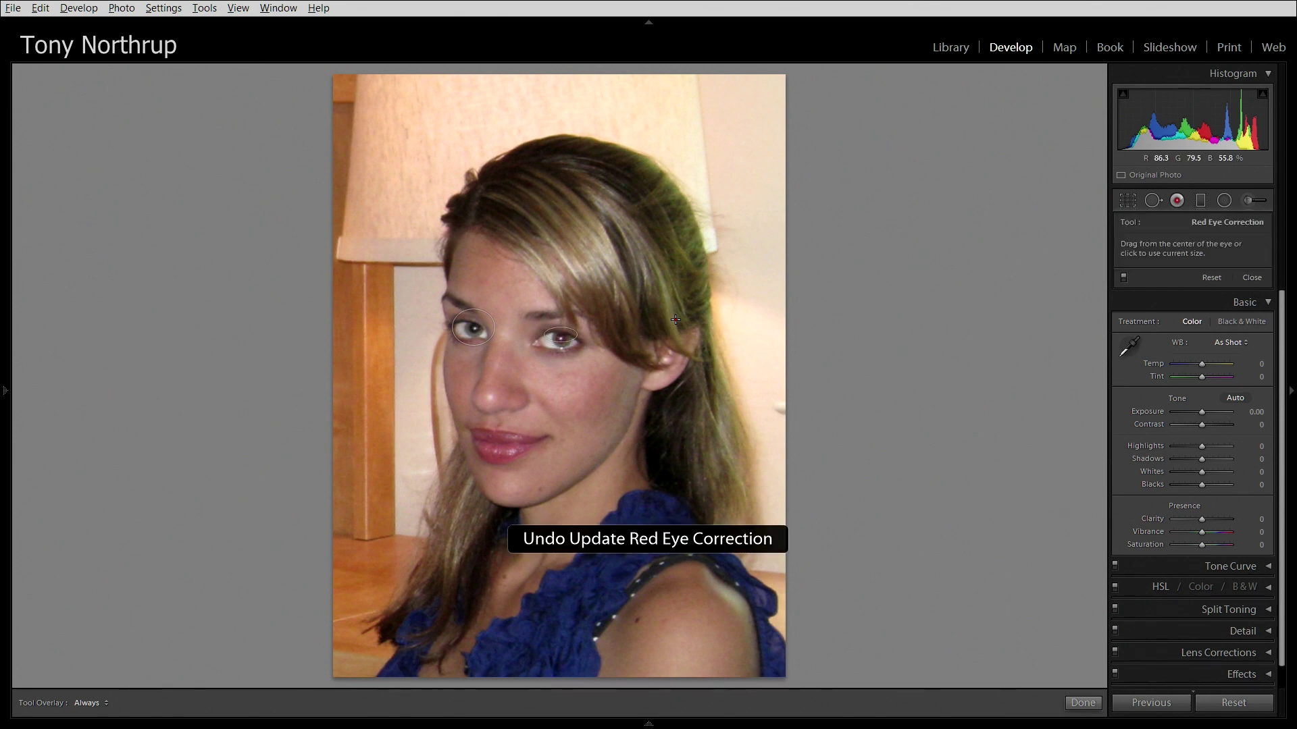
{"action": "key", "text": "ctrl+z"}
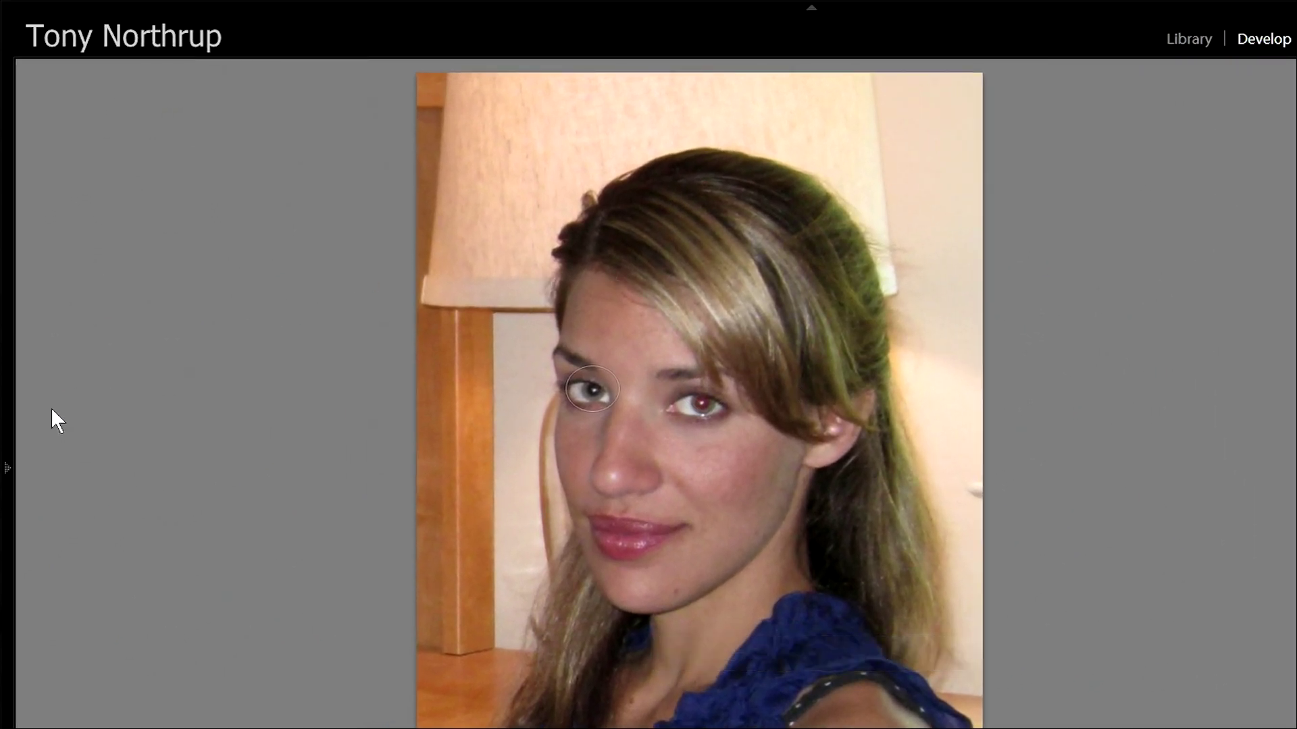
- Correct the remaining red pupil with a correction sized from the pupil's centre around the whole eye, and close the tool
{"action": "left_click", "coordinate": [9, 465]}
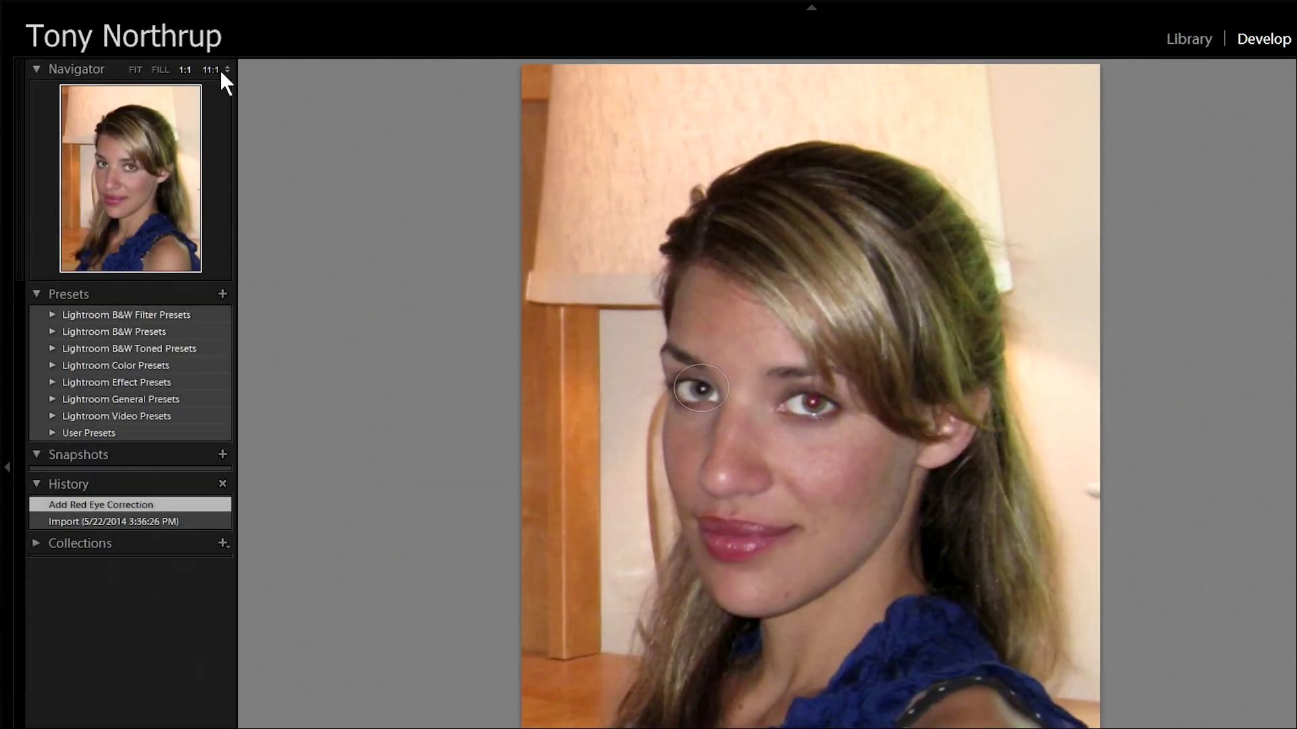
{"action": "left_click", "coordinate": [227, 70]}
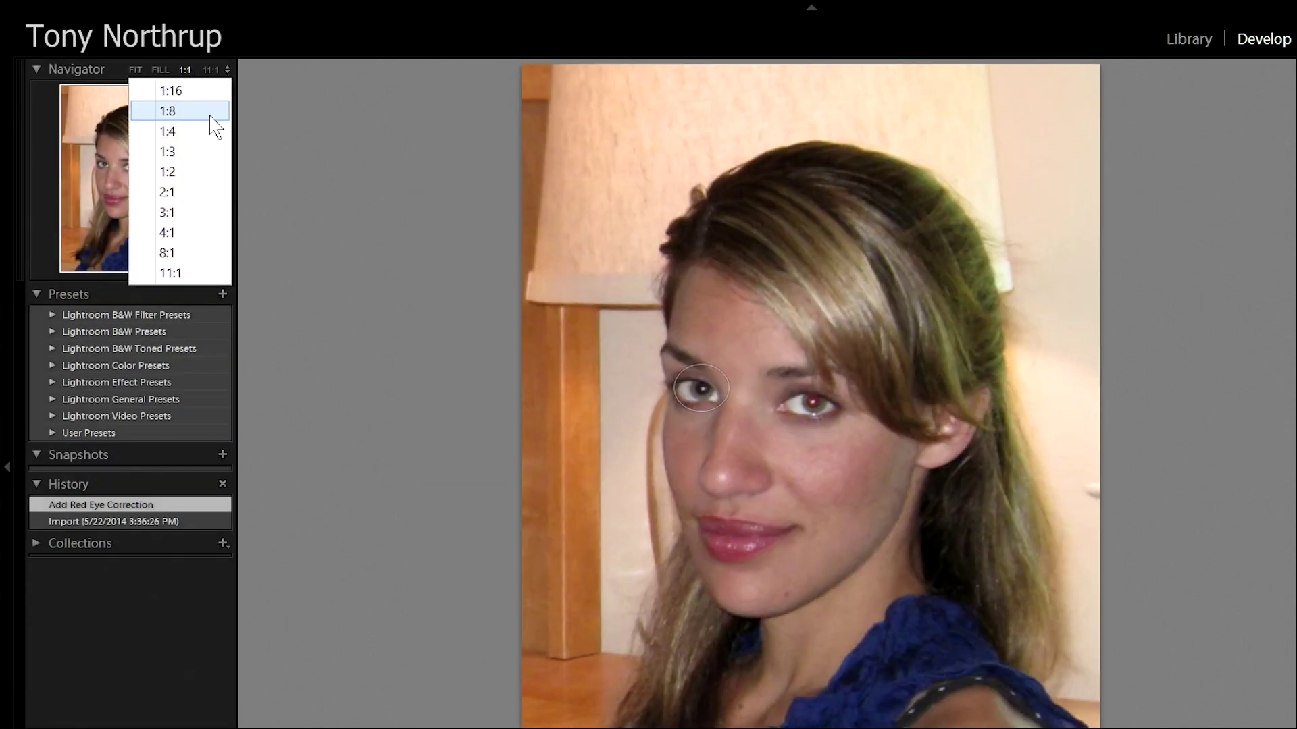
{"action": "left_click", "coordinate": [194, 213]}
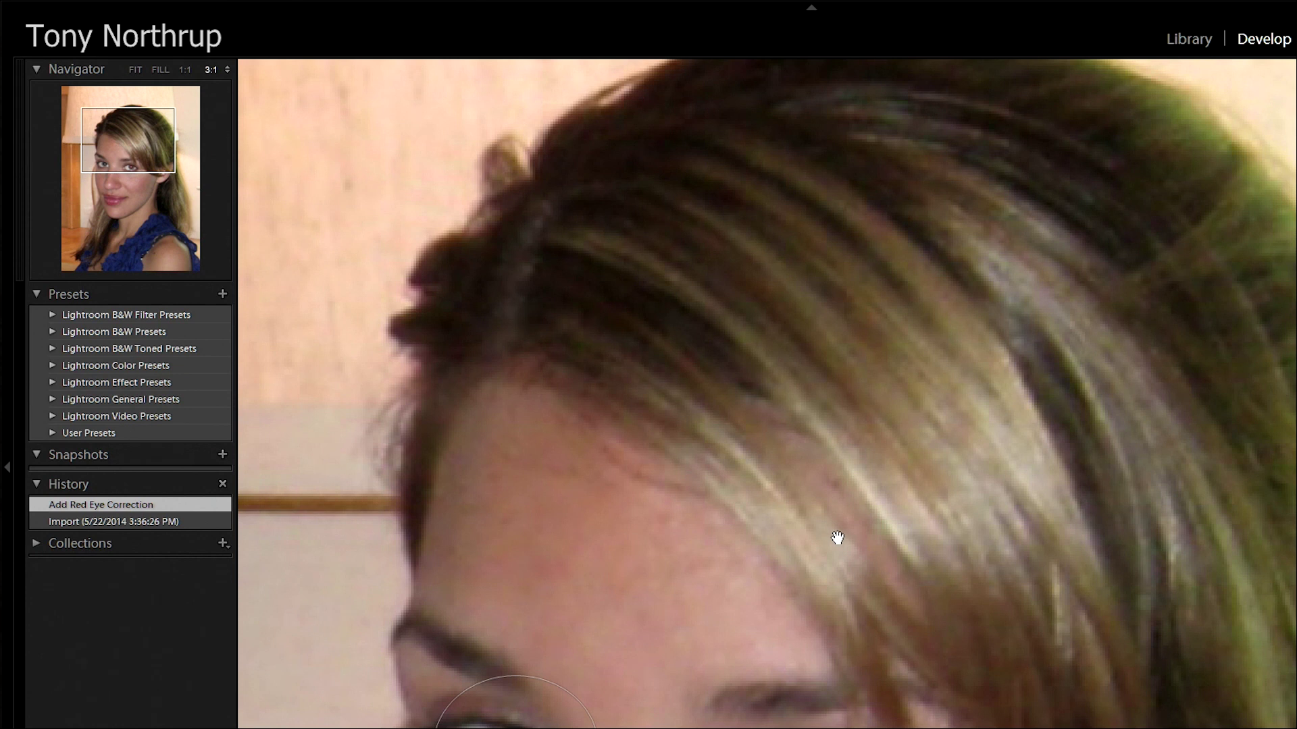
{"action": "left_click_drag", "start_coordinate": [837, 538], "coordinate": [891, 217]}
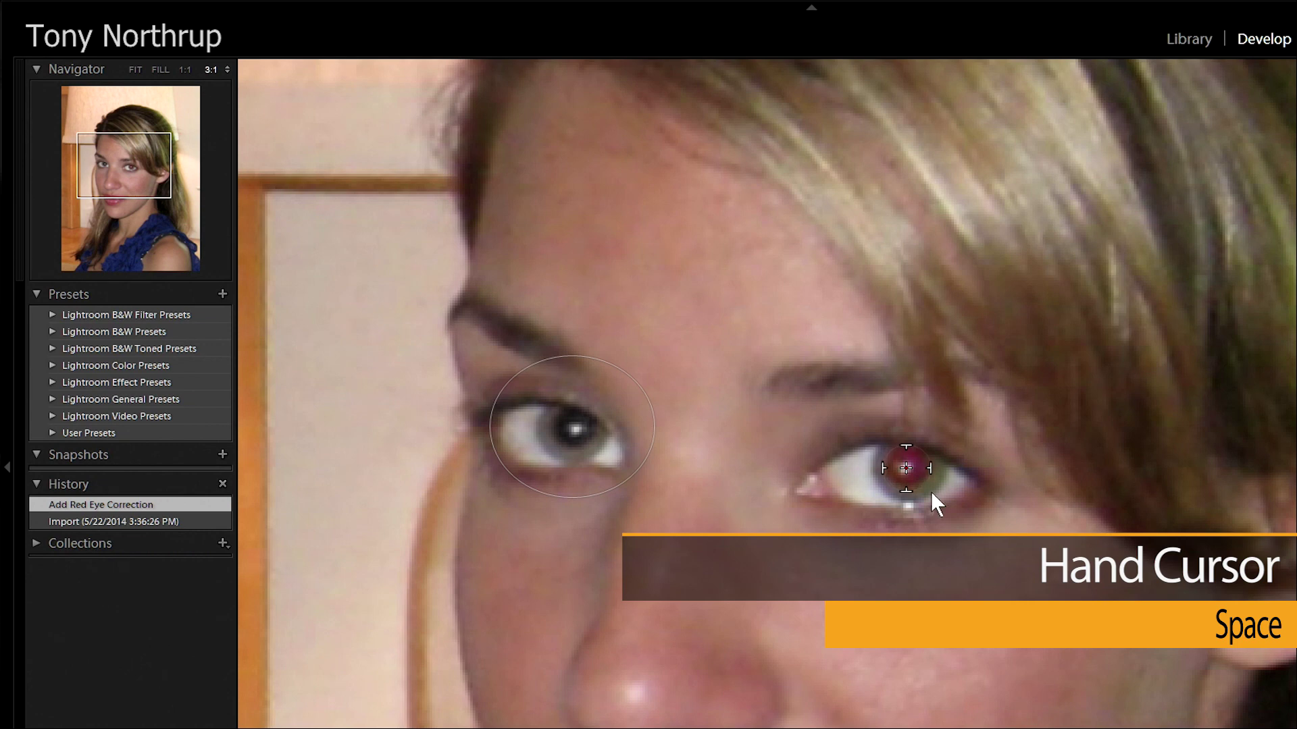
{"action": "left_click_drag", "start_coordinate": [906, 468], "coordinate": [959, 520]}
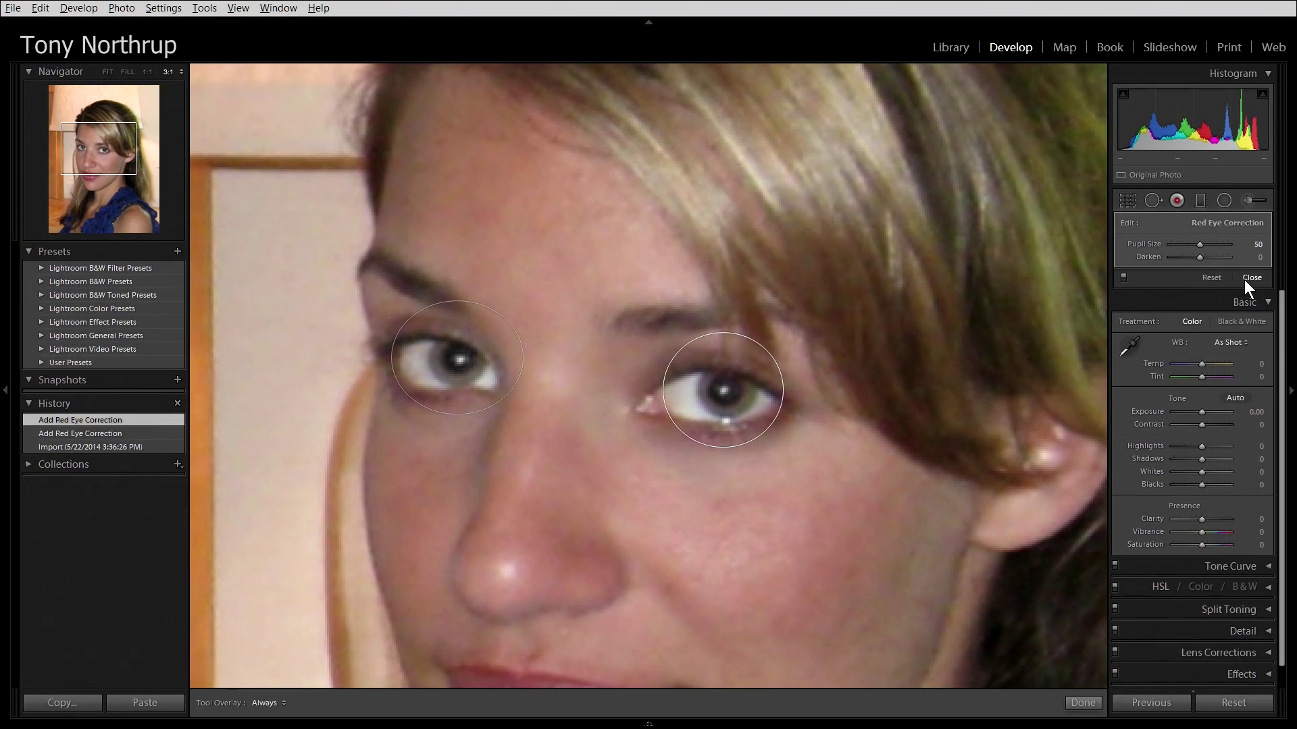
{"action": "left_click", "coordinate": [1244, 280]}
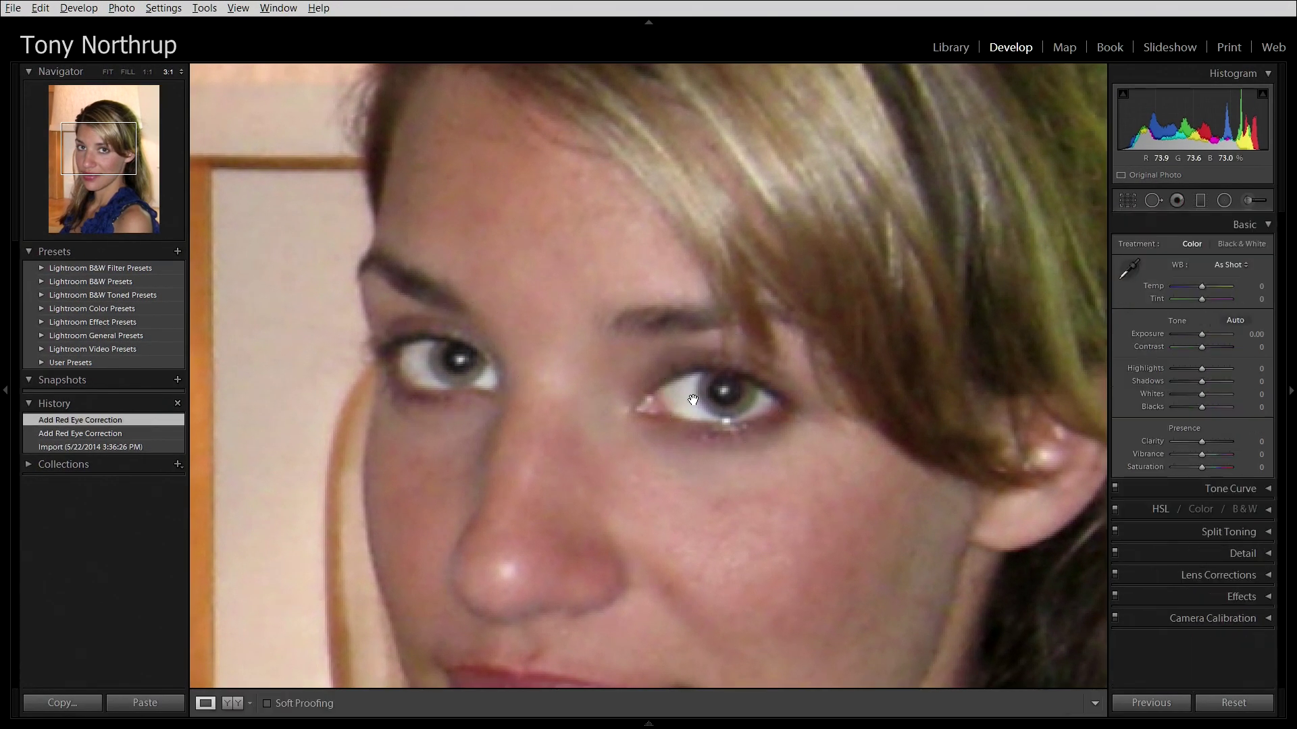
- Compare the corrected eyes with the original in a side-by-side before and after view
{"action": "left_click", "coordinate": [236, 706]}
{"action": "left_click_drag", "start_coordinate": [379, 477], "coordinate": [438, 449]}
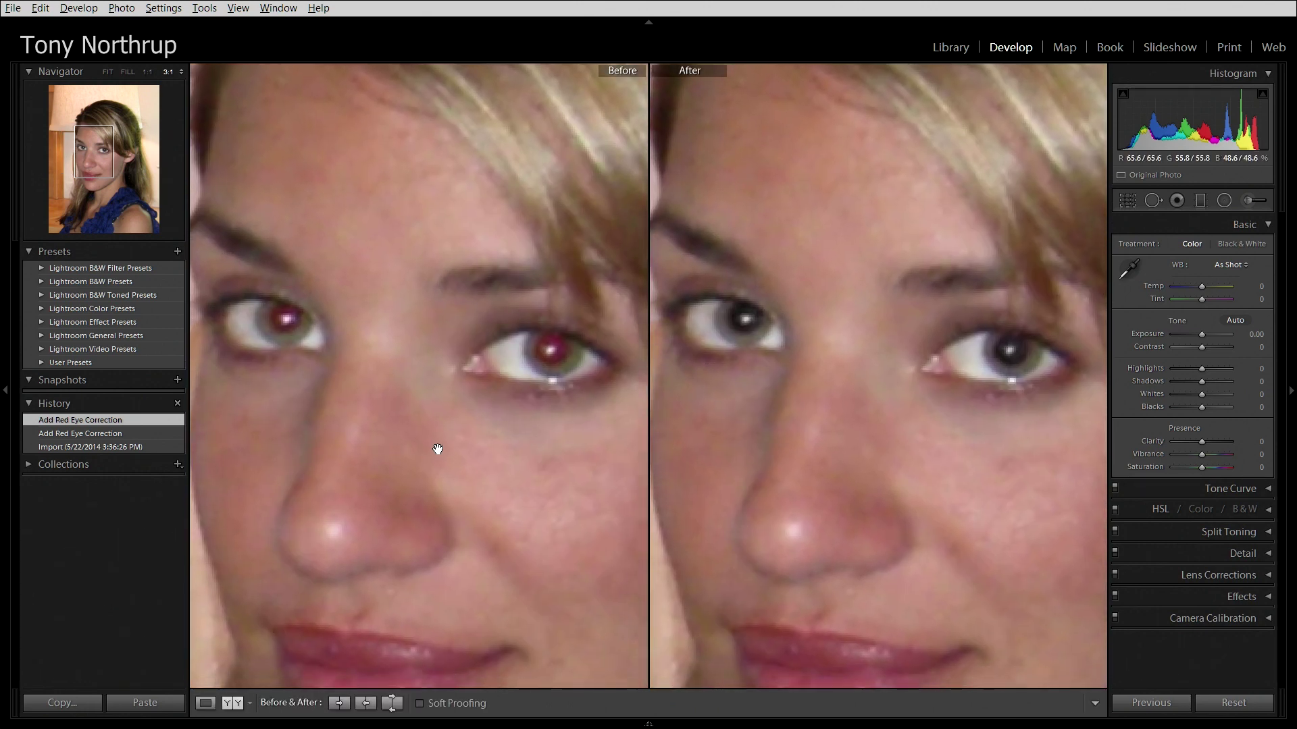
{"action": "left_click", "coordinate": [148, 71]}
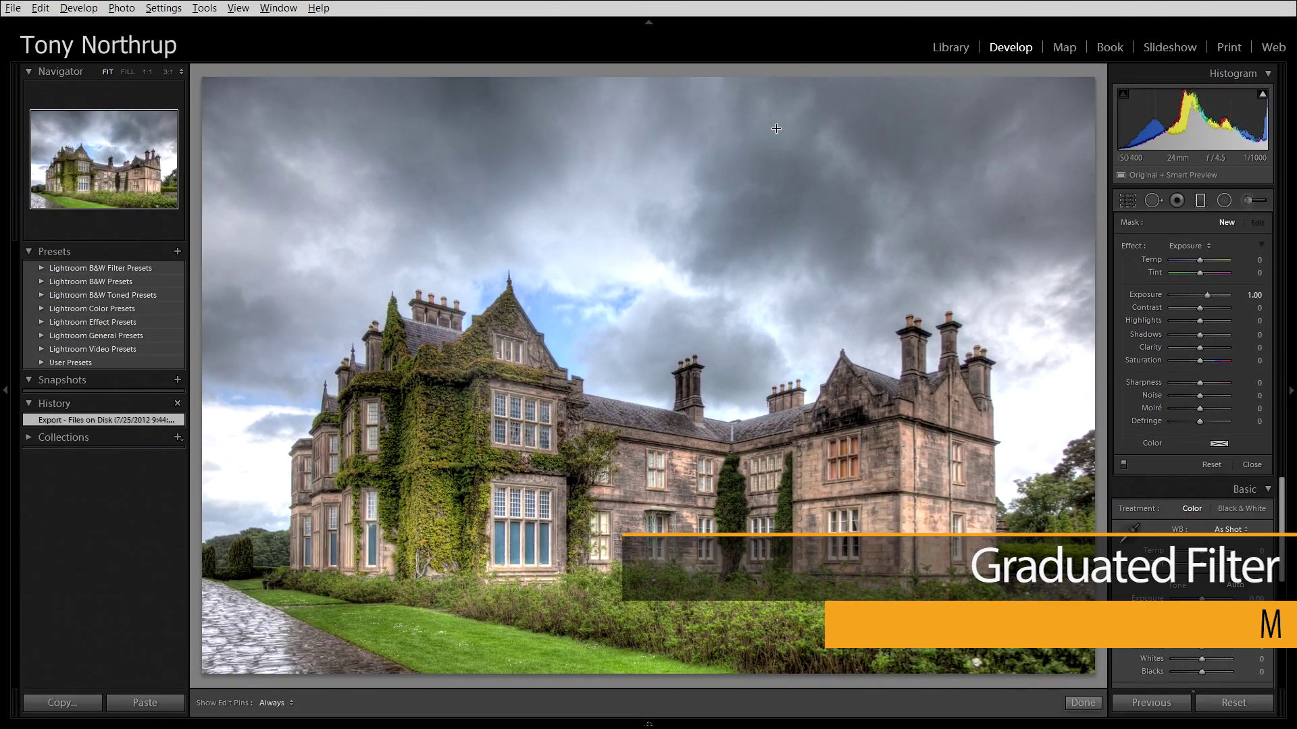
- Try a graduated filter down the castle photo with exposure 2.95, and pull its lower edge up to the roofline
{"action": "left_click_drag", "start_coordinate": [776, 128], "coordinate": [780, 681]}
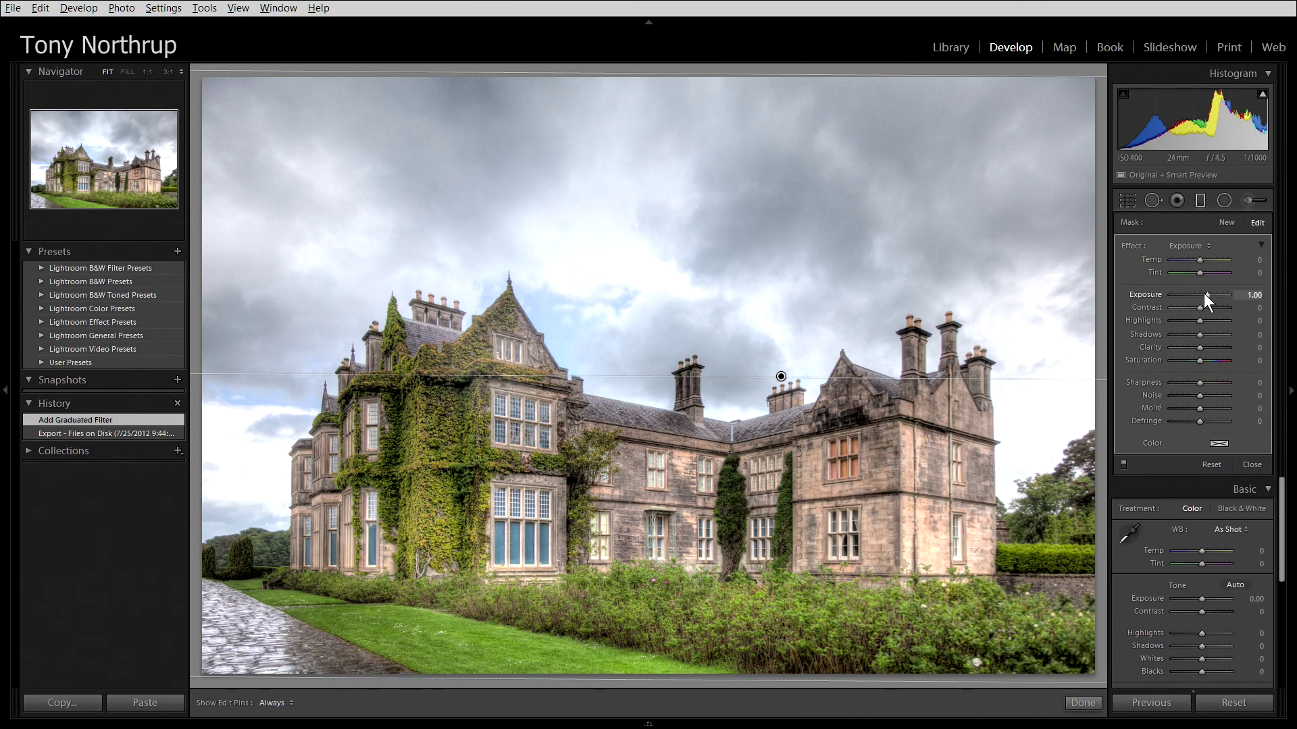
{"action": "left_click_drag", "start_coordinate": [1205, 294], "coordinate": [1219, 298]}
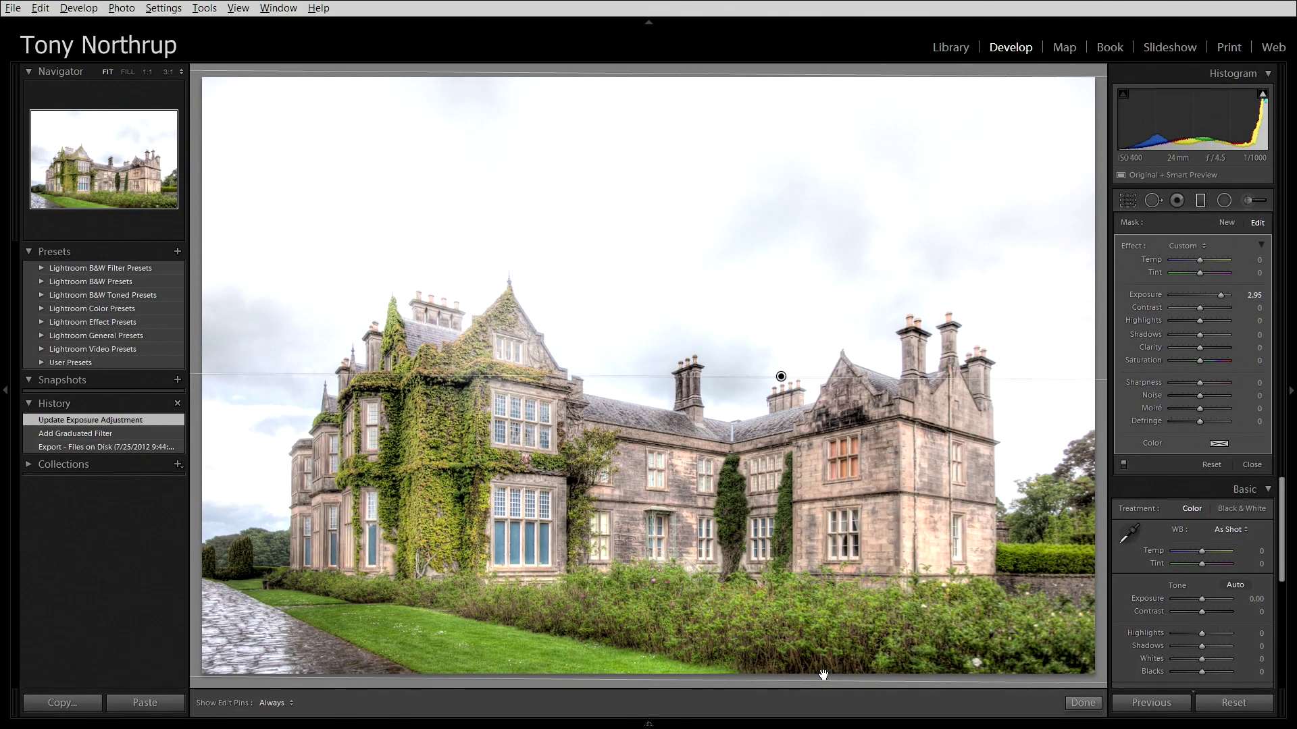
{"action": "left_click_drag", "start_coordinate": [922, 672], "coordinate": [952, 427]}
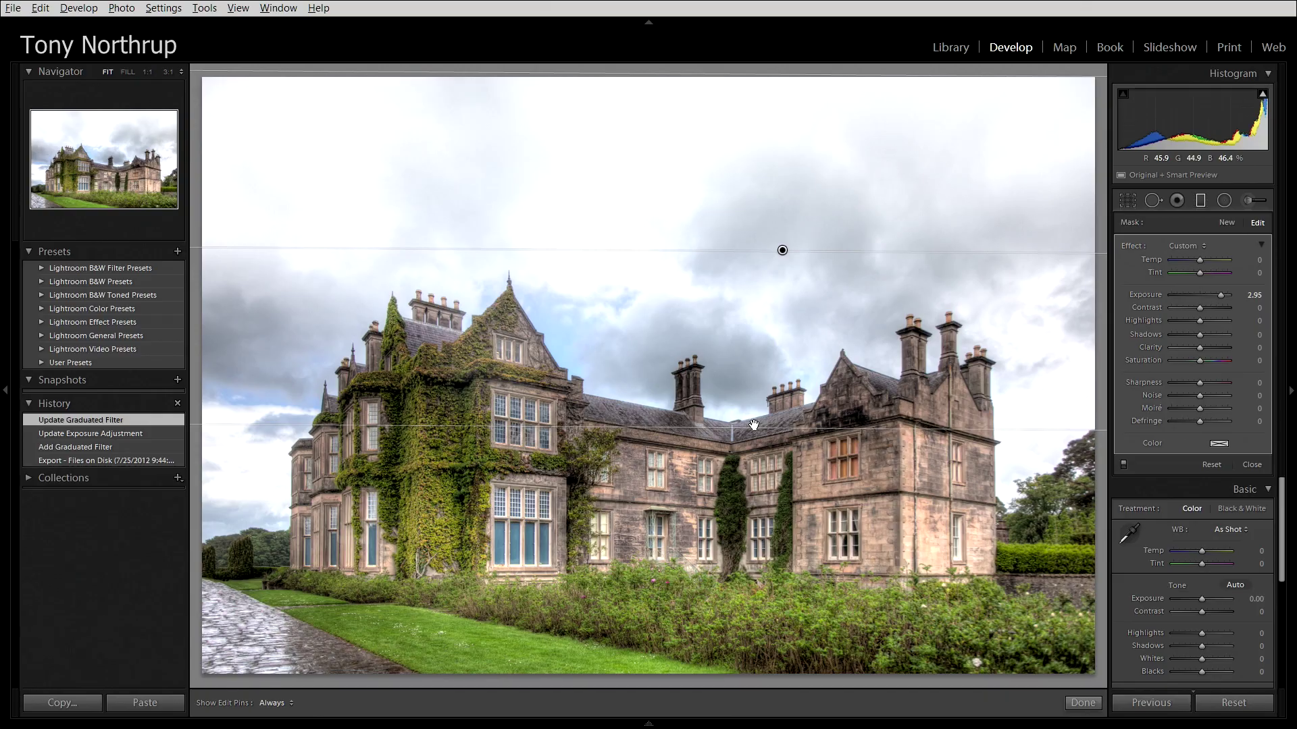
{"action": "left_click_drag", "start_coordinate": [699, 427], "coordinate": [580, 416]}
- Try a second graduated filter from the left across the ivy-covered facade, undo it, and reset all graduated filters
{"action": "left_click_drag", "start_coordinate": [274, 404], "coordinate": [682, 294]}
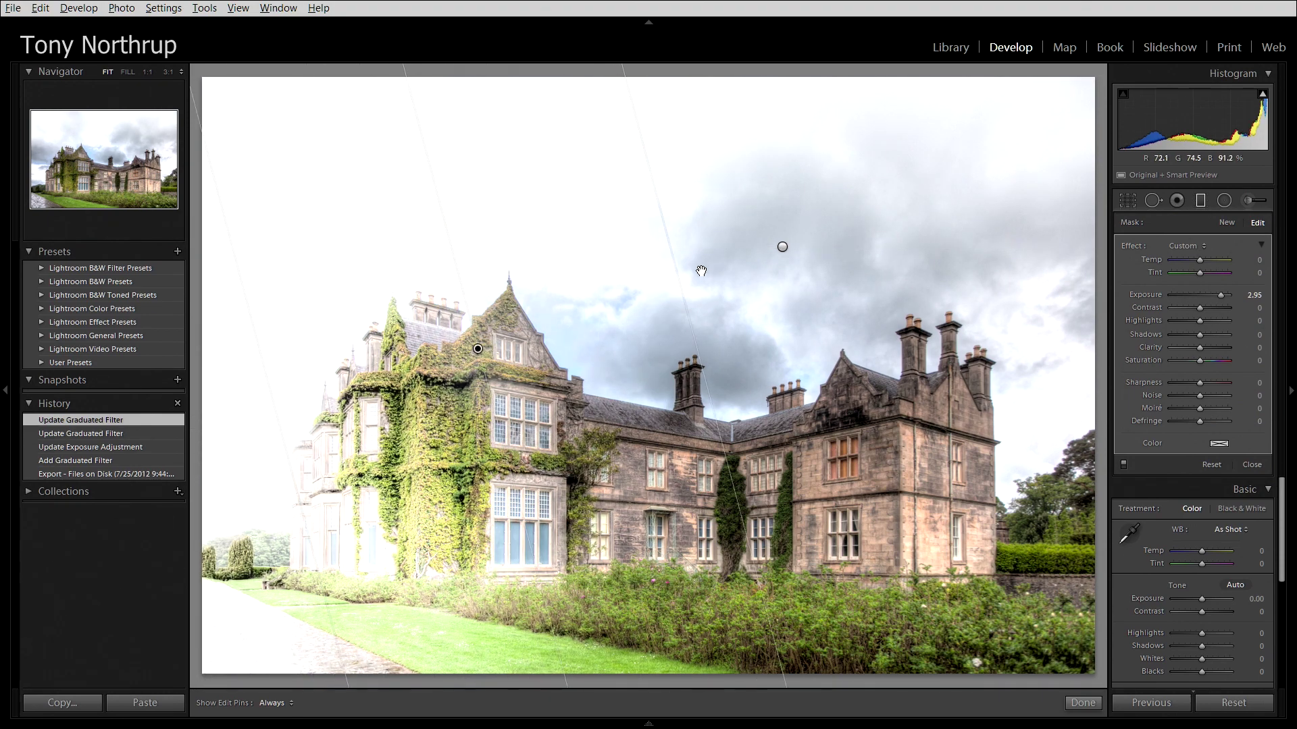
{"action": "key", "text": "ctrl+z"}
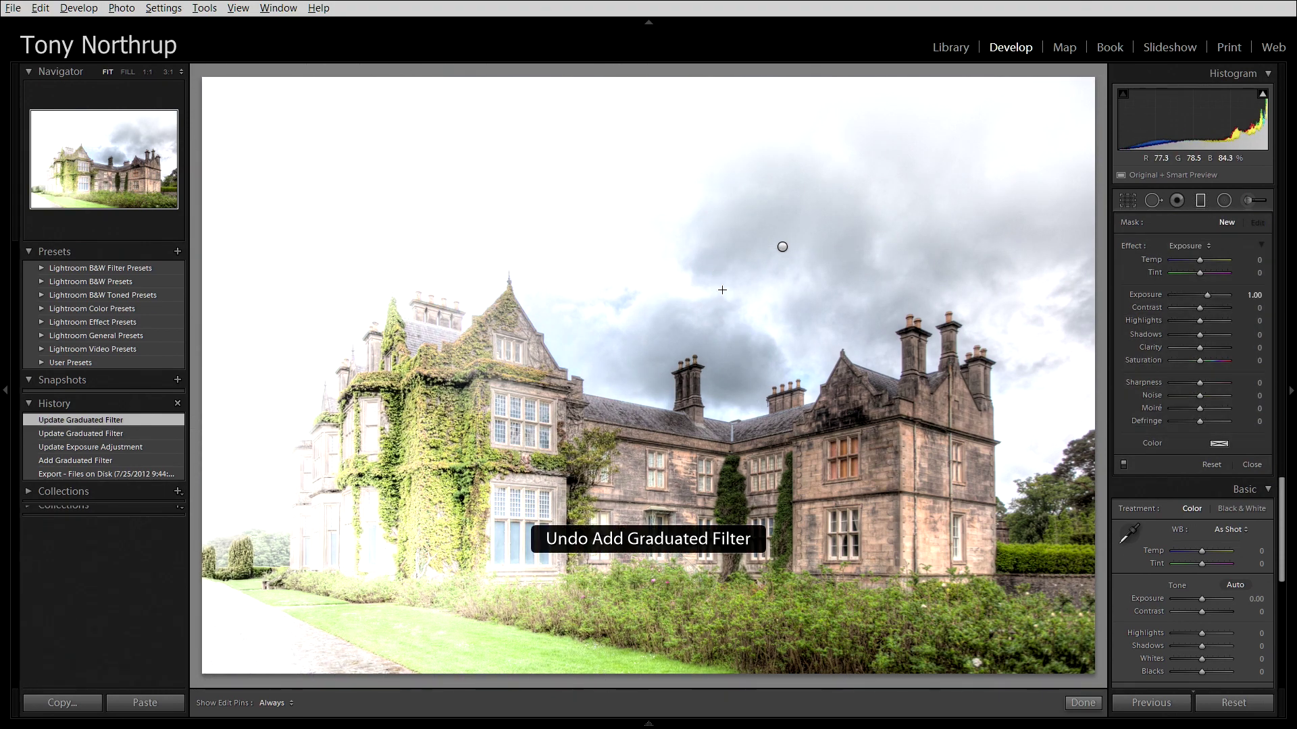
{"action": "key", "text": "ctrl+z"}
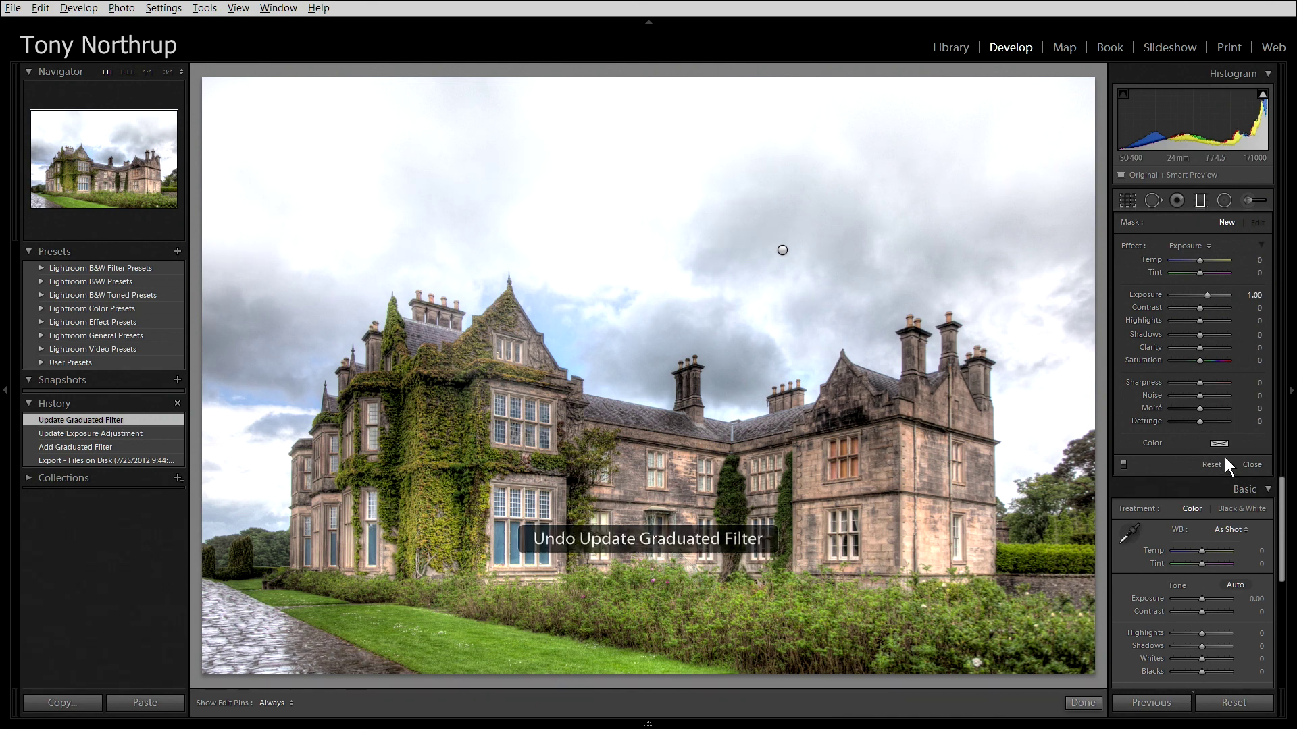
{"action": "left_click", "coordinate": [1209, 464]}
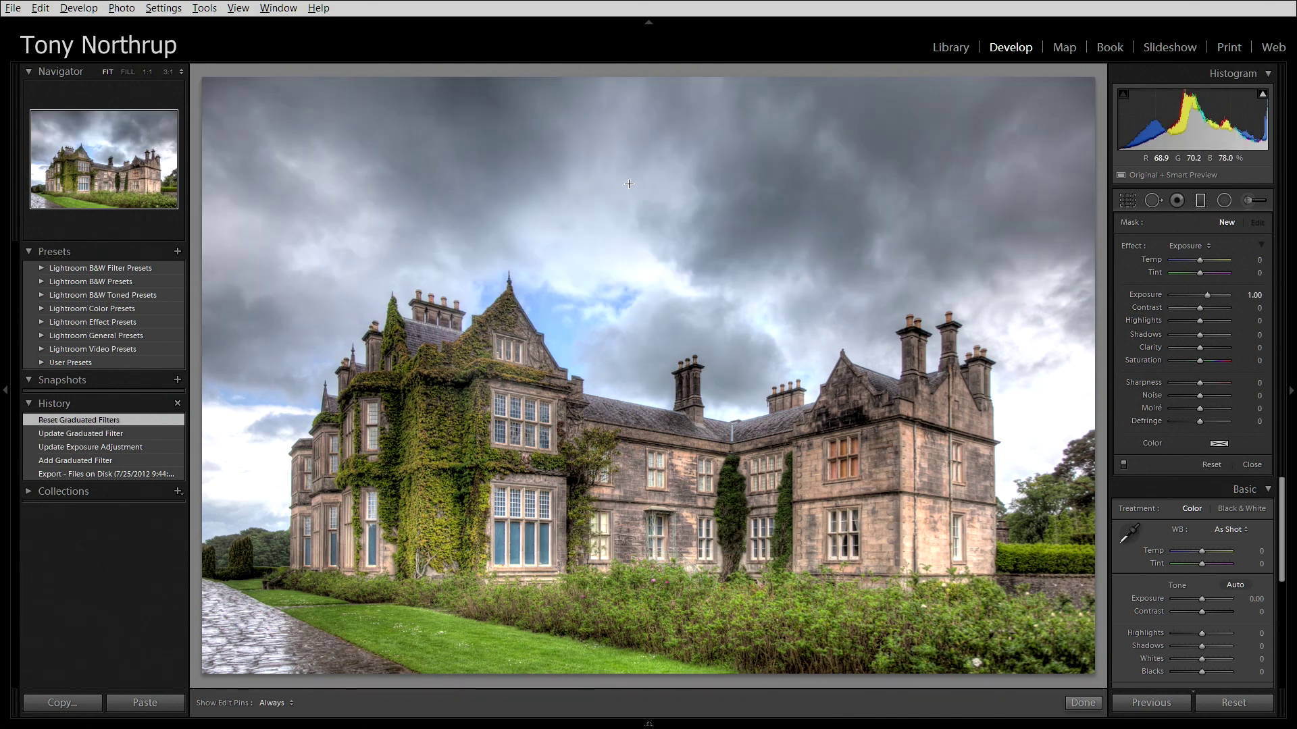
- Try a diagonal graduated filter over the upper-left sky, widen its gradient and set its exposure to 4.00
{"action": "left_click_drag", "start_coordinate": [385, 127], "coordinate": [476, 239]}
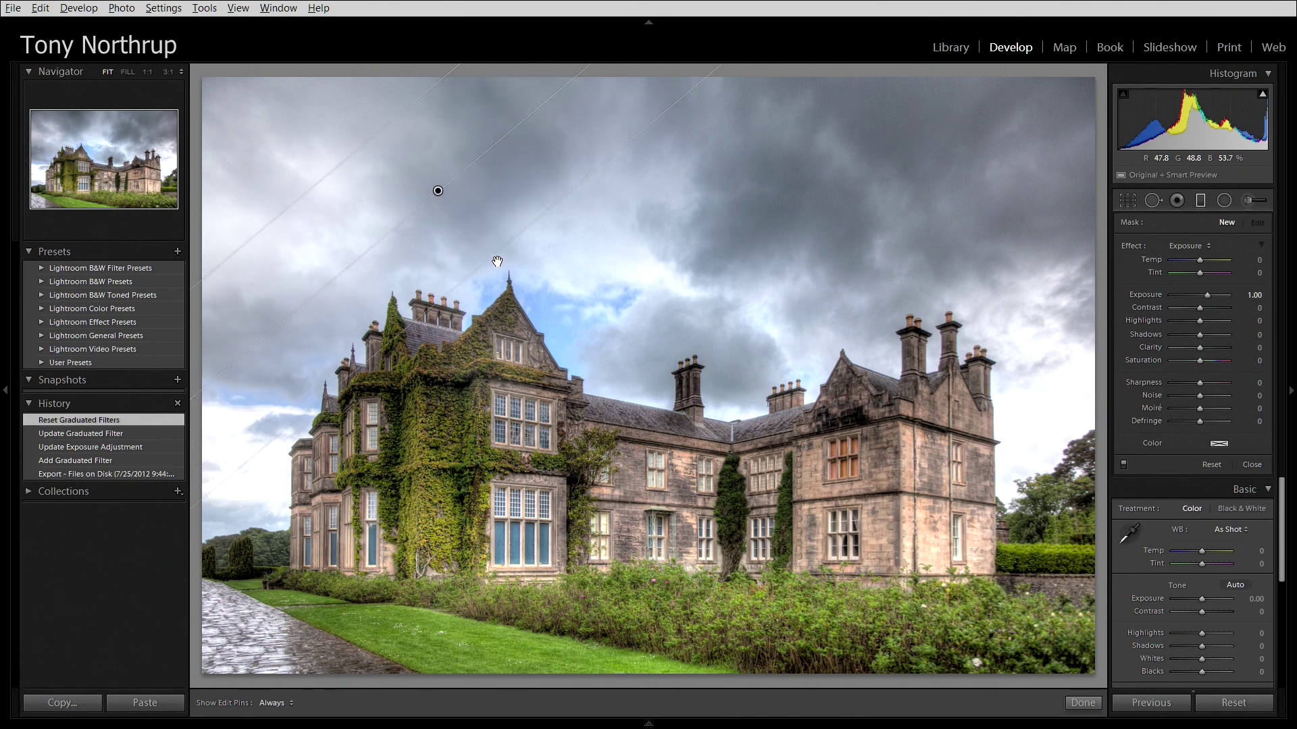
{"action": "left_click_drag", "start_coordinate": [522, 287], "coordinate": [524, 288]}
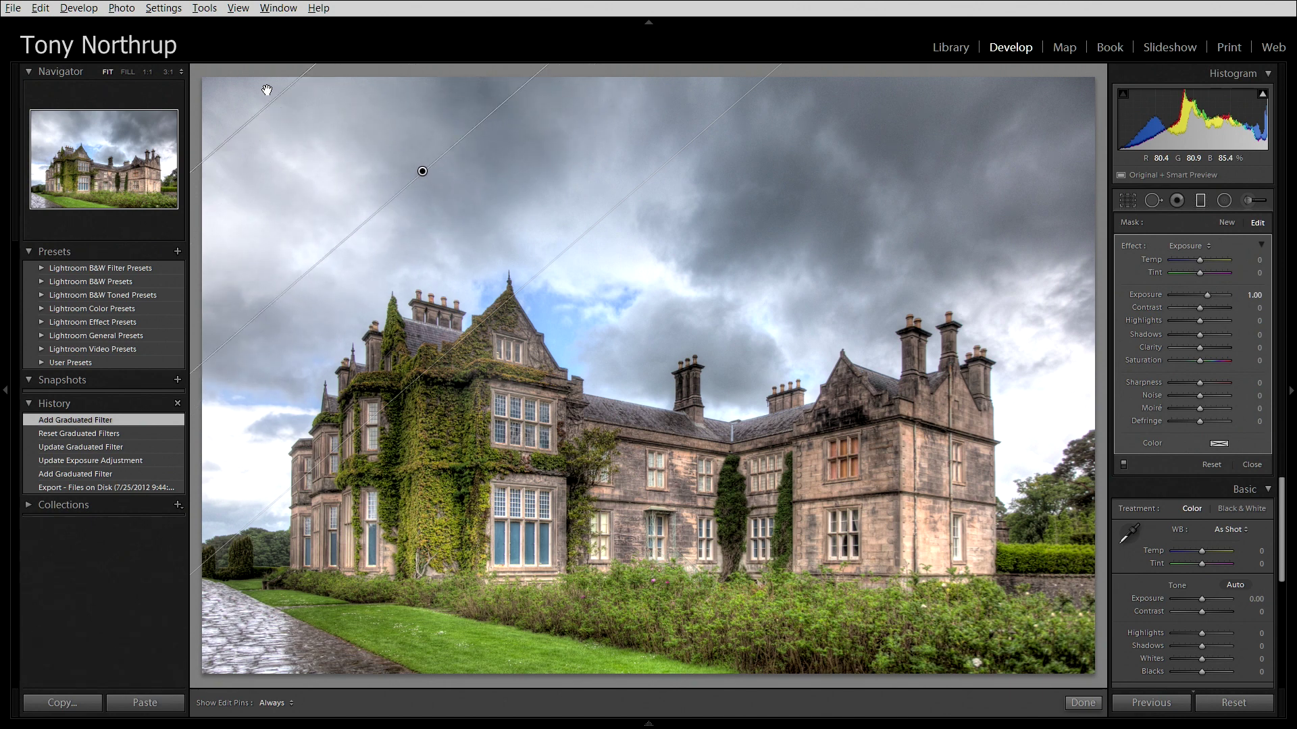
{"action": "left_click_drag", "start_coordinate": [267, 90], "coordinate": [243, 85]}
{"action": "left_click_drag", "start_coordinate": [1201, 292], "coordinate": [1237, 305]}
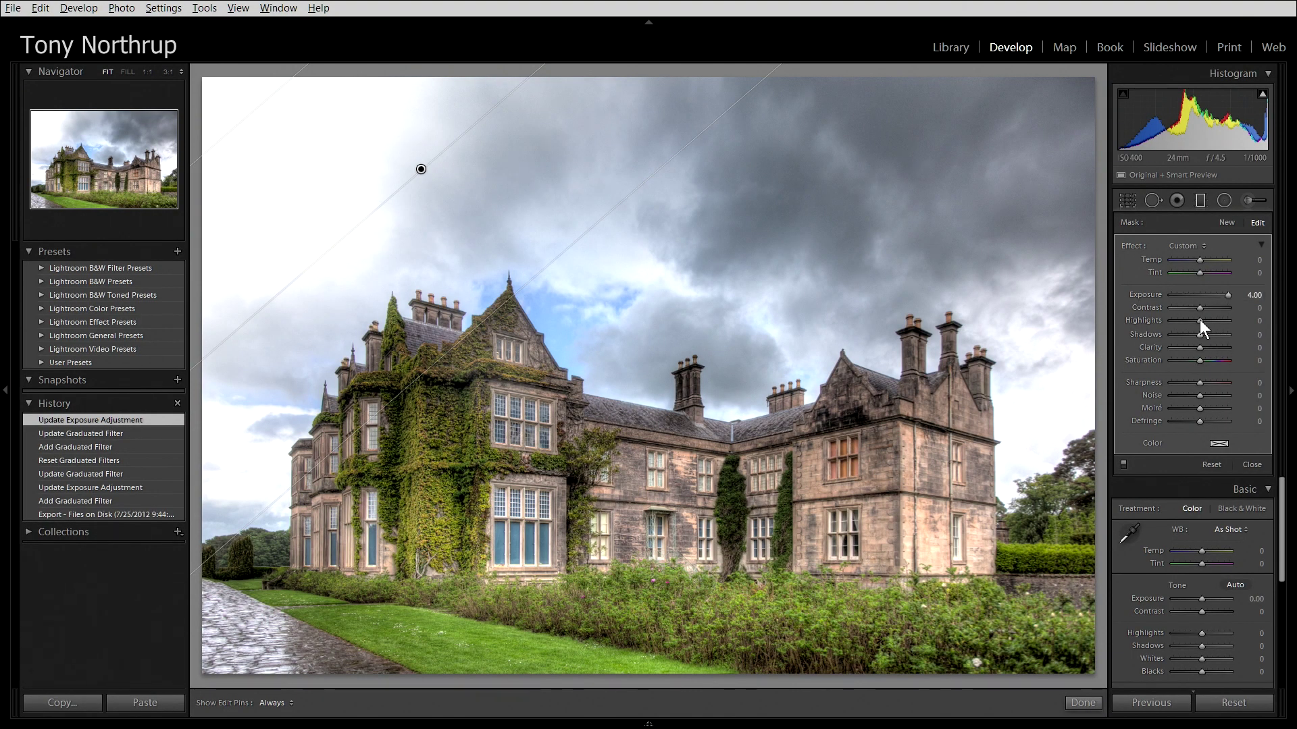
- Try the diagonal filter's Highlights at 83 and 2, vary its Saturation and Contrast, and reset all graduated filters
{"action": "left_click_drag", "start_coordinate": [1190, 321], "coordinate": [1215, 322]}
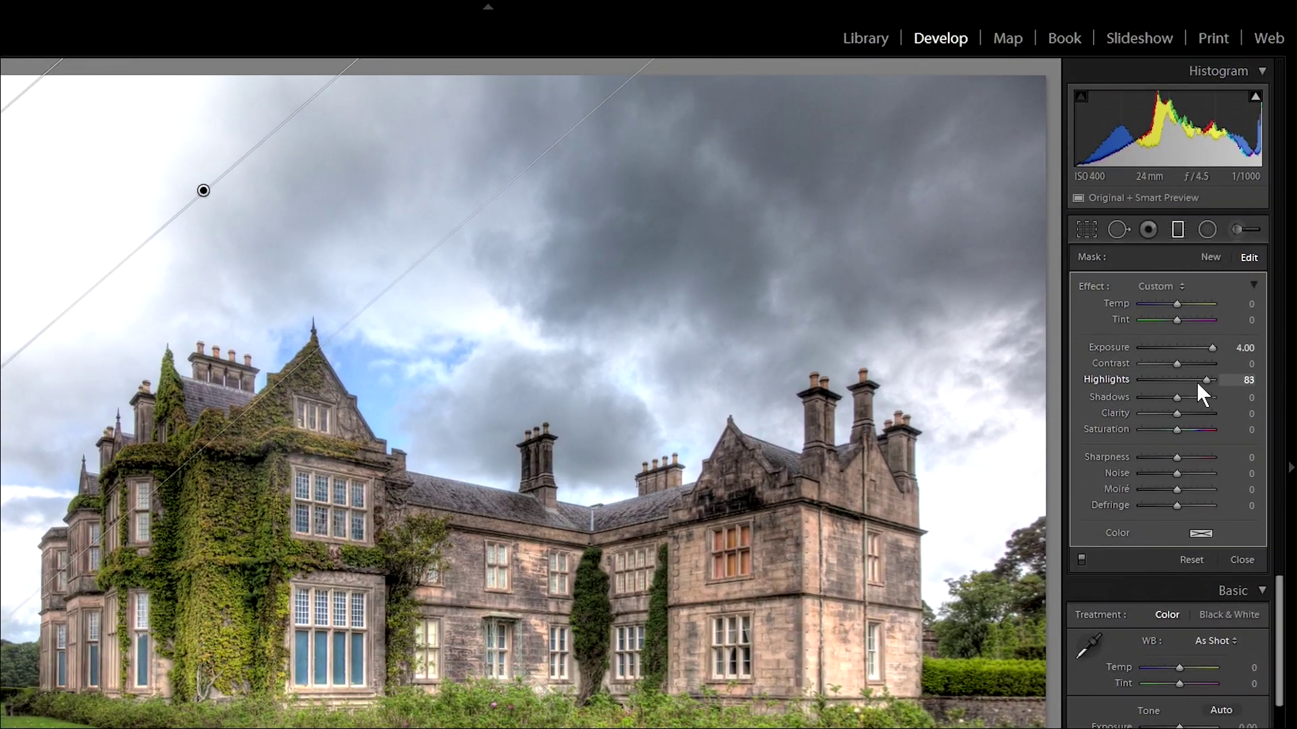
{"action": "left_click_drag", "start_coordinate": [1177, 384], "coordinate": [1179, 384]}
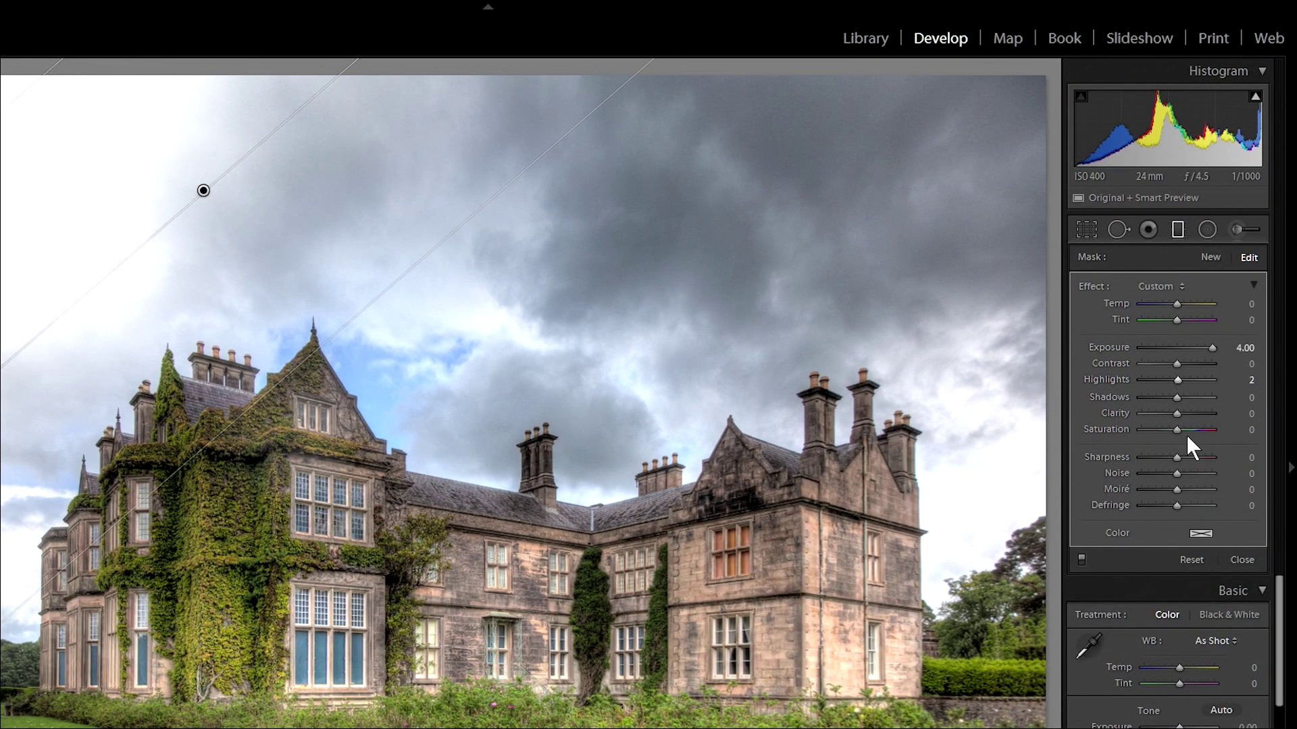
{"action": "left_click_drag", "start_coordinate": [1218, 429], "coordinate": [1172, 430]}
{"action": "left_click_drag", "start_coordinate": [1096, 374], "coordinate": [1173, 383]}
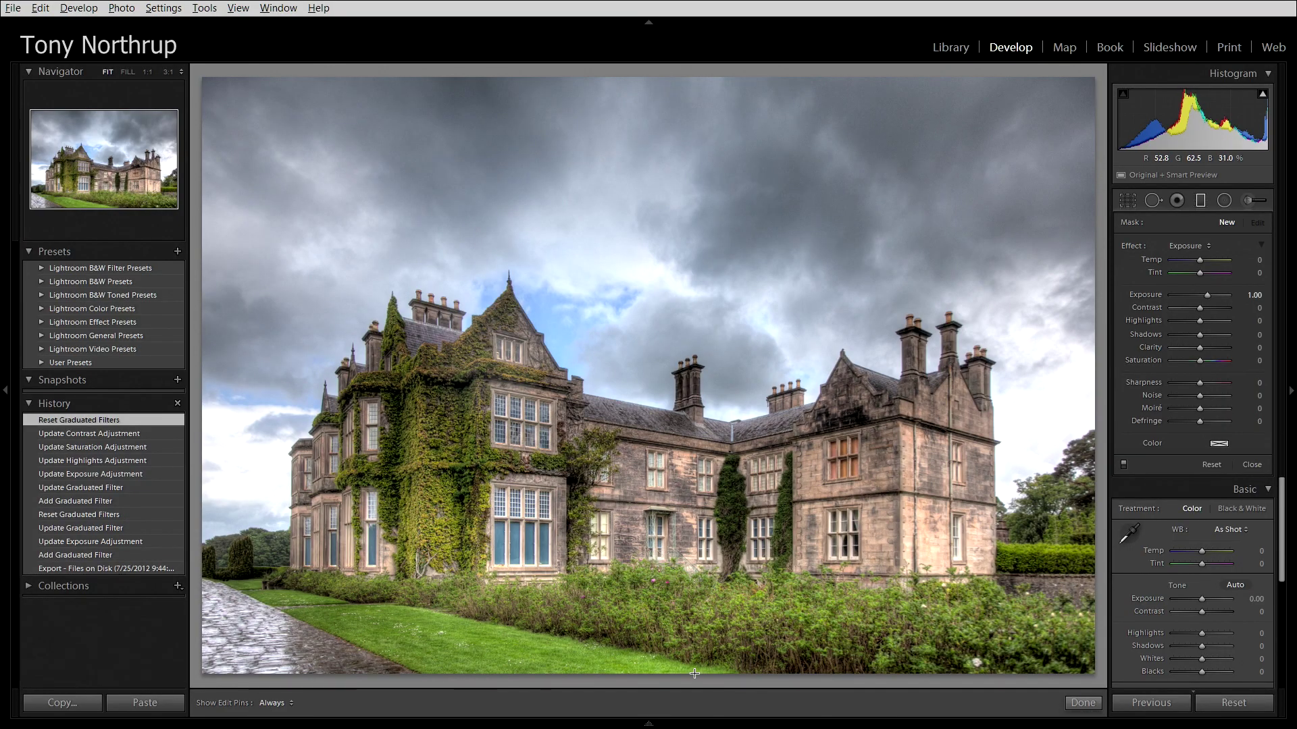
- Try an upward graduated filter from the photo's bottom edge to the upper sky, and discard it
{"action": "left_click_drag", "start_coordinate": [694, 674], "coordinate": [692, 329]}
{"action": "left_click_drag", "start_coordinate": [690, 273], "coordinate": [701, 94]}
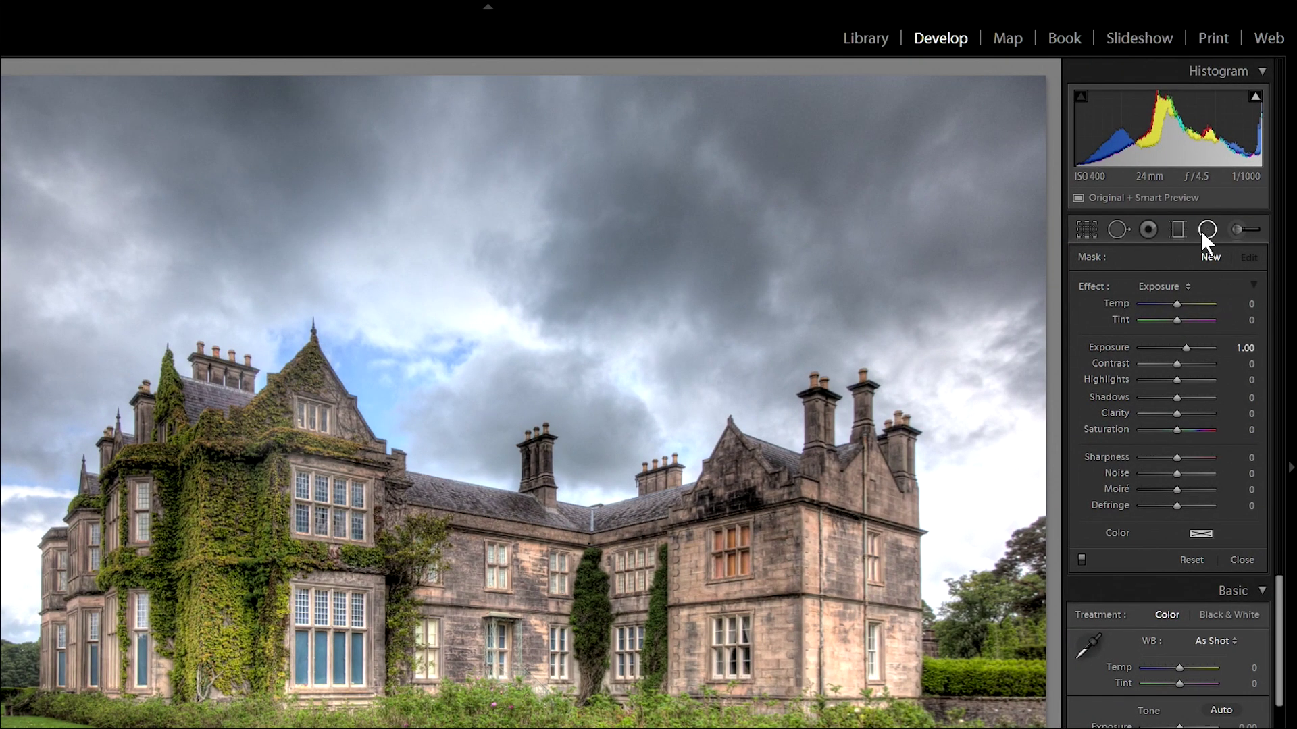
- Try a radial filter over the upper-left sky, set its exposure to 2.48, adjust its ellipse, and invert its mask
{"action": "left_click", "coordinate": [1208, 229]}
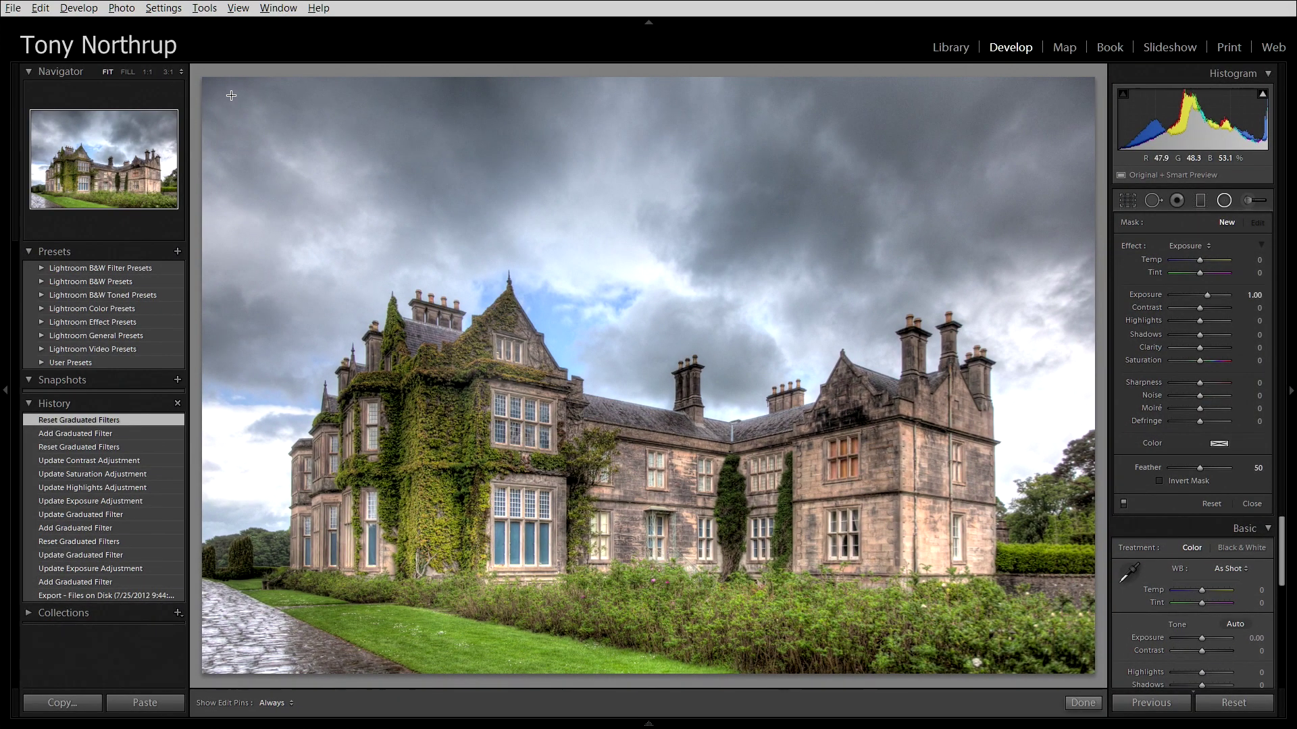
{"action": "left_click_drag", "start_coordinate": [367, 200], "coordinate": [247, 89]}
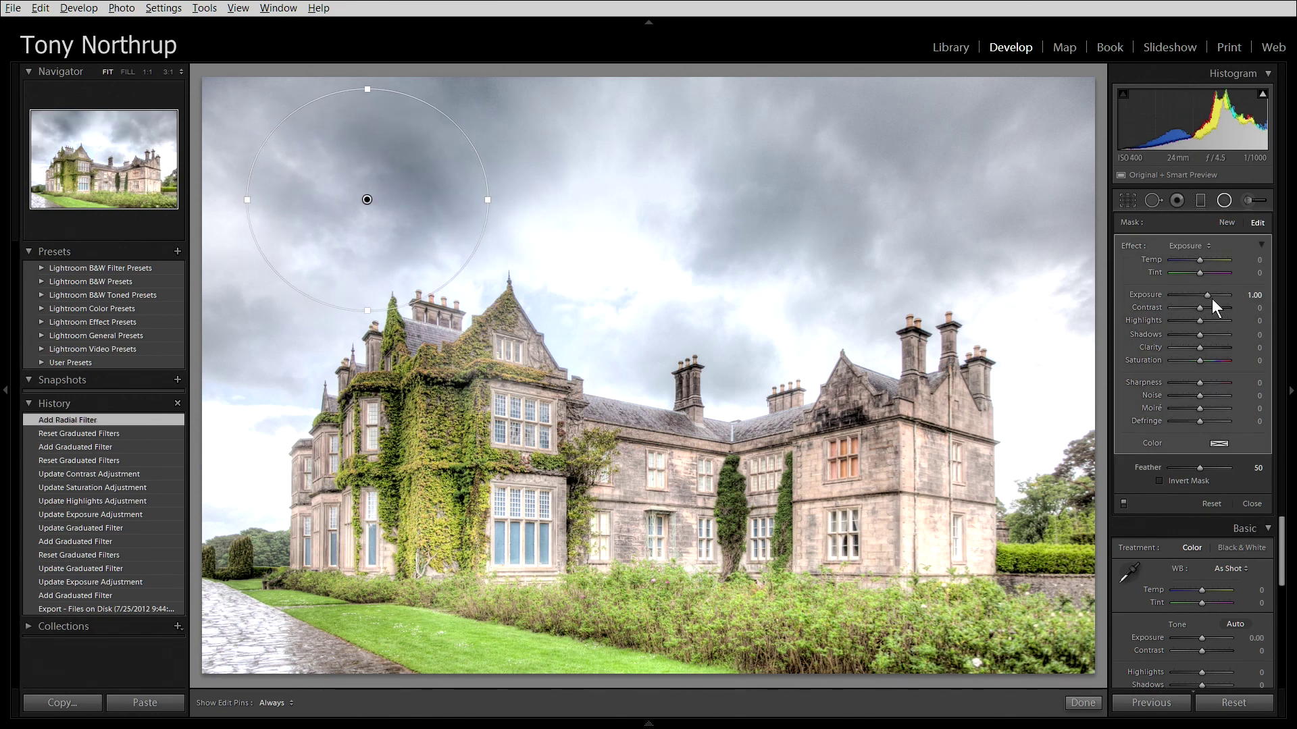
{"action": "left_click_drag", "start_coordinate": [1204, 295], "coordinate": [1216, 294]}
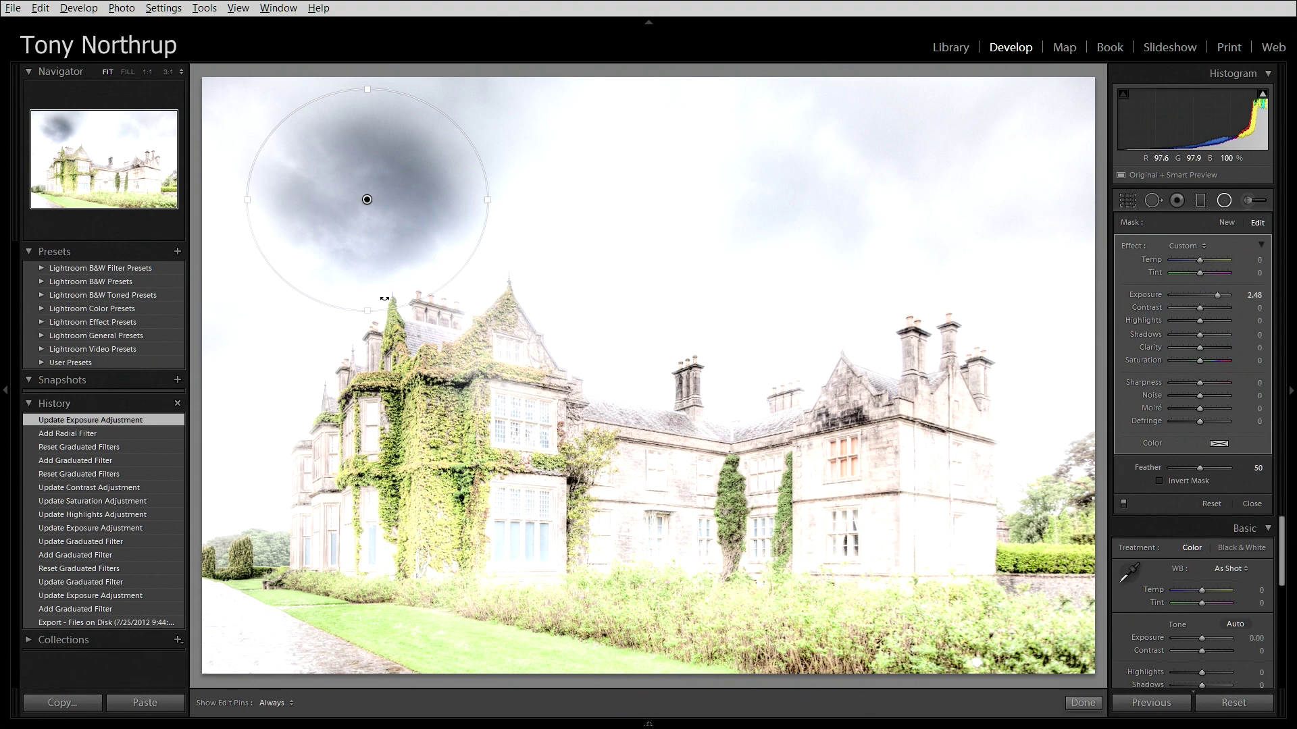
{"action": "left_click_drag", "start_coordinate": [370, 358], "coordinate": [398, 294]}
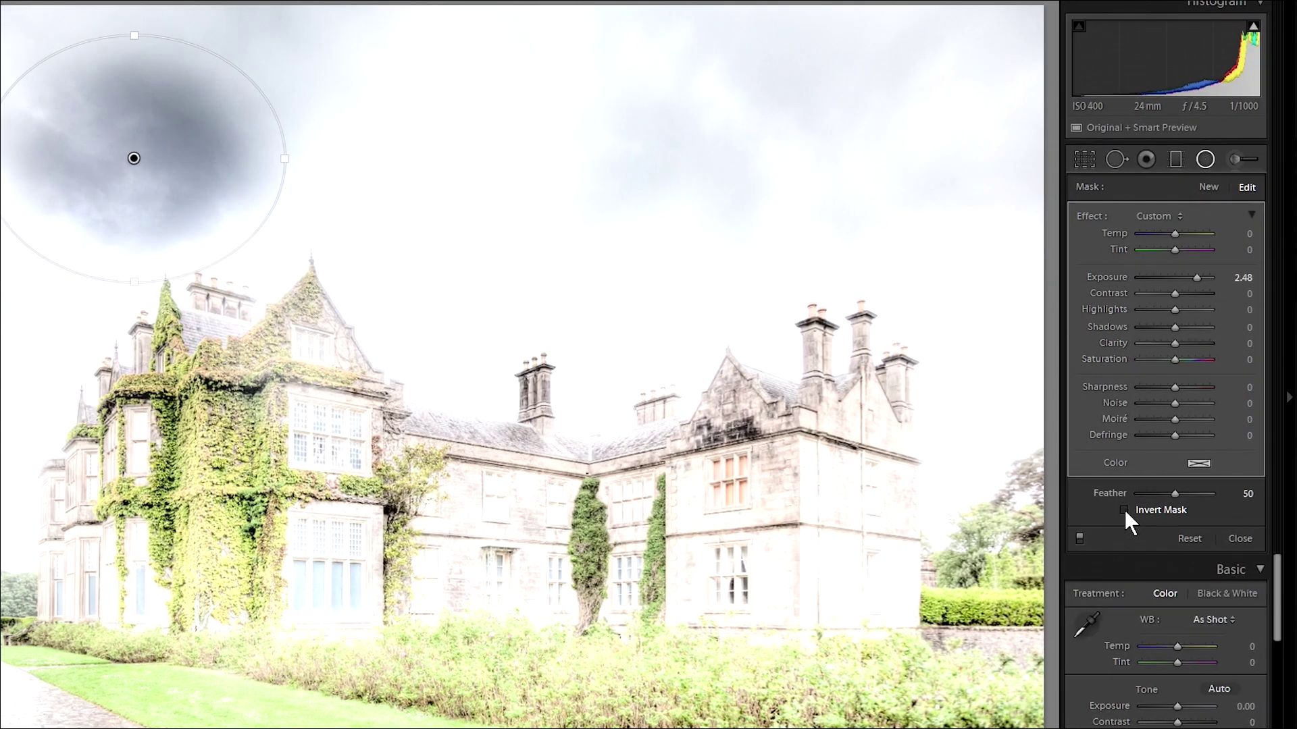
{"action": "left_click", "coordinate": [1150, 488]}
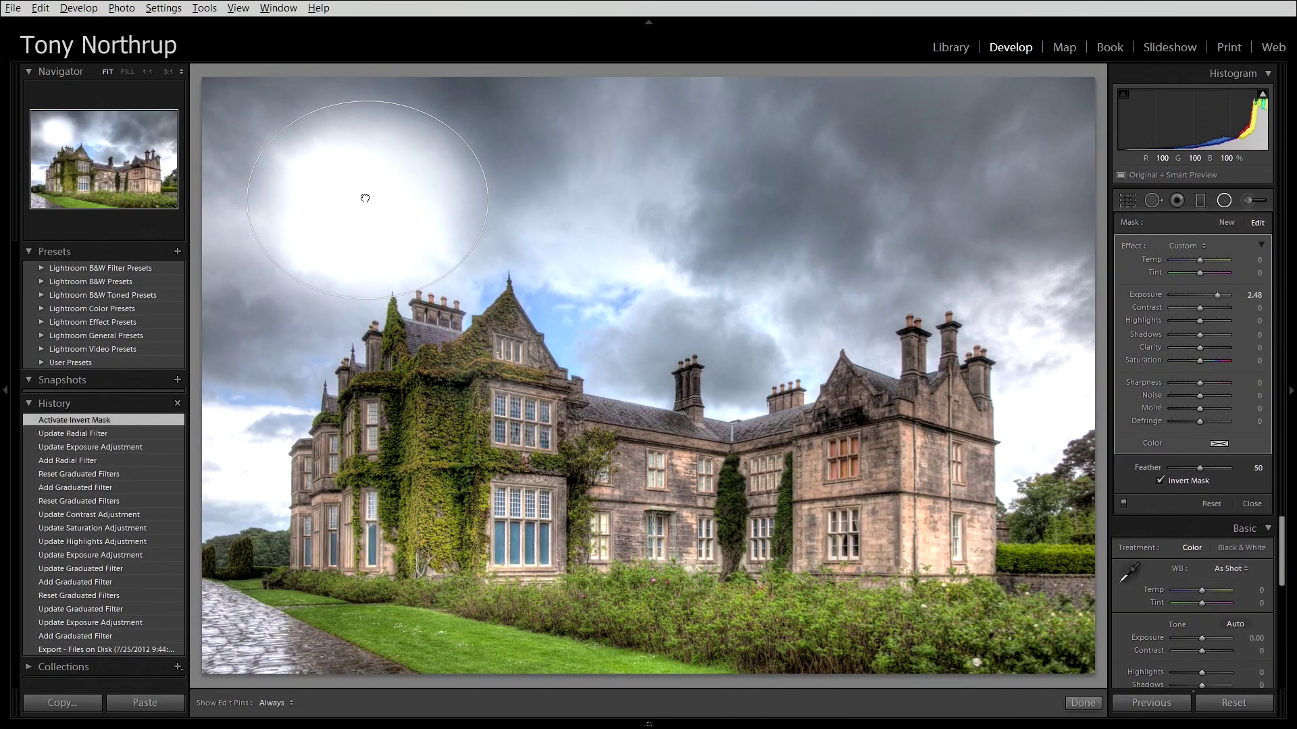
- Try moving the radial filter toward the photo's upper-left corner and shrinking its ellipse in both directions
{"action": "left_click_drag", "start_coordinate": [365, 199], "coordinate": [335, 165]}
{"action": "left_click_drag", "start_coordinate": [341, 254], "coordinate": [340, 242]}
{"action": "left_click_drag", "start_coordinate": [462, 166], "coordinate": [322, 154]}
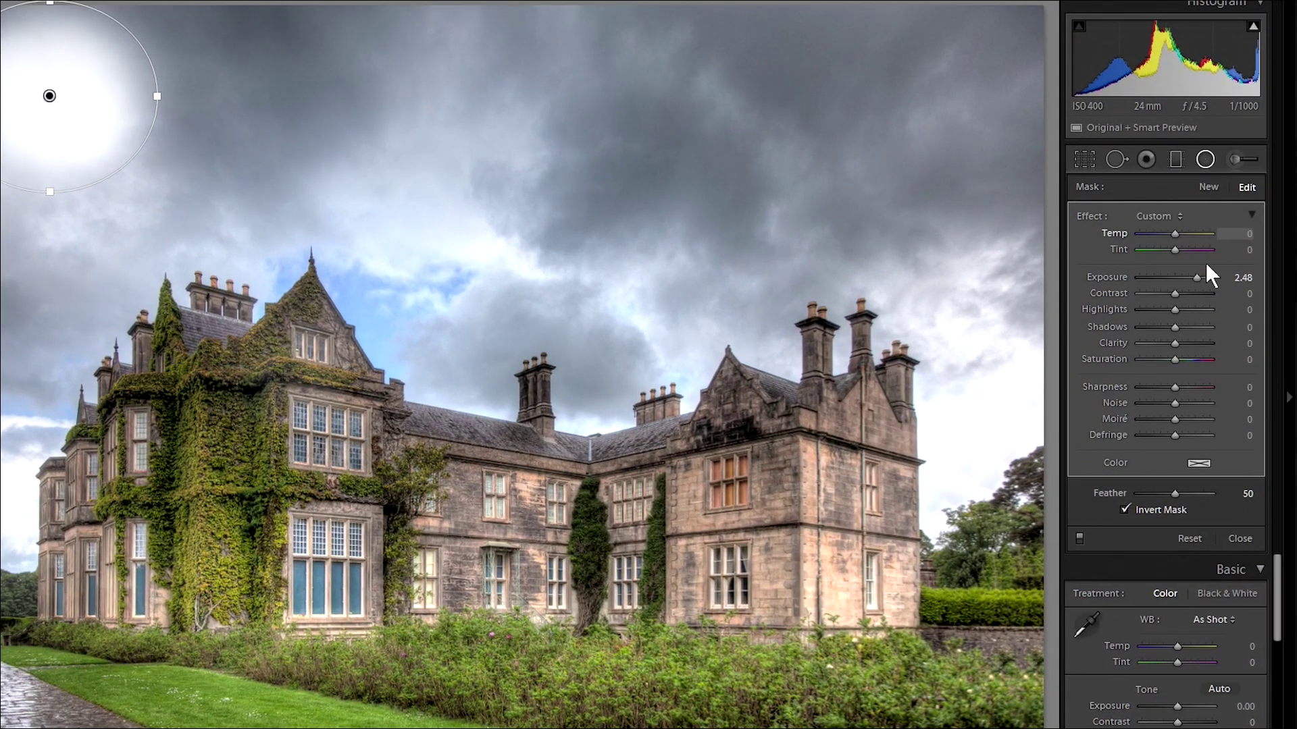
- Try the radial filter at exposure 4.00 with feather 0 and 100, reshape it, and reset all radial filters
{"action": "left_click_drag", "start_coordinate": [1199, 276], "coordinate": [1217, 275]}
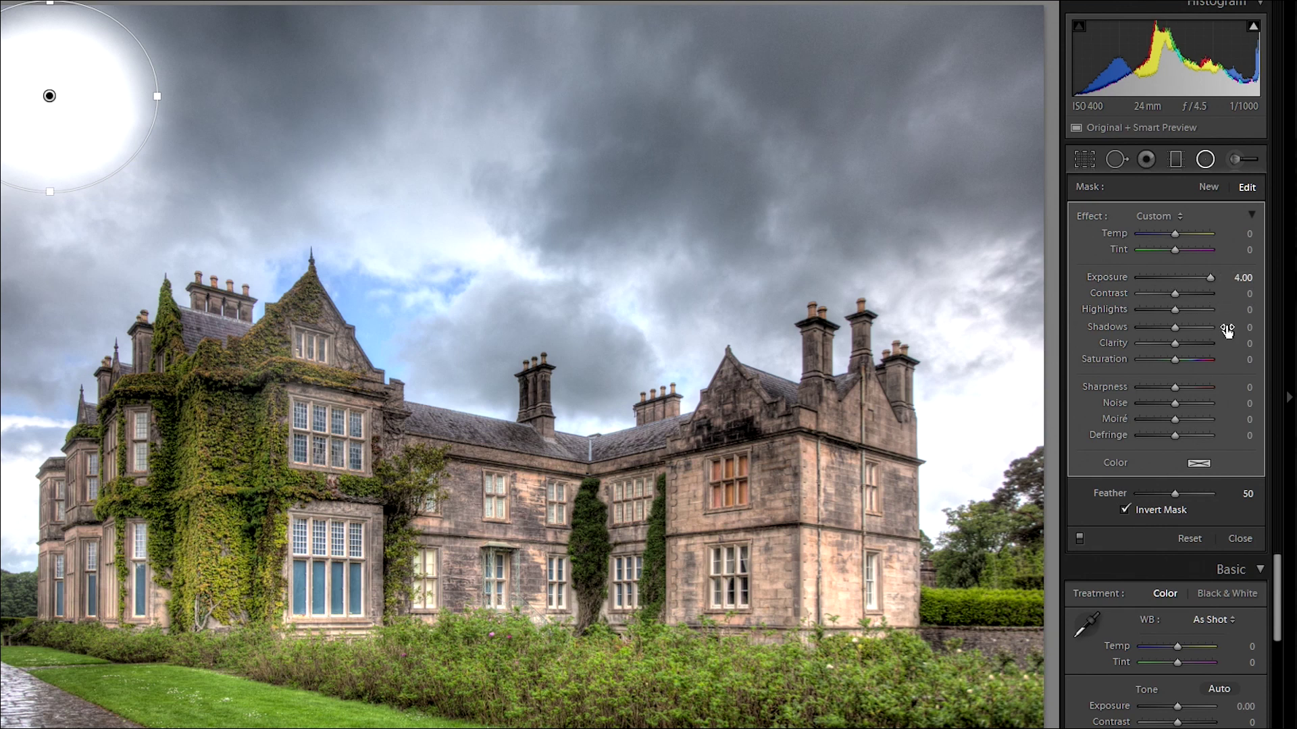
{"action": "left_click_drag", "start_coordinate": [1171, 497], "coordinate": [1135, 494]}
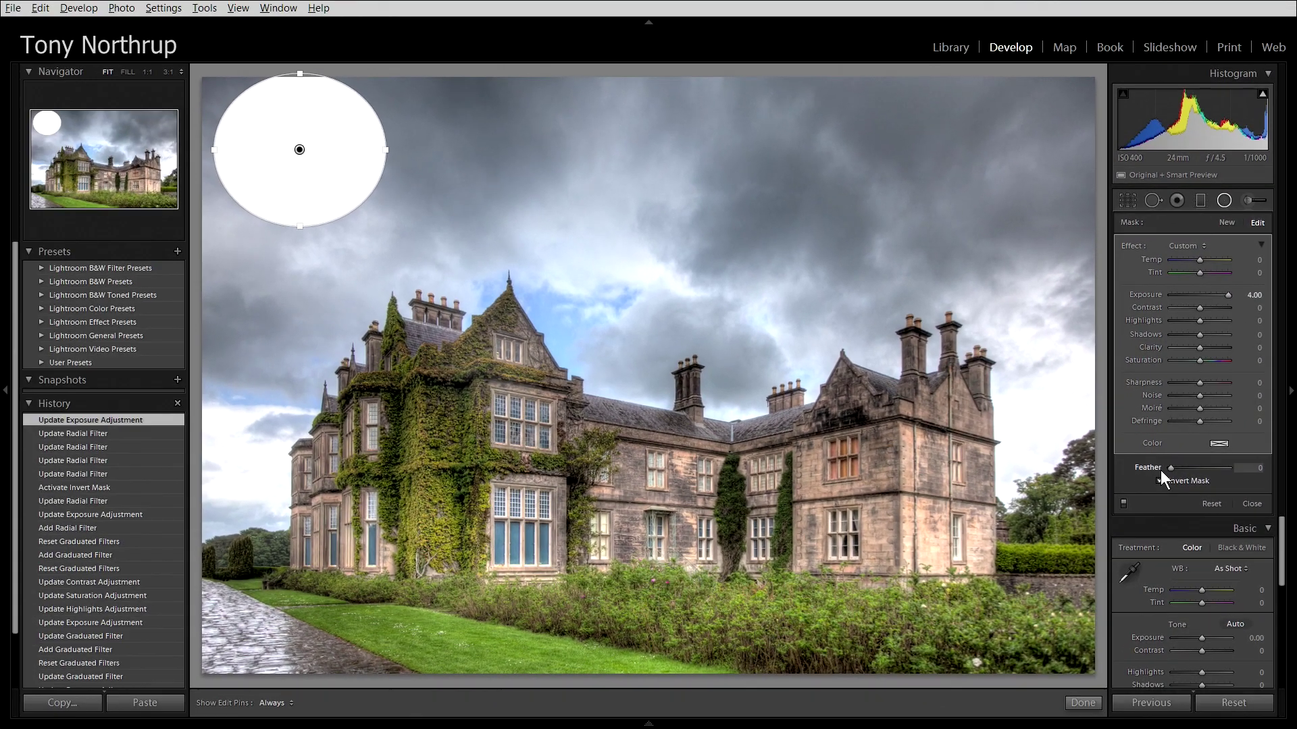
{"action": "left_click_drag", "start_coordinate": [1125, 495], "coordinate": [1246, 467]}
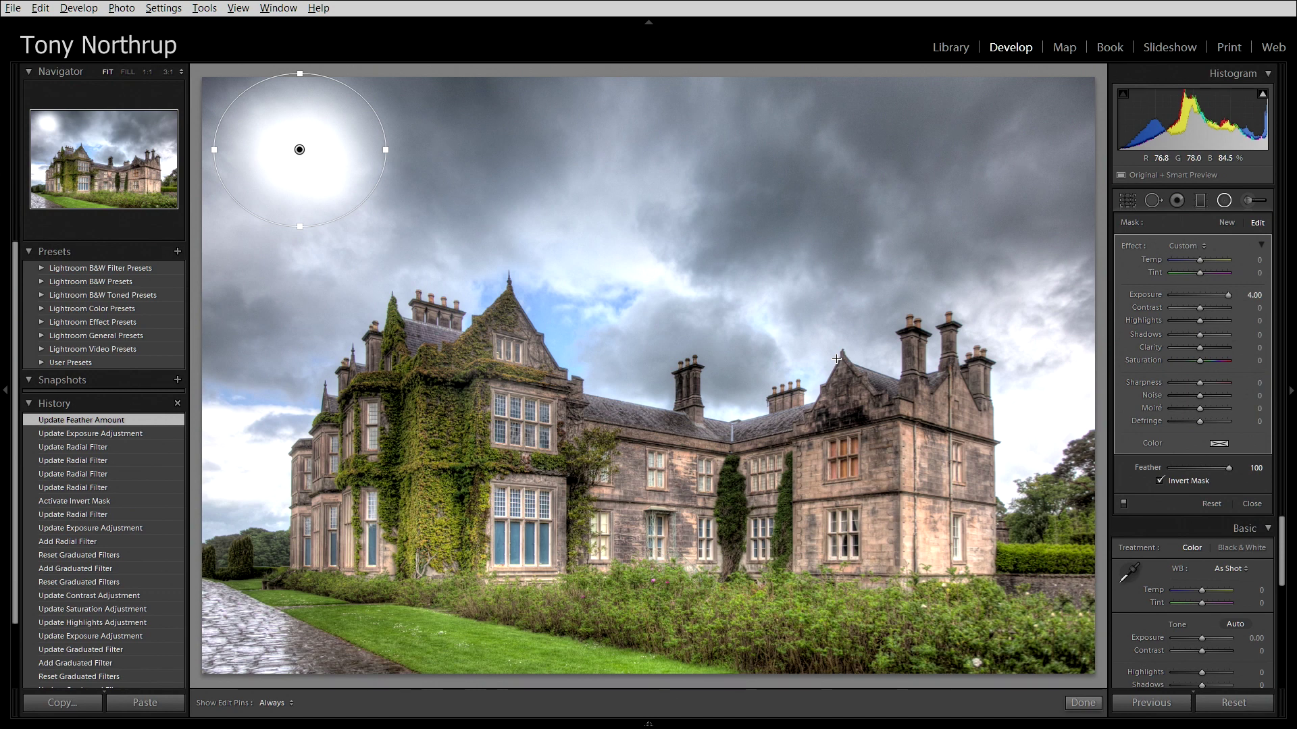
{"action": "left_click_drag", "start_coordinate": [304, 229], "coordinate": [300, 393]}
{"action": "key", "text": "Delete"}
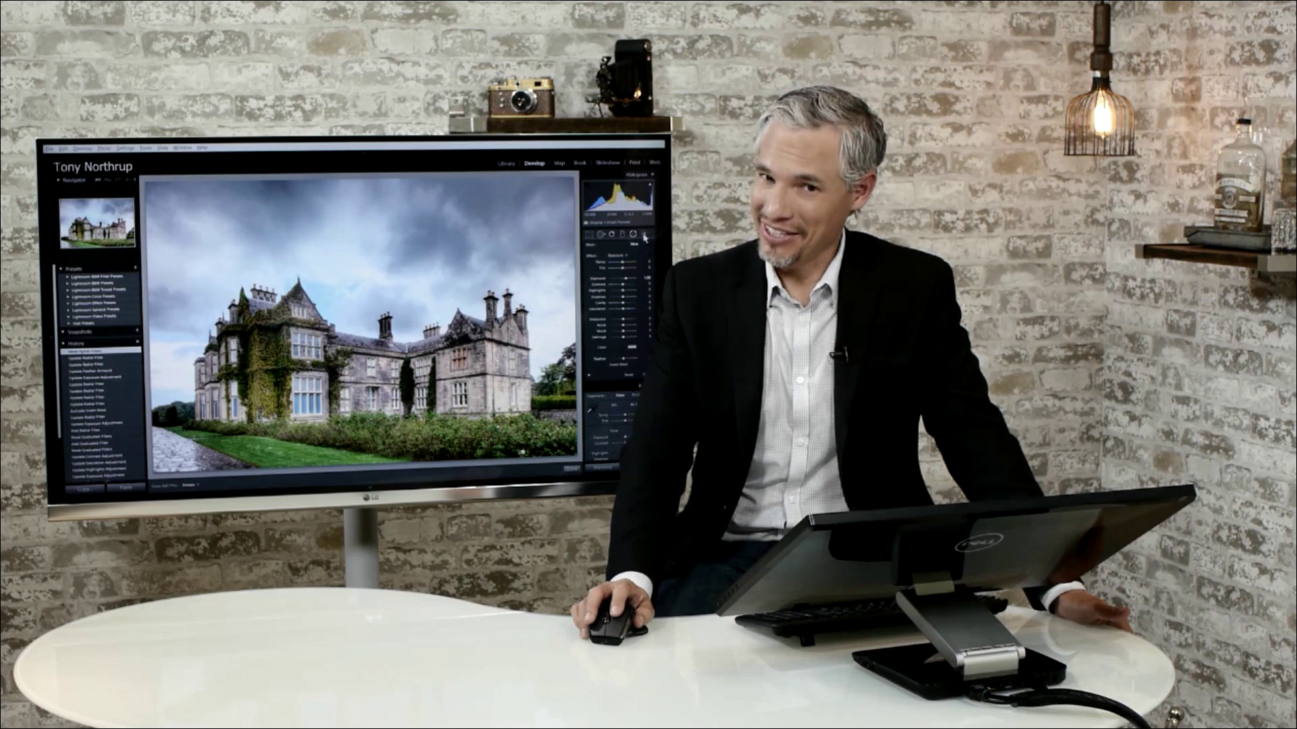
- Try painting the whole sky with the Adjustment Brush at size 15.0 and exposure 1.00
{"action": "left_click", "coordinate": [645, 236]}
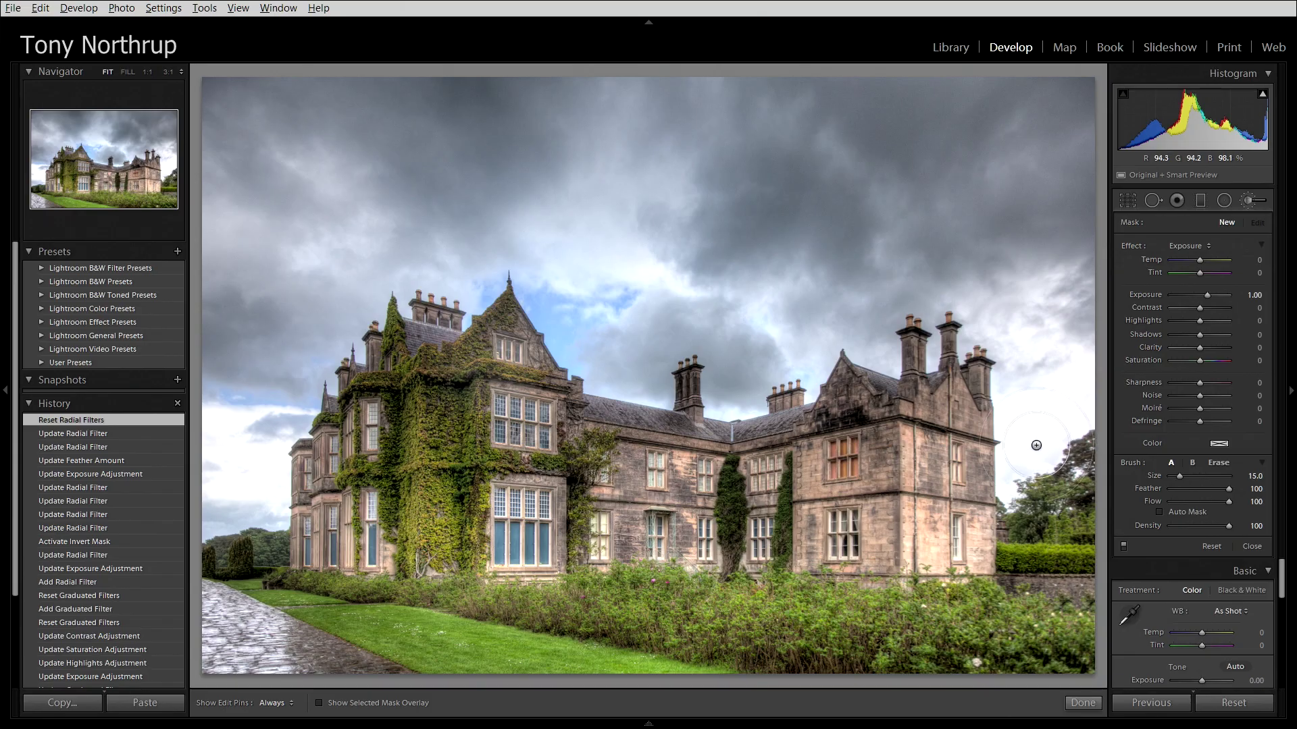
{"action": "mouse_move", "coordinate": [1047, 397]}
{"action": "left_mouse_down"}
{"action": "mouse_move", "coordinate": [1053, 372]}
{"action": "mouse_move", "coordinate": [1028, 346]}
{"action": "left_mouse_up"}
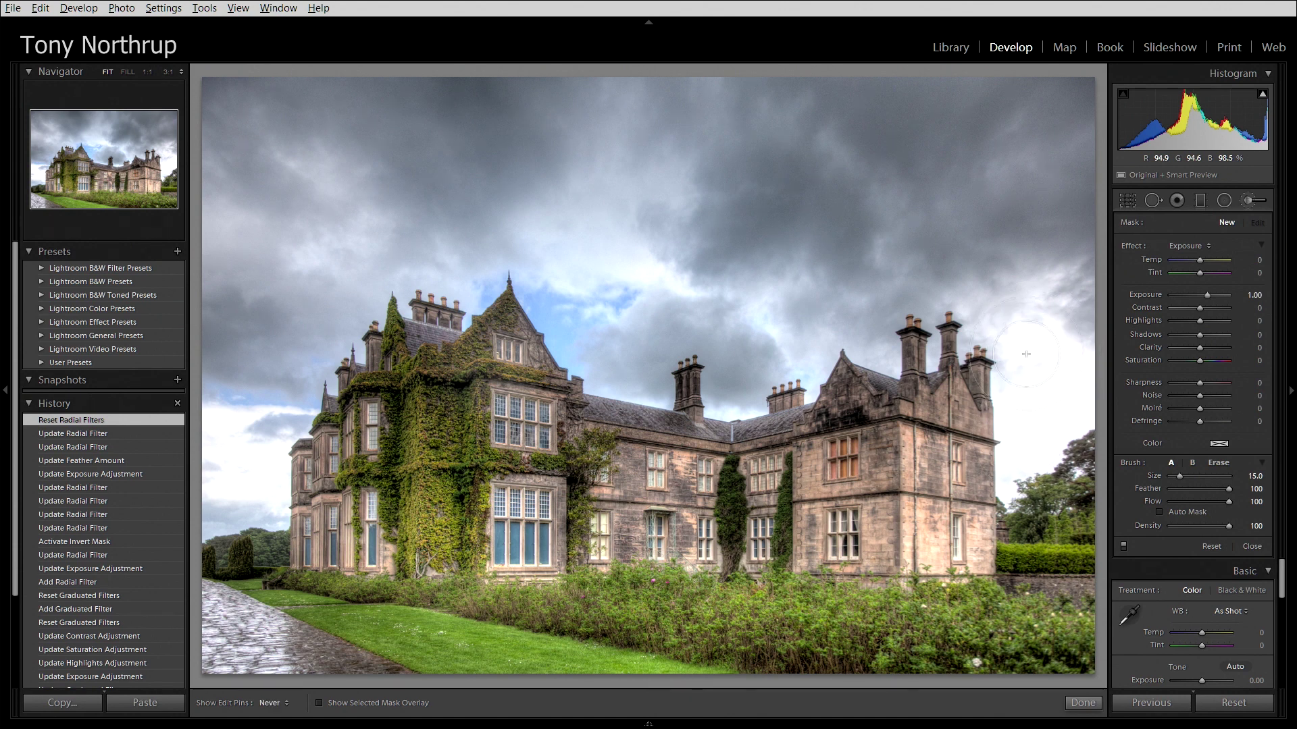
{"action": "mouse_move", "coordinate": [1029, 288]}
{"action": "left_mouse_down"}
{"action": "mouse_move", "coordinate": [1049, 255]}
{"action": "mouse_move", "coordinate": [1074, 346]}
{"action": "mouse_move", "coordinate": [1065, 102]}
{"action": "mouse_move", "coordinate": [1046, 197]}
{"action": "left_mouse_up"}
{"action": "mouse_move", "coordinate": [1009, 313]}
{"action": "left_mouse_down"}
{"action": "mouse_move", "coordinate": [751, 363]}
{"action": "mouse_move", "coordinate": [722, 385]}
{"action": "mouse_move", "coordinate": [735, 335]}
{"action": "mouse_move", "coordinate": [678, 310]}
{"action": "mouse_move", "coordinate": [665, 361]}
{"action": "mouse_move", "coordinate": [628, 376]}
{"action": "mouse_move", "coordinate": [529, 285]}
{"action": "mouse_move", "coordinate": [845, 258]}
{"action": "mouse_move", "coordinate": [693, 277]}
{"action": "mouse_move", "coordinate": [582, 311]}
{"action": "mouse_move", "coordinate": [948, 233]}
{"action": "mouse_move", "coordinate": [851, 279]}
{"action": "mouse_move", "coordinate": [805, 294]}
{"action": "mouse_move", "coordinate": [847, 203]}
{"action": "mouse_move", "coordinate": [902, 140]}
{"action": "mouse_move", "coordinate": [1008, 97]}
{"action": "mouse_move", "coordinate": [924, 83]}
{"action": "mouse_move", "coordinate": [634, 88]}
{"action": "mouse_move", "coordinate": [821, 143]}
{"action": "mouse_move", "coordinate": [683, 252]}
{"action": "mouse_move", "coordinate": [657, 205]}
{"action": "mouse_move", "coordinate": [556, 254]}
{"action": "mouse_move", "coordinate": [457, 113]}
{"action": "mouse_move", "coordinate": [546, 109]}
{"action": "mouse_move", "coordinate": [243, 101]}
{"action": "left_mouse_up"}
{"action": "mouse_move", "coordinate": [254, 379]}
{"action": "left_mouse_down"}
{"action": "mouse_move", "coordinate": [399, 257]}
{"action": "mouse_move", "coordinate": [486, 244]}
{"action": "mouse_move", "coordinate": [592, 319]}
{"action": "mouse_move", "coordinate": [264, 203]}
{"action": "mouse_move", "coordinate": [243, 99]}
{"action": "left_mouse_up"}
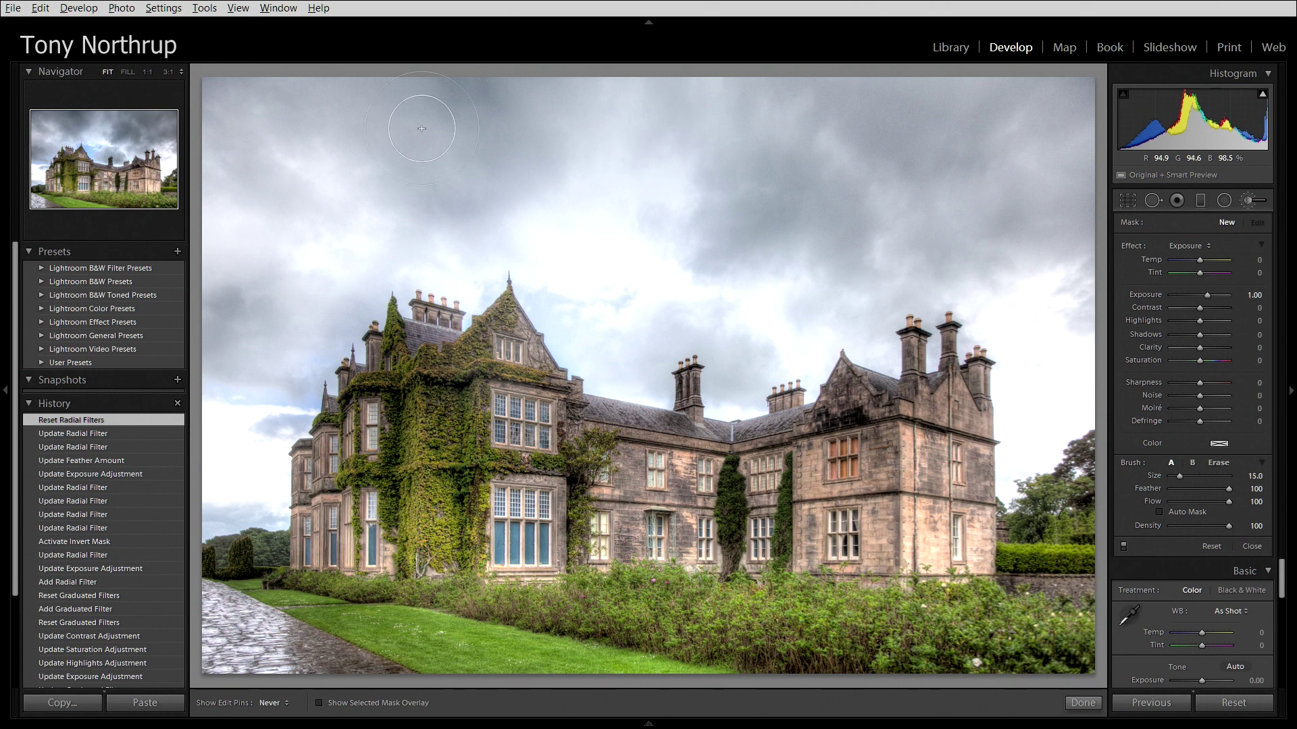
{"action": "left_click_drag", "start_coordinate": [236, 276], "coordinate": [230, 386]}
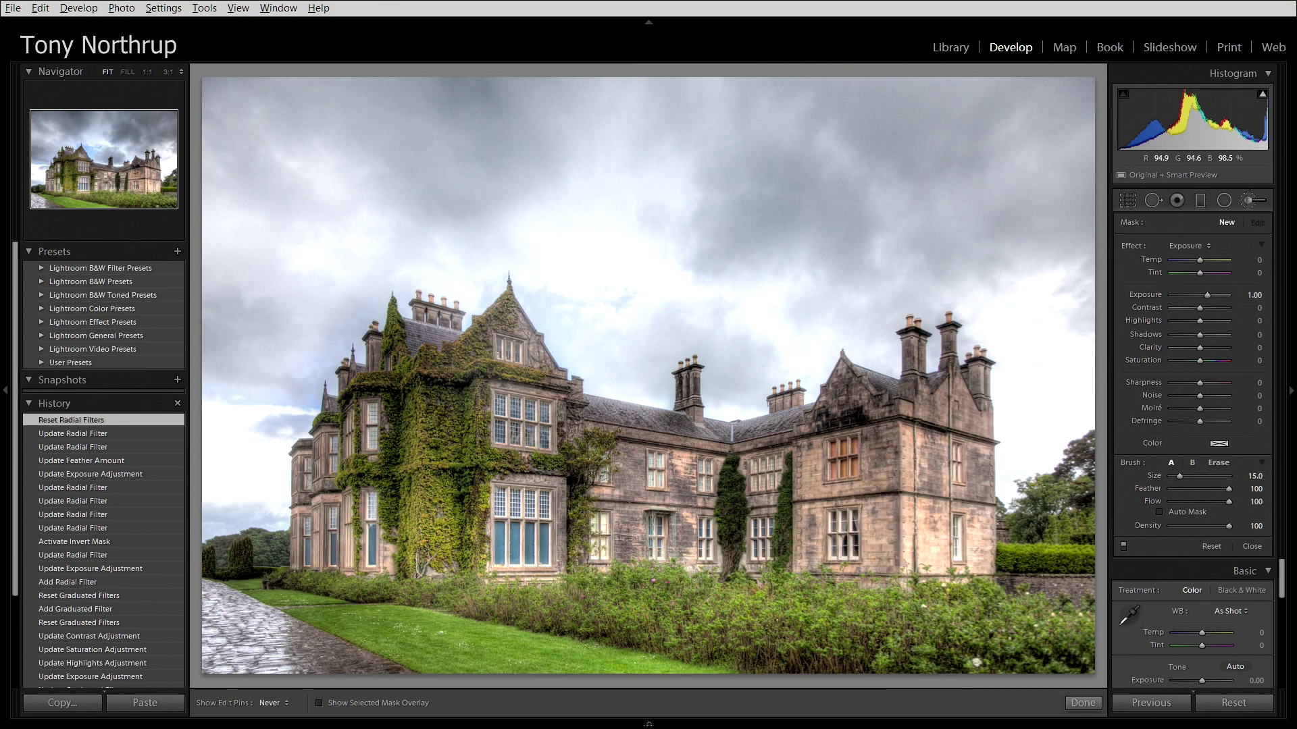
{"action": "left_click_drag", "start_coordinate": [1056, 308], "coordinate": [1028, 439]}
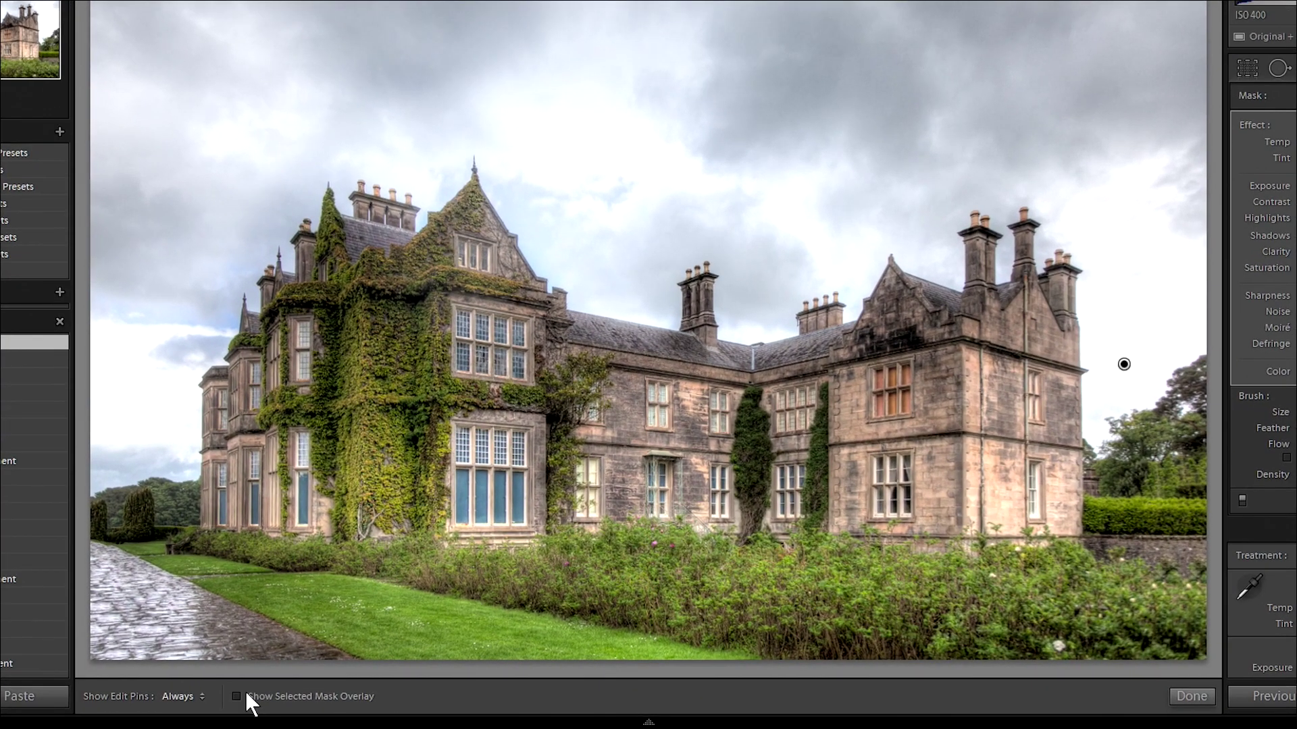
- Show the selected mask overlay and try brushing over the missed sky at the far left and above the central roof
{"action": "left_click", "coordinate": [246, 695]}
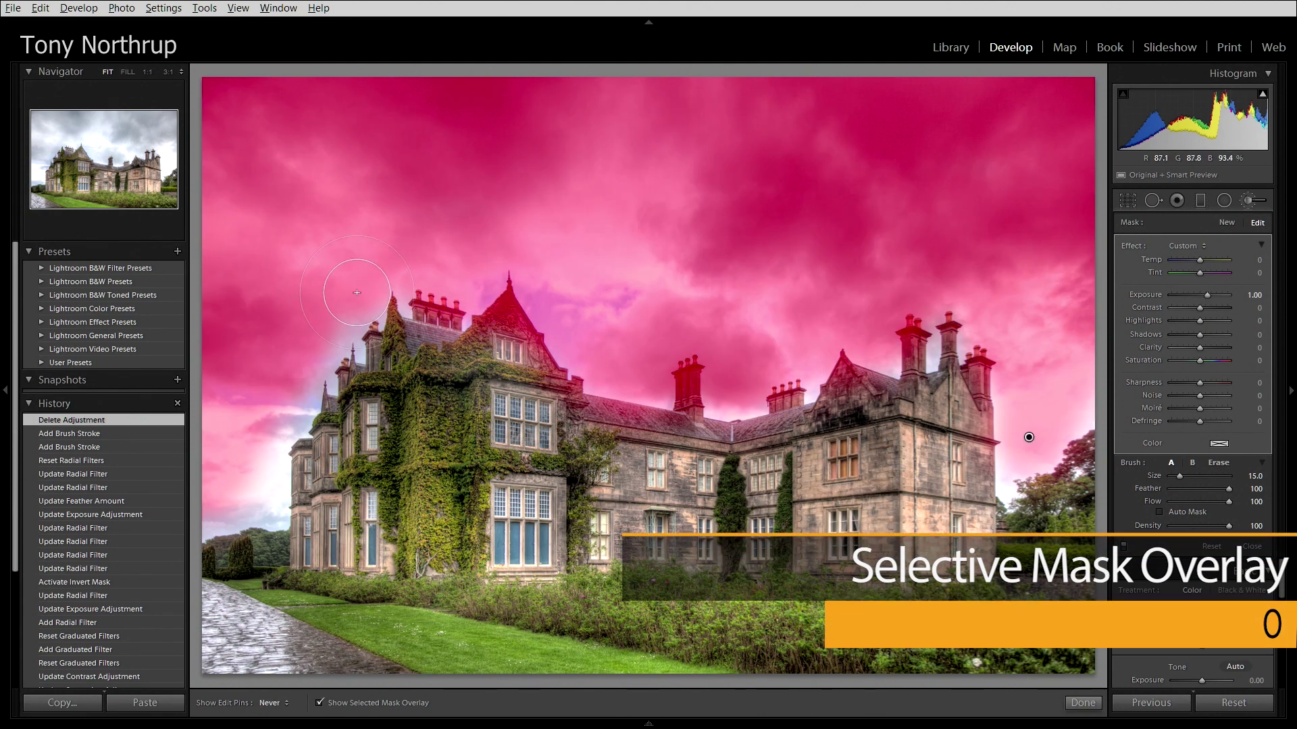
{"action": "key", "text": "h"}
{"action": "mouse_move", "coordinate": [269, 430]}
{"action": "left_mouse_down"}
{"action": "mouse_move", "coordinate": [274, 473]}
{"action": "mouse_move", "coordinate": [229, 558]}
{"action": "left_mouse_up"}
{"action": "key", "text": "h"}
{"action": "key", "text": "h"}
{"action": "mouse_move", "coordinate": [603, 307]}
{"action": "left_mouse_down"}
{"action": "mouse_move", "coordinate": [696, 364]}
{"action": "mouse_move", "coordinate": [766, 349]}
{"action": "left_mouse_up"}
{"action": "key", "text": "h"}
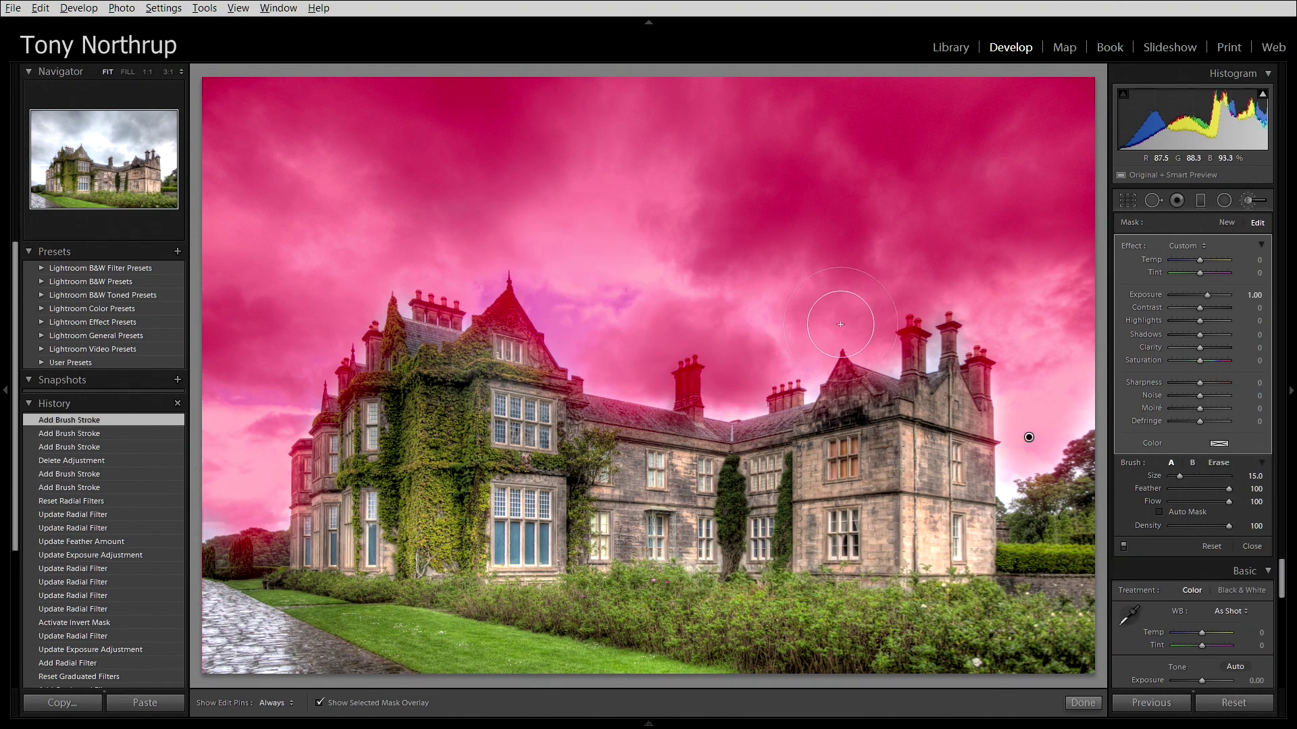
- Enable Auto Mask, try brushing the sky beside the right wing's chimneys, and reset all brush adjustments
{"action": "left_click_drag", "start_coordinate": [918, 286], "coordinate": [943, 267]}
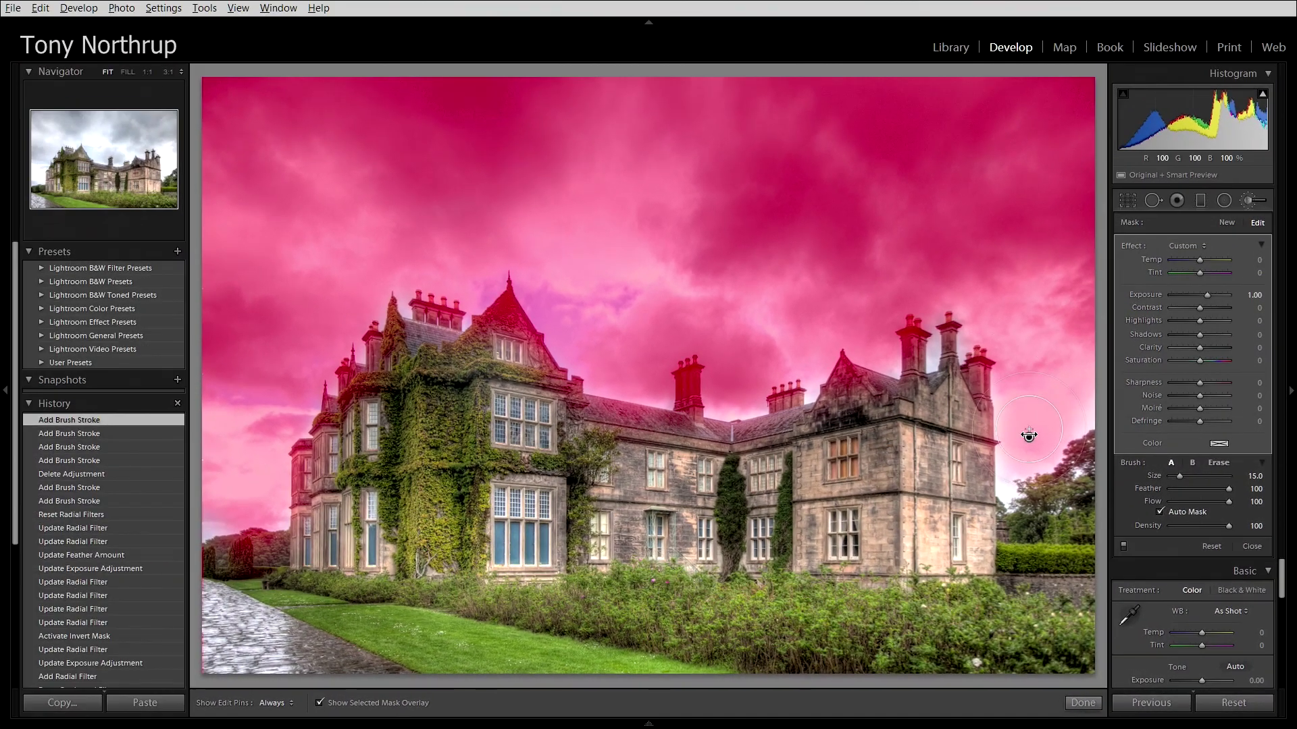
{"action": "key", "text": "h"}
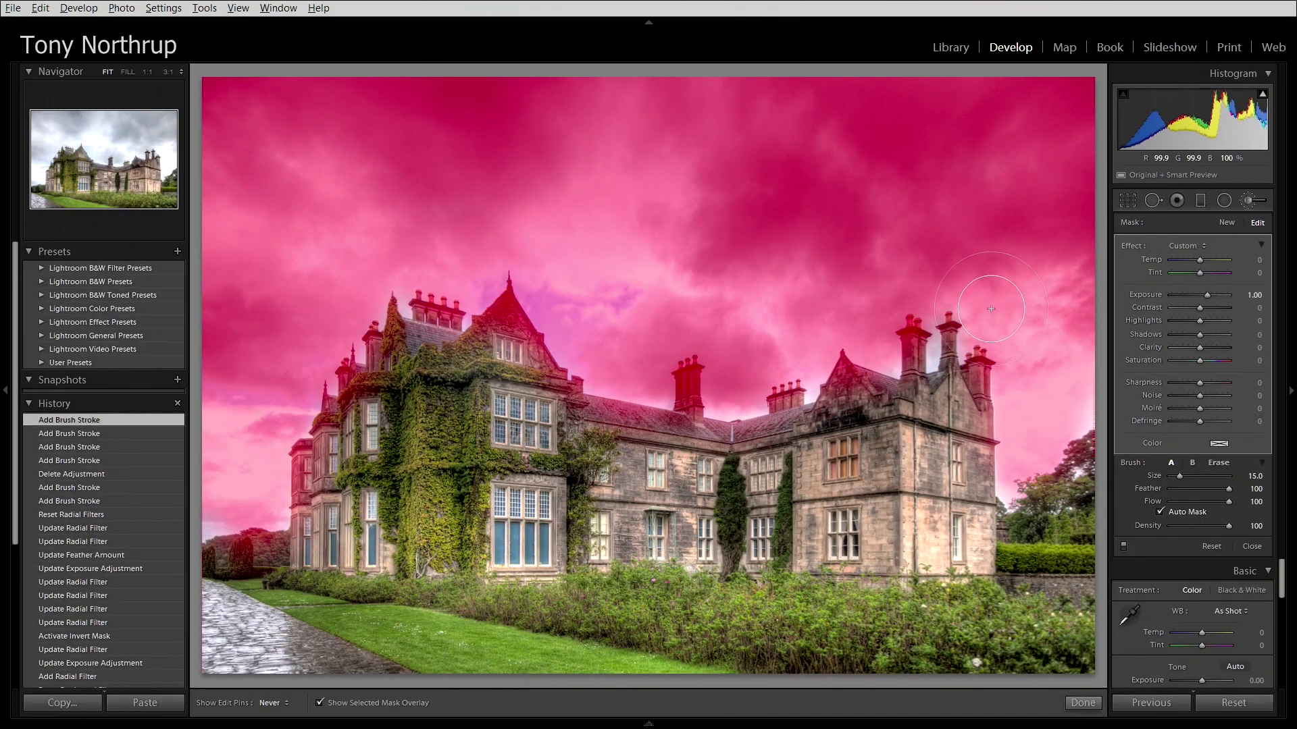
{"action": "left_click_drag", "start_coordinate": [959, 316], "coordinate": [1029, 437]}
{"action": "left_click", "coordinate": [1213, 545]}
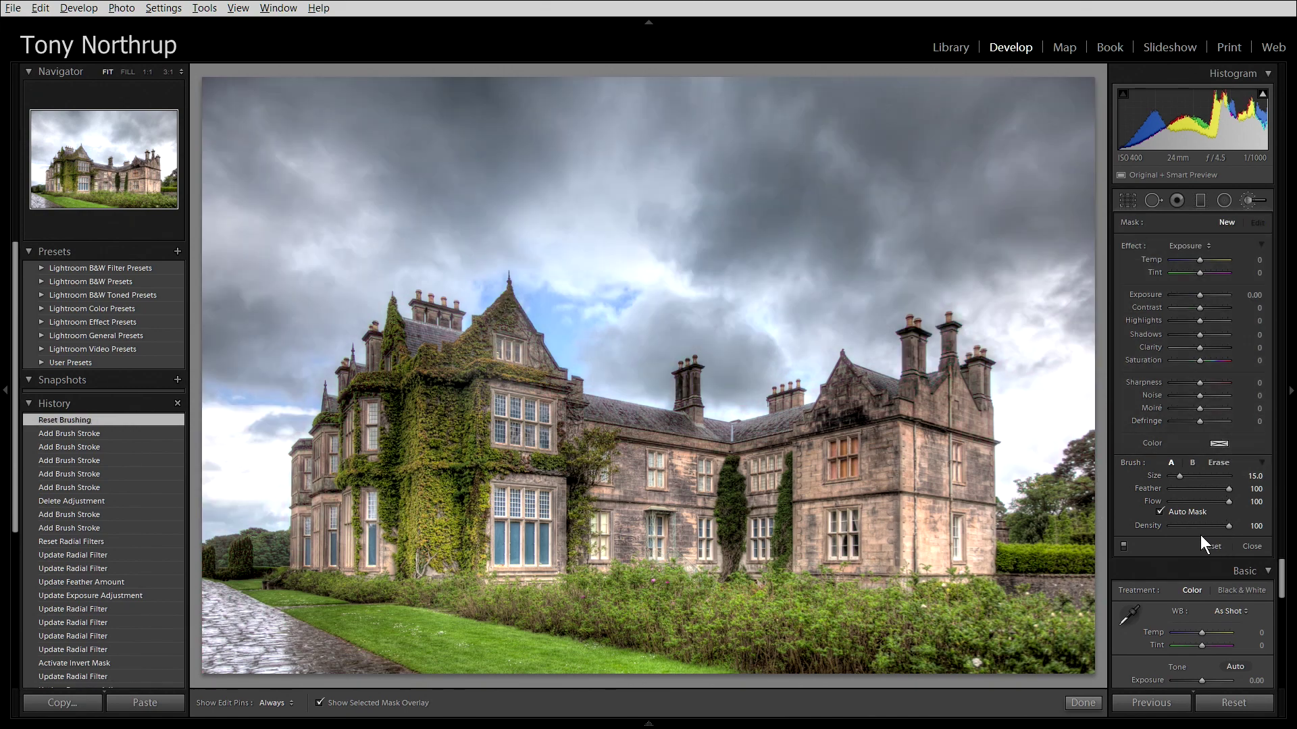
- Brush an Auto Mask selection over the sky around the right wing's chimneys and central roof, using sizes 2.0 and 10.0 for tighter areas
{"action": "key", "text": "h"}
{"action": "mouse_move", "coordinate": [1074, 455]}
{"action": "left_mouse_down"}
{"action": "mouse_move", "coordinate": [1030, 446]}
{"action": "mouse_move", "coordinate": [1045, 485]}
{"action": "mouse_move", "coordinate": [1030, 459]}
{"action": "mouse_move", "coordinate": [1026, 473]}
{"action": "mouse_move", "coordinate": [1018, 392]}
{"action": "mouse_move", "coordinate": [990, 365]}
{"action": "mouse_move", "coordinate": [1013, 317]}
{"action": "mouse_move", "coordinate": [993, 300]}
{"action": "mouse_move", "coordinate": [980, 321]}
{"action": "mouse_move", "coordinate": [945, 265]}
{"action": "mouse_move", "coordinate": [885, 273]}
{"action": "mouse_move", "coordinate": [850, 314]}
{"action": "mouse_move", "coordinate": [872, 327]}
{"action": "left_mouse_up"}
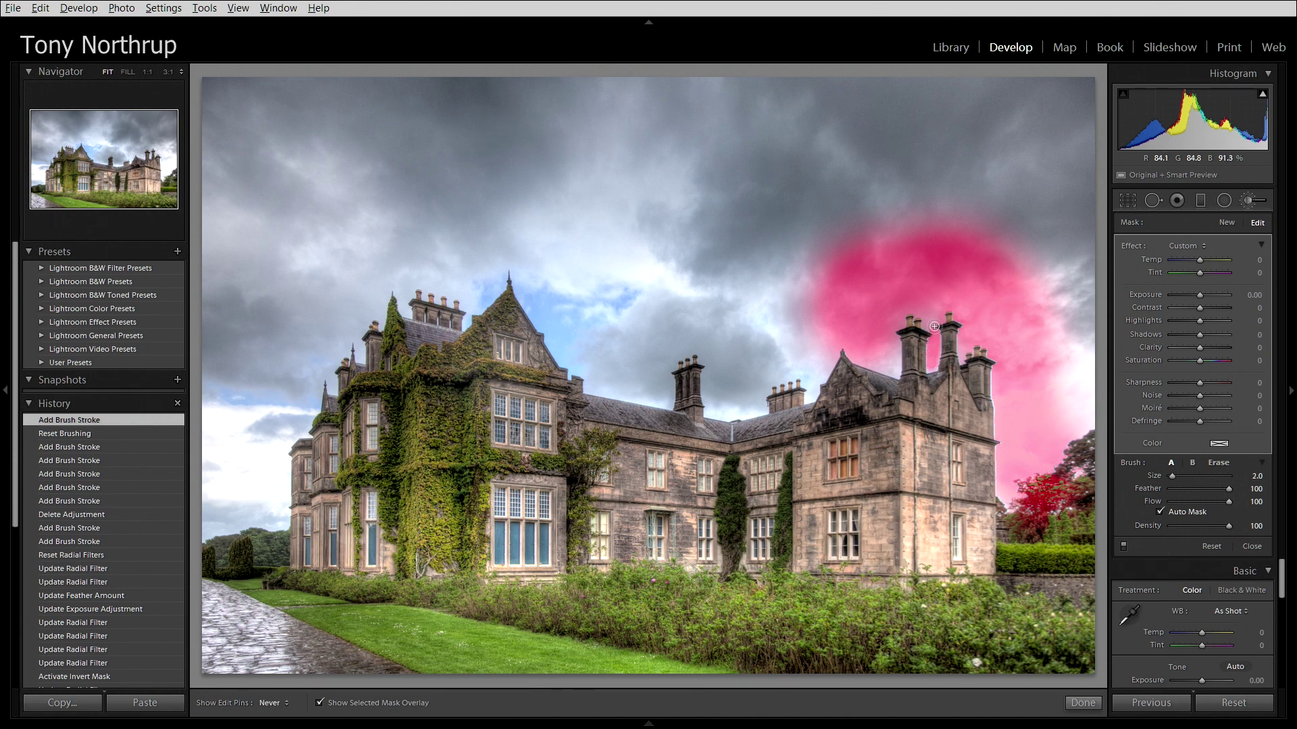
{"action": "left_click", "coordinate": [901, 331]}
{"action": "key", "text": "h"}
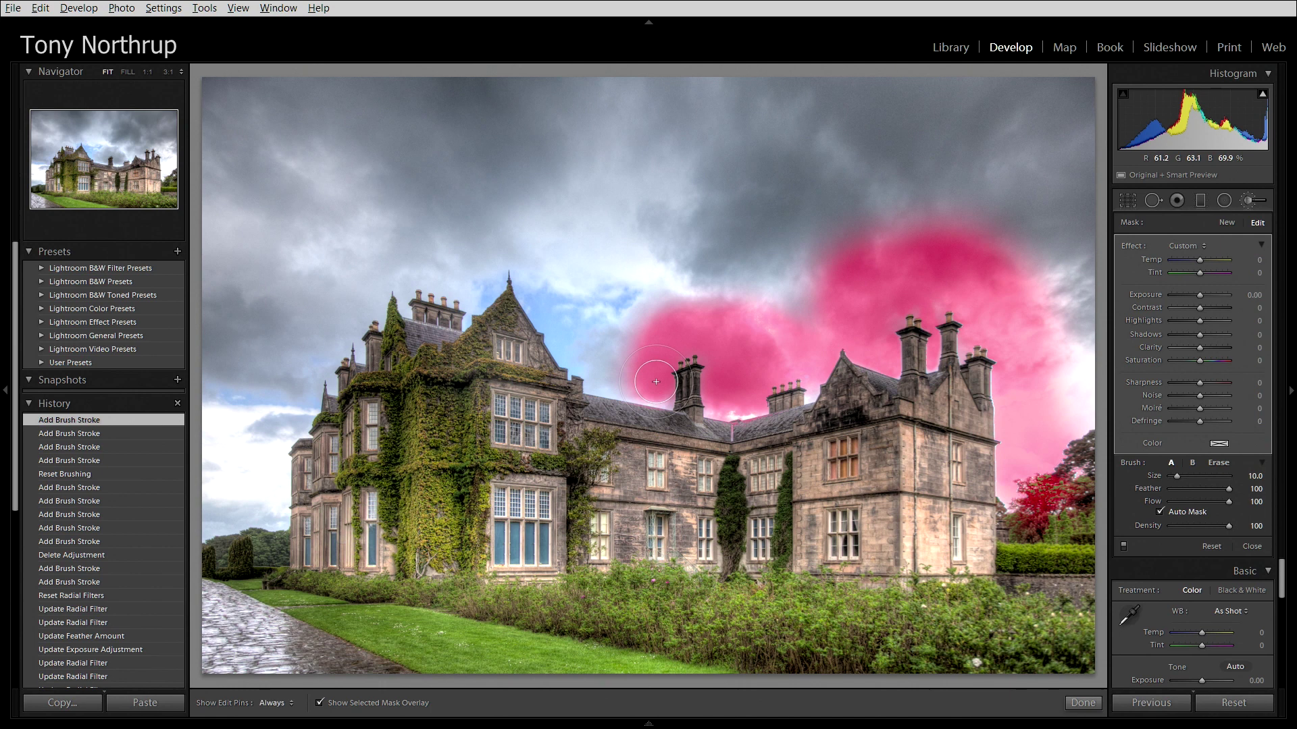
{"action": "left_click", "coordinate": [656, 382]}
- Extend the brush mask along the ivy-covered wing's roofline and the far-left sky with a size 8.0 brush
{"action": "scroll", "coordinate": [656, 381], "scroll_direction": "down", "scroll_amount": 2}
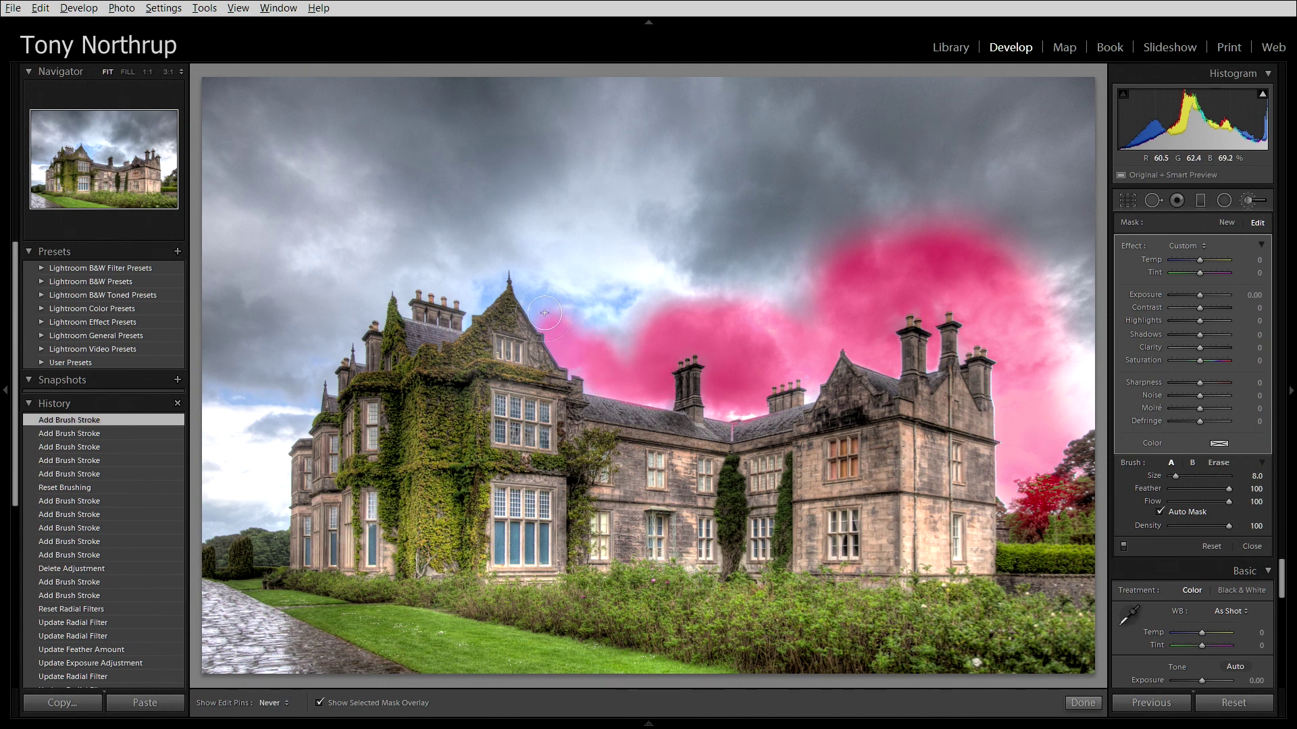
{"action": "mouse_move", "coordinate": [522, 275]}
{"action": "left_mouse_down"}
{"action": "mouse_move", "coordinate": [479, 281]}
{"action": "mouse_move", "coordinate": [463, 316]}
{"action": "mouse_move", "coordinate": [464, 277]}
{"action": "mouse_move", "coordinate": [397, 286]}
{"action": "mouse_move", "coordinate": [300, 416]}
{"action": "left_mouse_up"}
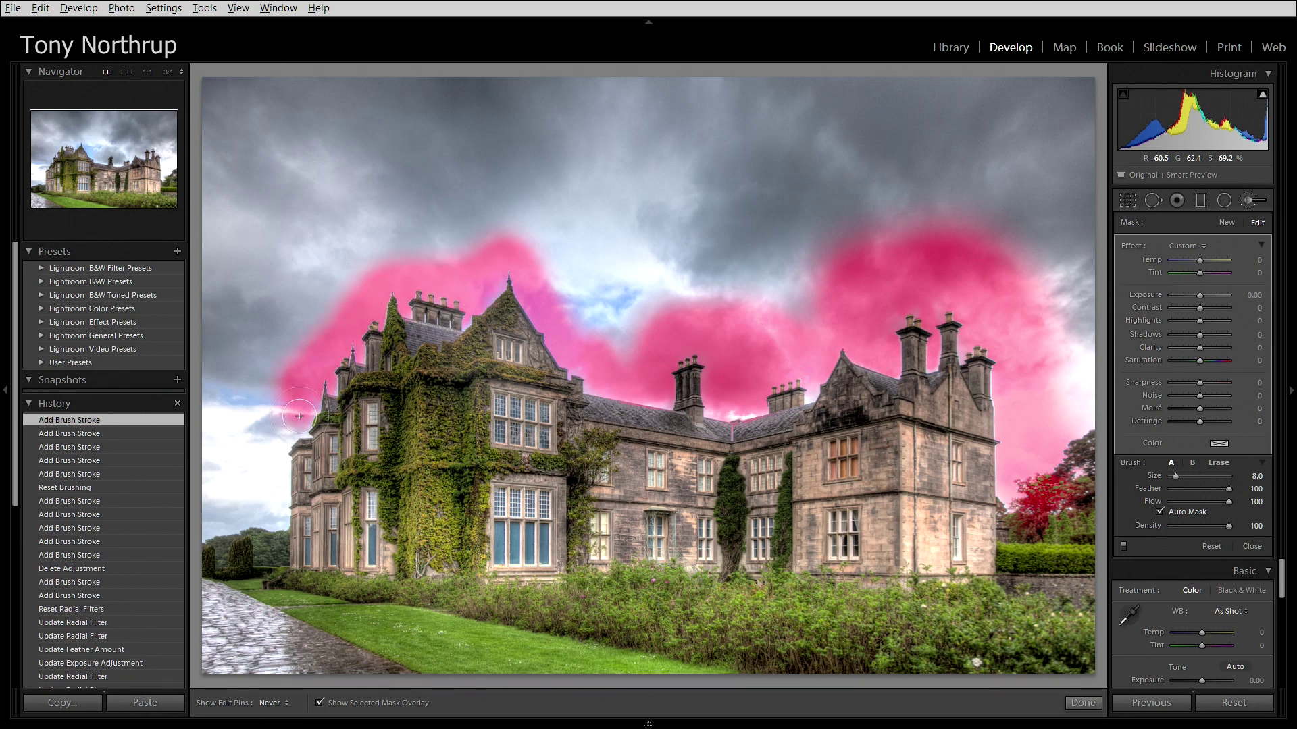
{"action": "mouse_move", "coordinate": [276, 460]}
{"action": "left_mouse_down"}
{"action": "mouse_move", "coordinate": [260, 525]}
{"action": "mouse_move", "coordinate": [213, 527]}
{"action": "mouse_move", "coordinate": [261, 433]}
{"action": "mouse_move", "coordinate": [214, 443]}
{"action": "left_mouse_up"}
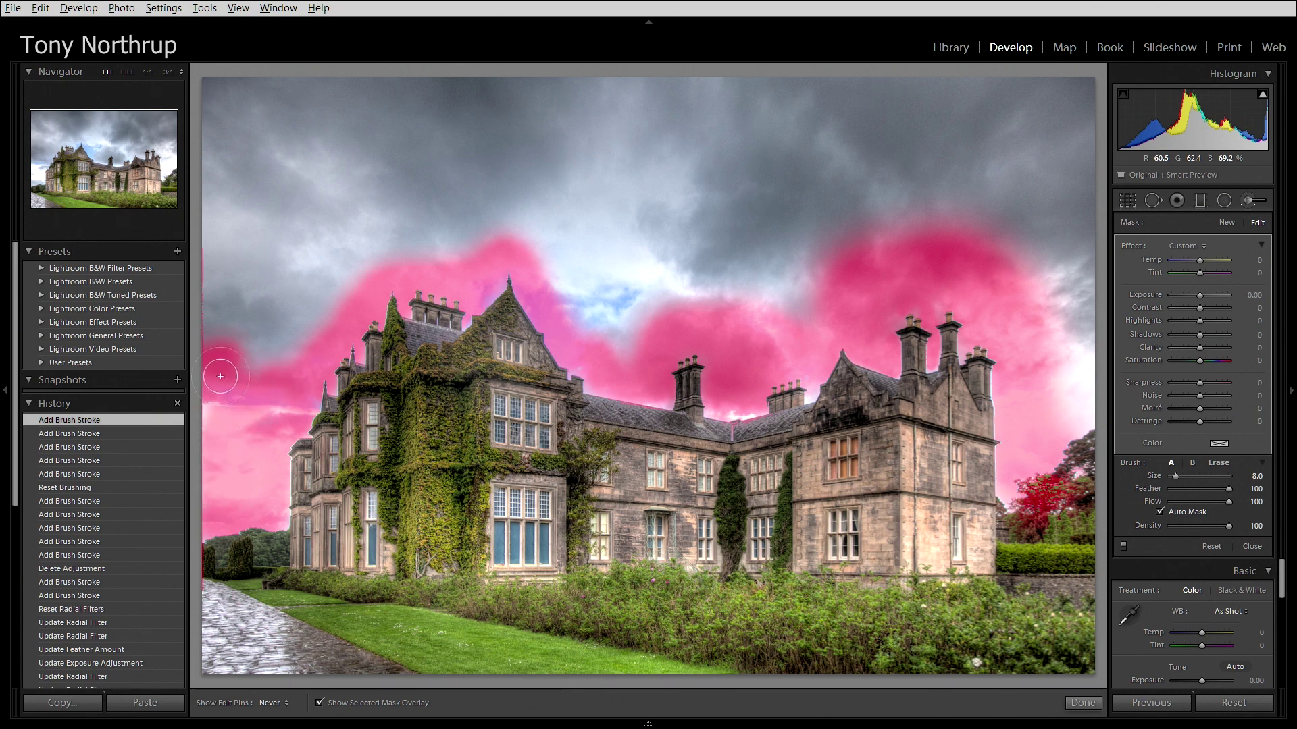
- Fill the remaining upper and right-hand sky with the brush mask, enlarging the brush to 18.0
{"action": "mouse_move", "coordinate": [248, 347]}
{"action": "left_mouse_down"}
{"action": "mouse_move", "coordinate": [300, 399]}
{"action": "mouse_move", "coordinate": [270, 342]}
{"action": "mouse_move", "coordinate": [294, 301]}
{"action": "mouse_move", "coordinate": [270, 294]}
{"action": "mouse_move", "coordinate": [353, 219]}
{"action": "mouse_move", "coordinate": [232, 269]}
{"action": "mouse_move", "coordinate": [217, 166]}
{"action": "mouse_move", "coordinate": [232, 159]}
{"action": "mouse_move", "coordinate": [232, 90]}
{"action": "mouse_move", "coordinate": [234, 147]}
{"action": "mouse_move", "coordinate": [226, 91]}
{"action": "mouse_move", "coordinate": [437, 122]}
{"action": "mouse_move", "coordinate": [330, 139]}
{"action": "mouse_move", "coordinate": [268, 169]}
{"action": "mouse_move", "coordinate": [568, 194]}
{"action": "left_mouse_up"}
{"action": "scroll", "coordinate": [567, 194], "scroll_direction": "up", "scroll_amount": 2}
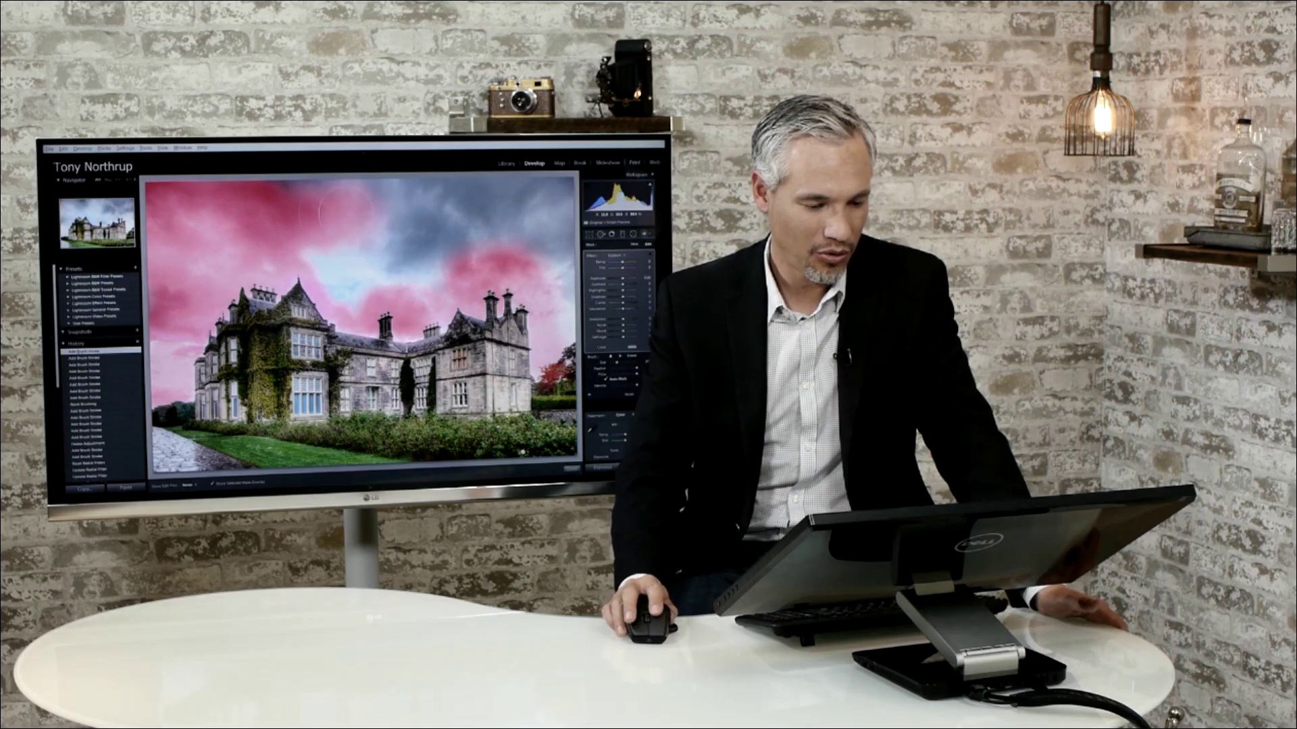
{"action": "mouse_move", "coordinate": [343, 210]}
{"action": "left_mouse_down"}
{"action": "mouse_move", "coordinate": [368, 203]}
{"action": "mouse_move", "coordinate": [290, 196]}
{"action": "mouse_move", "coordinate": [338, 230]}
{"action": "mouse_move", "coordinate": [346, 217]}
{"action": "left_mouse_up"}
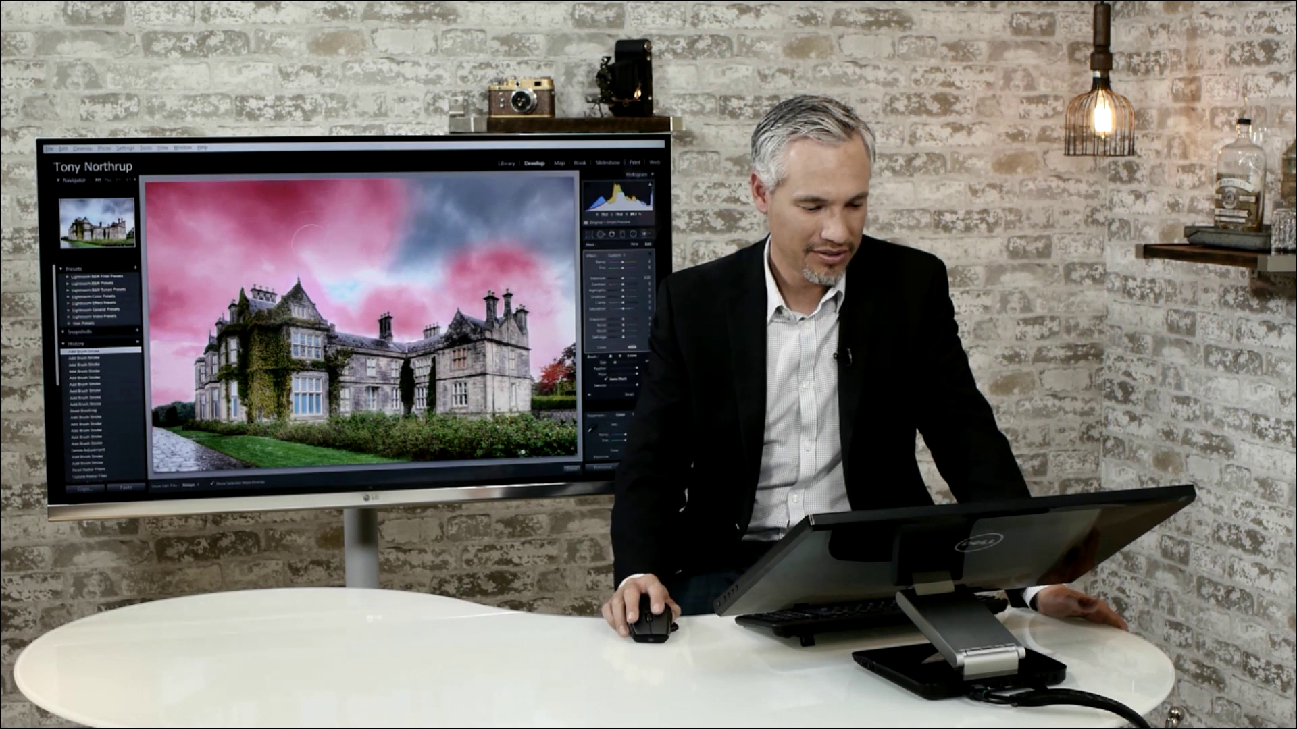
{"action": "mouse_move", "coordinate": [321, 270]}
{"action": "left_mouse_down"}
{"action": "mouse_move", "coordinate": [348, 297]}
{"action": "mouse_move", "coordinate": [432, 223]}
{"action": "mouse_move", "coordinate": [418, 287]}
{"action": "mouse_move", "coordinate": [439, 217]}
{"action": "mouse_move", "coordinate": [540, 189]}
{"action": "left_mouse_up"}
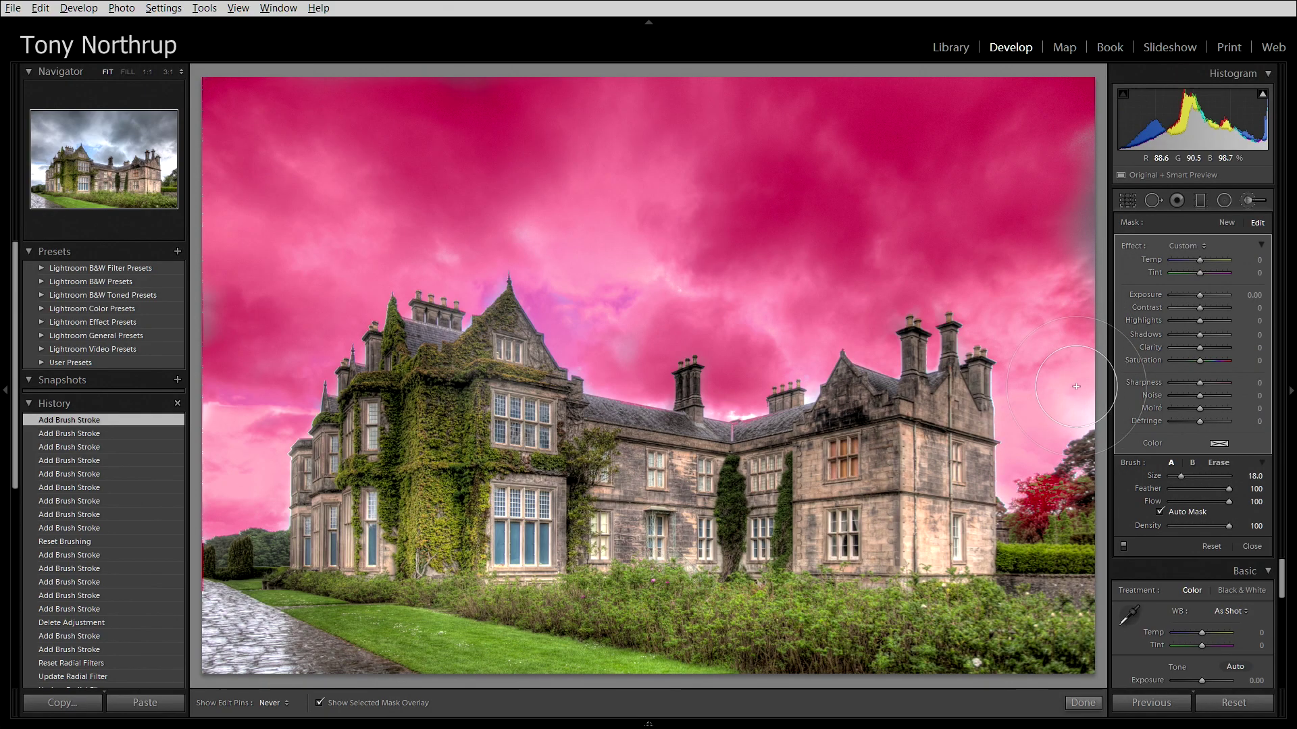
{"action": "mouse_move", "coordinate": [1076, 386]}
{"action": "left_mouse_down"}
{"action": "mouse_move", "coordinate": [1045, 211]}
{"action": "mouse_move", "coordinate": [1056, 159]}
{"action": "mouse_move", "coordinate": [1058, 243]}
{"action": "mouse_move", "coordinate": [1018, 275]}
{"action": "left_mouse_up"}
{"action": "key", "text": "h"}
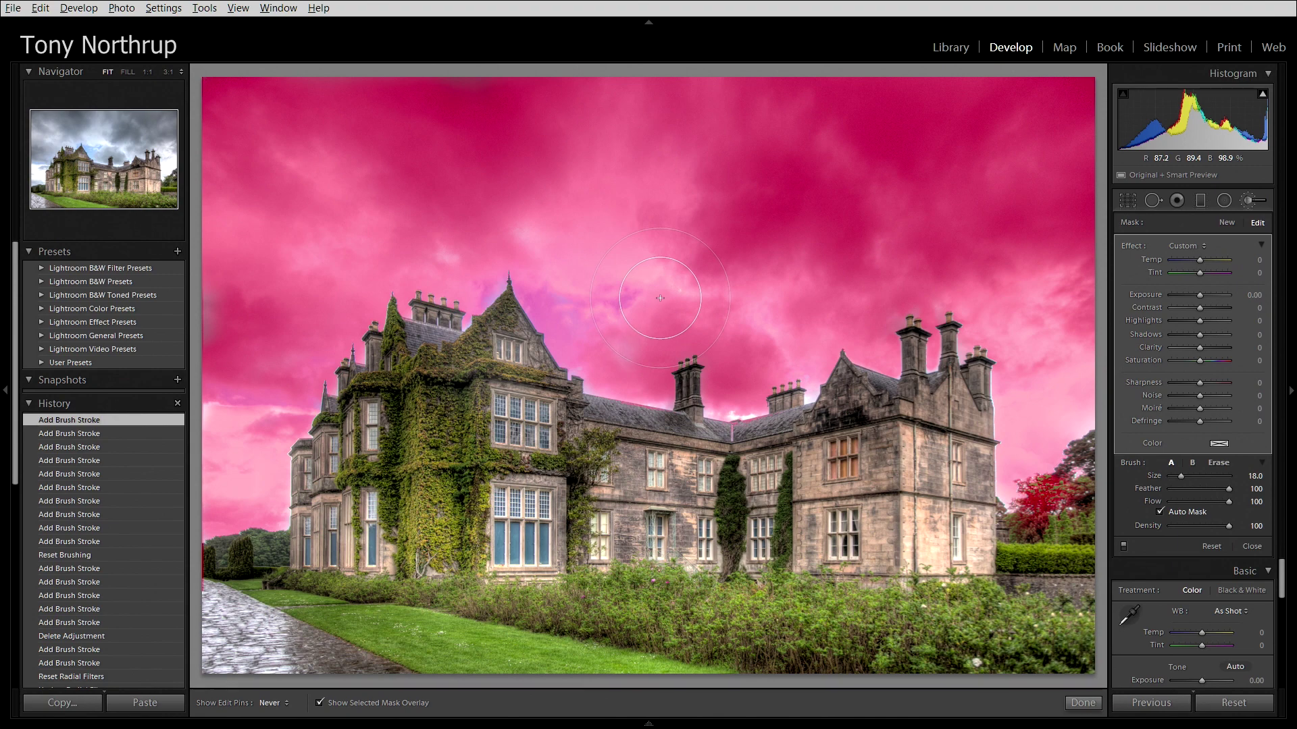
- Hide the mask overlay, try the brushed sky at exposure −0.38 and contrast 38, and reset its contrast
{"action": "key", "text": "o"}
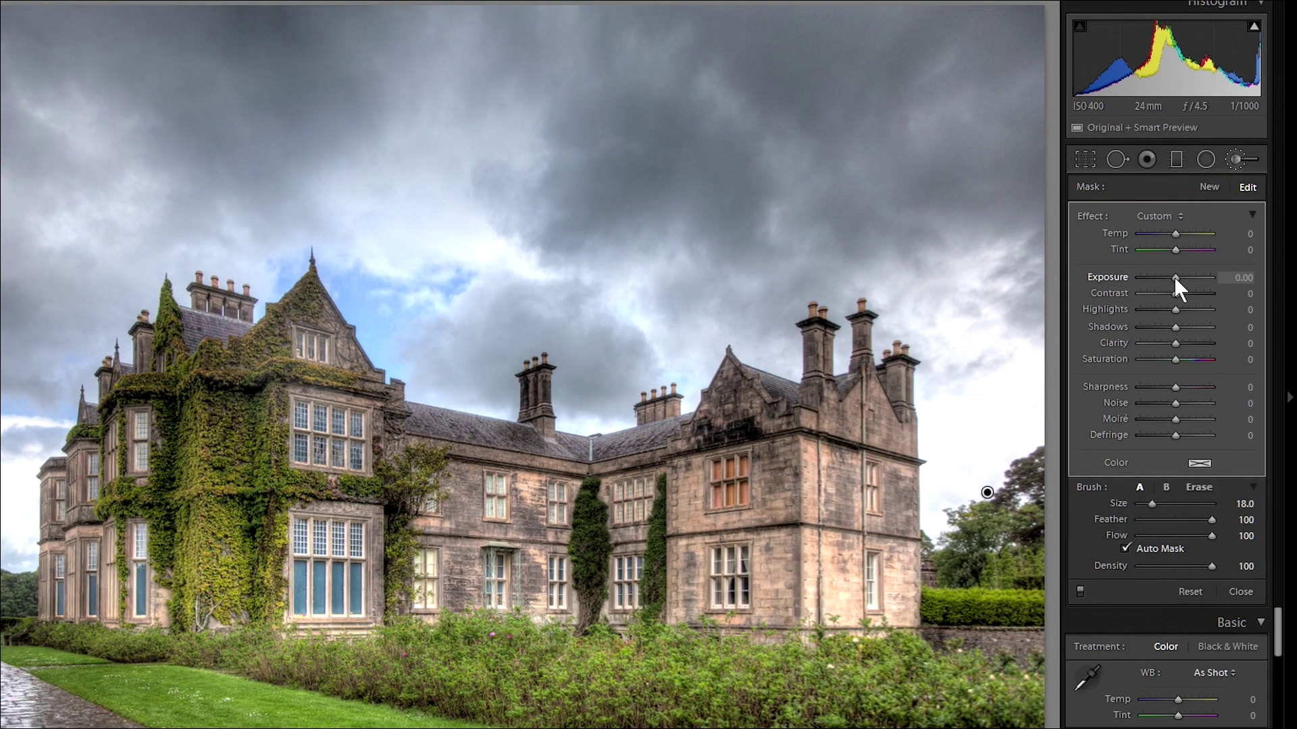
{"action": "left_click_drag", "start_coordinate": [1198, 295], "coordinate": [1174, 279]}
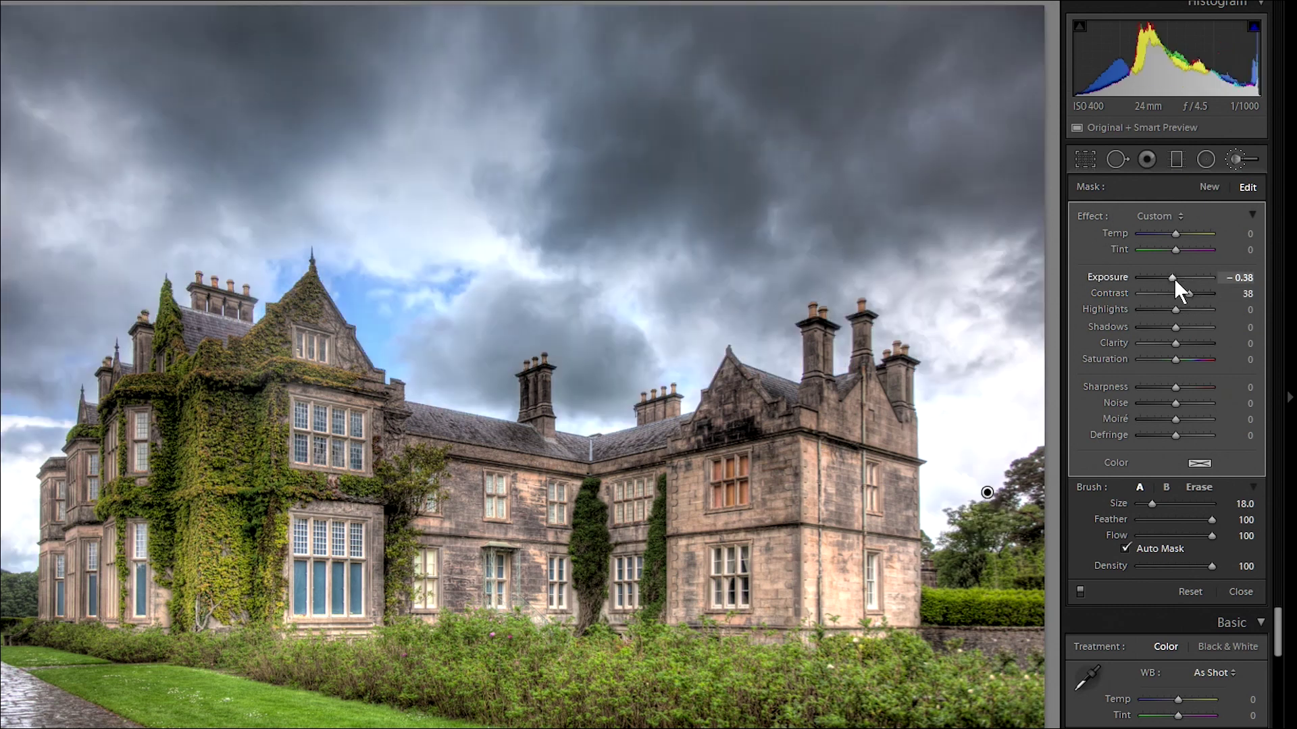
{"action": "double_click", "coordinate": [1187, 293]}
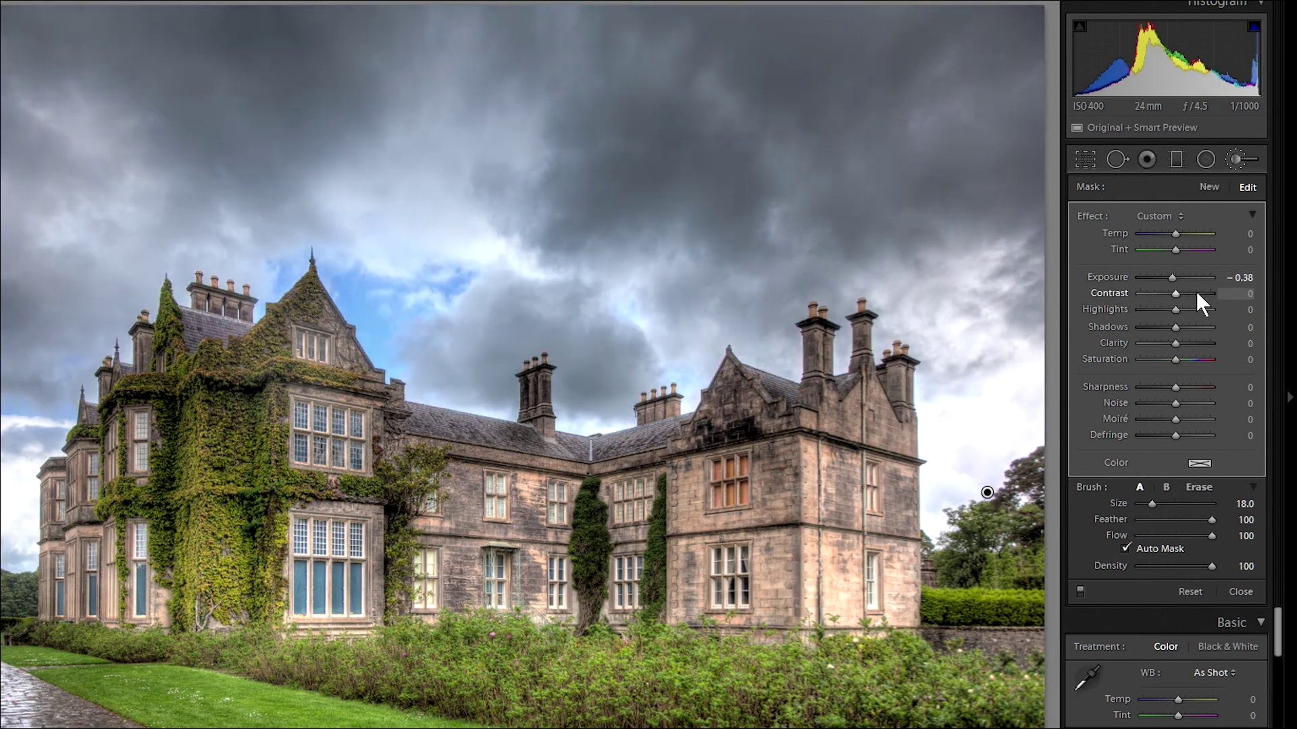
- Set the brushed sky's contrast to 98, exposure to −0.09, and shadows to 100
{"action": "left_click_drag", "start_coordinate": [1194, 293], "coordinate": [1209, 293]}
{"action": "double_click", "coordinate": [1173, 278]}
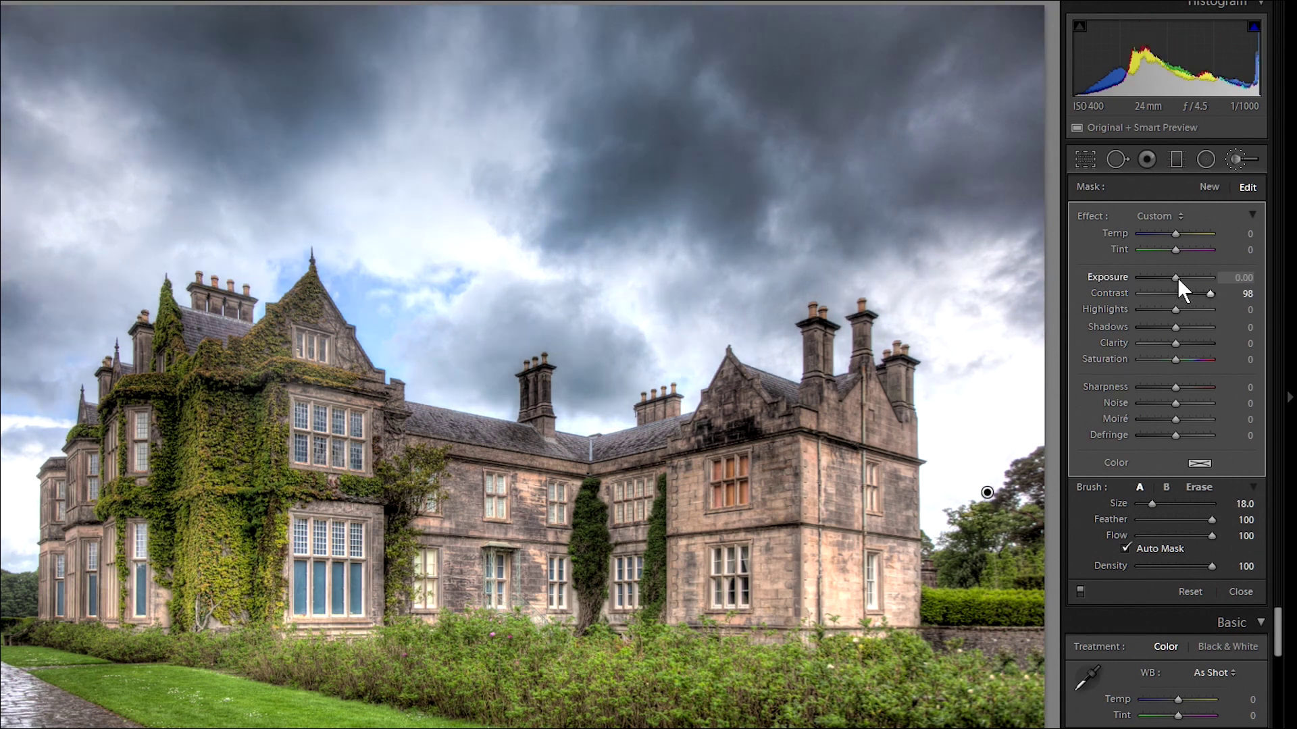
{"action": "left_click_drag", "start_coordinate": [1179, 278], "coordinate": [1173, 278]}
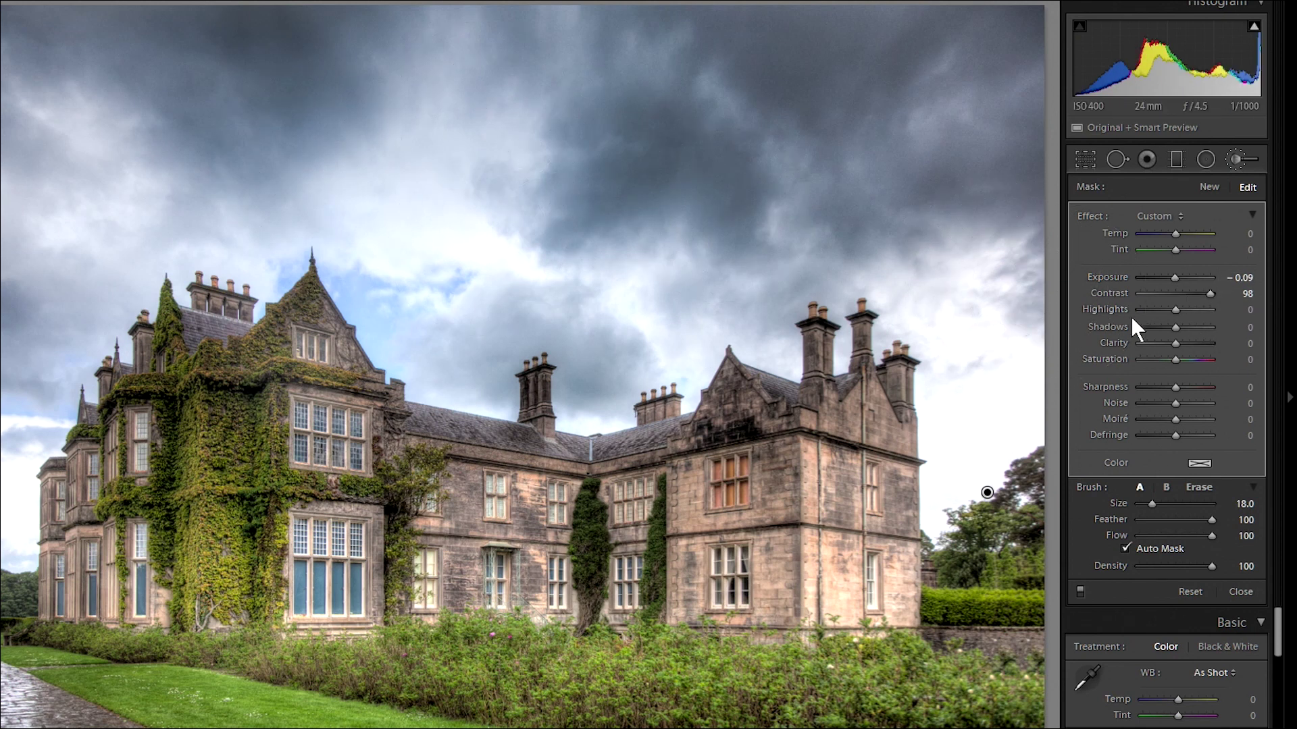
{"action": "left_click_drag", "start_coordinate": [1177, 327], "coordinate": [1207, 326]}
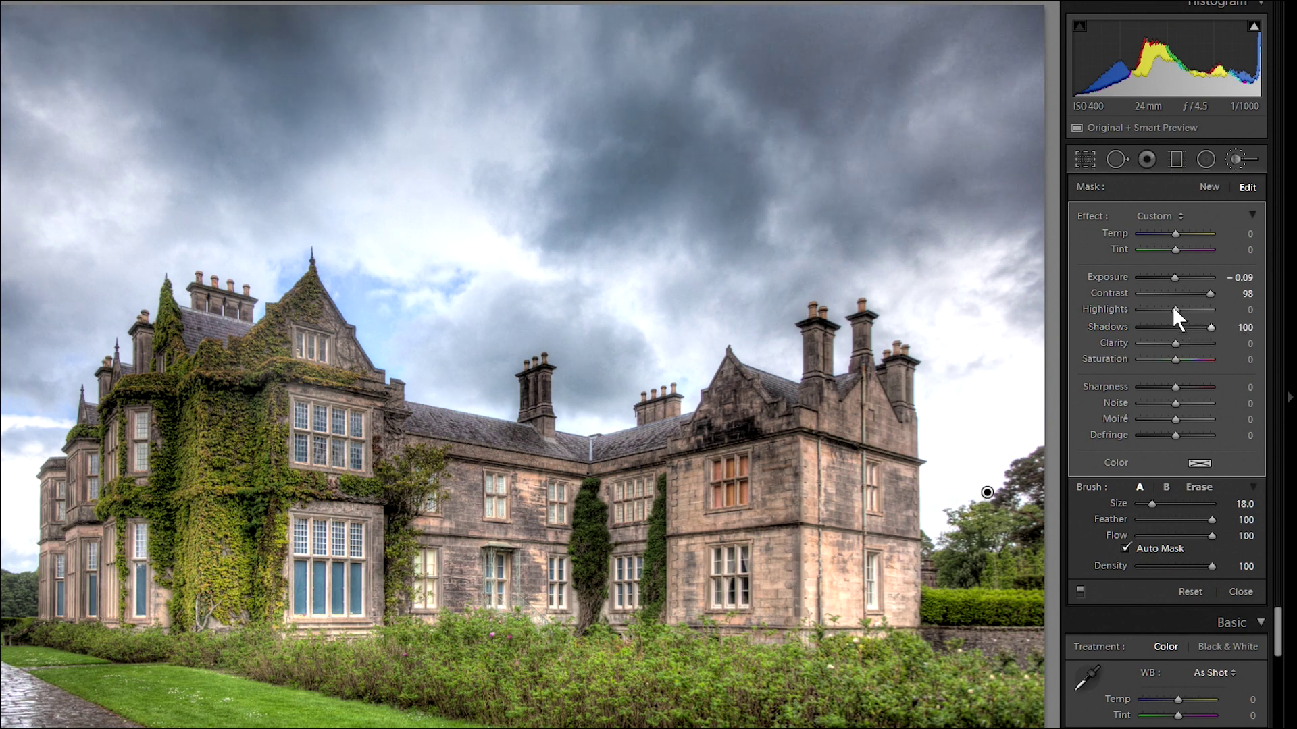
- Set the brushed sky's contrast to −36 and exposure to 4.00, and inspect the mask's edge along the ivy-covered gable at 11:1
{"action": "left_click_drag", "start_coordinate": [1174, 277], "coordinate": [1211, 292]}
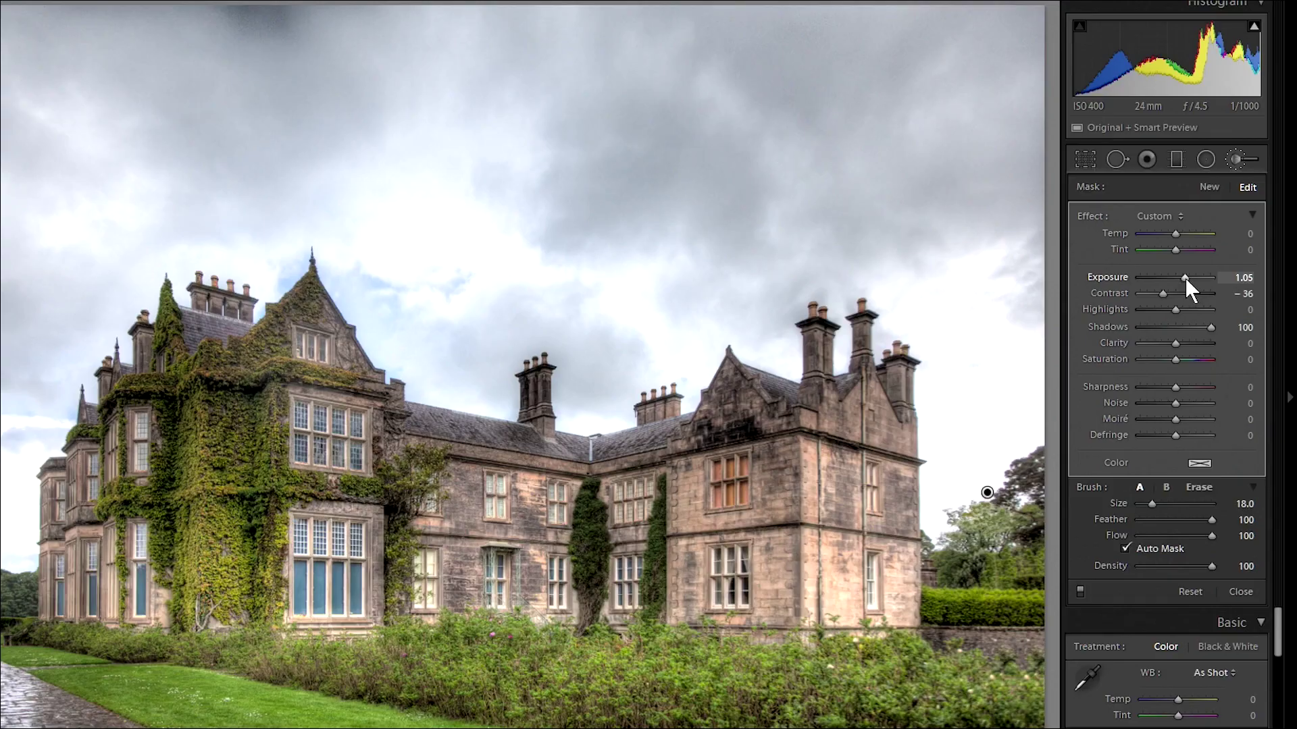
{"action": "left_click_drag", "start_coordinate": [1184, 277], "coordinate": [1254, 277]}
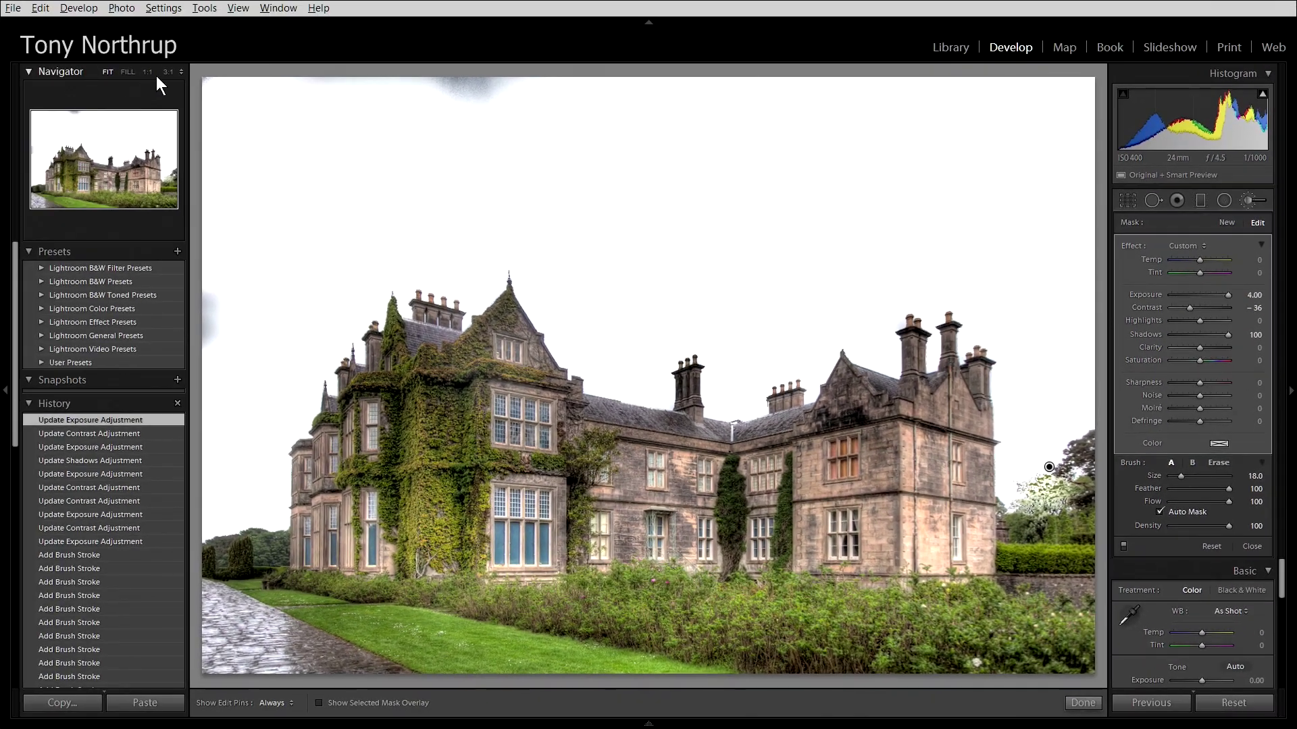
{"action": "left_click", "coordinate": [165, 72]}
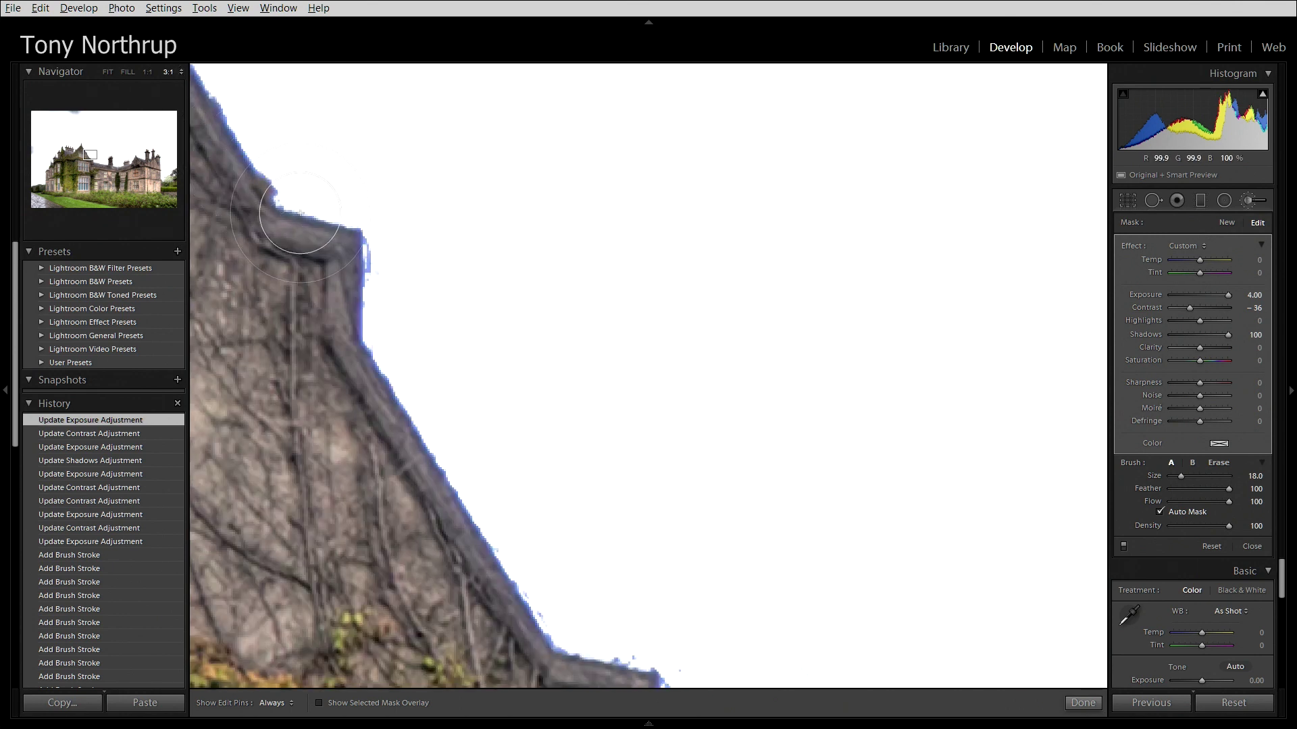
{"action": "left_click_drag", "start_coordinate": [479, 394], "coordinate": [616, 262]}
{"action": "left_click_drag", "start_coordinate": [666, 433], "coordinate": [667, 434]}
{"action": "left_click_drag", "start_coordinate": [728, 537], "coordinate": [728, 461]}
{"action": "left_click", "coordinate": [180, 74]}
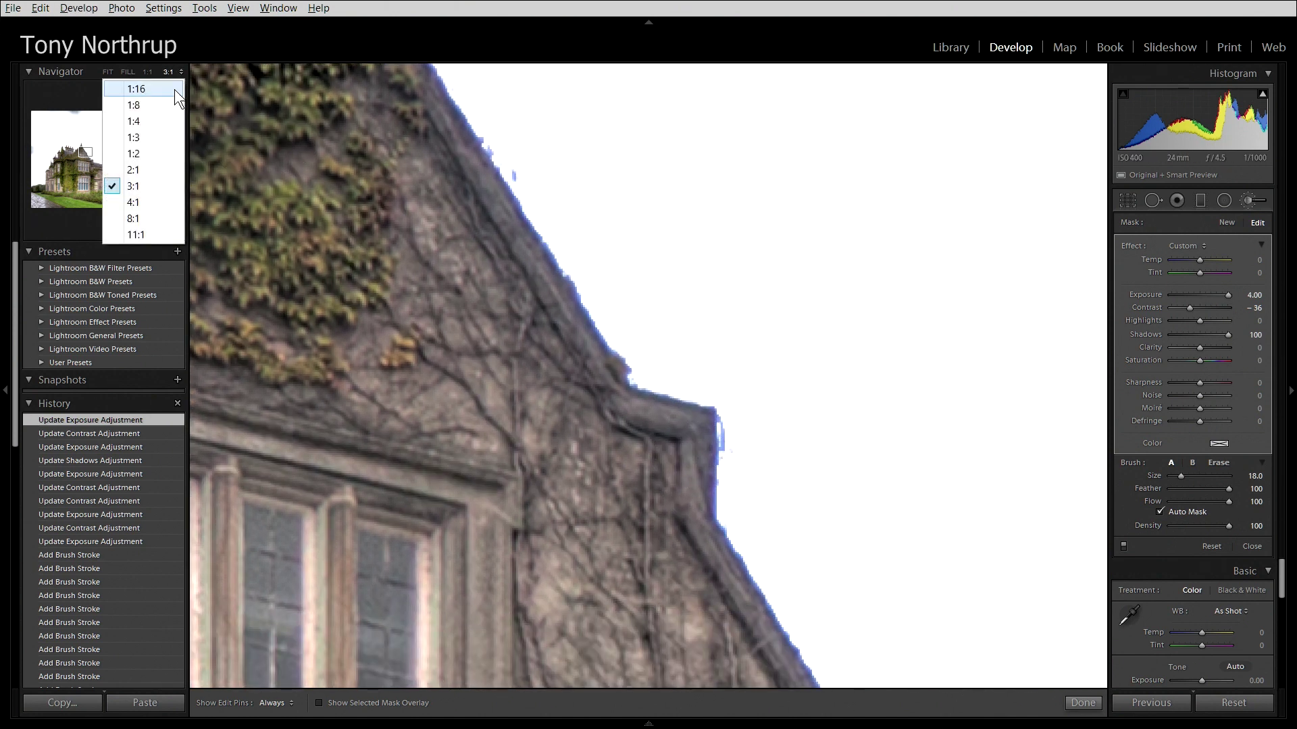
{"action": "left_click", "coordinate": [150, 216]}
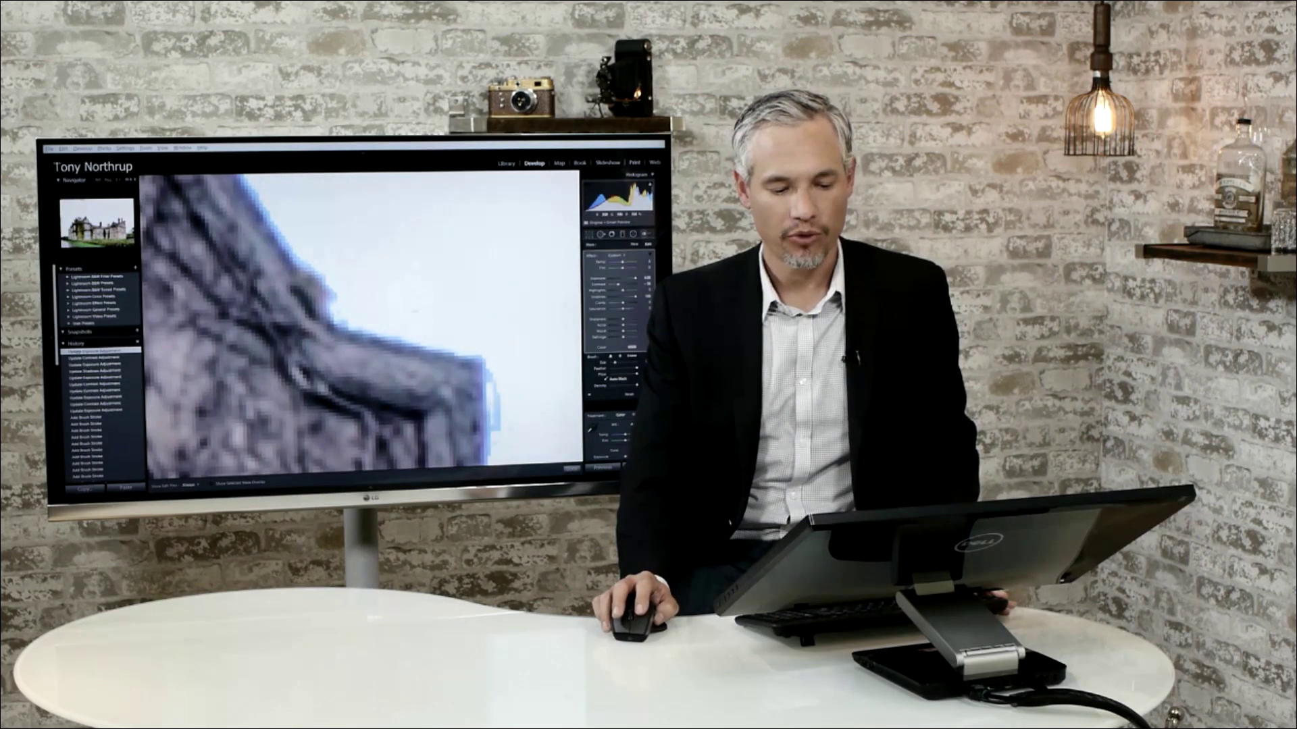
{"action": "left_click_drag", "start_coordinate": [259, 267], "coordinate": [220, 194]}
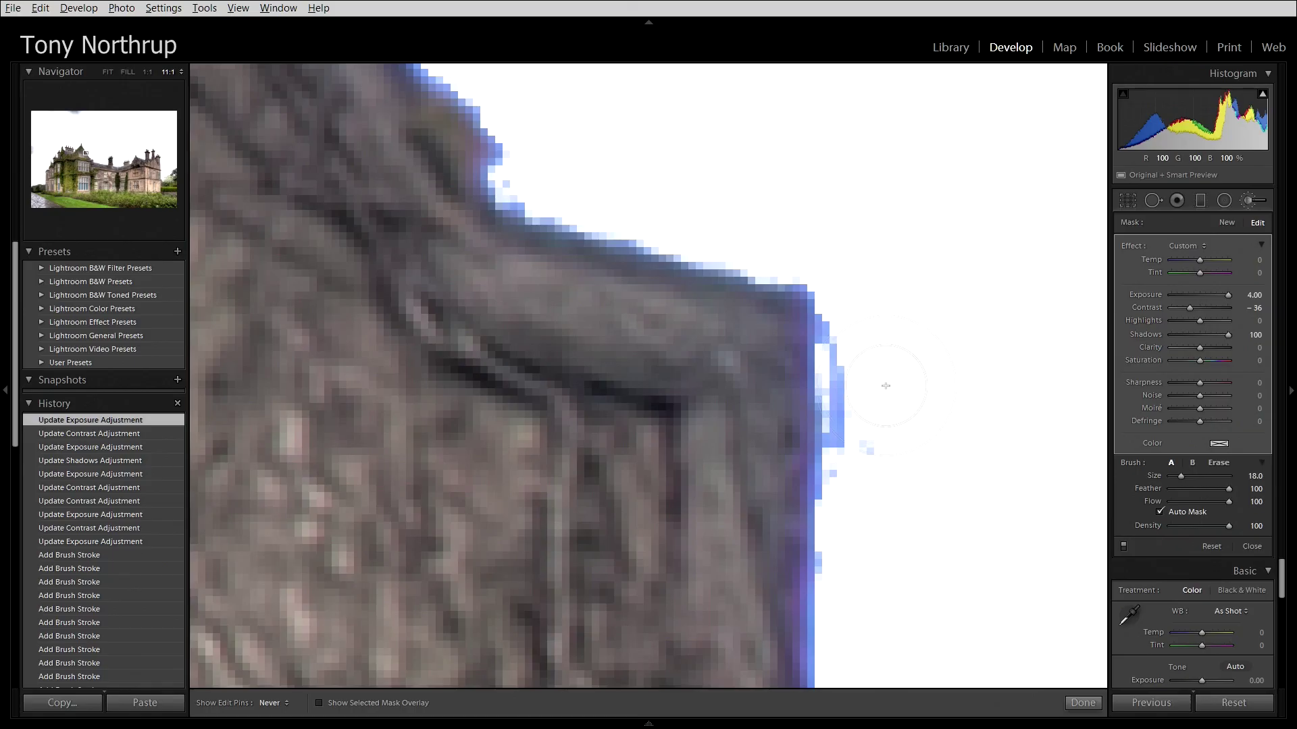
- Brush the missed sky pixels beside the gable's ledge, setting brush size to 16.0 and feather to 6 and turning off Auto Mask
{"action": "left_click", "coordinate": [871, 412]}
{"action": "left_click", "coordinate": [878, 432]}
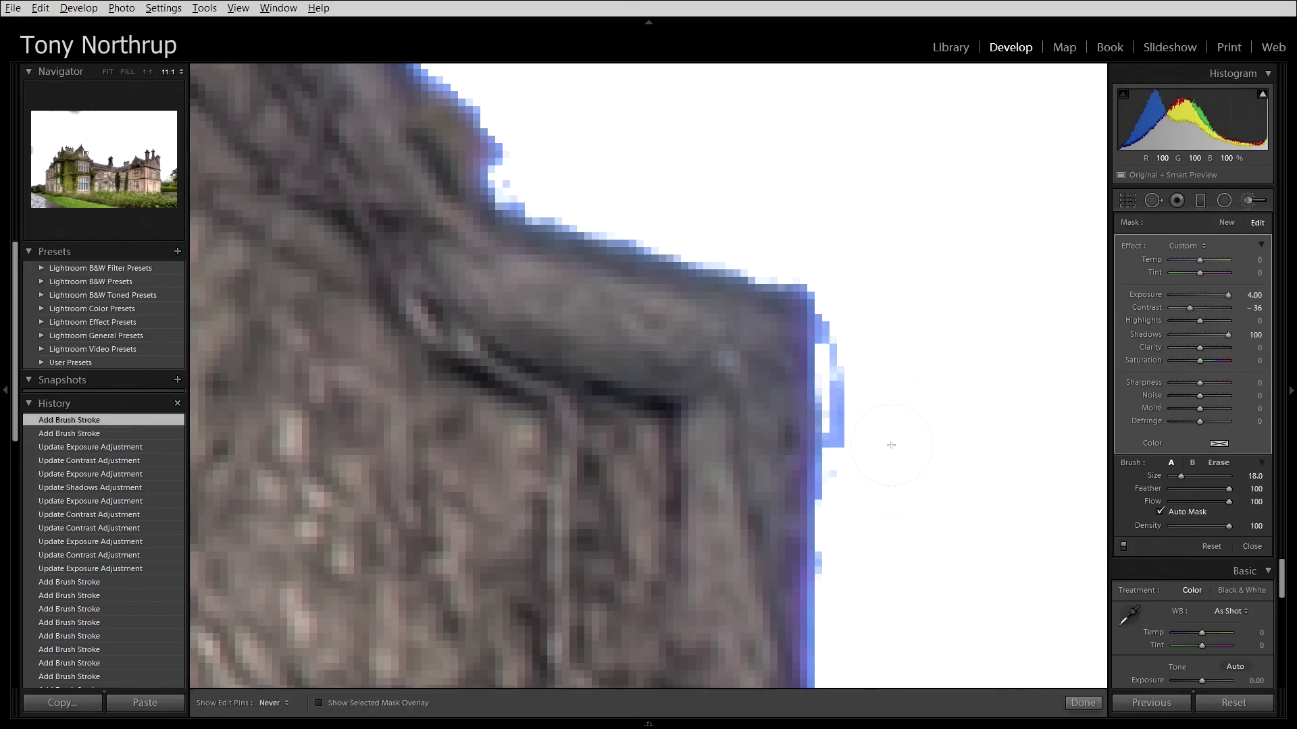
{"action": "left_click_drag", "start_coordinate": [853, 398], "coordinate": [847, 474]}
{"action": "key", "text": "bracketleft"}
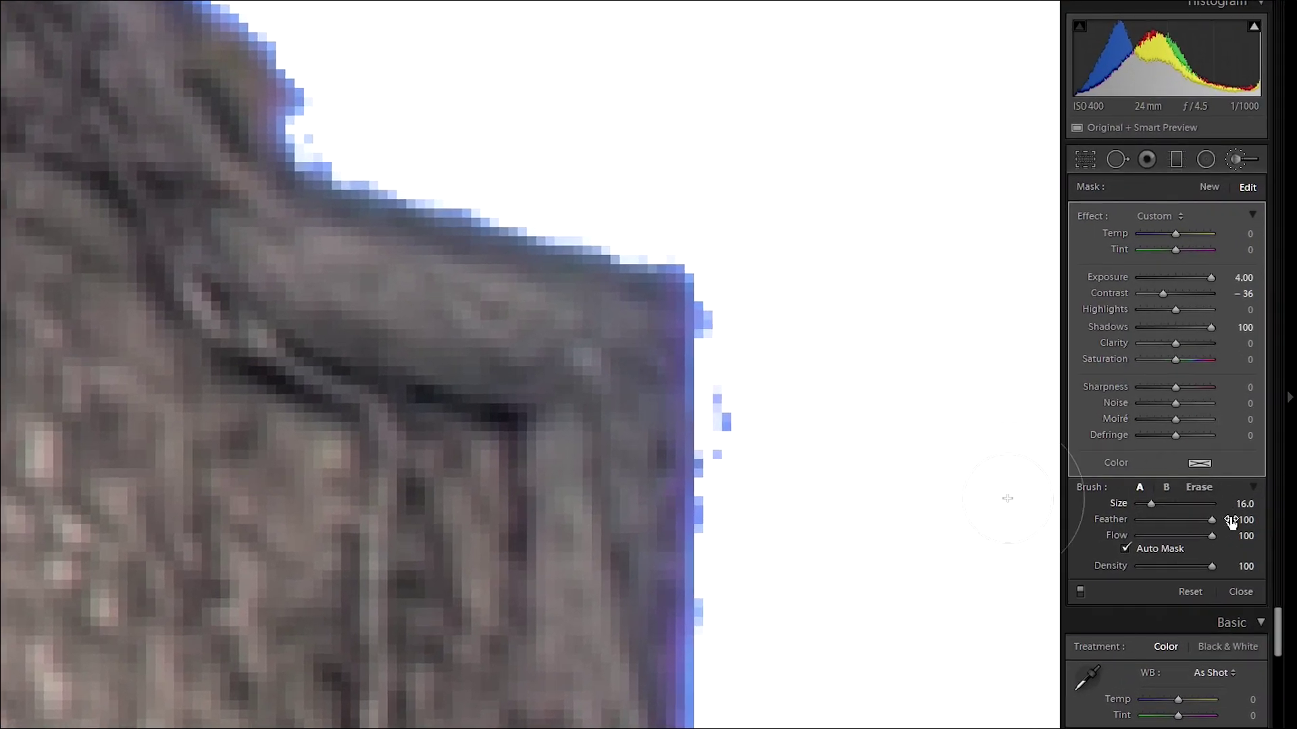
{"action": "left_click_drag", "start_coordinate": [1209, 520], "coordinate": [1145, 520]}
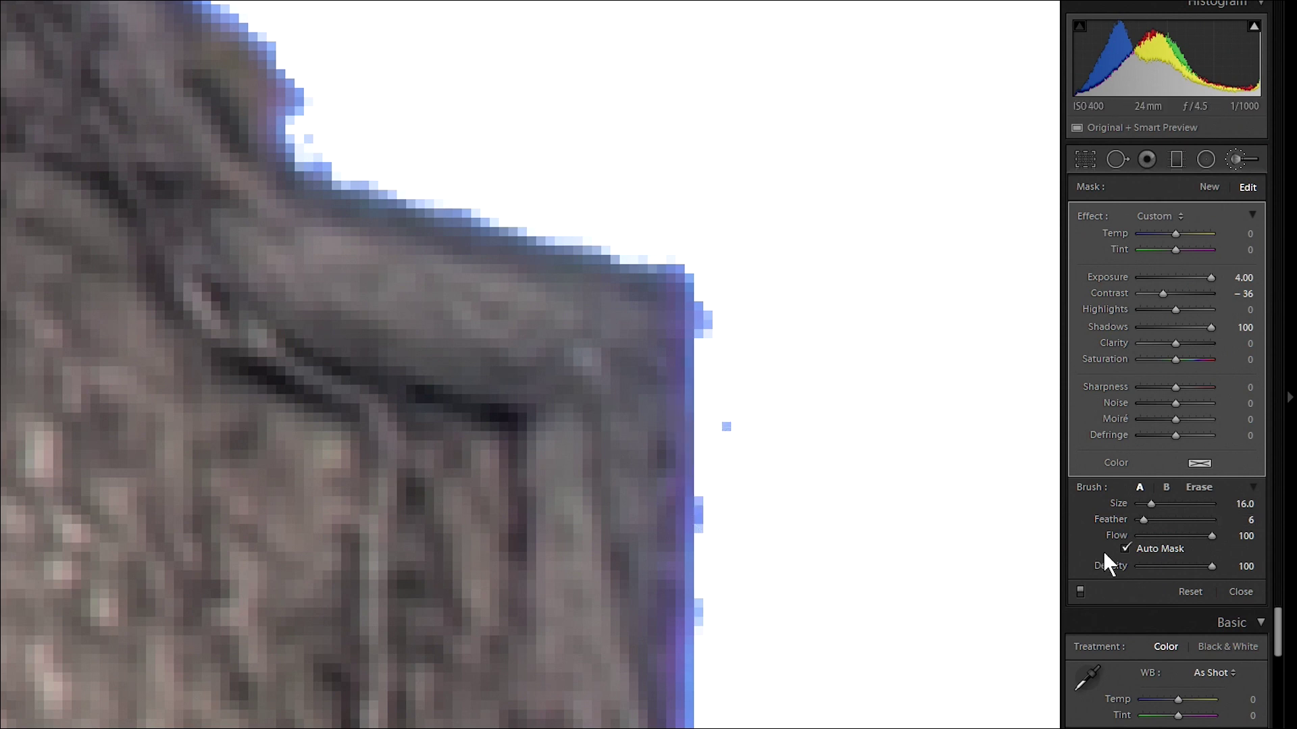
{"action": "left_click", "coordinate": [1124, 548]}
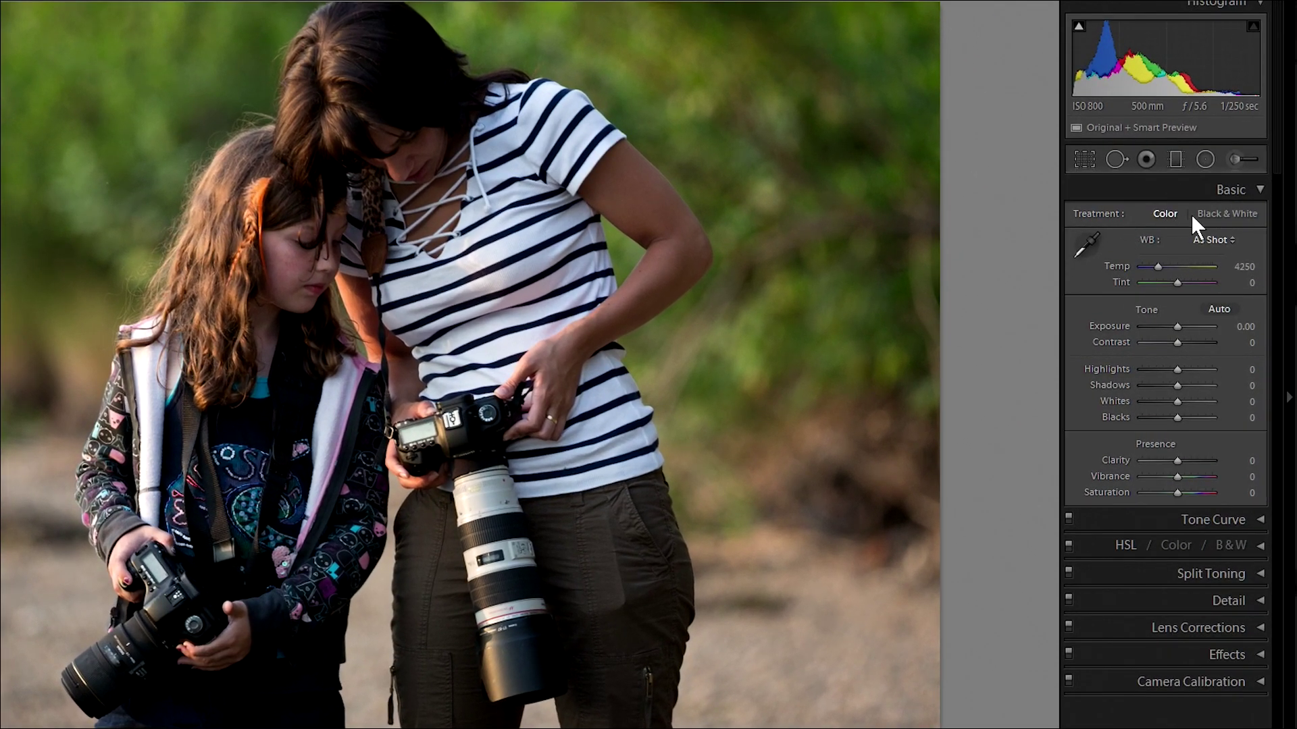
- Try the Black & White treatment on the photo of the two photographers and return it to Color
{"action": "left_click", "coordinate": [1224, 214]}
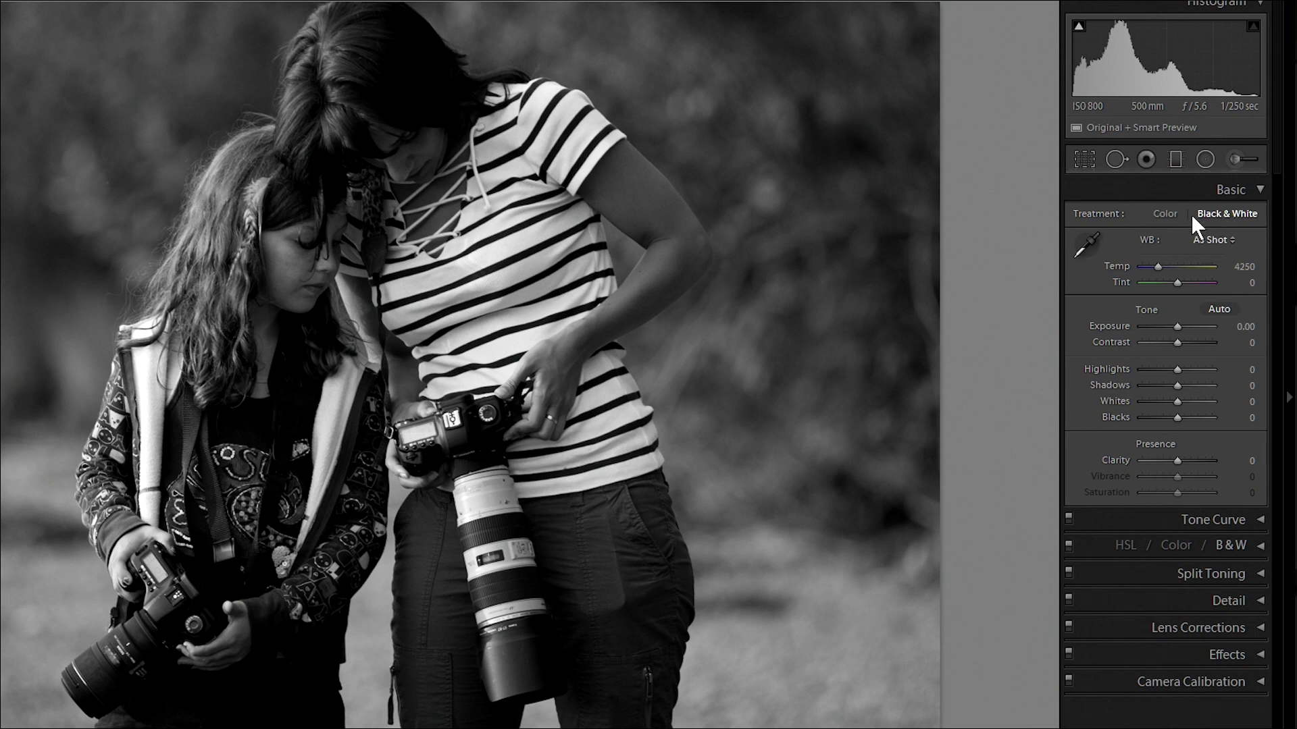
{"action": "left_click", "coordinate": [1173, 214]}
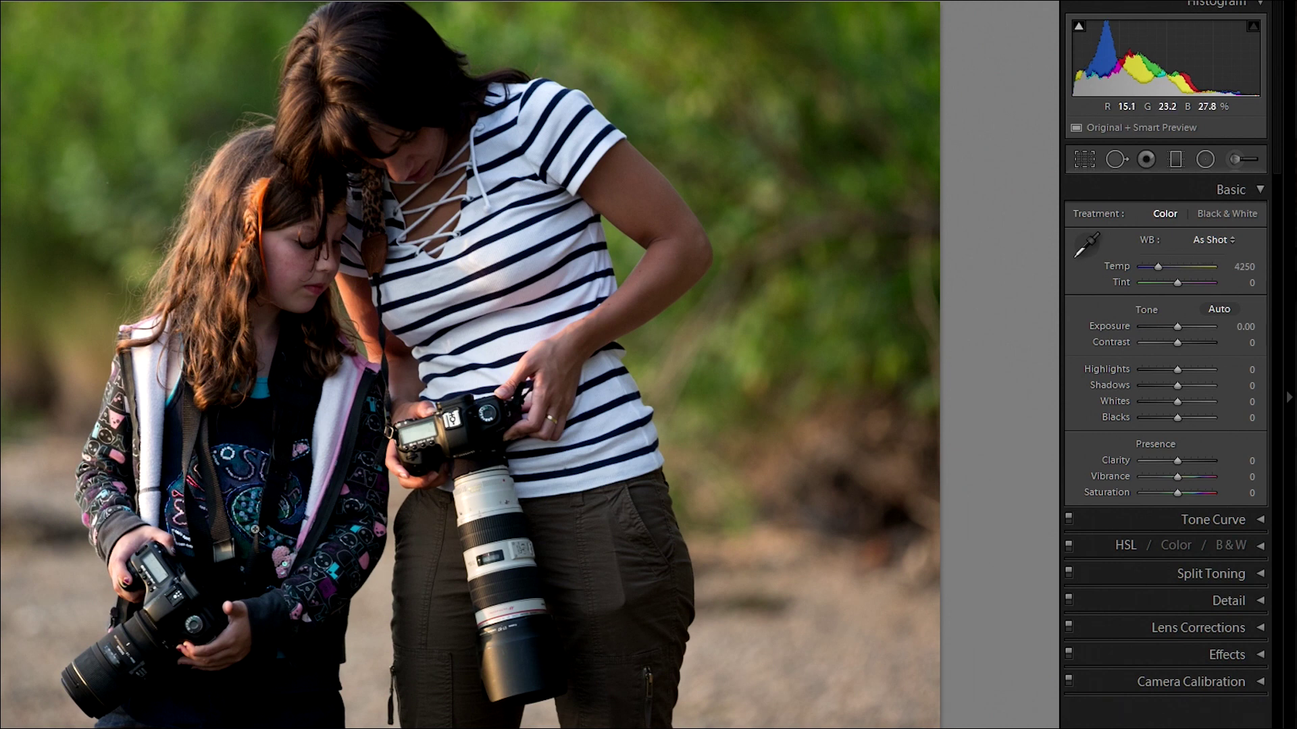
{"action": "left_click", "coordinate": [1240, 215]}
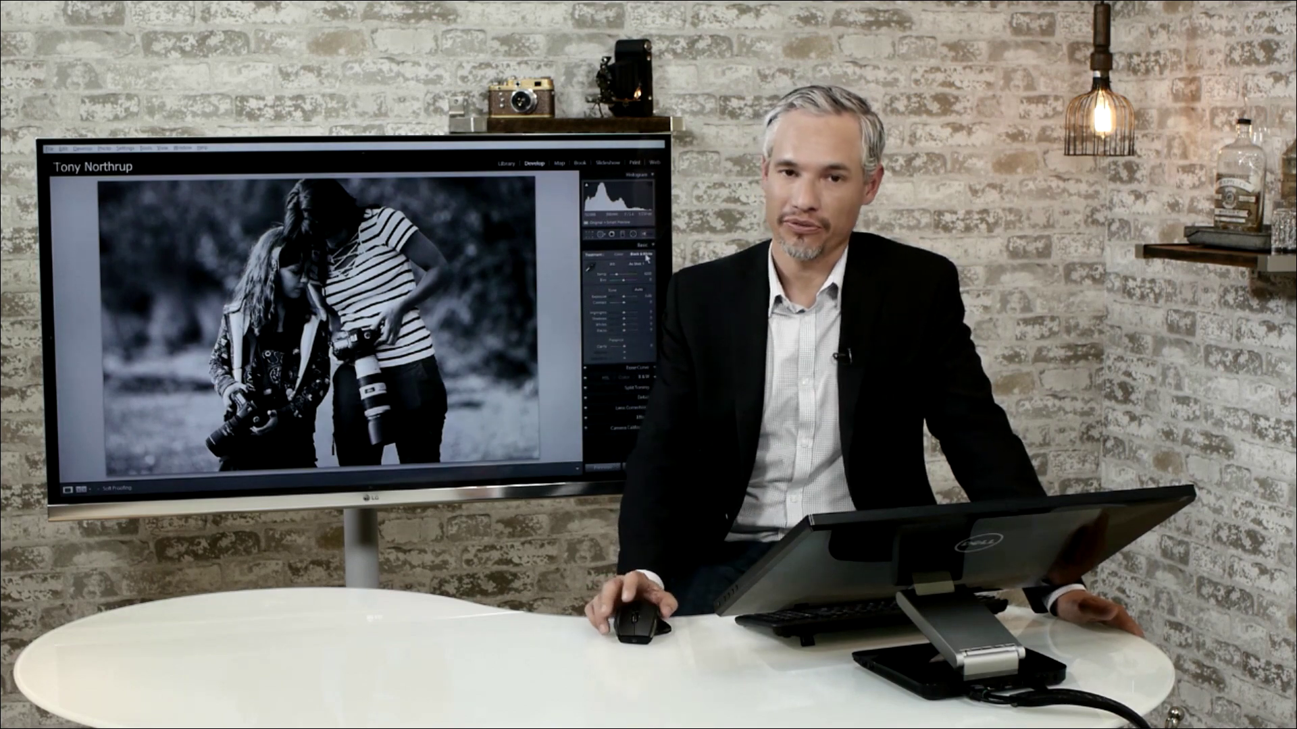
{"action": "left_click", "coordinate": [1165, 214]}
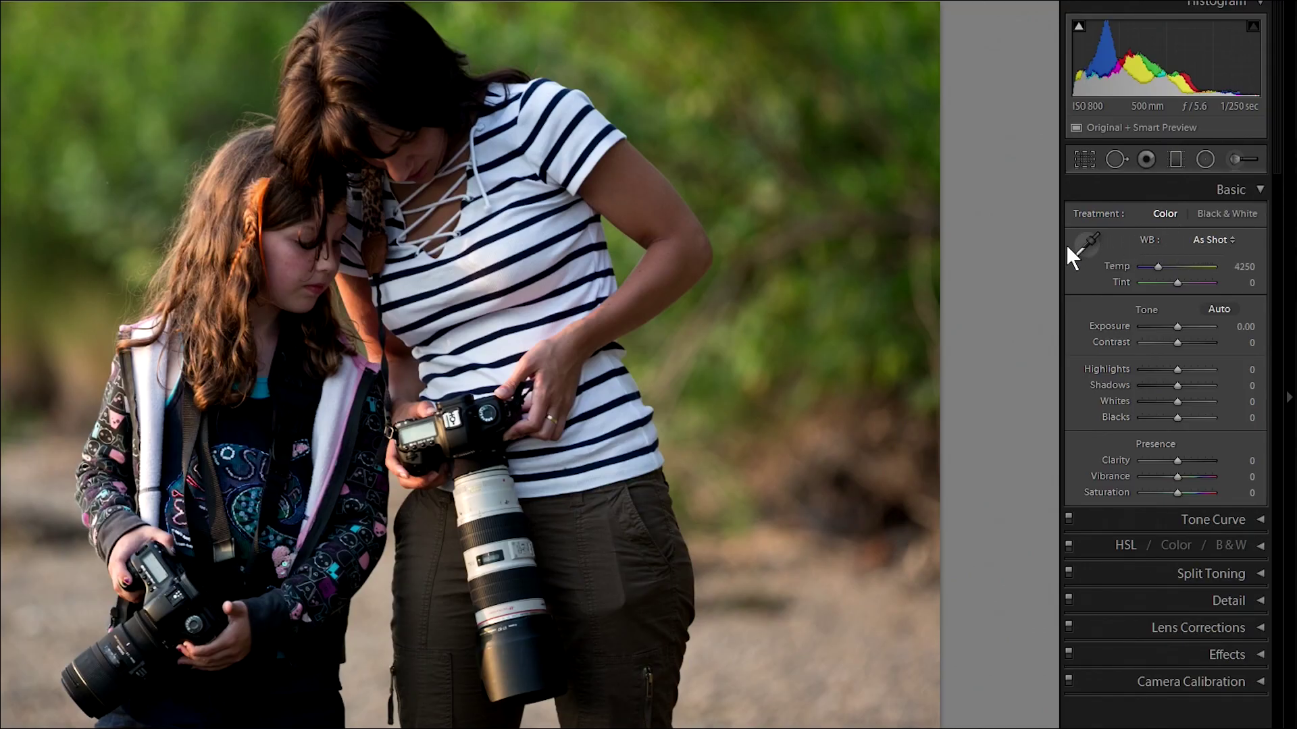
- Try the Cloudy, Shade and Daylight white balance presets on the photo of the two photographers
{"action": "left_click", "coordinate": [1219, 241]}
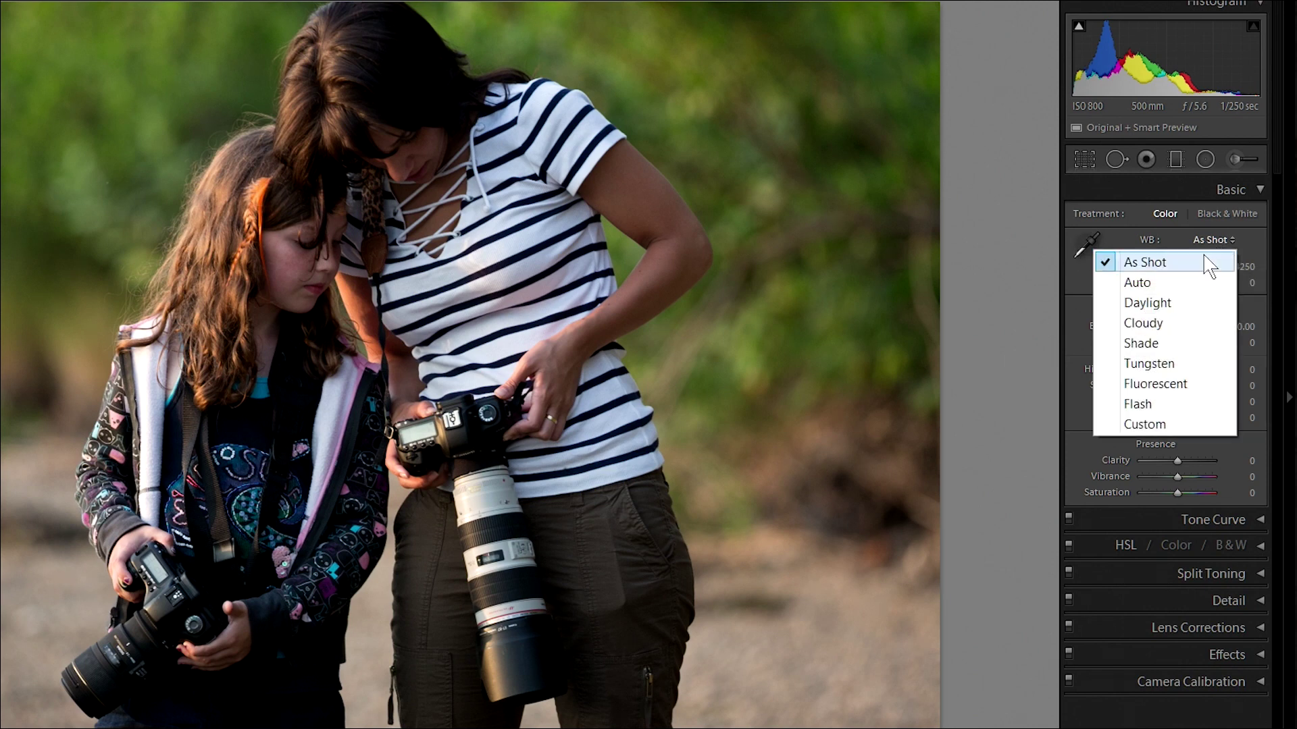
{"action": "left_click", "coordinate": [1177, 324]}
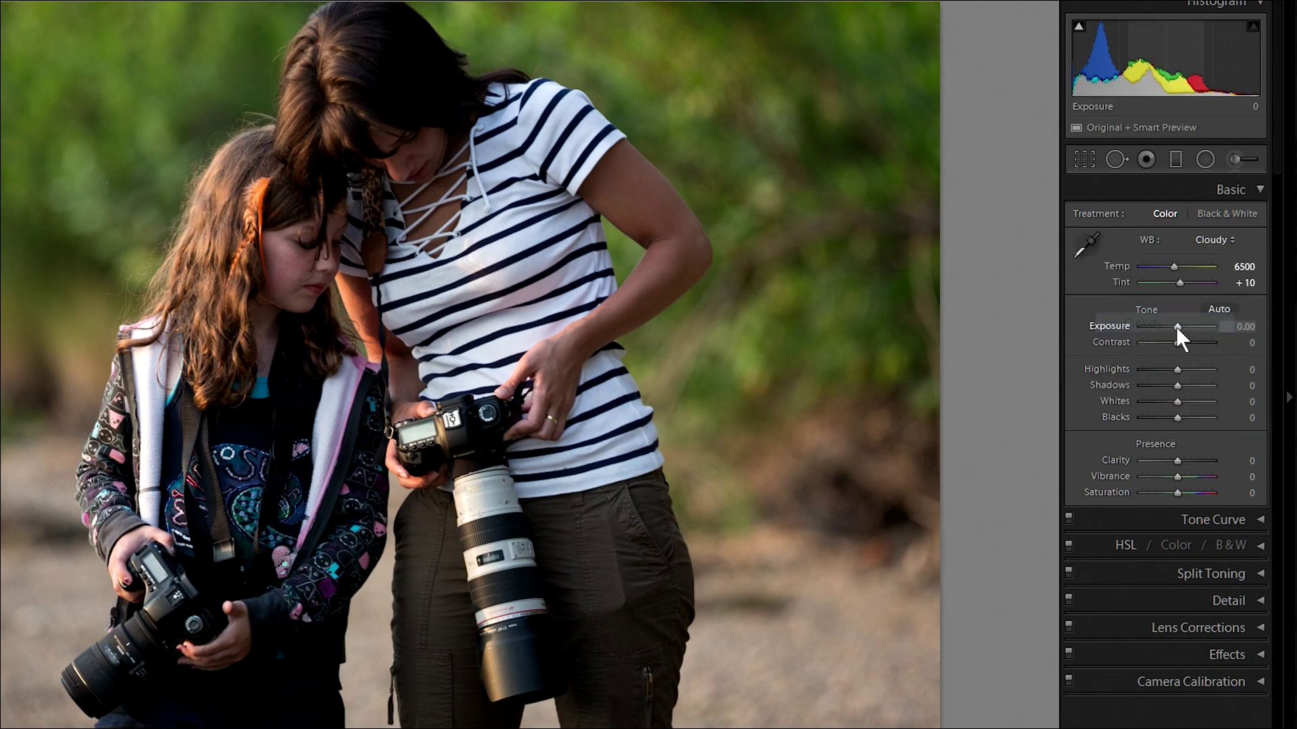
{"action": "left_click", "coordinate": [1213, 240]}
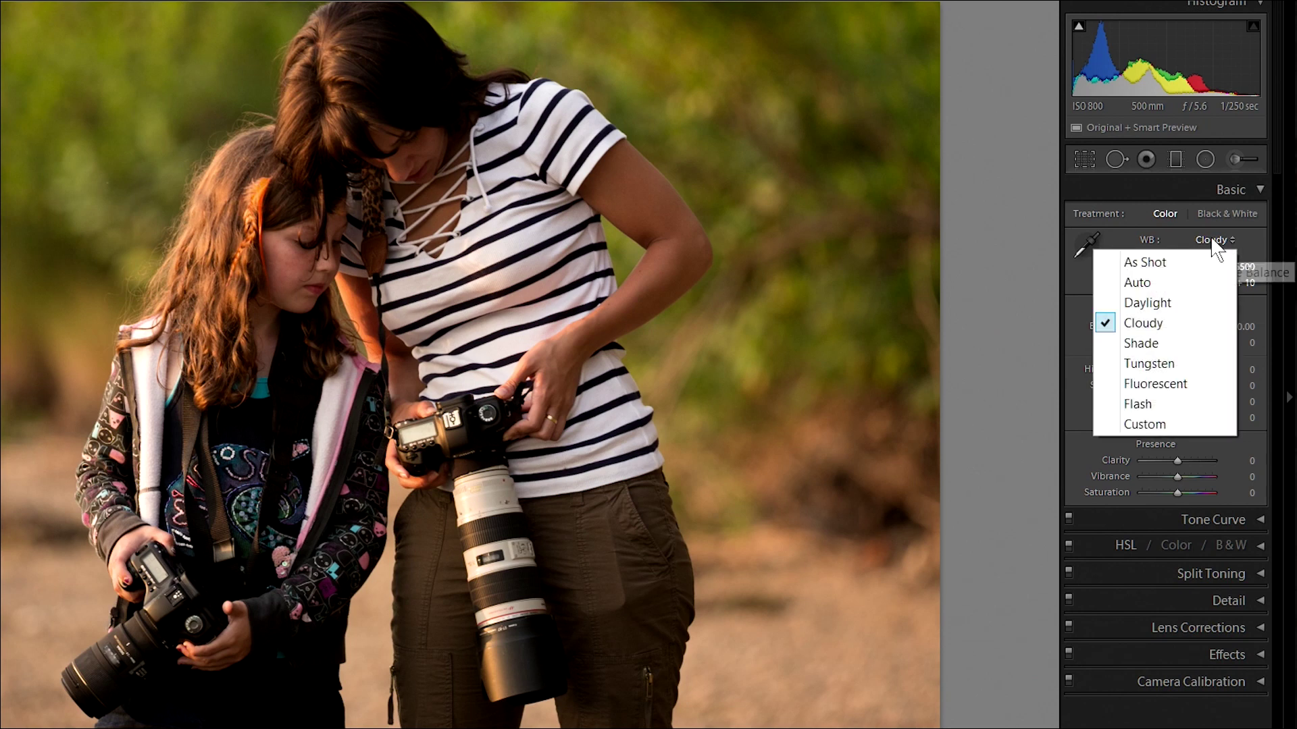
{"action": "left_click", "coordinate": [1183, 343]}
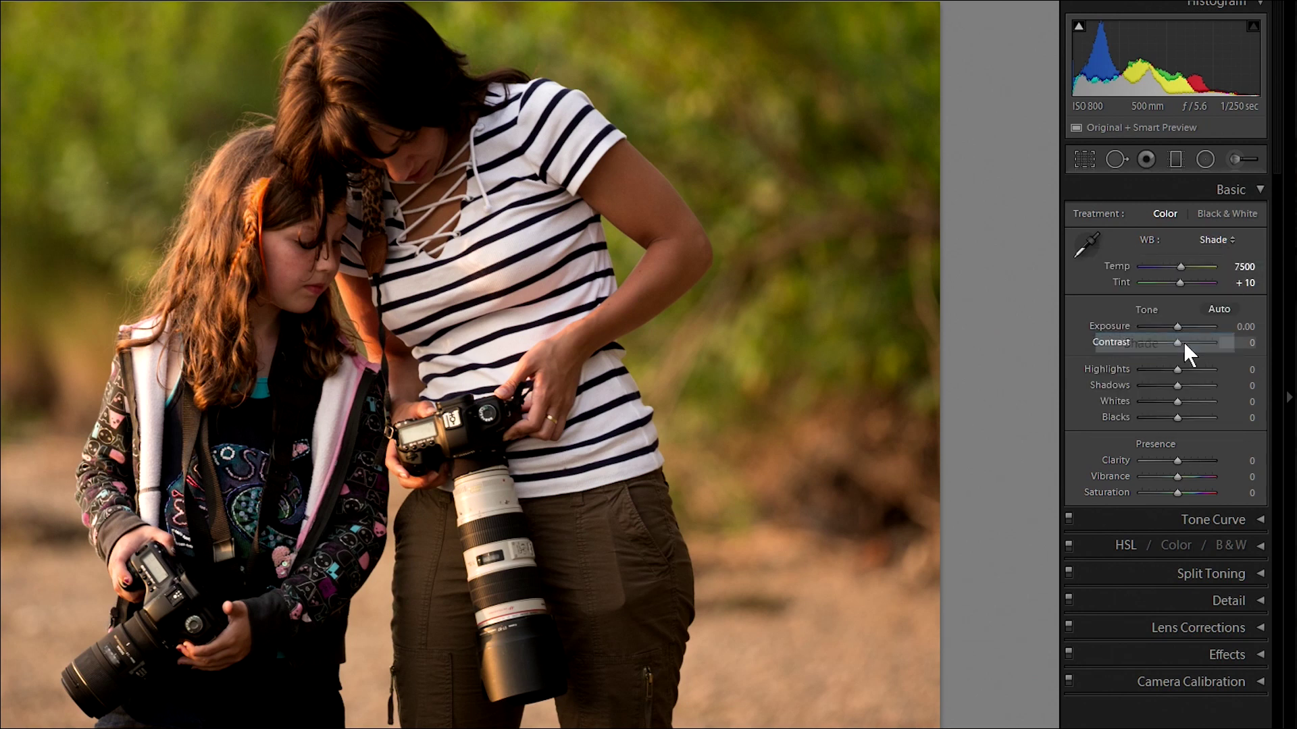
{"action": "left_click", "coordinate": [1209, 246]}
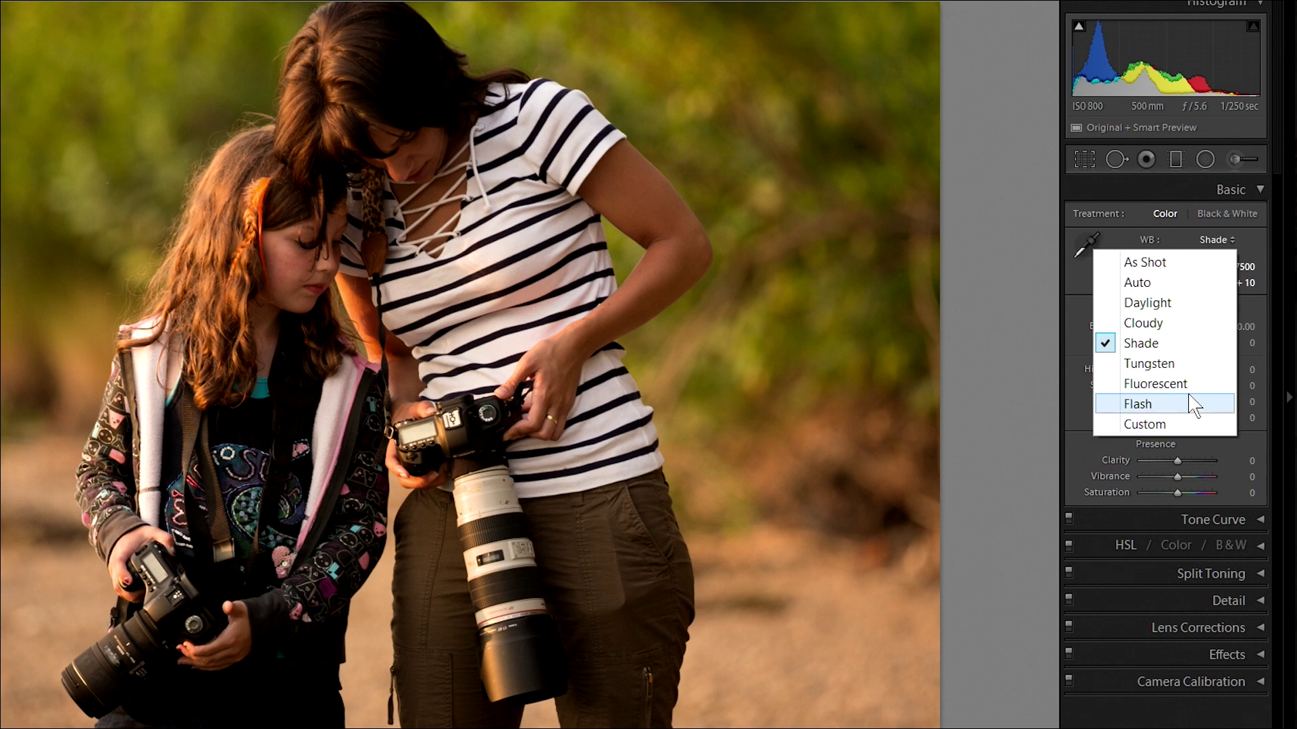
{"action": "left_click", "coordinate": [1184, 303]}
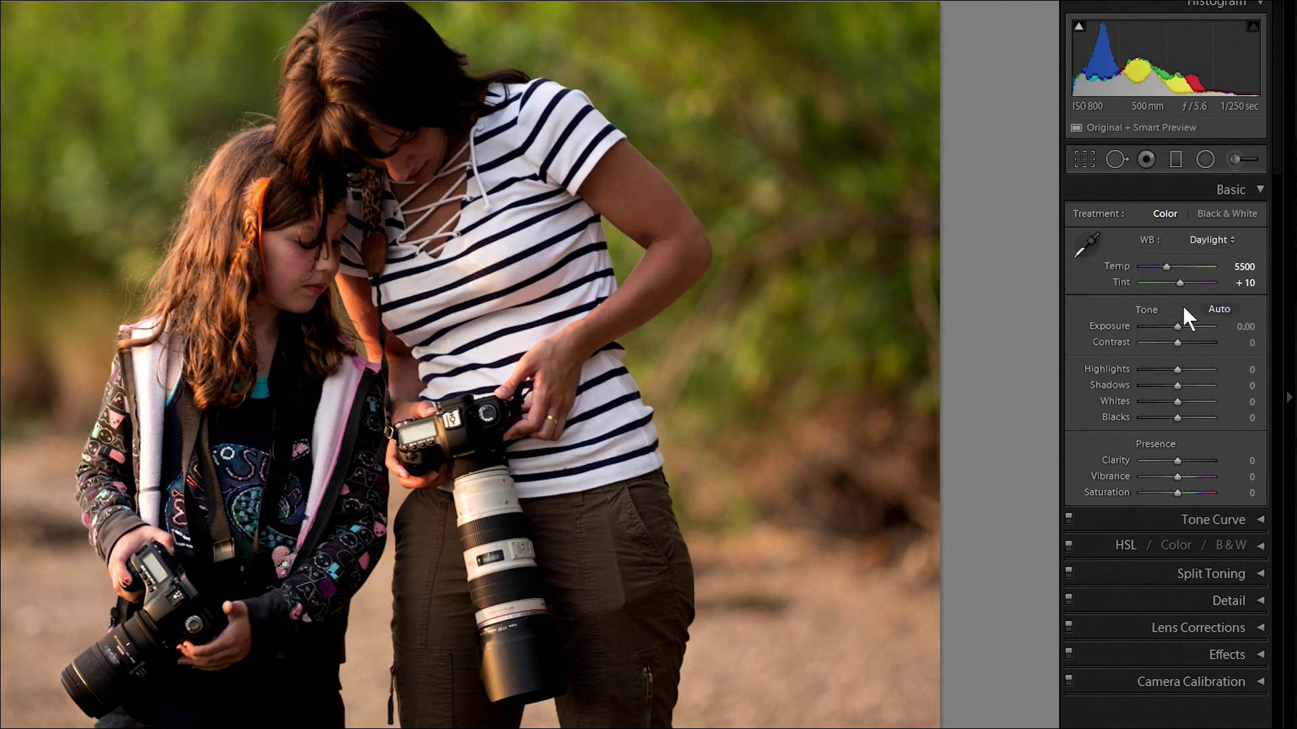
{"action": "left_click", "coordinate": [1217, 239]}
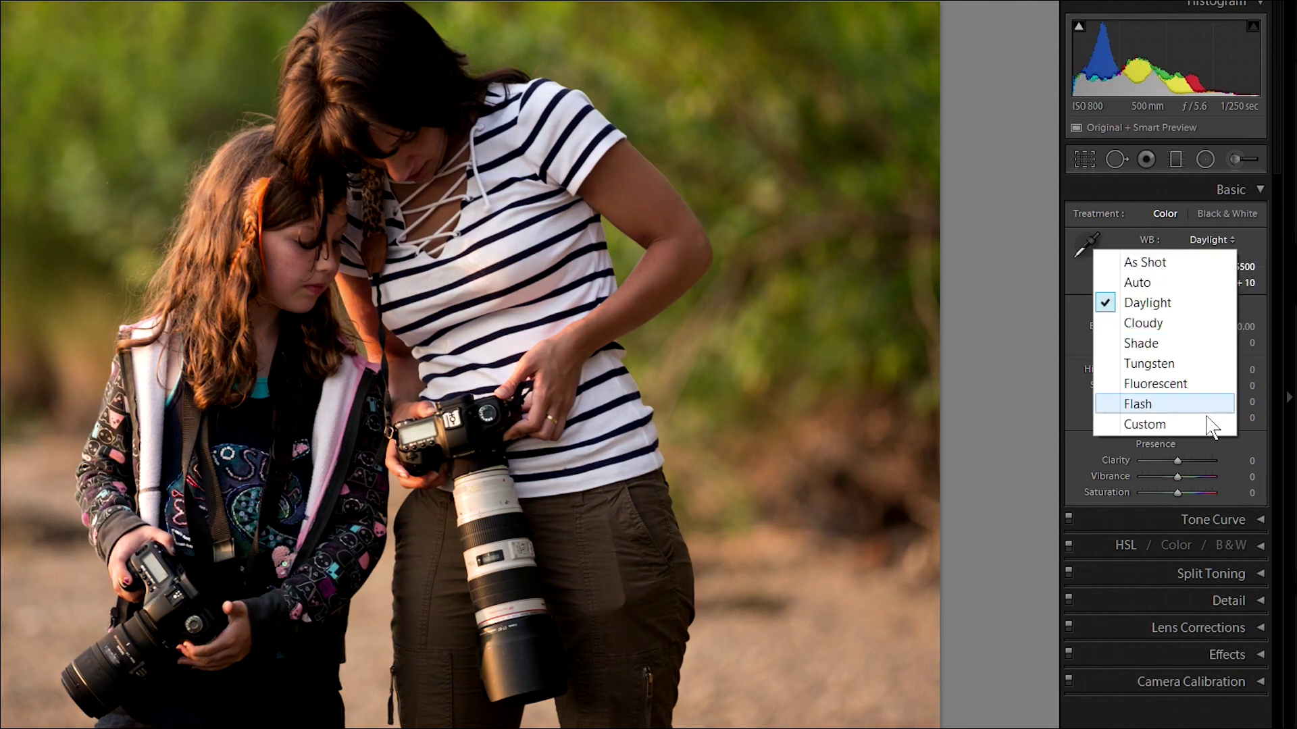
{"action": "left_click", "coordinate": [1225, 241]}
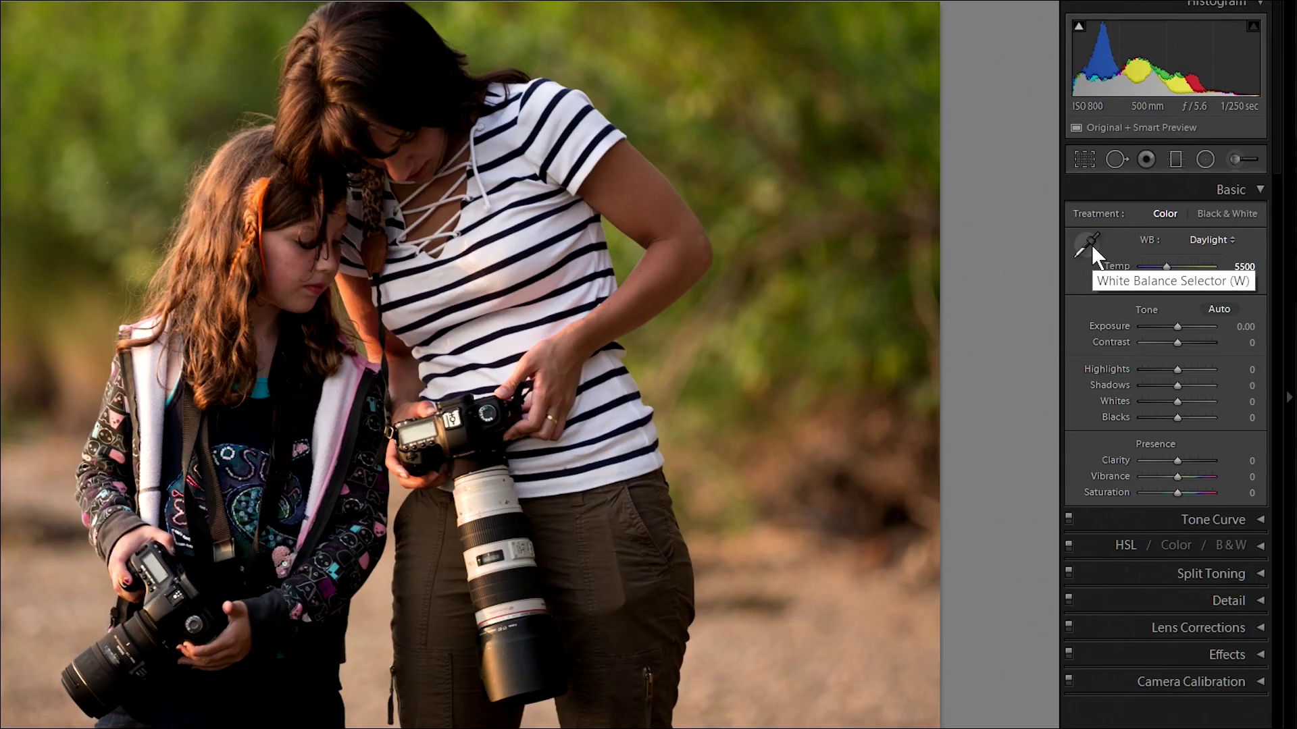
- Set the white balance from a neutral on the striped shirt, trying a temperature of 15726 and settling on 6000 with tint −9
{"action": "left_click", "coordinate": [1084, 246]}
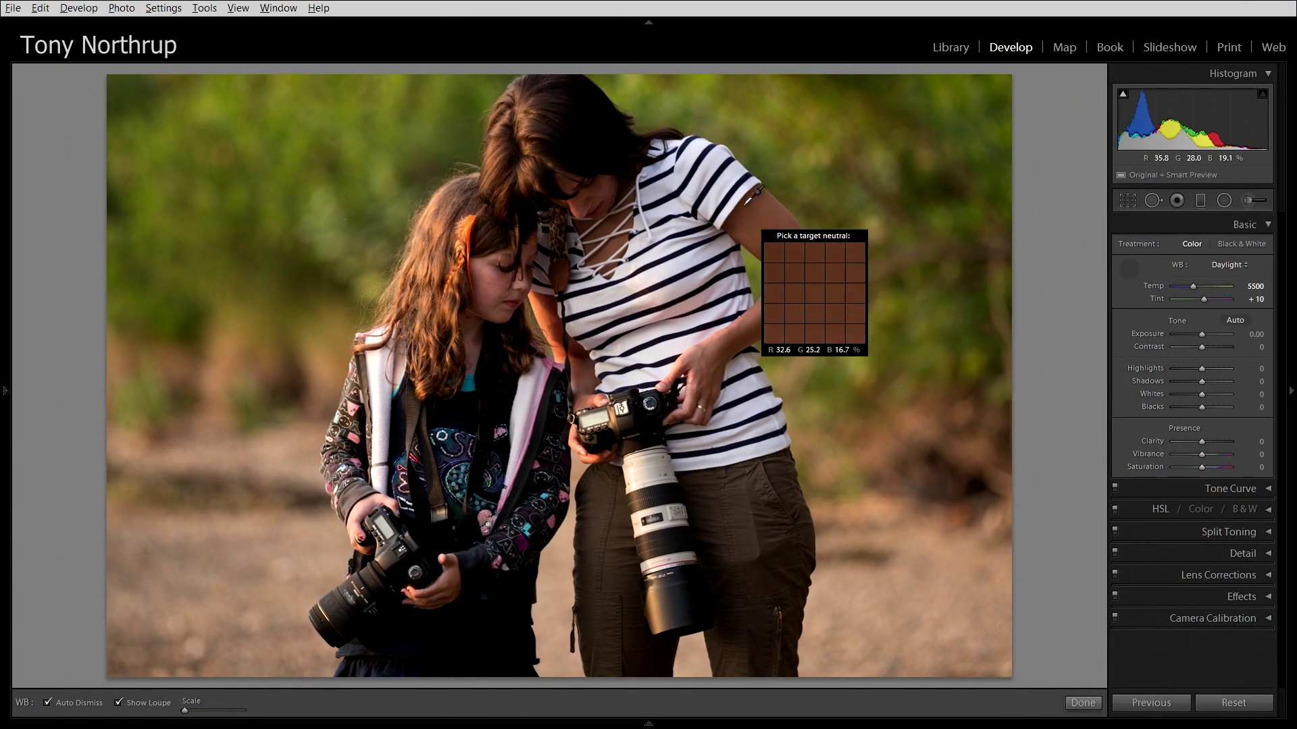
{"action": "left_click", "coordinate": [653, 192]}
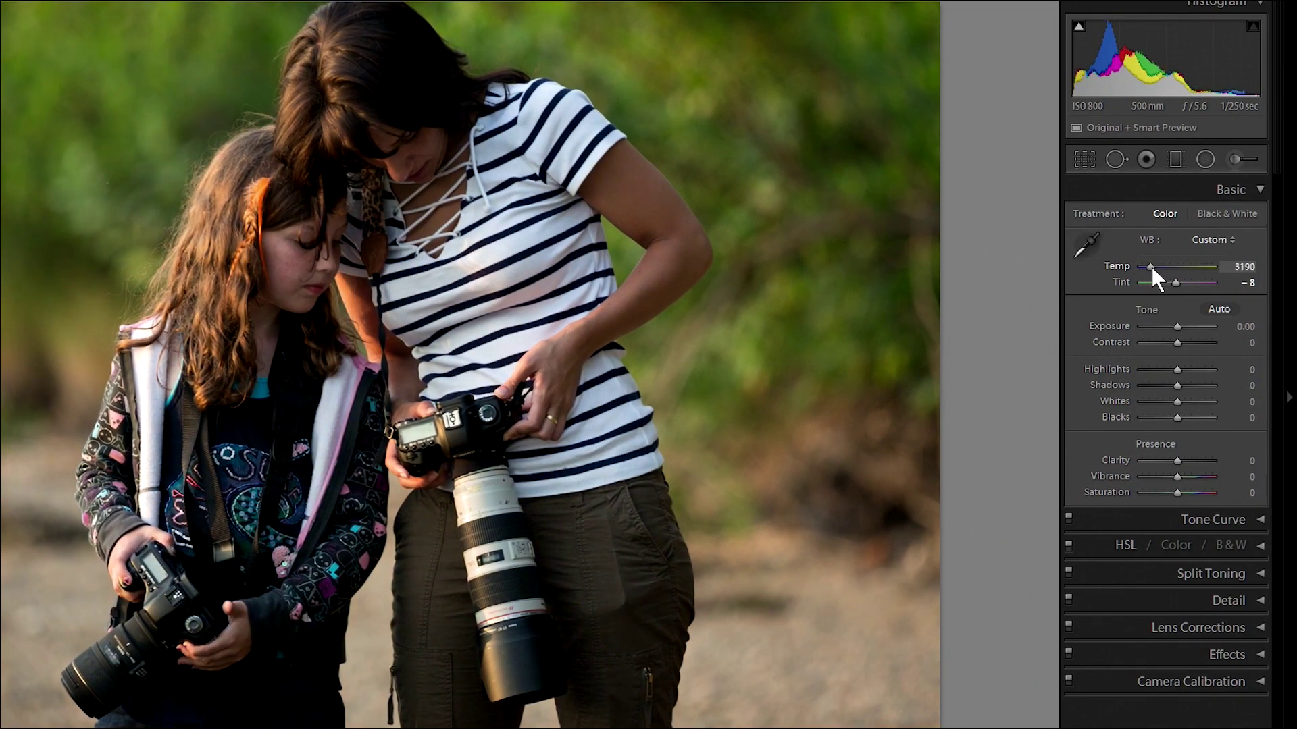
{"action": "left_click_drag", "start_coordinate": [1152, 266], "coordinate": [1203, 273]}
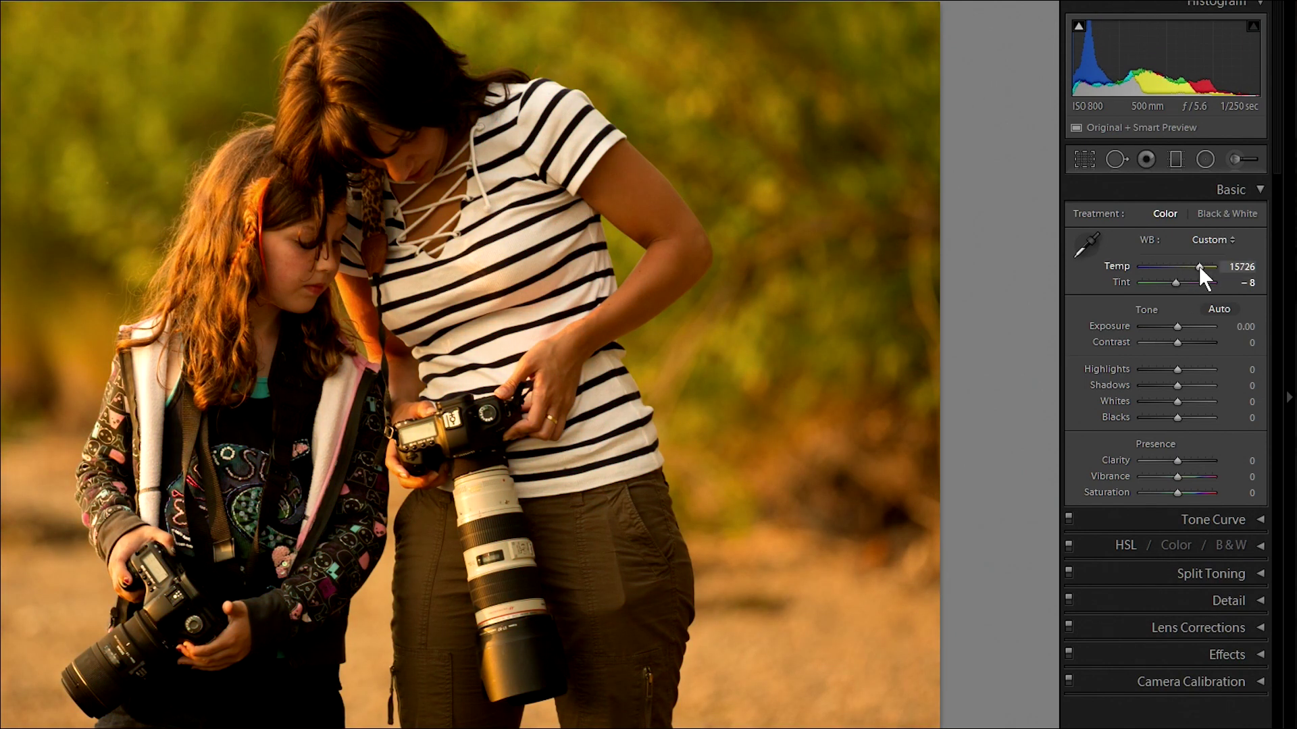
{"action": "left_click_drag", "start_coordinate": [1198, 266], "coordinate": [1170, 307]}
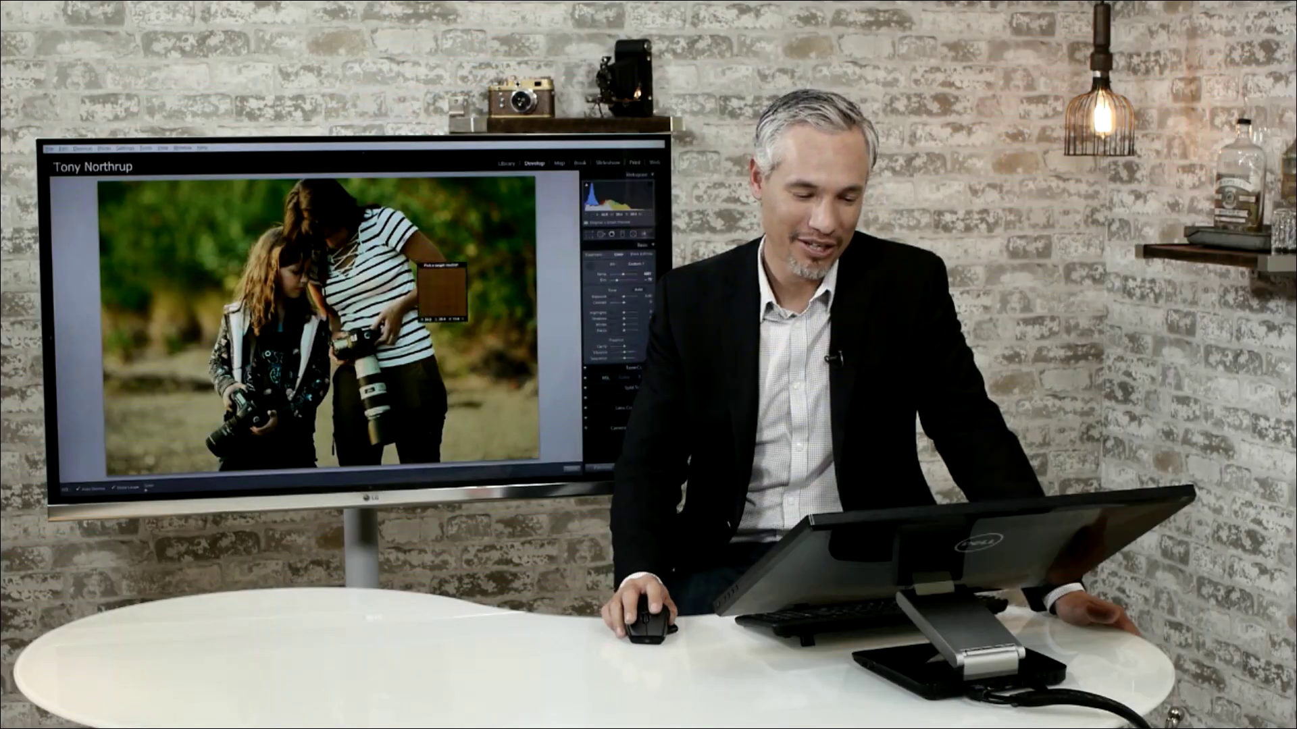
{"action": "left_click", "coordinate": [373, 235]}
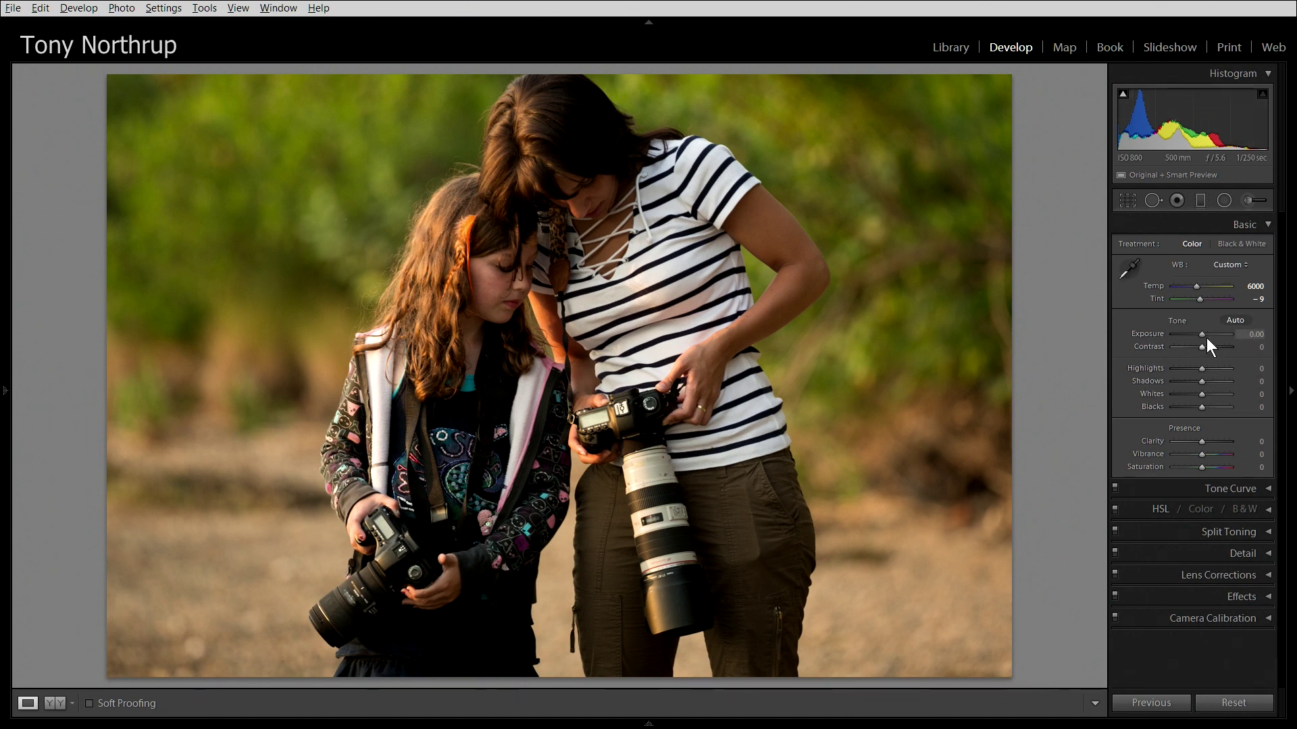
- Apply Auto tone to the photo of the two photographers and raise its exposure to +2.26
{"action": "left_click", "coordinate": [1236, 319]}
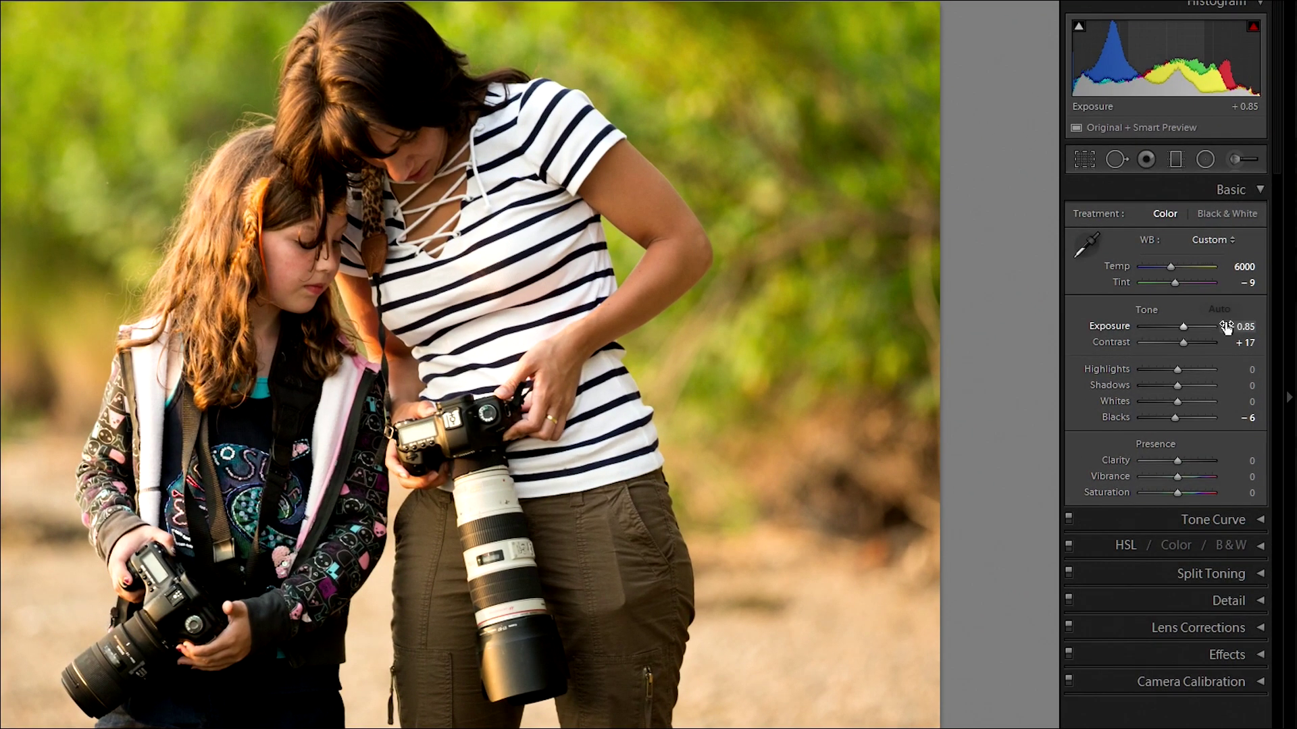
{"action": "left_click_drag", "start_coordinate": [1181, 327], "coordinate": [1211, 335]}
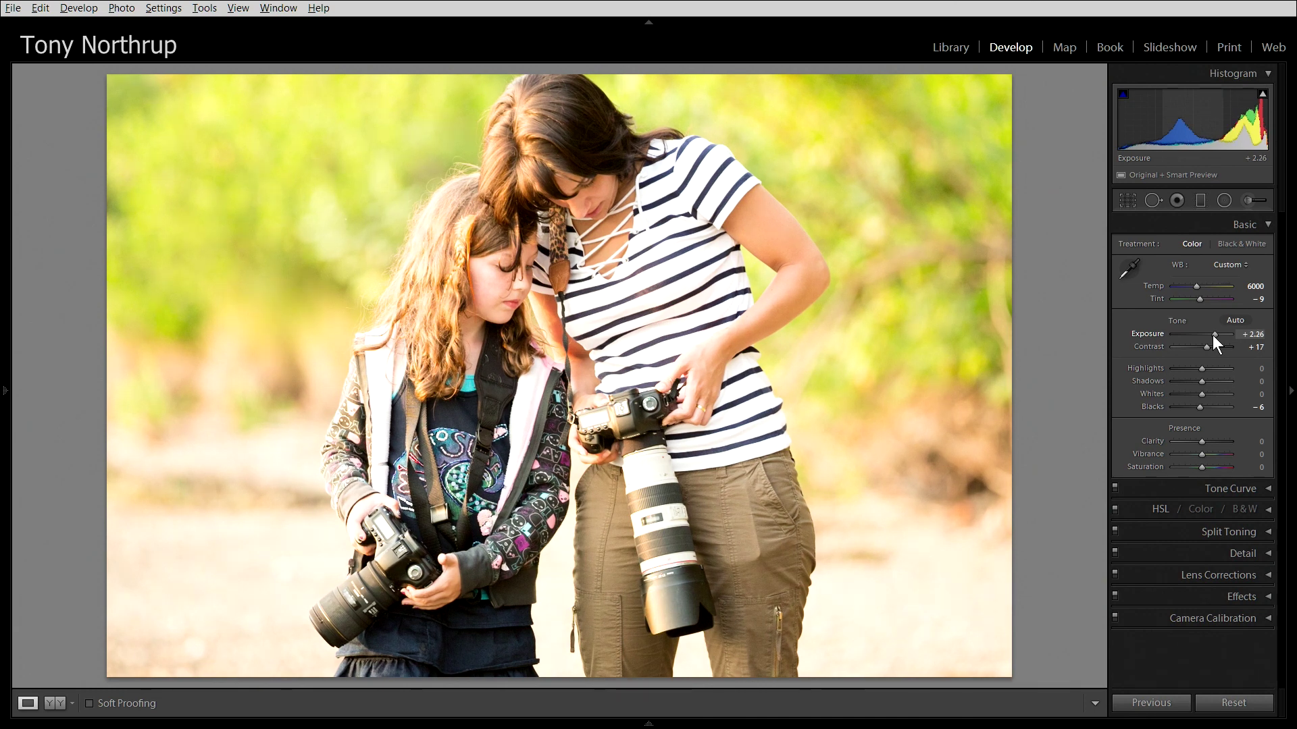
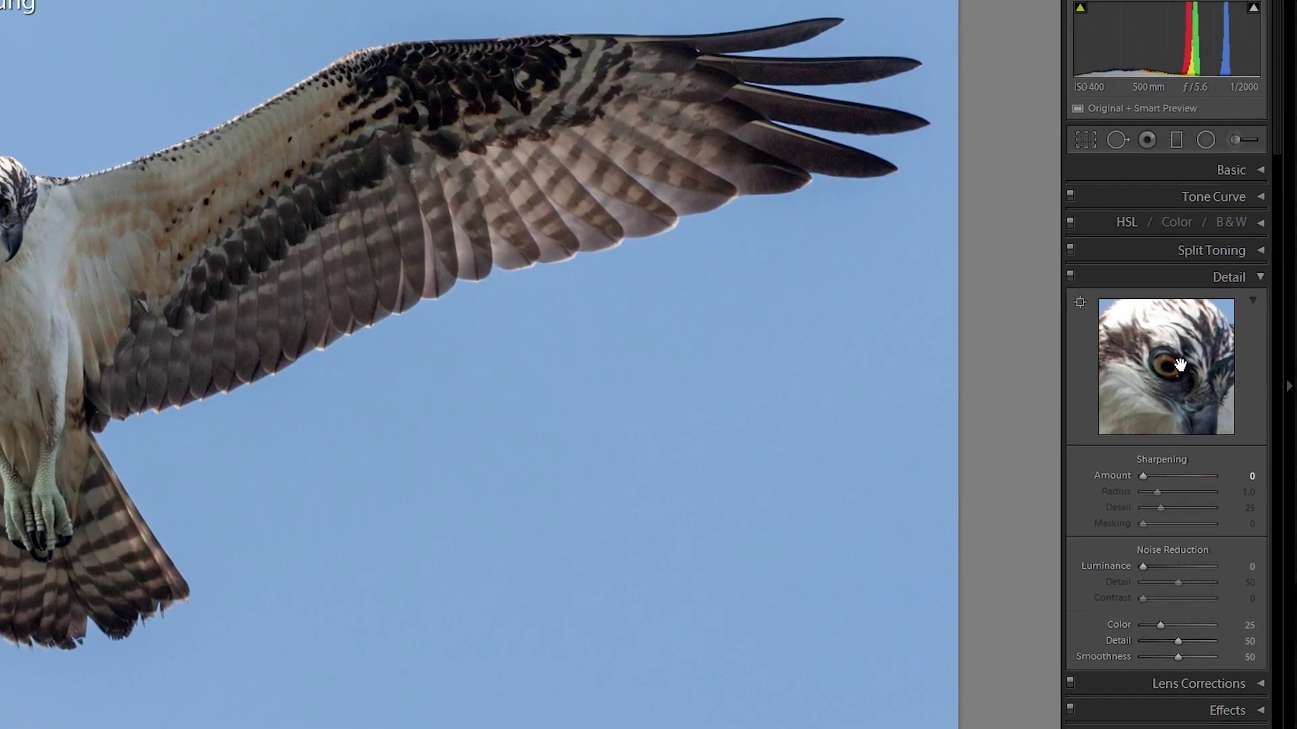
- Set the osprey photo's sharpening amount to 150, with the detail preview on the eye, and inspect the head up close
{"action": "left_click_drag", "start_coordinate": [1181, 365], "coordinate": [1188, 358]}
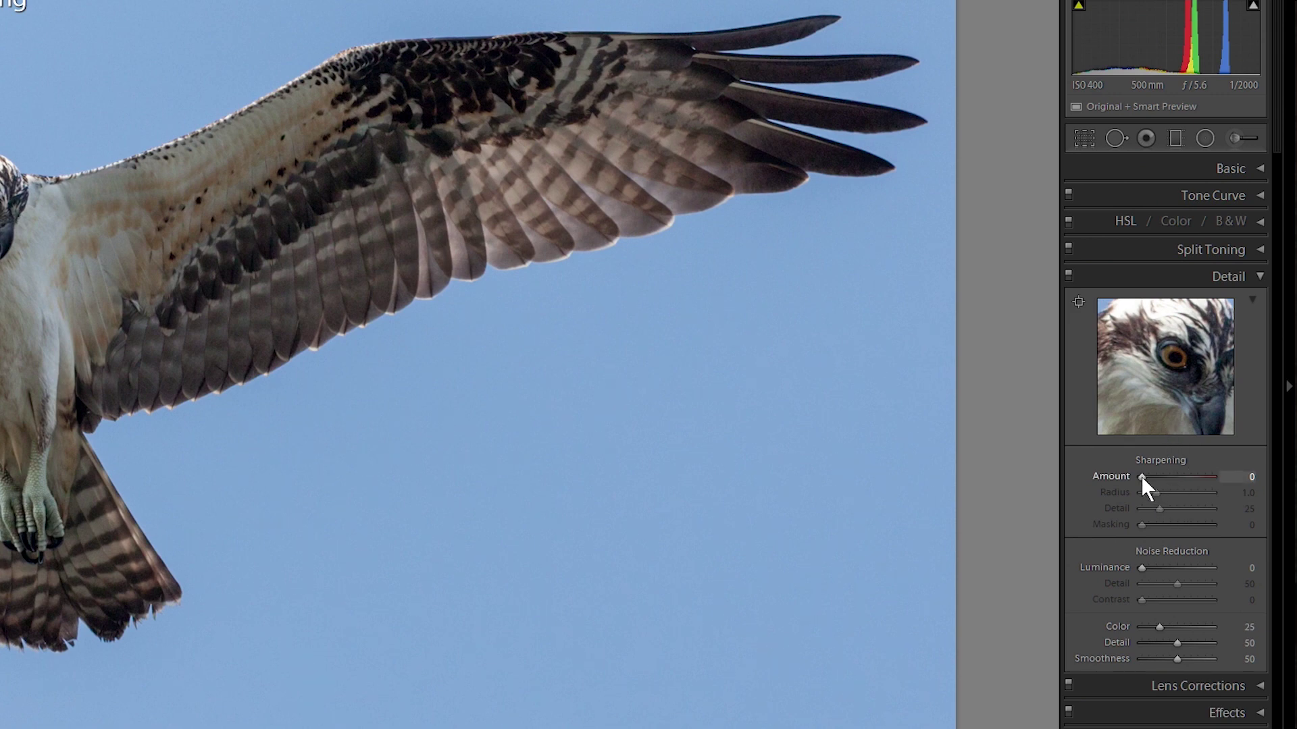
{"action": "left_click_drag", "start_coordinate": [1141, 477], "coordinate": [1209, 480]}
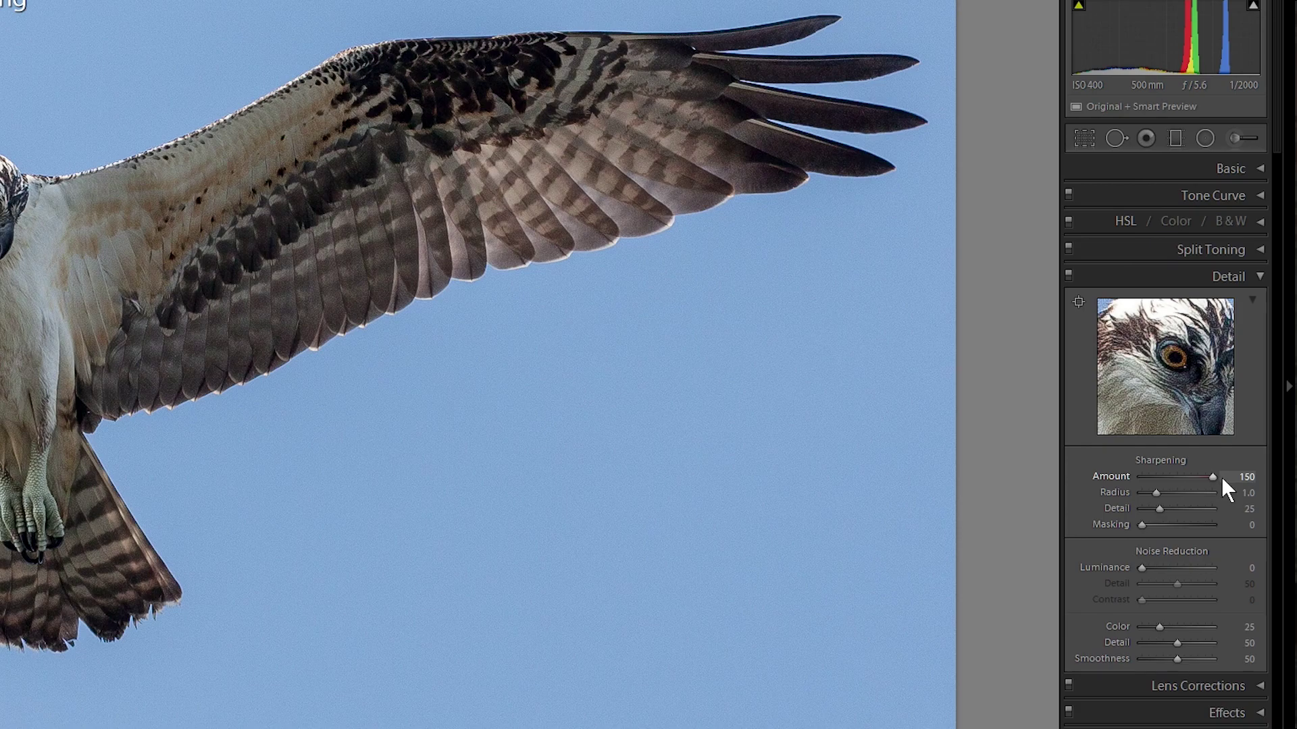
{"action": "left_click", "coordinate": [68, 233]}
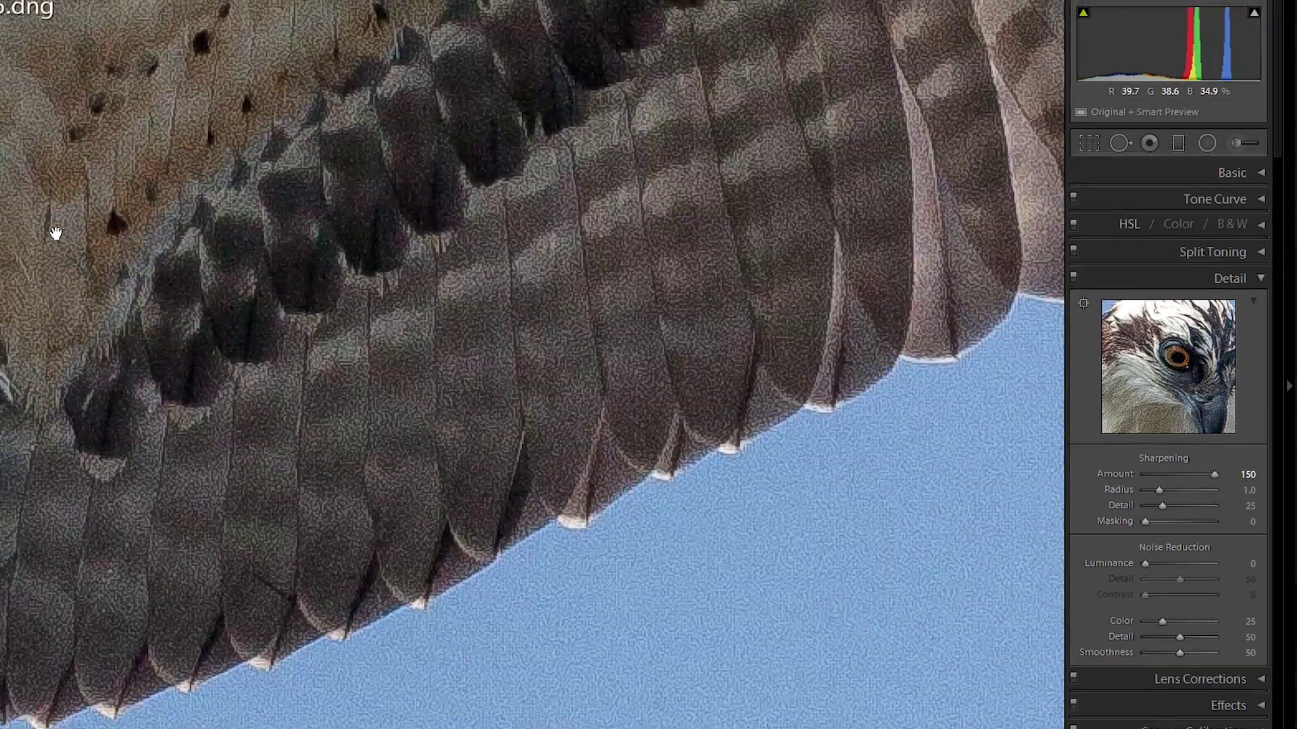
{"action": "left_click_drag", "start_coordinate": [52, 227], "coordinate": [821, 541]}
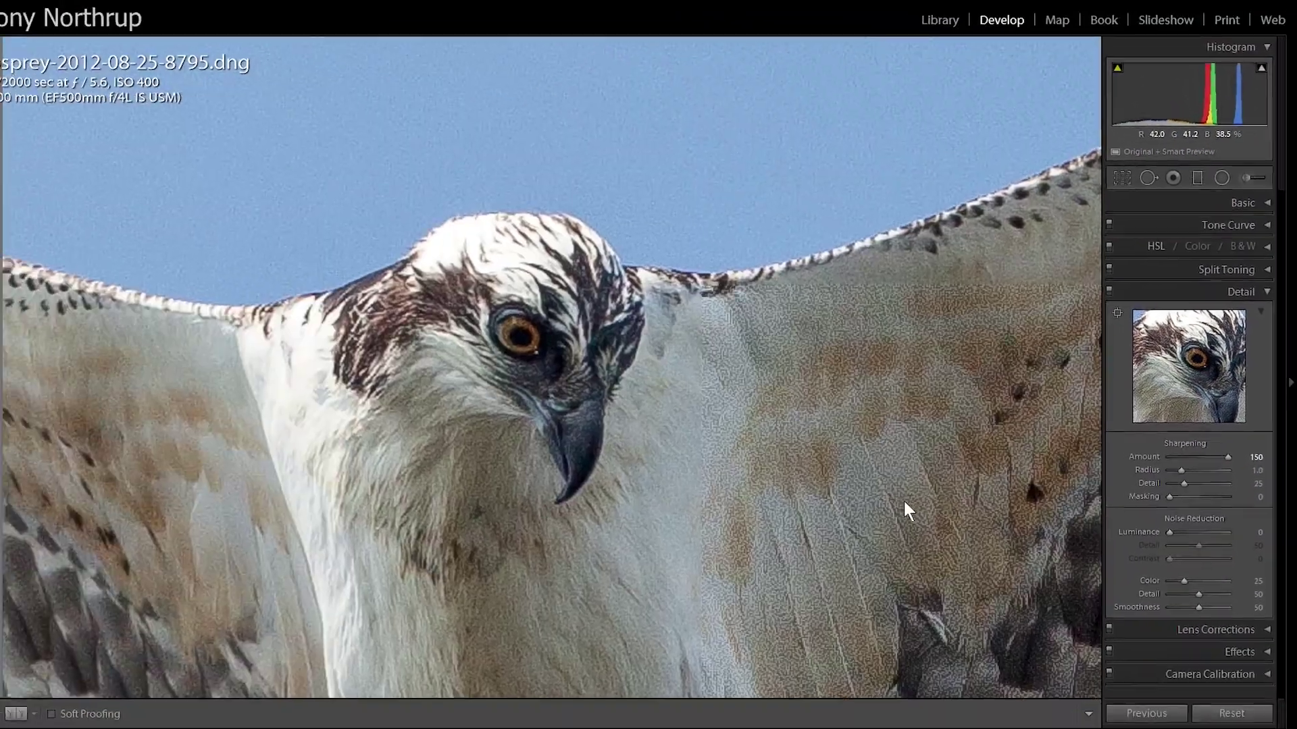
{"action": "left_click_drag", "start_coordinate": [518, 332], "coordinate": [522, 347]}
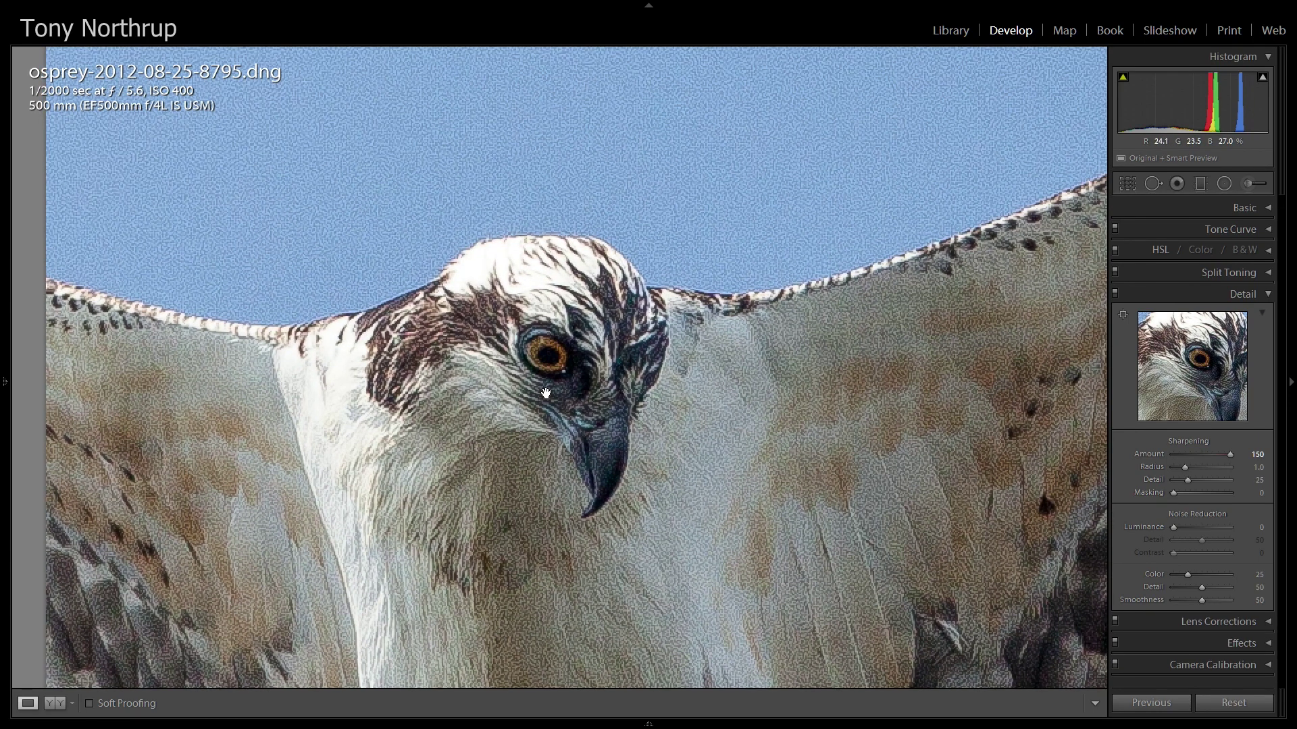
- Compare the osprey photo at sharpening amounts 0 and 150, inspecting the sky, head and feathers
{"action": "left_click_drag", "start_coordinate": [582, 284], "coordinate": [542, 450]}
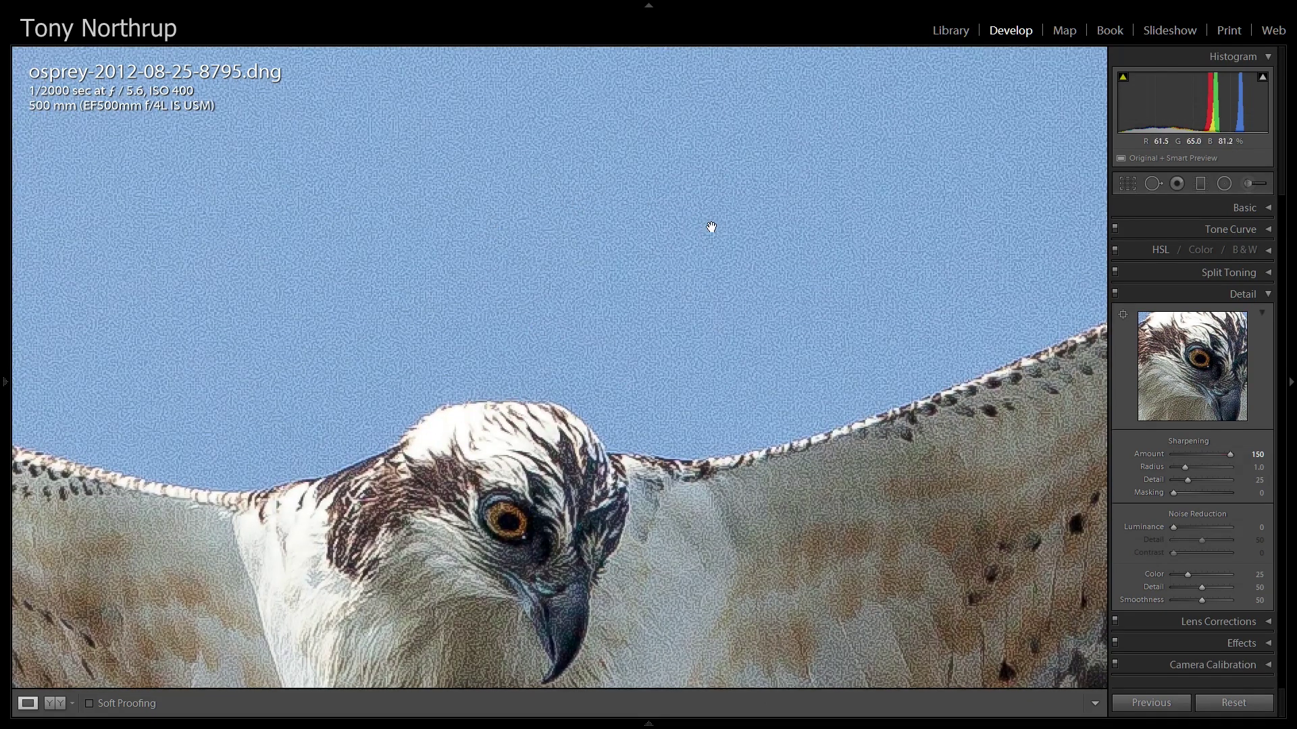
{"action": "left_click_drag", "start_coordinate": [1230, 455], "coordinate": [1158, 457]}
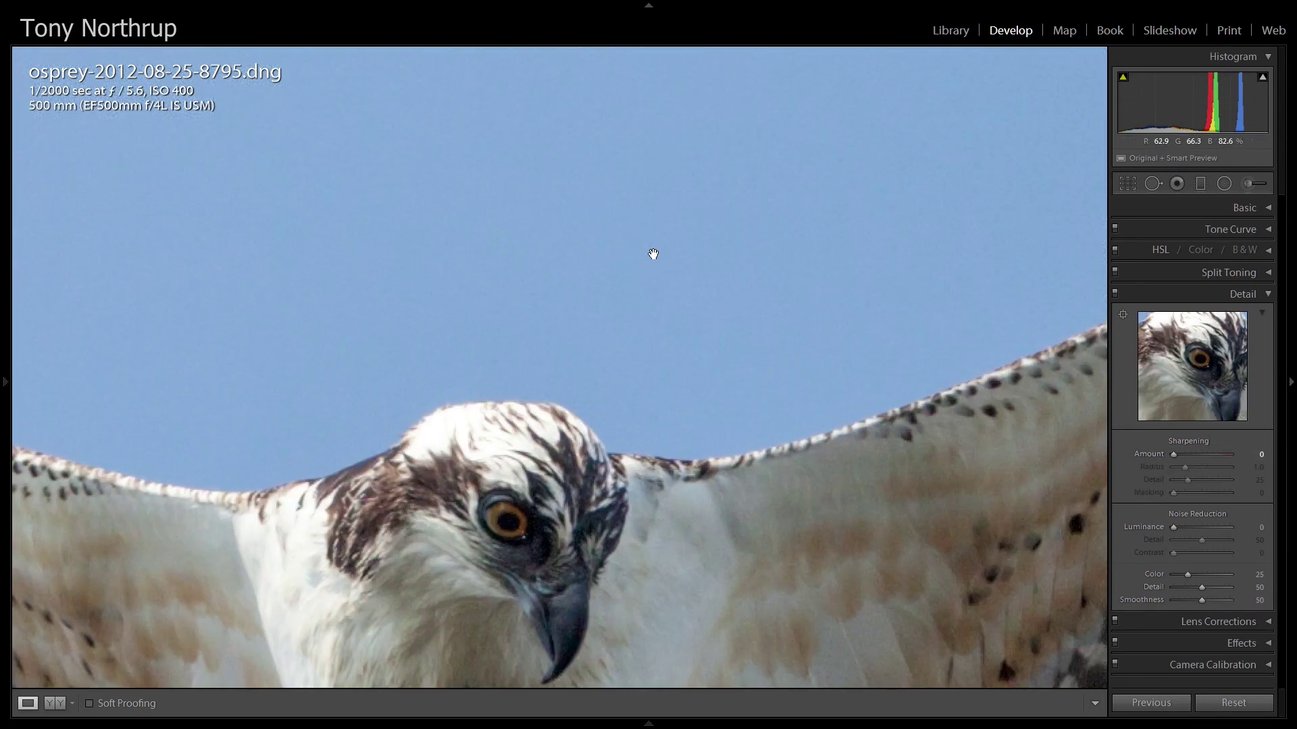
{"action": "left_click_drag", "start_coordinate": [1174, 455], "coordinate": [1246, 453]}
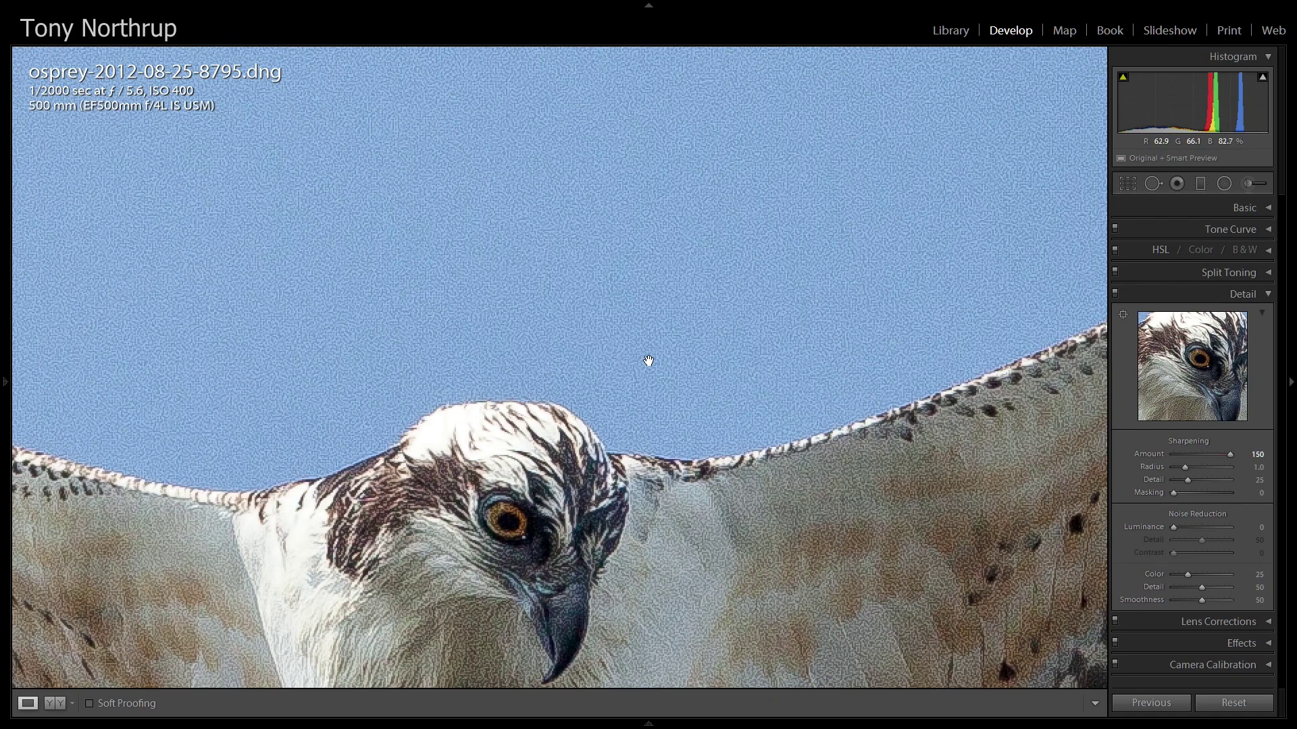
{"action": "left_click_drag", "start_coordinate": [562, 456], "coordinate": [642, 275]}
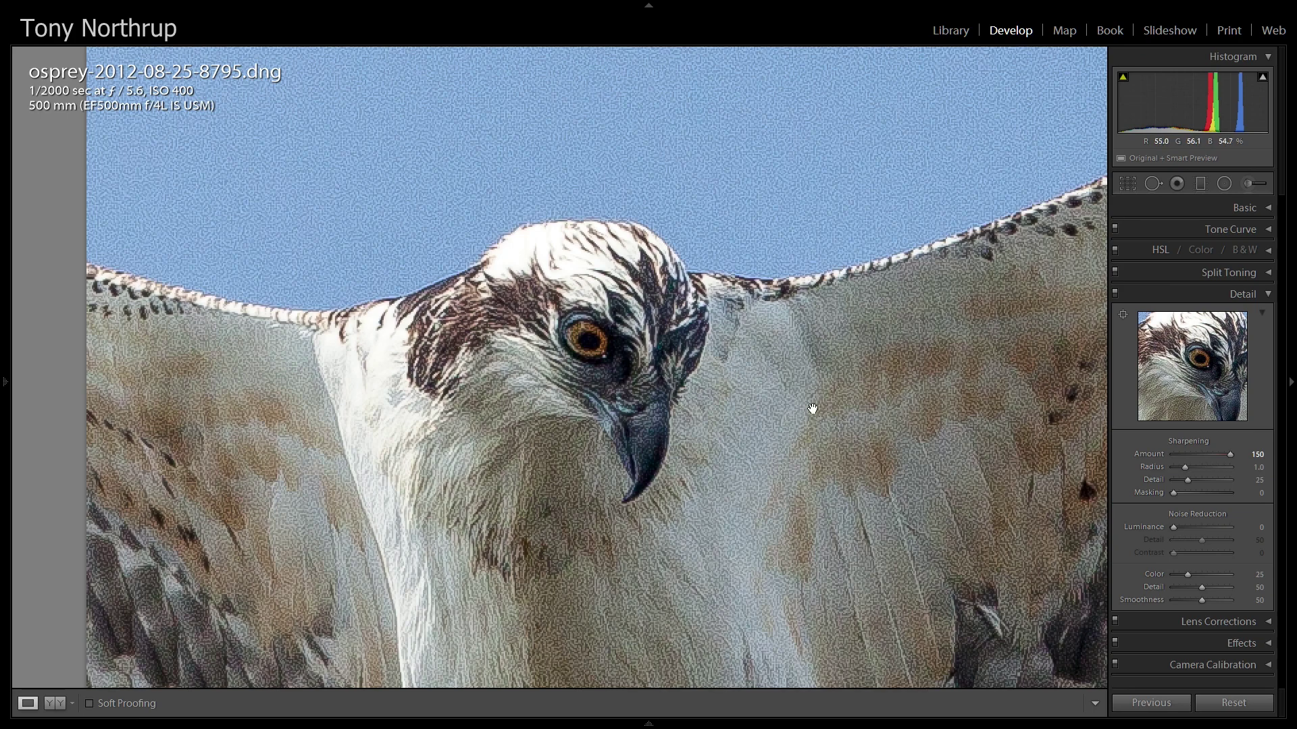
{"action": "left_click_drag", "start_coordinate": [810, 408], "coordinate": [759, 281]}
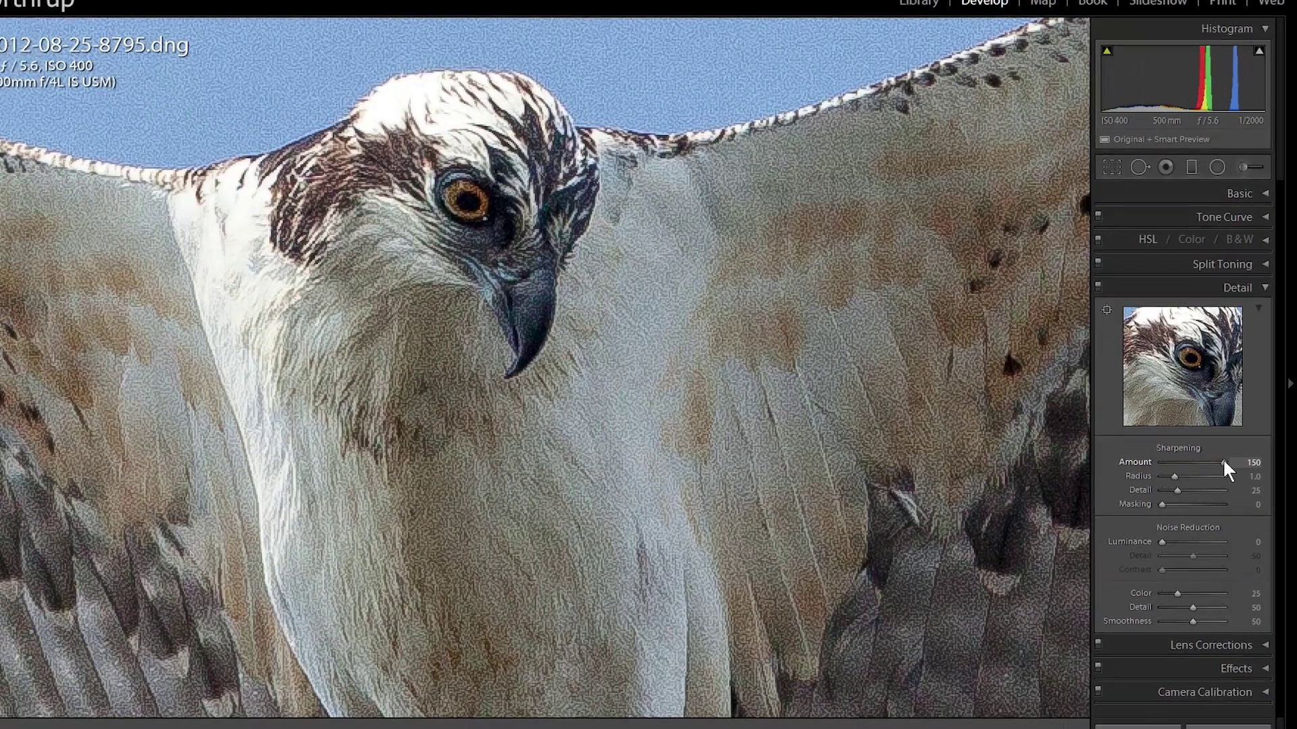
- Remove the osprey's sharpening, try an amount of 45, and settle on an amount of 25
{"action": "left_click_drag", "start_coordinate": [1223, 457], "coordinate": [1135, 475]}
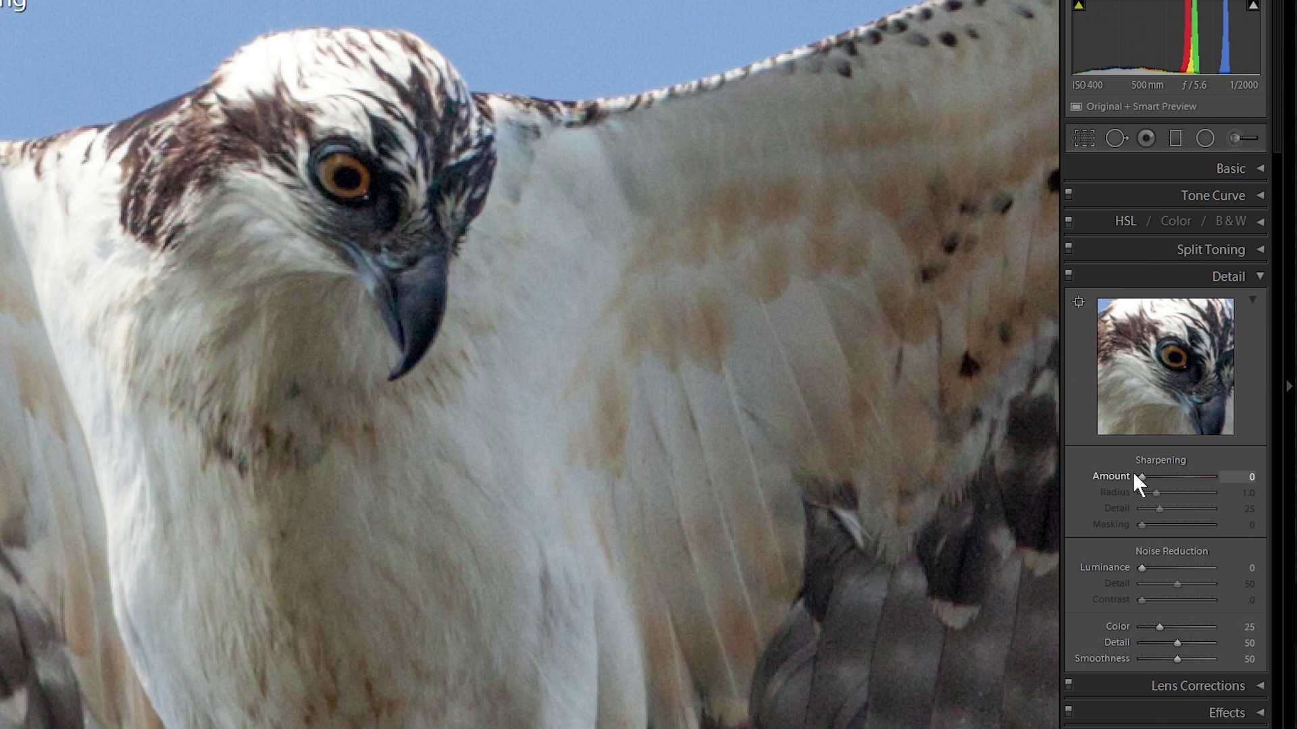
{"action": "left_click_drag", "start_coordinate": [1141, 477], "coordinate": [1147, 482]}
{"action": "left_click_drag", "start_coordinate": [1149, 481], "coordinate": [1166, 494]}
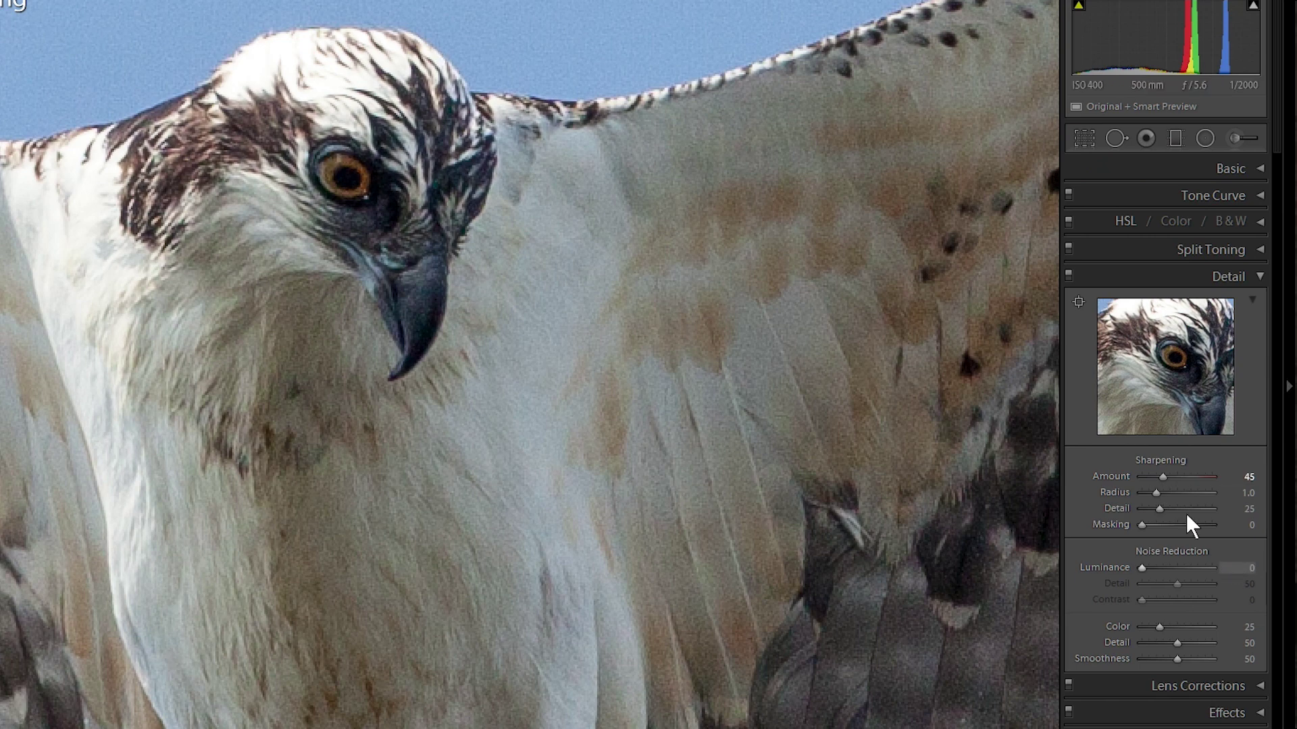
{"action": "mouse_move", "coordinate": [1163, 474]}
{"action": "left_mouse_down"}
{"action": "mouse_move", "coordinate": [1180, 480]}
{"action": "mouse_move", "coordinate": [1140, 477]}
{"action": "mouse_move", "coordinate": [1153, 477]}
{"action": "left_mouse_up"}
- Try a range of sharpening radius values on the osprey's head, including 0.5, and return the radius to 1.0
{"action": "left_click_drag", "start_coordinate": [328, 154], "coordinate": [363, 325]}
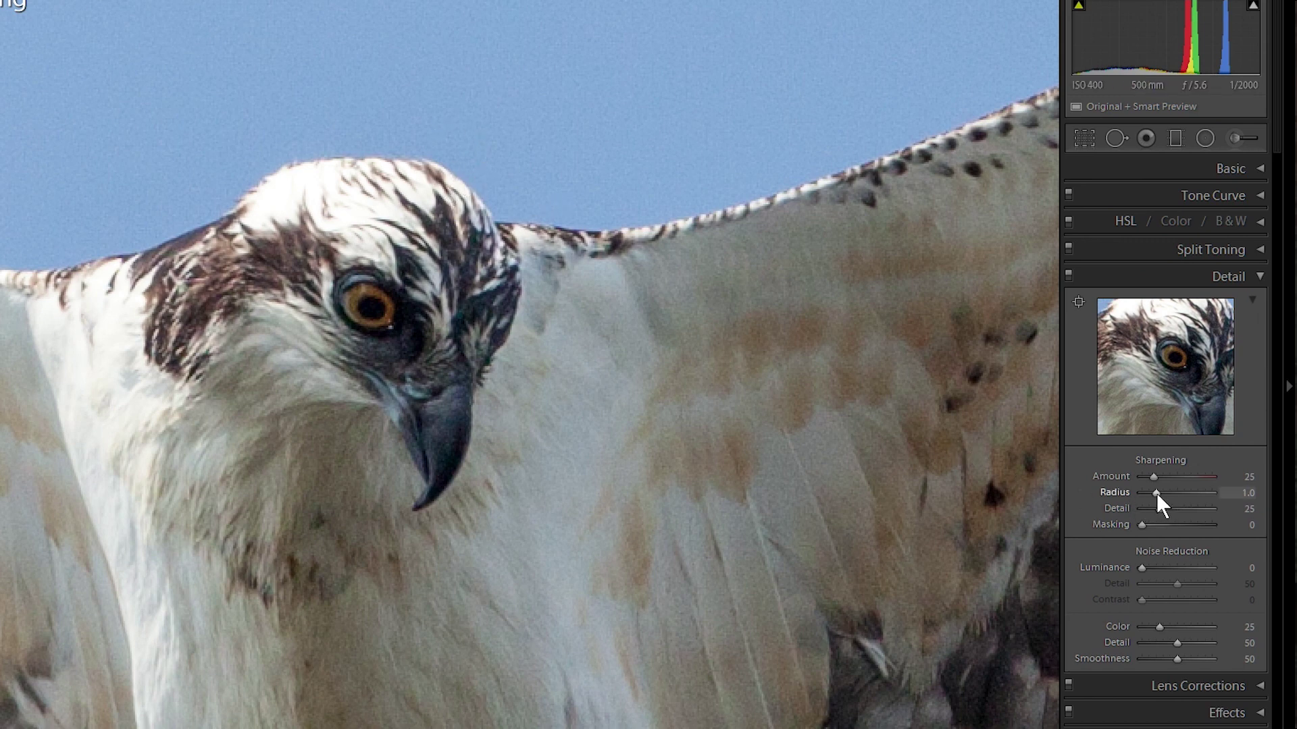
{"action": "left_click_drag", "start_coordinate": [1155, 493], "coordinate": [1133, 489]}
{"action": "left_click_drag", "start_coordinate": [1147, 495], "coordinate": [1197, 499]}
{"action": "left_click_drag", "start_coordinate": [1210, 492], "coordinate": [1177, 489]}
{"action": "mouse_move", "coordinate": [1173, 500]}
{"action": "left_mouse_down"}
{"action": "mouse_move", "coordinate": [1215, 512]}
{"action": "mouse_move", "coordinate": [1201, 494]}
{"action": "mouse_move", "coordinate": [1159, 494]}
{"action": "left_mouse_up"}
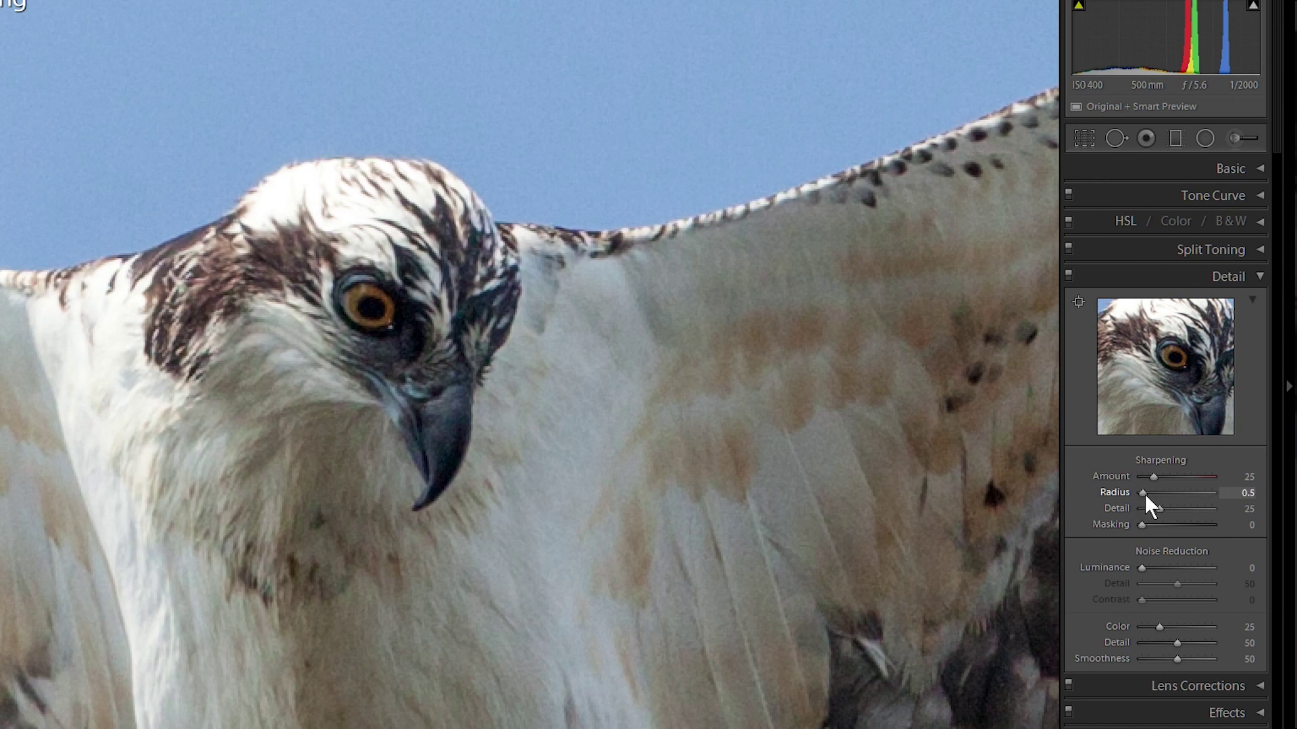
{"action": "left_click_drag", "start_coordinate": [1153, 497], "coordinate": [1157, 500]}
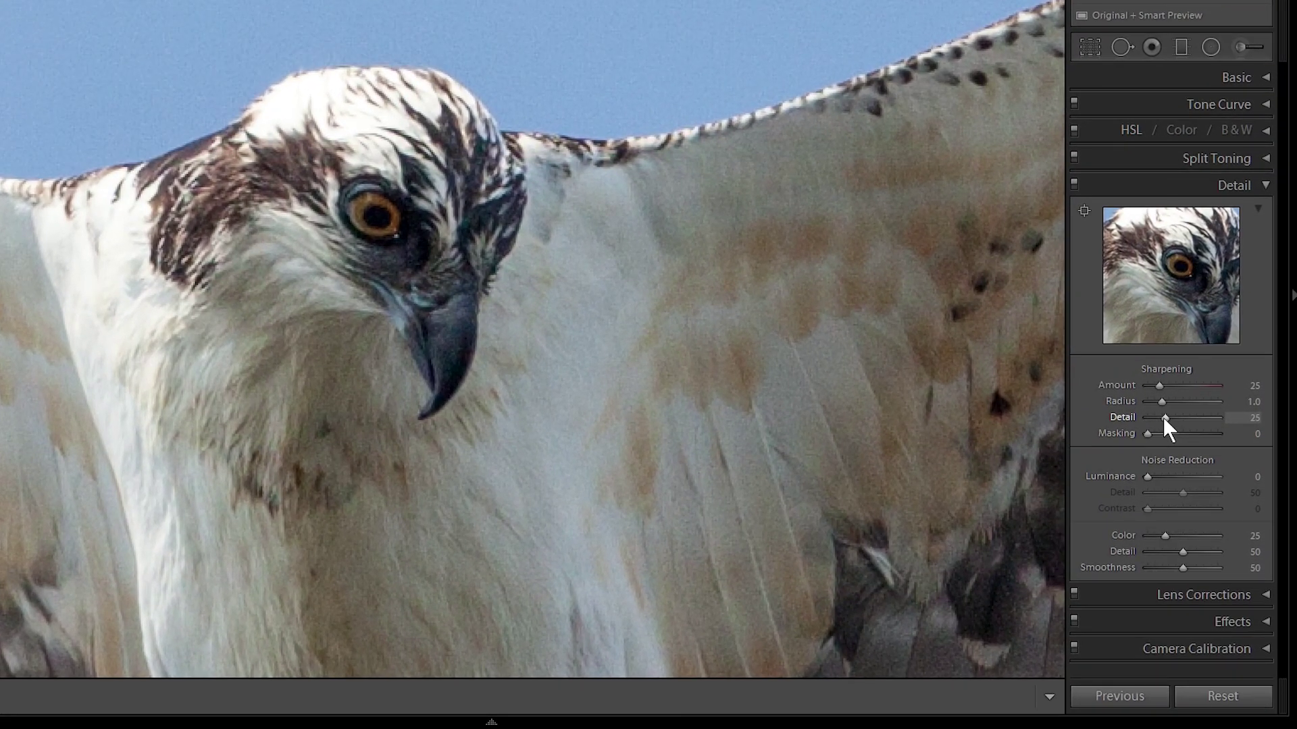
- Try lower sharpening detail and a value of 100 on the osprey, then restore the detail to 25
{"action": "left_click_drag", "start_coordinate": [1165, 417], "coordinate": [1152, 417]}
{"action": "left_click_drag", "start_coordinate": [1185, 422], "coordinate": [1225, 432]}
{"action": "left_click_drag", "start_coordinate": [1030, 329], "coordinate": [1027, 391]}
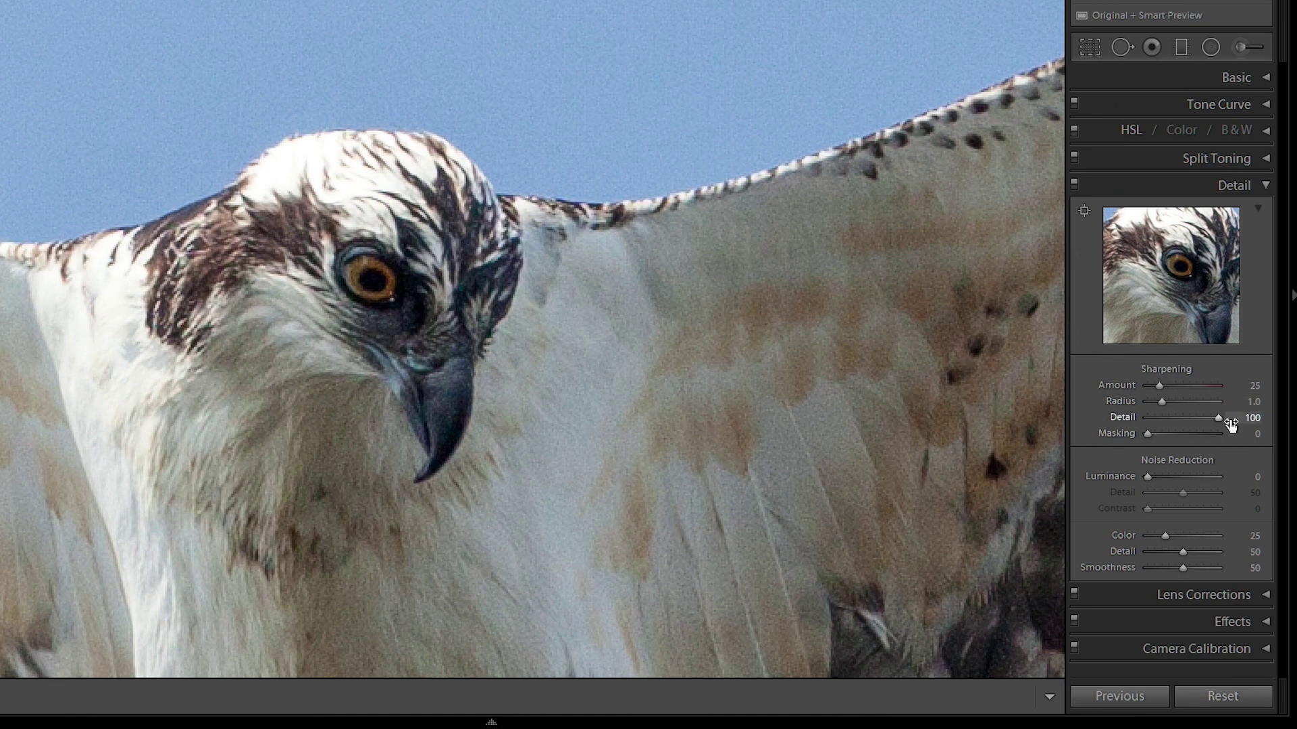
{"action": "left_click_drag", "start_coordinate": [1219, 420], "coordinate": [1162, 419]}
{"action": "left_click_drag", "start_coordinate": [1168, 420], "coordinate": [1167, 419]}
{"action": "mouse_move", "coordinate": [1163, 417]}
{"action": "left_mouse_down"}
{"action": "mouse_move", "coordinate": [1194, 423]}
{"action": "mouse_move", "coordinate": [1154, 416]}
{"action": "mouse_move", "coordinate": [1165, 420]}
{"action": "left_mouse_up"}
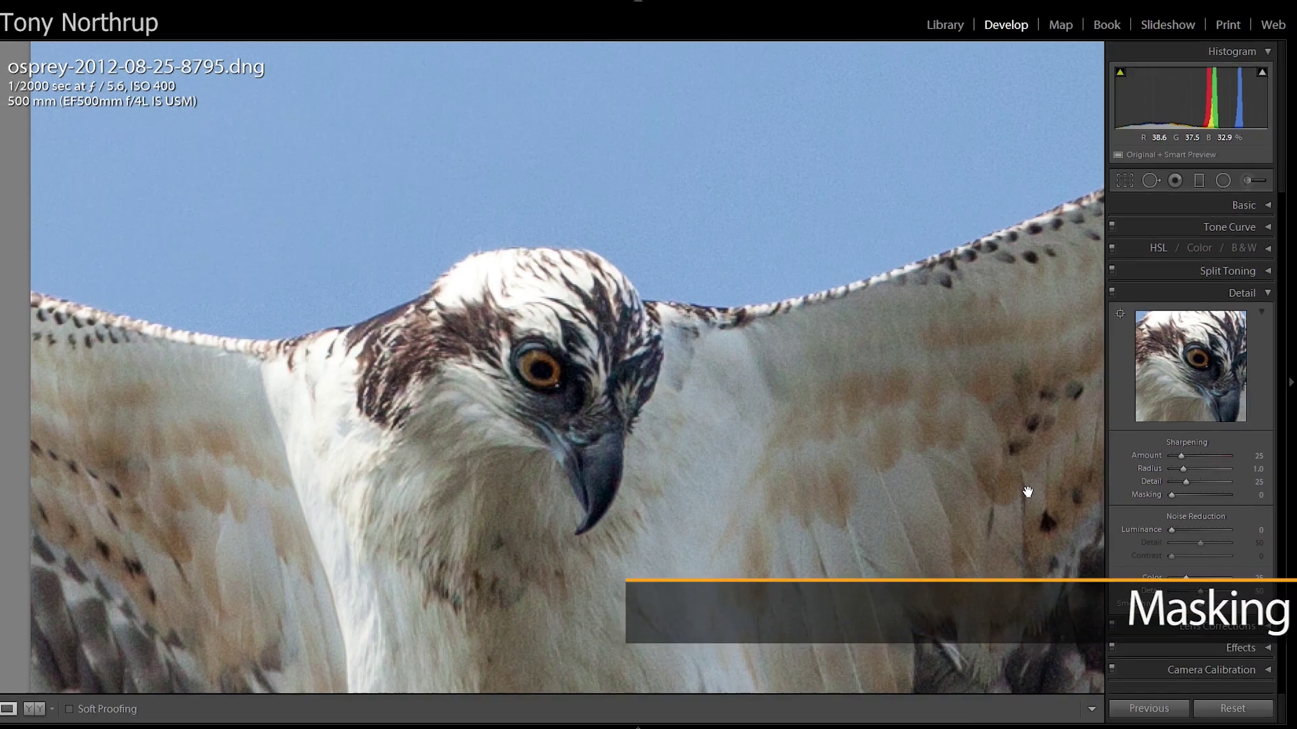
- Preview the sharpening mask on the close-up of the osprey's head, leaving masking at 0
{"action": "key", "text": "alt"}
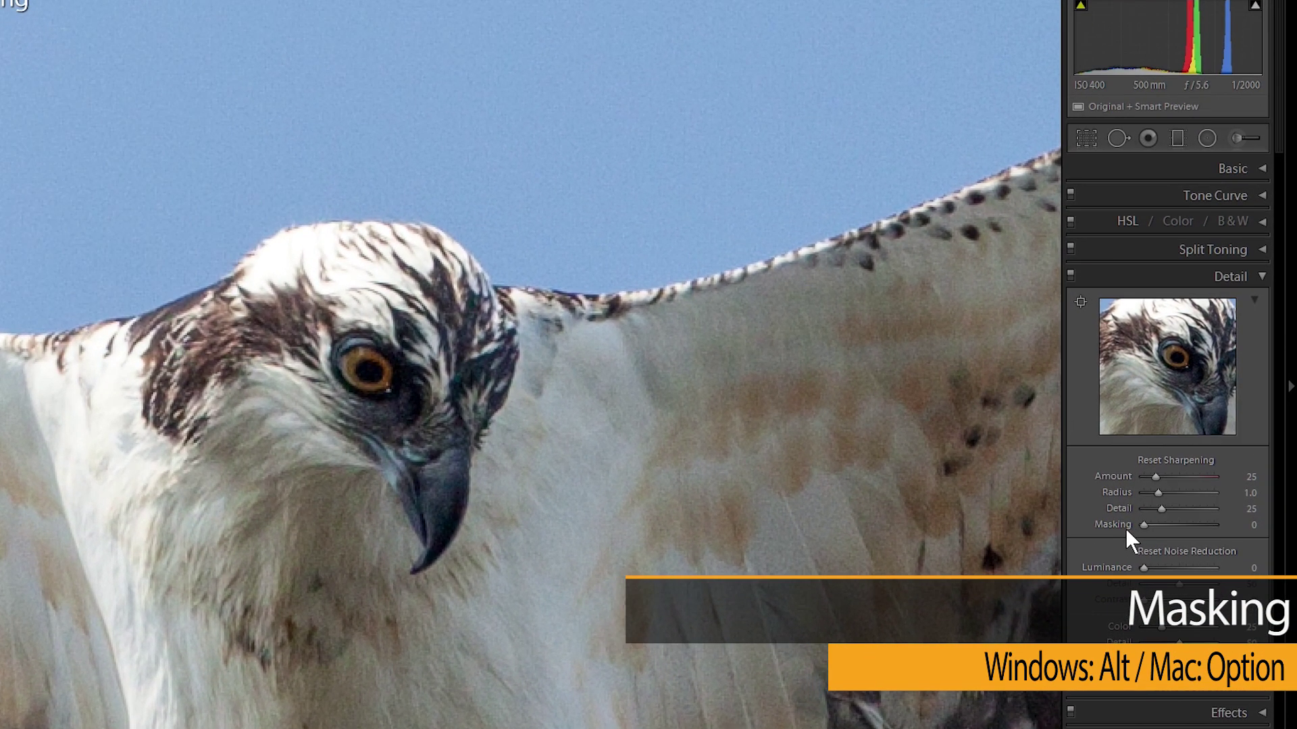
{"action": "left_click", "coordinate": [1143, 525], "text": "alt"}
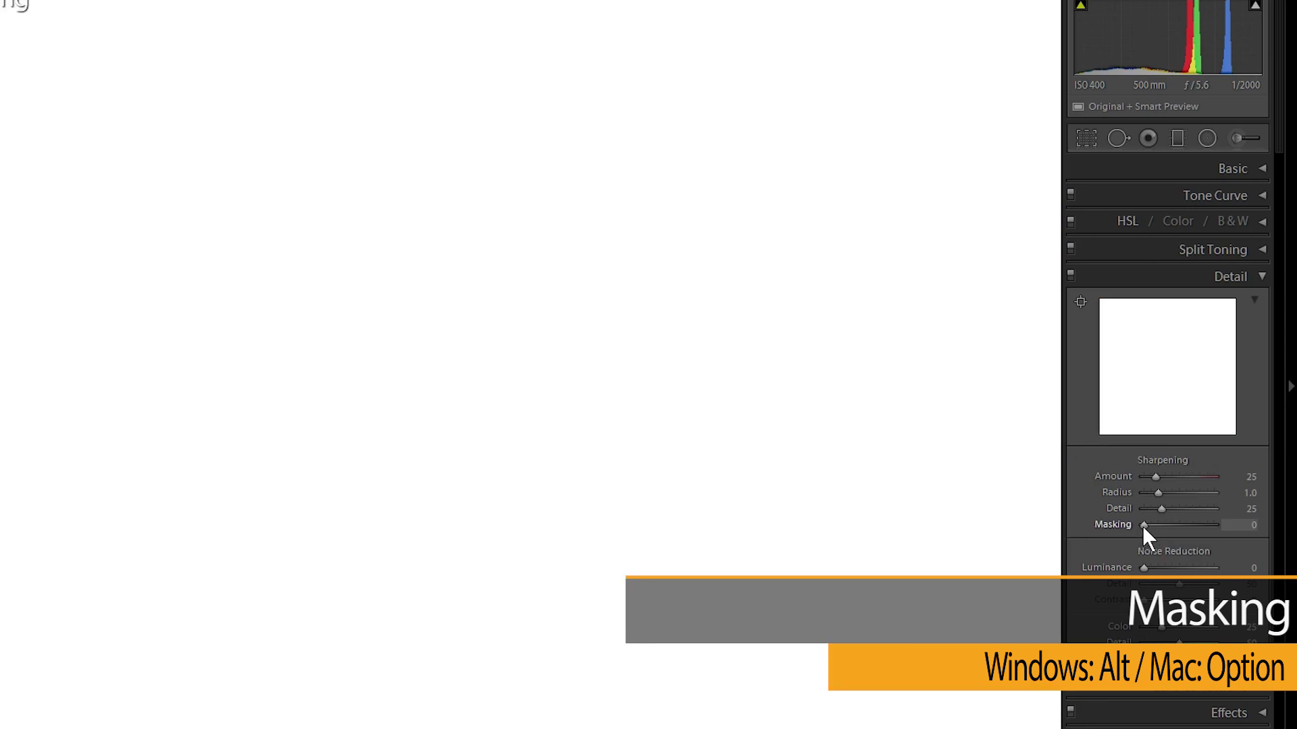
{"action": "left_click_drag", "start_coordinate": [1141, 526], "coordinate": [1166, 498]}
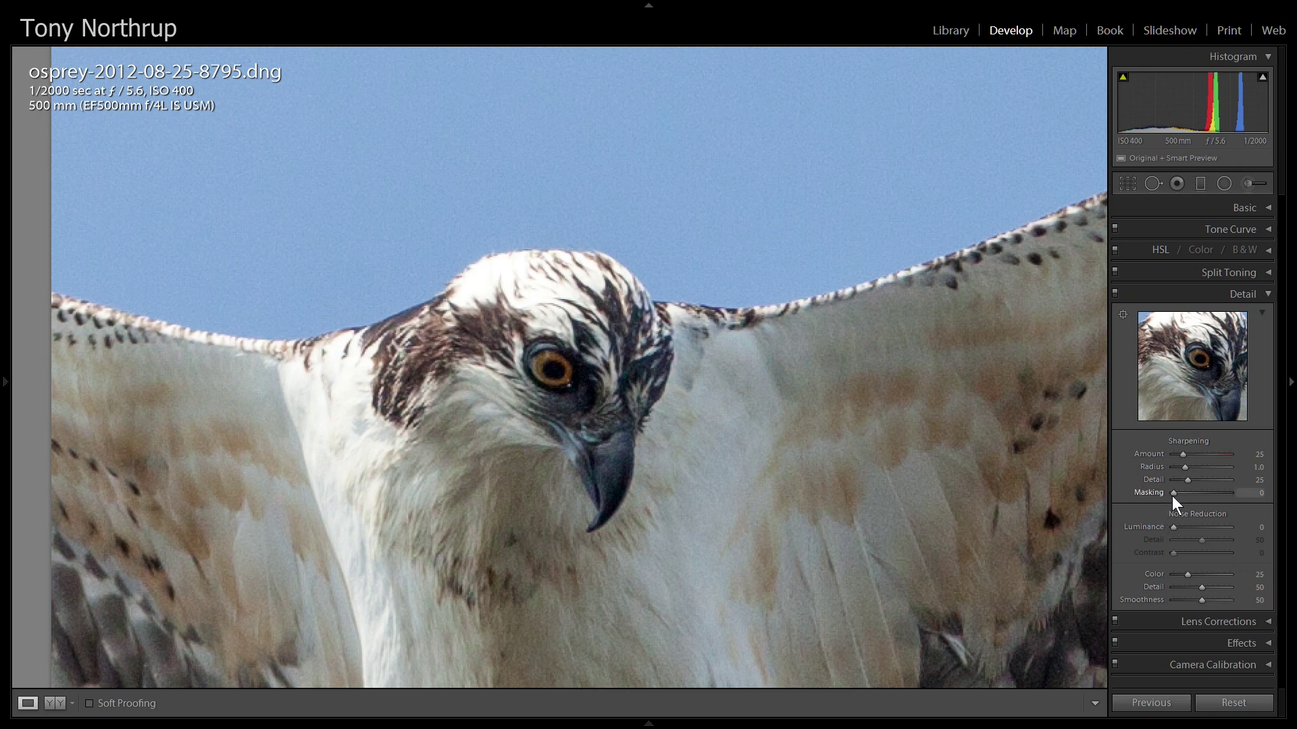
{"action": "left_click", "coordinate": [1173, 493], "text": "alt"}
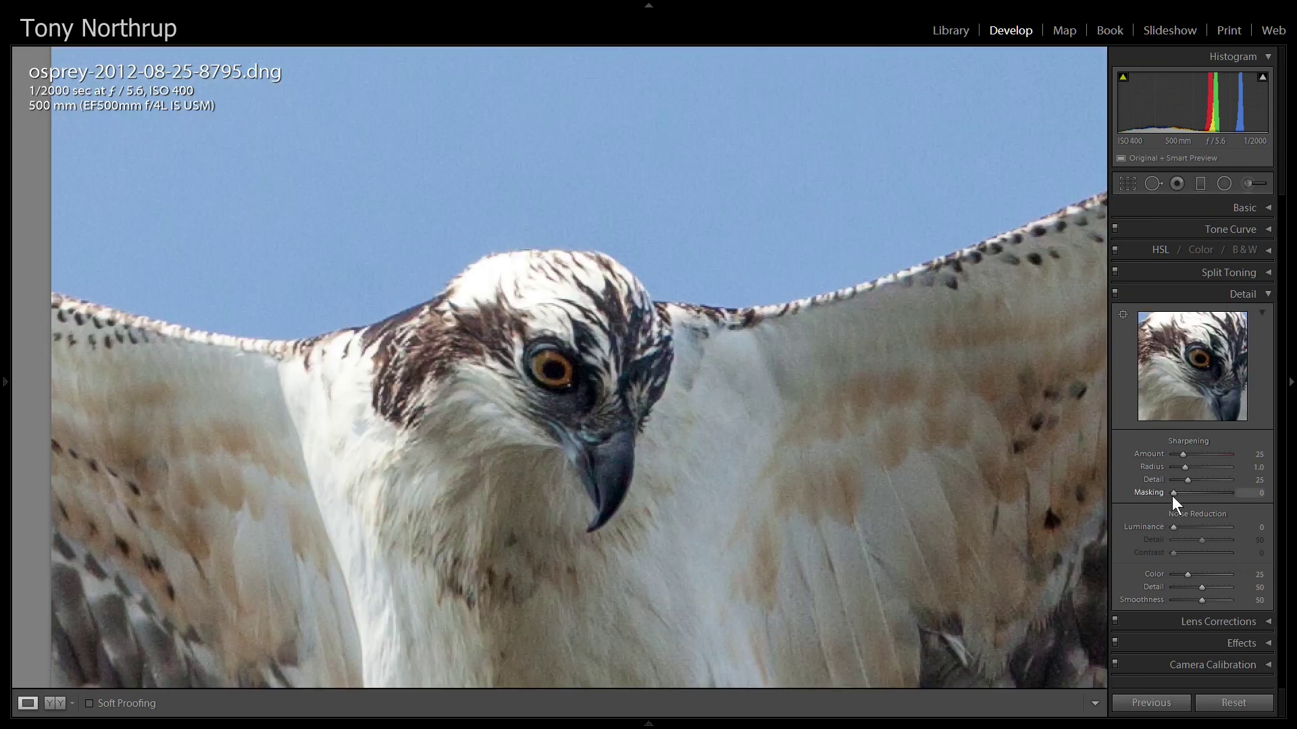
{"action": "left_click", "coordinate": [1172, 496], "text": "alt"}
- Show the whole osprey photo and set the sharpening masking to 45 using the black-and-white mask preview
{"action": "left_click", "coordinate": [595, 383]}
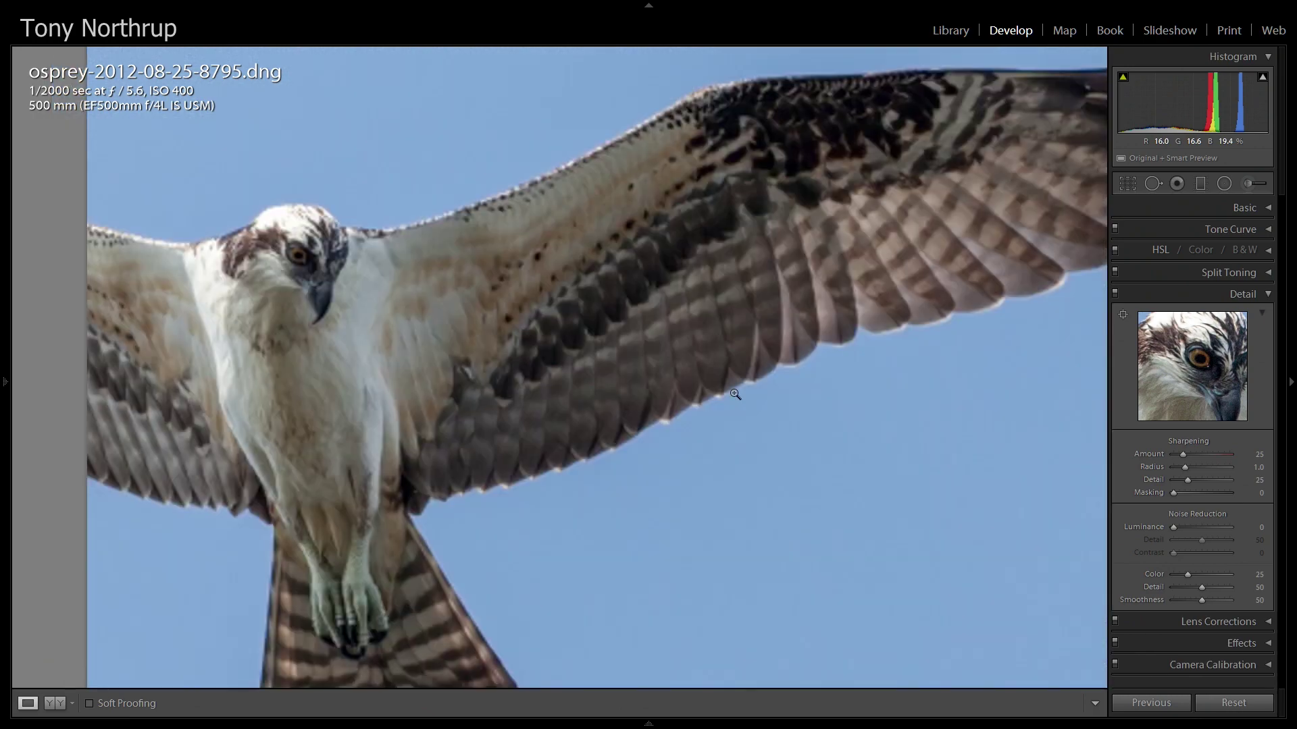
{"action": "left_click", "coordinate": [1176, 494], "text": "alt"}
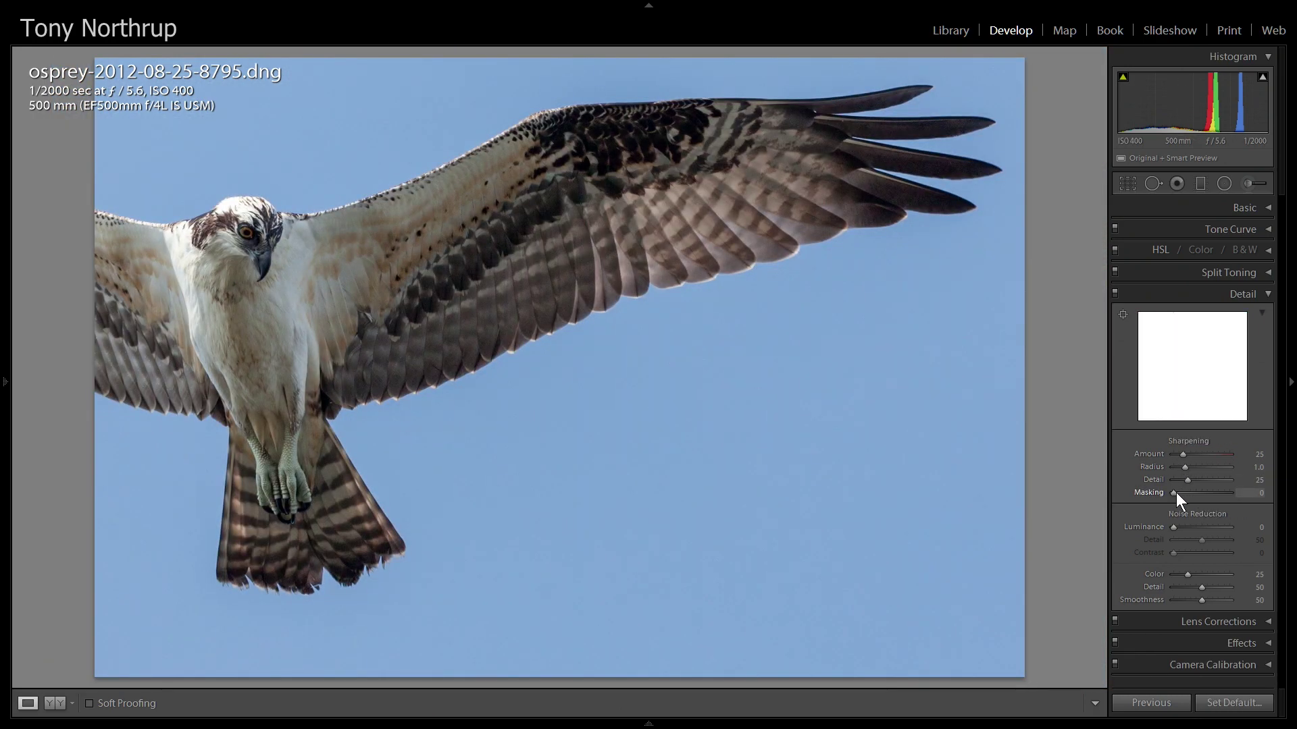
{"action": "left_click_drag", "start_coordinate": [1177, 495], "coordinate": [1182, 501]}
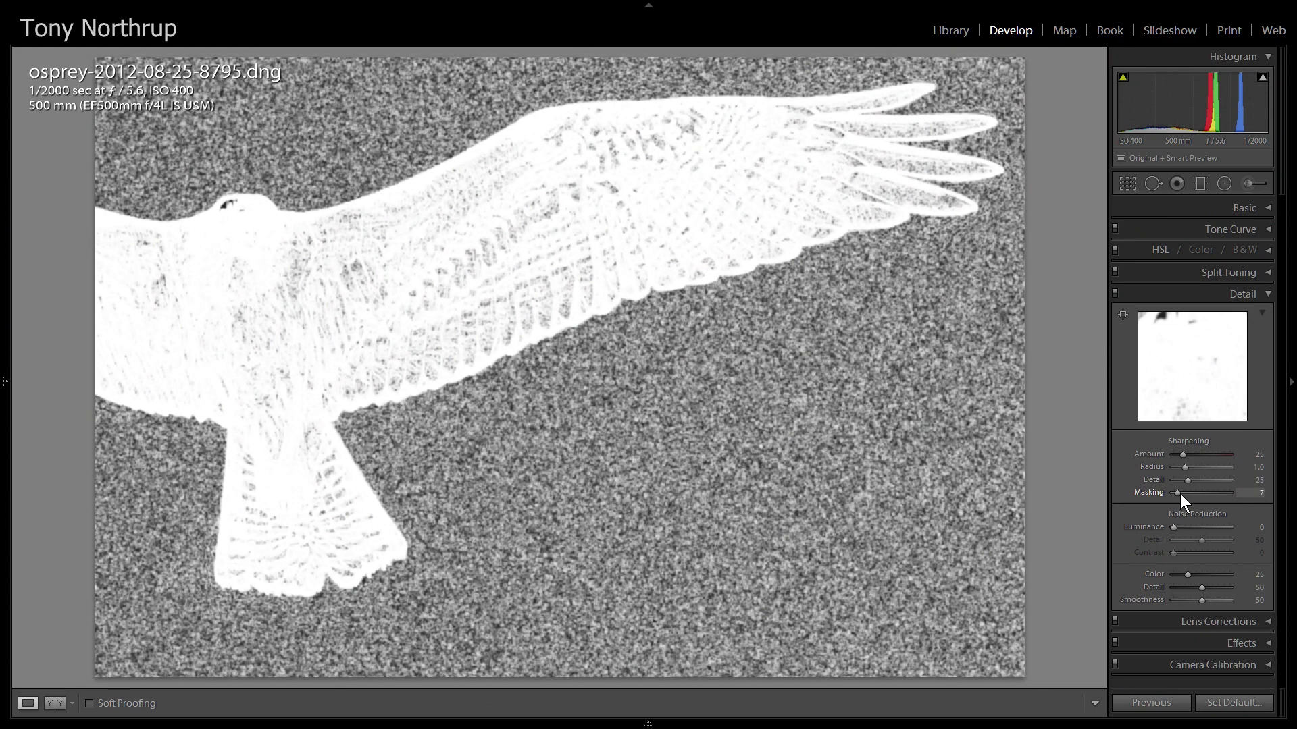
{"action": "left_click_drag", "start_coordinate": [1181, 500], "coordinate": [1201, 494]}
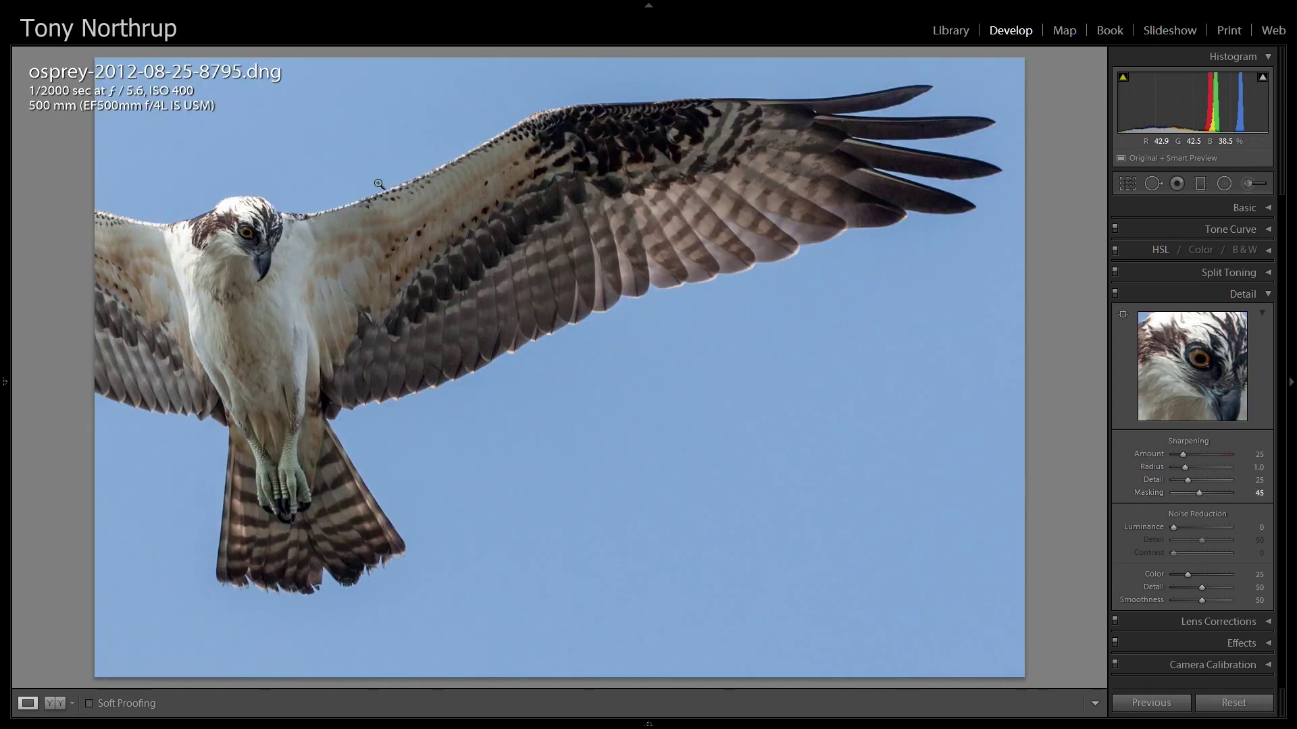
- Raise the sharpening amount to 55 and on to 150 while viewing the osprey's head and the sky up close
{"action": "left_click", "coordinate": [253, 221]}
{"action": "left_click_drag", "start_coordinate": [222, 241], "coordinate": [488, 262]}
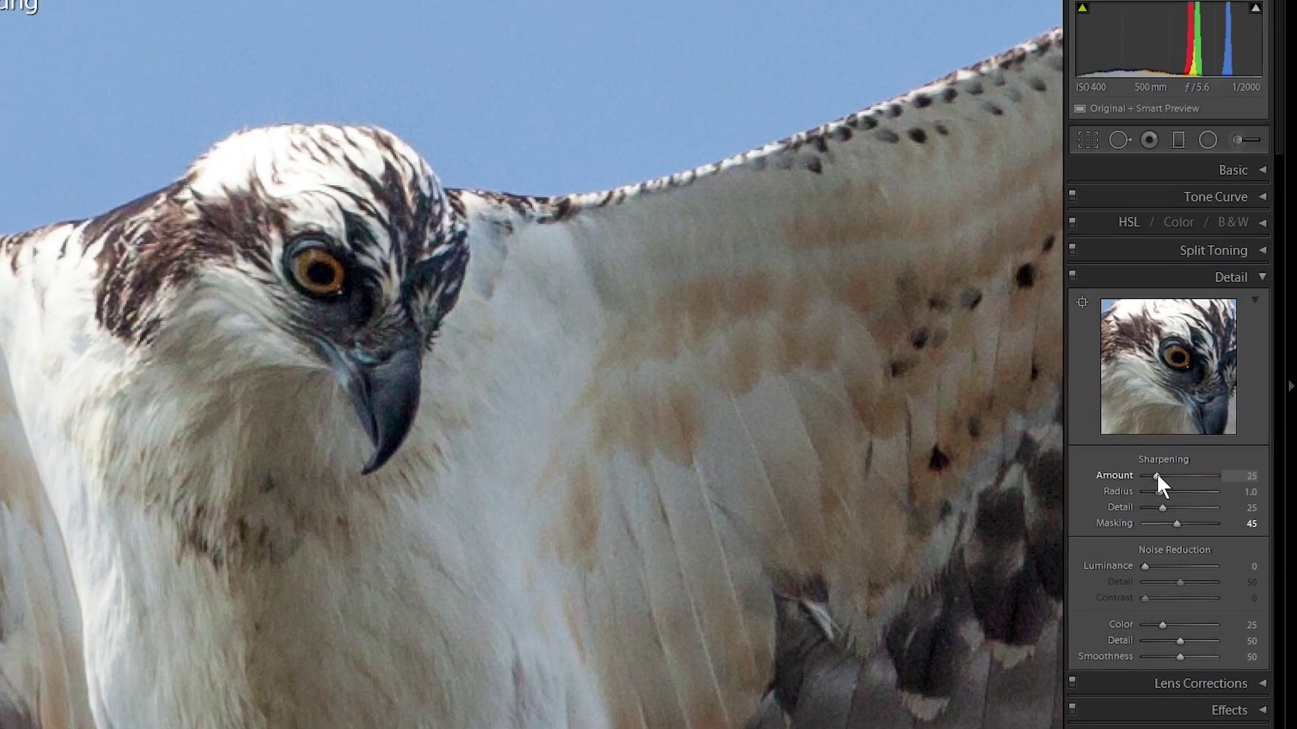
{"action": "left_click_drag", "start_coordinate": [1173, 463], "coordinate": [1176, 492]}
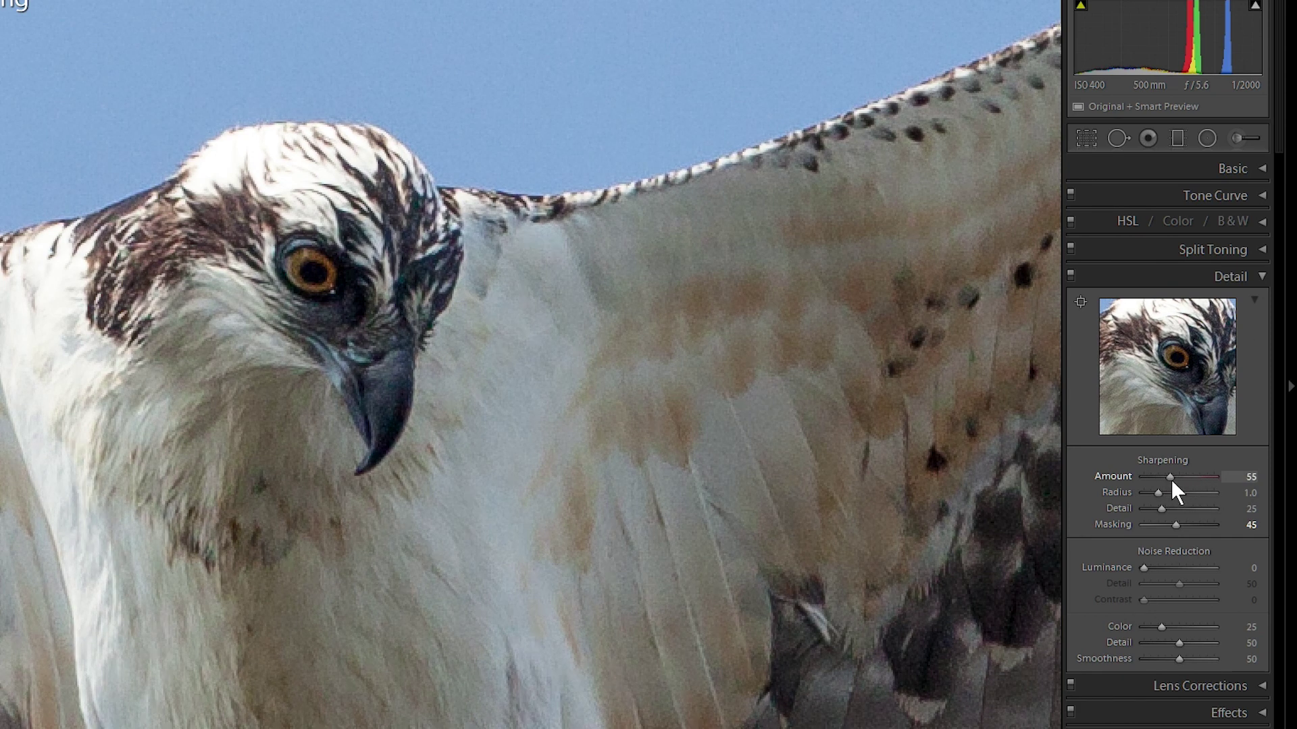
{"action": "left_click_drag", "start_coordinate": [539, 190], "coordinate": [518, 475]}
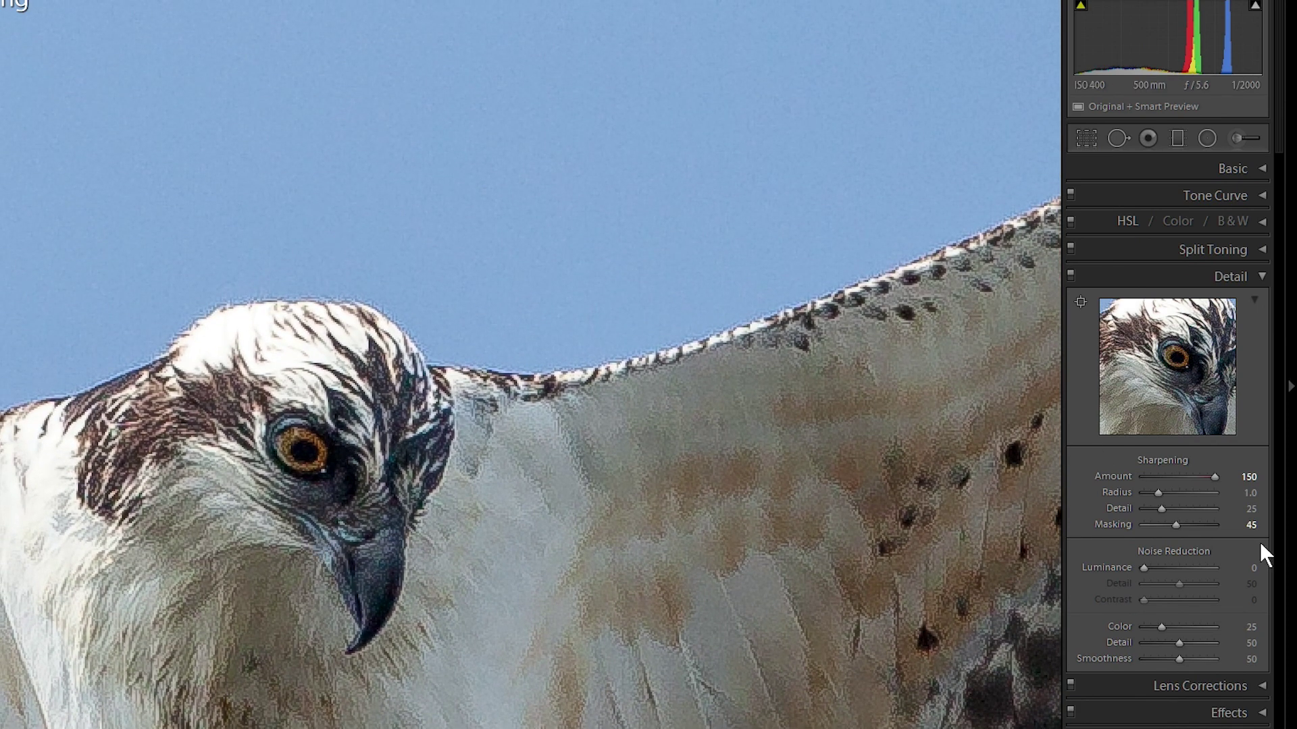
- Compare the sharpened osprey with masking at 0 and at 45, restore masking to 45, and view the whole photo
{"action": "left_click_drag", "start_coordinate": [1175, 526], "coordinate": [1128, 523]}
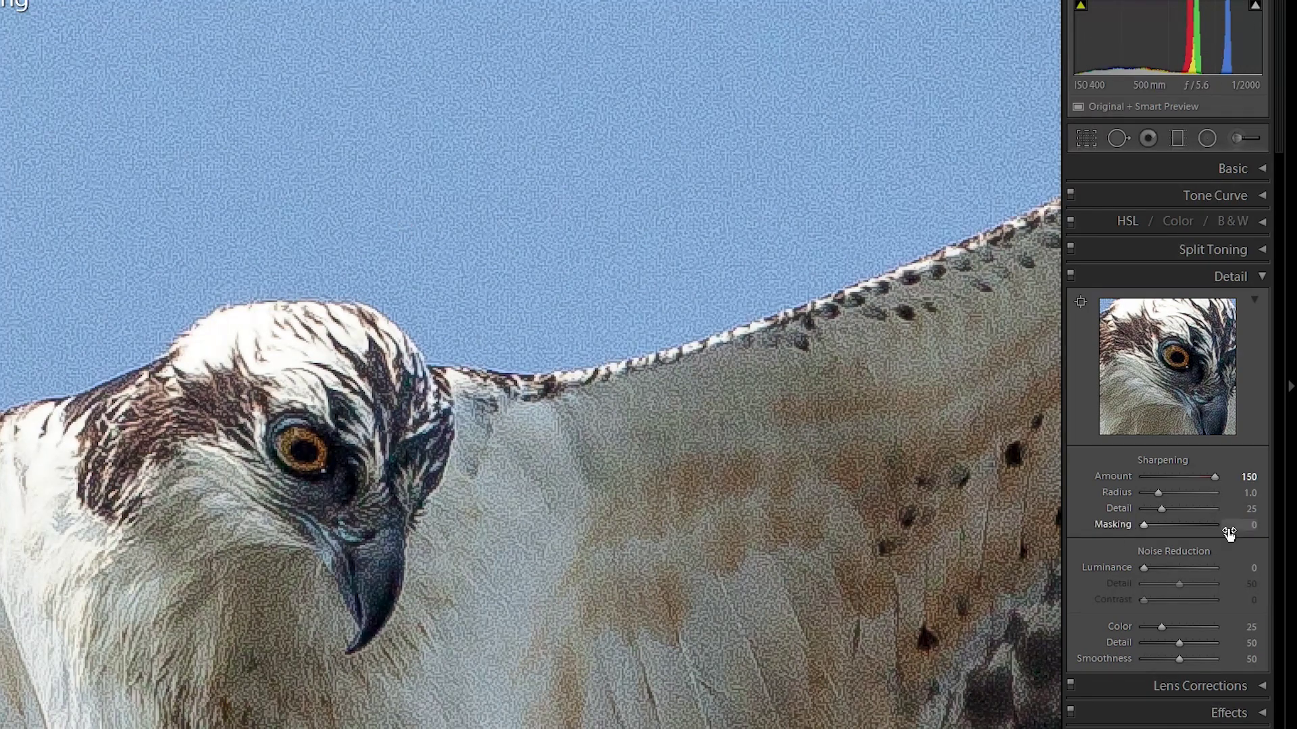
{"action": "left_click", "coordinate": [1253, 526]}
{"action": "type", "text": "45"}
{"action": "key", "text": "Return"}
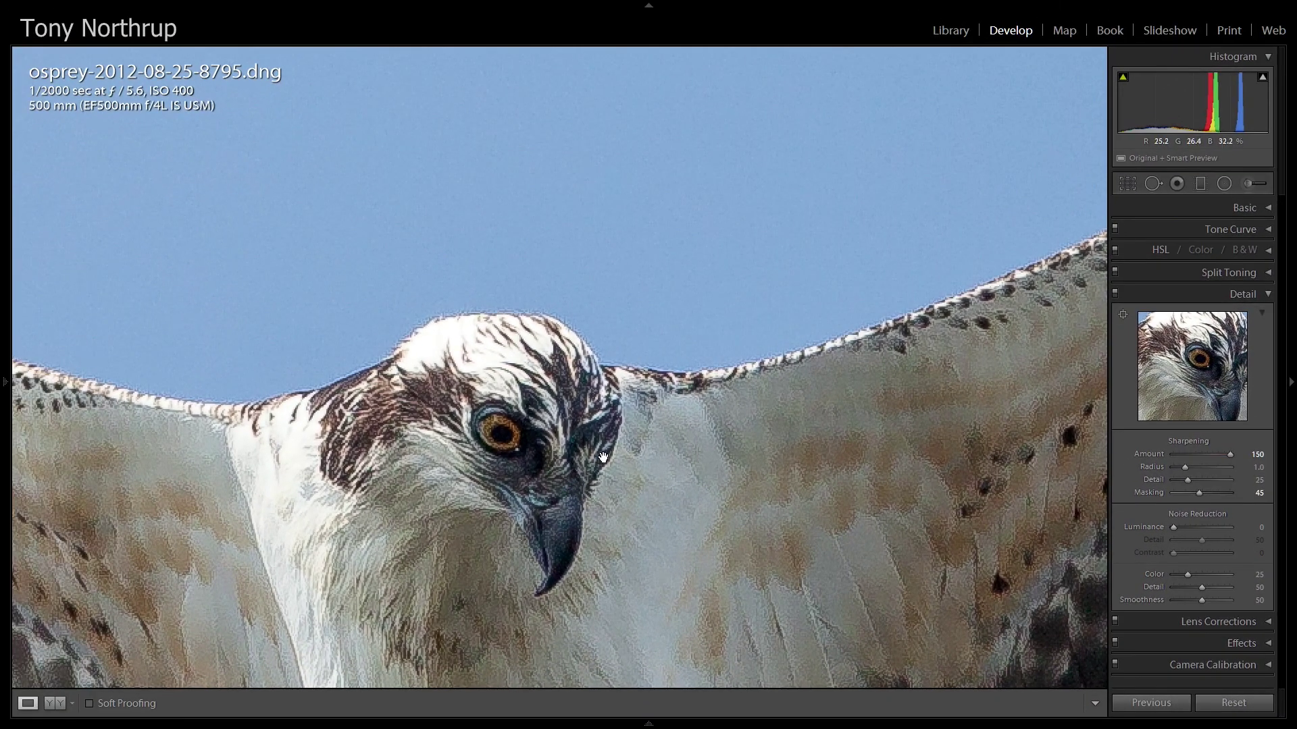
{"action": "left_click_drag", "start_coordinate": [582, 353], "coordinate": [570, 329]}
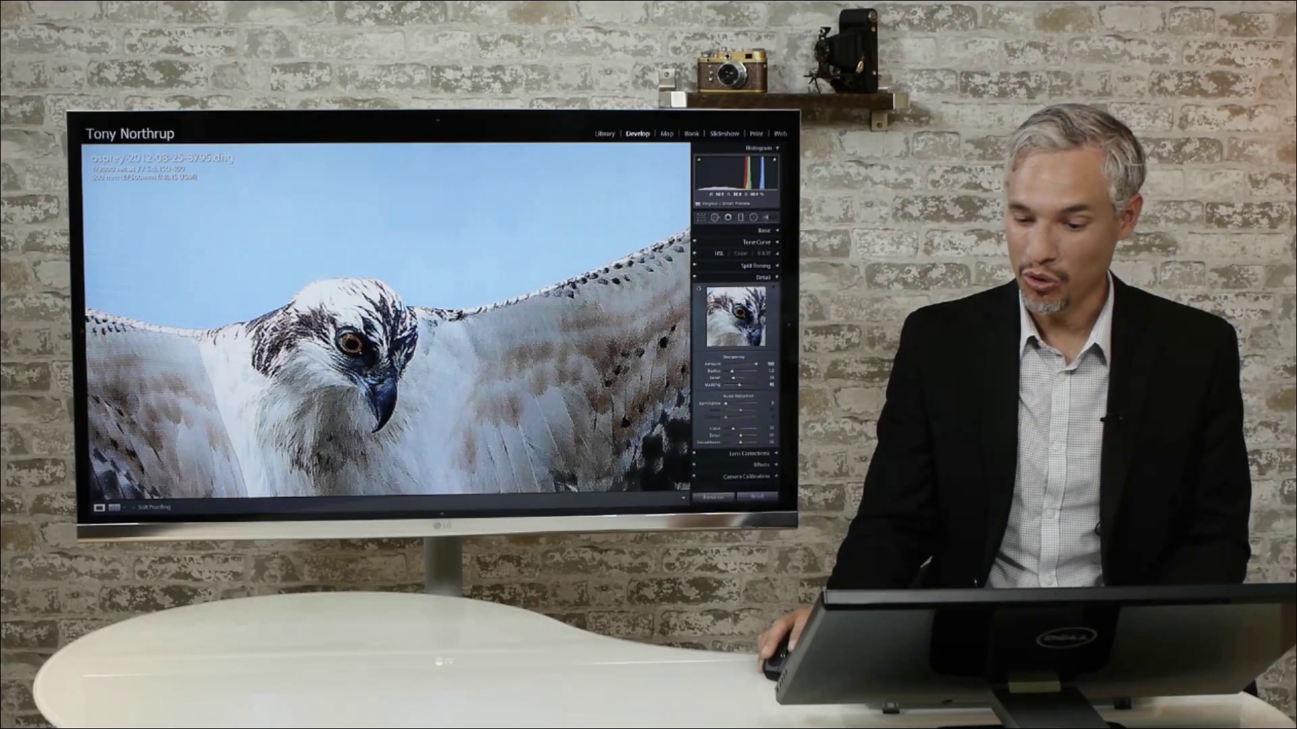
{"action": "left_click", "coordinate": [526, 372]}
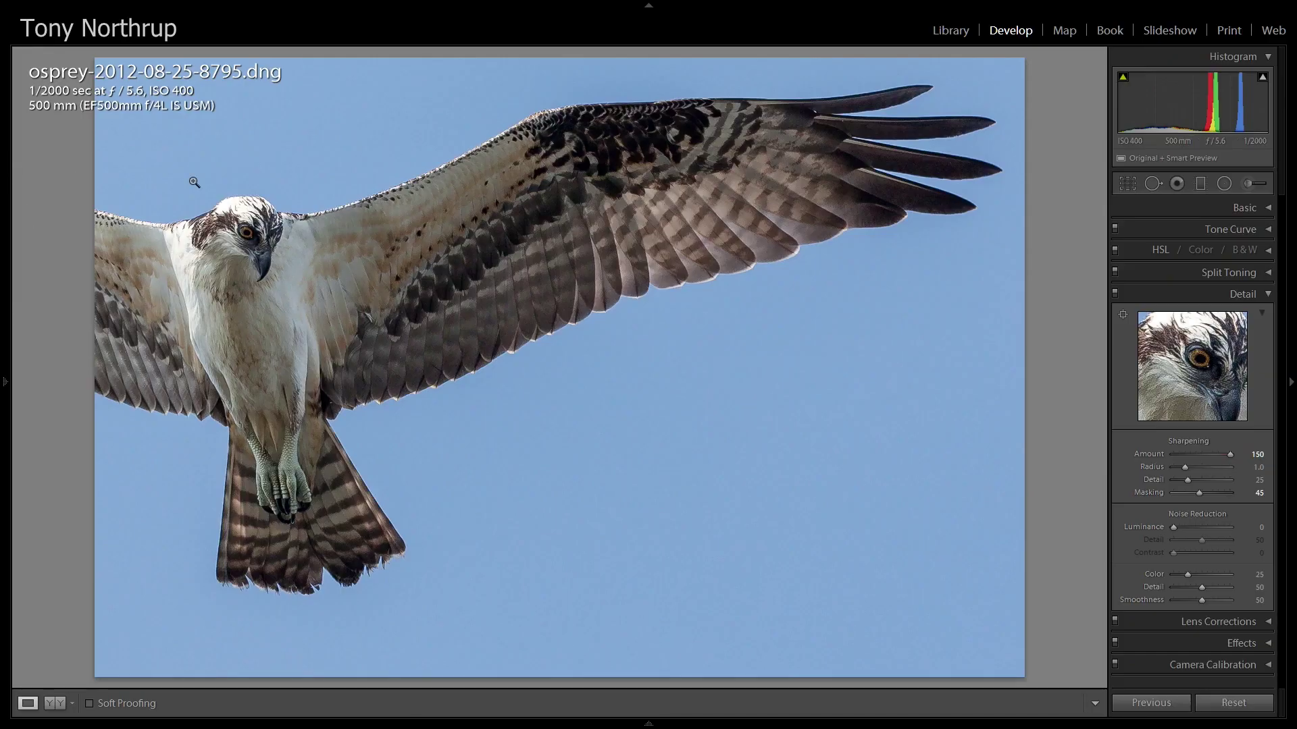
- Set the sharpening amount to 66 and the sharpening detail to 26 while viewing the osprey's head up close
{"action": "left_click", "coordinate": [196, 182]}
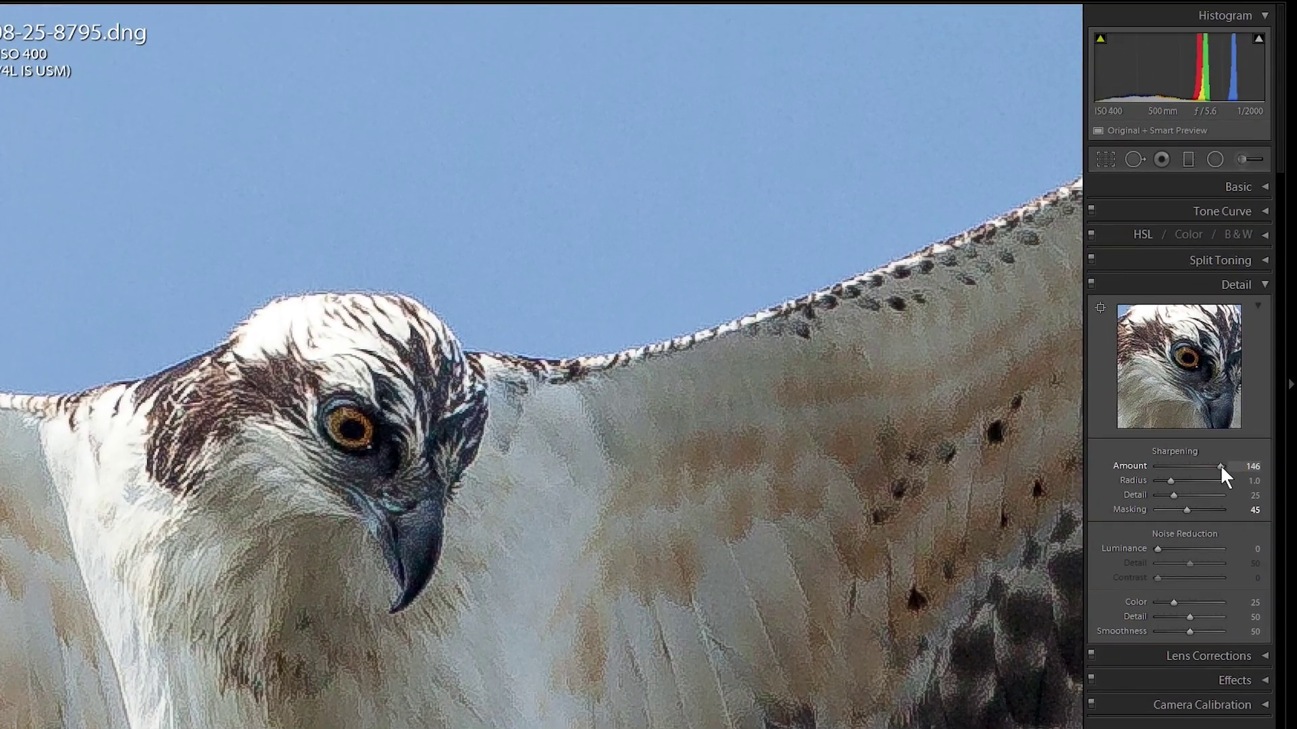
{"action": "left_click_drag", "start_coordinate": [1231, 457], "coordinate": [1162, 476]}
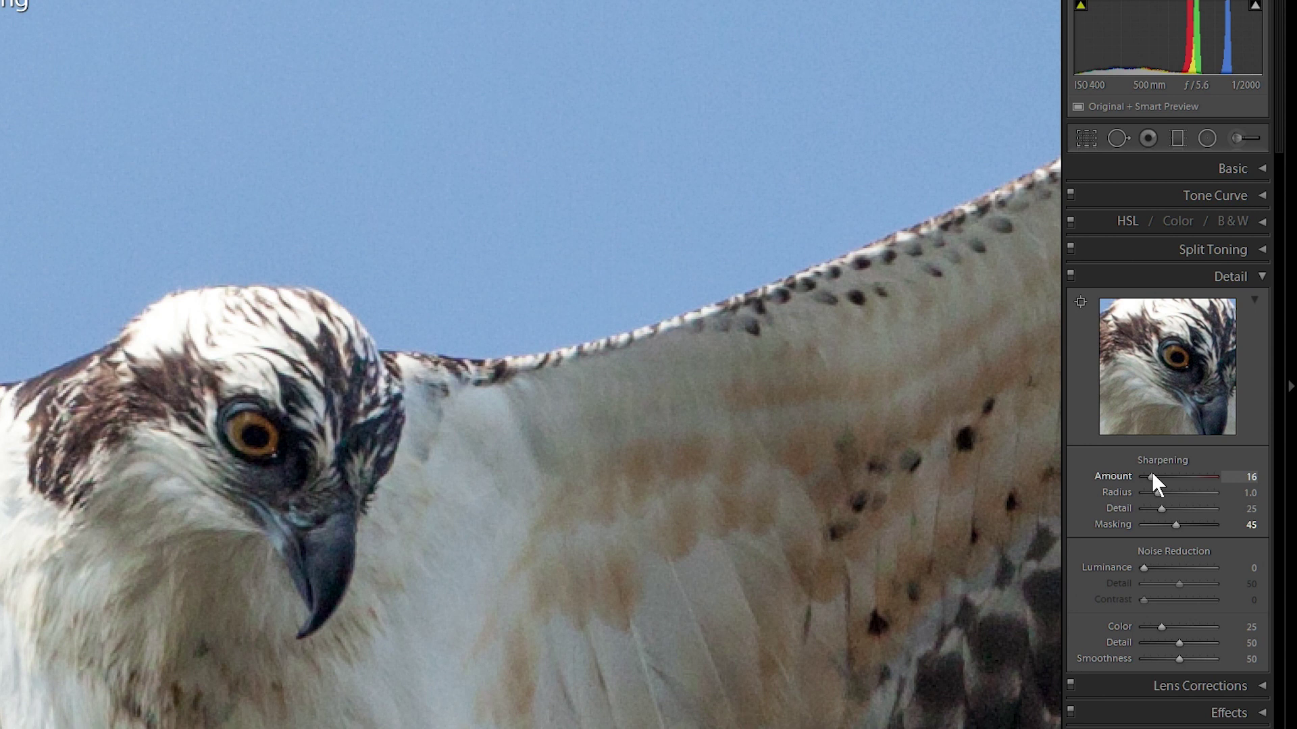
{"action": "left_click_drag", "start_coordinate": [1152, 472], "coordinate": [1164, 508]}
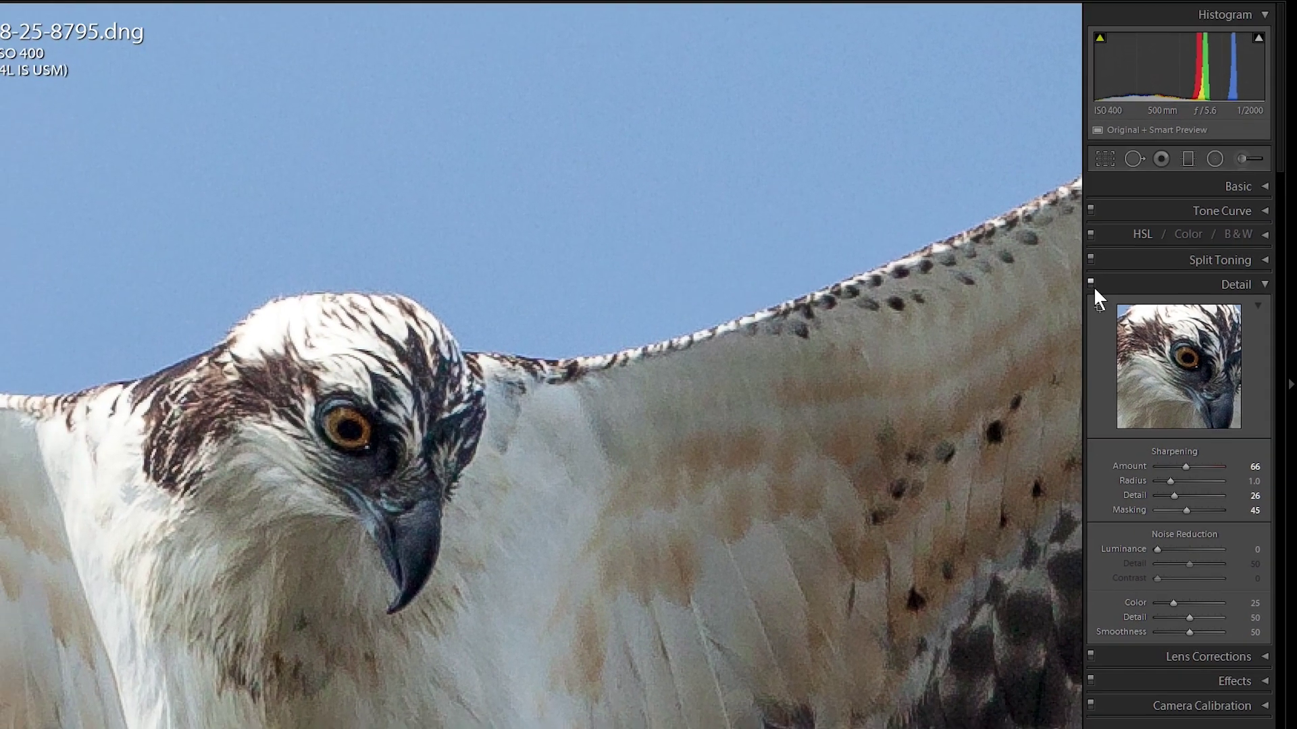
- Compare the osprey with and without the Detail adjustments, and lower the sharpening amount to 39
{"action": "left_click", "coordinate": [1091, 283]}
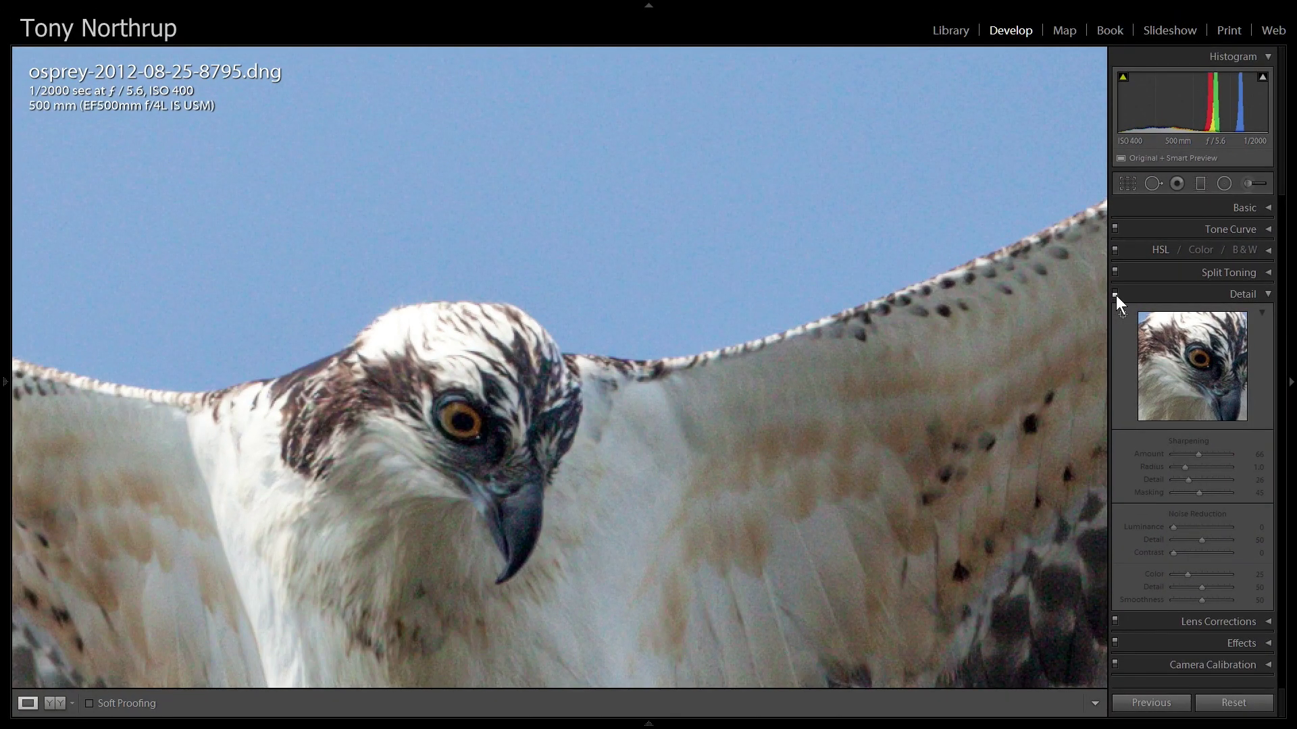
{"action": "left_click", "coordinate": [1116, 295]}
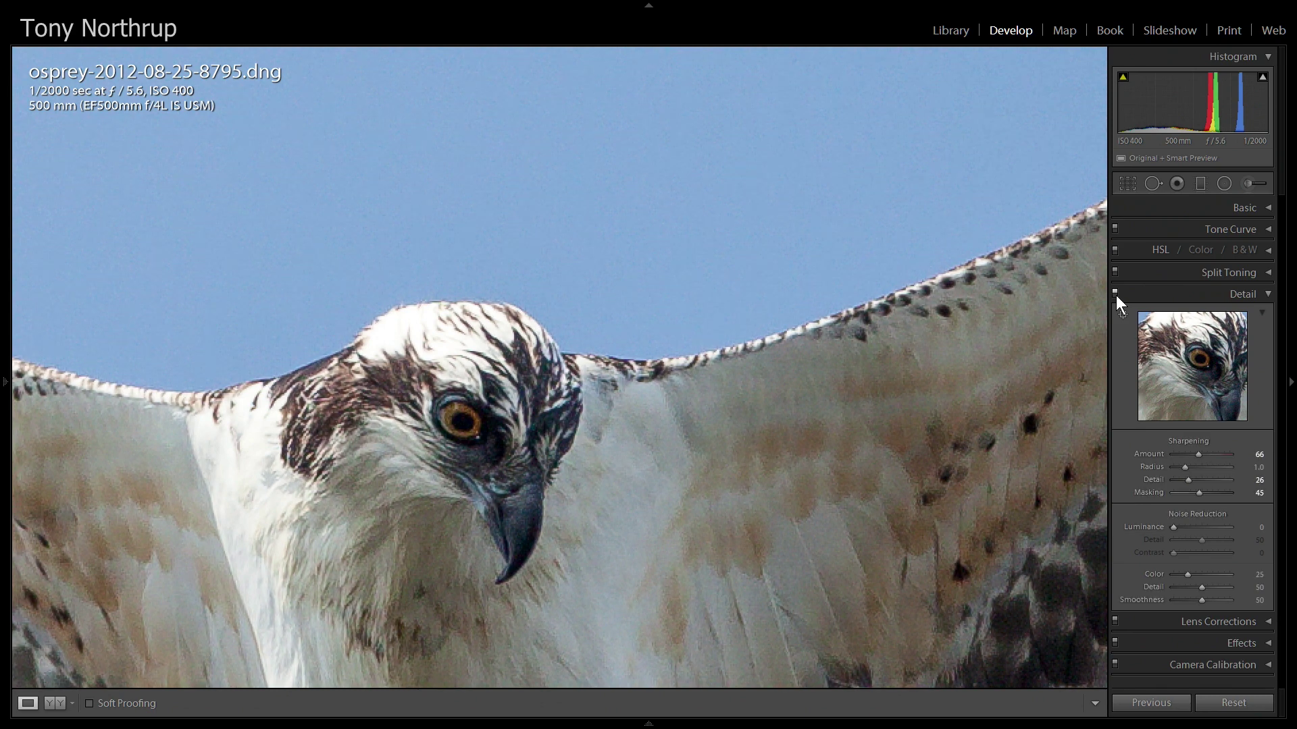
{"action": "left_click", "coordinate": [1116, 295]}
{"action": "left_click", "coordinate": [1116, 295]}
{"action": "left_click", "coordinate": [1115, 294]}
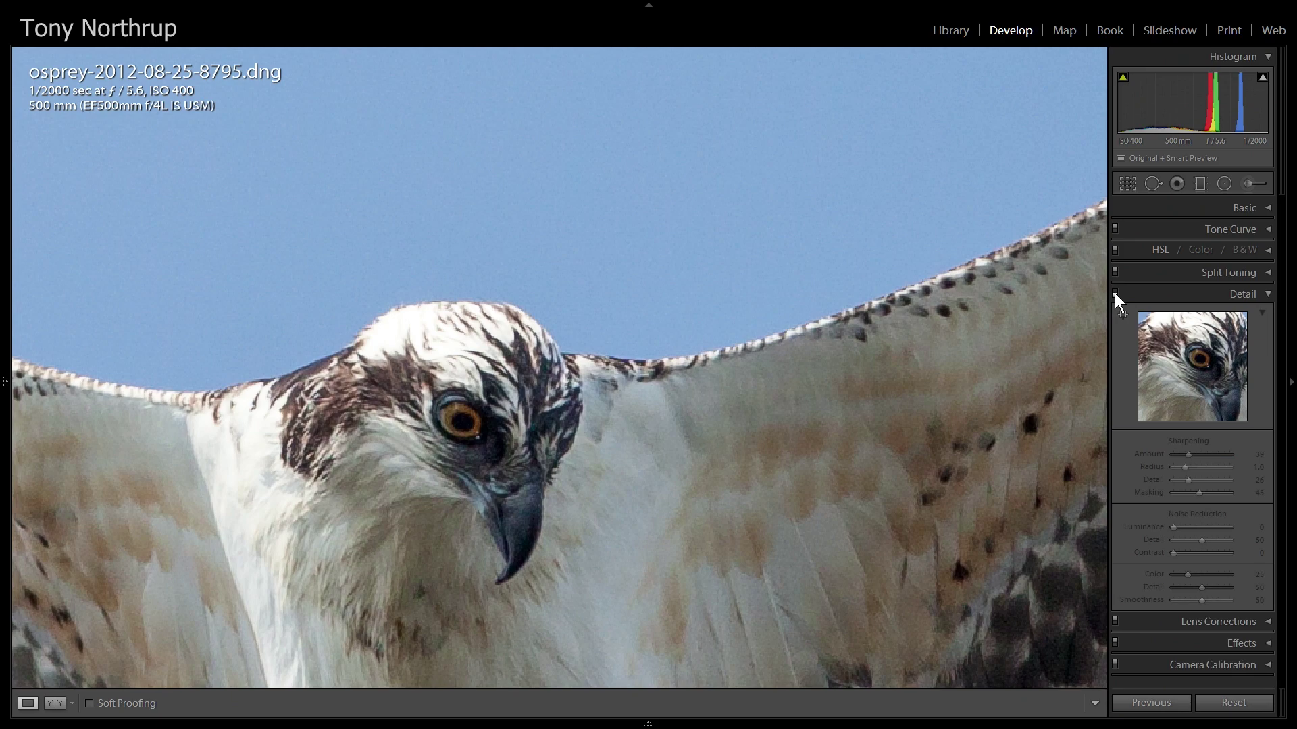
{"action": "left_click", "coordinate": [1115, 295]}
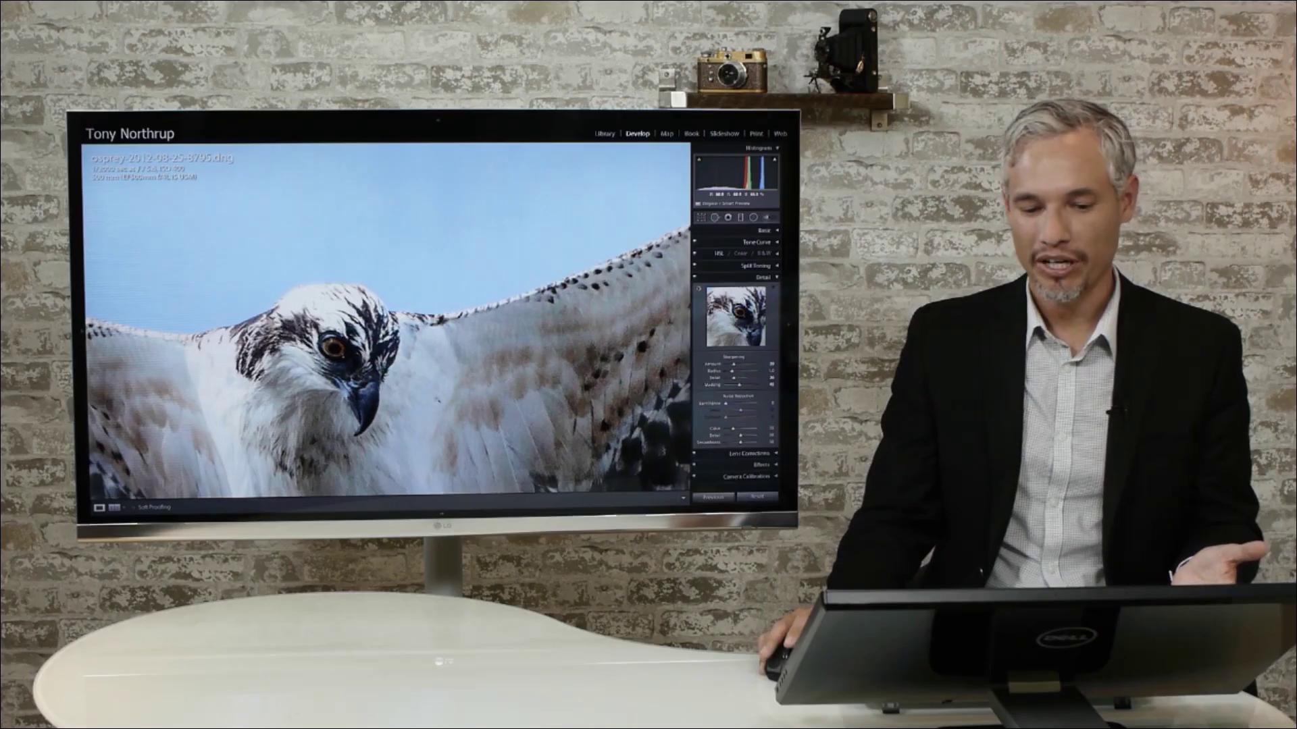
- Examine the blue sky above the osprey's head and wing up close for noise
{"action": "left_click", "coordinate": [437, 400]}
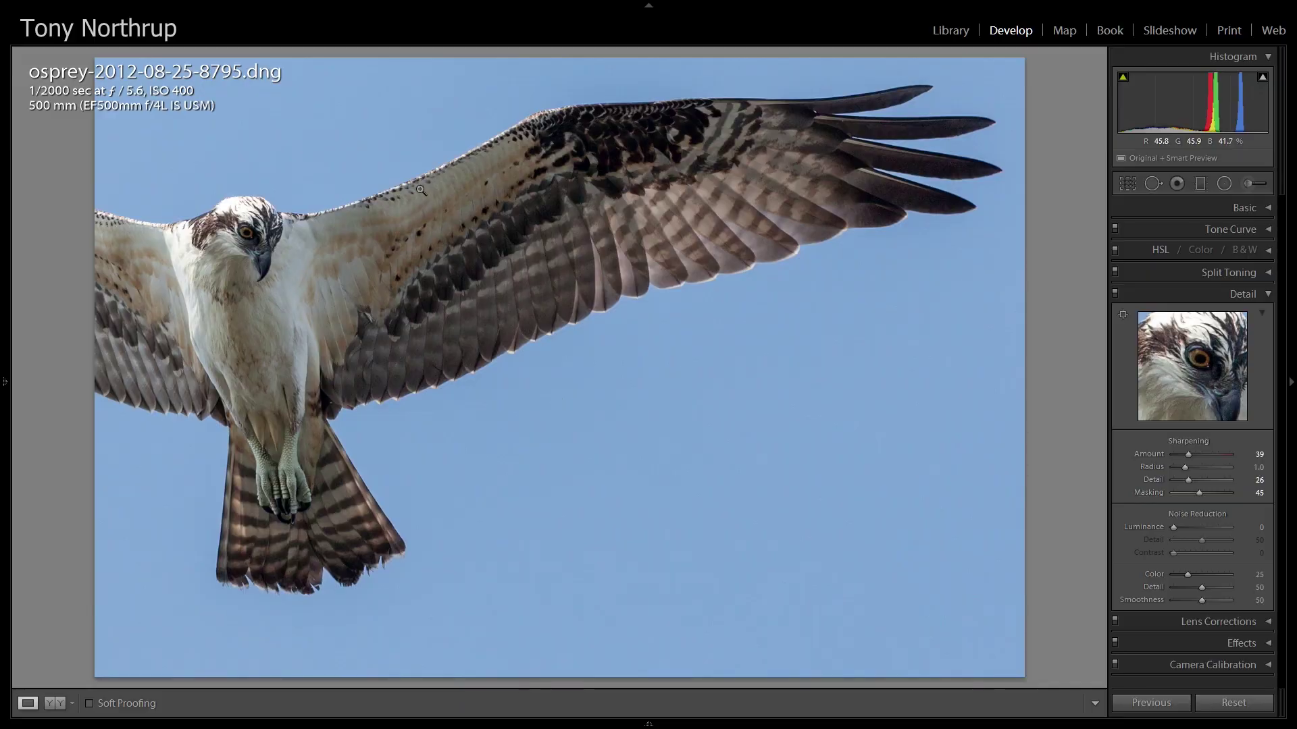
{"action": "left_click", "coordinate": [338, 142]}
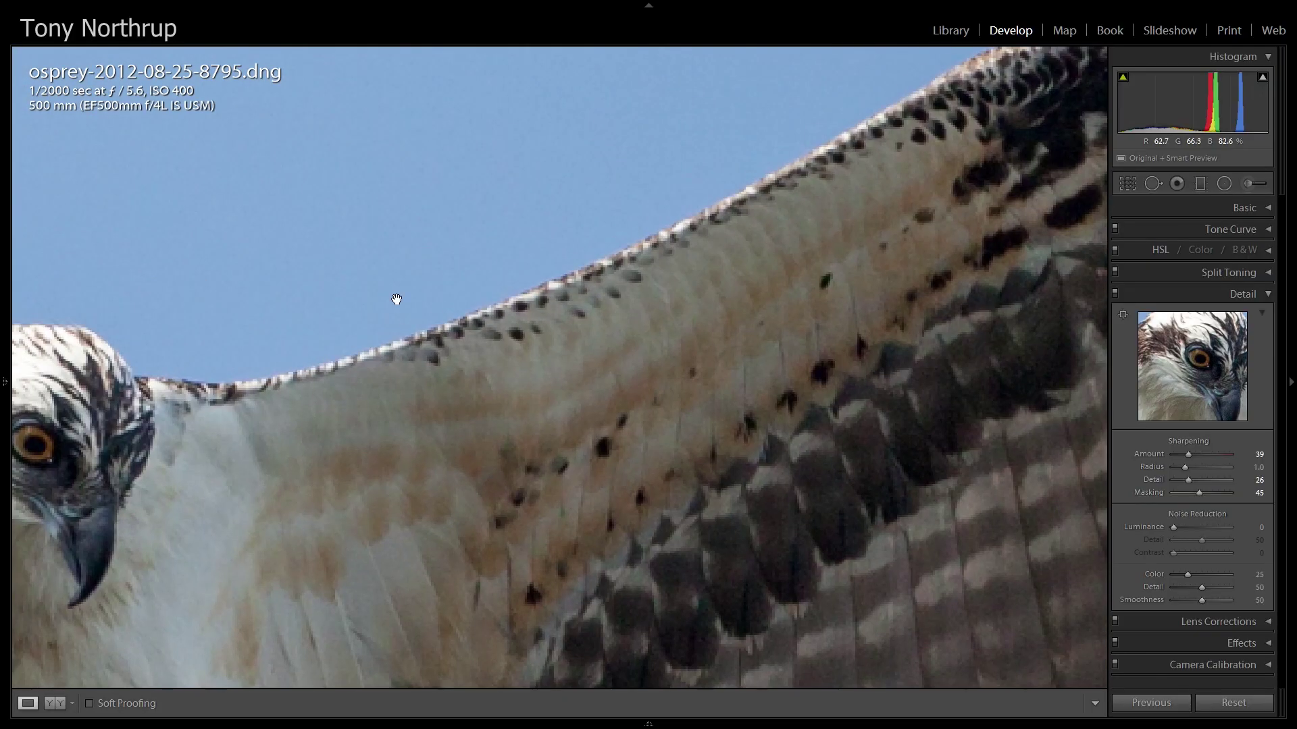
{"action": "left_click_drag", "start_coordinate": [333, 269], "coordinate": [670, 381]}
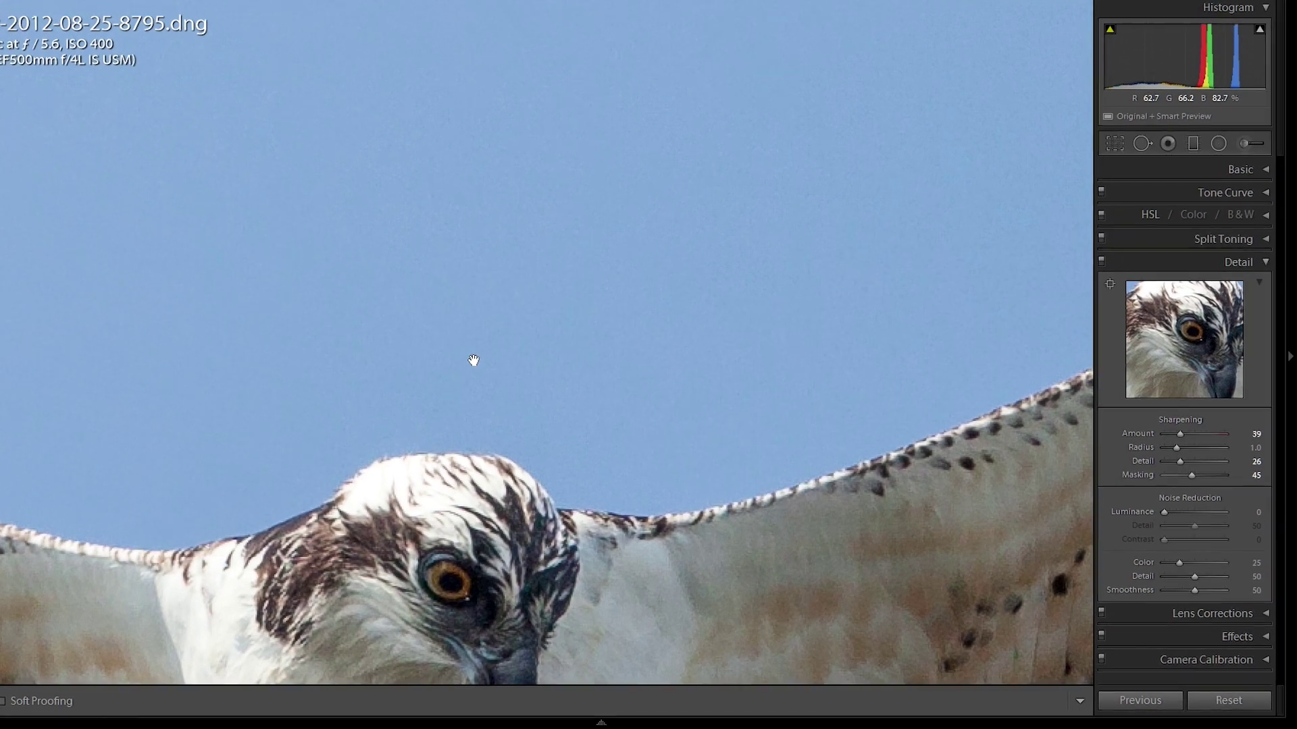
{"action": "left_click", "coordinate": [529, 385]}
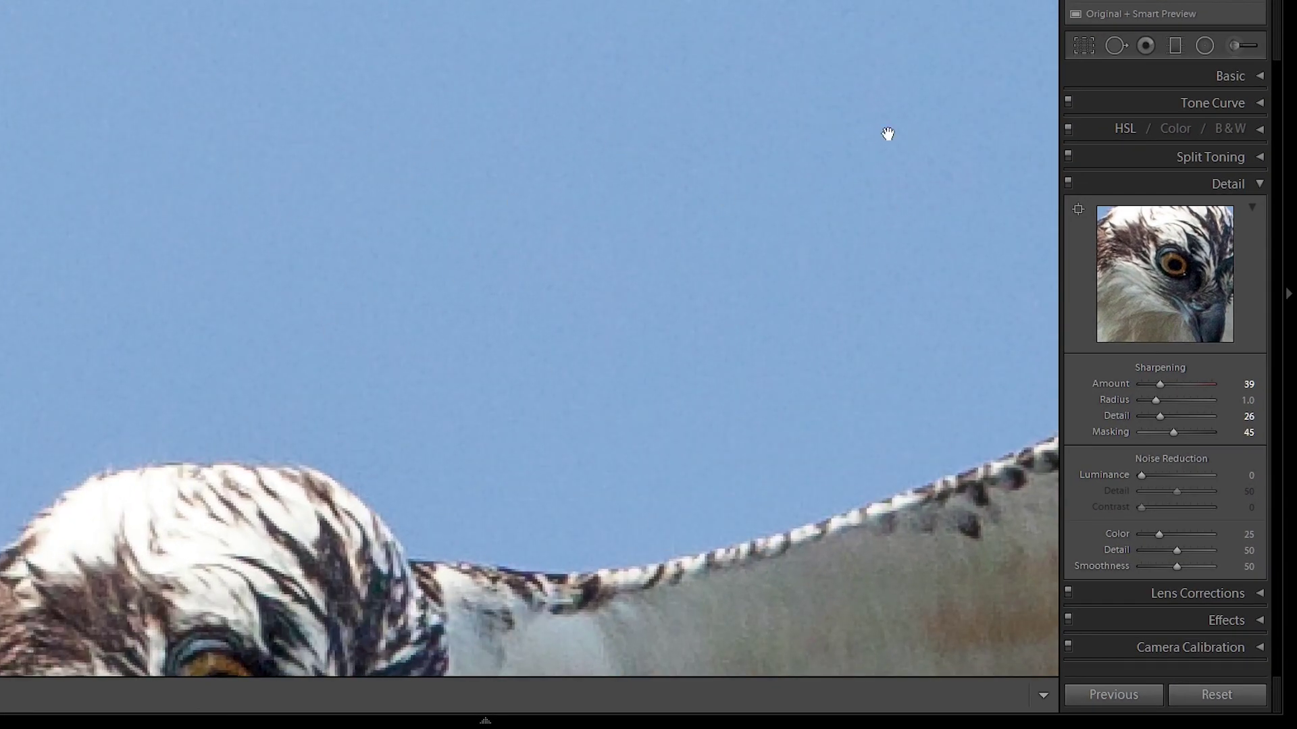
{"action": "left_click_drag", "start_coordinate": [857, 121], "coordinate": [677, 165]}
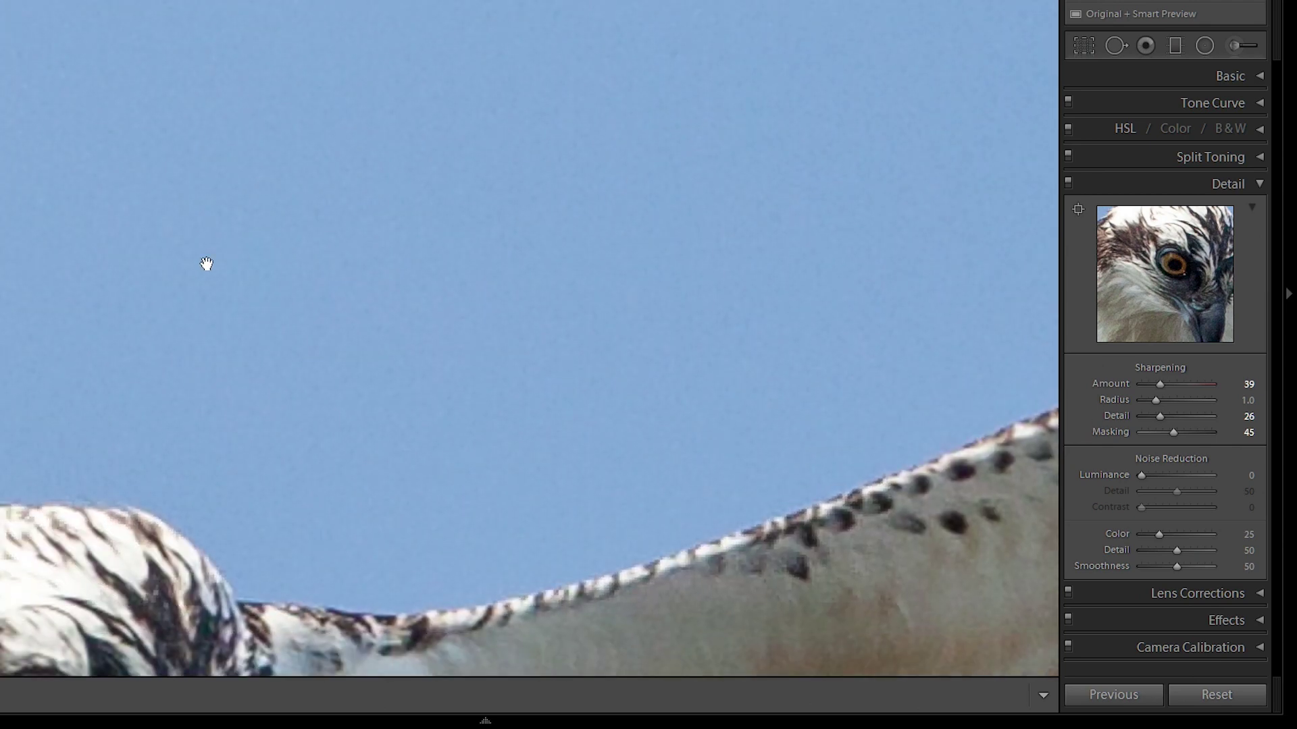
{"action": "left_click_drag", "start_coordinate": [206, 263], "coordinate": [402, 237]}
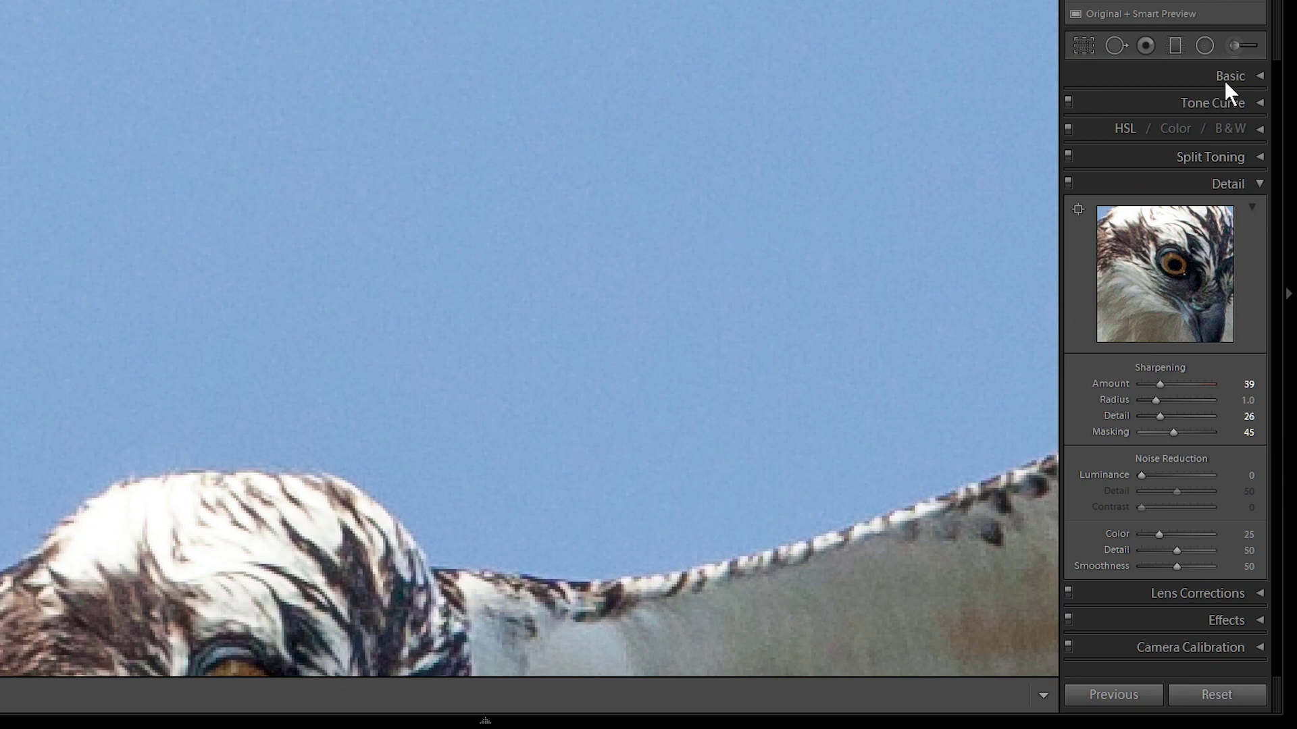
- Raise the photo's contrast to +100 to exaggerate the noise in the sky above the wing
{"action": "left_click", "coordinate": [1259, 102]}
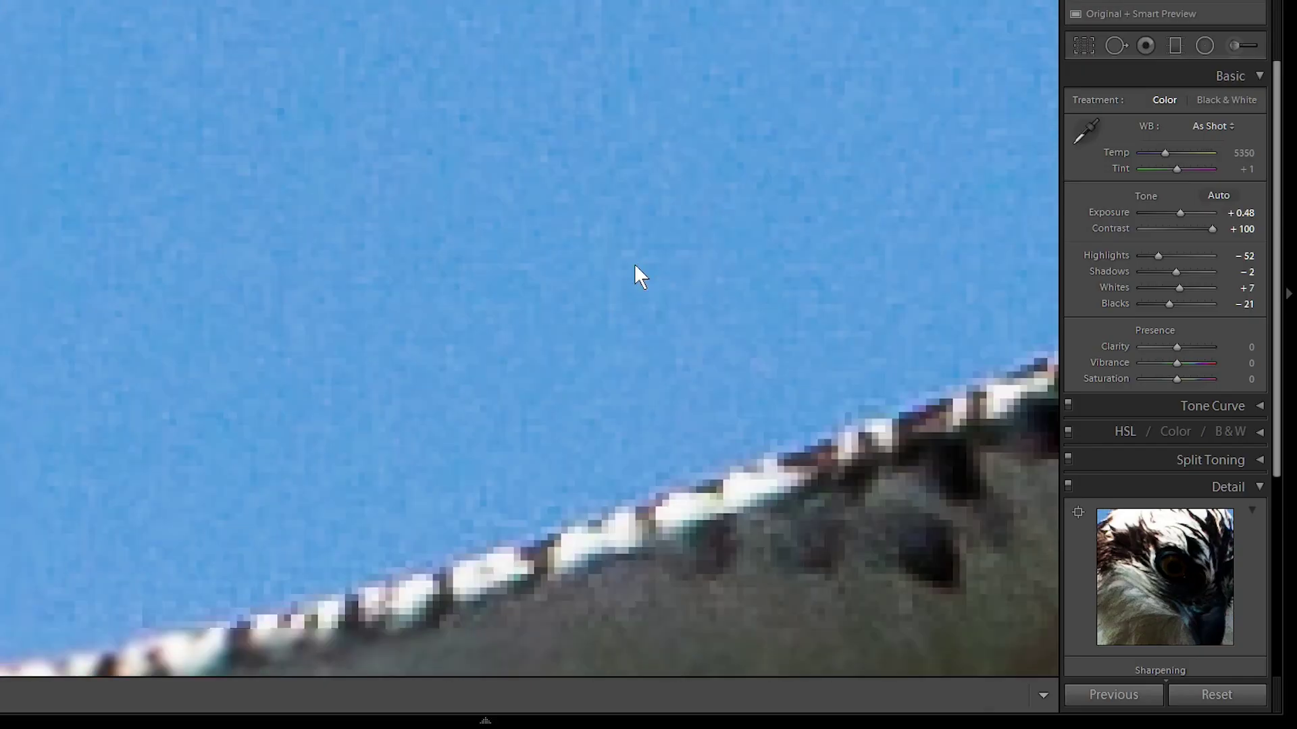
{"action": "left_click_drag", "start_coordinate": [597, 312], "coordinate": [704, 269]}
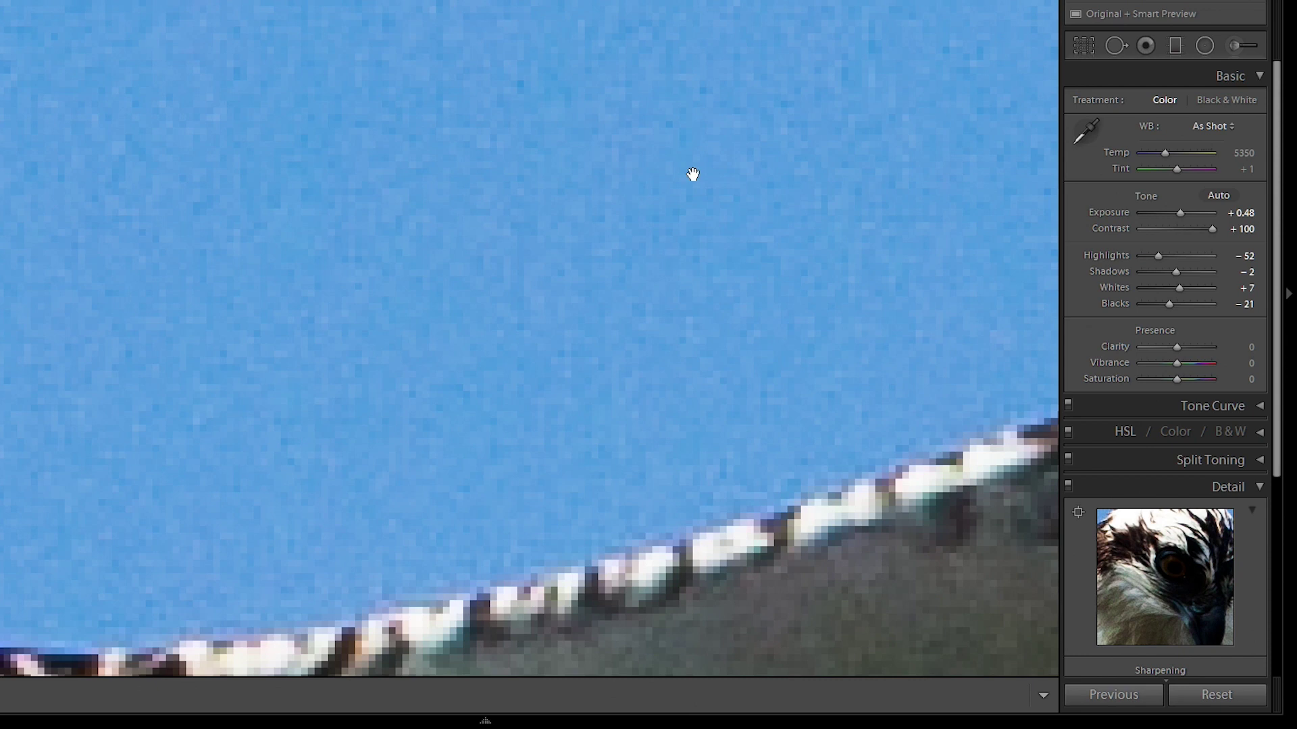
{"action": "left_click_drag", "start_coordinate": [681, 233], "coordinate": [681, 223]}
- Set luminance noise reduction to 100 and inspect its effect on the feathers around the osprey's eye
{"action": "left_click_drag", "start_coordinate": [1279, 388], "coordinate": [1277, 593]}
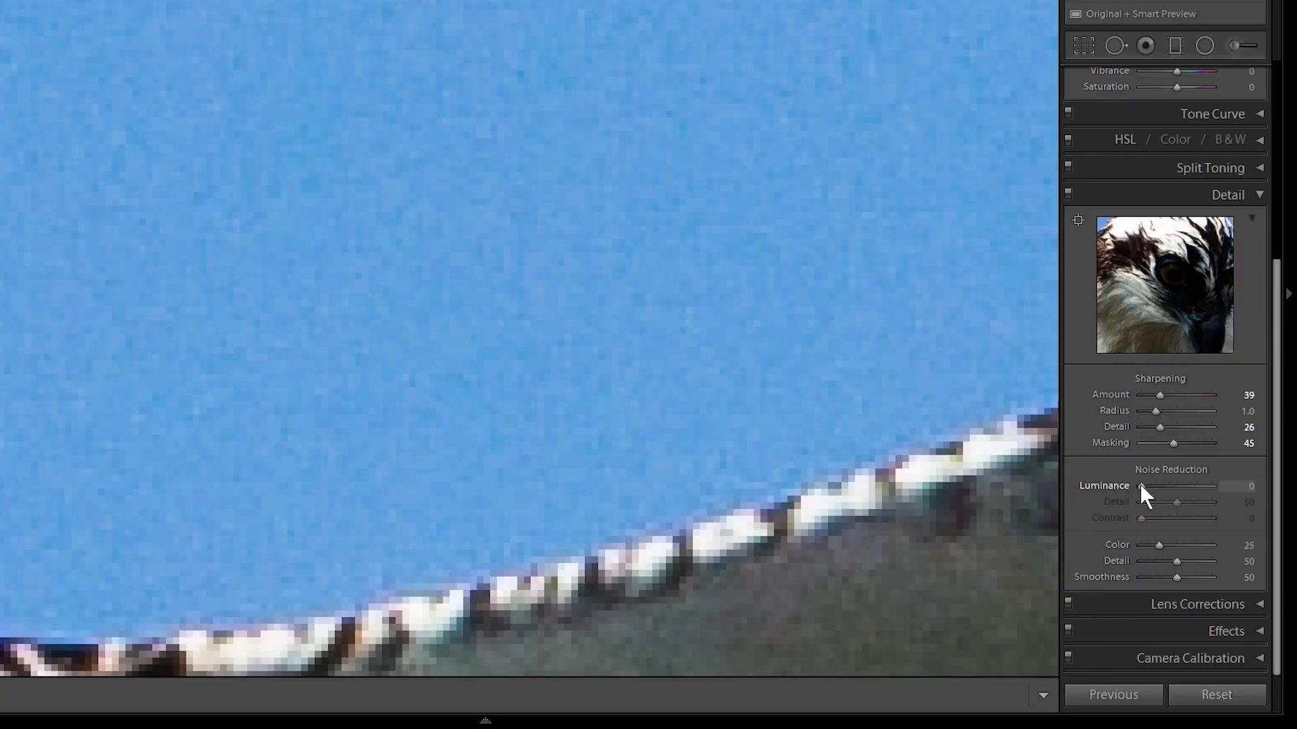
{"action": "left_click_drag", "start_coordinate": [1141, 487], "coordinate": [1164, 490]}
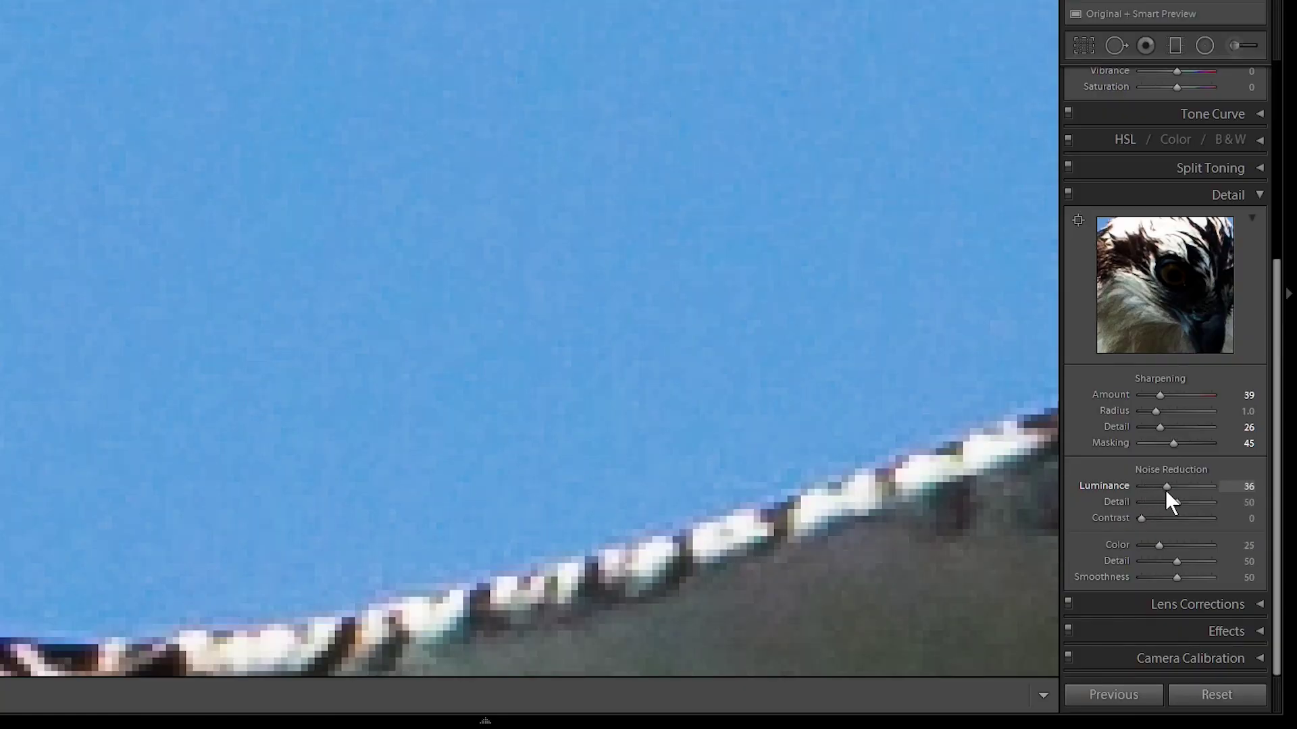
{"action": "left_click_drag", "start_coordinate": [1172, 490], "coordinate": [1226, 496]}
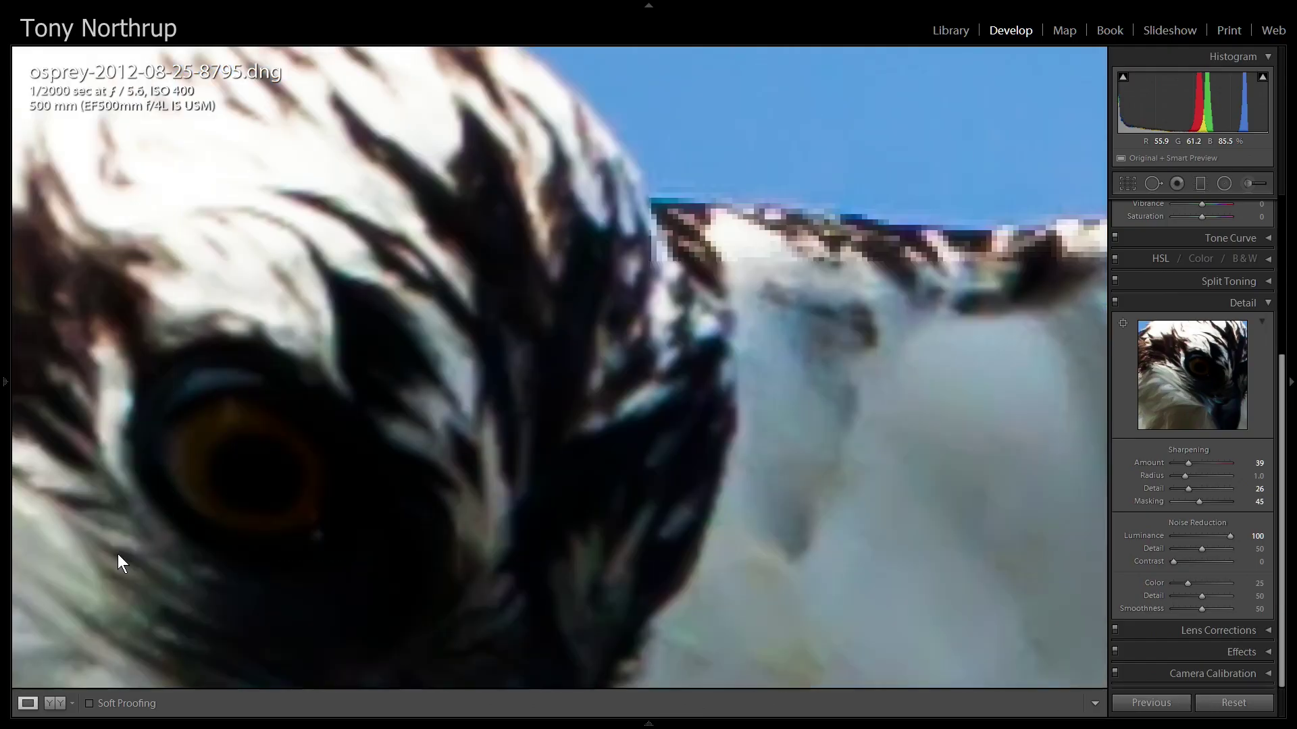
{"action": "left_click_drag", "start_coordinate": [119, 559], "coordinate": [304, 399]}
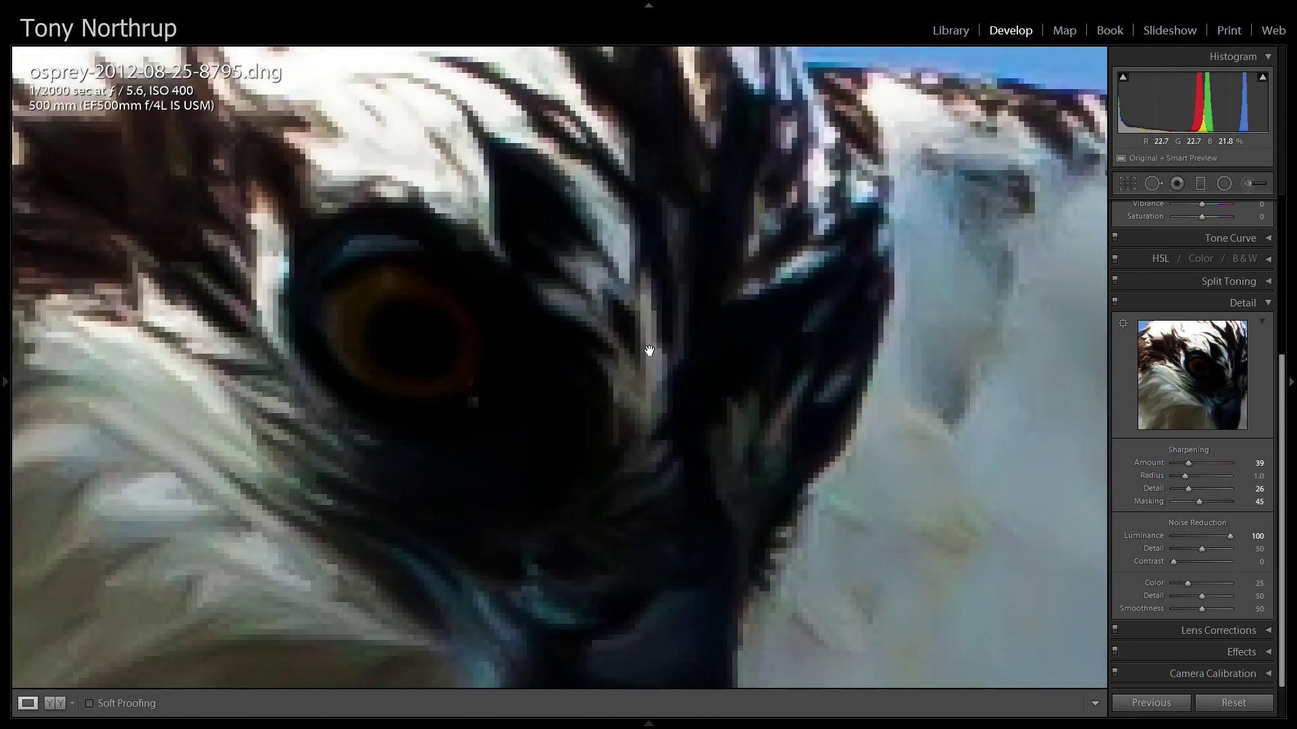
- Reset the photo's contrast and the luminance noise reduction to 0
{"action": "left_click_drag", "start_coordinate": [1282, 392], "coordinate": [1281, 229]}
{"action": "left_click", "coordinate": [1243, 334]}
{"action": "type", "text": "00"}
{"action": "key", "text": "Return"}
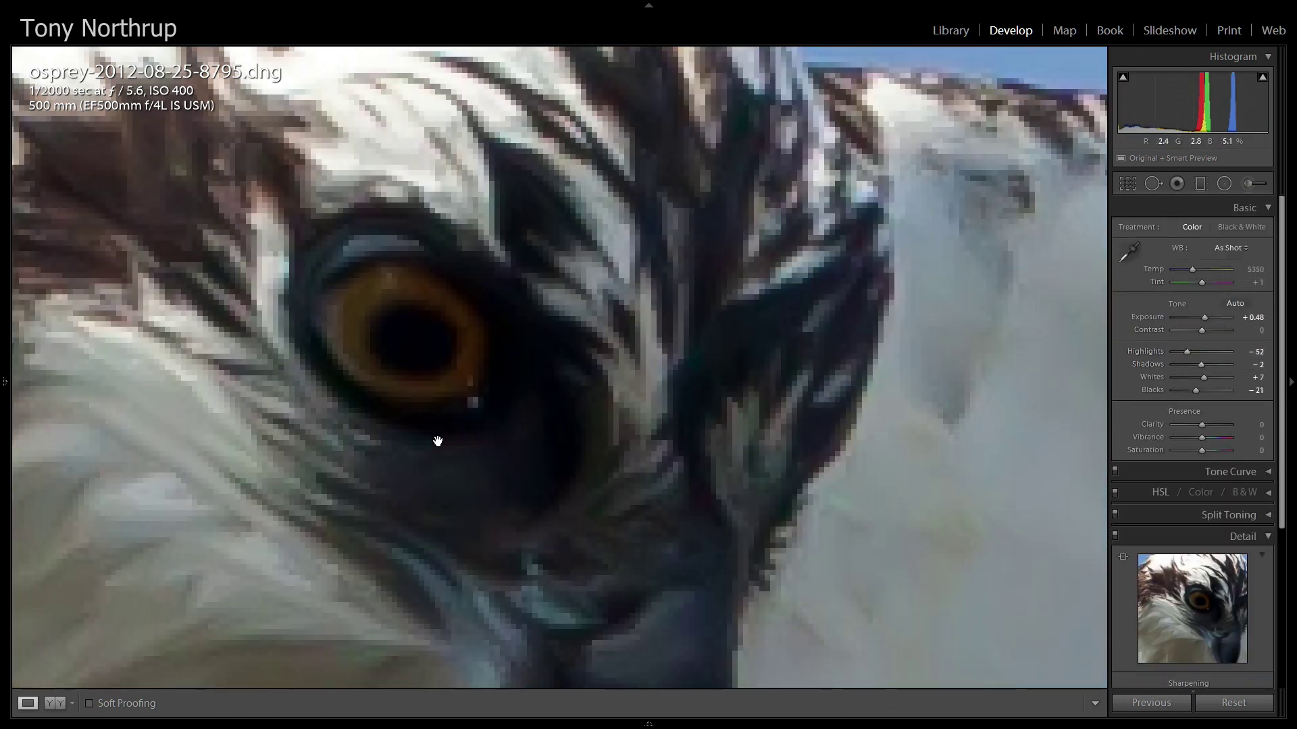
{"action": "left_click", "coordinate": [466, 464]}
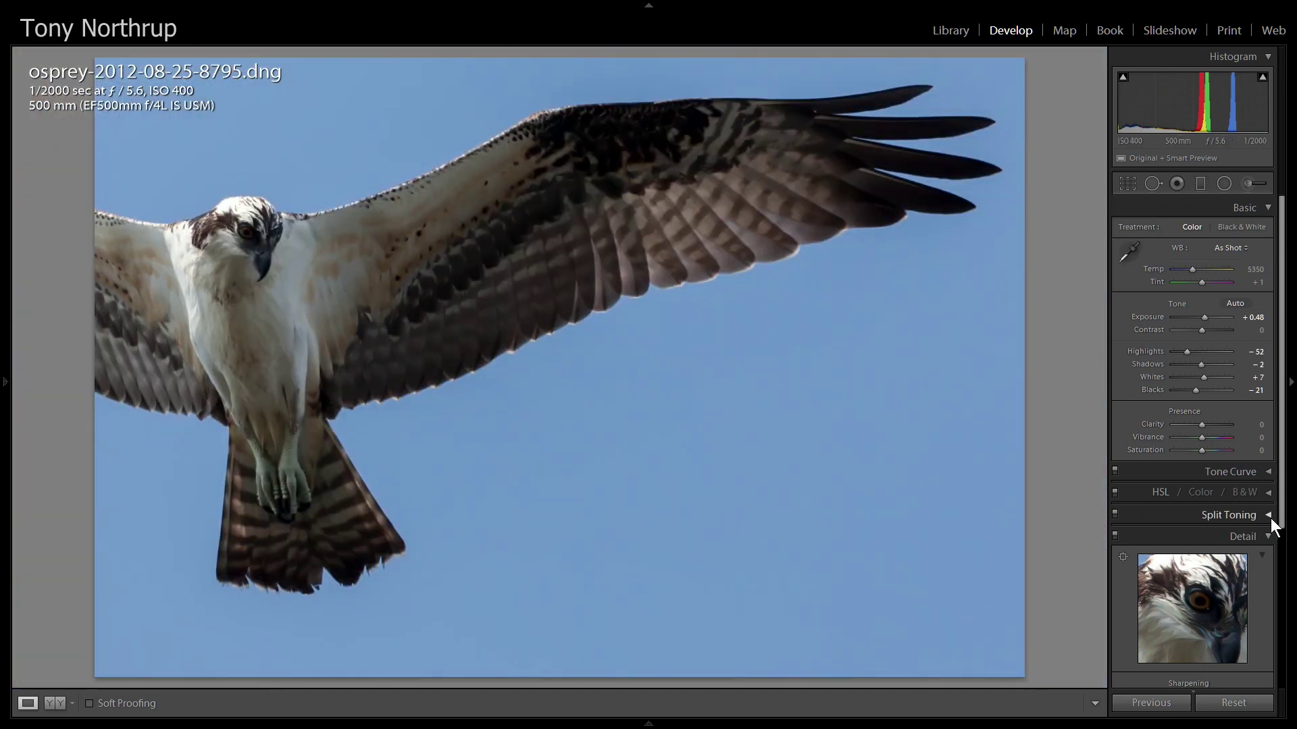
{"action": "scroll", "coordinate": [1274, 524], "scroll_direction": "down", "scroll_amount": 5}
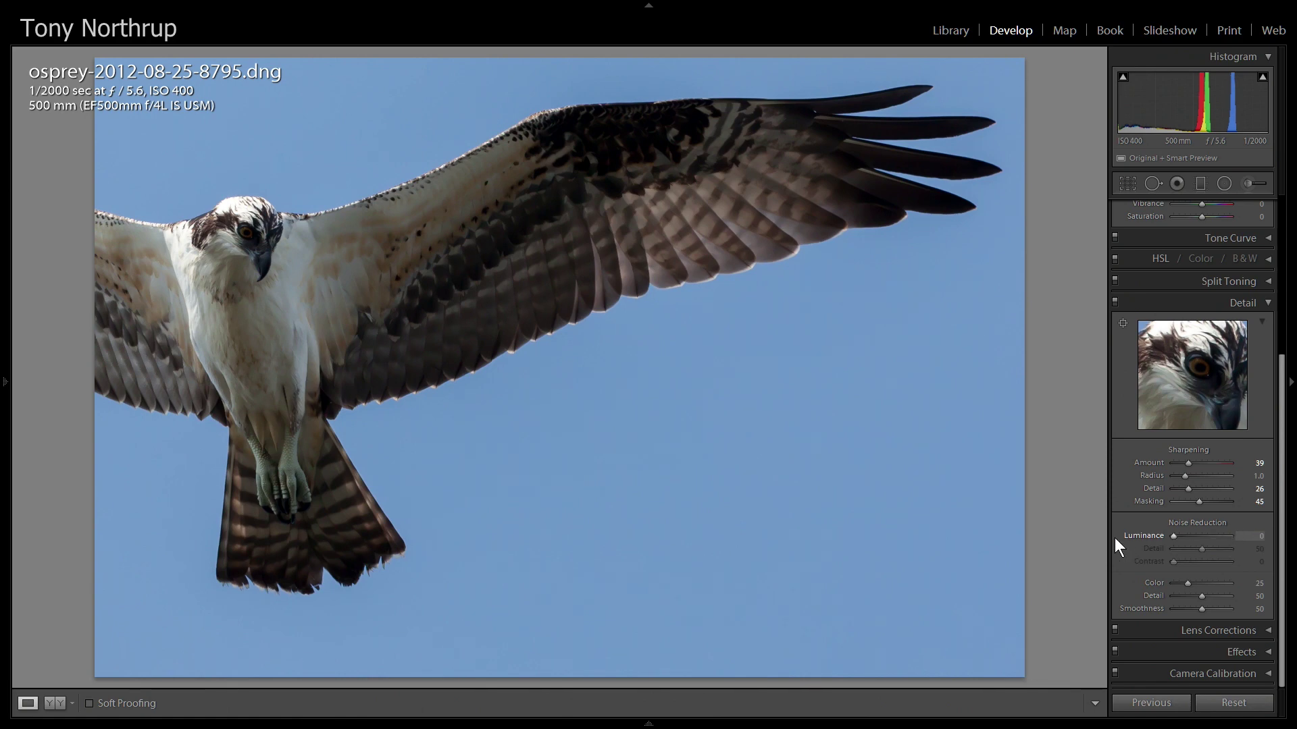
- Try strong luminance noise reduction on a close view of the osprey's head and undo it
{"action": "left_click", "coordinate": [255, 239]}
{"action": "left_click_drag", "start_coordinate": [260, 240], "coordinate": [768, 425]}
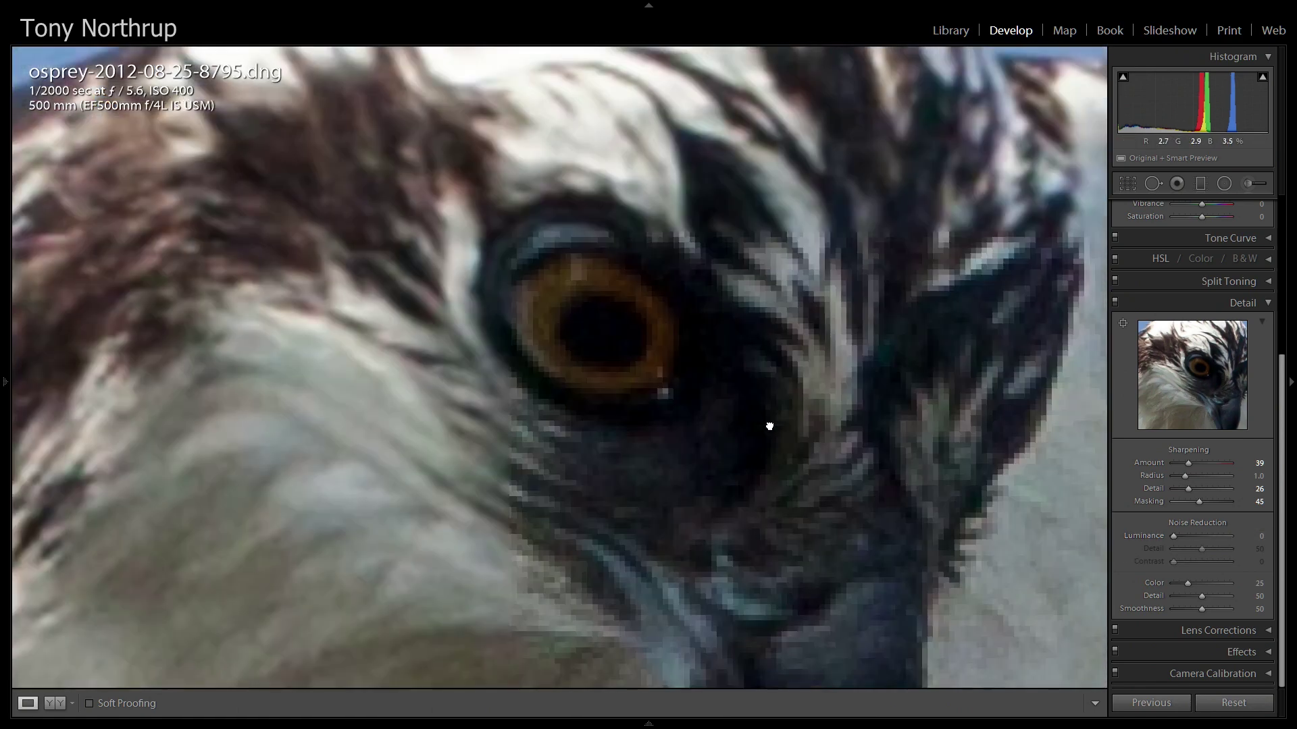
{"action": "key", "text": "ctrl+0"}
{"action": "key", "text": "ctrl+0"}
{"action": "key", "text": "ctrl+alt+minus"}
{"action": "key", "text": "ctrl+alt+minus"}
{"action": "left_click_drag", "start_coordinate": [766, 400], "coordinate": [616, 348]}
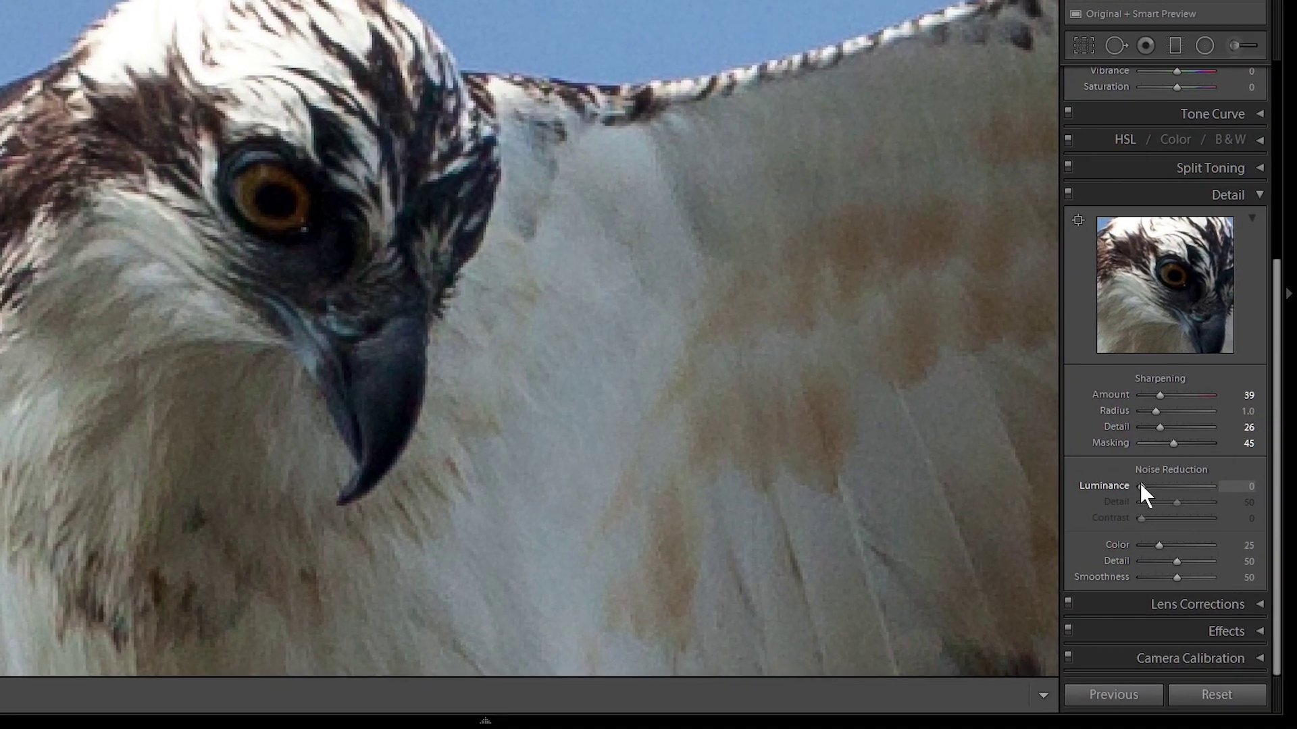
{"action": "left_click_drag", "start_coordinate": [1142, 487], "coordinate": [1226, 489]}
{"action": "key", "text": "ctrl+z"}
- Try luminance noise reduction at 100 on the chest and wing feathers, and return it to 0
{"action": "left_click_drag", "start_coordinate": [933, 516], "coordinate": [633, 304]}
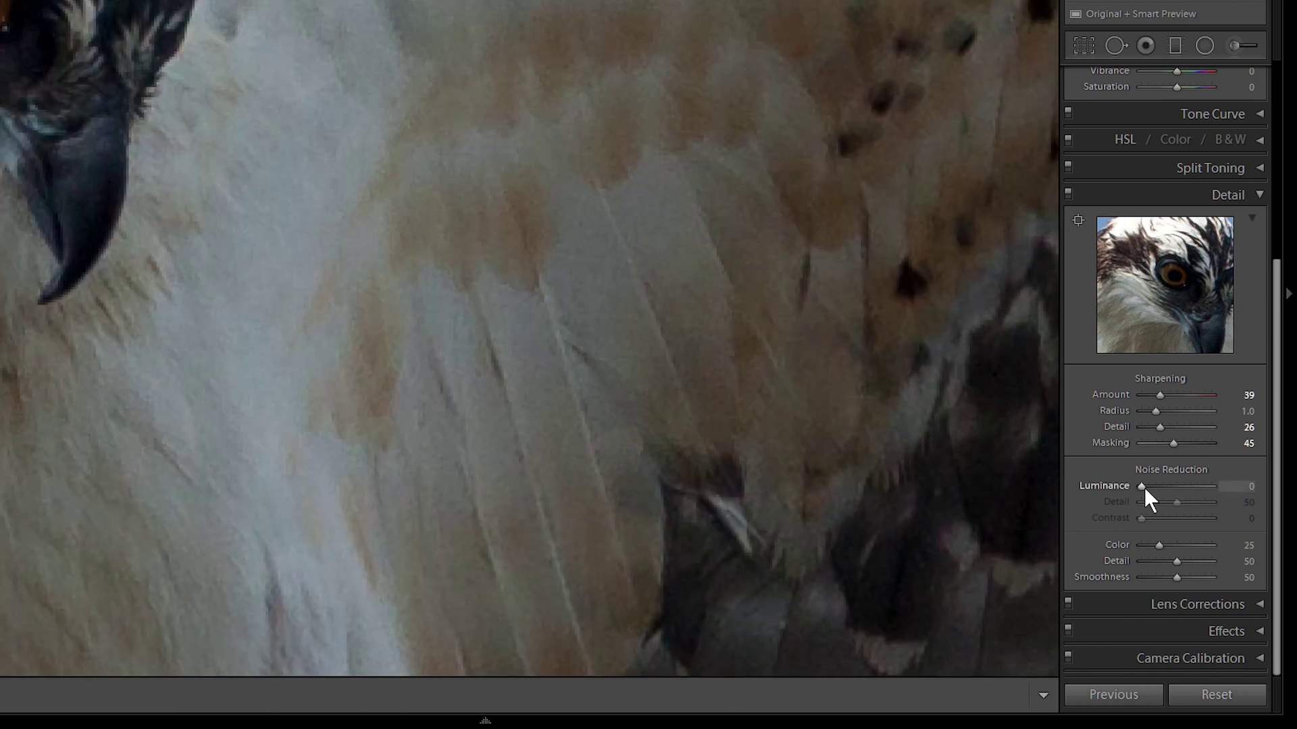
{"action": "left_click_drag", "start_coordinate": [1142, 486], "coordinate": [1274, 499]}
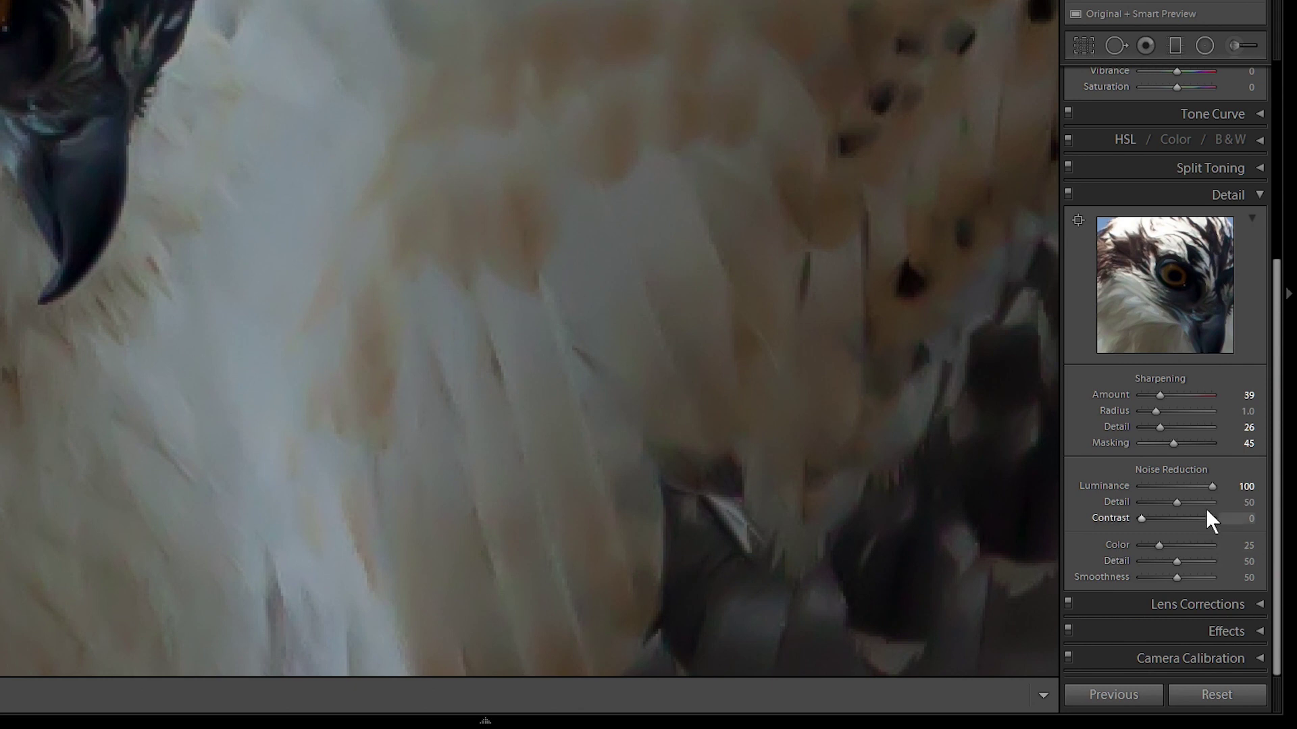
{"action": "left_click_drag", "start_coordinate": [1208, 484], "coordinate": [1146, 485]}
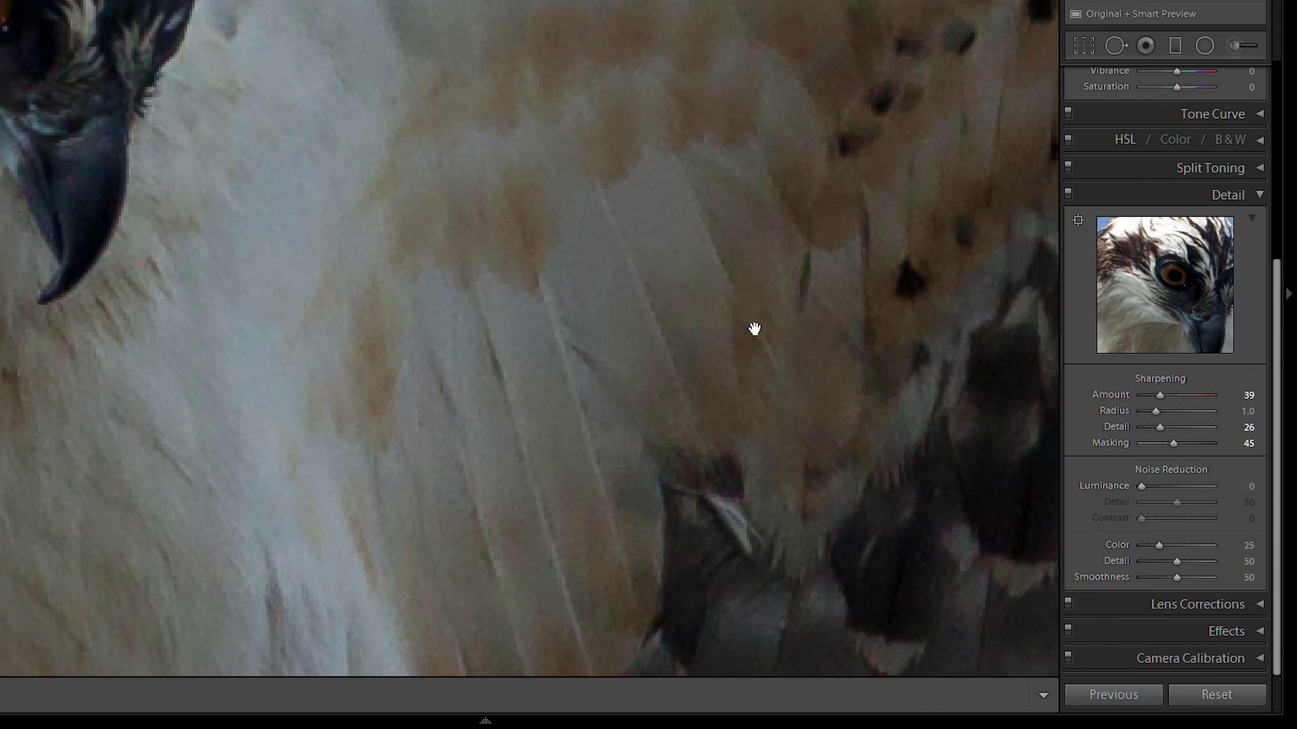
- Set luminance noise reduction to 37 while checking the osprey's beak and chest feathers
{"action": "left_click_drag", "start_coordinate": [795, 440], "coordinate": [751, 404]}
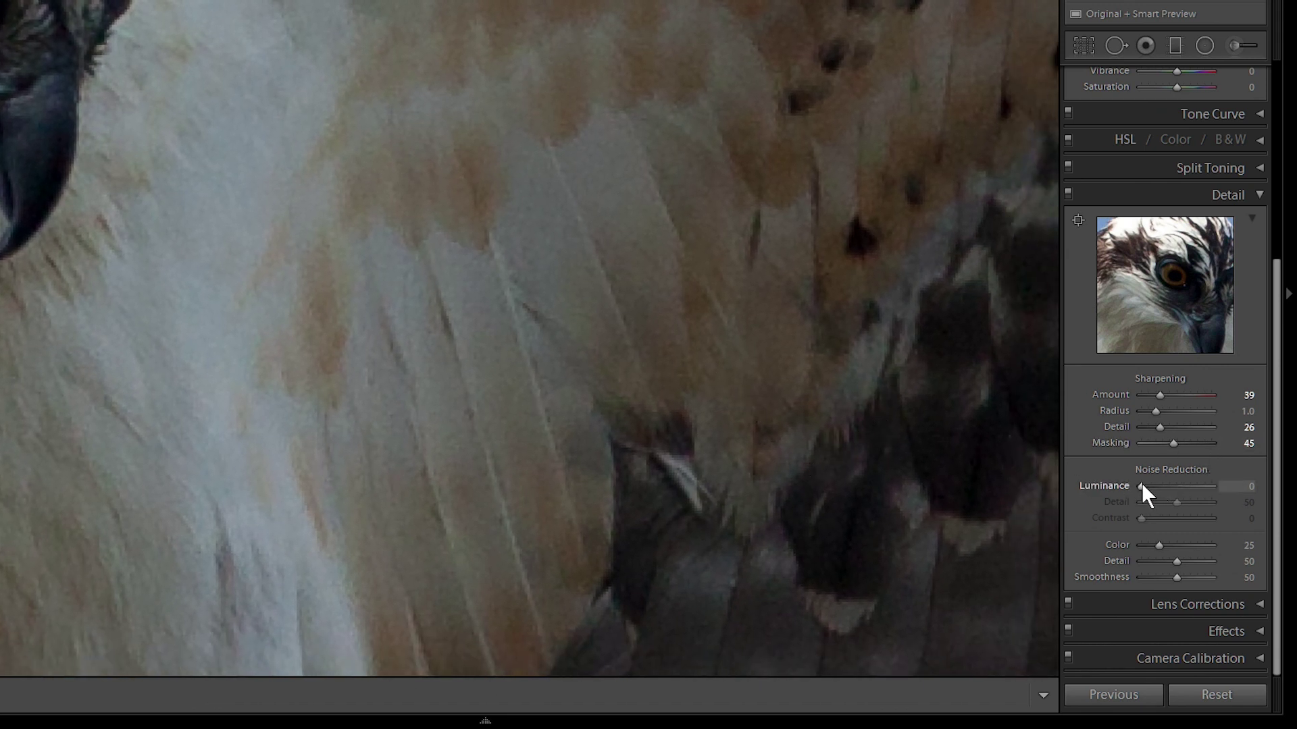
{"action": "left_click_drag", "start_coordinate": [1224, 484], "coordinate": [1148, 486]}
{"action": "left_click_drag", "start_coordinate": [1168, 484], "coordinate": [1165, 490]}
{"action": "left_click_drag", "start_coordinate": [213, 125], "coordinate": [336, 151]}
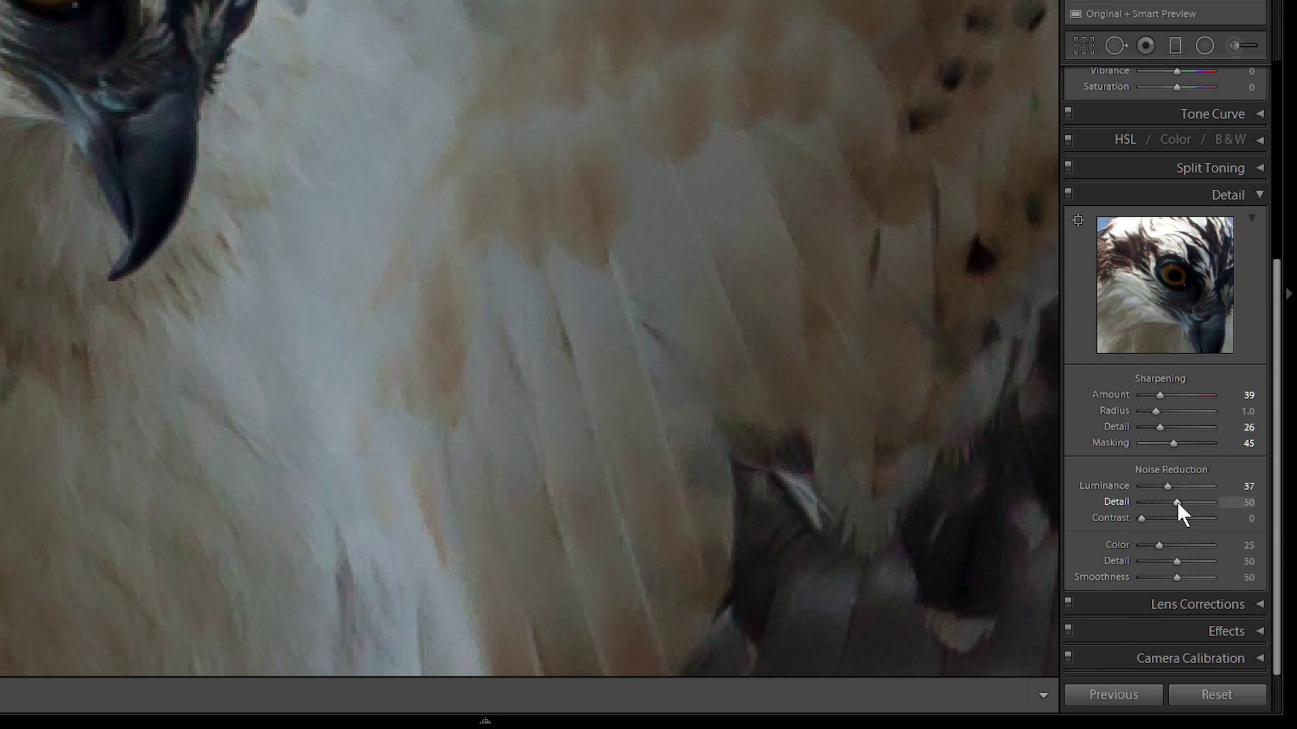
- Test low and high detail settings for luminance noise reduction and set the detail to 100
{"action": "left_click_drag", "start_coordinate": [1177, 501], "coordinate": [1213, 504]}
{"action": "left_click_drag", "start_coordinate": [1142, 501], "coordinate": [1258, 496]}
{"action": "left_click", "coordinate": [1170, 504]}
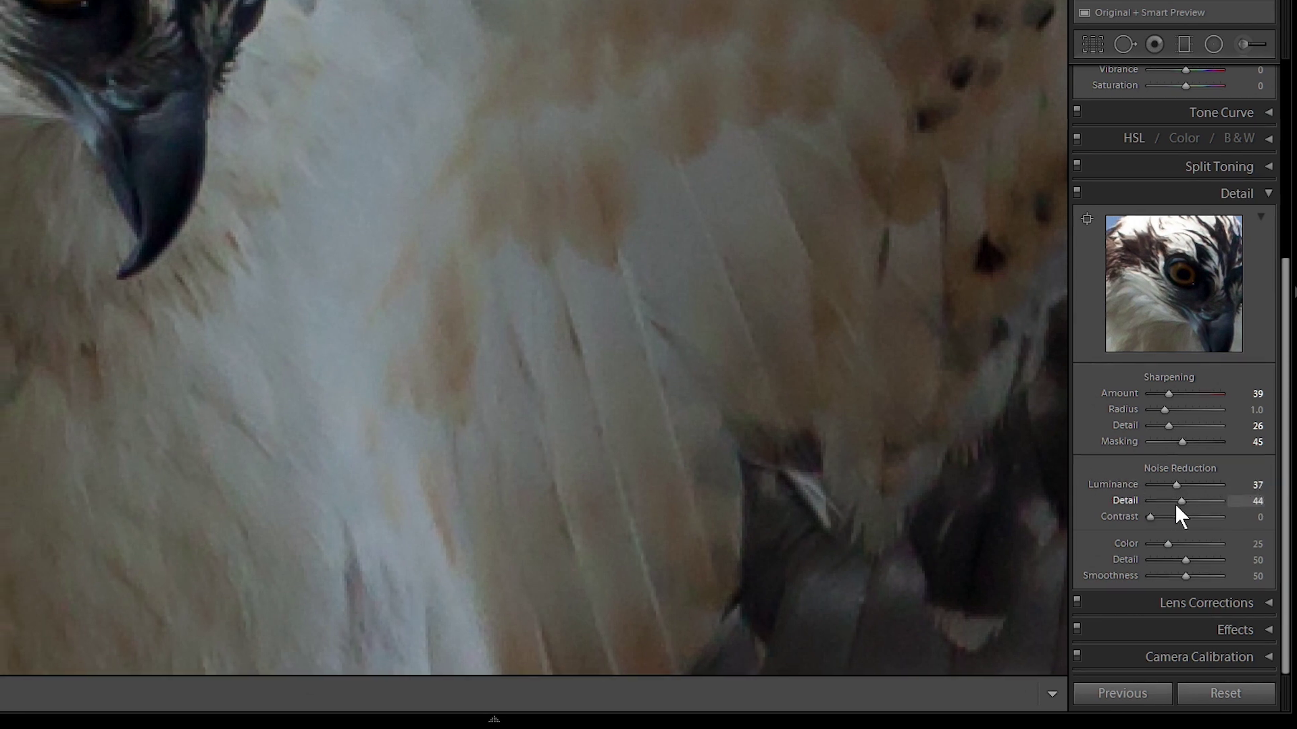
{"action": "left_click_drag", "start_coordinate": [1176, 505], "coordinate": [1179, 506]}
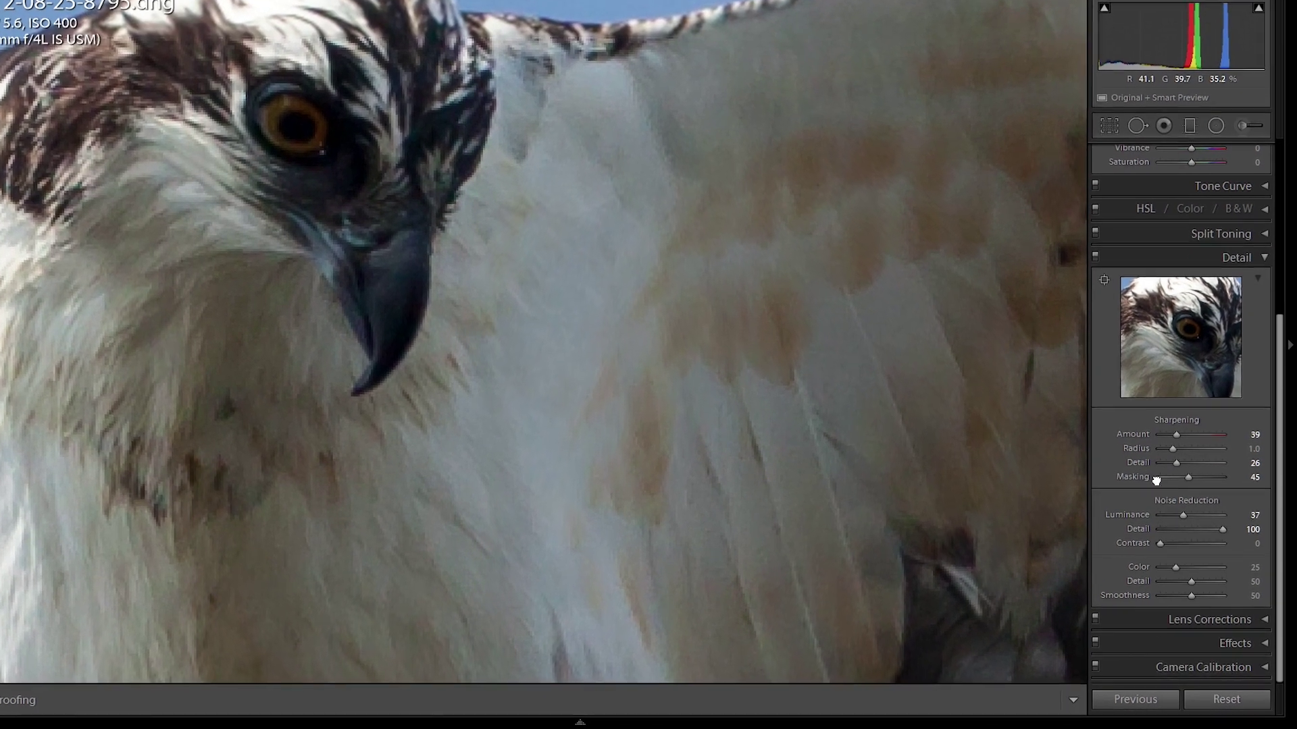
- Compare low and high contrast settings for luminance noise reduction and set the contrast to 100
{"action": "left_click_drag", "start_coordinate": [1160, 543], "coordinate": [1259, 546]}
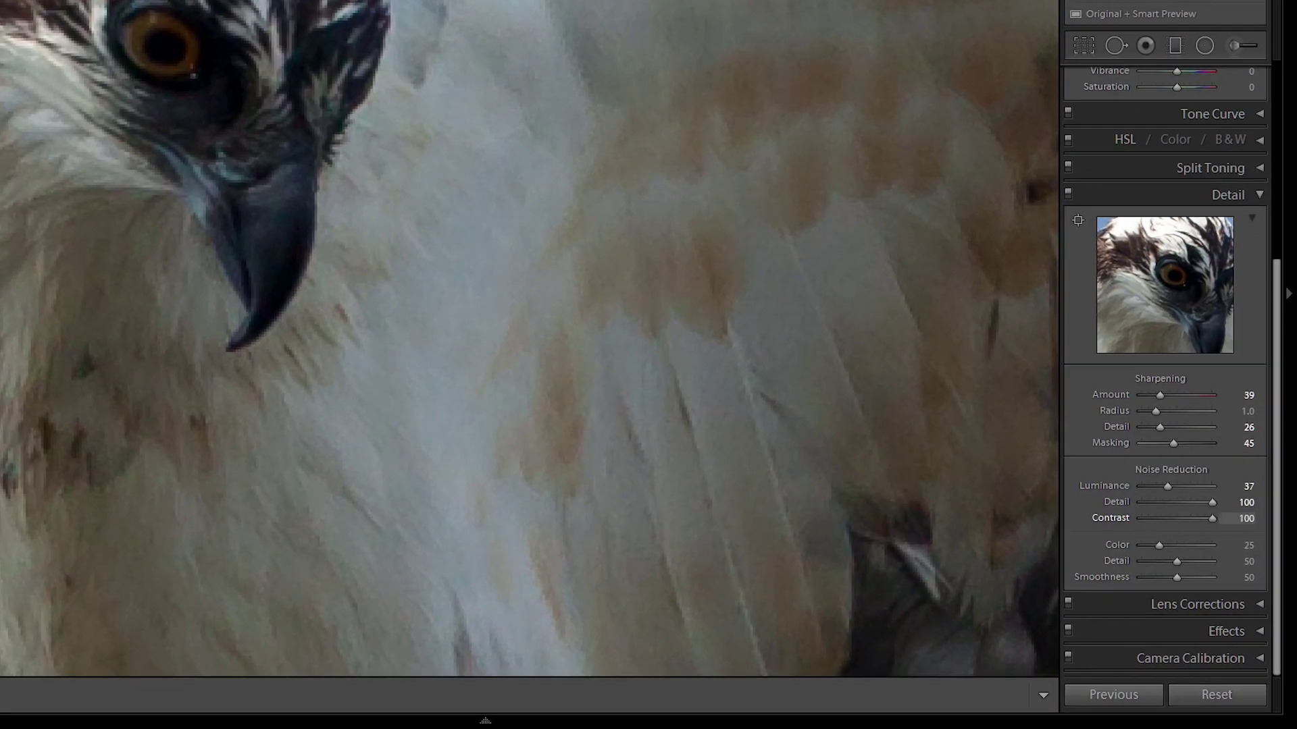
{"action": "double_click", "coordinate": [1090, 519]}
{"action": "left_click_drag", "start_coordinate": [1152, 515], "coordinate": [986, 523]}
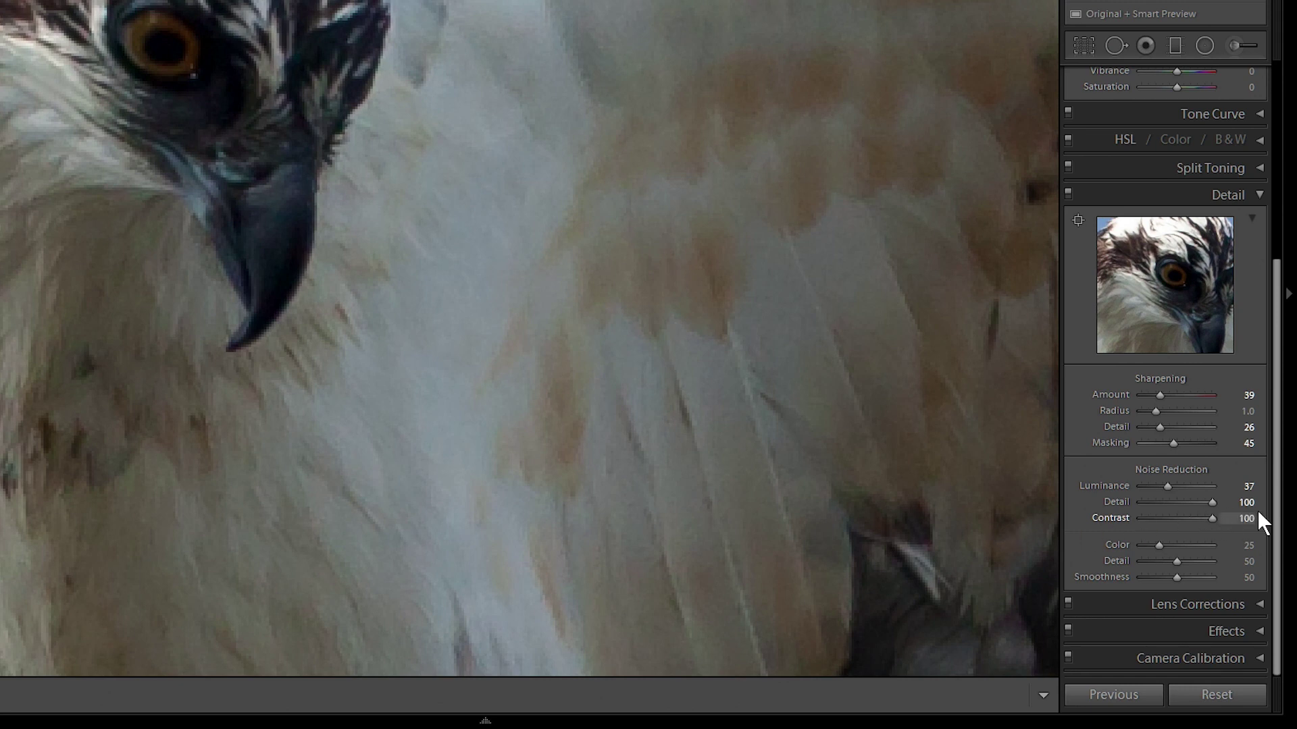
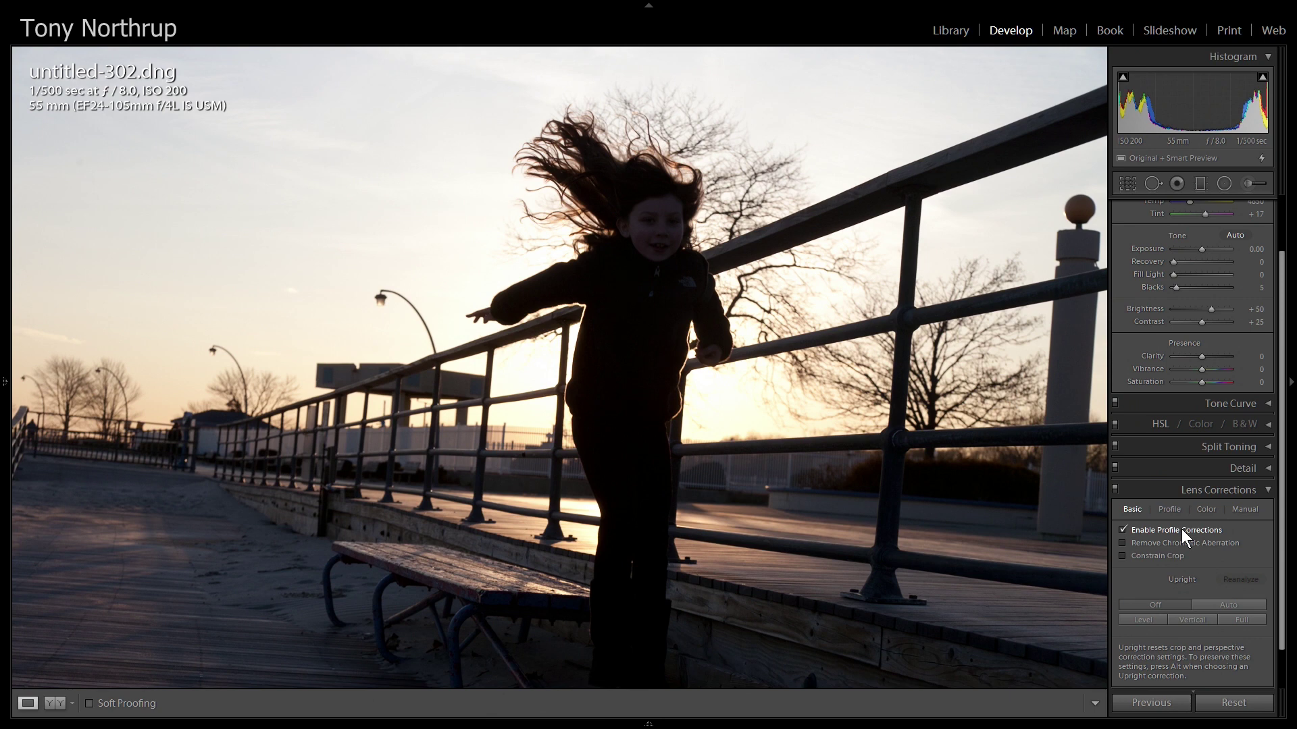
- Turn off the lens profile corrections for the boardwalk photo untitled-302.dng
{"action": "left_click", "coordinate": [1181, 529]}
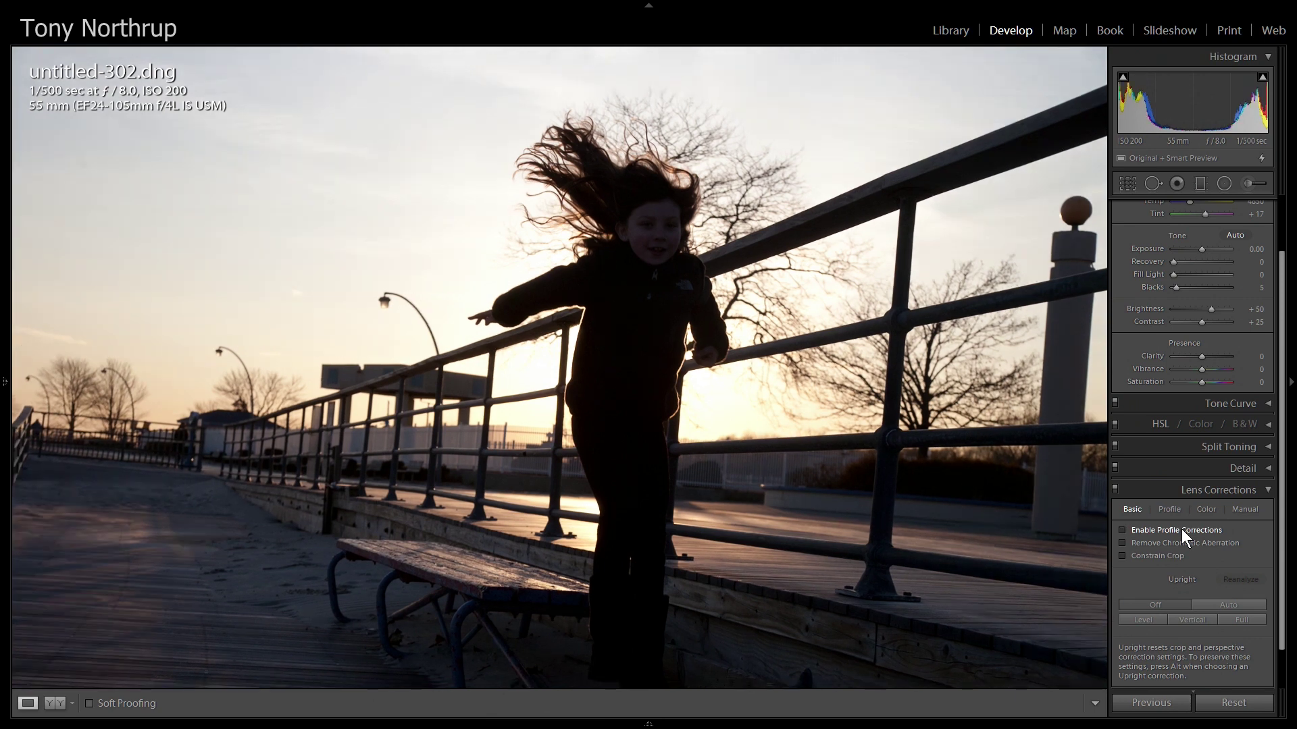
- Switch the lens profile corrections on and off repeatedly to compare the boardwalk photo's distortion and corner brightness
{"action": "left_click", "coordinate": [1181, 529]}
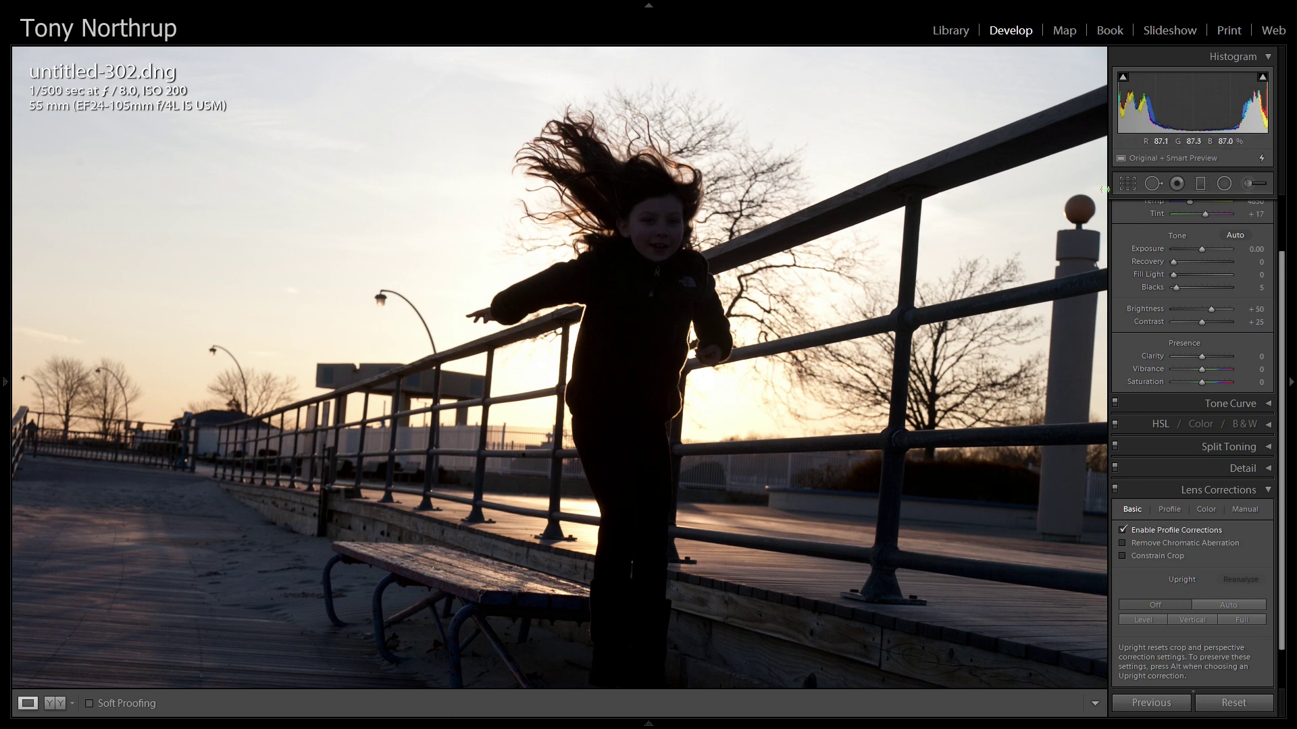
{"action": "left_click", "coordinate": [1185, 530]}
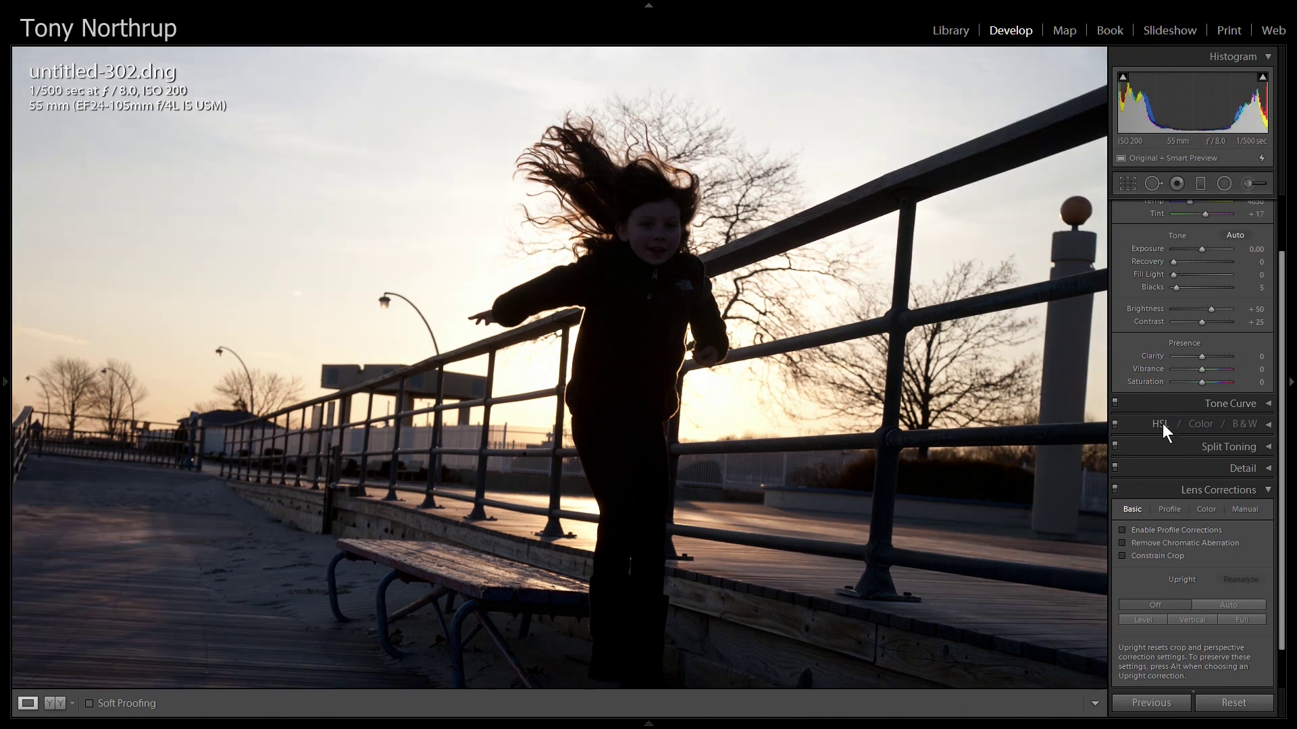
{"action": "left_click", "coordinate": [1183, 529]}
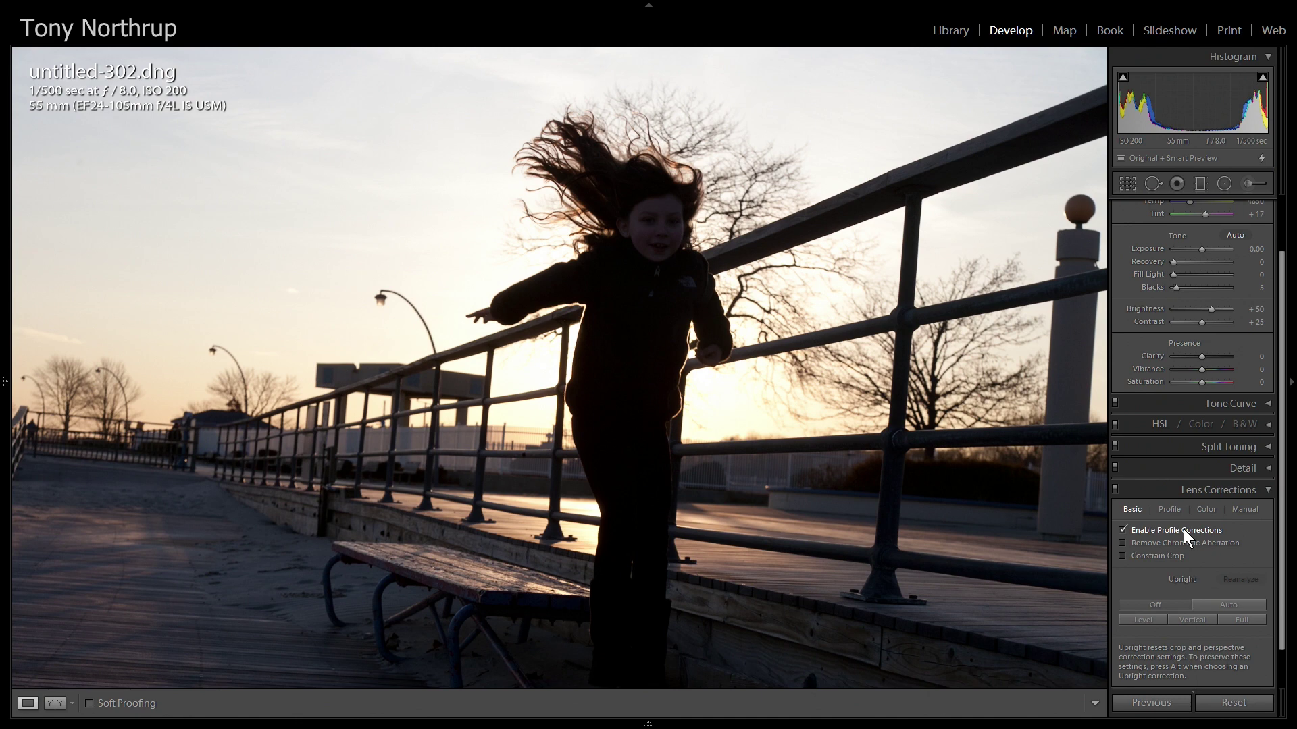
{"action": "left_click", "coordinate": [1183, 529]}
{"action": "left_click", "coordinate": [1184, 529]}
{"action": "left_click", "coordinate": [1182, 531]}
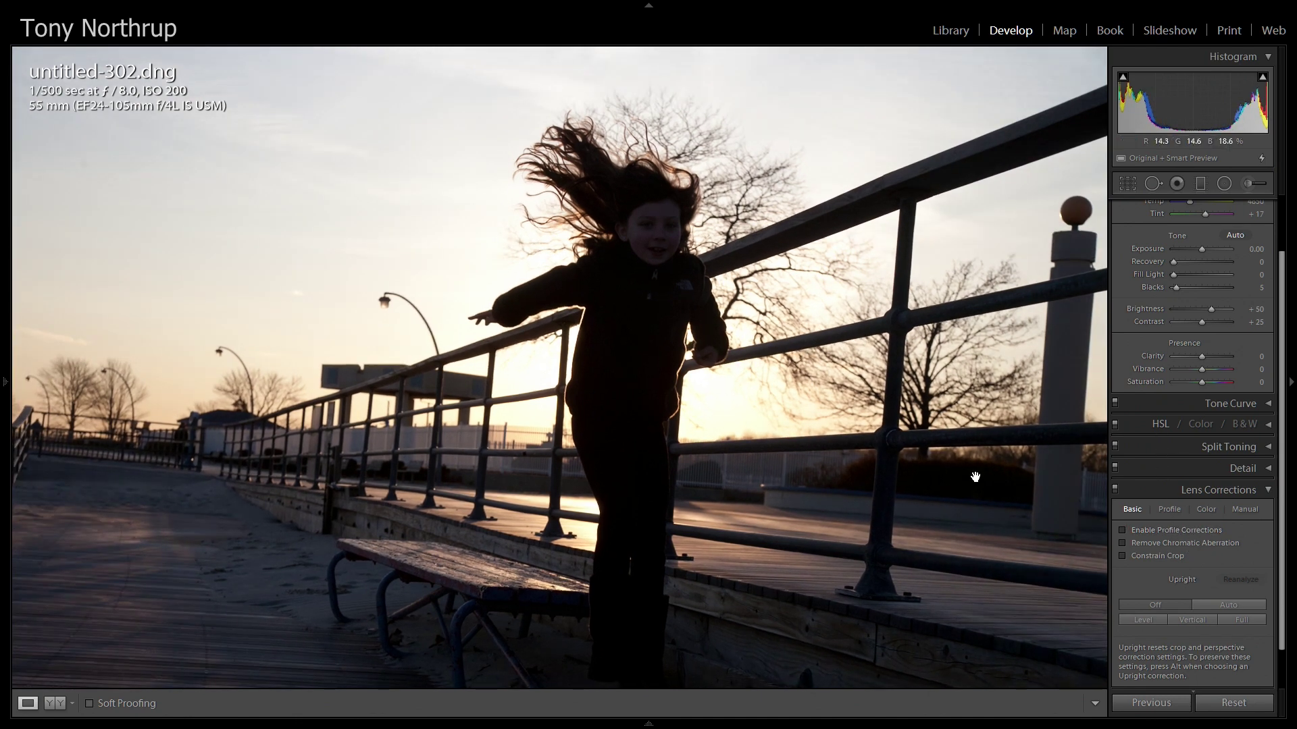
{"action": "left_click", "coordinate": [1206, 533]}
{"action": "left_click", "coordinate": [1205, 532]}
{"action": "left_click", "coordinate": [1201, 528]}
{"action": "left_click", "coordinate": [1201, 528]}
- Turn off the clipping warning overlay and enable the lens profile corrections for the boardwalk photo
{"action": "key", "text": "j"}
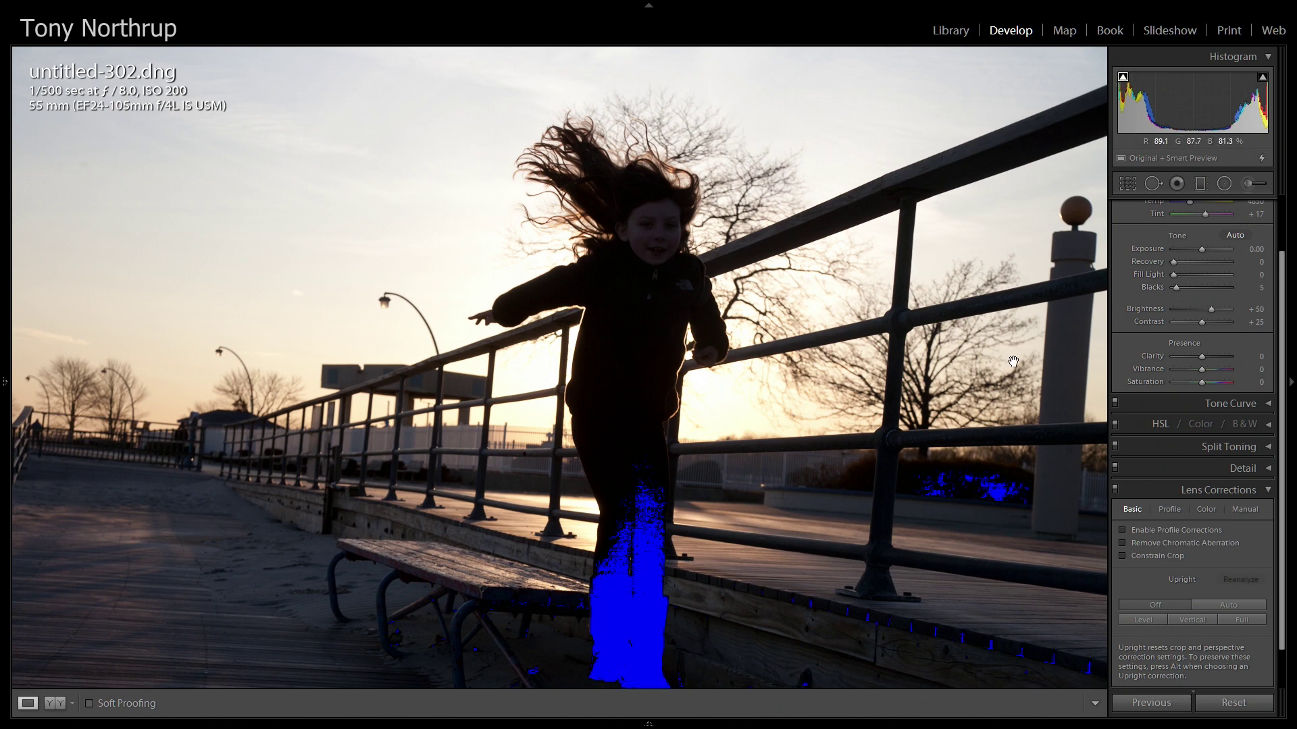
{"action": "left_click", "coordinate": [1124, 78]}
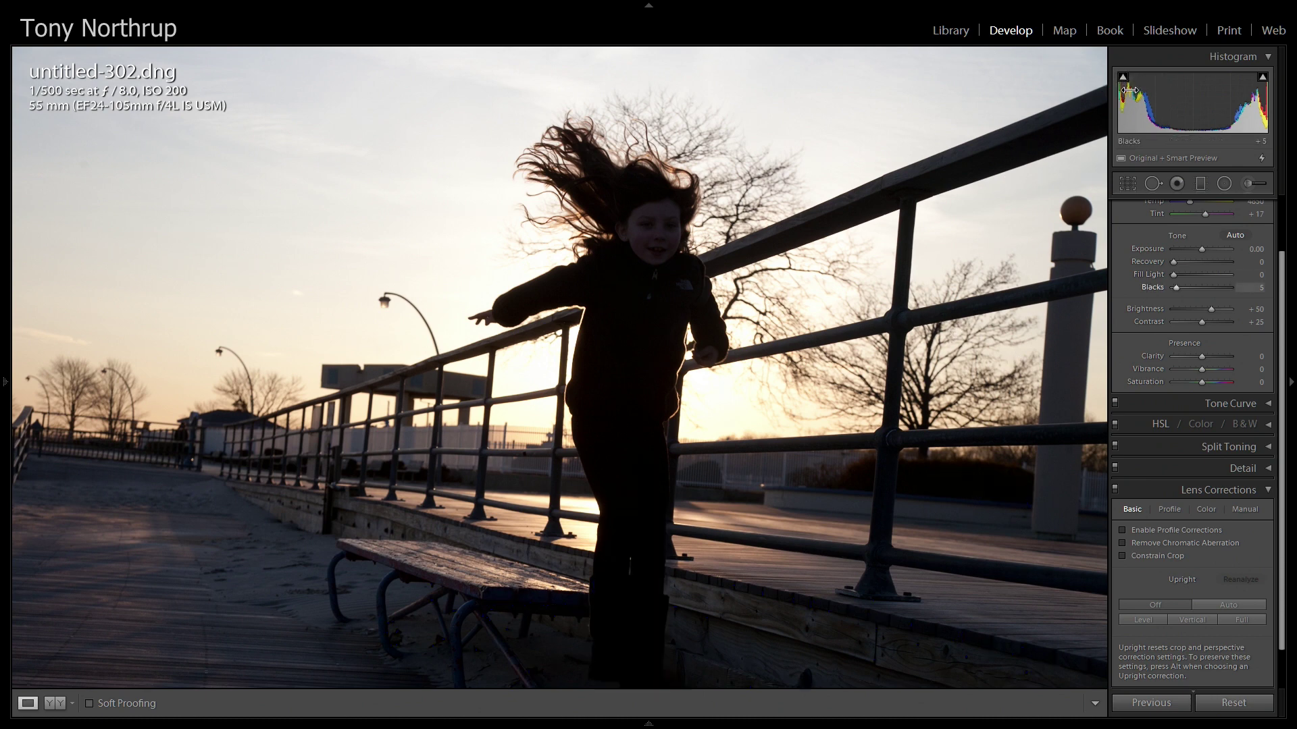
{"action": "left_click", "coordinate": [1169, 529]}
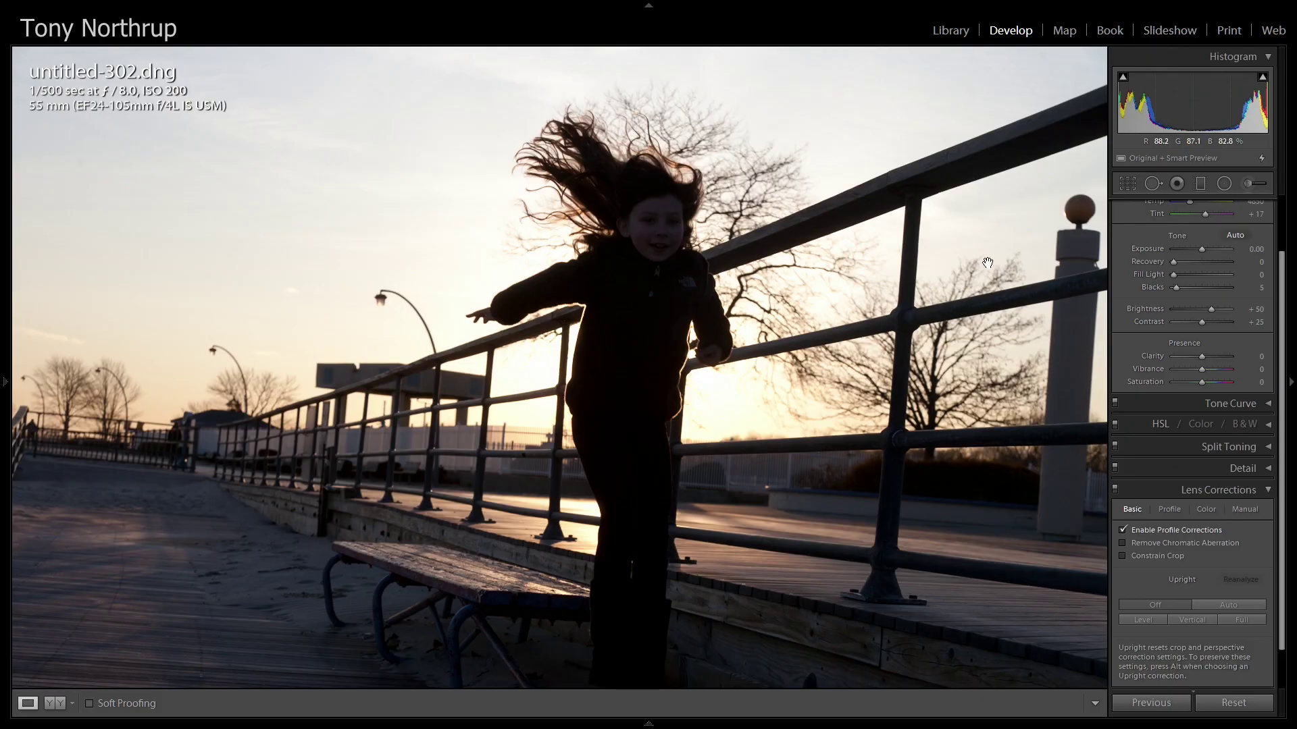
- Examine the color fringing along the edges of the round-topped post and enable chromatic aberration removal
{"action": "left_click", "coordinate": [1080, 214]}
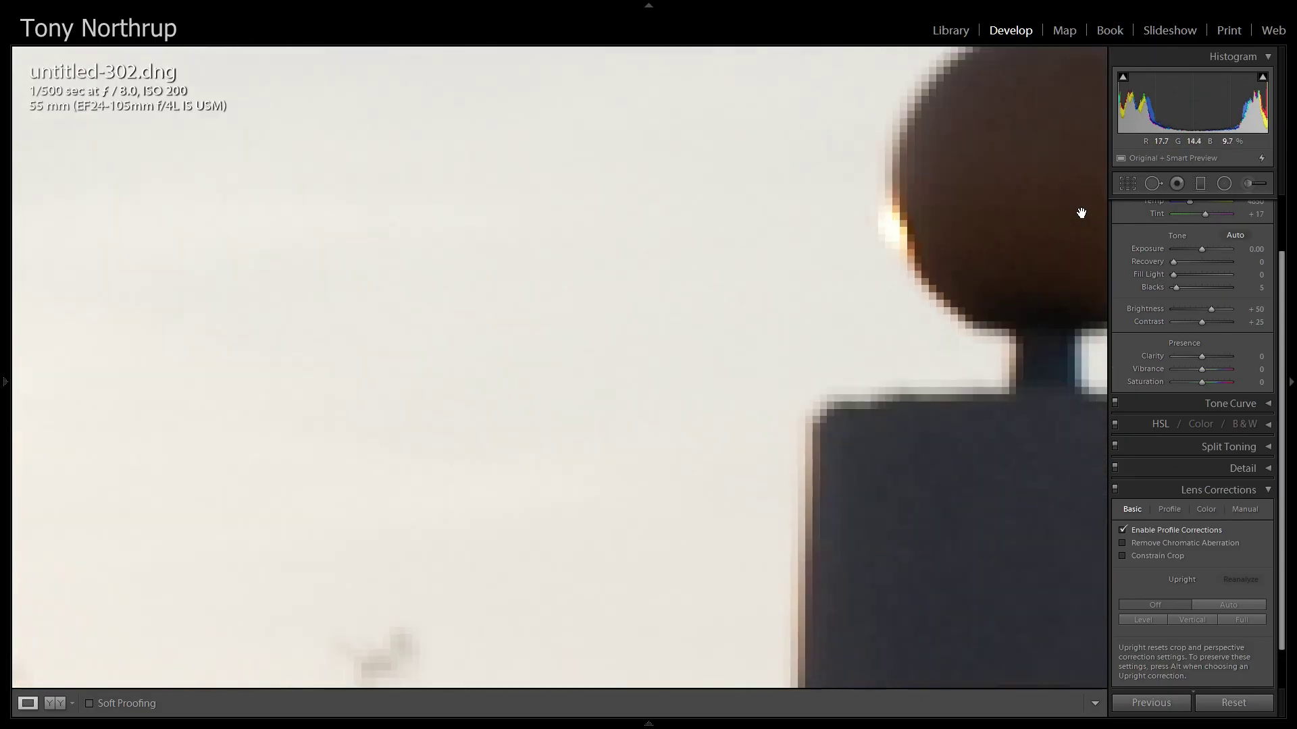
{"action": "left_click_drag", "start_coordinate": [993, 231], "coordinate": [631, 423]}
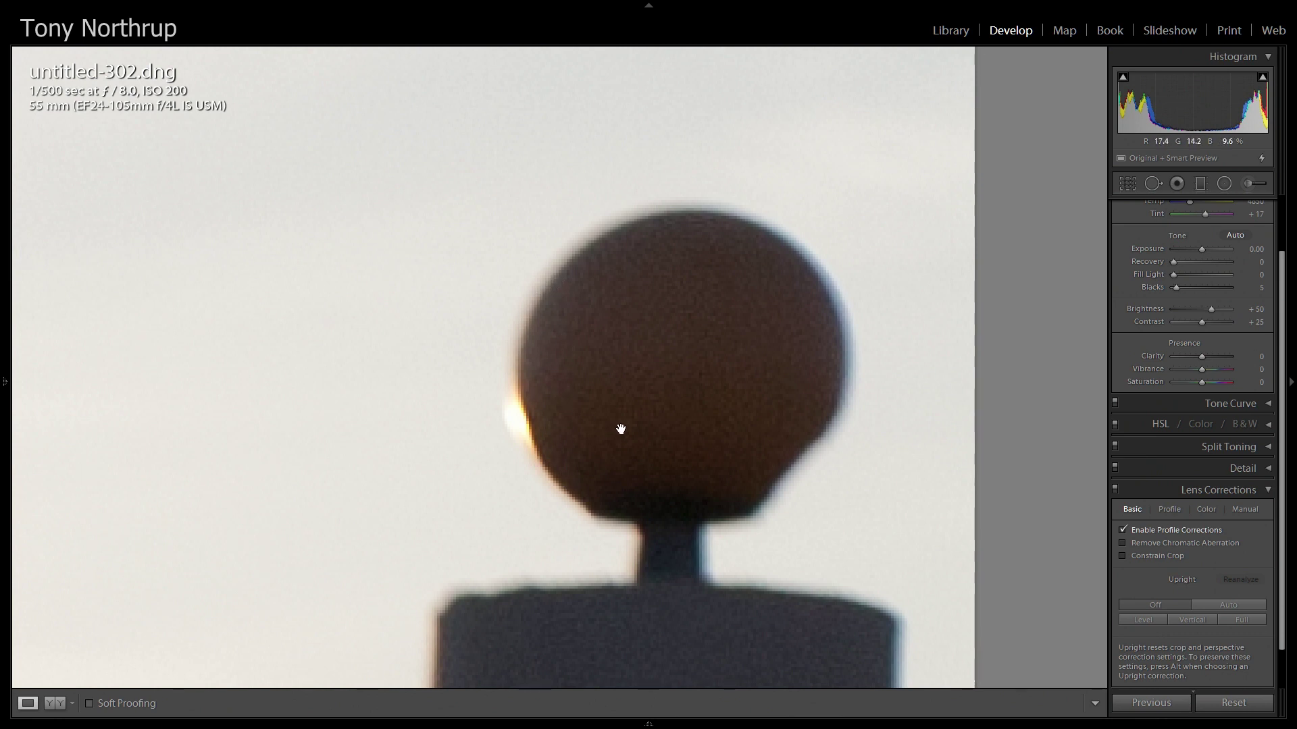
{"action": "left_click_drag", "start_coordinate": [621, 429], "coordinate": [555, 237]}
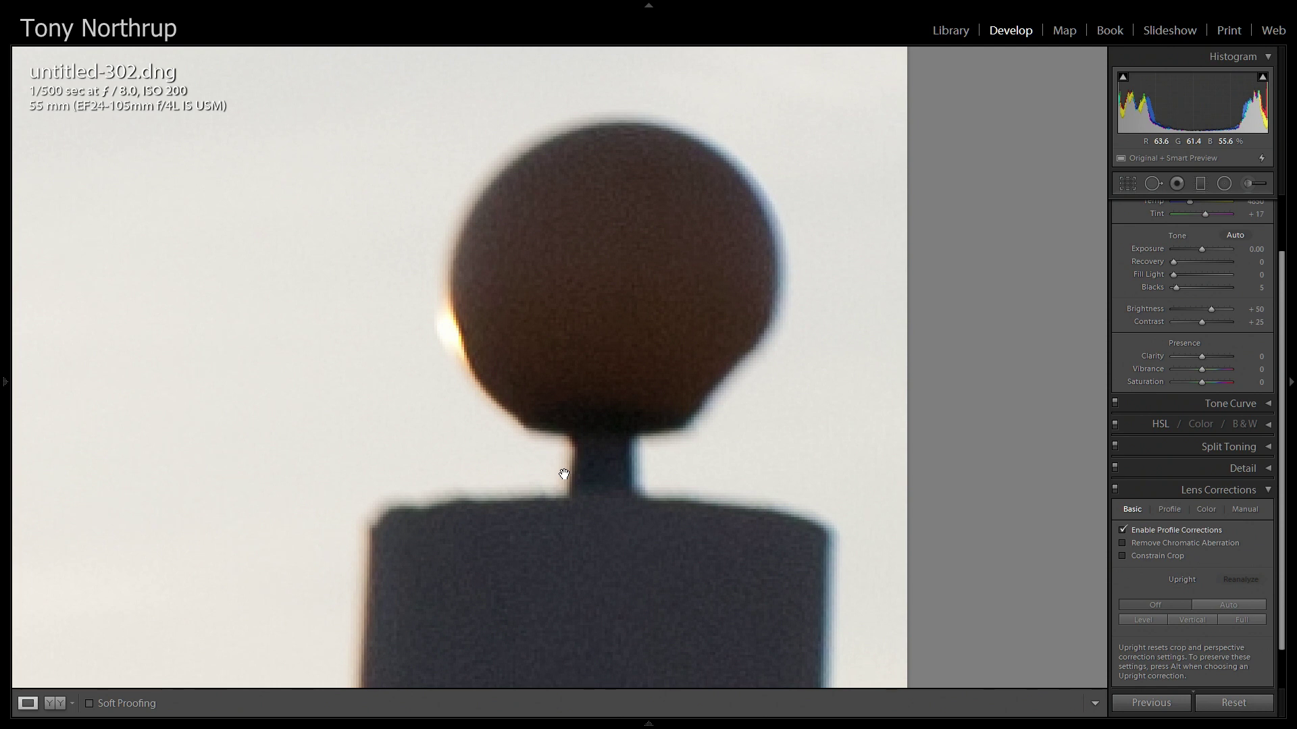
{"action": "left_click_drag", "start_coordinate": [700, 462], "coordinate": [667, 250]}
{"action": "left_click_drag", "start_coordinate": [765, 491], "coordinate": [795, 374]}
{"action": "left_click_drag", "start_coordinate": [687, 327], "coordinate": [715, 267]}
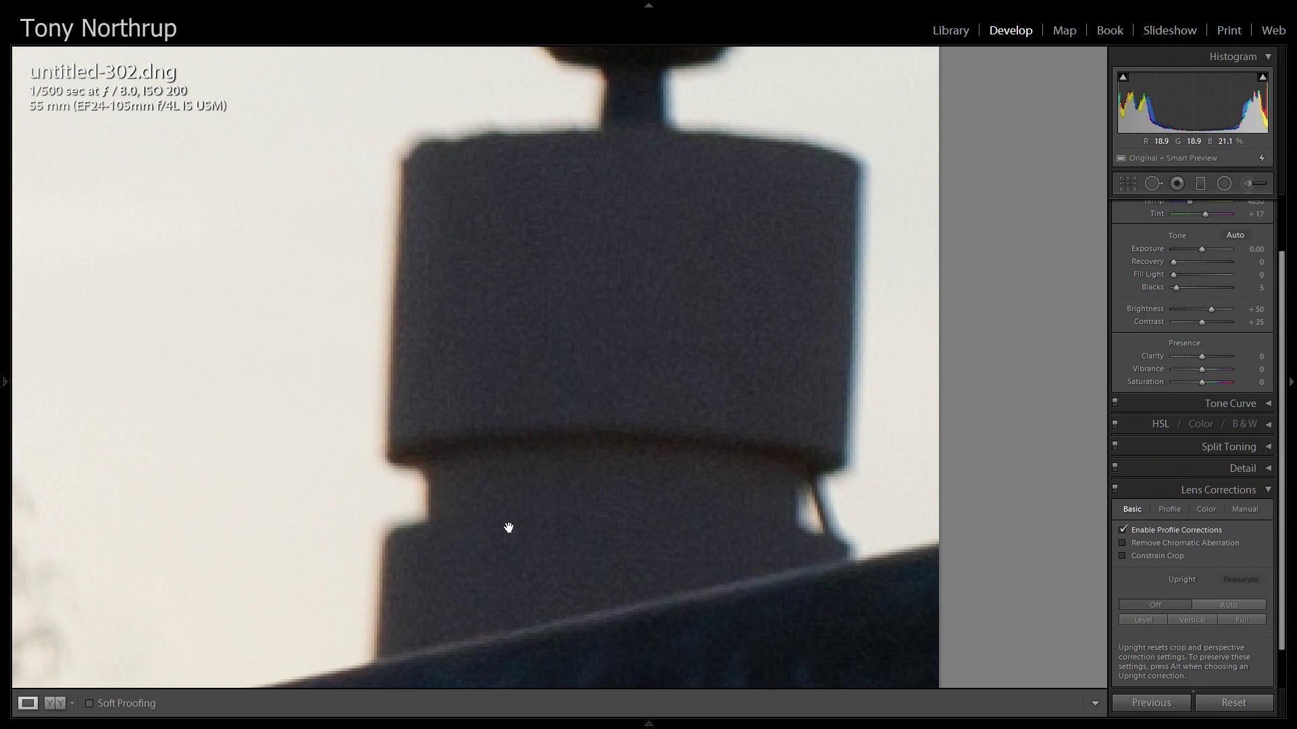
{"action": "left_click_drag", "start_coordinate": [669, 331], "coordinate": [725, 413]}
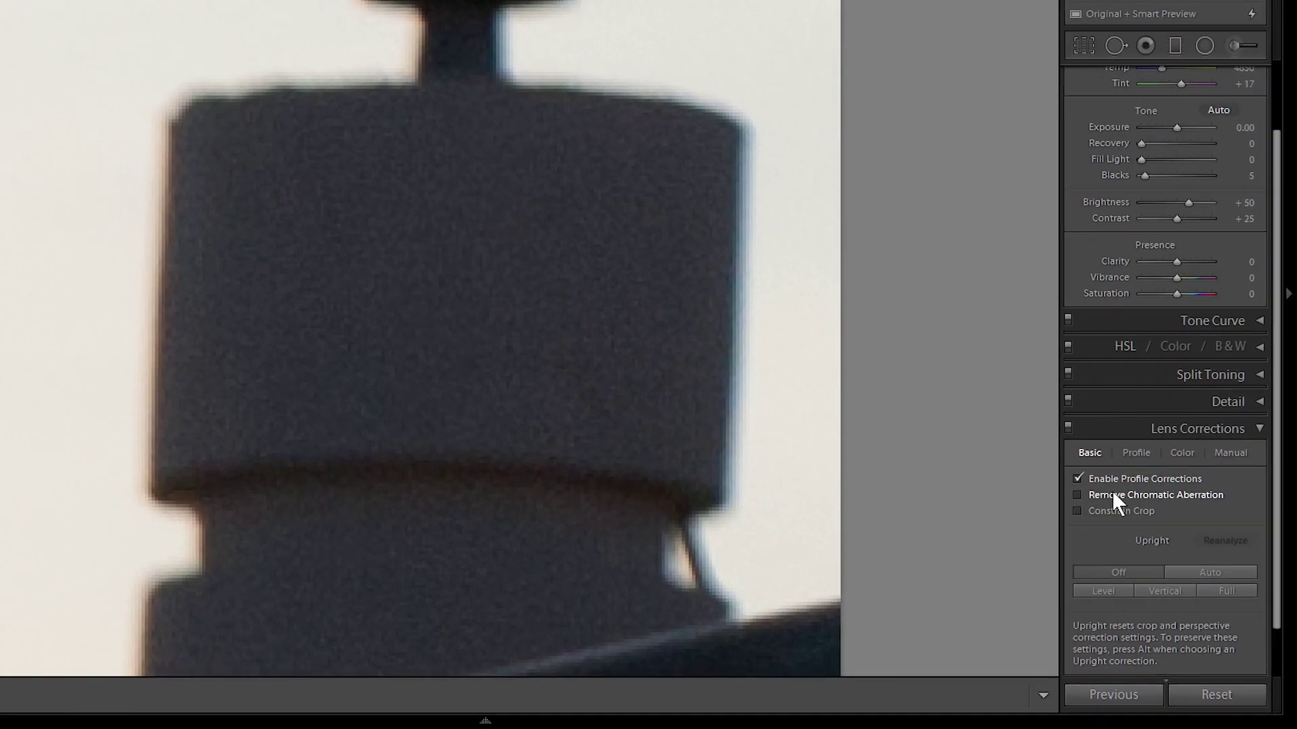
{"action": "left_click", "coordinate": [1112, 490]}
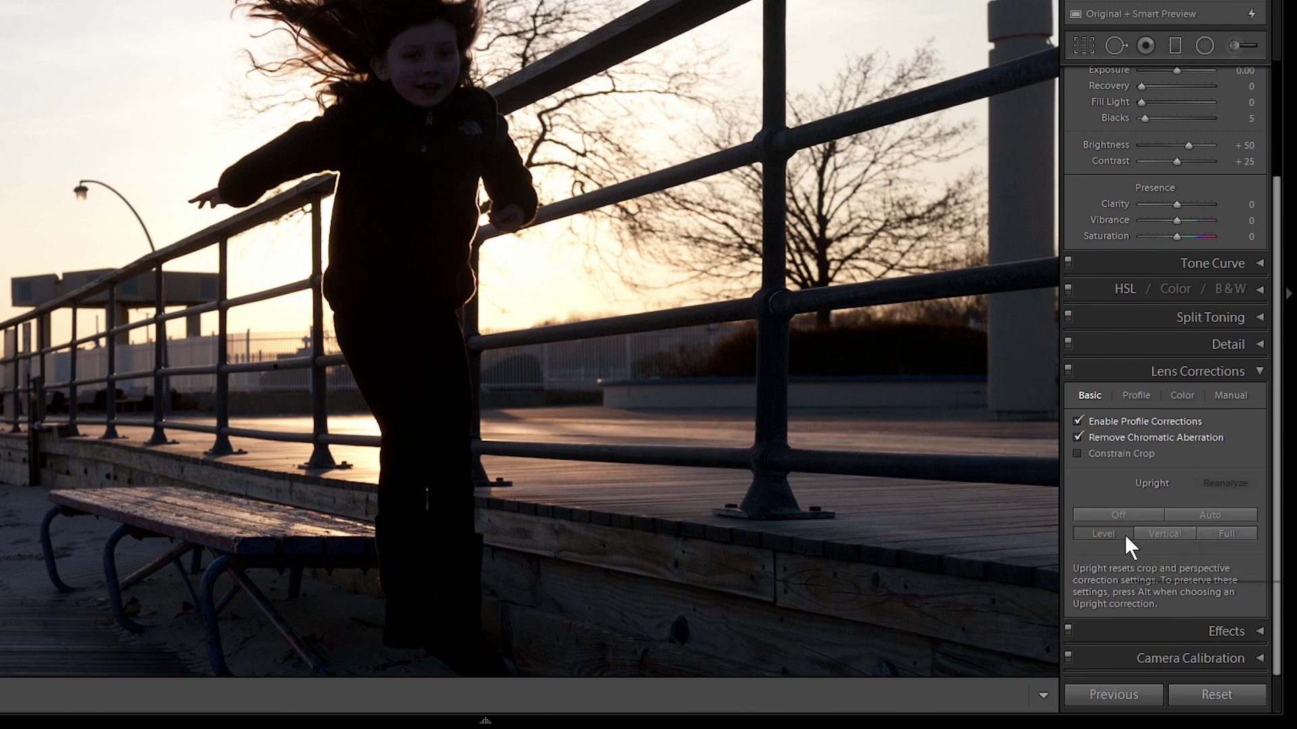
- Try the Level, Vertical and Auto Upright perspective corrections on the boardwalk photo
{"action": "left_click", "coordinate": [1124, 535]}
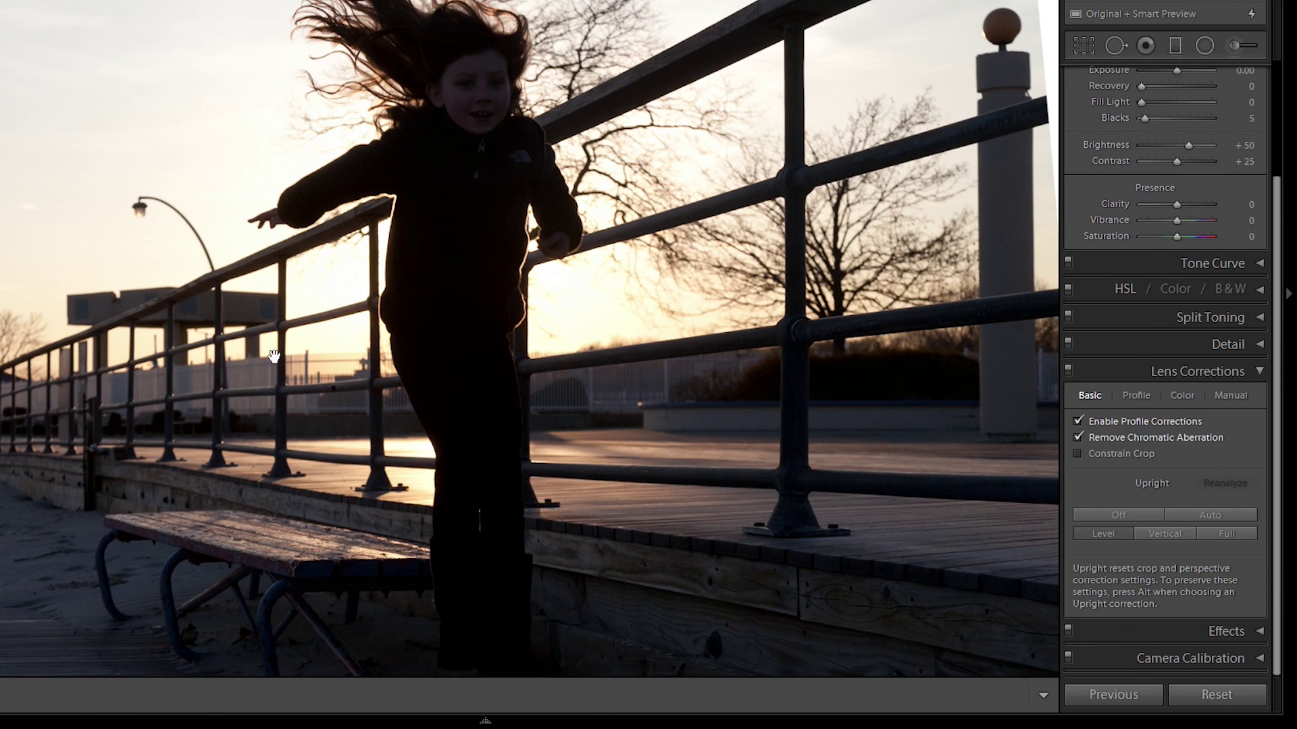
{"action": "left_click", "coordinate": [1123, 535]}
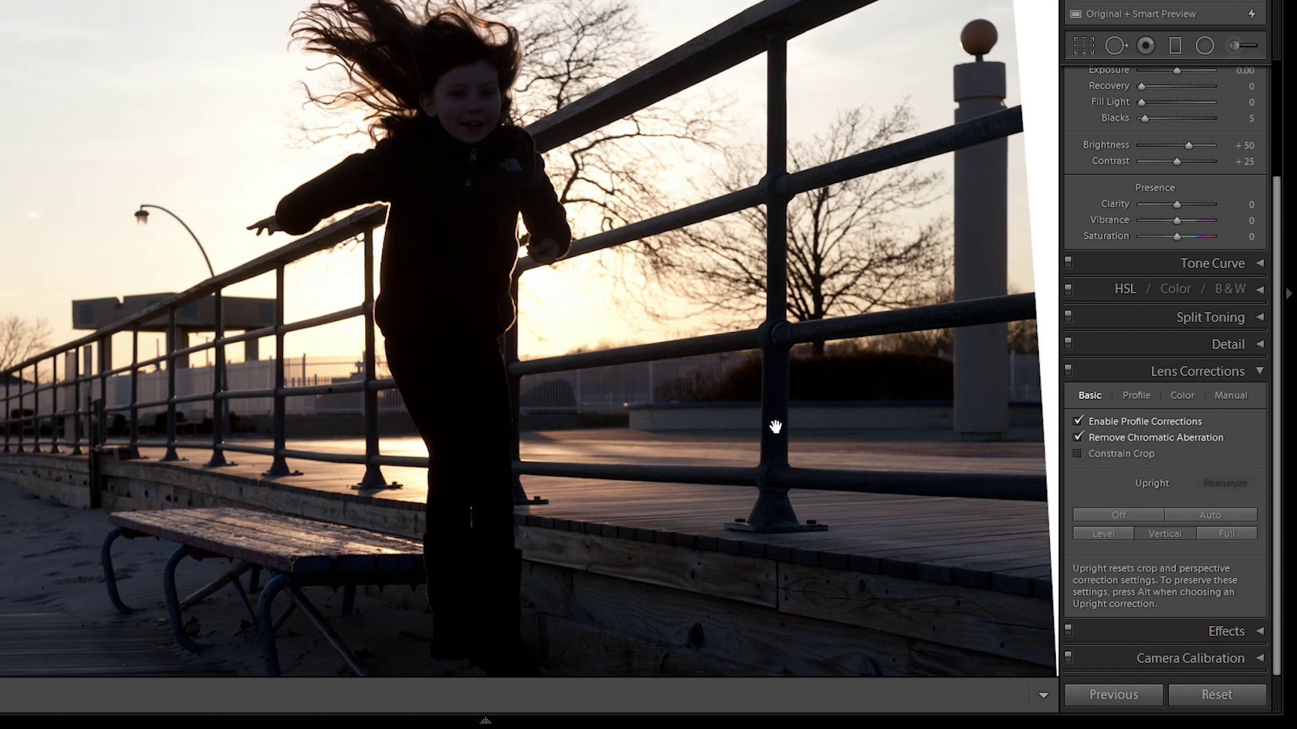
{"action": "left_click", "coordinate": [1100, 535]}
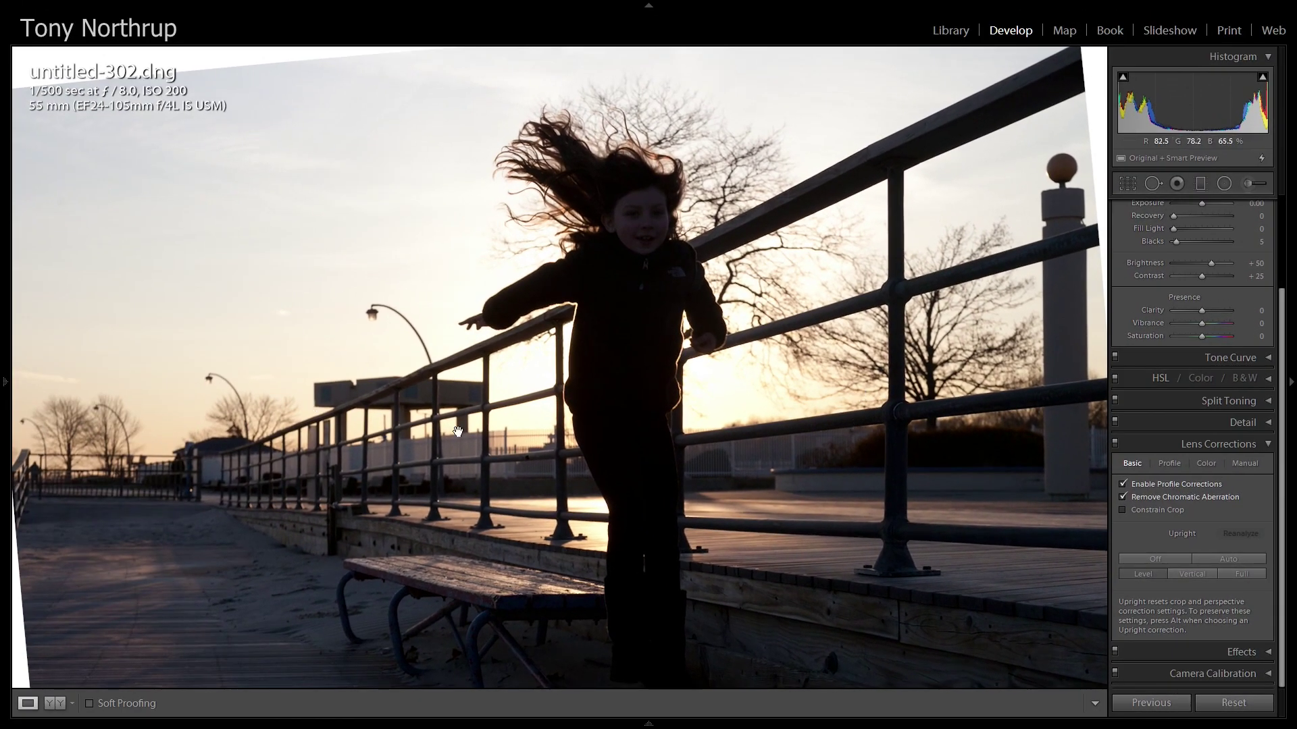
{"action": "left_click", "coordinate": [1189, 574]}
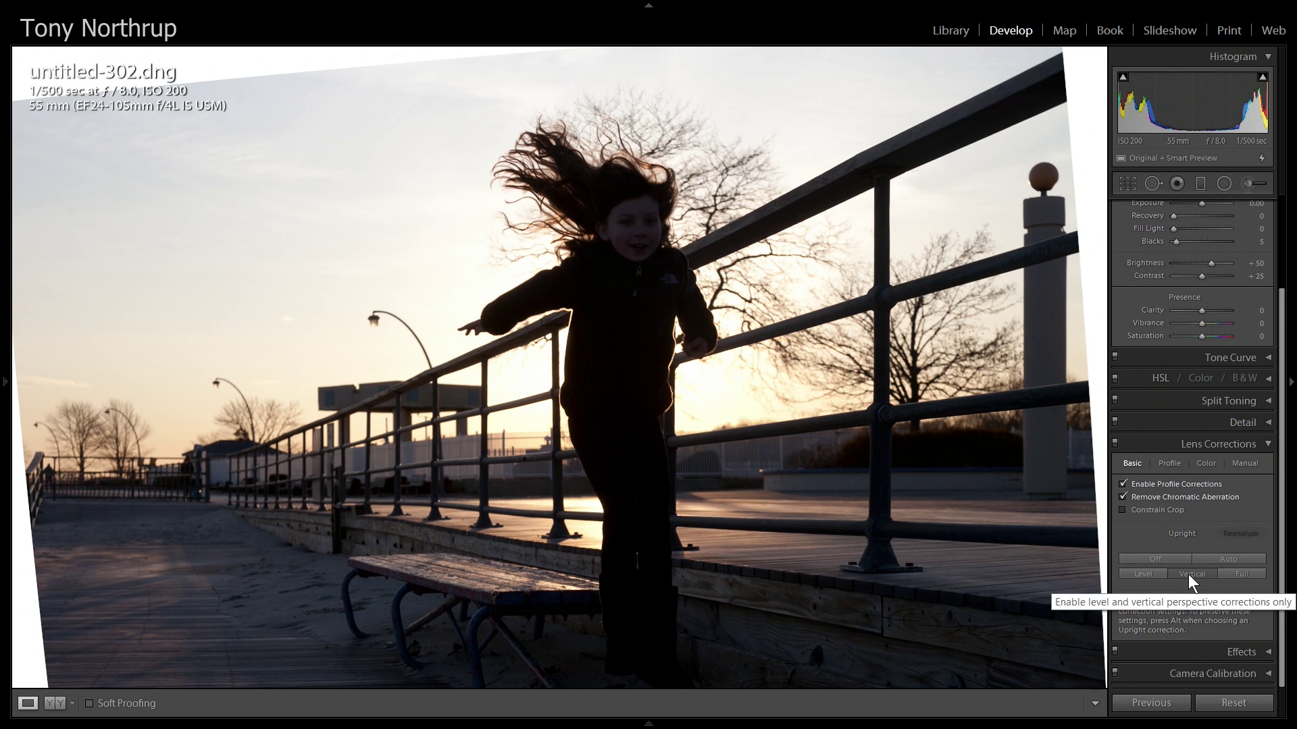
{"action": "left_click", "coordinate": [1229, 569]}
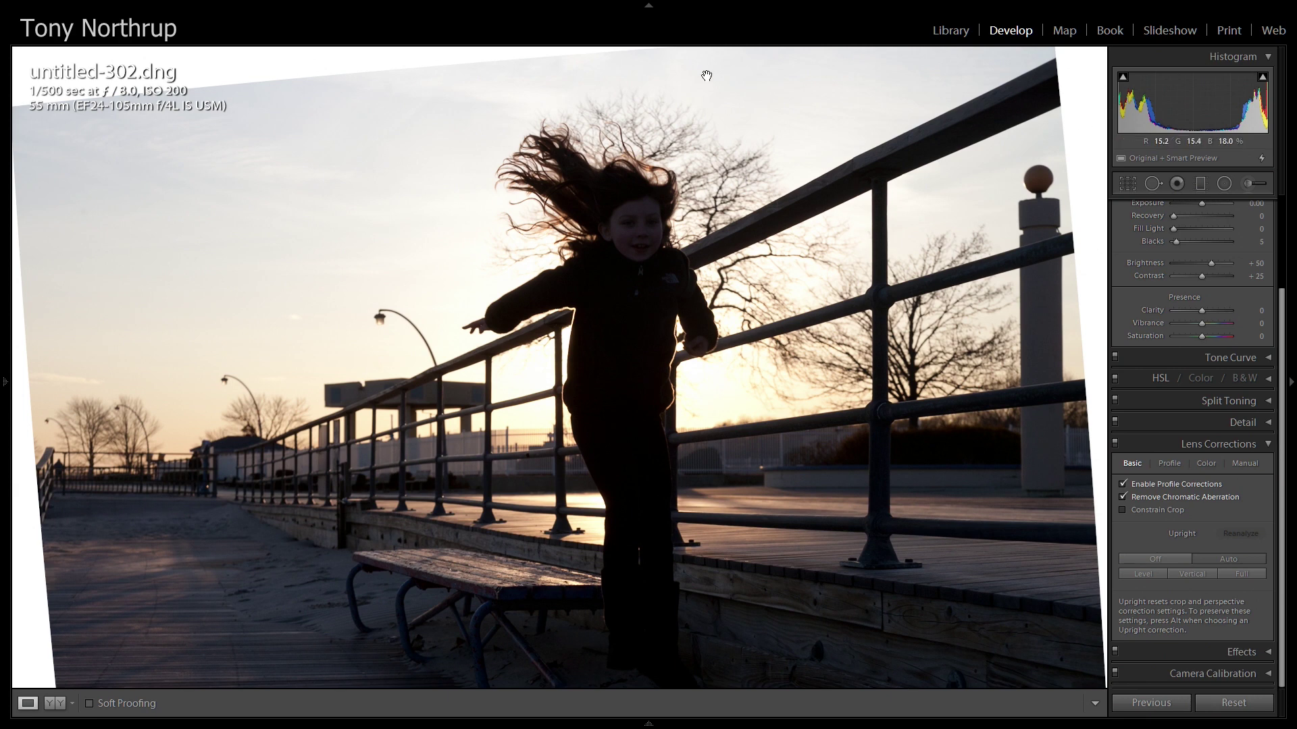
- Enable Constrain Crop and compare the Level, Full and Auto Upright corrections with the white borders trimmed
{"action": "mouse_move", "coordinate": [11, 575]}
{"action": "left_click", "coordinate": [1144, 512]}
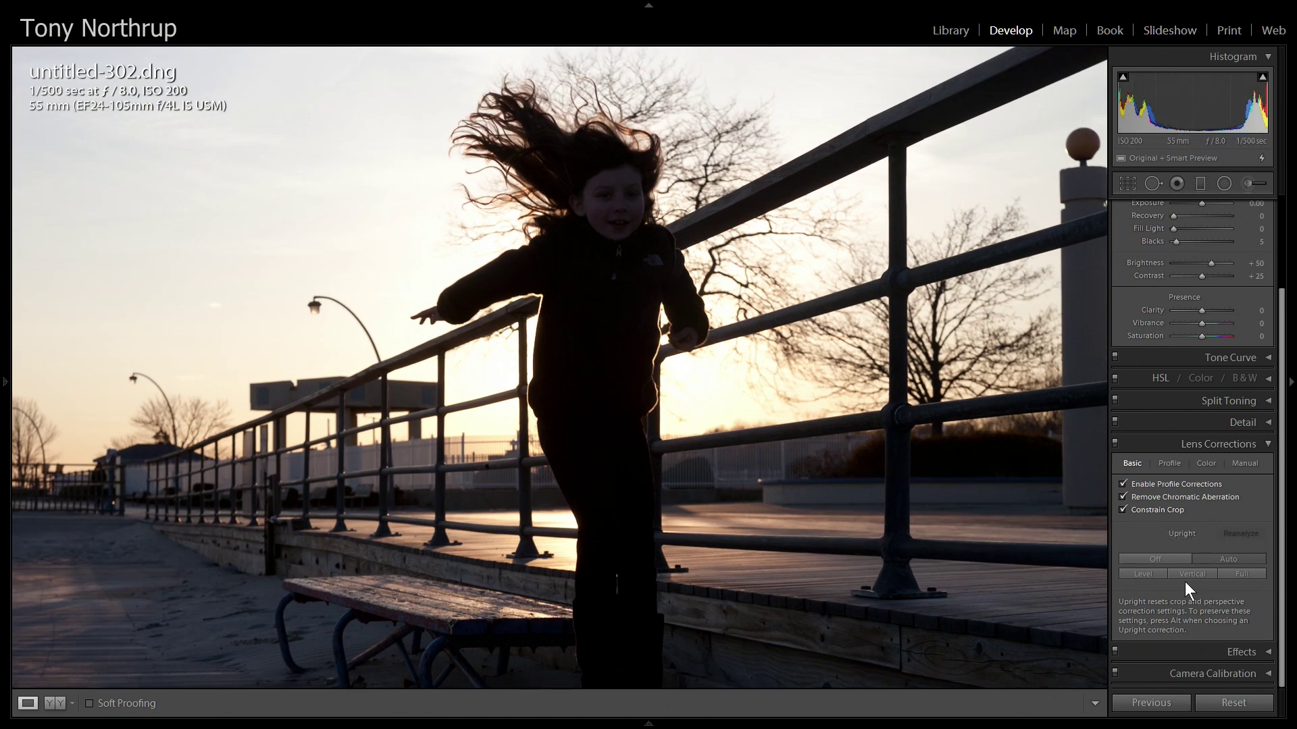
{"action": "left_click", "coordinate": [1154, 573]}
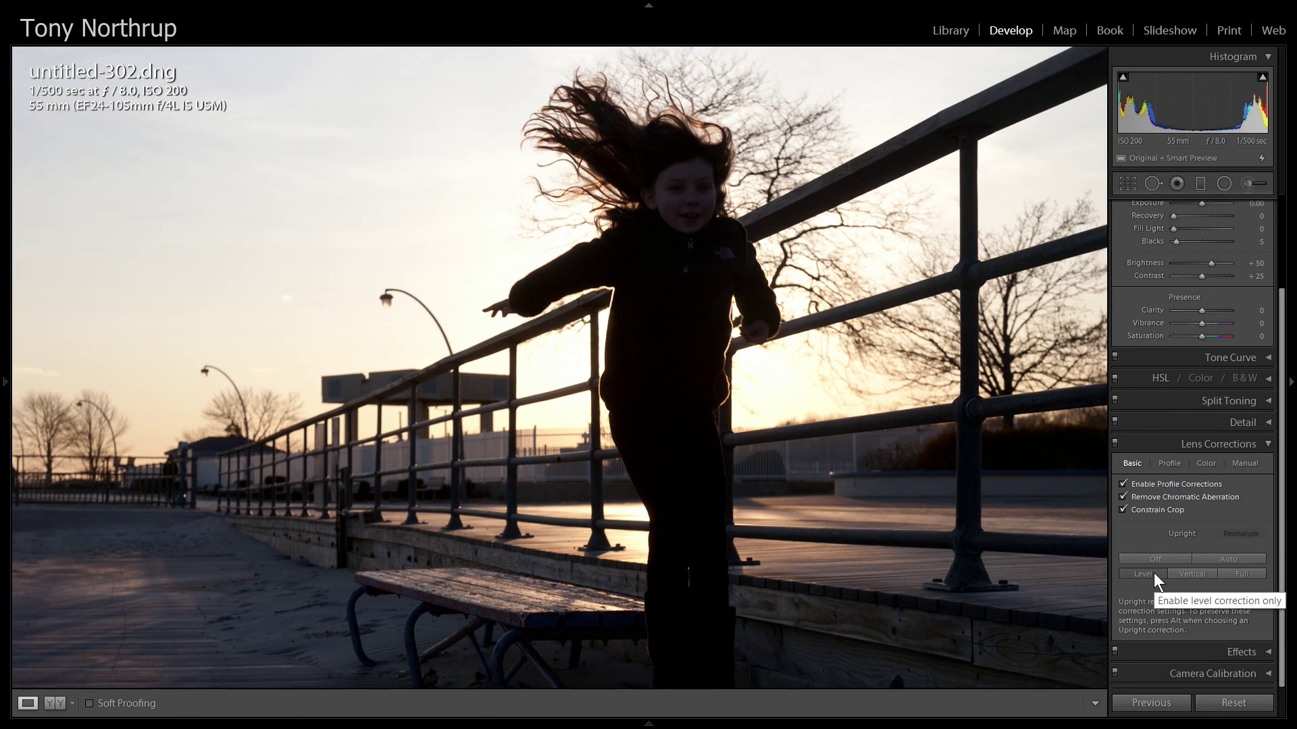
{"action": "left_click", "coordinate": [1236, 574]}
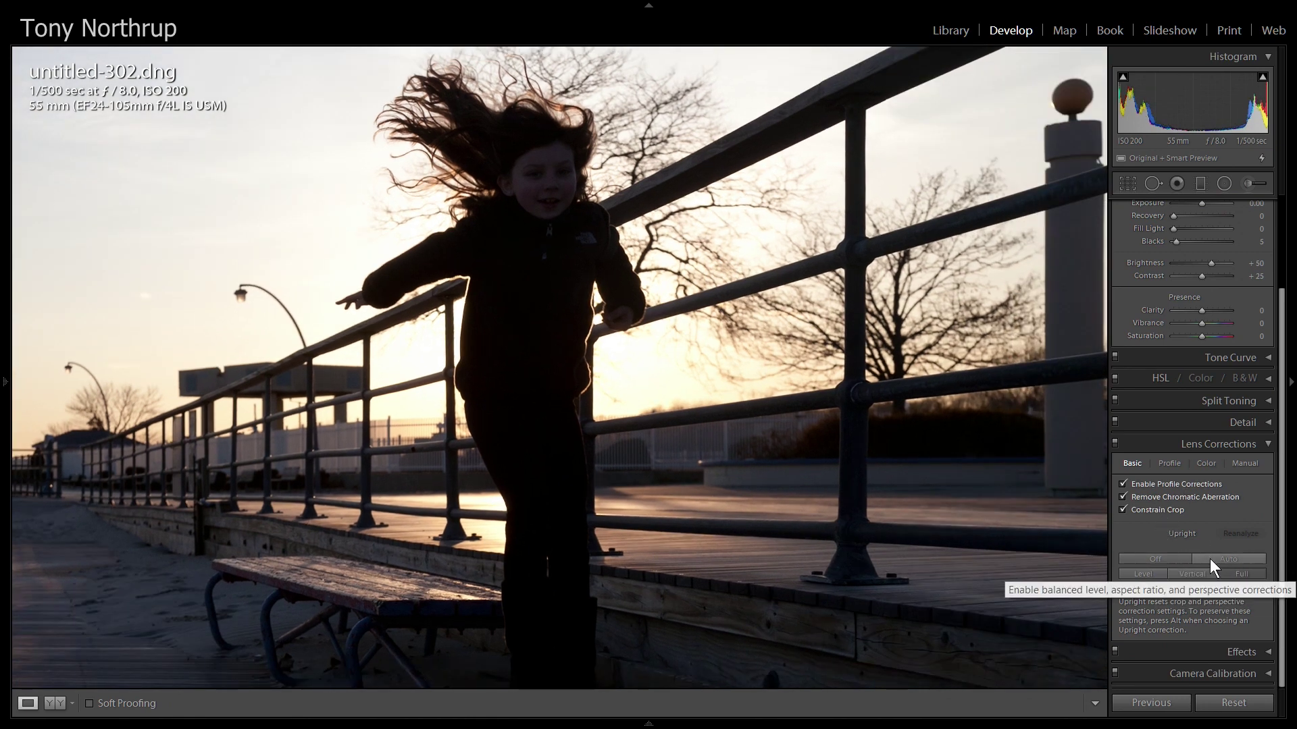
{"action": "left_click", "coordinate": [1235, 558]}
{"action": "left_click", "coordinate": [1246, 574]}
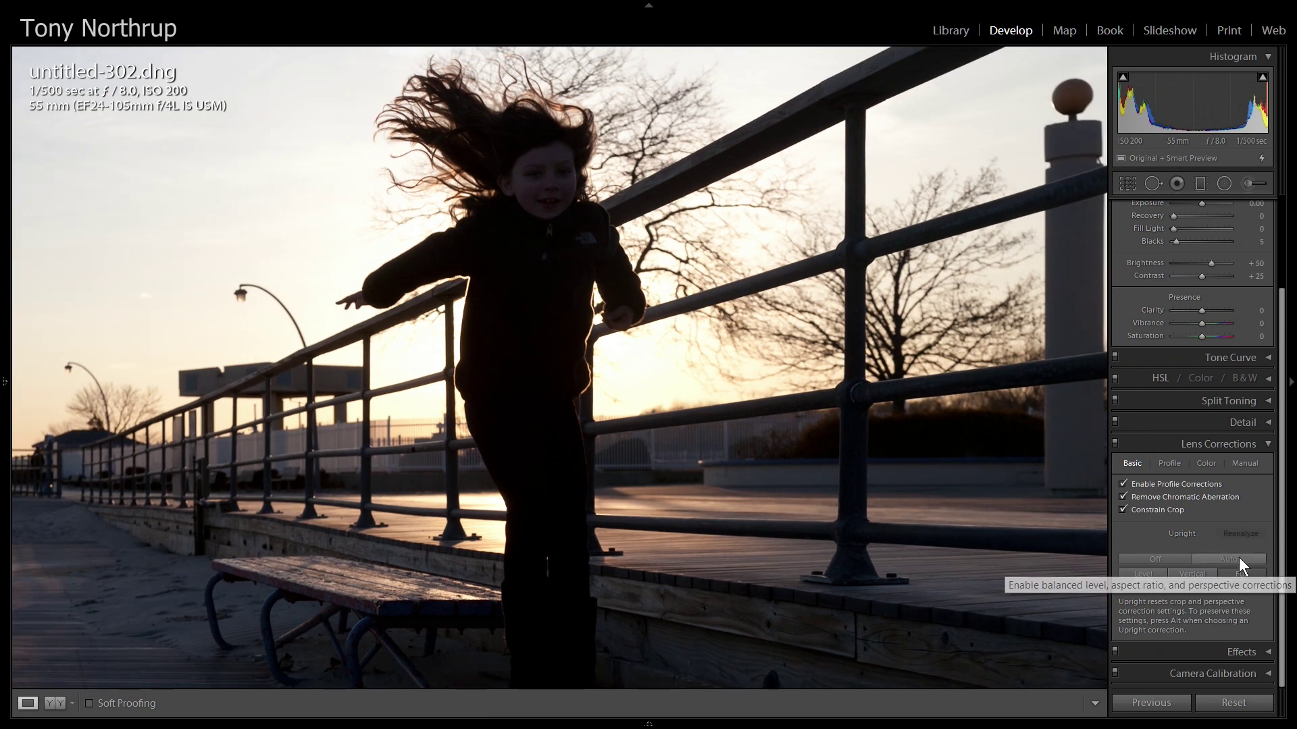
{"action": "left_click", "coordinate": [1238, 558]}
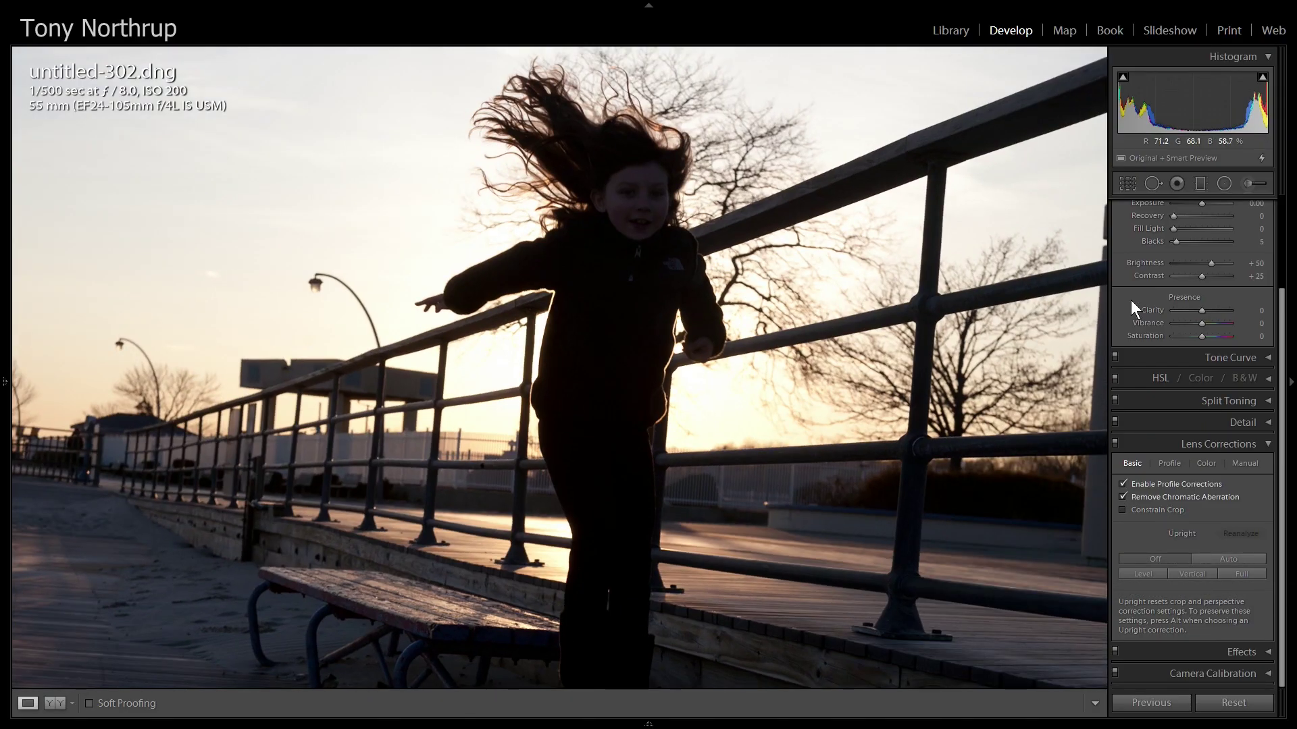
- Crop the photo tighter around the girl, the railing and the round-topped post, keeping the As Shot aspect ratio
{"action": "left_click", "coordinate": [1126, 185]}
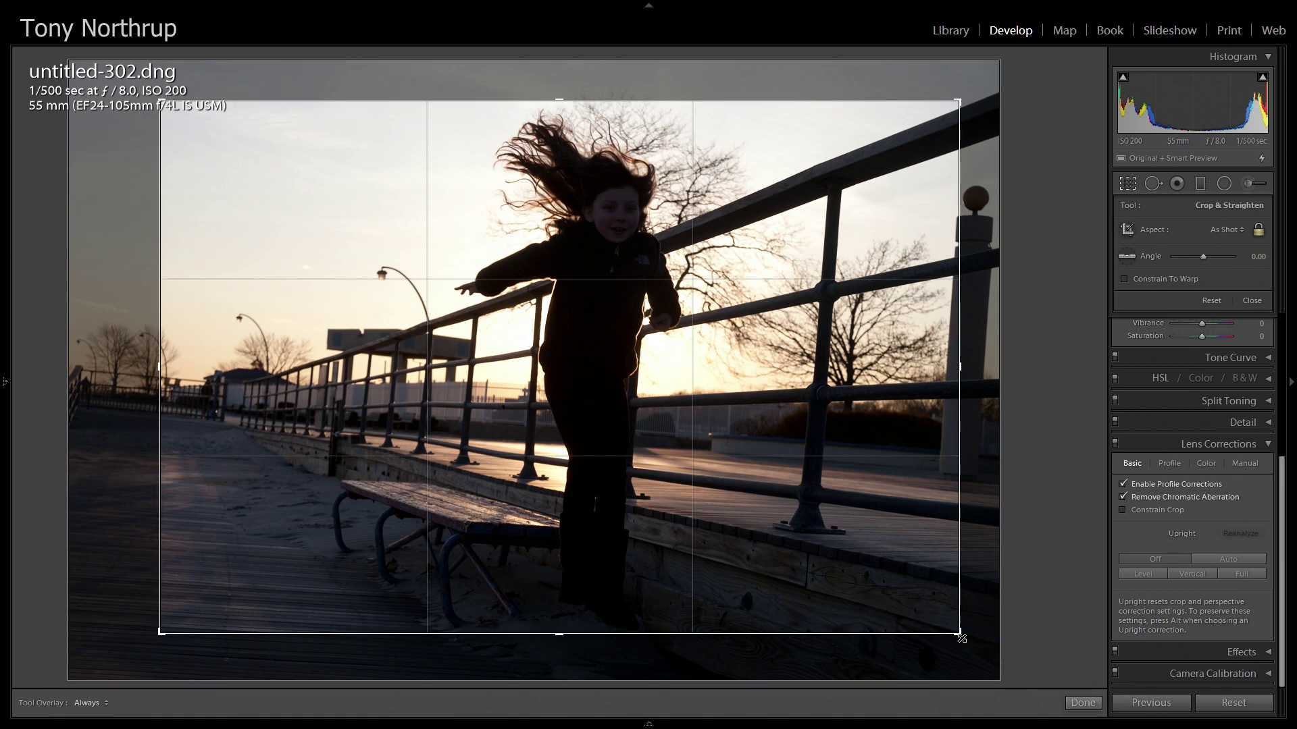
{"action": "left_click_drag", "start_coordinate": [967, 642], "coordinate": [1006, 669]}
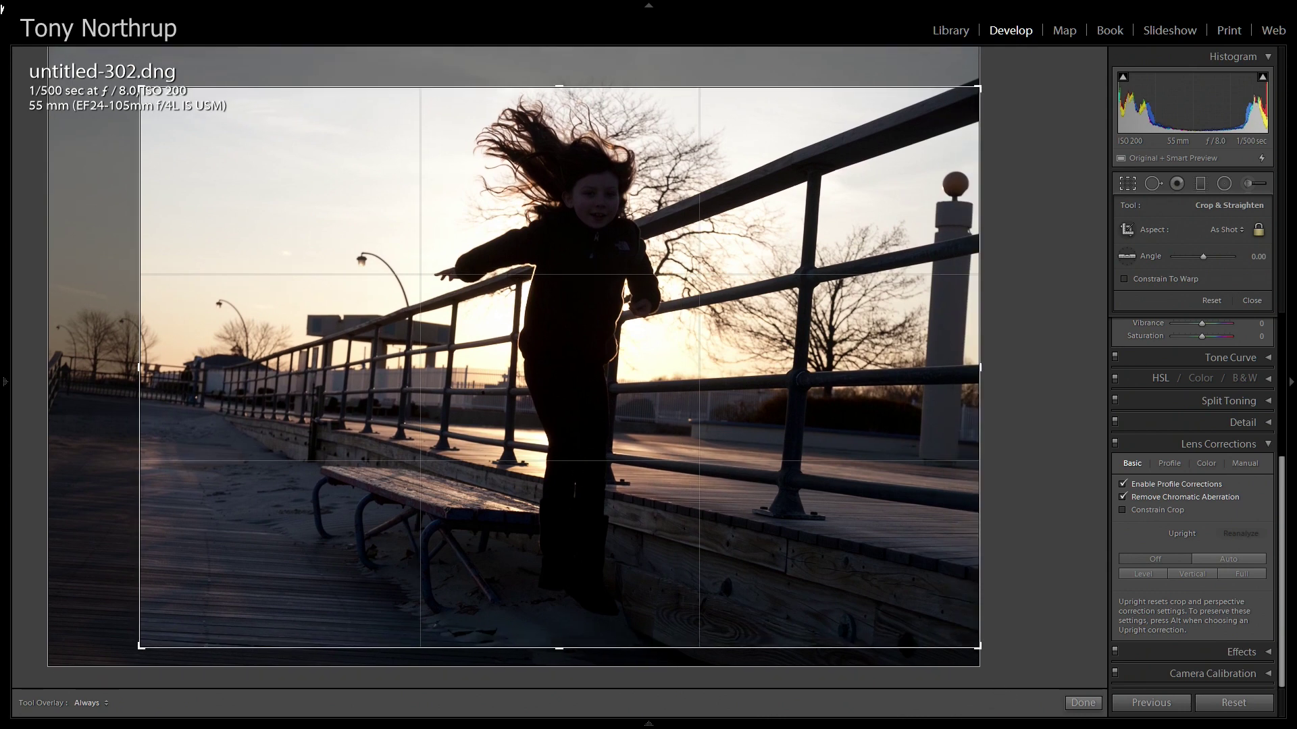
{"action": "left_click_drag", "start_coordinate": [144, 89], "coordinate": [217, 139]}
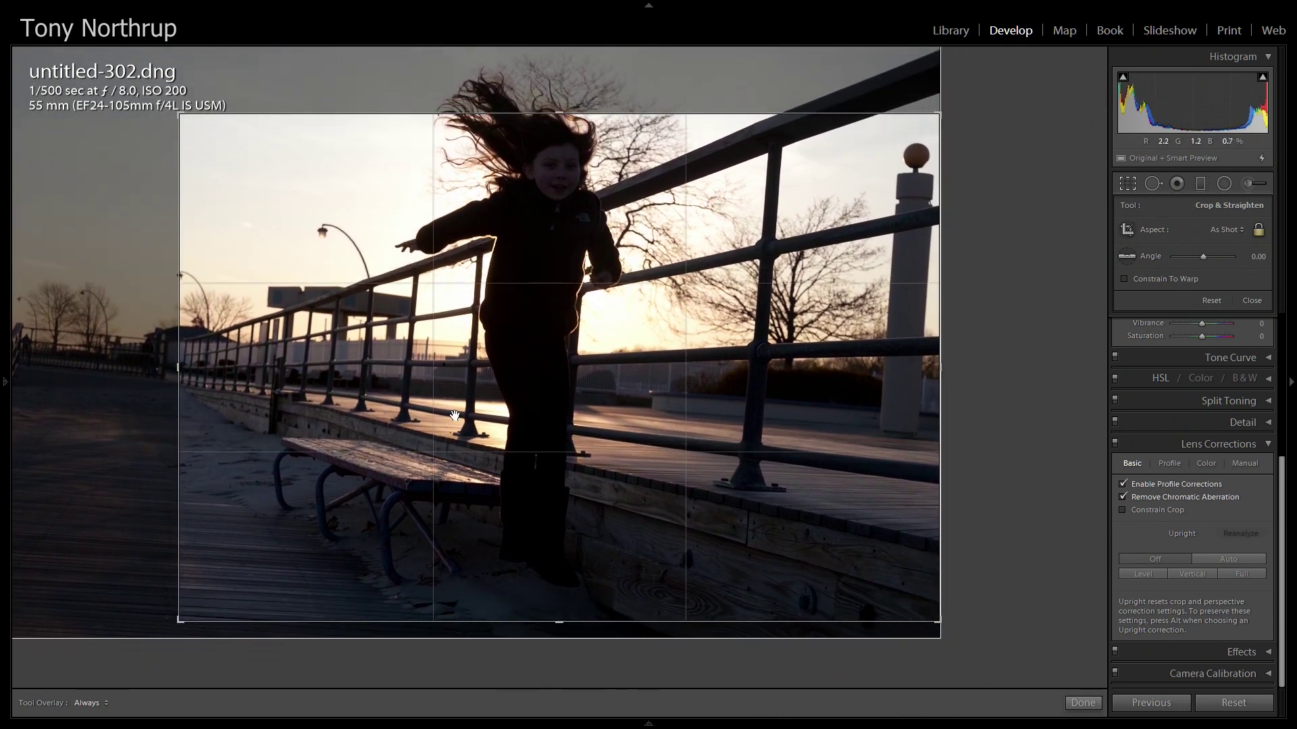
{"action": "left_click_drag", "start_coordinate": [183, 621], "coordinate": [226, 613]}
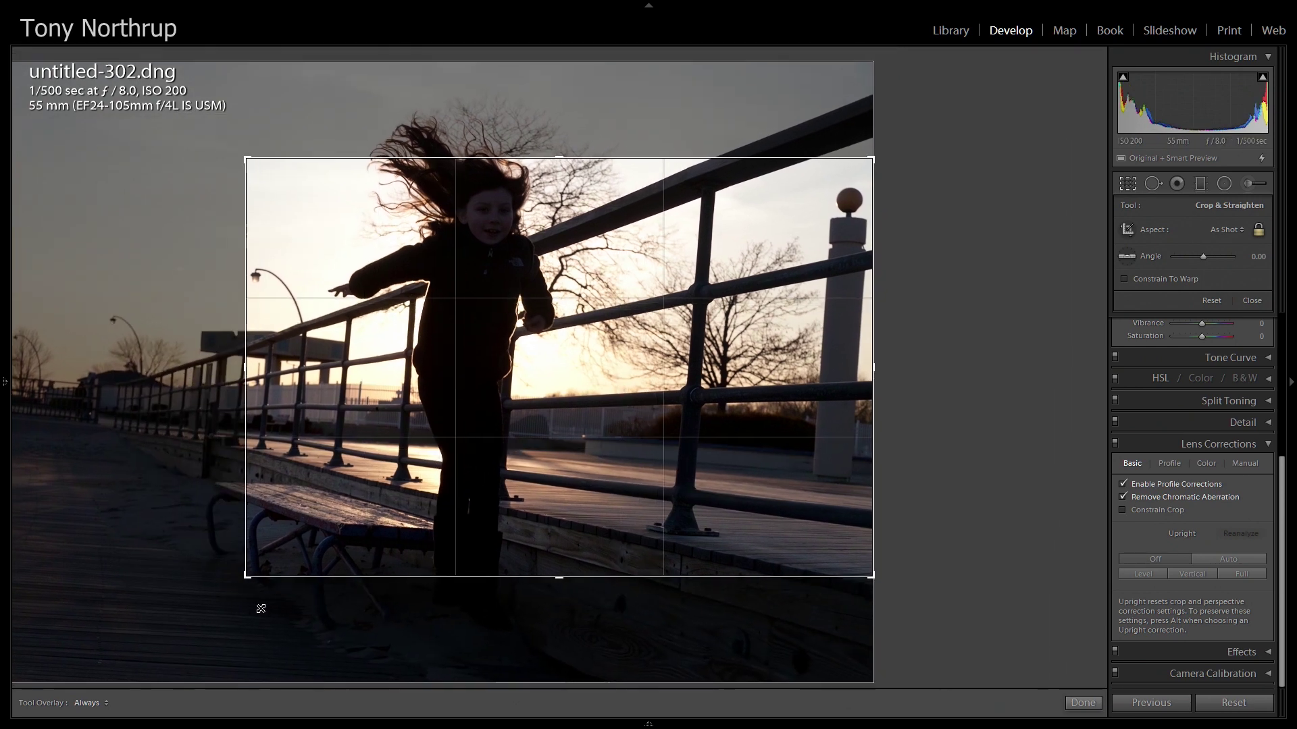
{"action": "left_click_drag", "start_coordinate": [572, 386], "coordinate": [552, 389]}
{"action": "key", "text": "Return"}
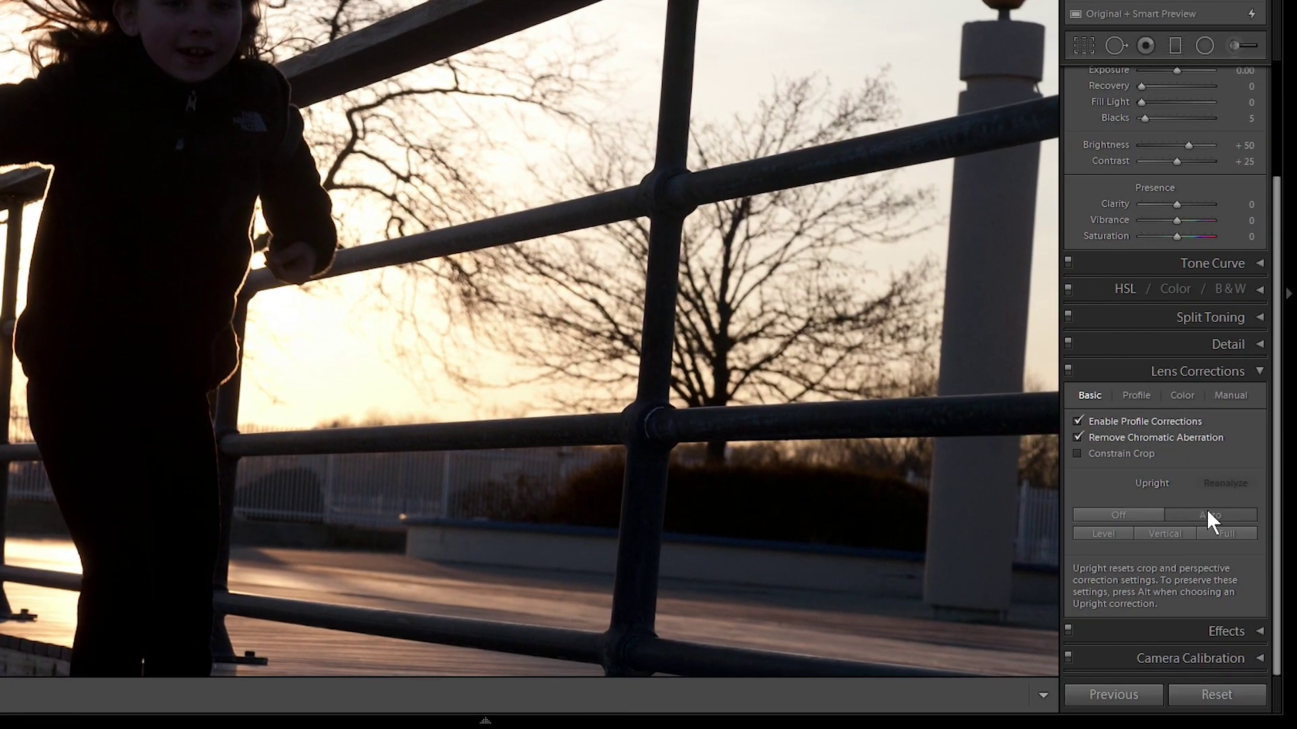
- Undo a first Auto Upright correction and reapply Auto so that the custom crop is preserved
{"action": "left_click", "coordinate": [1206, 510]}
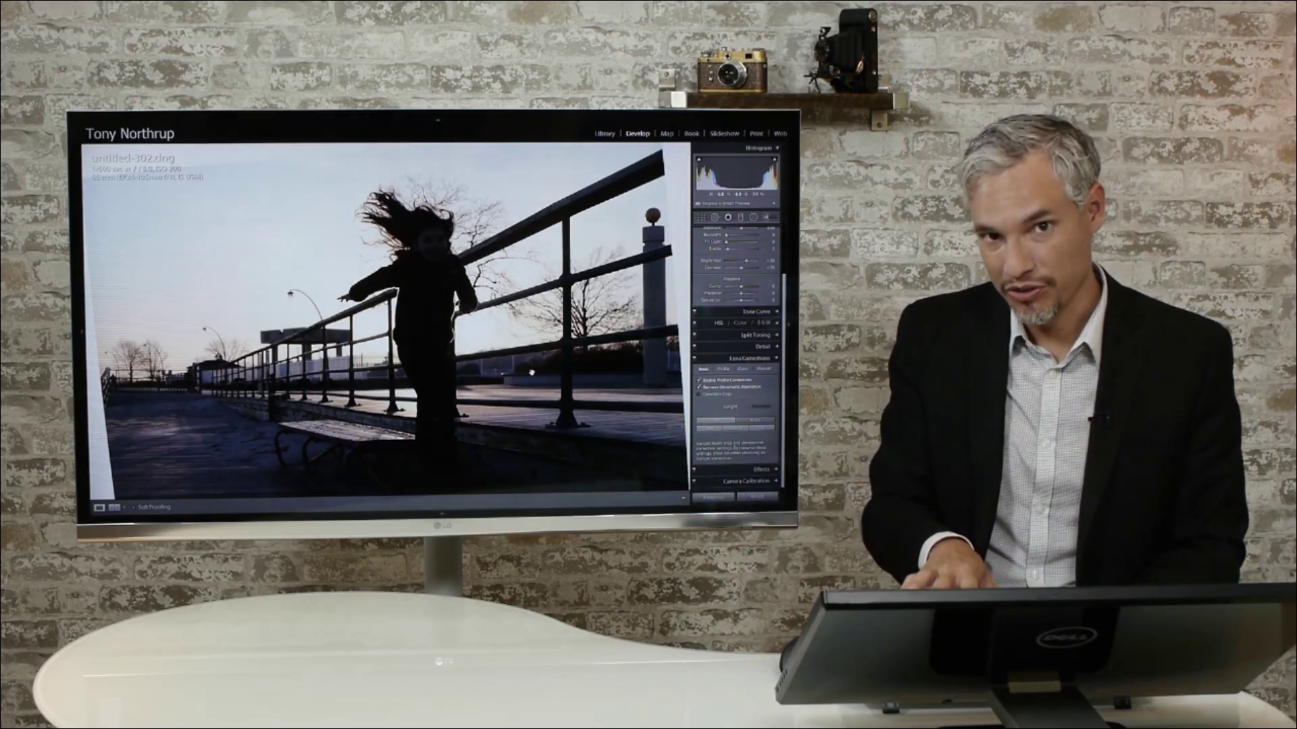
{"action": "key", "text": "ctrl+z"}
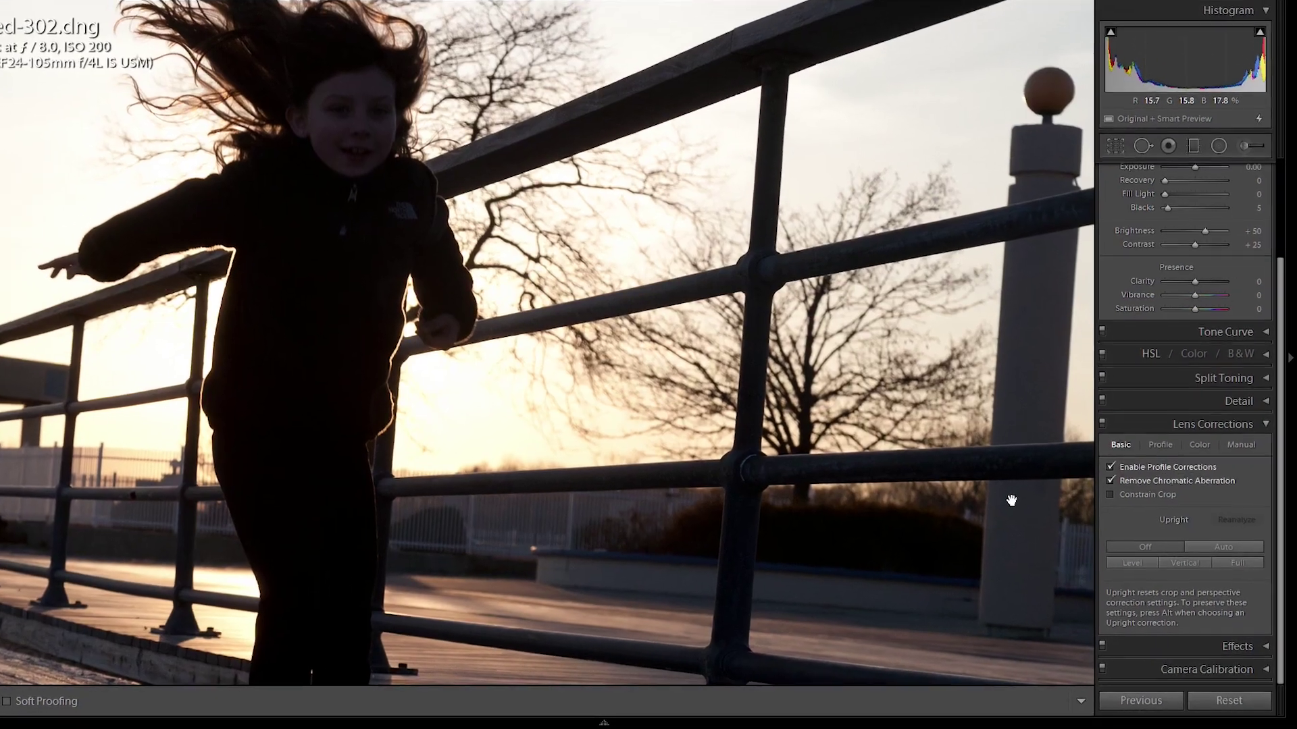
{"action": "key", "text": "alt"}
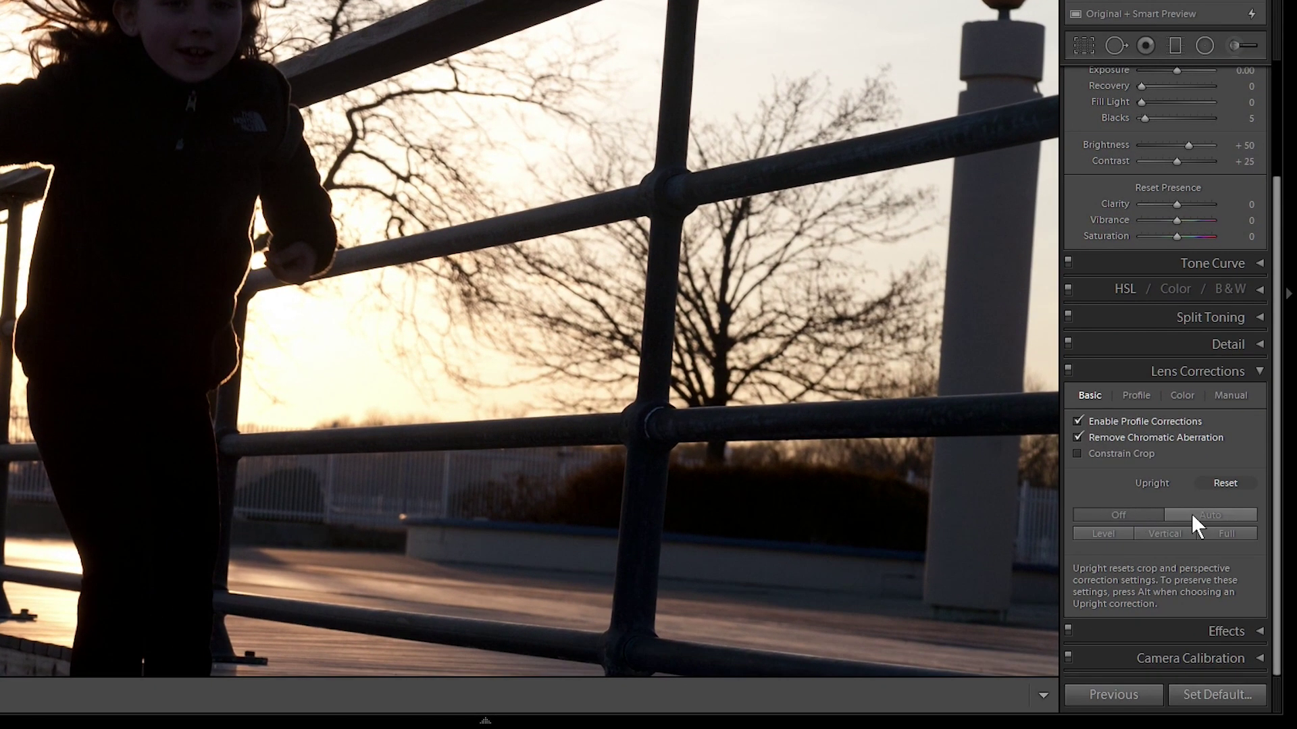
{"action": "left_click", "coordinate": [1191, 514], "text": "alt"}
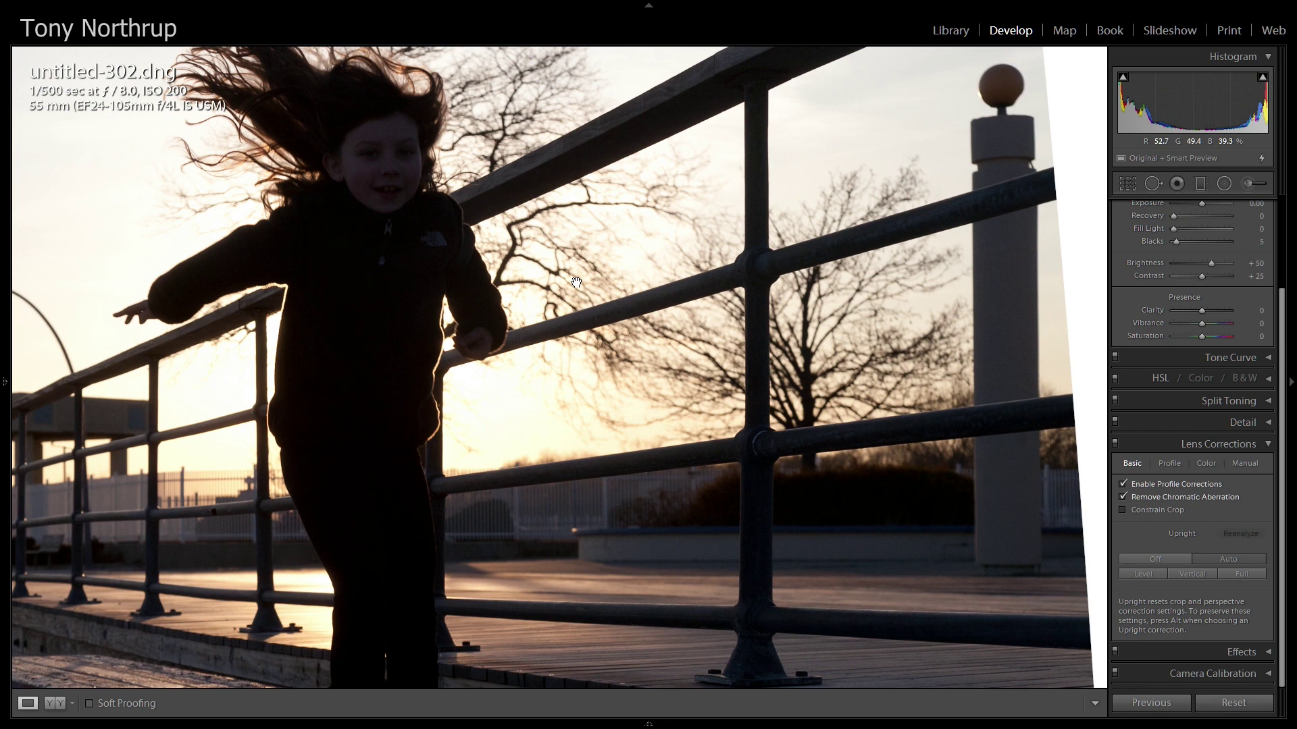
- Constrain the crop to the corrected image and open the detailed lens profile settings
{"action": "key", "text": "j"}
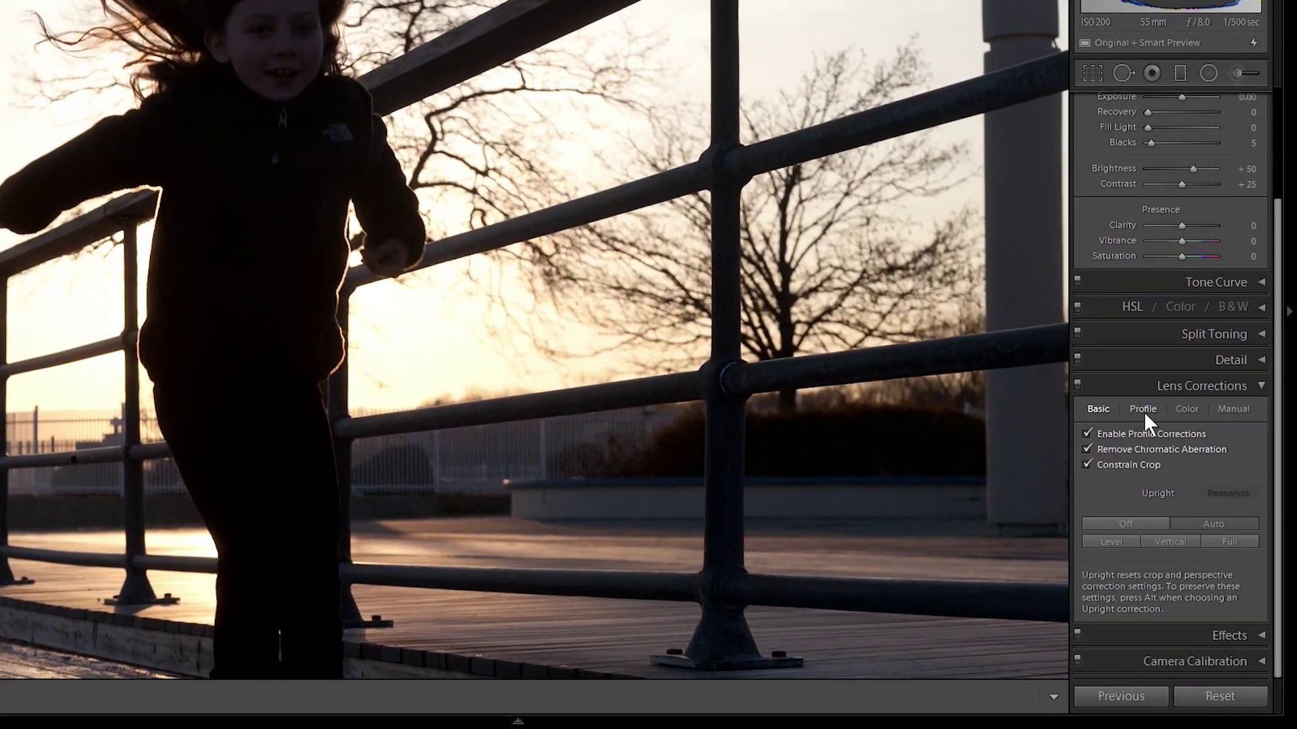
{"action": "left_click", "coordinate": [723, 369]}
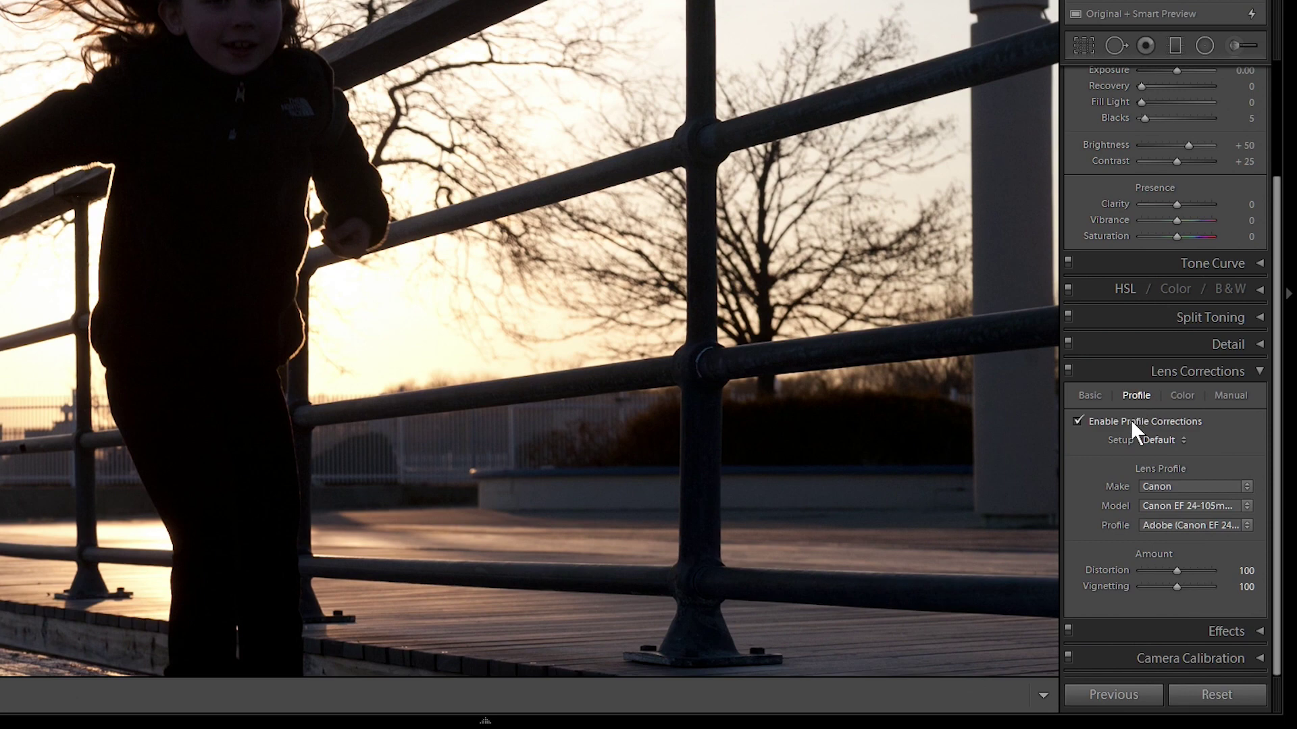
{"action": "left_click", "coordinate": [877, 270]}
{"action": "left_click", "coordinate": [874, 269]}
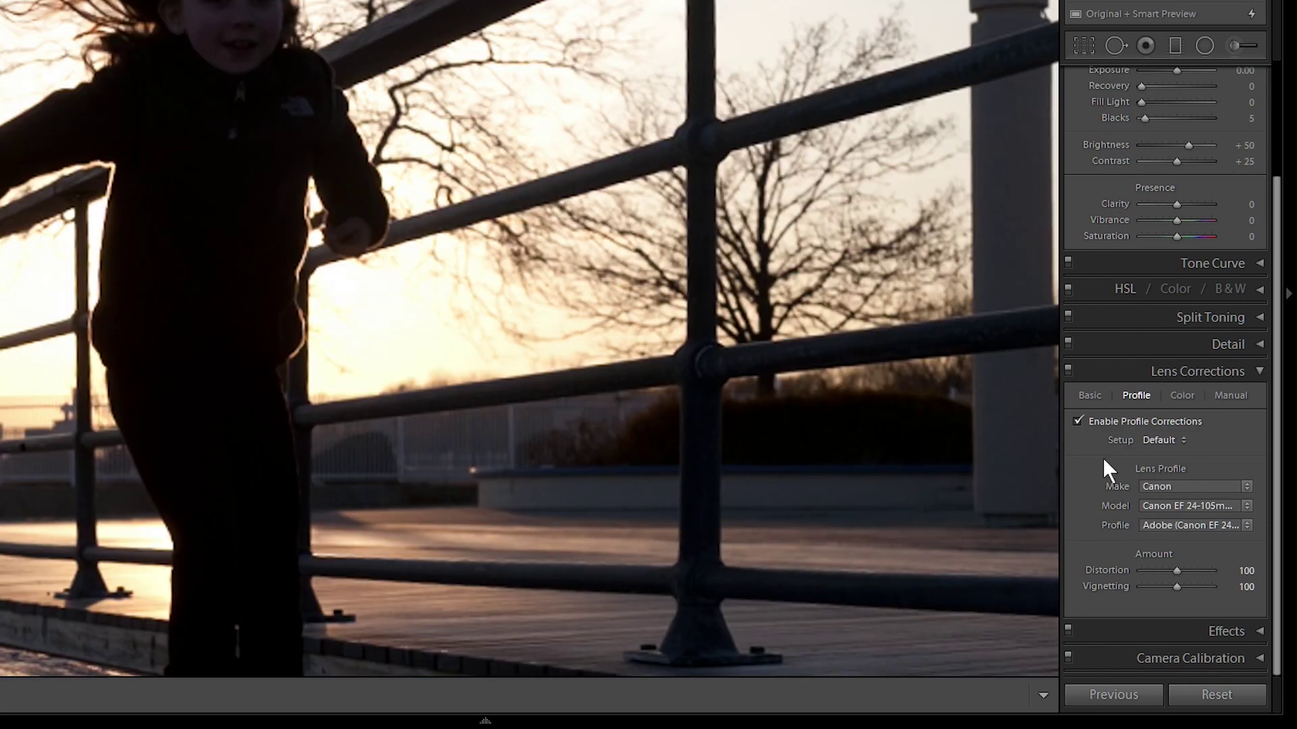
- Browse the available lens makes and set the lens profile to make Fujifilm, model Fujifilm X100S
{"action": "left_click", "coordinate": [1089, 396]}
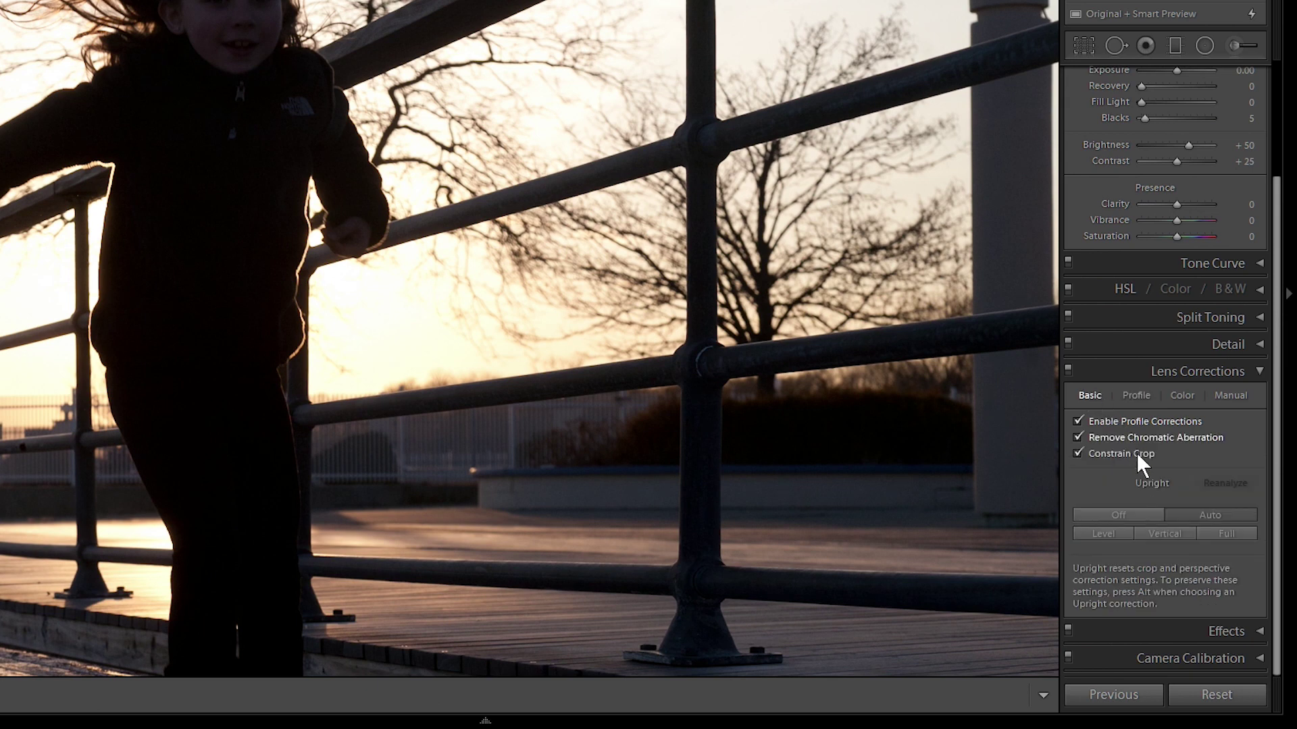
{"action": "left_click", "coordinate": [1137, 399]}
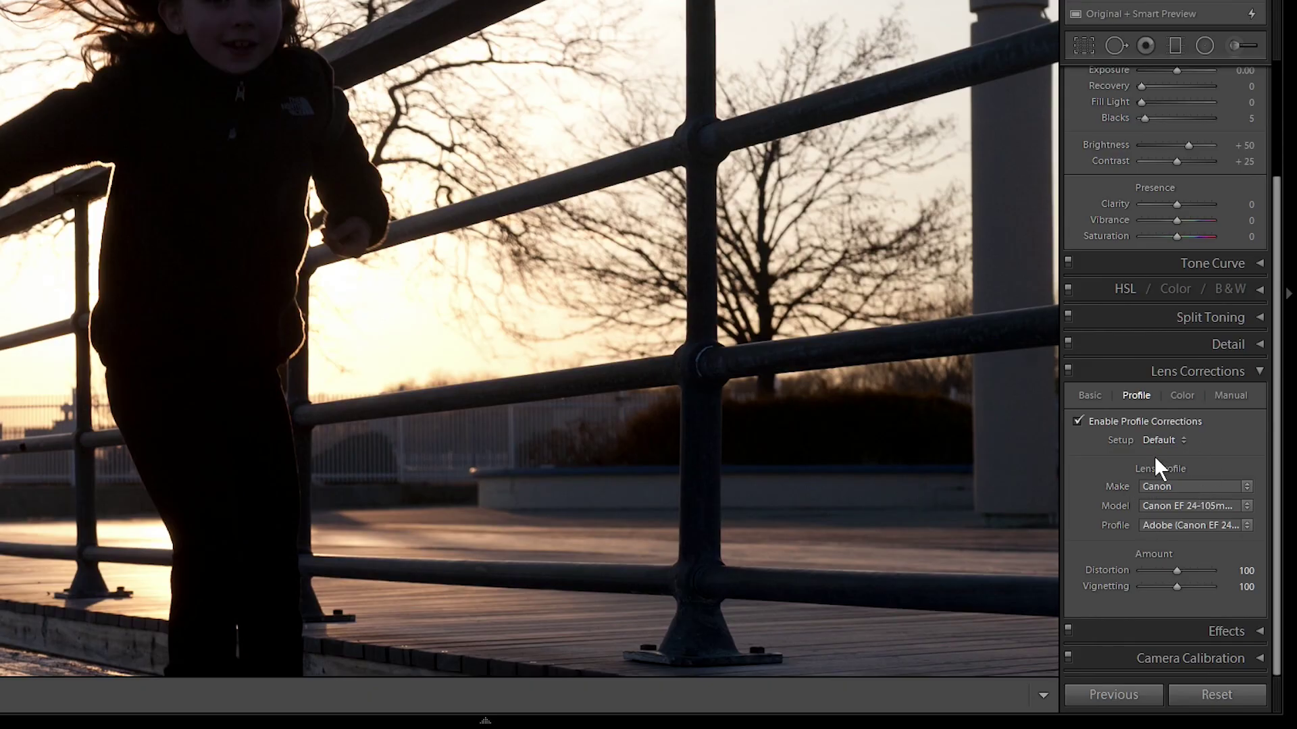
{"action": "left_click", "coordinate": [1185, 485]}
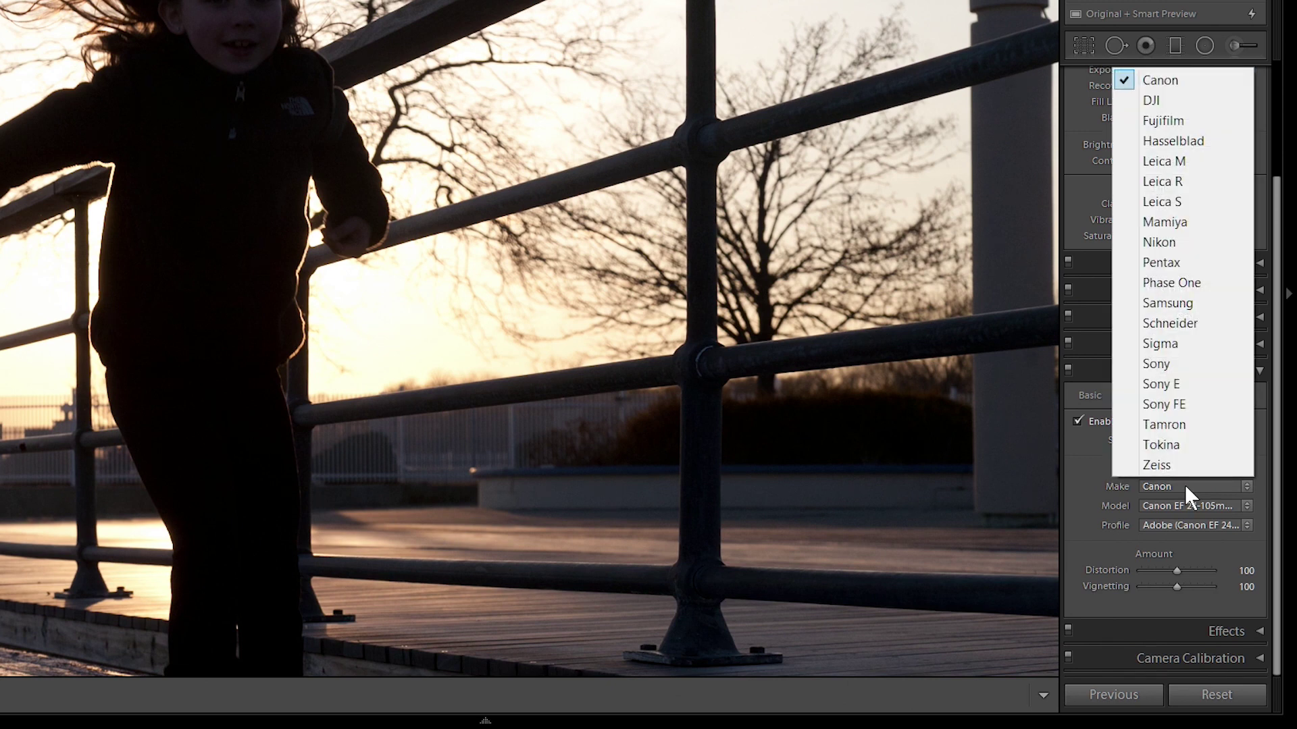
{"action": "left_click", "coordinate": [1186, 488]}
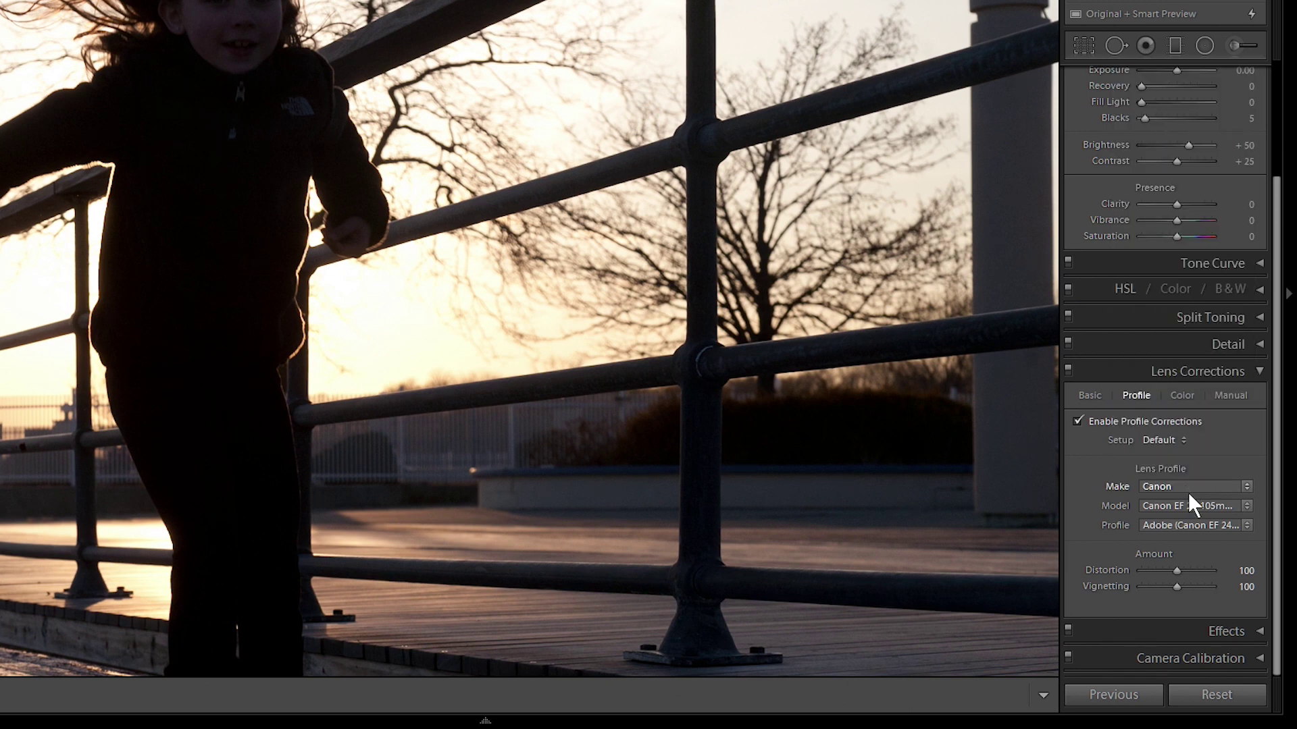
{"action": "left_click", "coordinate": [1202, 484]}
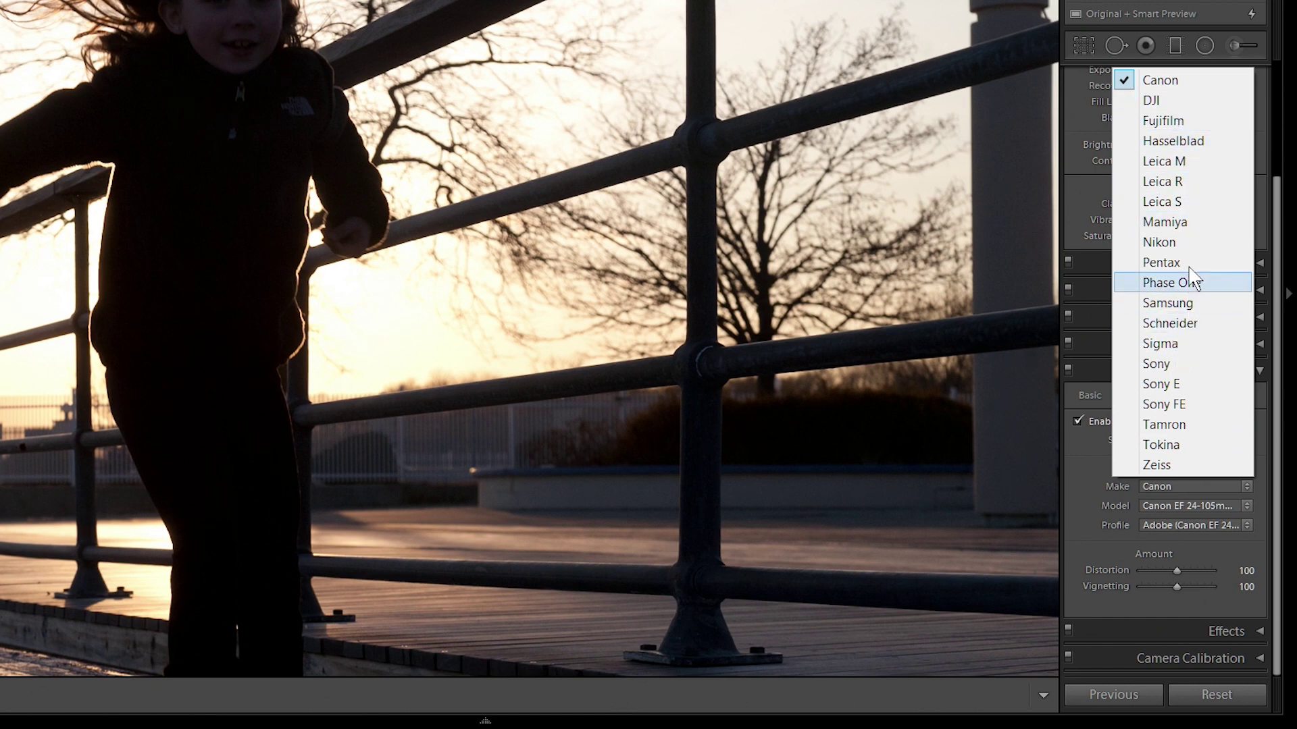
{"action": "left_click", "coordinate": [1165, 122]}
{"action": "left_click", "coordinate": [1219, 504]}
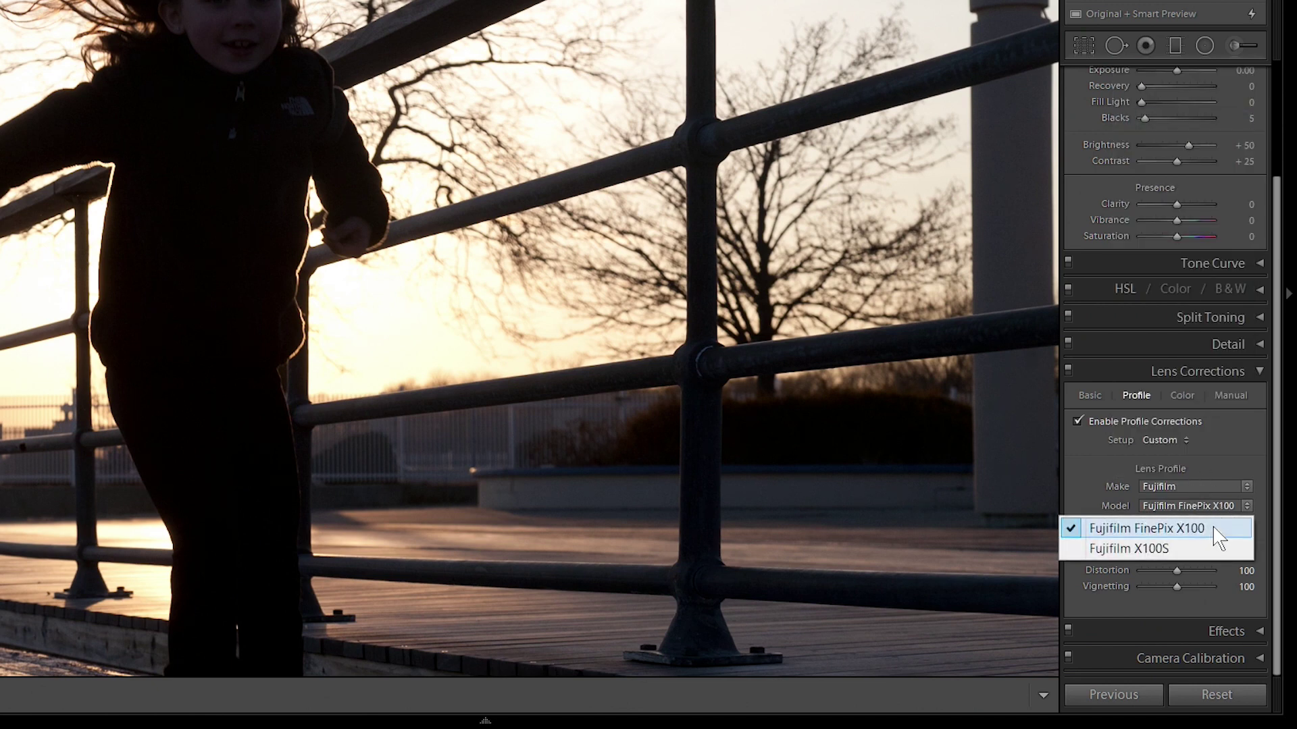
{"action": "left_click", "coordinate": [1185, 542]}
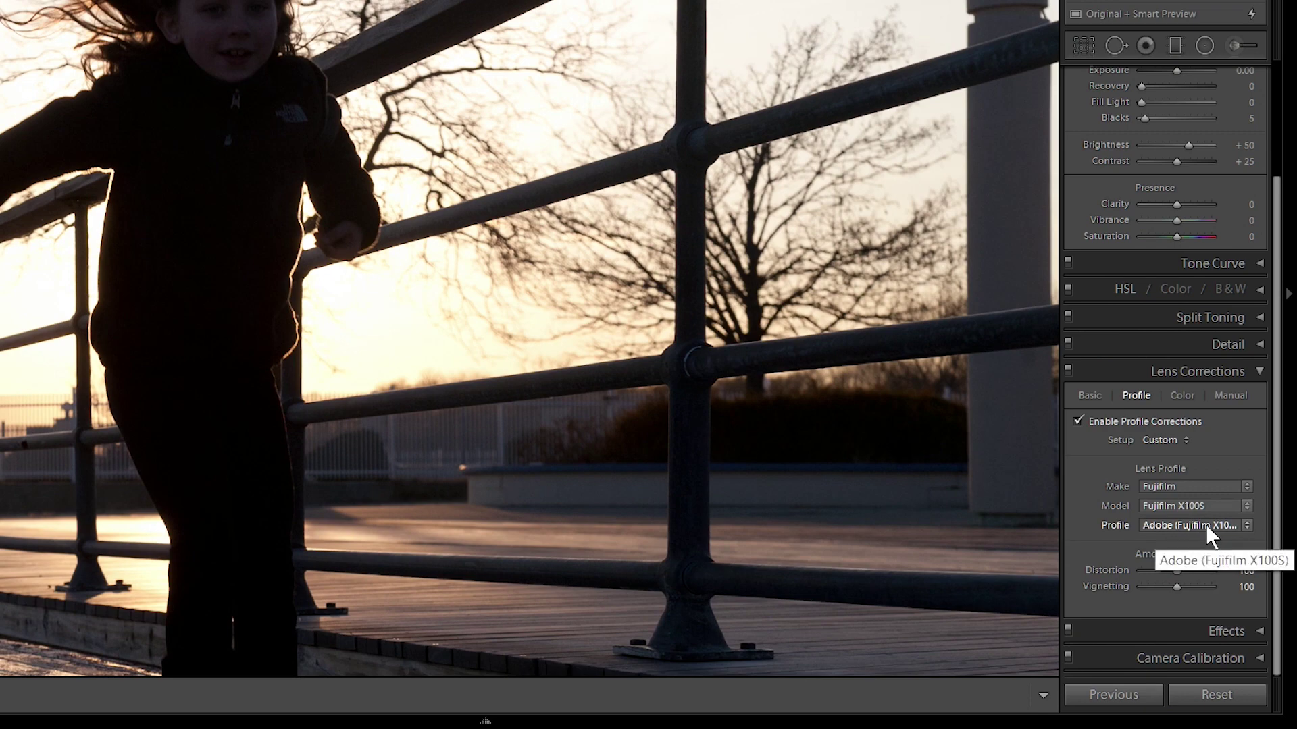
- Change the lens profile model to Fujifilm FinePix X100
{"action": "left_click", "coordinate": [1206, 525]}
{"action": "left_click", "coordinate": [1214, 514]}
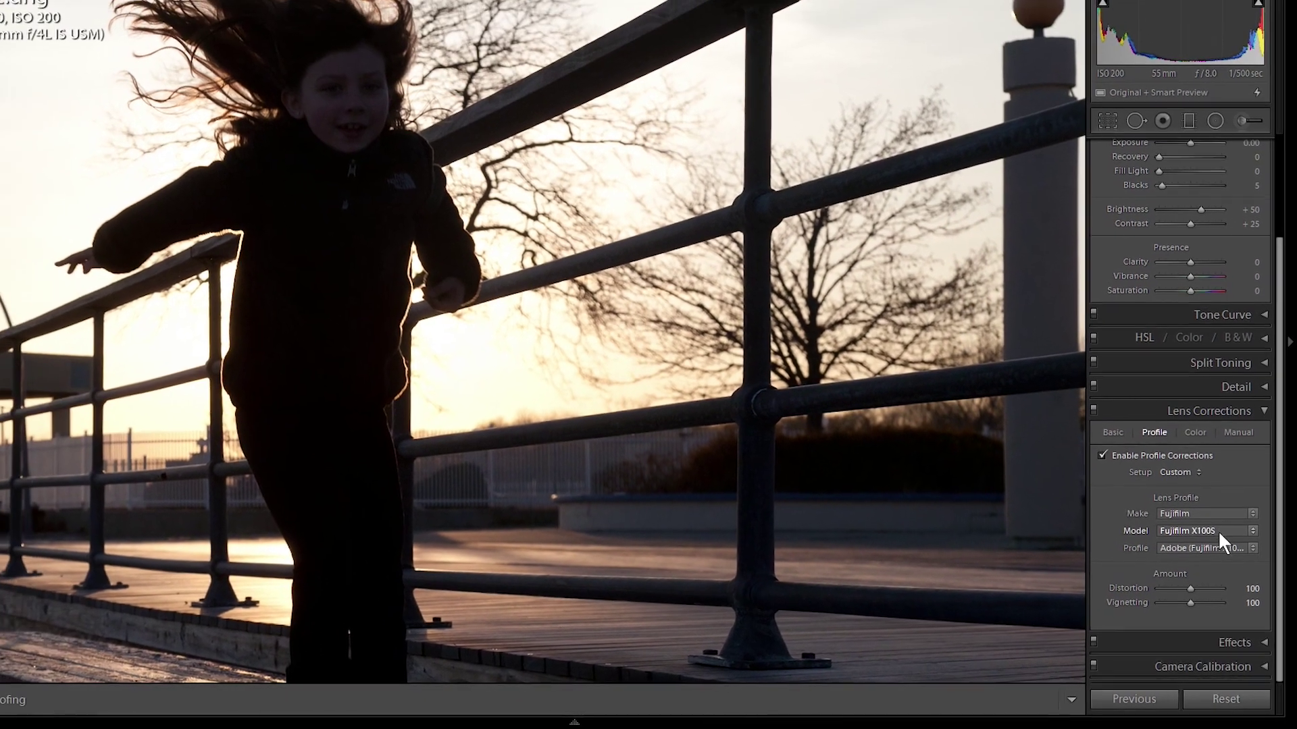
{"action": "left_click", "coordinate": [1213, 516]}
{"action": "left_click", "coordinate": [1196, 561]}
- Set the lens profile make to Tokina with the Tokina AT-X 124 model
{"action": "left_click", "coordinate": [1215, 498]}
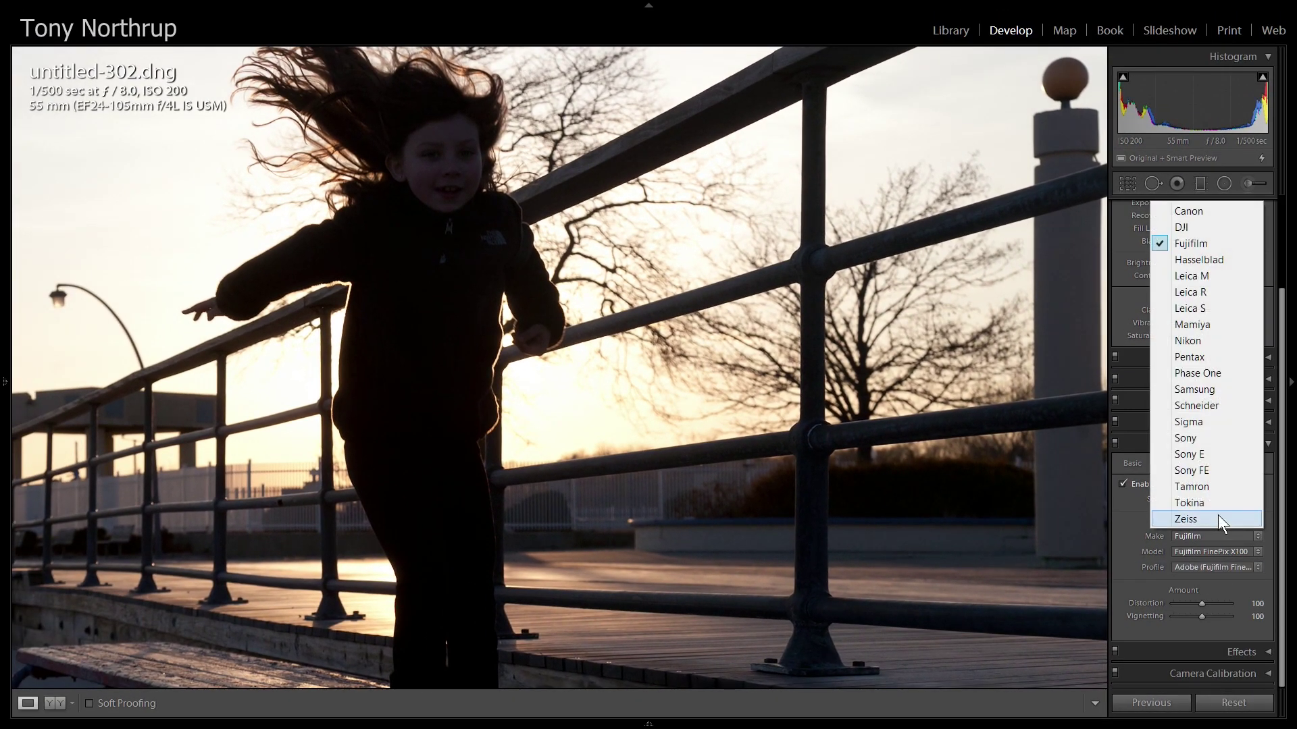
{"action": "left_click", "coordinate": [1217, 501]}
{"action": "left_click", "coordinate": [1225, 549]}
{"action": "left_click", "coordinate": [1184, 639]}
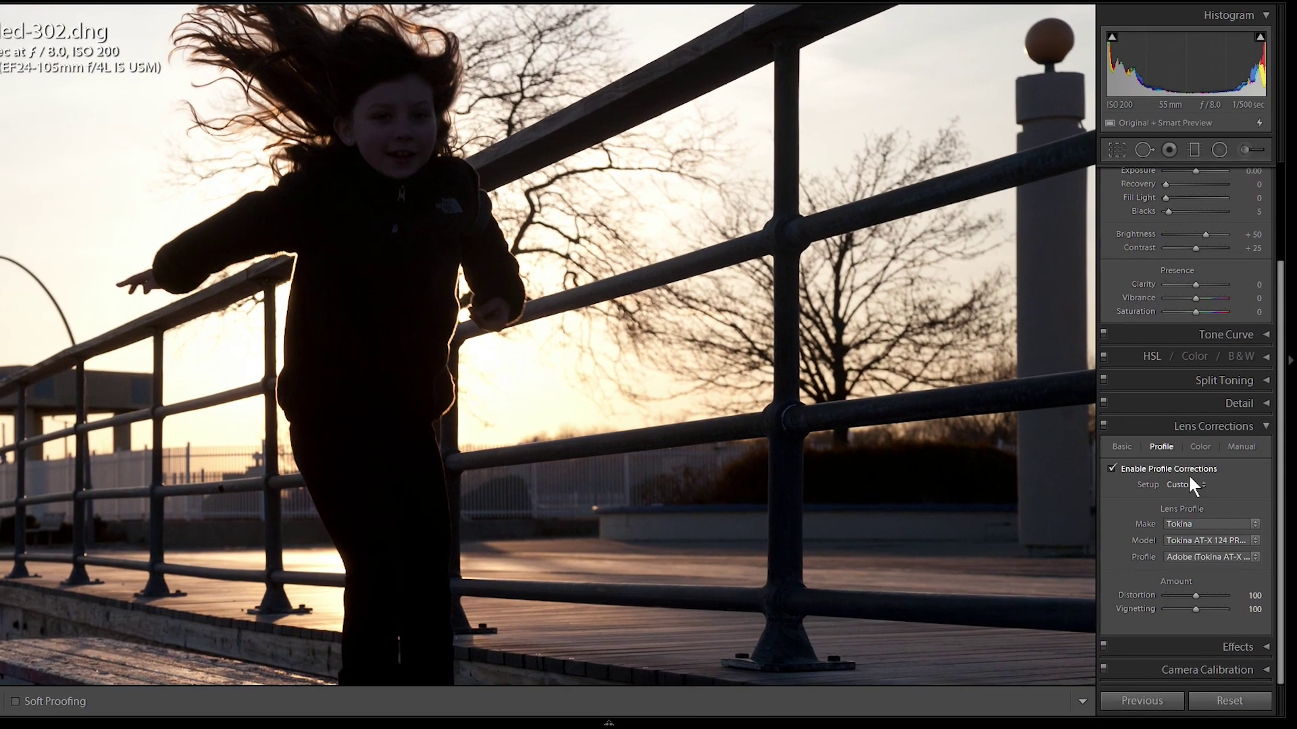
- Set the lens profile setup to Auto and inspect the railing joint up close
{"action": "left_click", "coordinate": [1189, 478]}
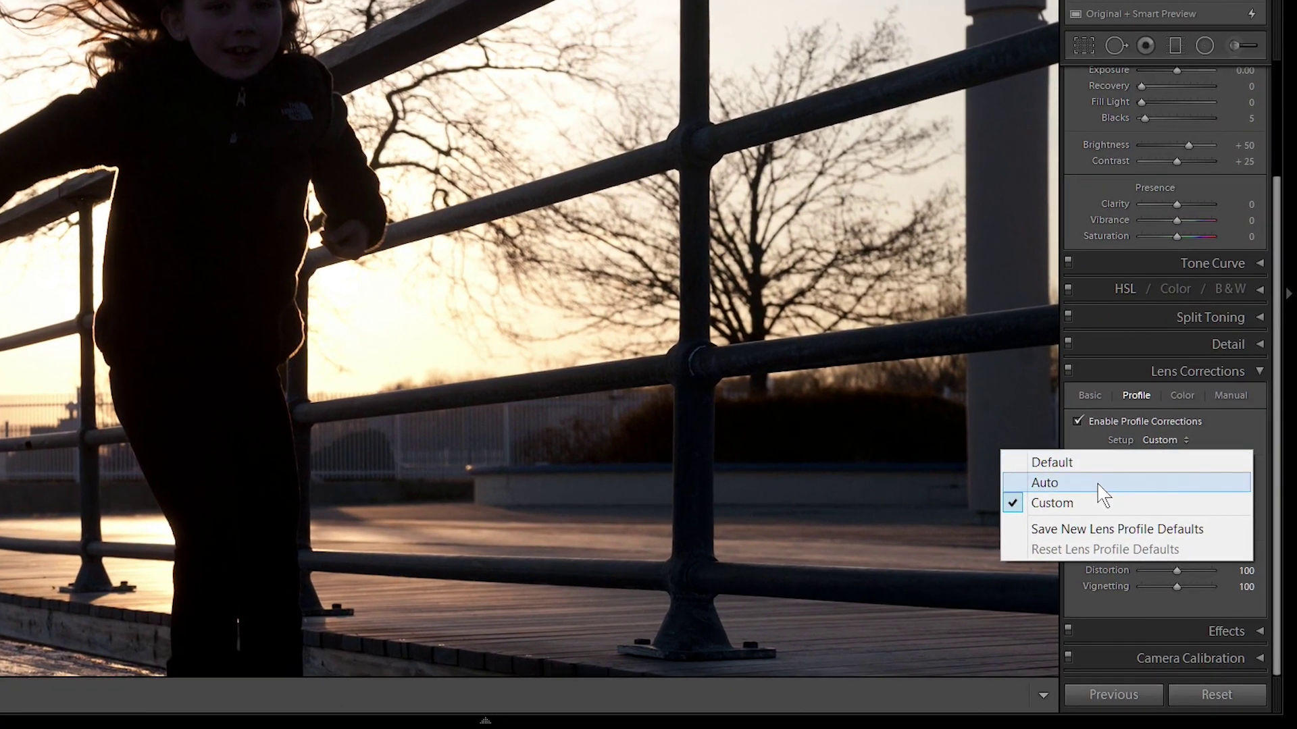
{"action": "left_click", "coordinate": [1098, 483]}
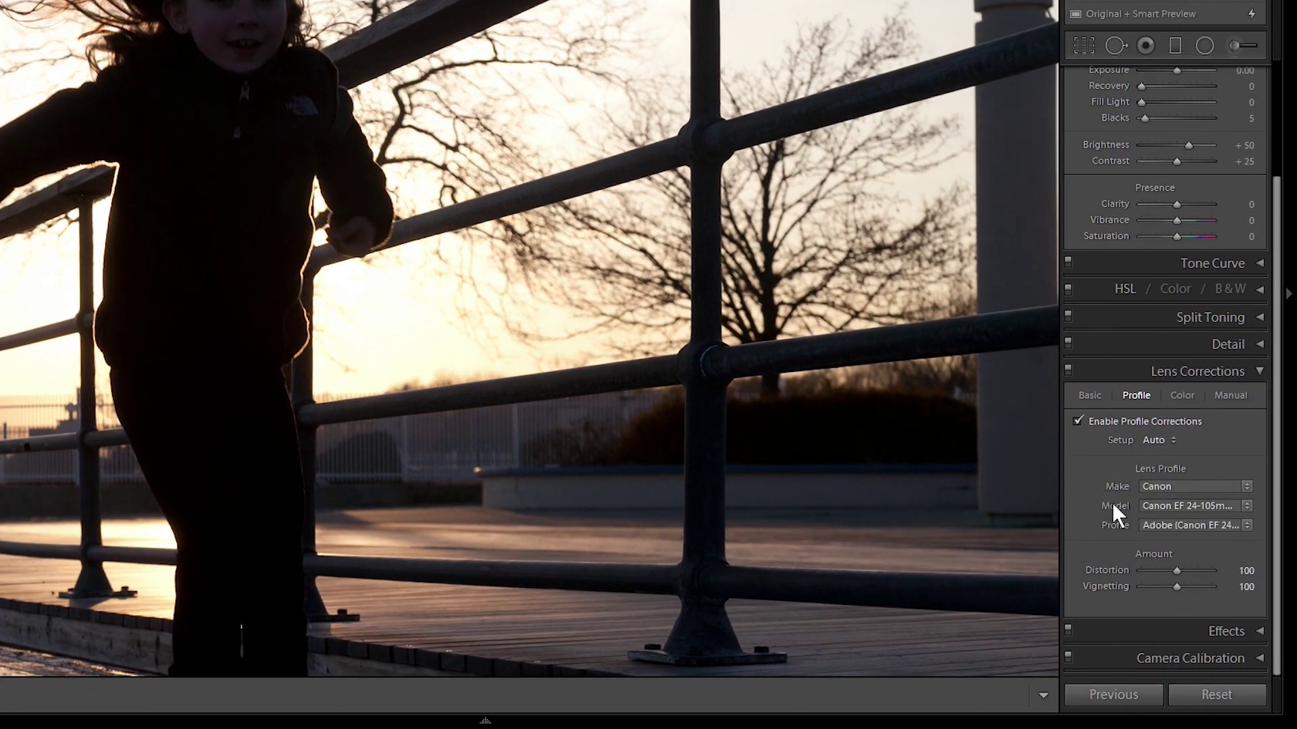
{"action": "left_click", "coordinate": [1152, 587]}
{"action": "left_click", "coordinate": [666, 405]}
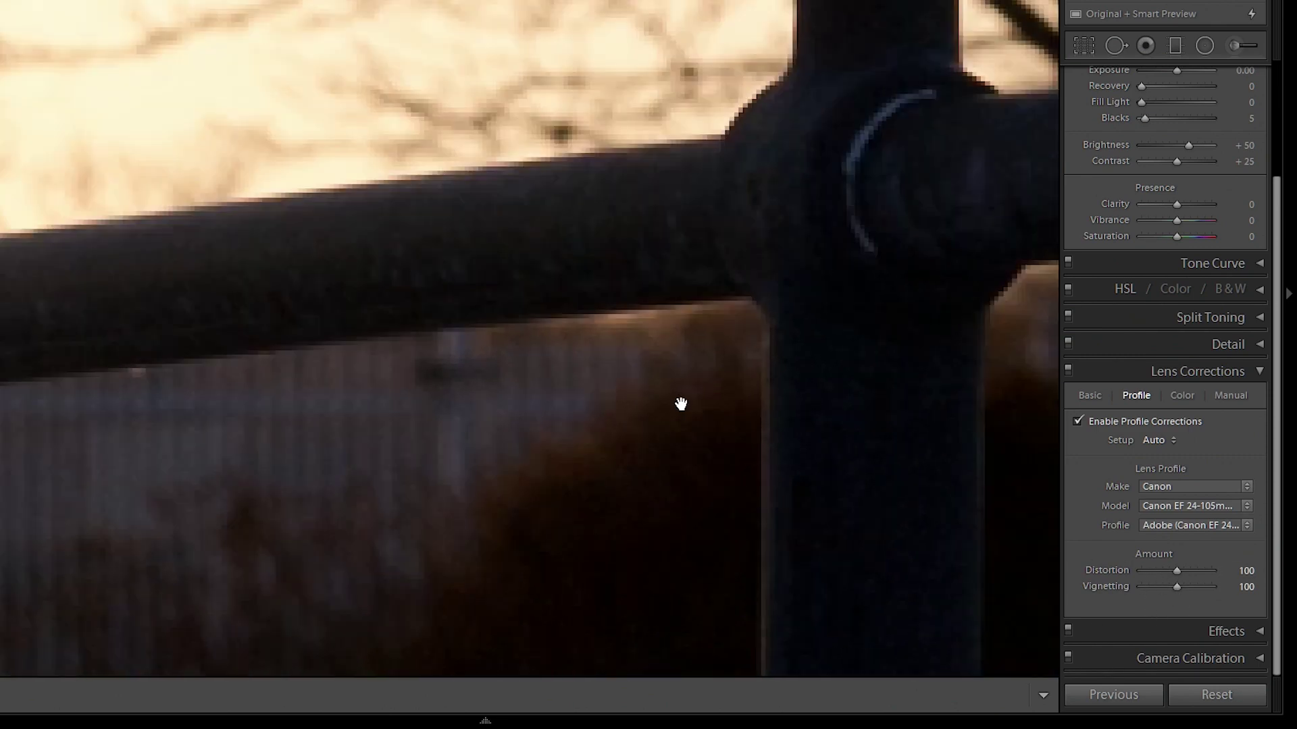
{"action": "left_click", "coordinate": [680, 402]}
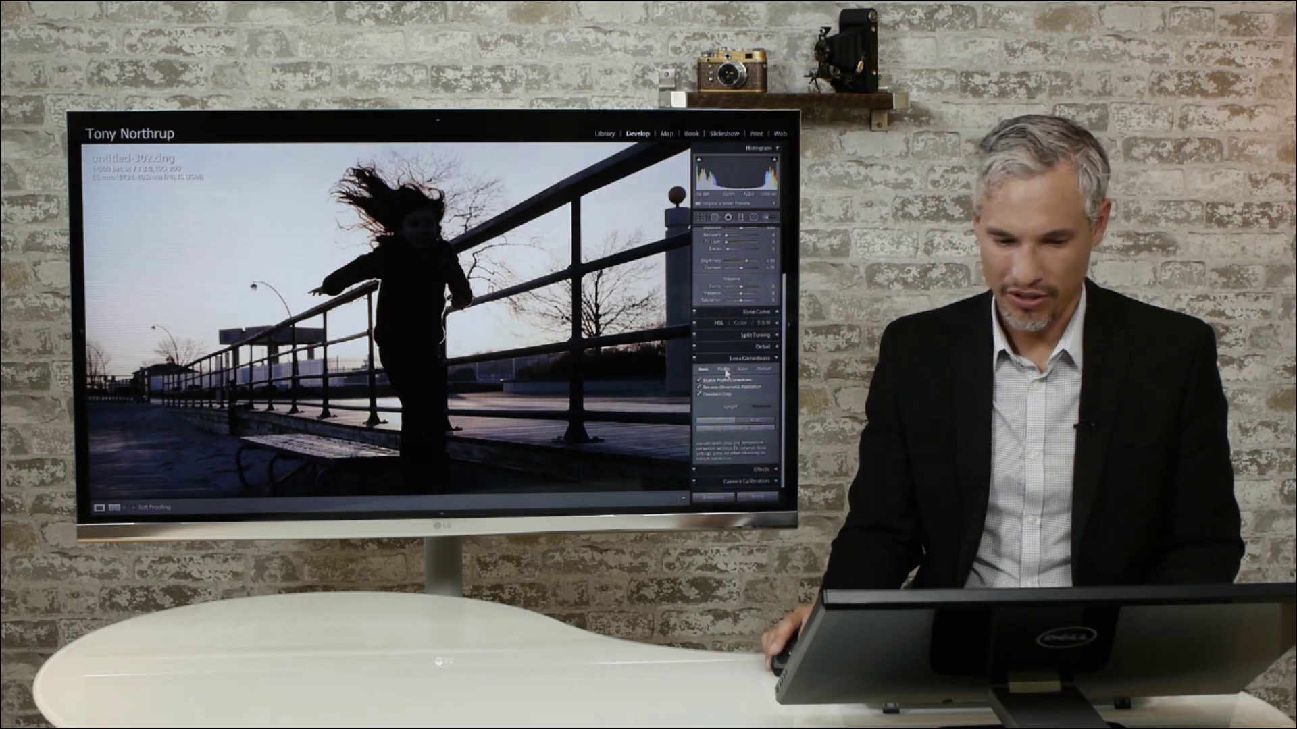
- Try profile distortion amounts of 200 and 0 against the grid and return the distortion to 100
{"action": "left_click", "coordinate": [723, 369]}
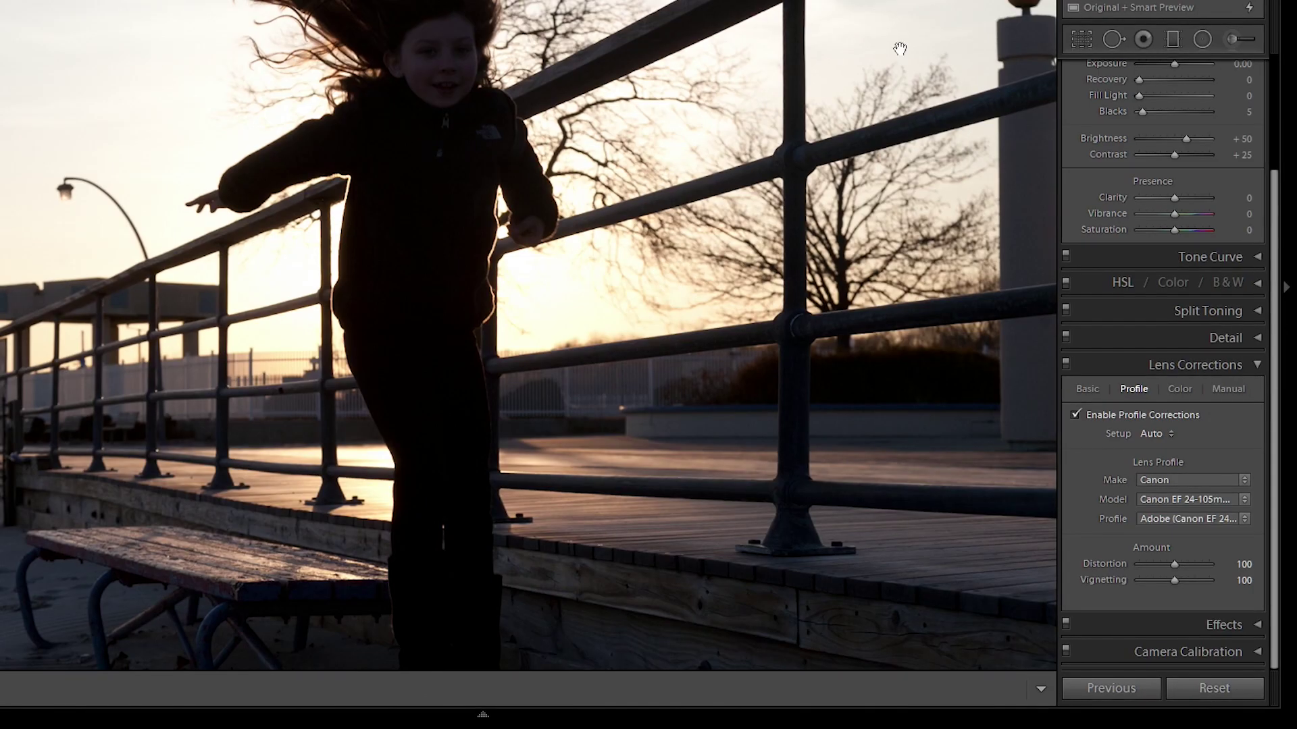
{"action": "left_click_drag", "start_coordinate": [1169, 565], "coordinate": [1220, 585]}
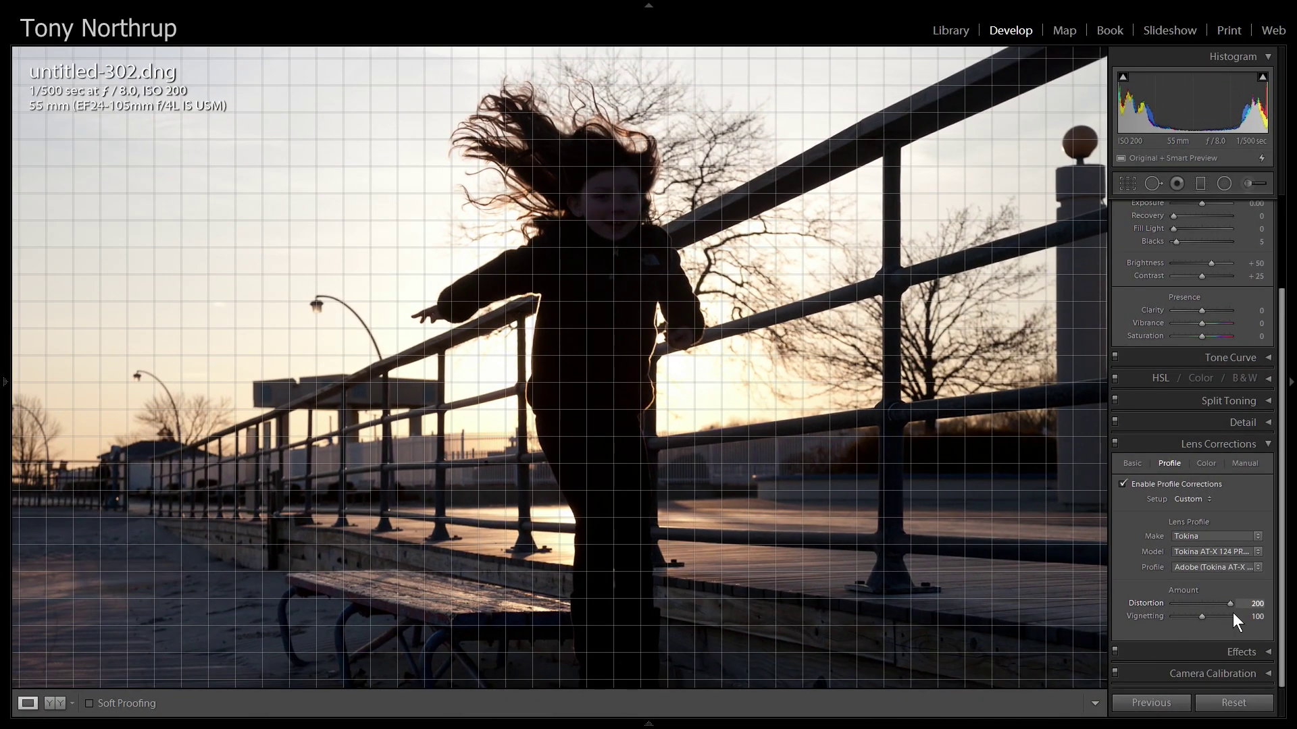
{"action": "double_click", "coordinate": [1124, 604]}
{"action": "left_click", "coordinate": [1258, 603]}
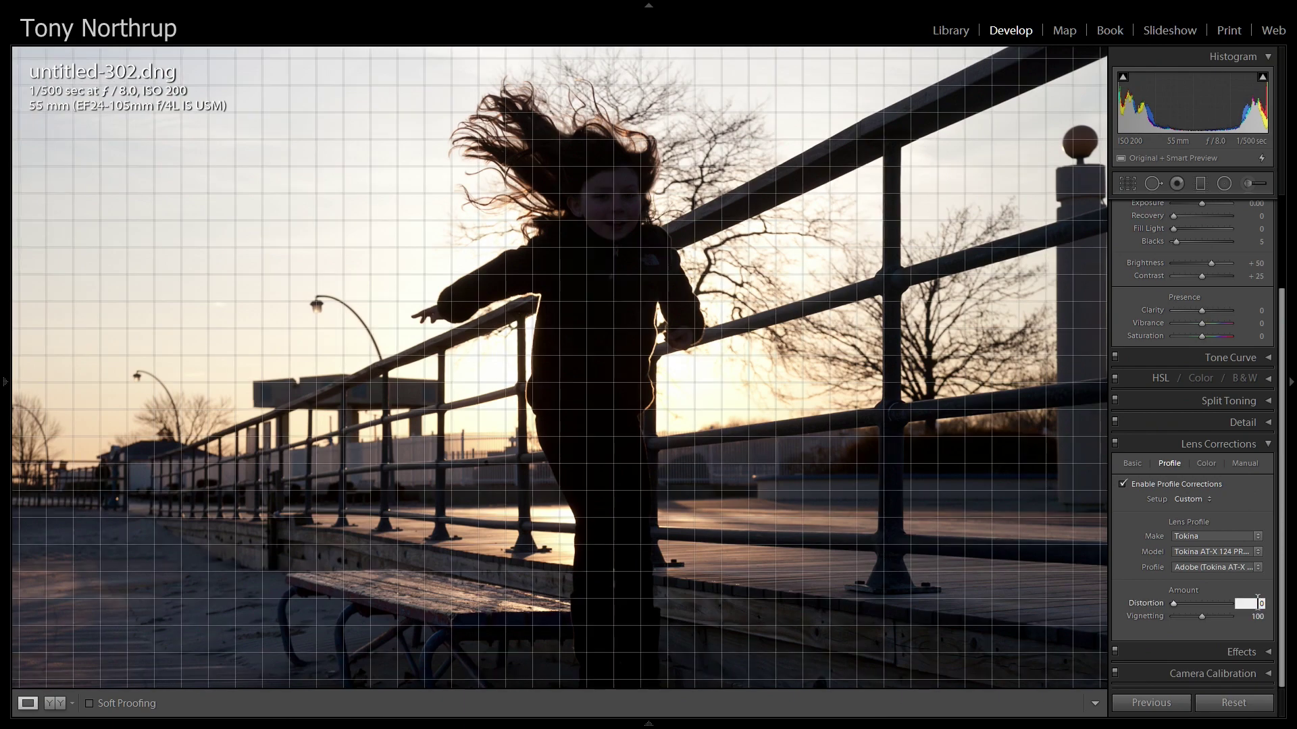
{"action": "type", "text": "100"}
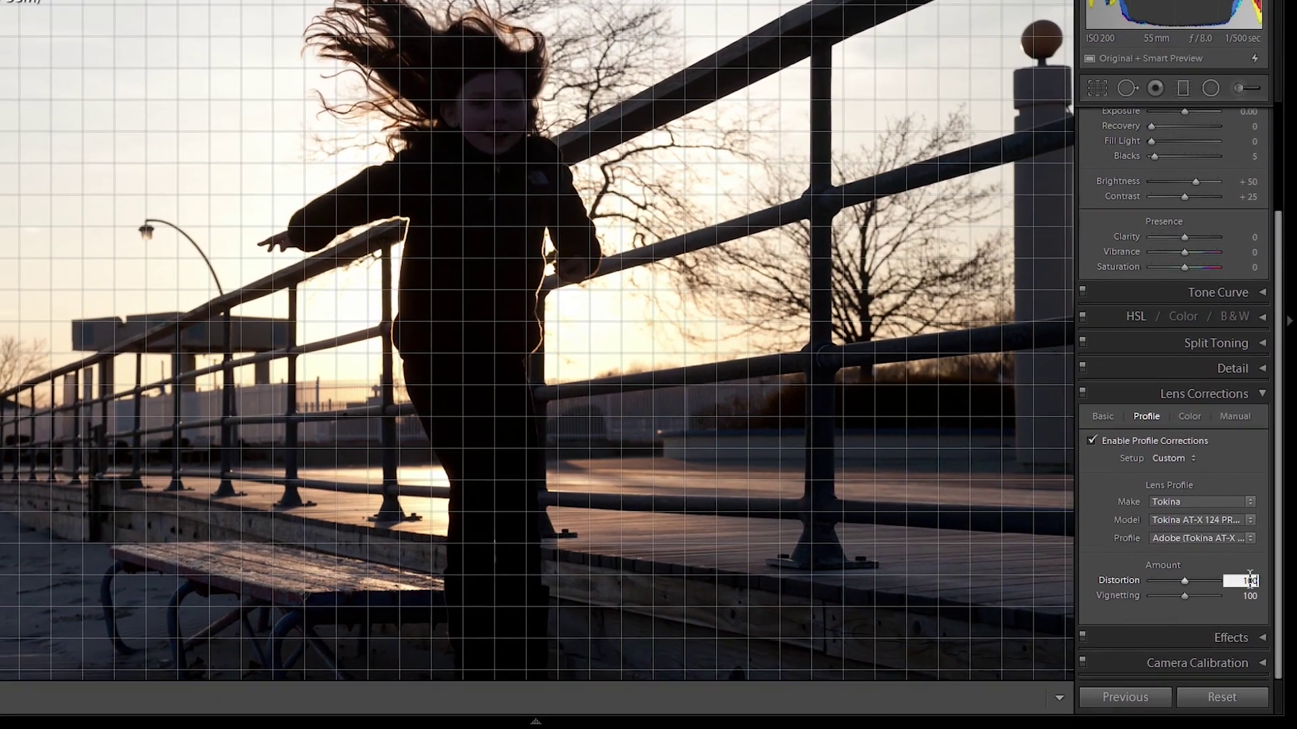
{"action": "key", "text": "Return"}
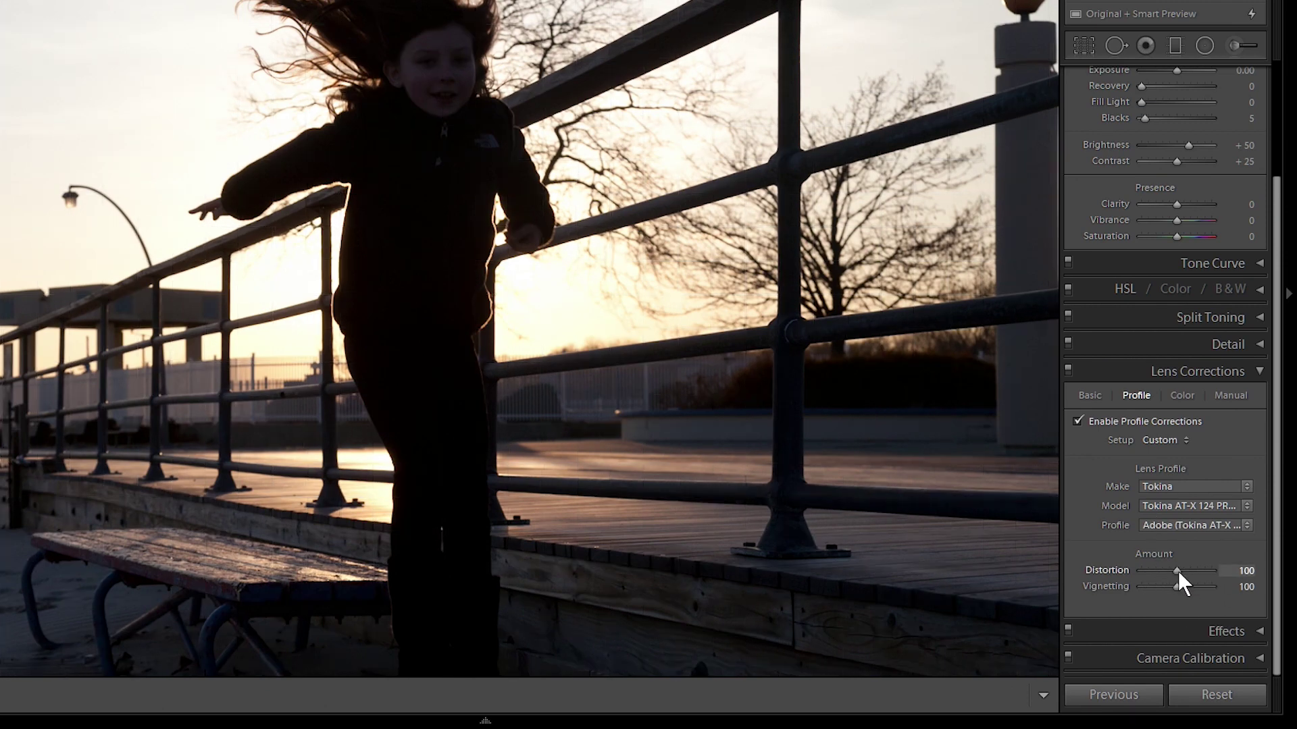
{"action": "left_click", "coordinate": [1177, 571]}
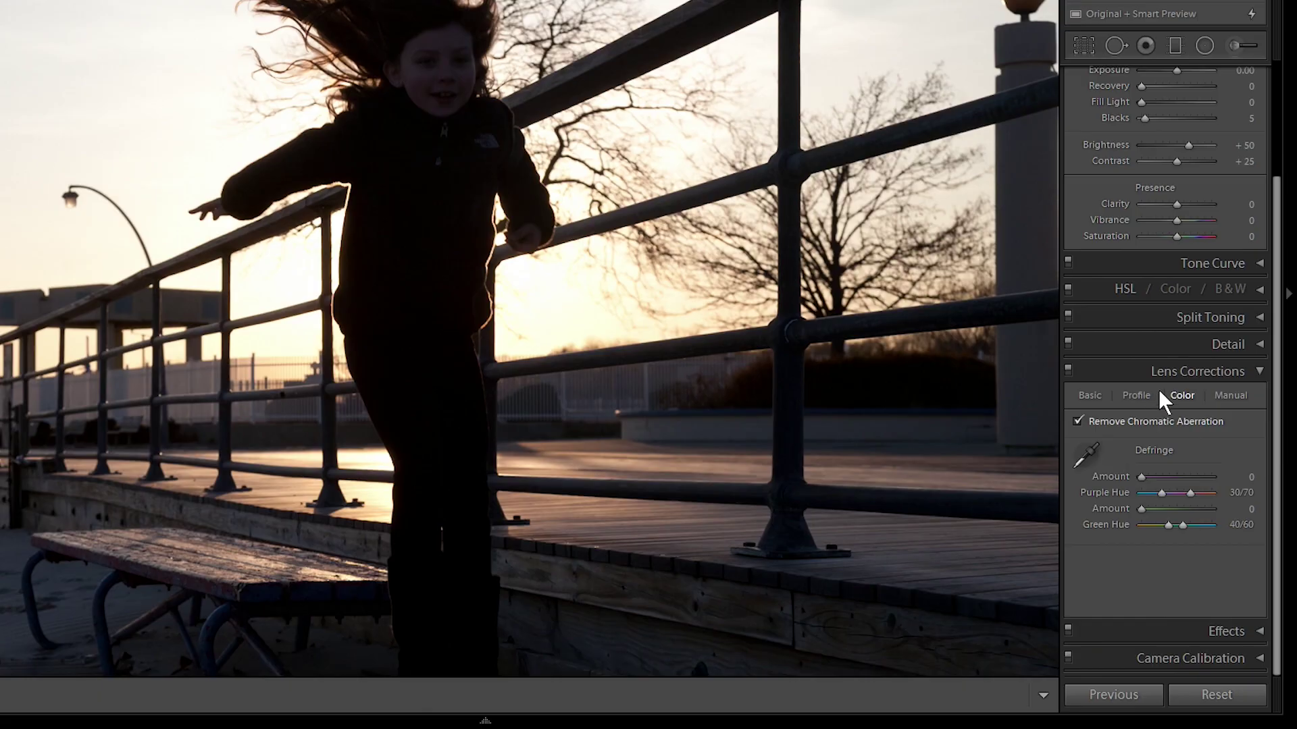
- Compare the fringing on the round-topped post with Remove Chromatic Aberration on and off, leaving the option turned off
{"action": "left_click", "coordinate": [1087, 419]}
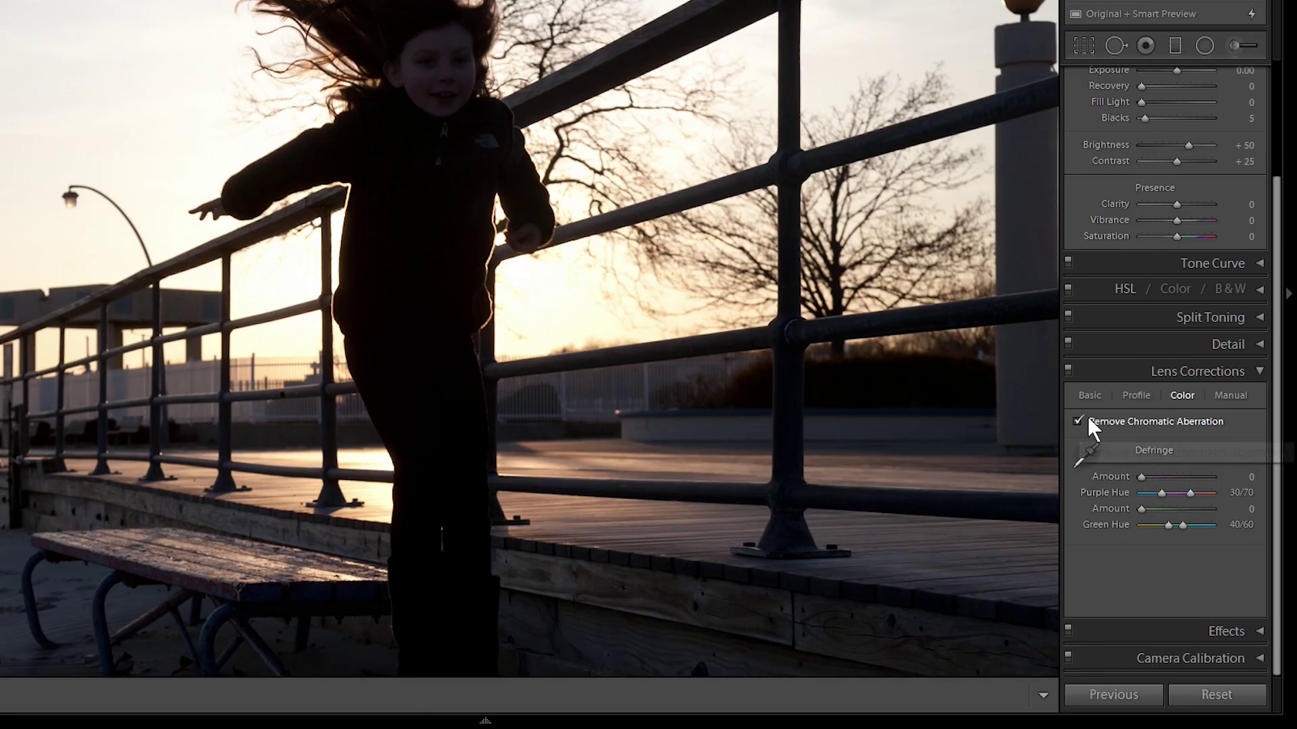
{"action": "left_click", "coordinate": [1094, 400]}
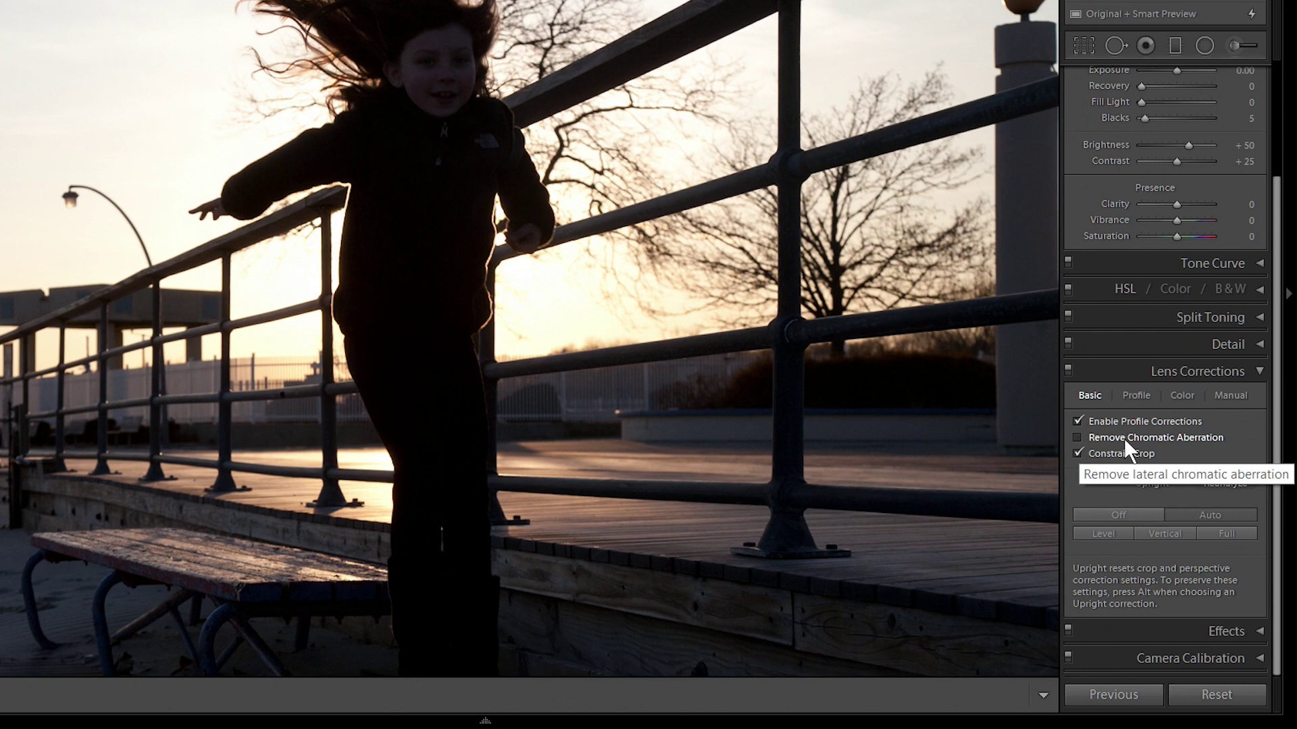
{"action": "left_click", "coordinate": [1184, 398]}
{"action": "left_click", "coordinate": [1175, 420]}
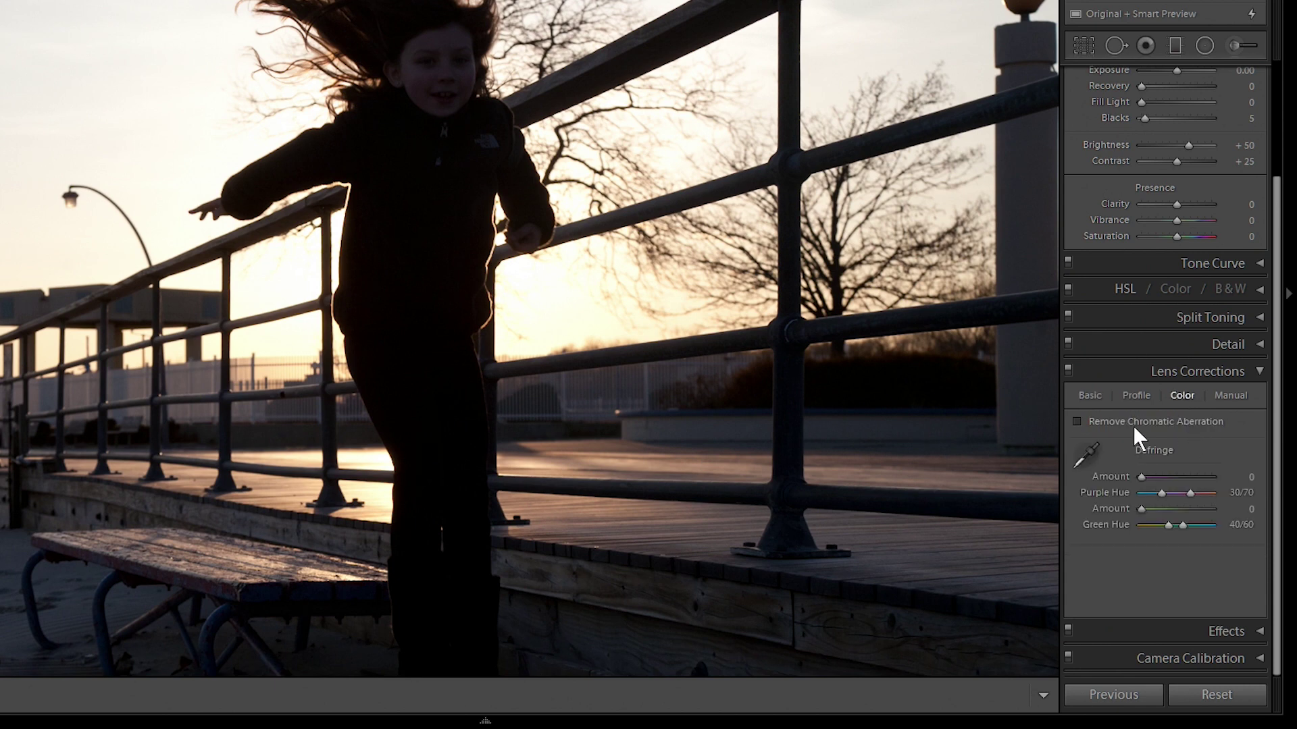
{"action": "left_click", "coordinate": [1026, 28]}
{"action": "left_click_drag", "start_coordinate": [1026, 28], "coordinate": [206, 588]}
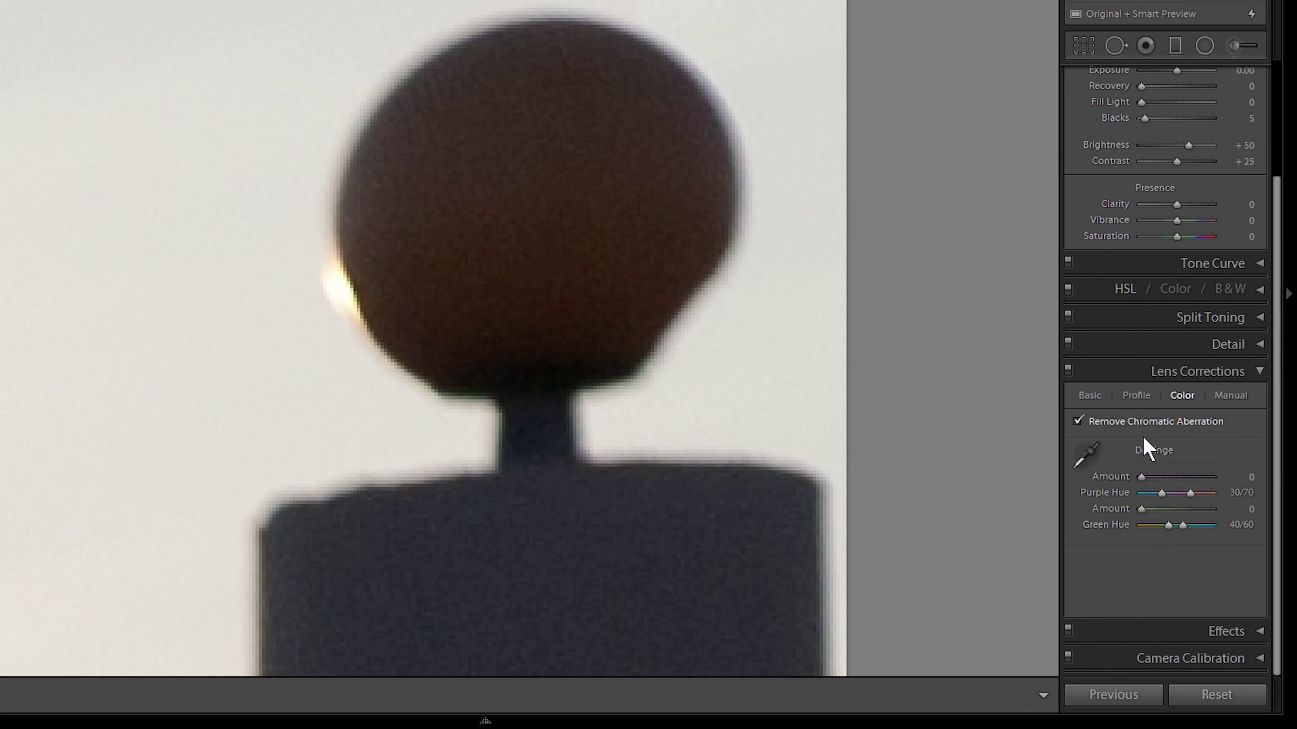
{"action": "left_click", "coordinate": [1075, 423]}
- Sample the fringe colour on the post's right edge with the Defringe eyedropper and set the purple amount to 20
{"action": "left_click", "coordinate": [1088, 453]}
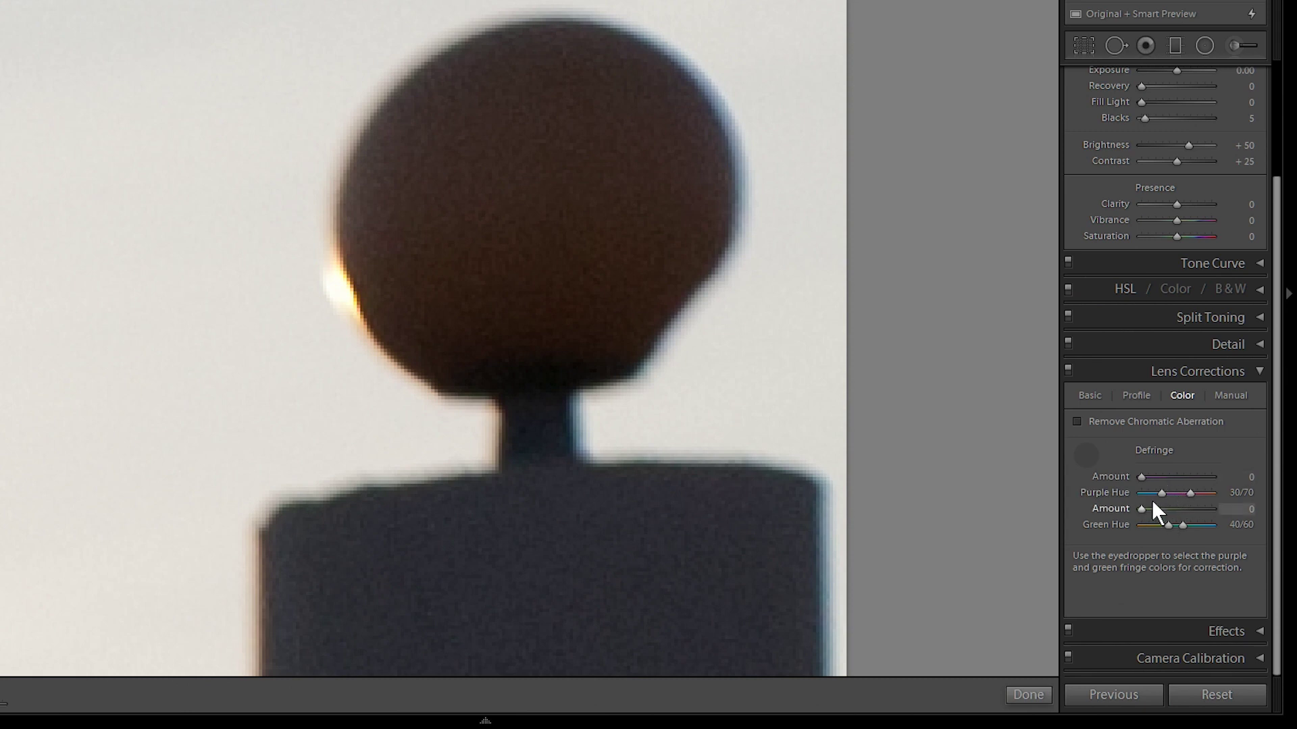
{"action": "left_click", "coordinate": [827, 489]}
{"action": "left_click_drag", "start_coordinate": [1137, 477], "coordinate": [1213, 473]}
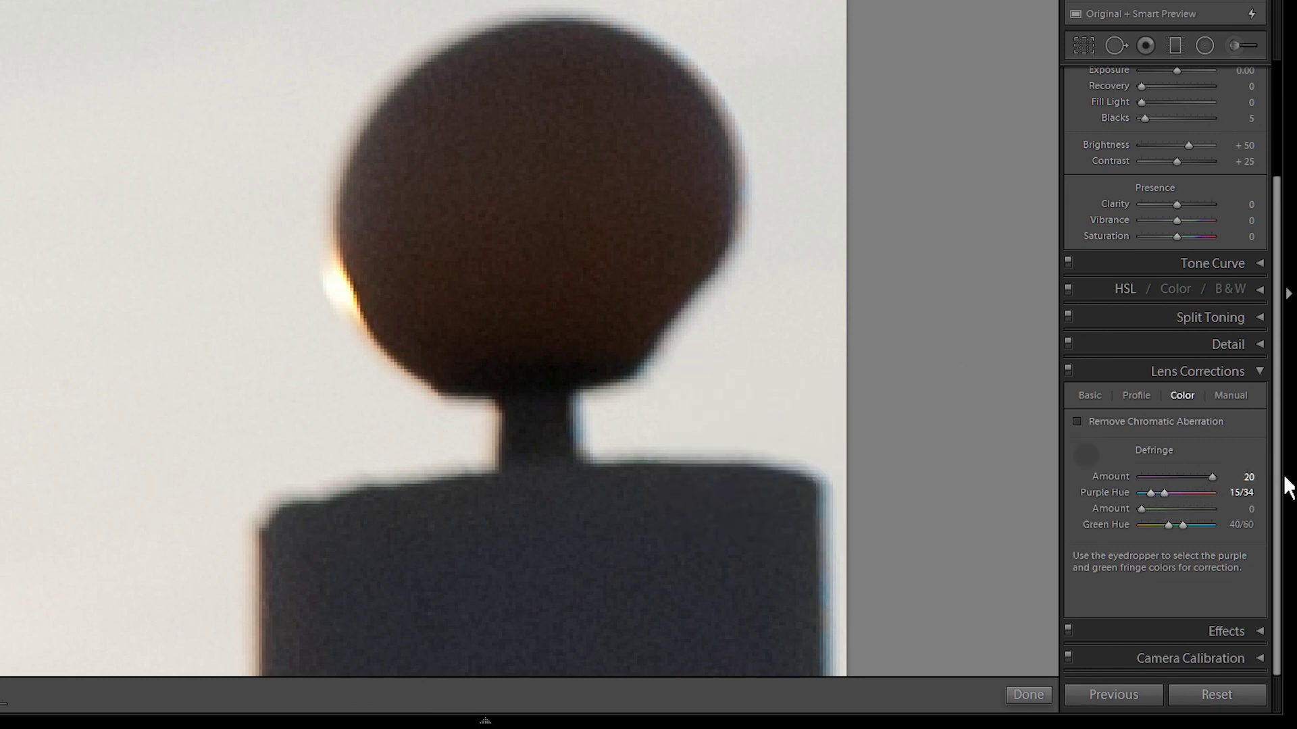
- Try different purple defringe amounts, settle on 20, and widen the Purple Hue range to 0/39
{"action": "left_click_drag", "start_coordinate": [1213, 476], "coordinate": [1167, 476]}
{"action": "left_click_drag", "start_coordinate": [1172, 484], "coordinate": [1206, 488]}
{"action": "left_click", "coordinate": [1086, 455]}
{"action": "left_click_drag", "start_coordinate": [1151, 492], "coordinate": [1146, 492]}
{"action": "left_click_drag", "start_coordinate": [1144, 493], "coordinate": [1158, 497]}
{"action": "left_click_drag", "start_coordinate": [1161, 499], "coordinate": [1136, 496]}
{"action": "left_click_drag", "start_coordinate": [1177, 493], "coordinate": [1168, 493]}
- Sample the fringe on the post's left edge and set the green defringe amount to 20 and Green Hue to 0/20
{"action": "left_click", "coordinate": [1089, 454]}
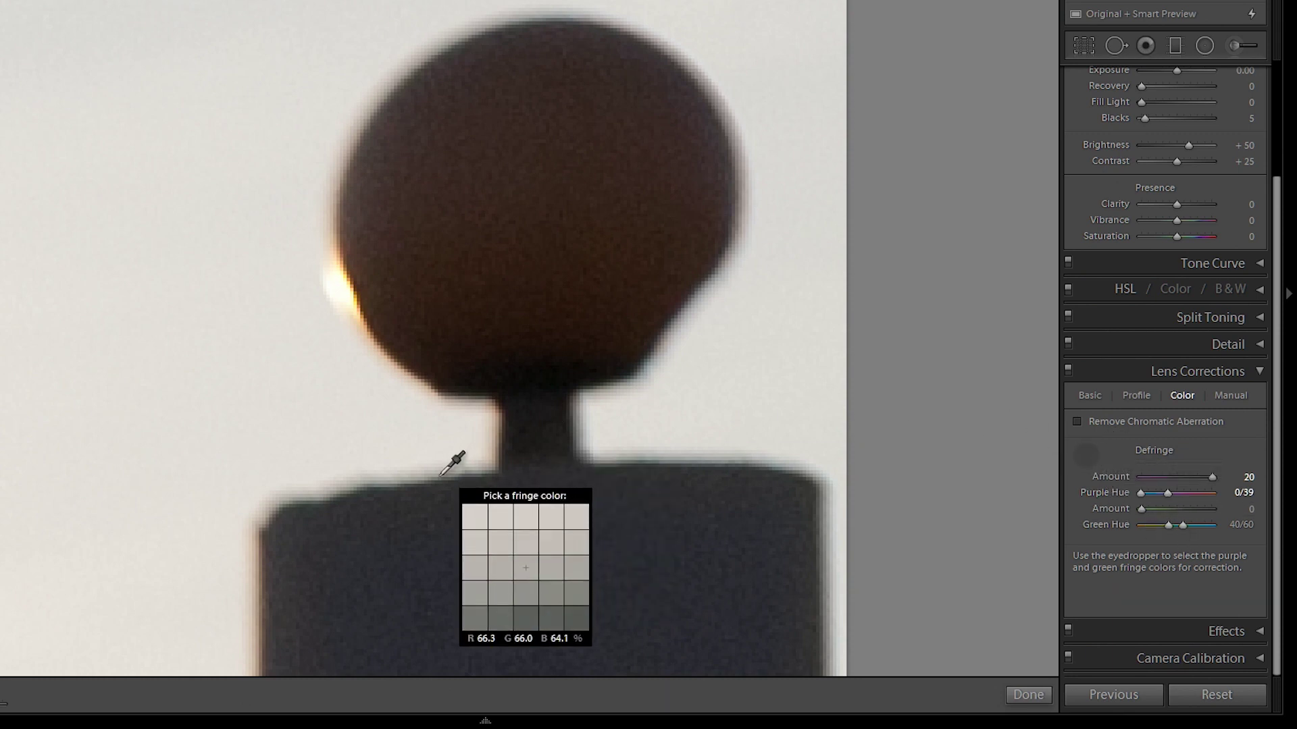
{"action": "left_click", "coordinate": [258, 594]}
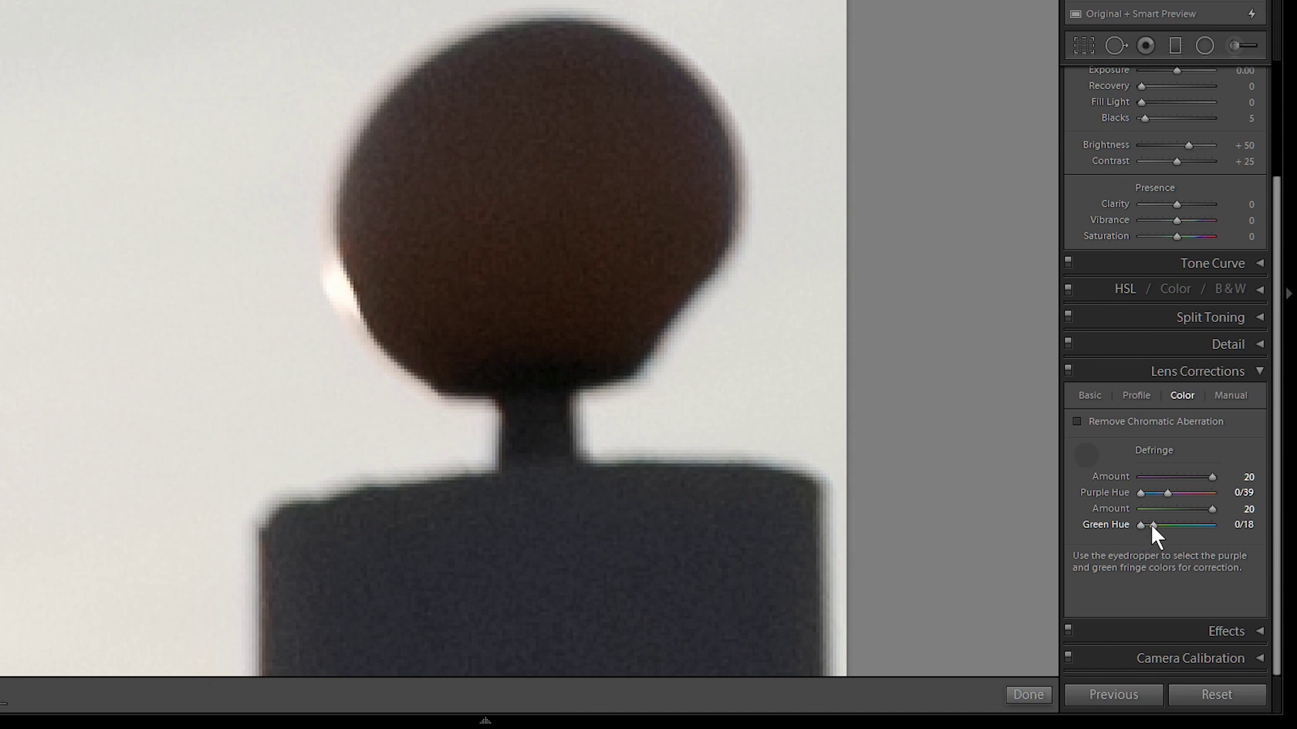
{"action": "left_click_drag", "start_coordinate": [1152, 525], "coordinate": [1154, 525]}
- Preview the areas affected by varying the purple defringe amount and return it to 20
{"action": "left_click_drag", "start_coordinate": [1210, 476], "coordinate": [1174, 482]}
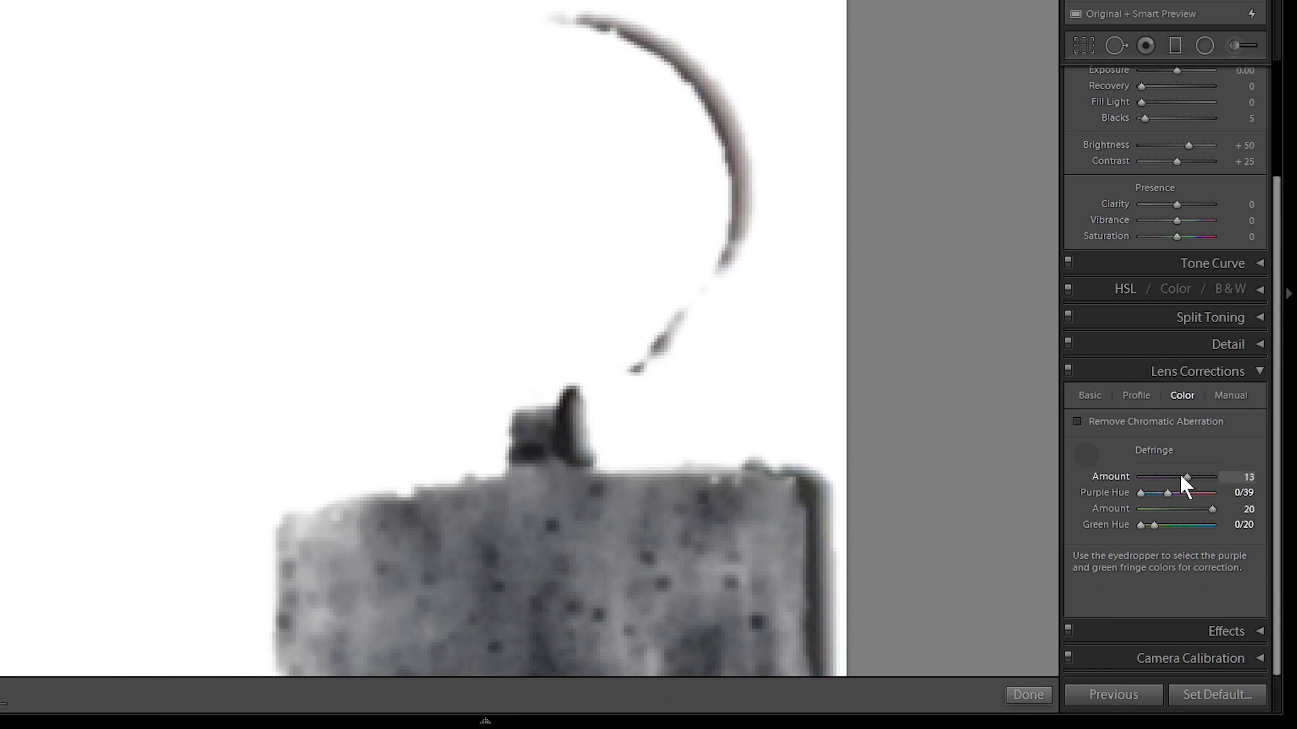
{"action": "left_click_drag", "start_coordinate": [1216, 476], "coordinate": [1149, 479]}
{"action": "left_click_drag", "start_coordinate": [1264, 481], "coordinate": [1249, 485]}
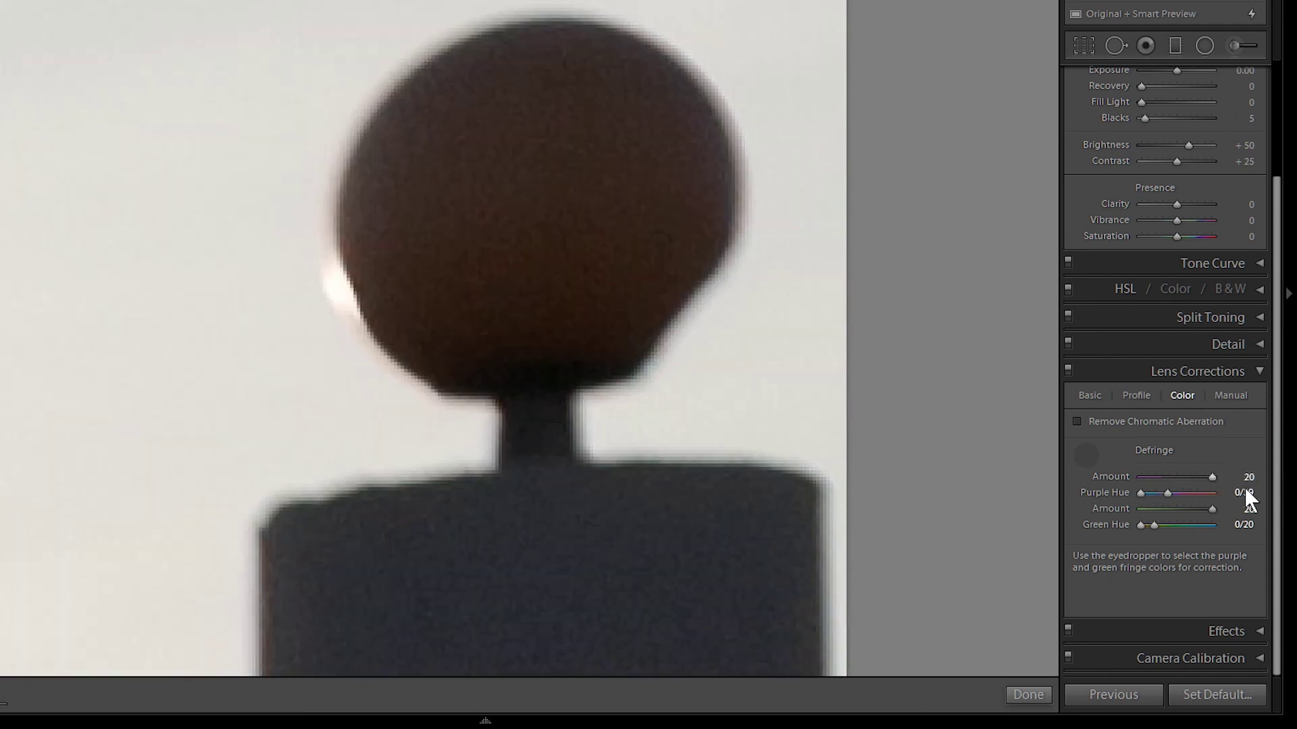
- Adjust the Purple Hue range to 0/33 while previewing the affected fringe on the post
{"action": "left_click", "coordinate": [1169, 492]}
{"action": "left_click_drag", "start_coordinate": [1168, 492], "coordinate": [1146, 492]}
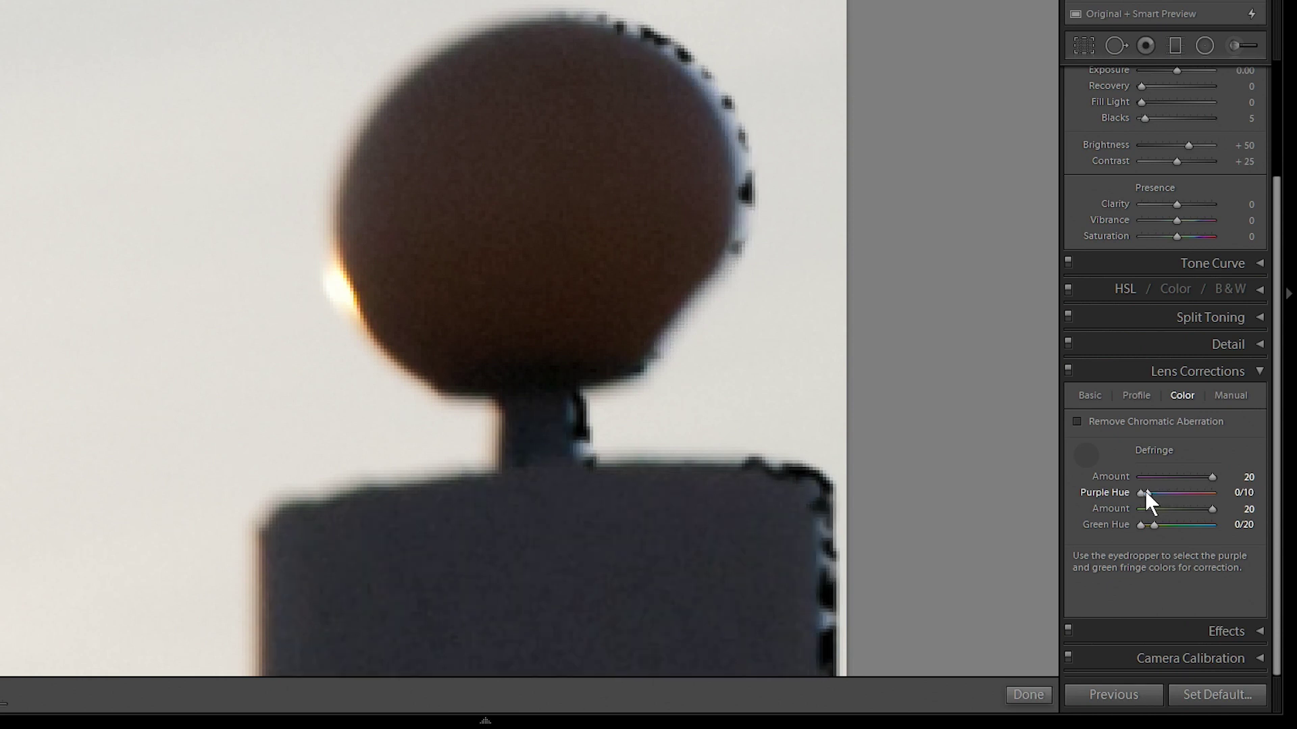
{"action": "mouse_move", "coordinate": [1144, 492]}
{"action": "left_mouse_down"}
{"action": "mouse_move", "coordinate": [1166, 498]}
{"action": "mouse_move", "coordinate": [1134, 494]}
{"action": "mouse_move", "coordinate": [1166, 504]}
{"action": "mouse_move", "coordinate": [1137, 496]}
{"action": "left_mouse_up"}
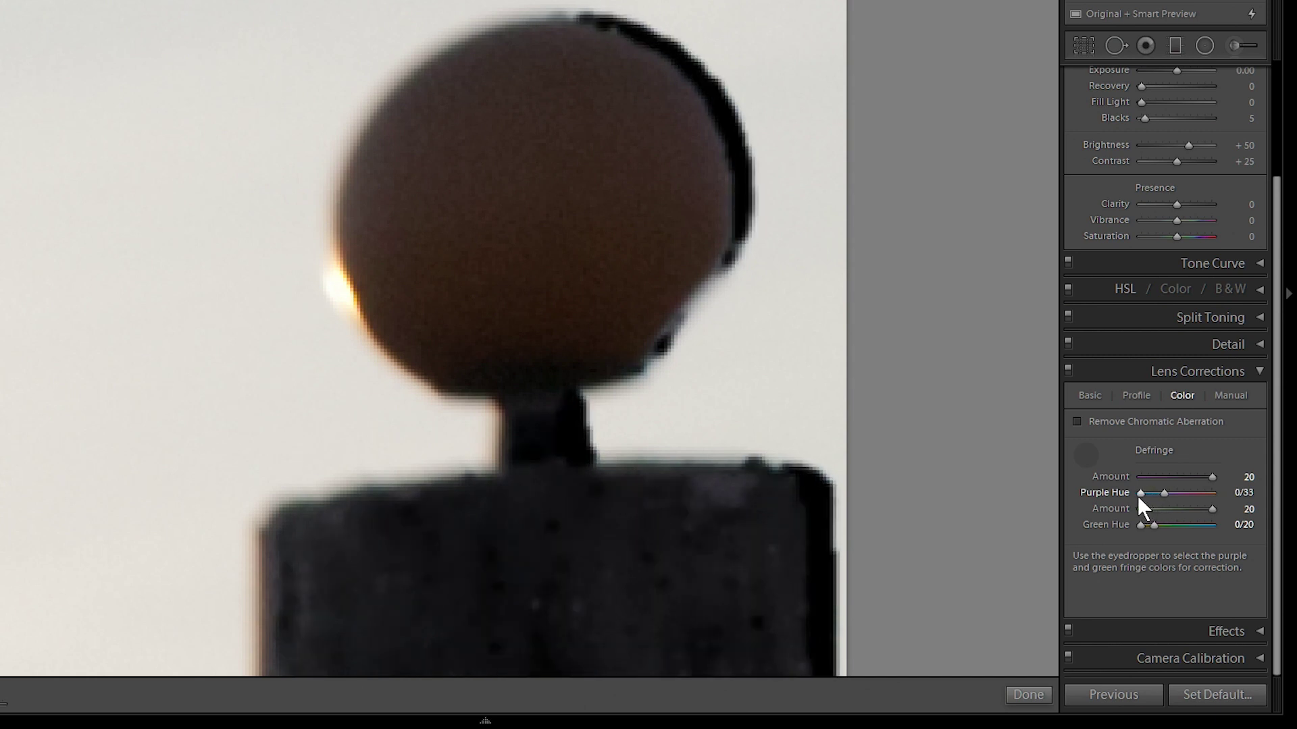
- Fine-tune the Green Hue defringe range on the post and open the manual lens correction settings
{"action": "left_click_drag", "start_coordinate": [1213, 507], "coordinate": [1143, 525]}
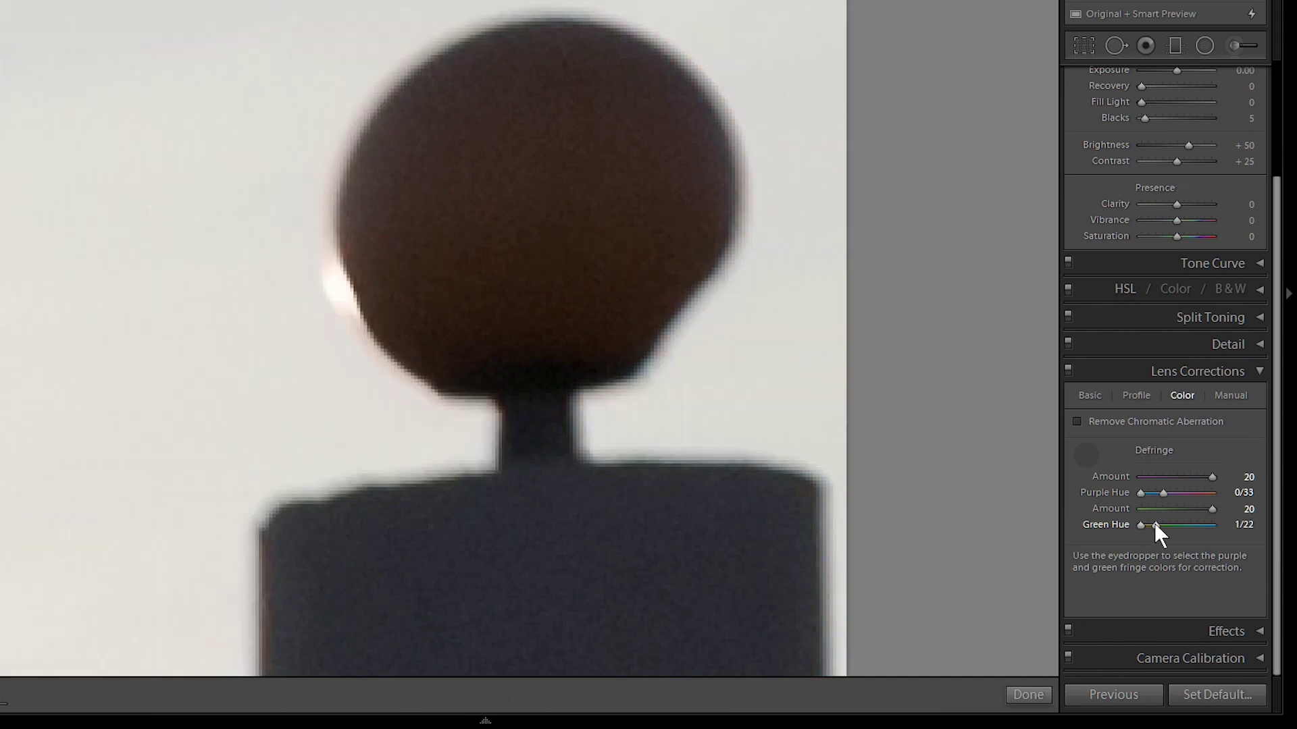
{"action": "mouse_move", "coordinate": [1154, 525]}
{"action": "left_mouse_down"}
{"action": "mouse_move", "coordinate": [1227, 527]}
{"action": "mouse_move", "coordinate": [1160, 525]}
{"action": "left_mouse_up"}
{"action": "left_click", "coordinate": [1146, 422]}
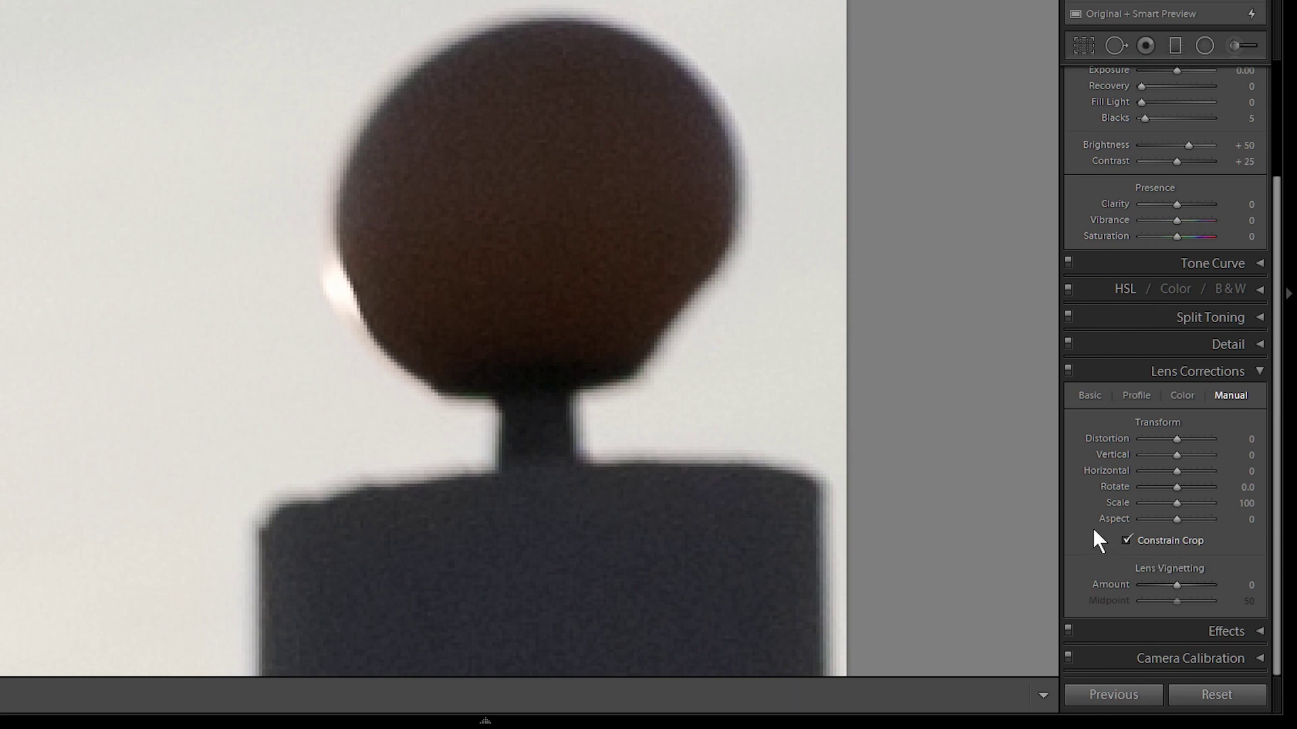
{"action": "left_click", "coordinate": [556, 371]}
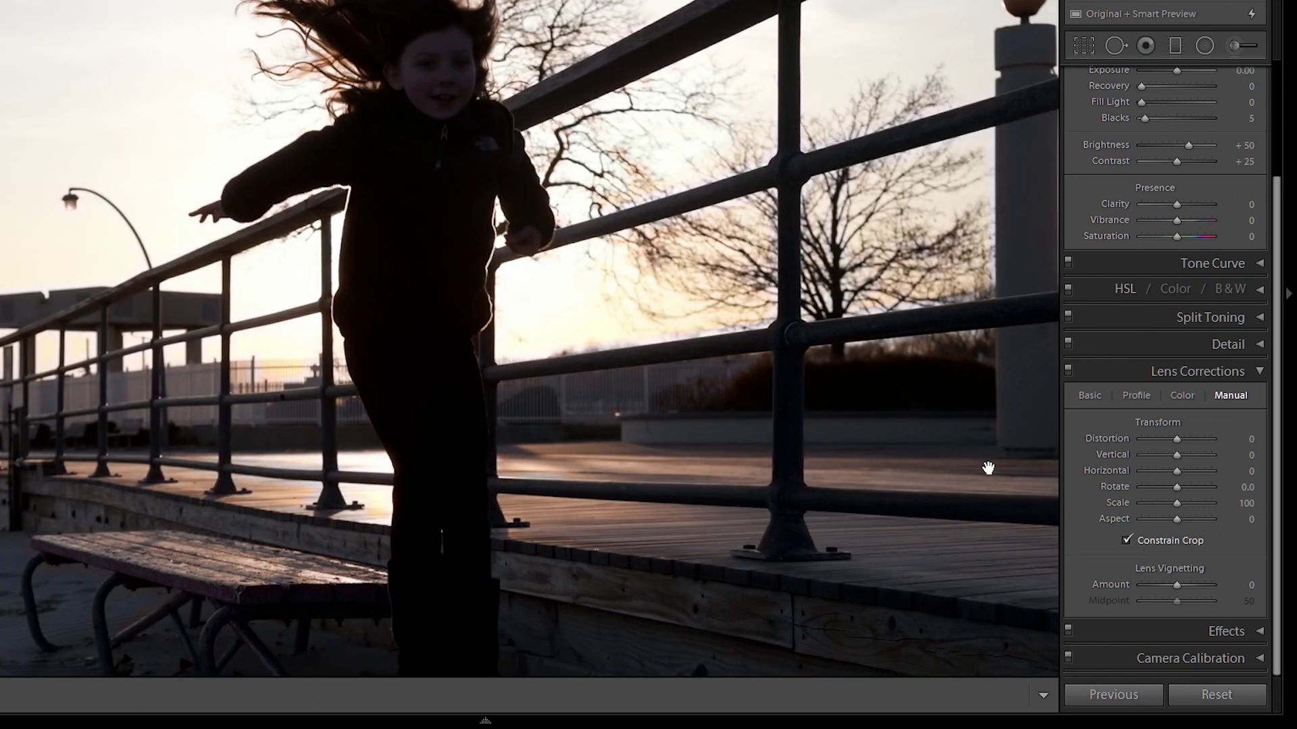
- Preview the boardwalk photo with Distortion at −100 and +100, and reset it to 0
{"action": "left_click_drag", "start_coordinate": [1176, 438], "coordinate": [1140, 435]}
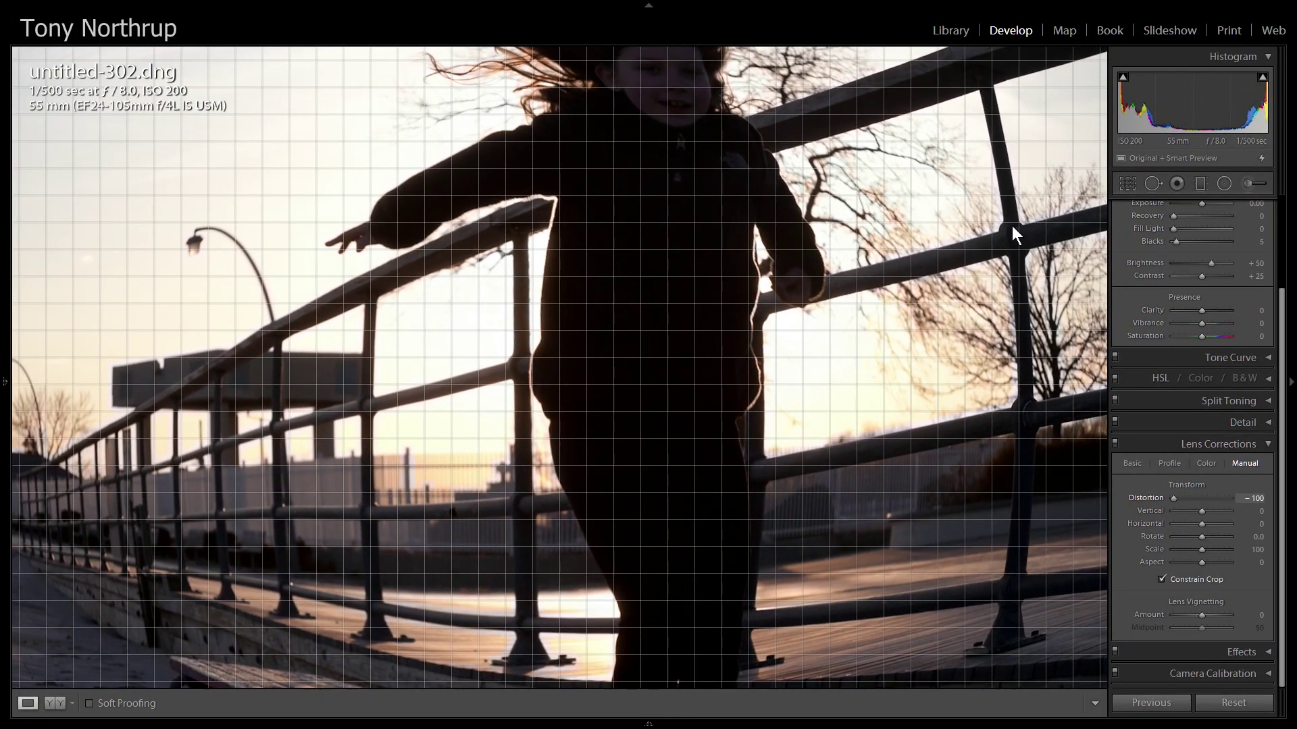
{"action": "left_click_drag", "start_coordinate": [1172, 498], "coordinate": [1231, 508]}
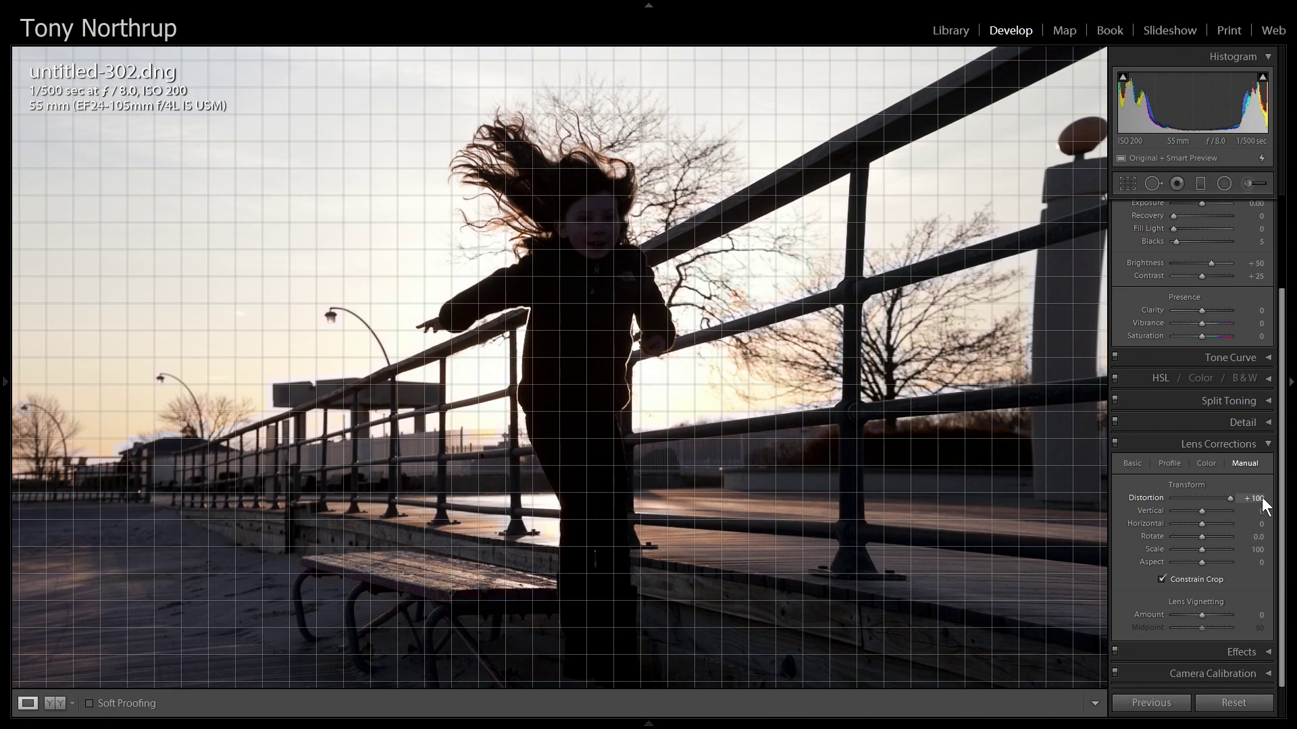
{"action": "double_click", "coordinate": [1259, 497]}
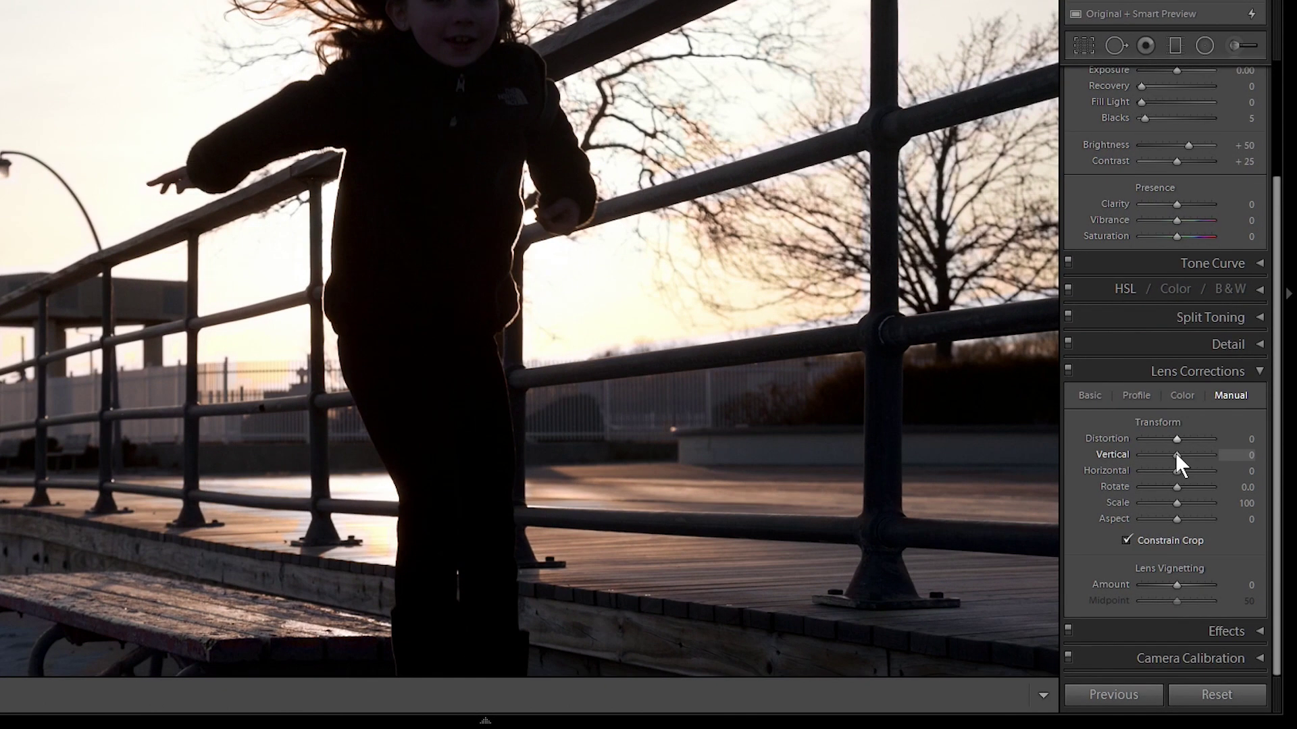
- Preview different Vertical perspective corrections on the boardwalk photo and reset the value to 0
{"action": "left_click_drag", "start_coordinate": [1187, 478], "coordinate": [1176, 508]}
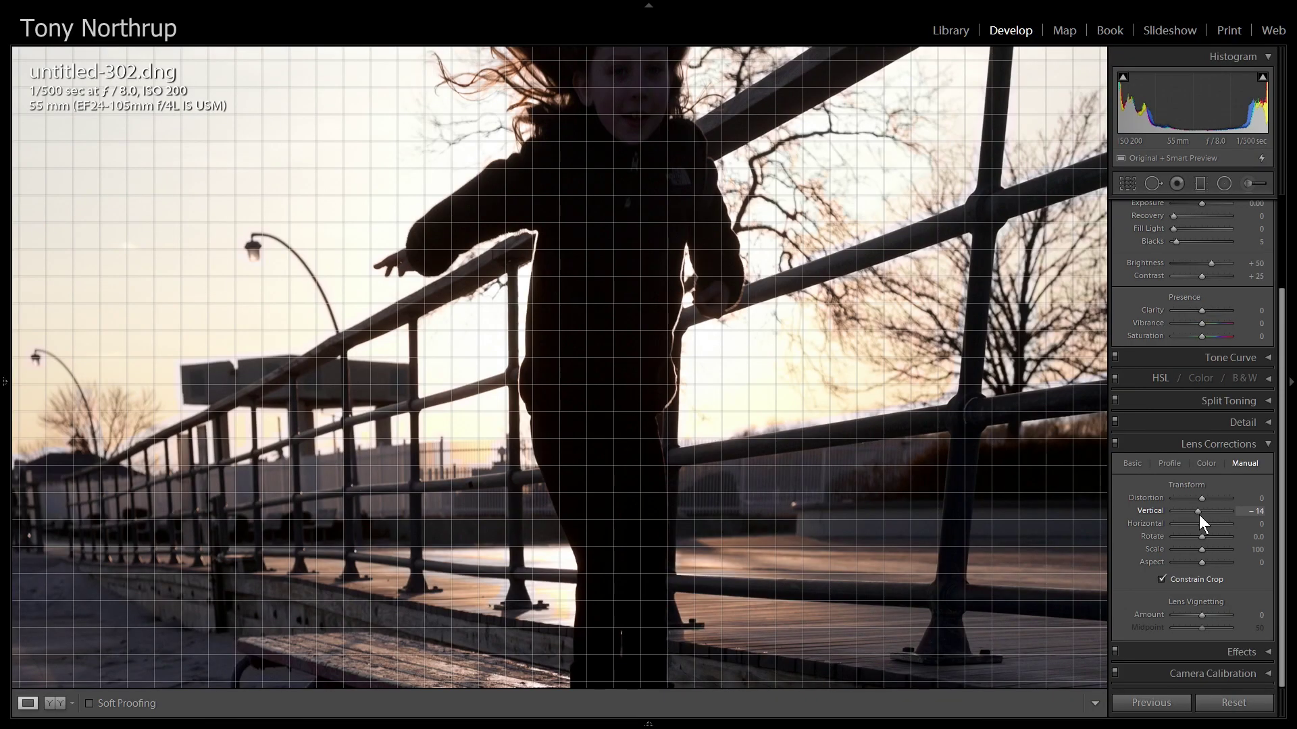
{"action": "left_click_drag", "start_coordinate": [1198, 514], "coordinate": [1200, 515]}
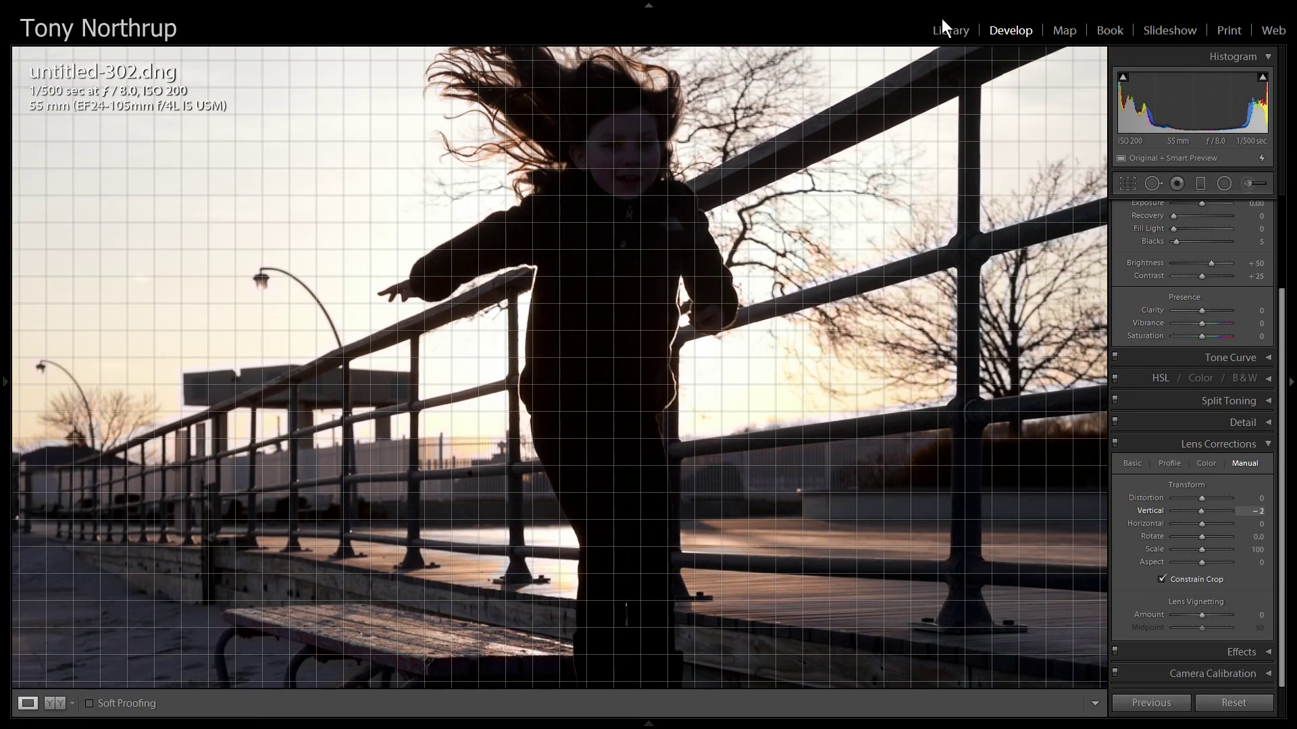
{"action": "mouse_move", "coordinate": [1197, 509]}
{"action": "left_mouse_down"}
{"action": "mouse_move", "coordinate": [1185, 507]}
{"action": "mouse_move", "coordinate": [1214, 513]}
{"action": "mouse_move", "coordinate": [1201, 512]}
{"action": "left_mouse_up"}
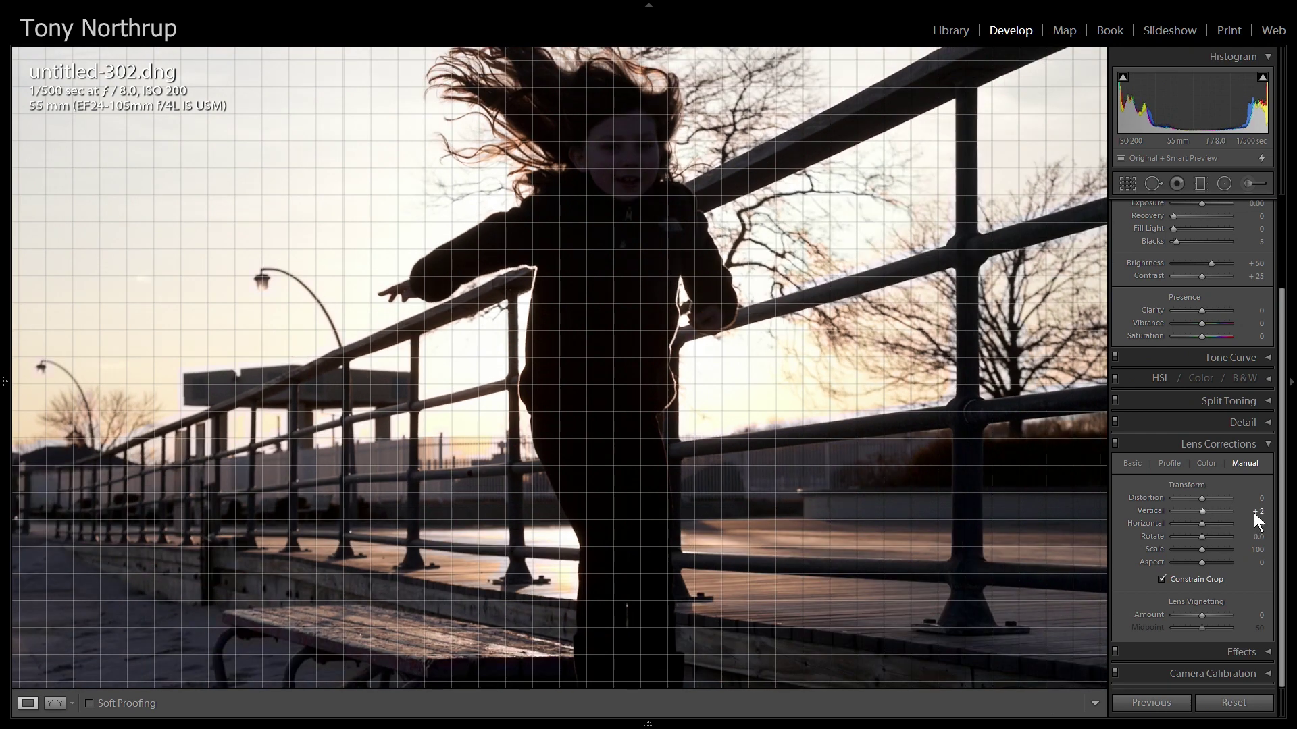
{"action": "left_click", "coordinate": [1254, 511]}
{"action": "key", "text": "Return"}
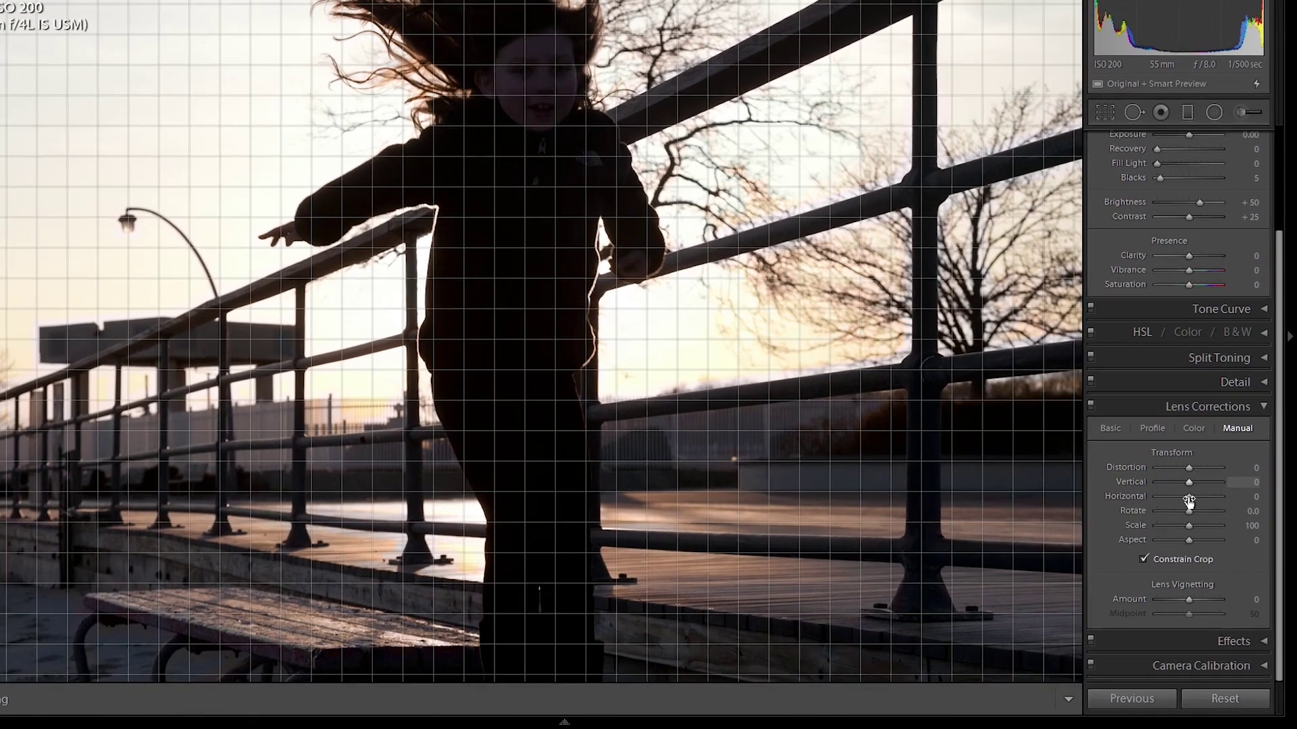
- Set the Horizontal perspective correction to −5 and inspect the railing edges against the tree up close
{"action": "left_click_drag", "start_coordinate": [1189, 499], "coordinate": [1202, 529]}
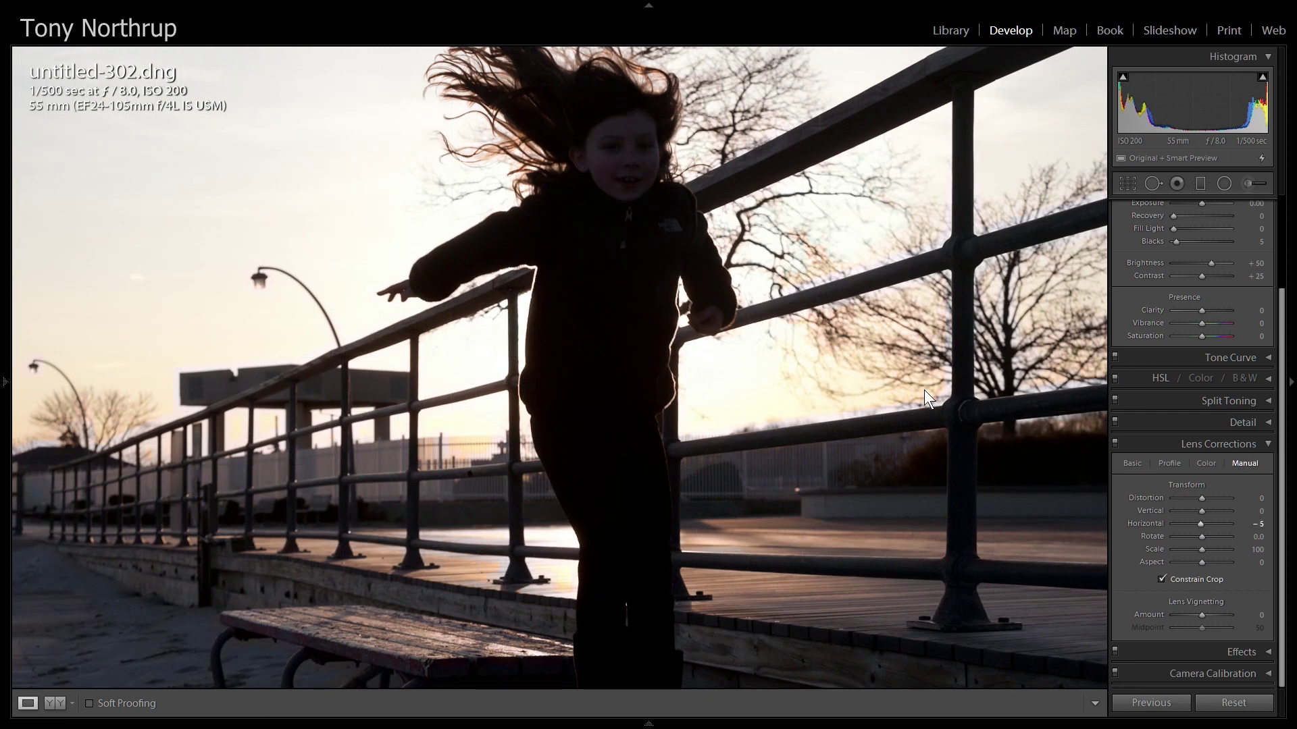
{"action": "left_click", "coordinate": [922, 398]}
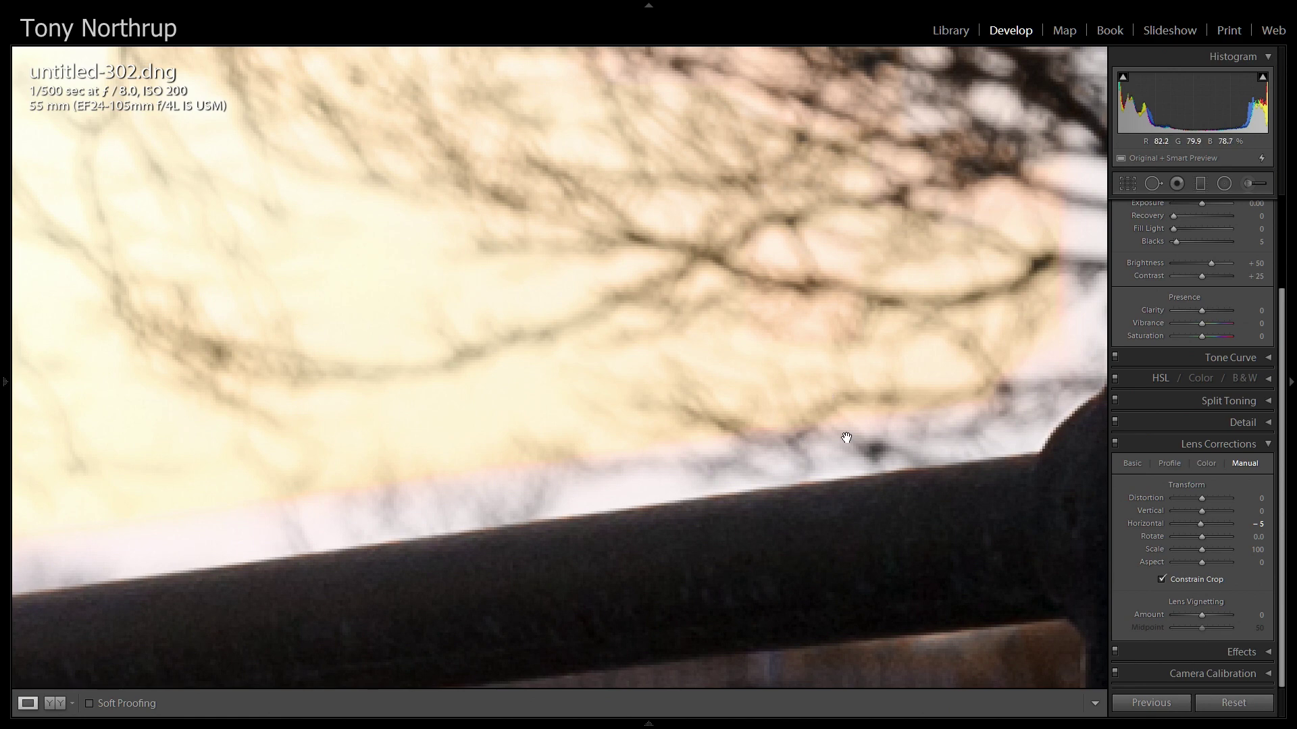
{"action": "left_click", "coordinate": [946, 366]}
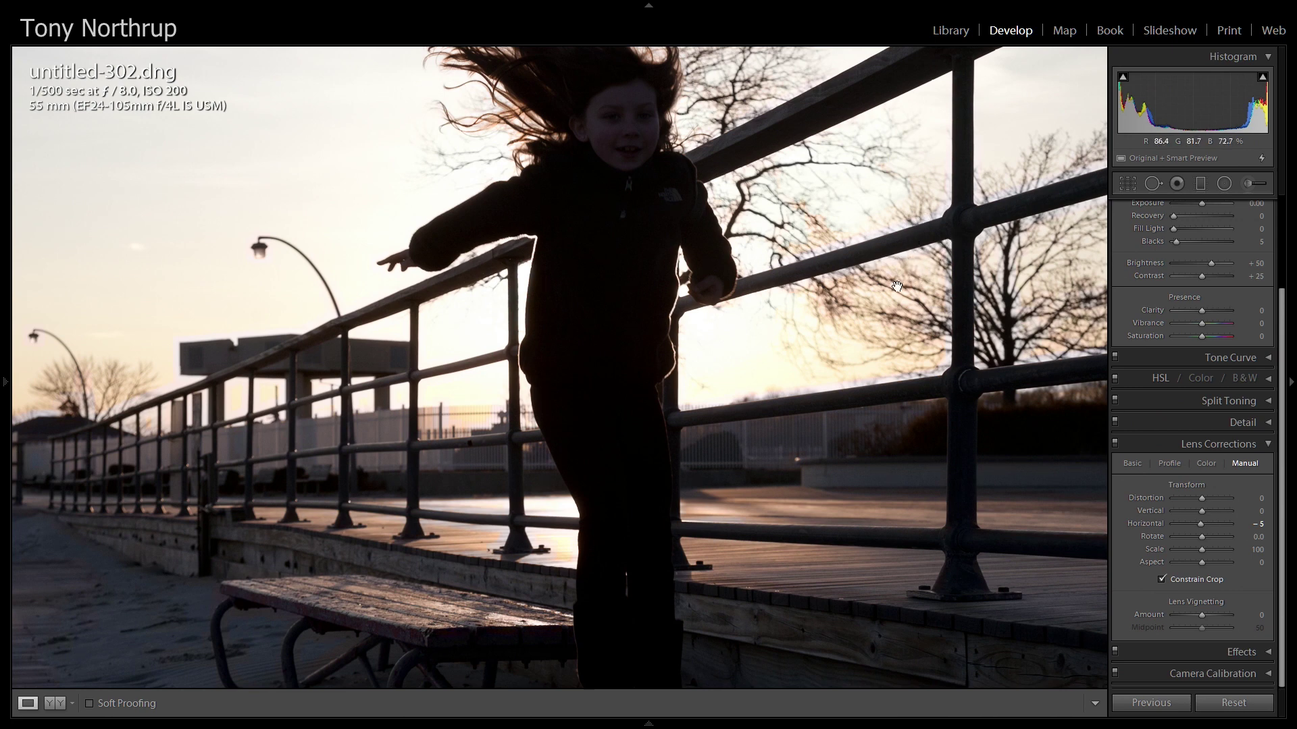
{"action": "left_click", "coordinate": [917, 248]}
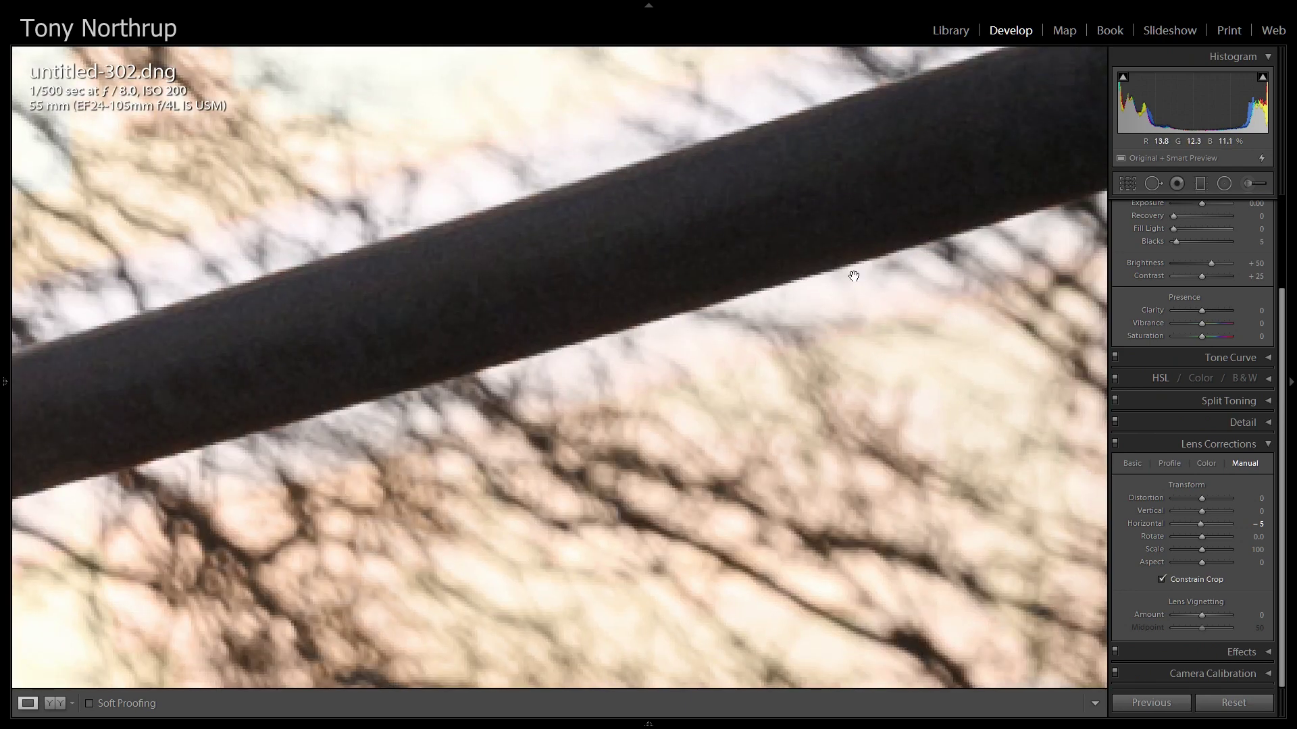
{"action": "left_click", "coordinate": [856, 319]}
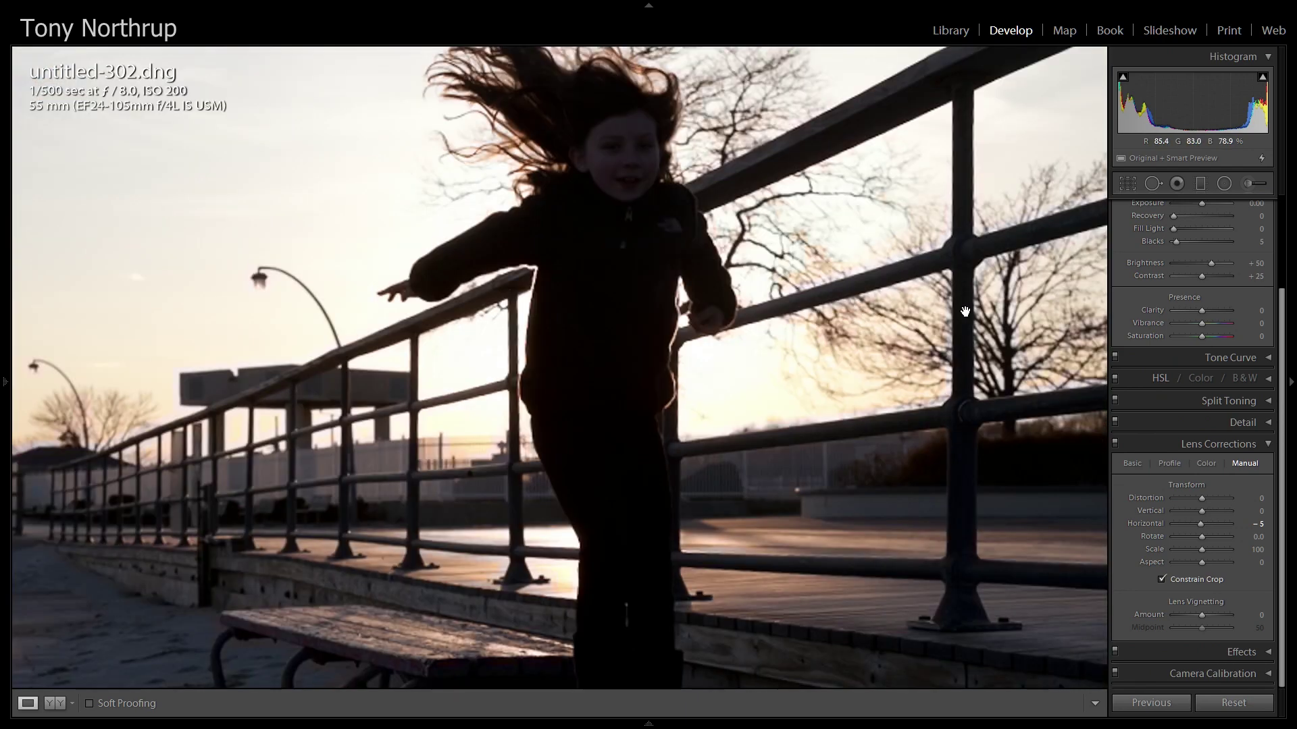
- Reset the Defringe amounts and hue ranges to their defaults and recheck the fringing around the railing
{"action": "left_click", "coordinate": [1205, 466]}
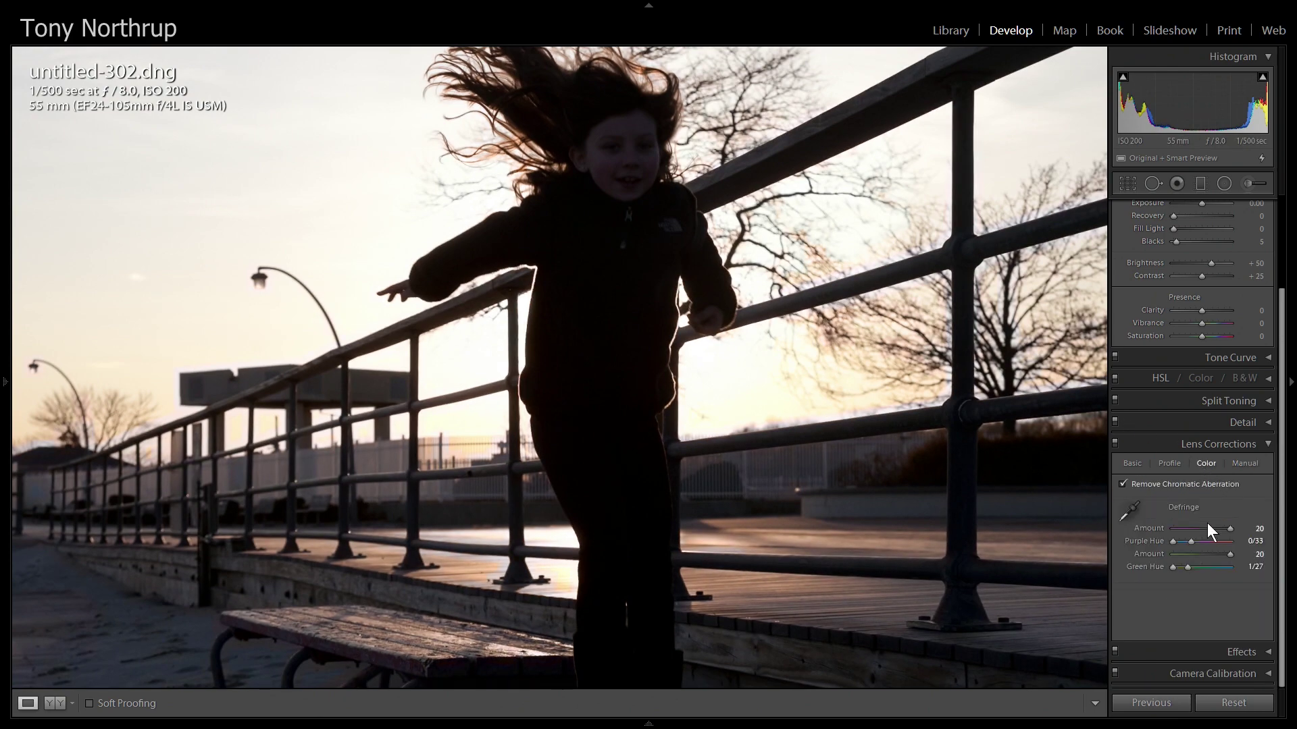
{"action": "key", "text": "alt"}
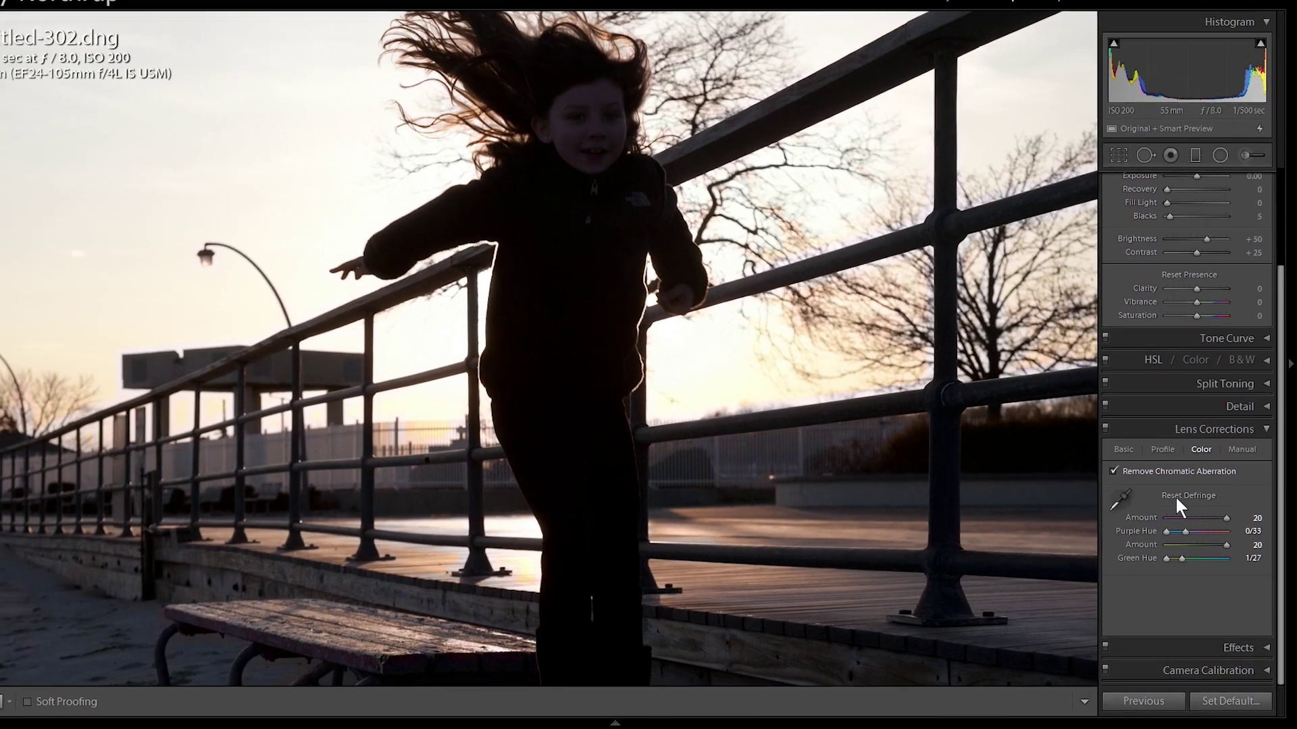
{"action": "left_click", "coordinate": [1179, 500]}
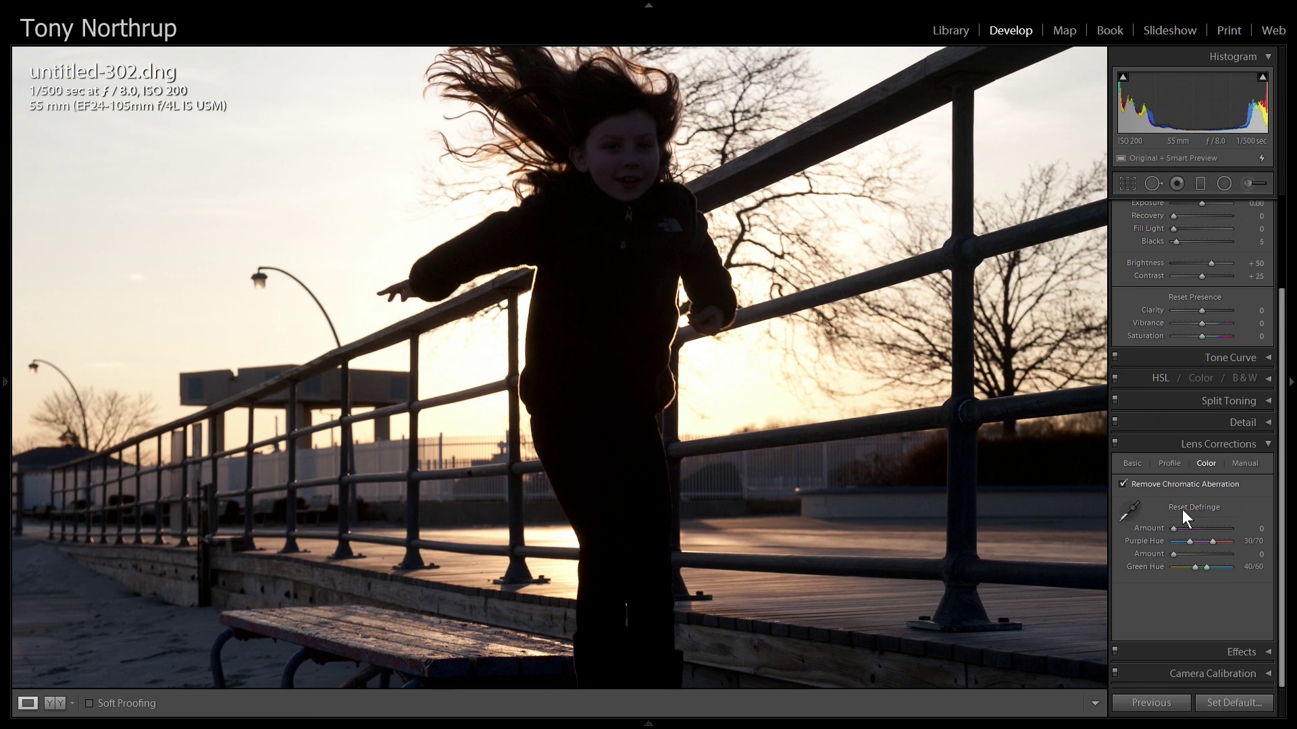
{"action": "left_click", "coordinate": [901, 280]}
{"action": "left_click", "coordinate": [932, 335]}
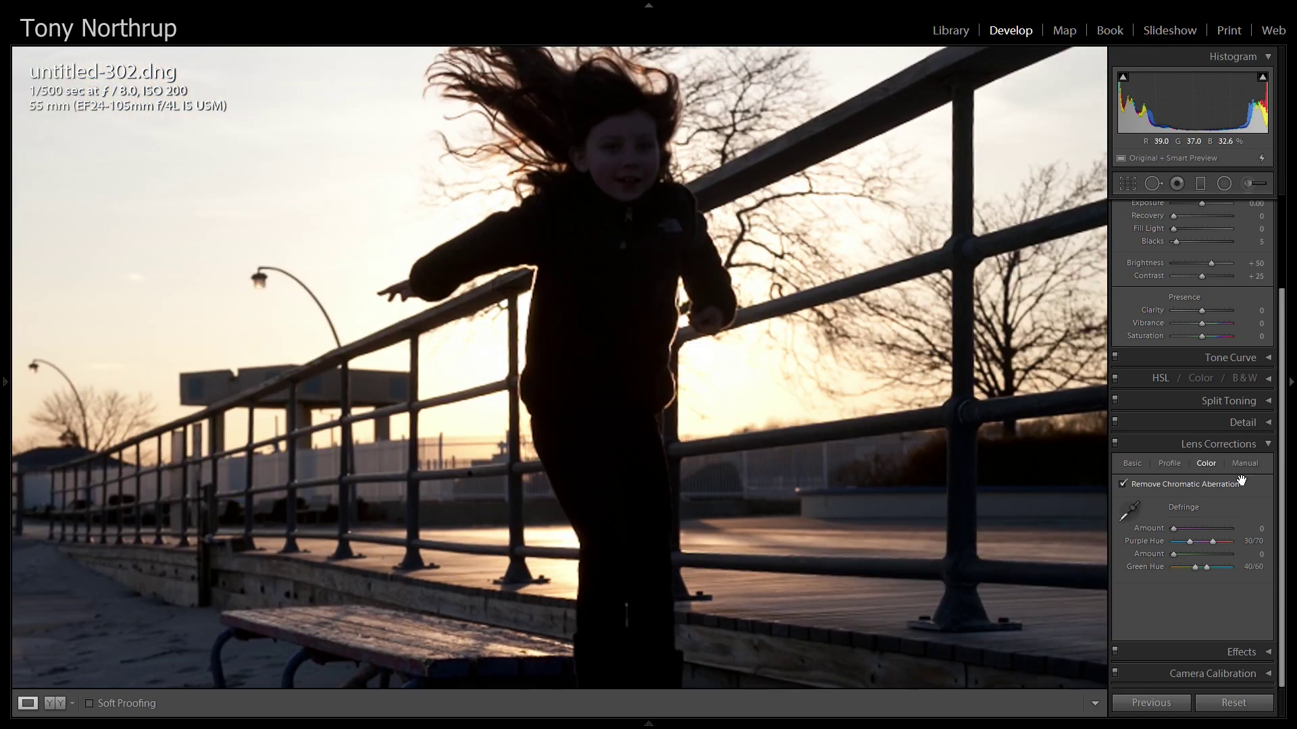
- Preview the manual Rotate correction at +4.8 and reset it to 0.0
{"action": "left_click", "coordinate": [1245, 464]}
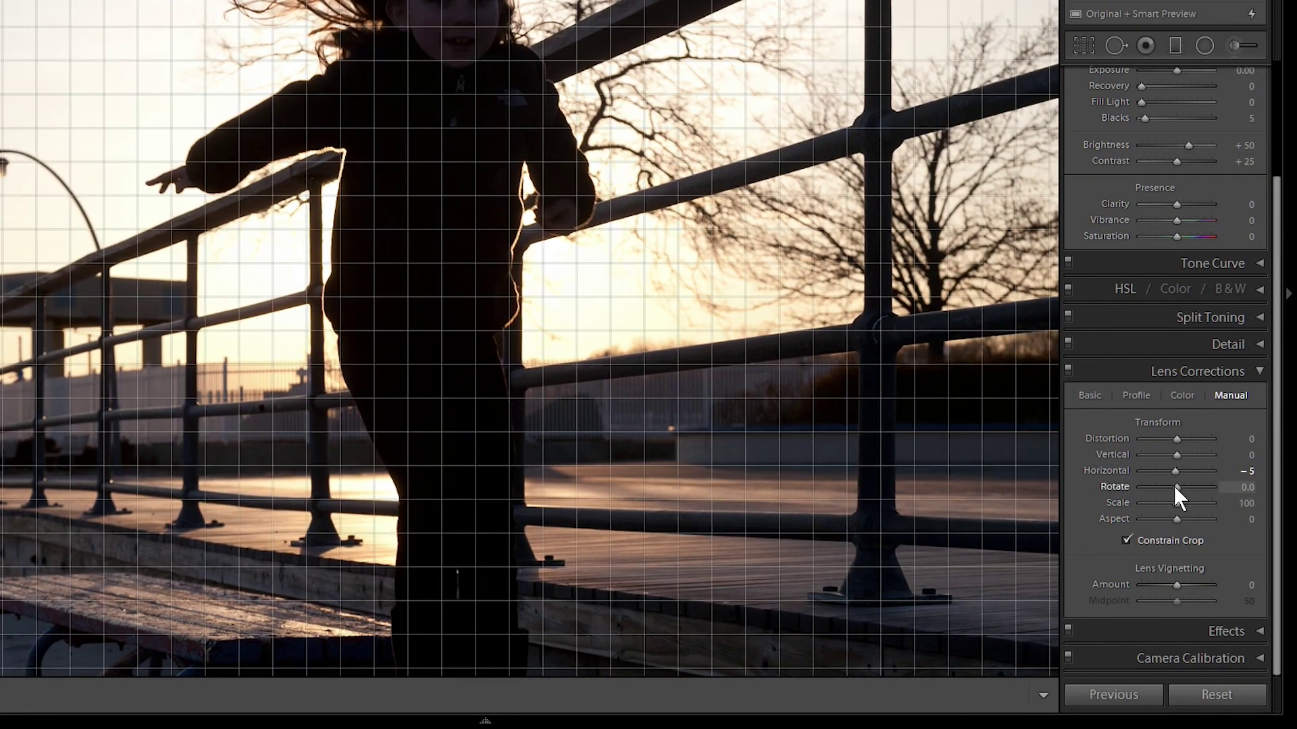
{"action": "mouse_move", "coordinate": [1175, 487]}
{"action": "left_mouse_down"}
{"action": "mouse_move", "coordinate": [1150, 481]}
{"action": "mouse_move", "coordinate": [1192, 486]}
{"action": "left_mouse_up"}
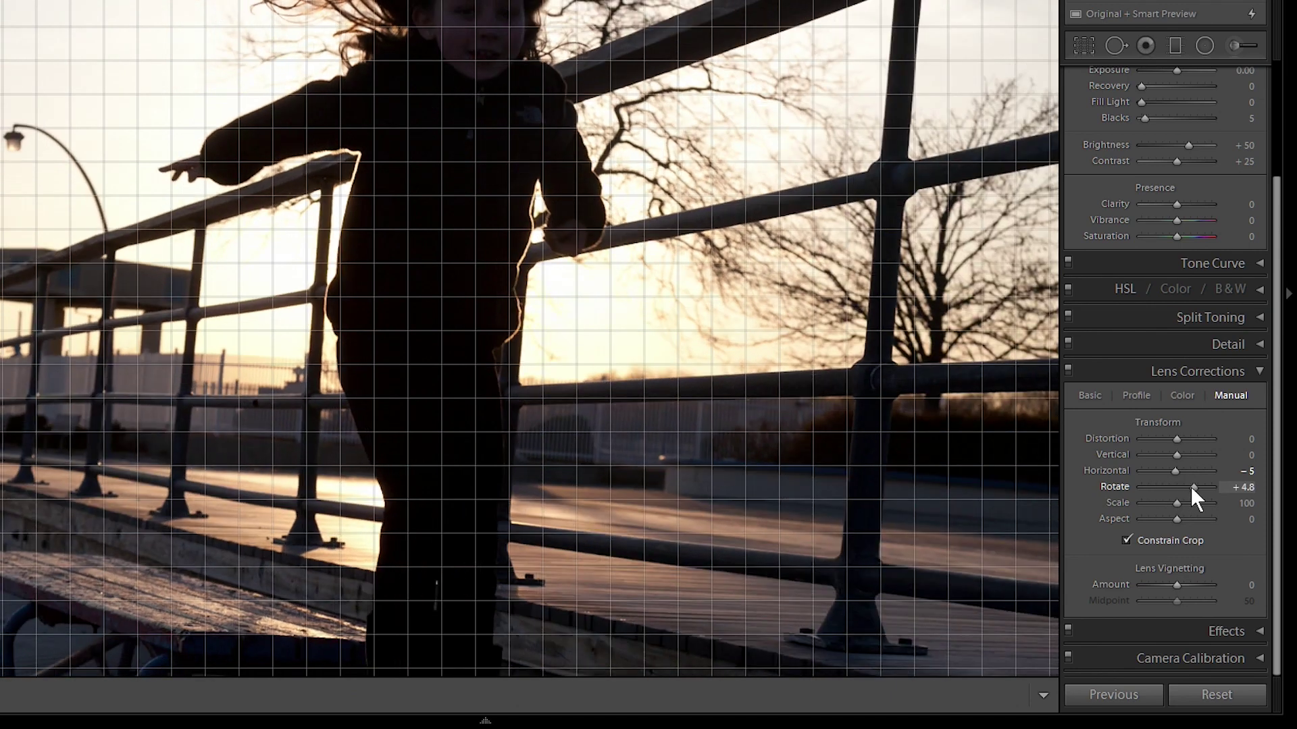
{"action": "left_click", "coordinate": [1250, 487]}
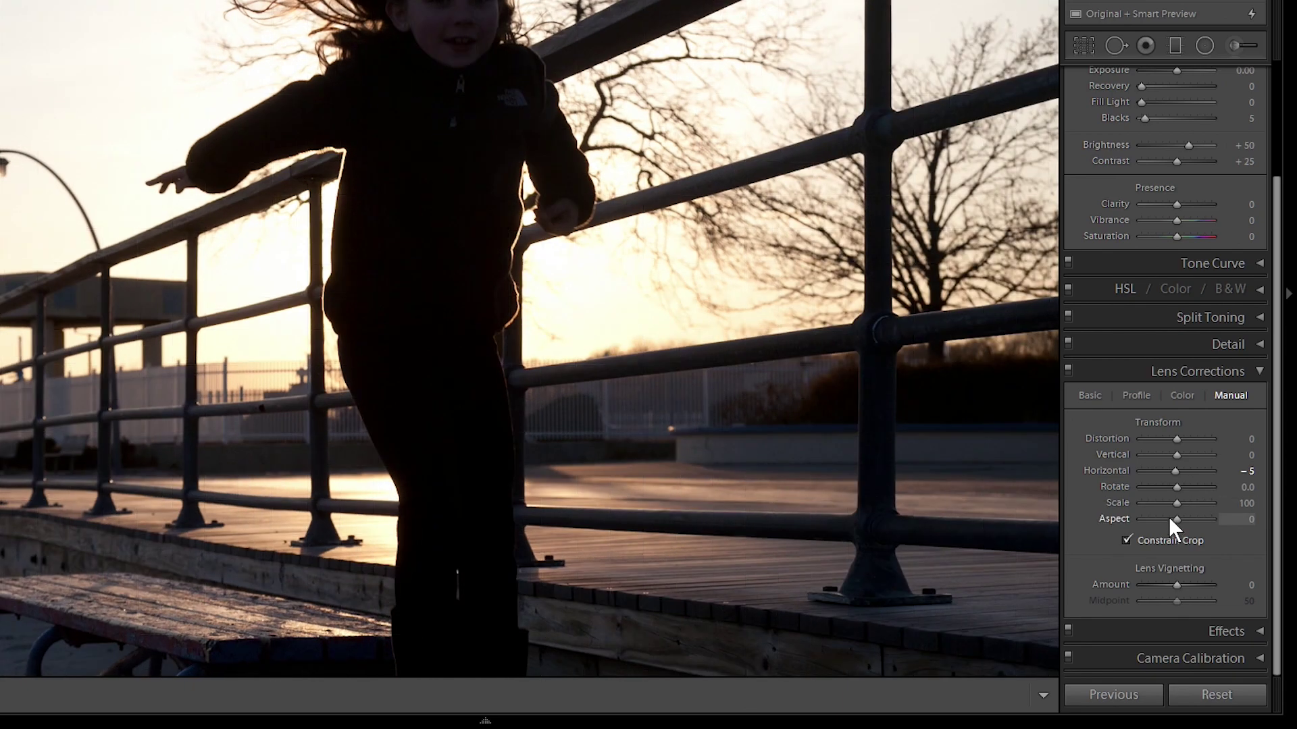
- Preview the photo at a Scale of 56 and with a changed Aspect, returning them to 100 and 0
{"action": "left_click_drag", "start_coordinate": [1178, 503], "coordinate": [1186, 553]}
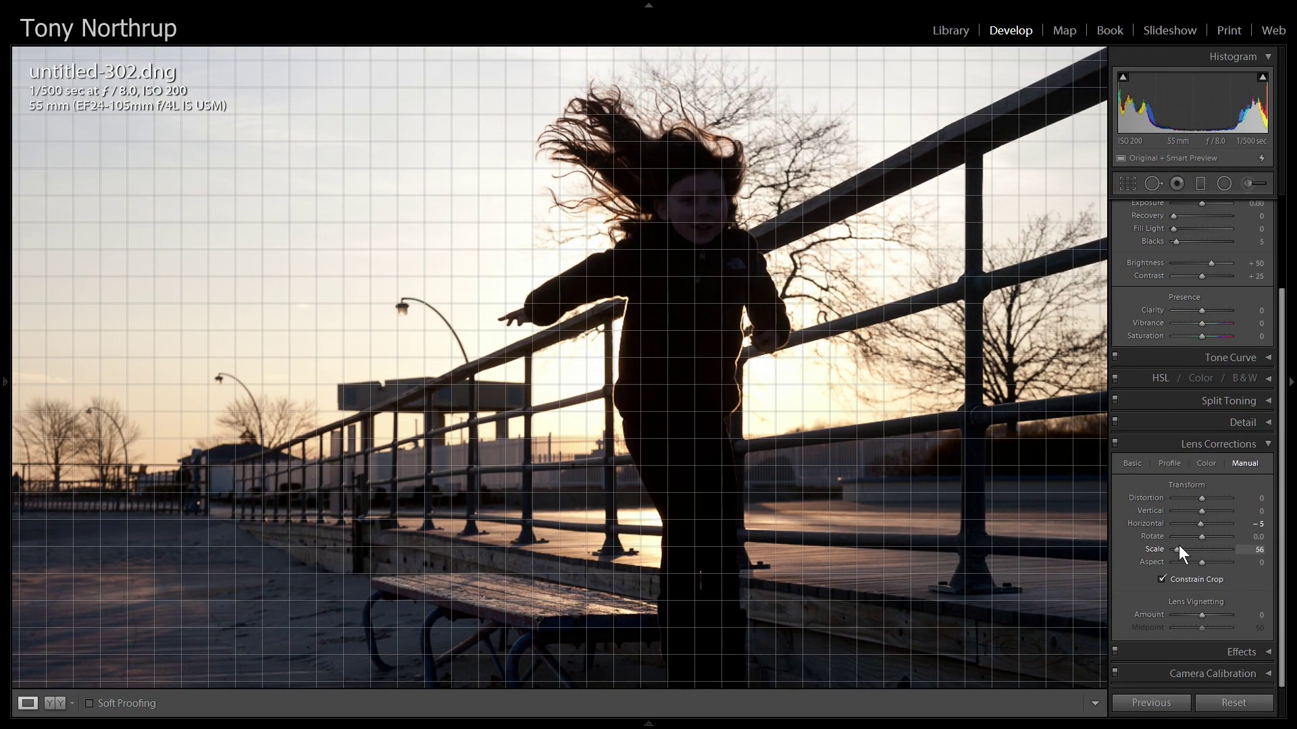
{"action": "left_click", "coordinate": [1256, 550]}
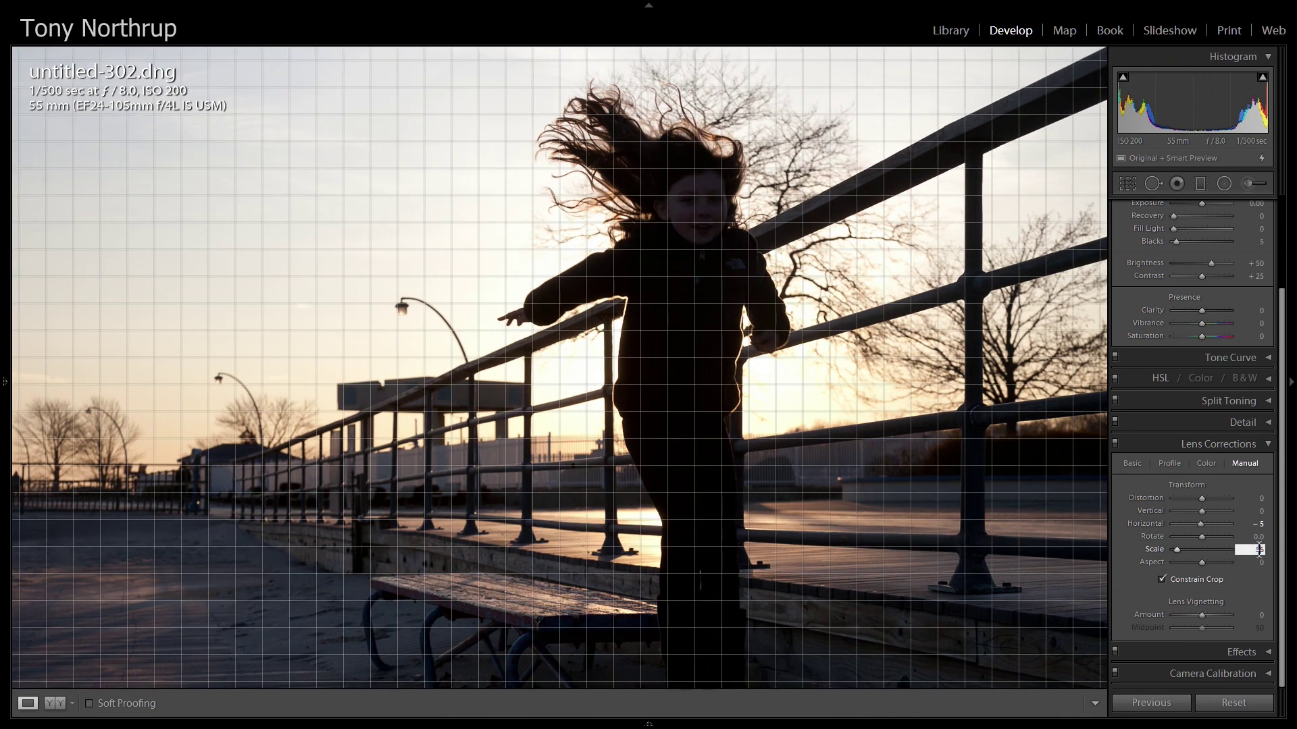
{"action": "key", "text": "ctrl+z"}
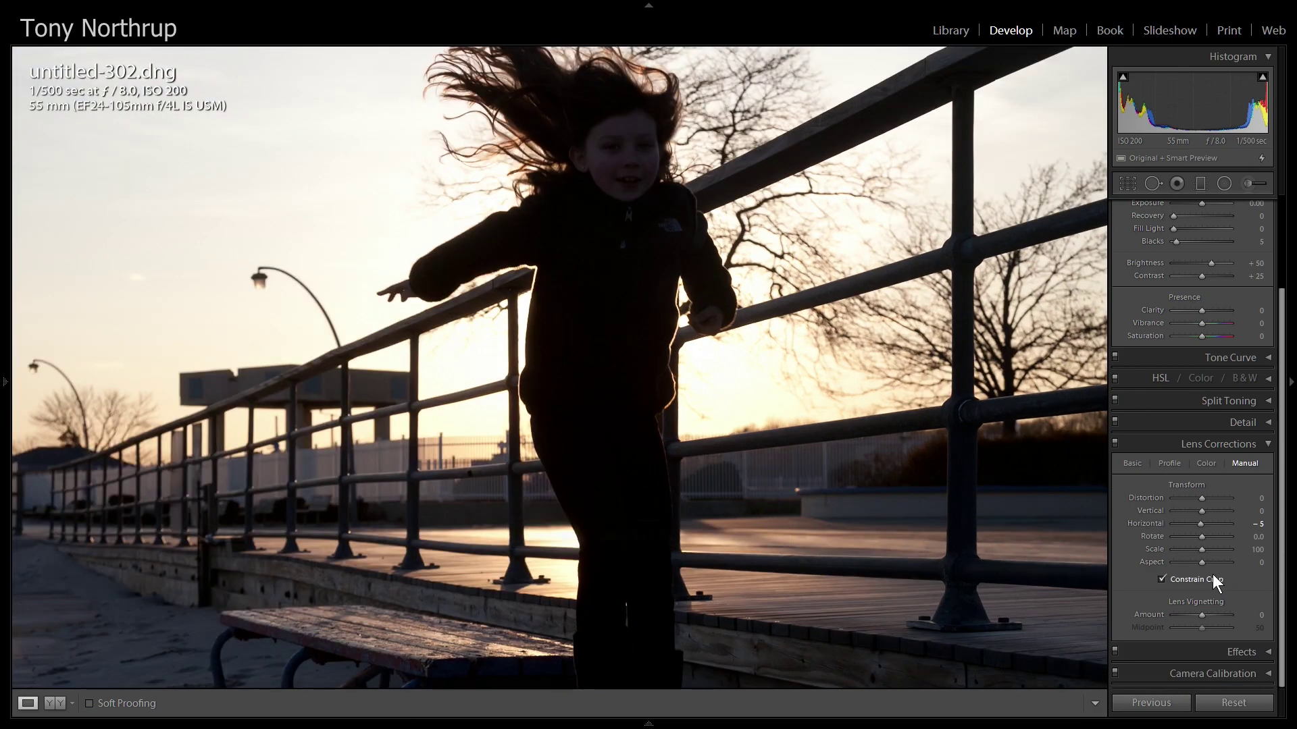
{"action": "left_click_drag", "start_coordinate": [1202, 561], "coordinate": [1190, 562]}
{"action": "left_click_drag", "start_coordinate": [1163, 518], "coordinate": [1201, 566]}
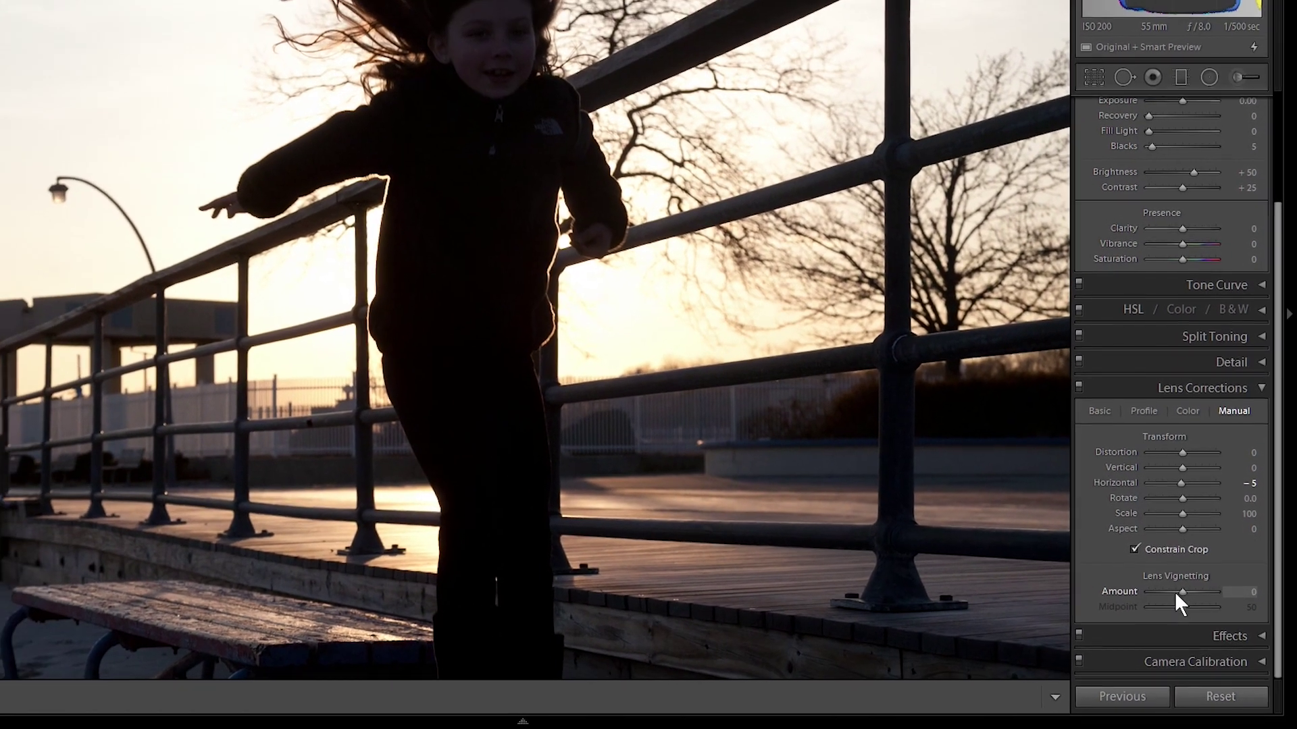
- Compare the Lens Vignetting amount at −100 and +100, and leave it at +100
{"action": "left_click_drag", "start_coordinate": [1174, 592], "coordinate": [1149, 599]}
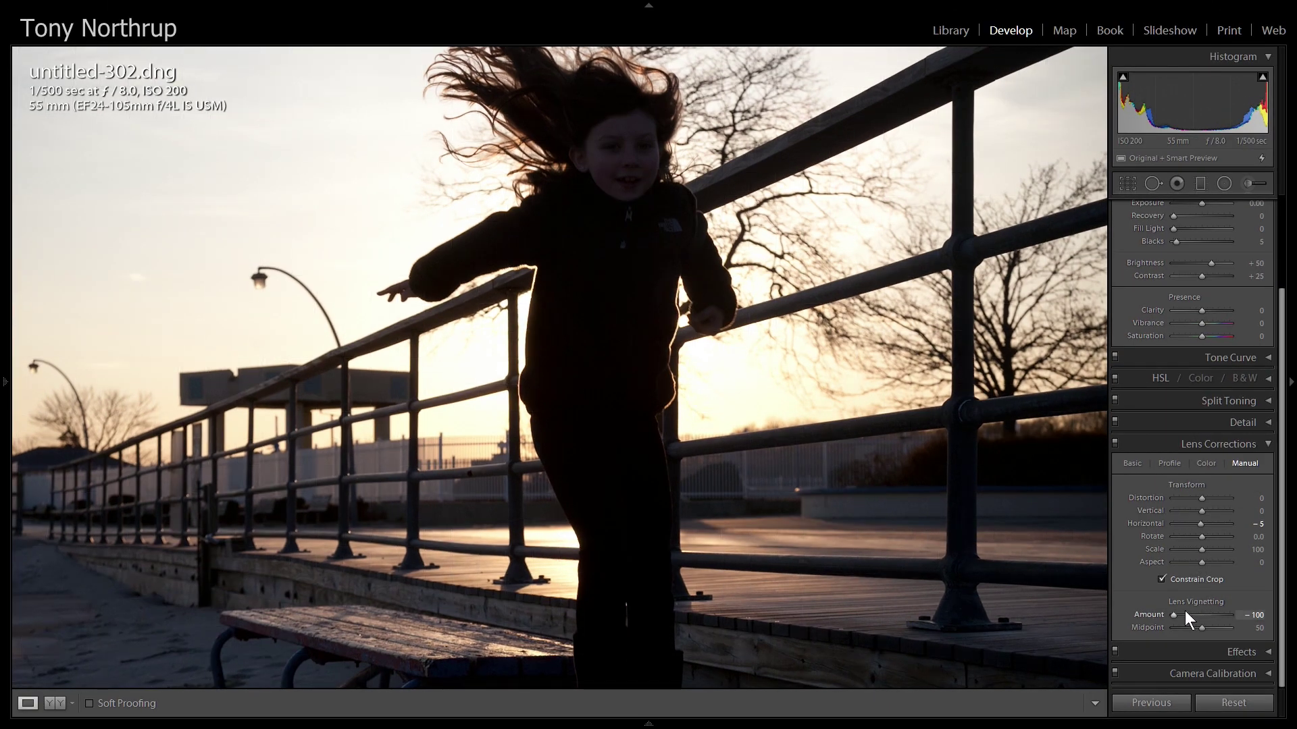
{"action": "left_click_drag", "start_coordinate": [1173, 614], "coordinate": [1232, 614]}
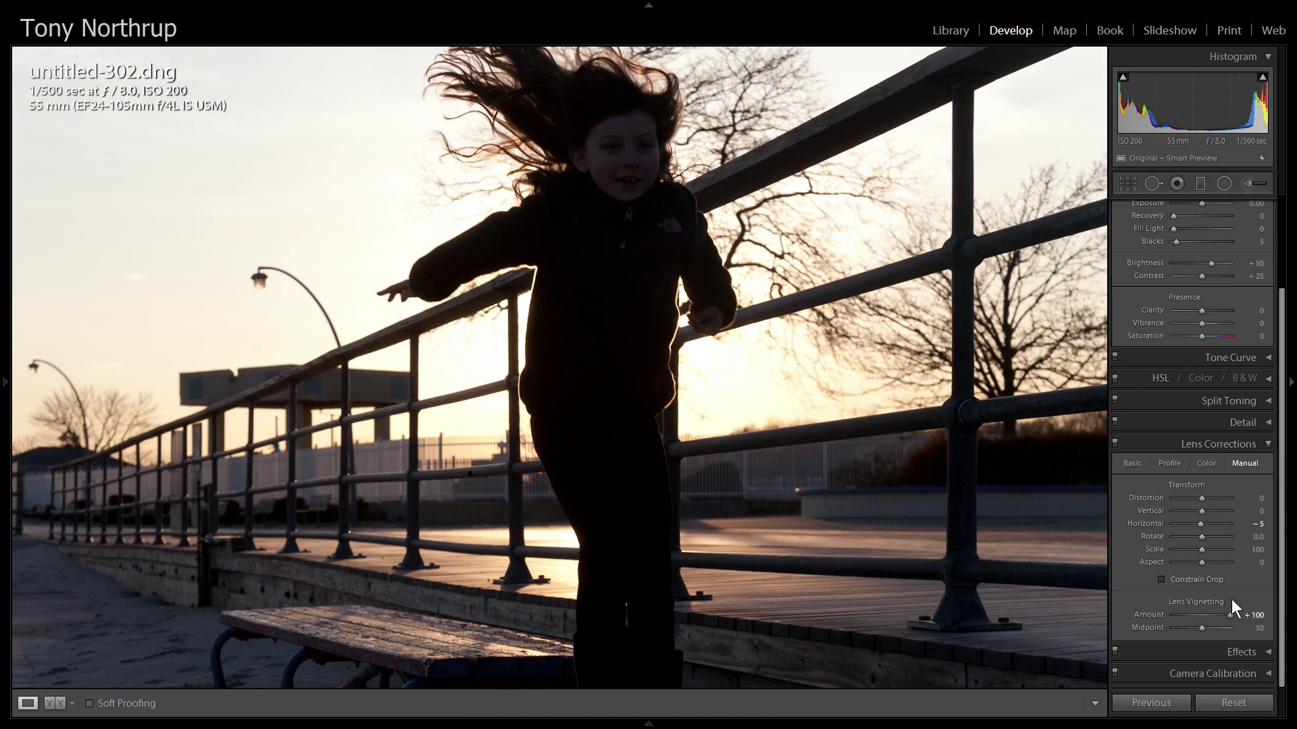
{"action": "mouse_move", "coordinate": [1233, 616]}
{"action": "left_mouse_down"}
{"action": "mouse_move", "coordinate": [1190, 616]}
{"action": "mouse_move", "coordinate": [1237, 620]}
{"action": "left_mouse_up"}
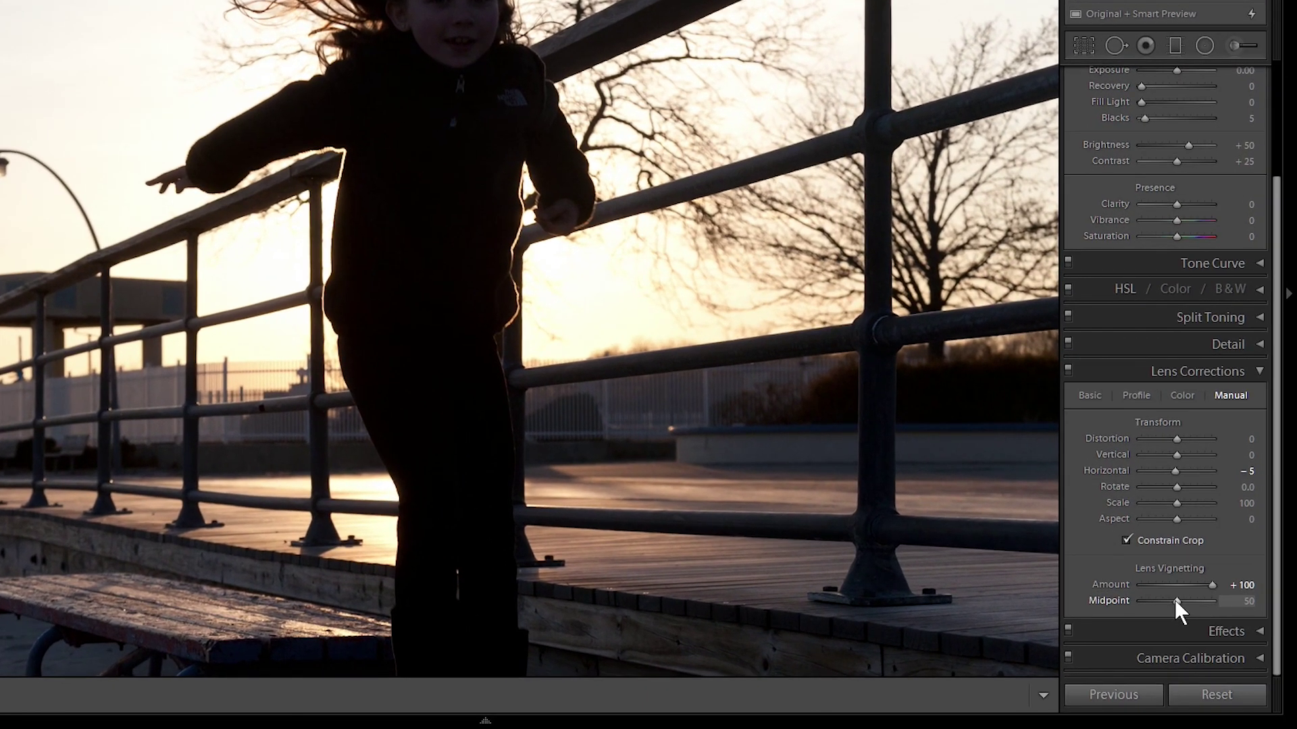
- Vary the Lens Vignetting midpoint and lower it to 0
{"action": "left_click_drag", "start_coordinate": [1176, 600], "coordinate": [1213, 634]}
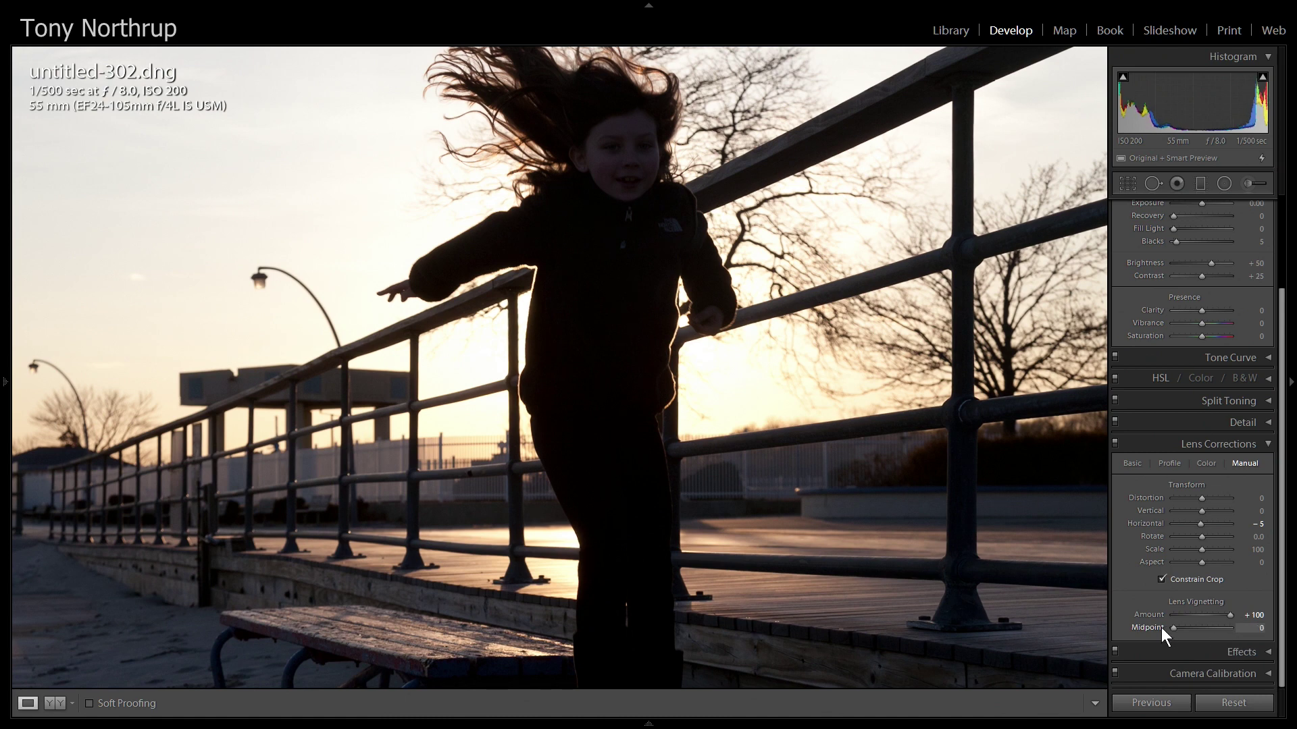
{"action": "left_click_drag", "start_coordinate": [1166, 630], "coordinate": [1126, 624]}
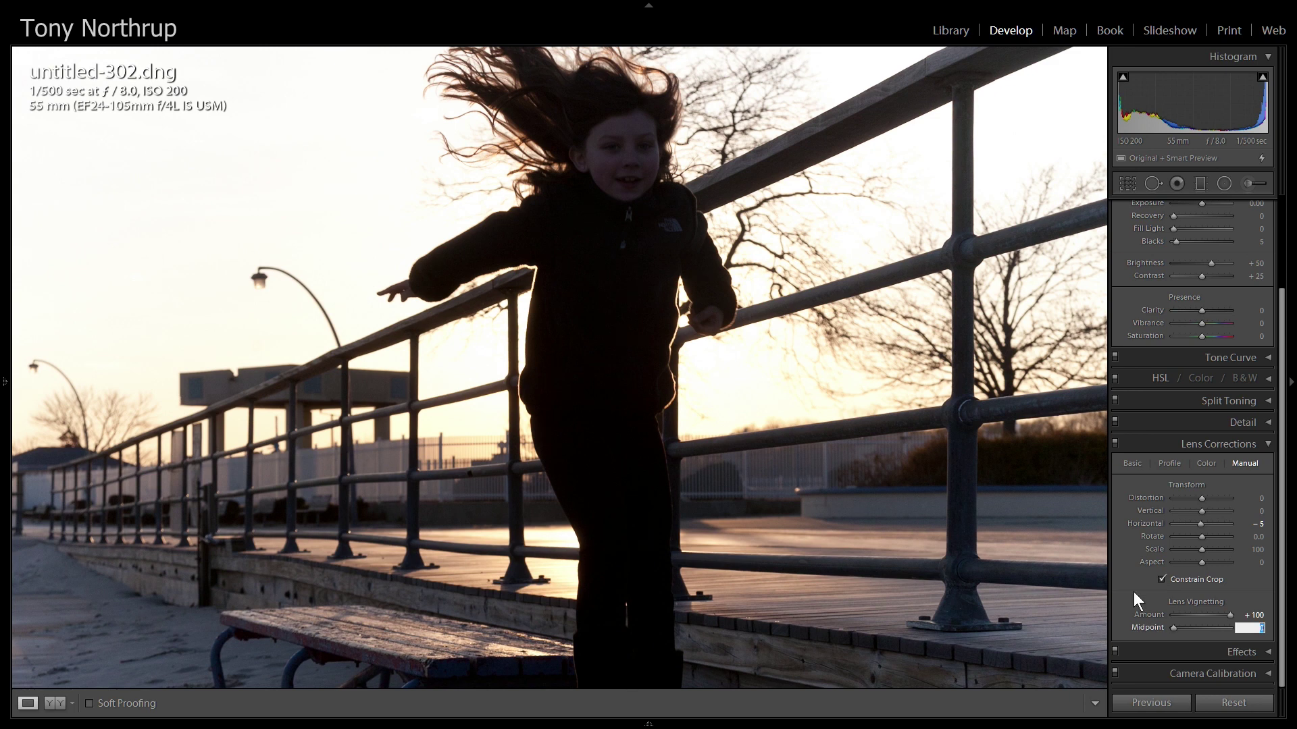
{"action": "key", "text": "Return"}
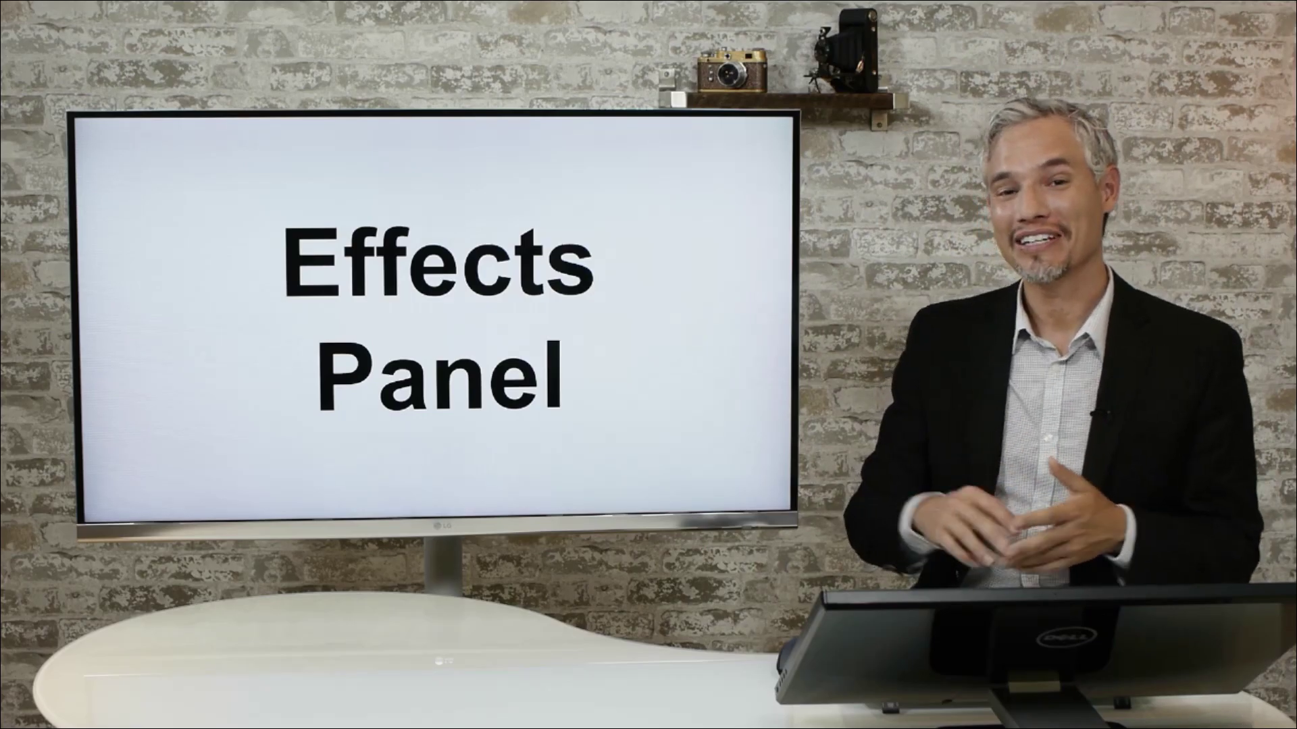
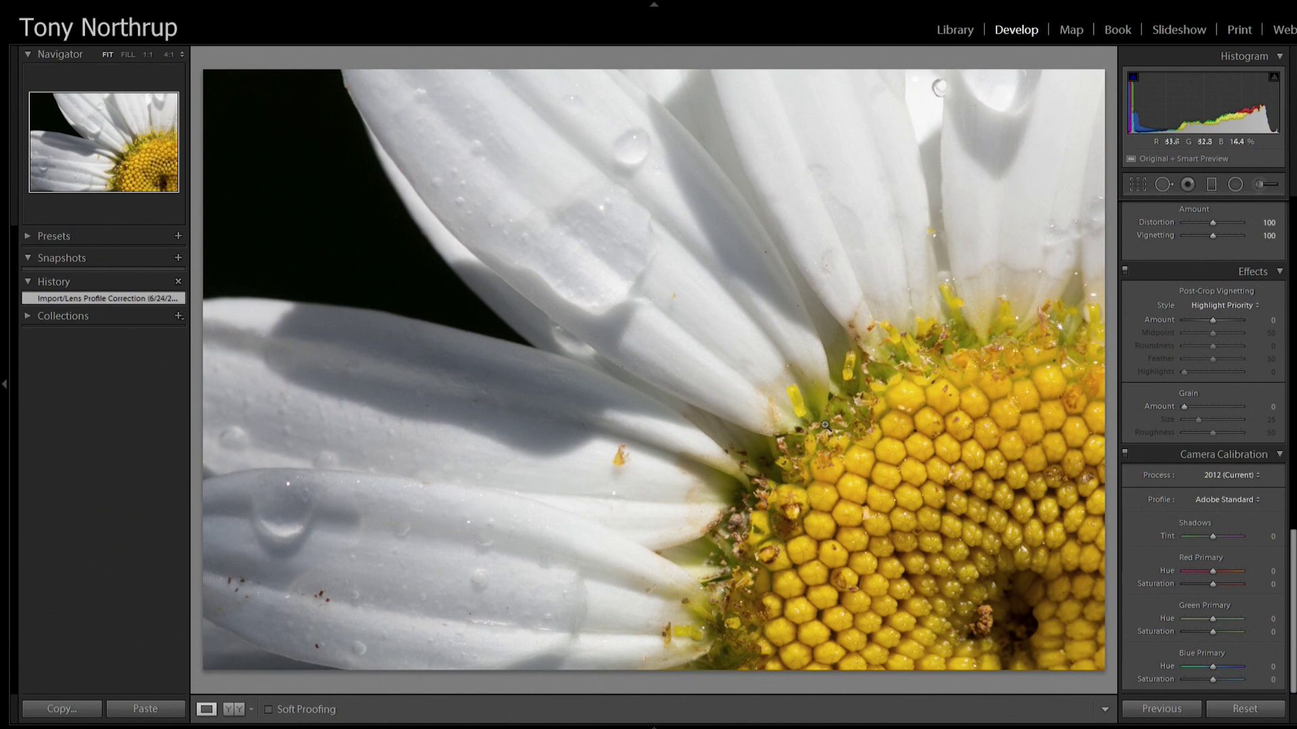
- Inspect the red specks on the daisy's lowest petal up close and open the photo in Adobe Photoshop CC 2014
{"action": "left_click_drag", "start_coordinate": [392, 500], "coordinate": [813, 123]}
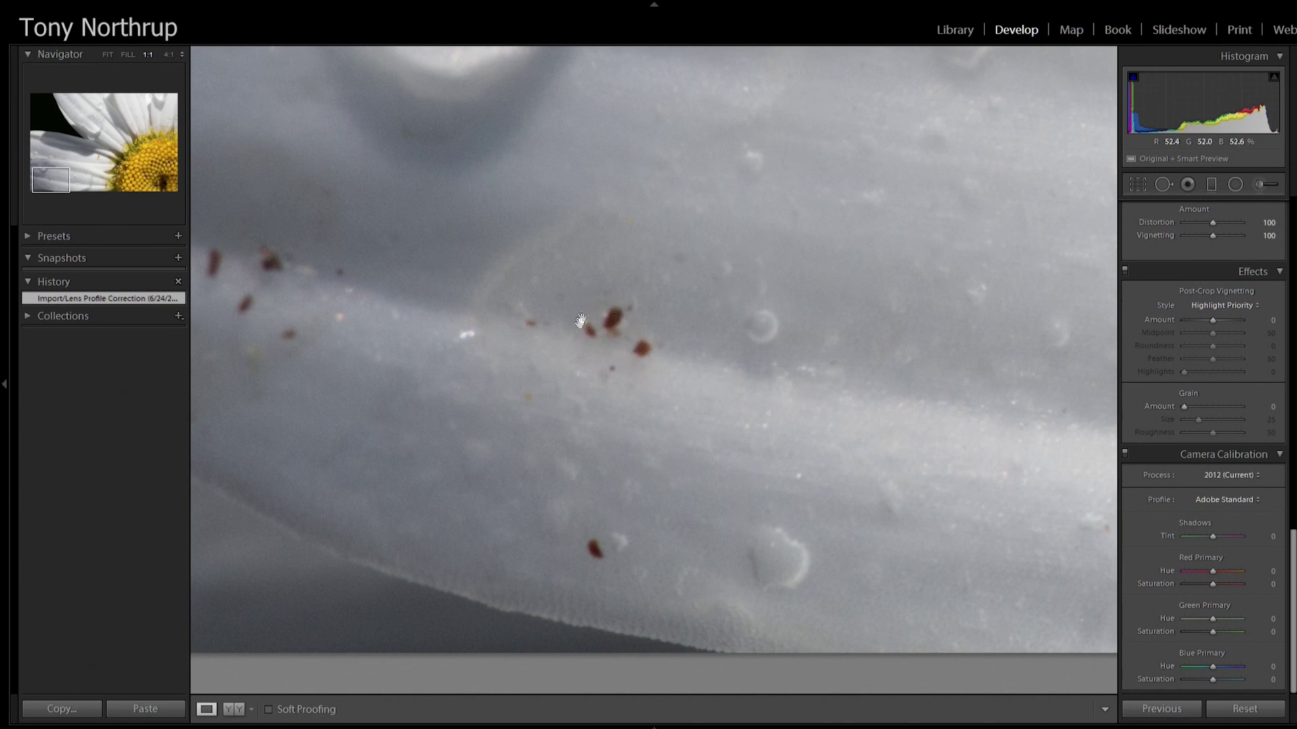
{"action": "left_click", "coordinate": [697, 316]}
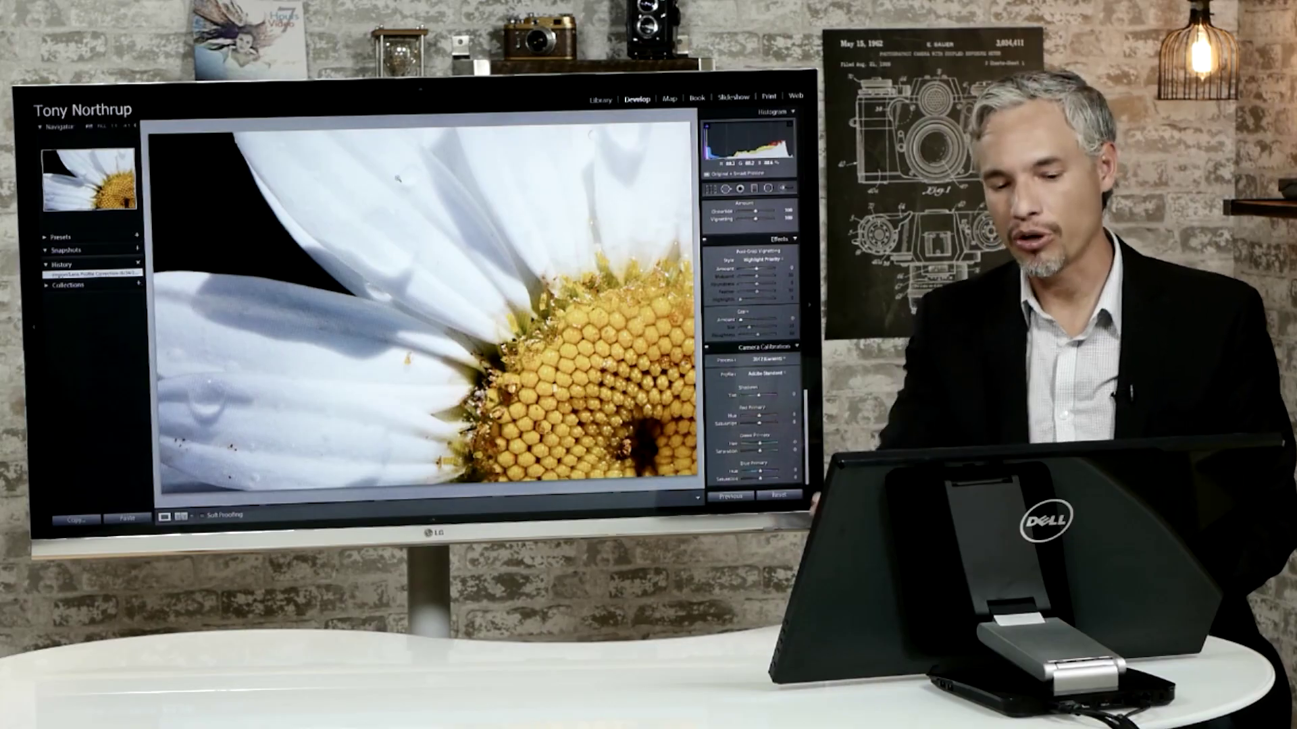
{"action": "right_click", "coordinate": [542, 150]}
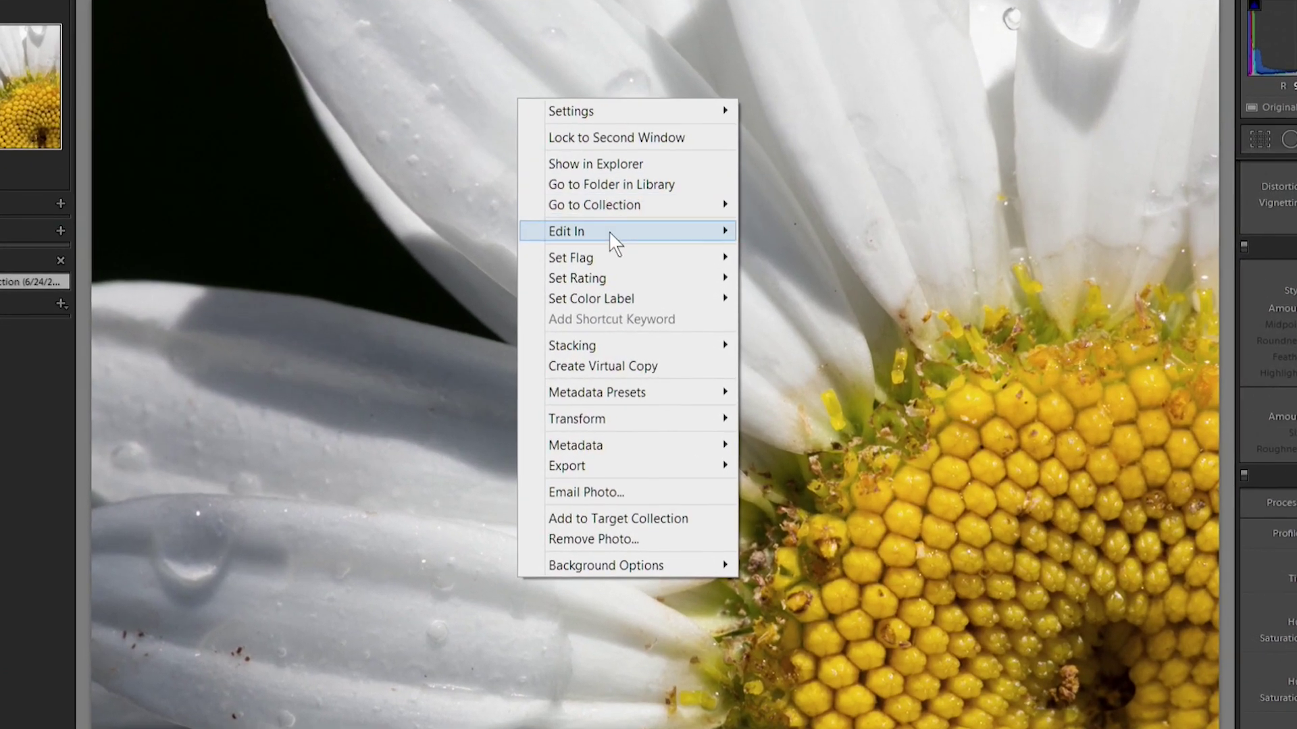
{"action": "mouse_move", "coordinate": [609, 231]}
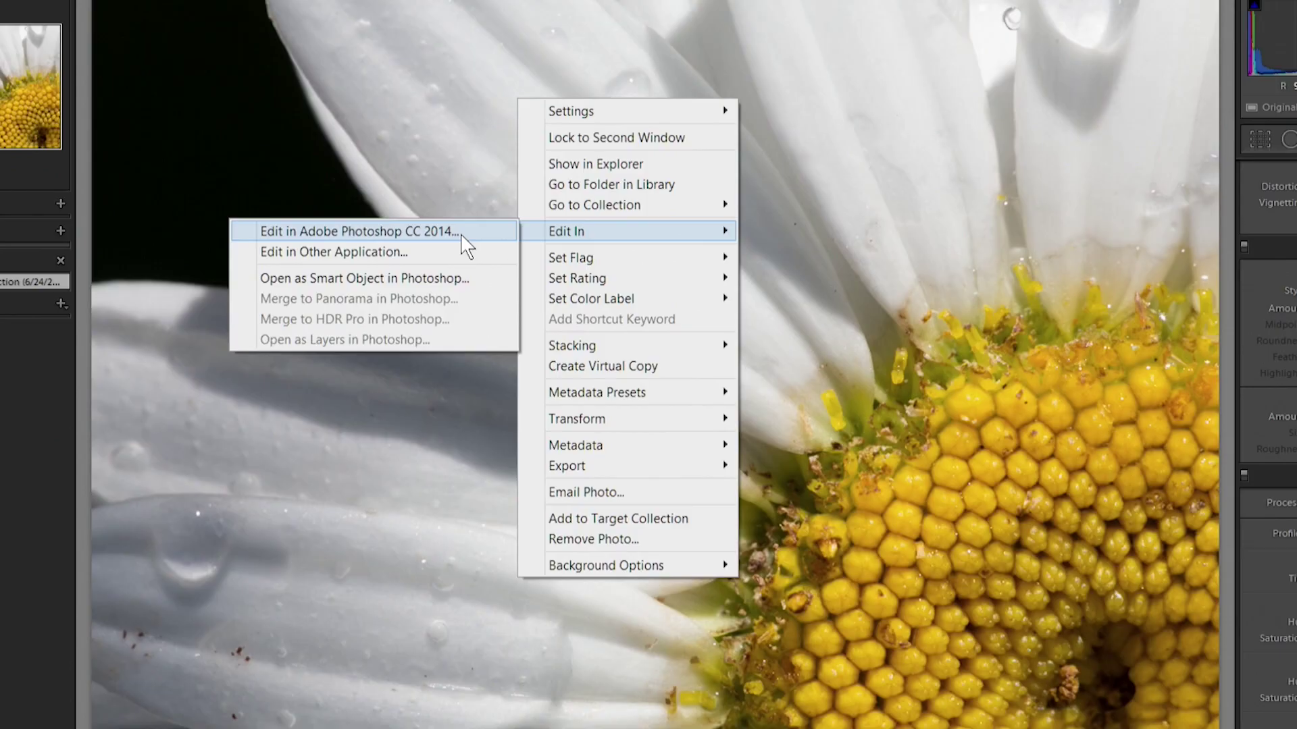
{"action": "left_click", "coordinate": [463, 236]}
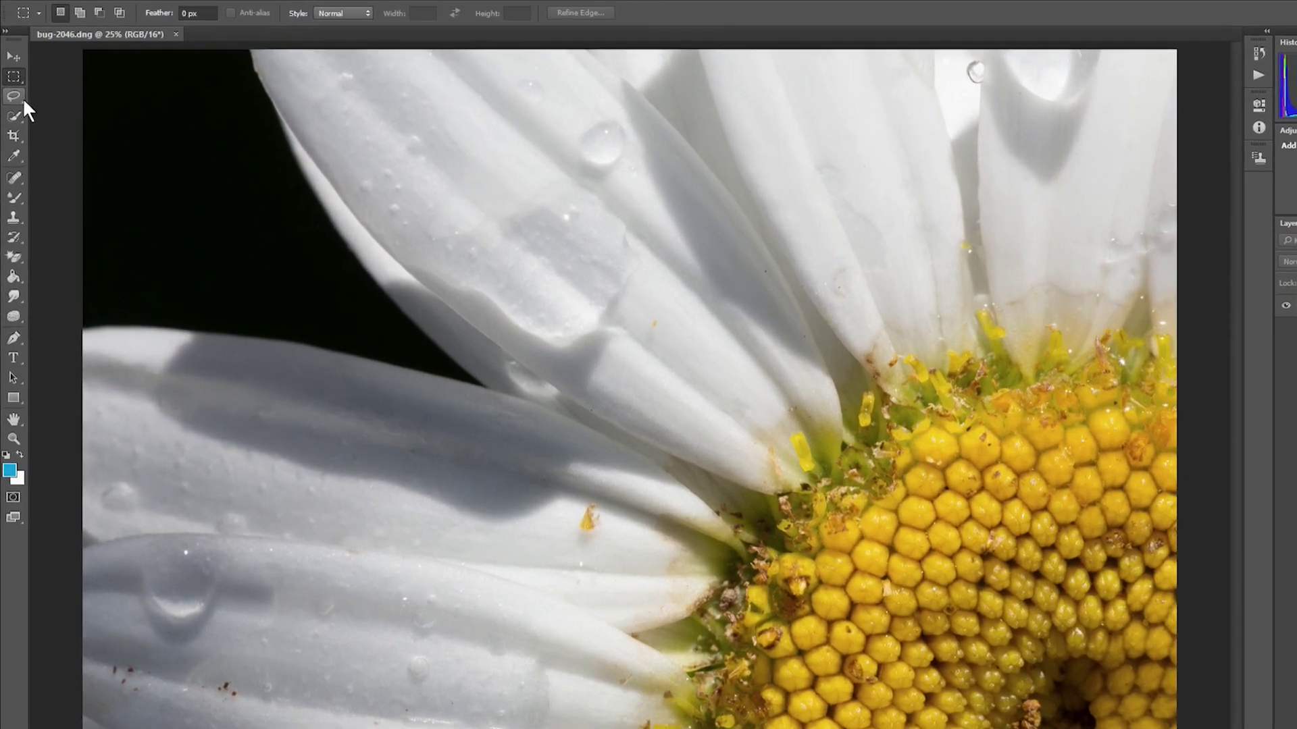
- Remove the red specks from the daisy's lowest petal with the Spot Healing Brush at a brush size of 40
{"action": "left_click", "coordinate": [22, 107]}
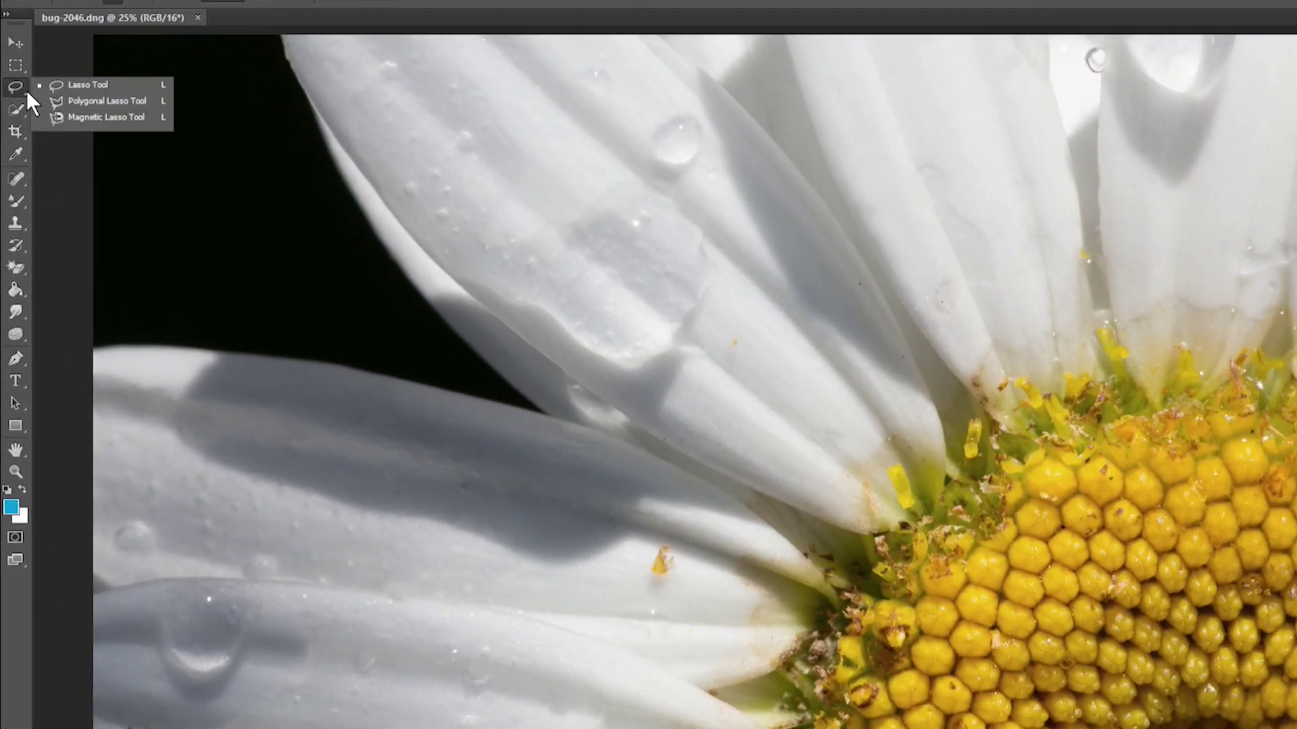
{"action": "left_click", "coordinate": [23, 108]}
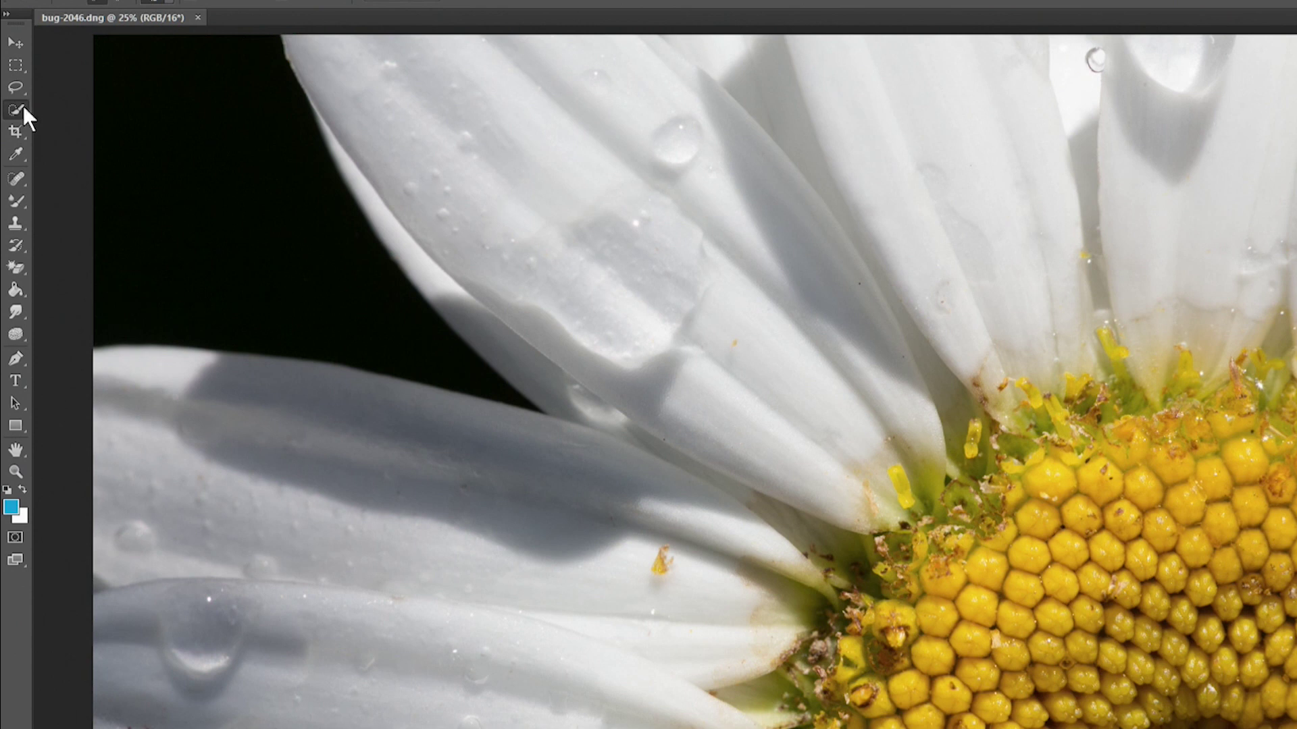
{"action": "left_click", "coordinate": [24, 176]}
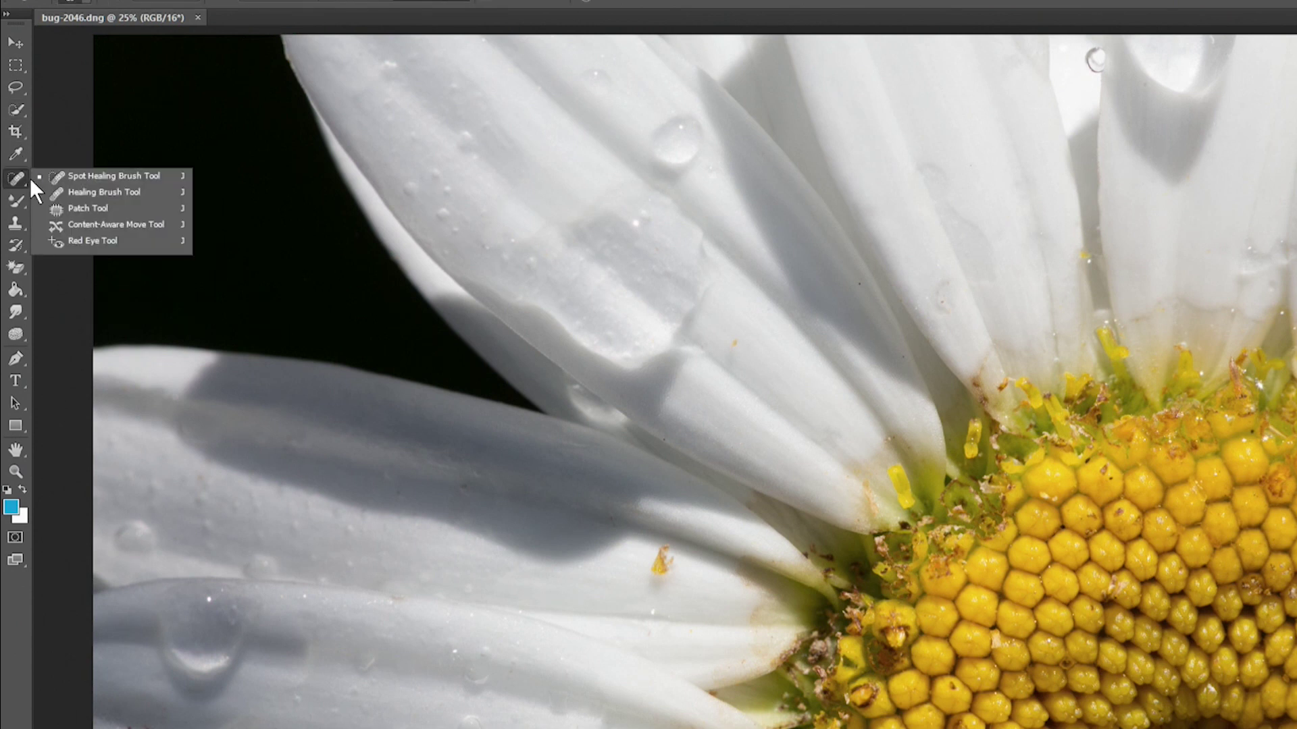
{"action": "left_click", "coordinate": [96, 175]}
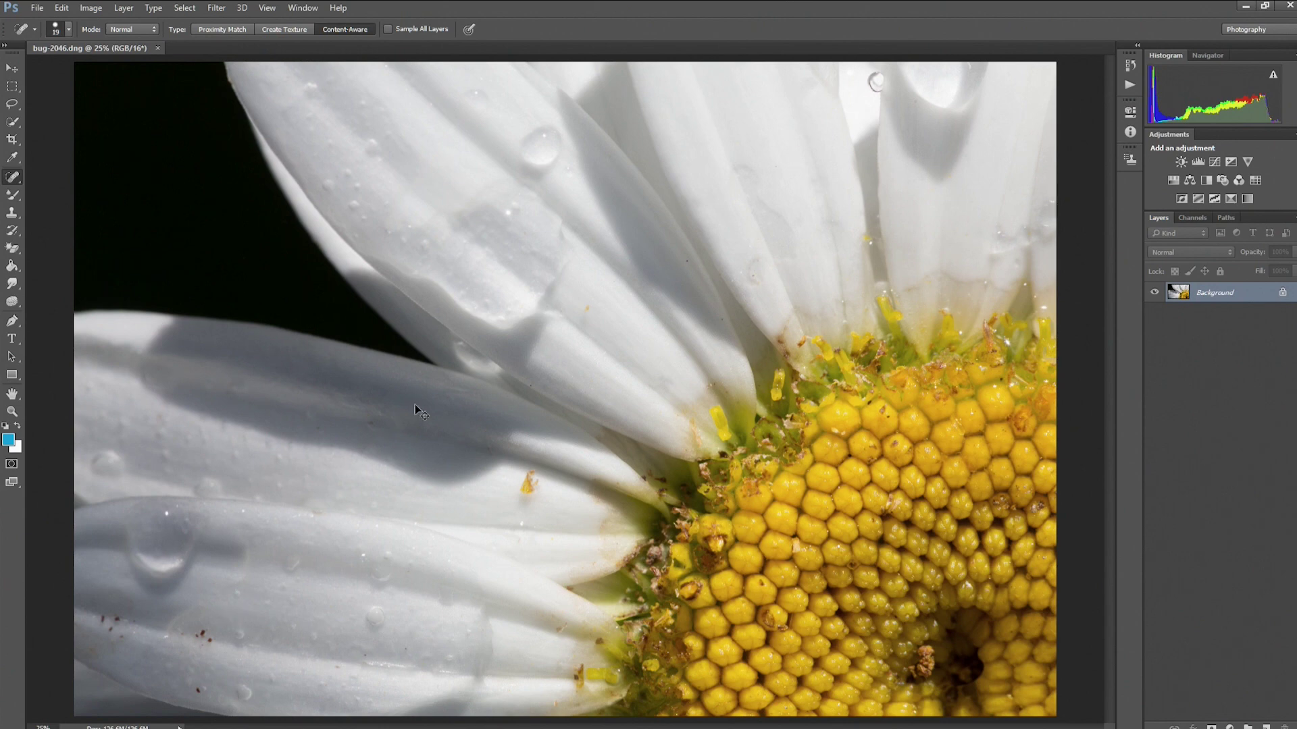
{"action": "key", "text": "ctrl+plus"}
{"action": "left_click_drag", "start_coordinate": [311, 491], "coordinate": [705, 10]}
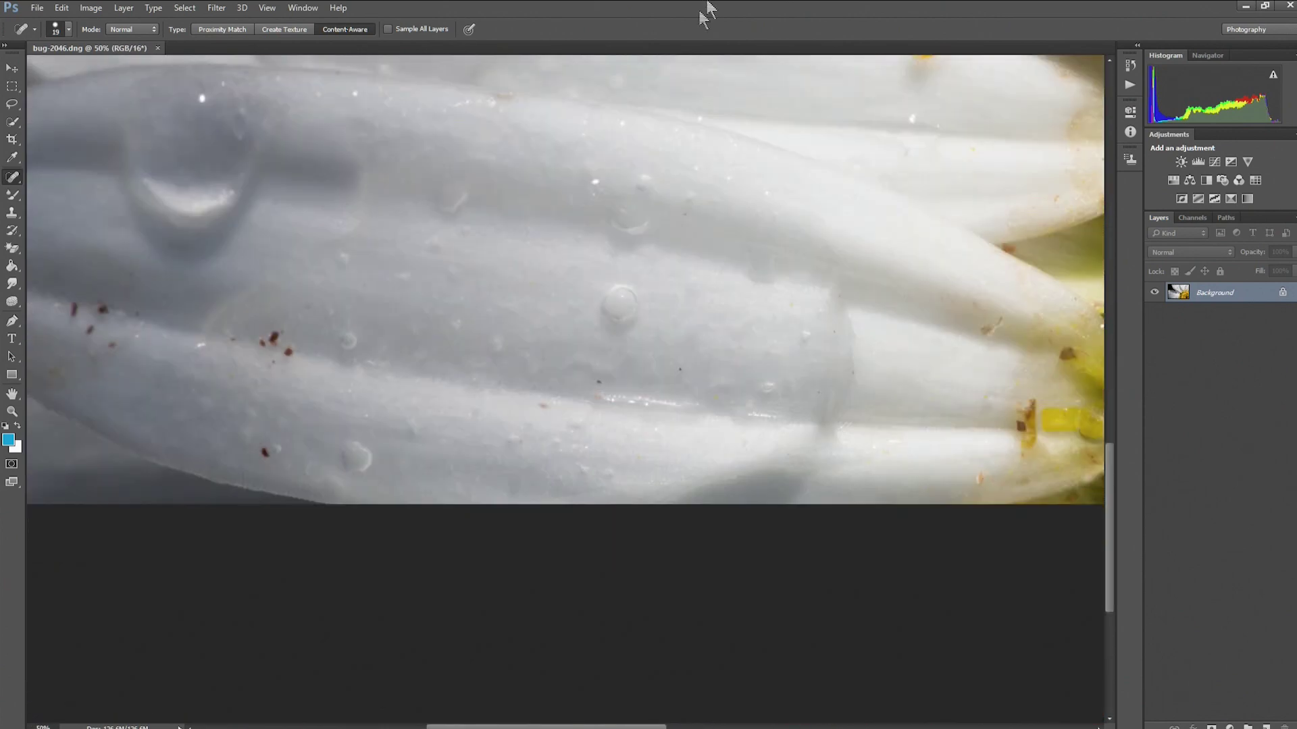
{"action": "left_click_drag", "start_coordinate": [389, 228], "coordinate": [545, 391]}
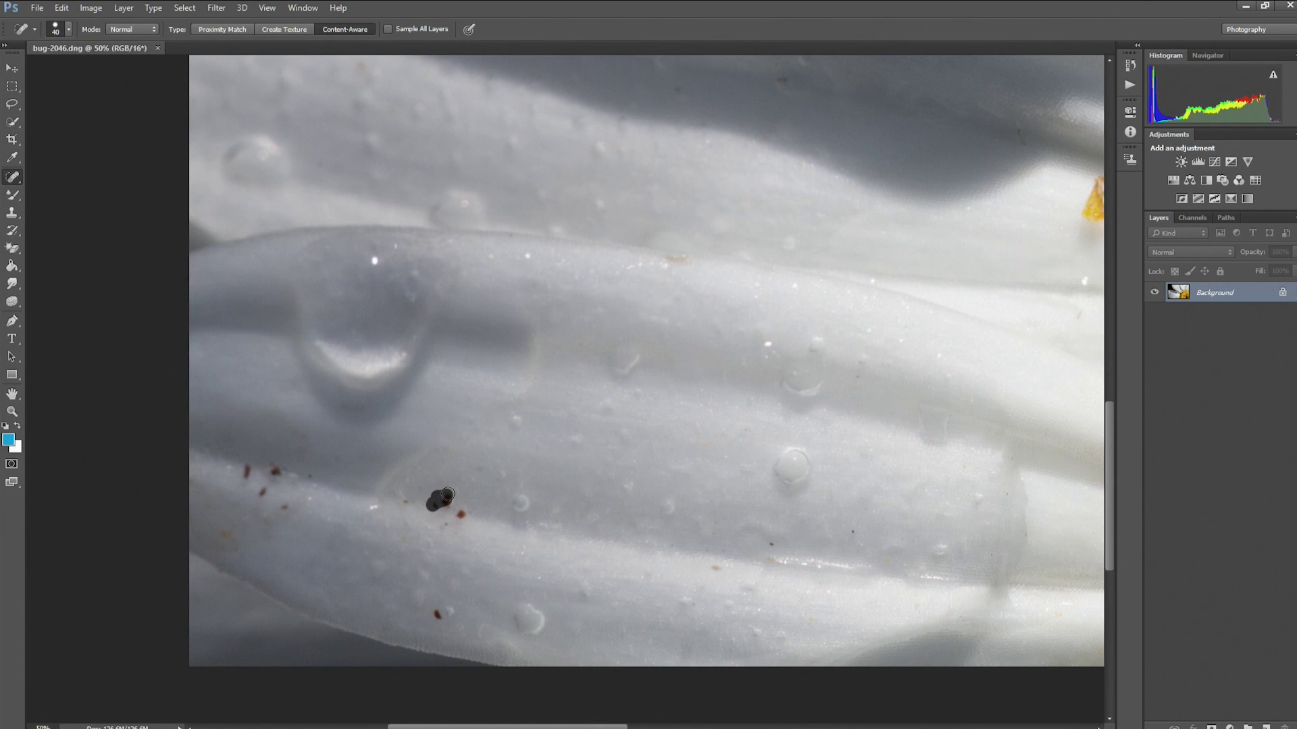
{"action": "left_click_drag", "start_coordinate": [452, 503], "coordinate": [462, 502]}
{"action": "left_click_drag", "start_coordinate": [261, 499], "coordinate": [274, 475]}
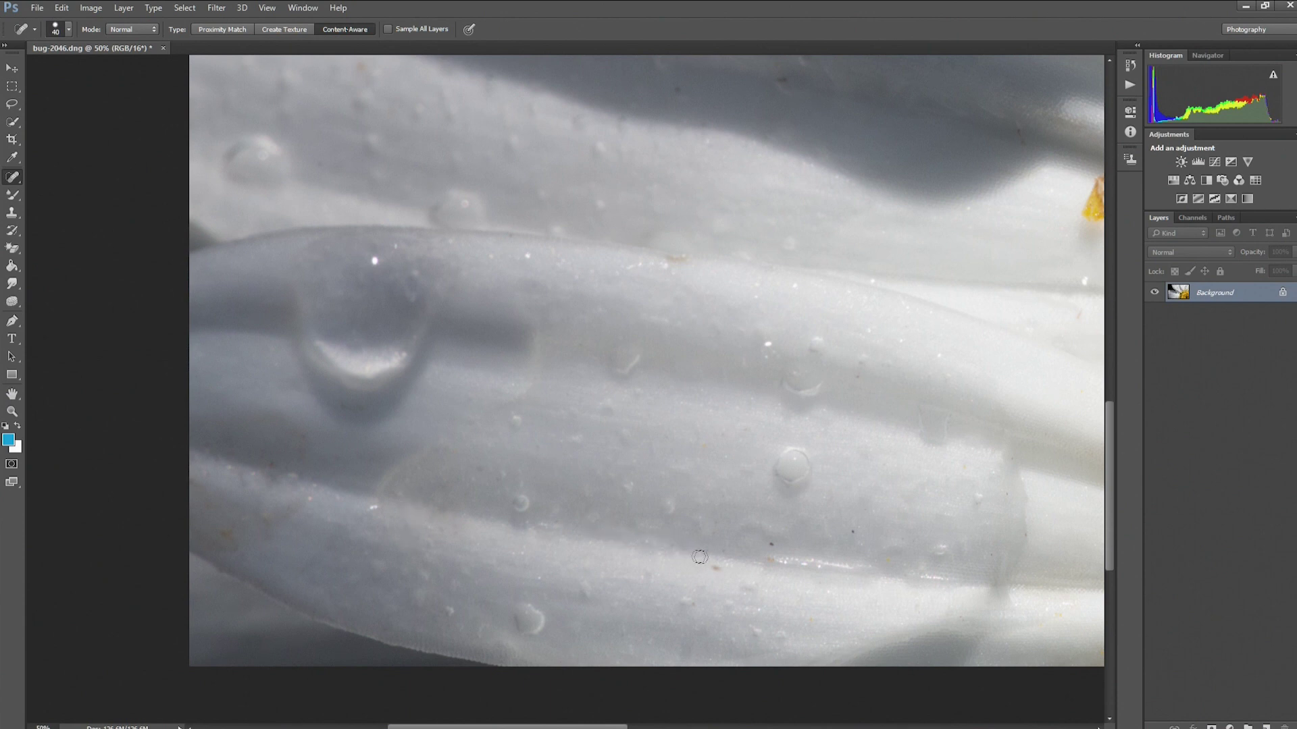
{"action": "left_click", "coordinate": [719, 565]}
{"action": "key", "text": "ctrl+minus"}
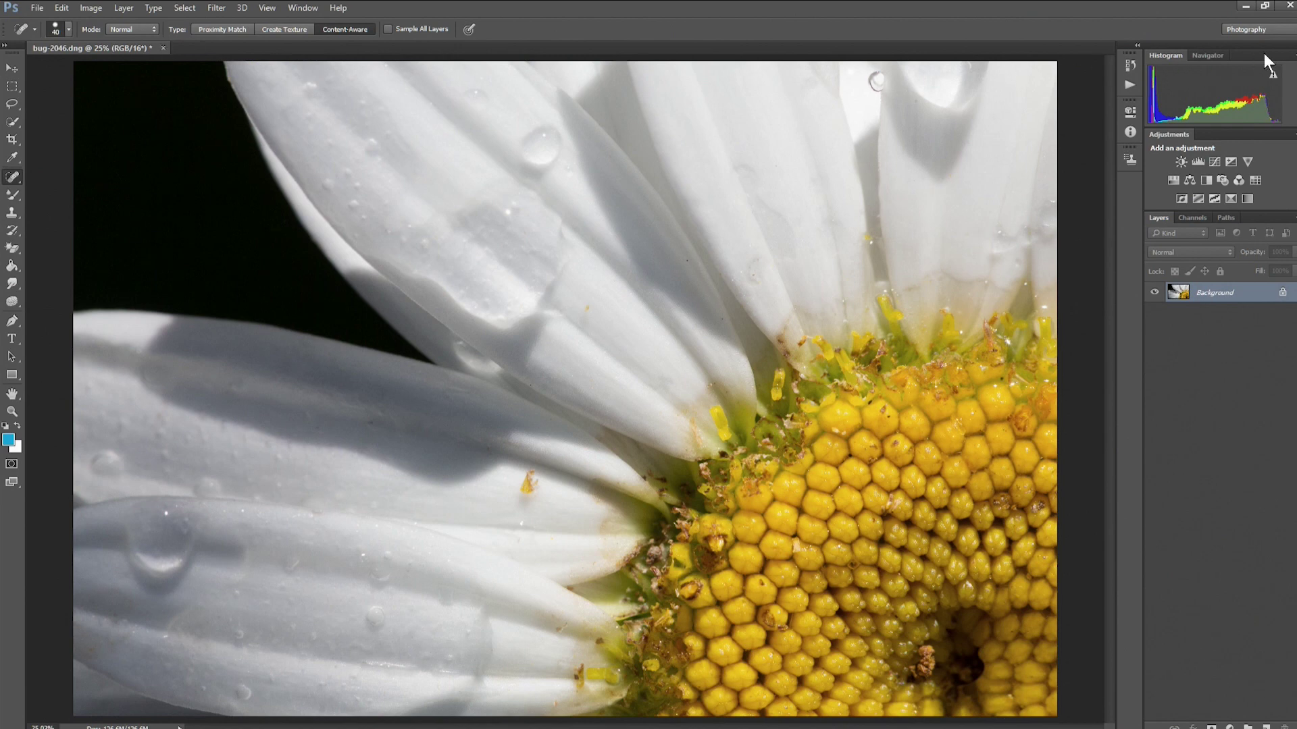
- Quit Photoshop saving the changes to bug-2046.dng, and inspect the healed petal up close in Lightroom
{"action": "left_click", "coordinate": [1287, 7]}
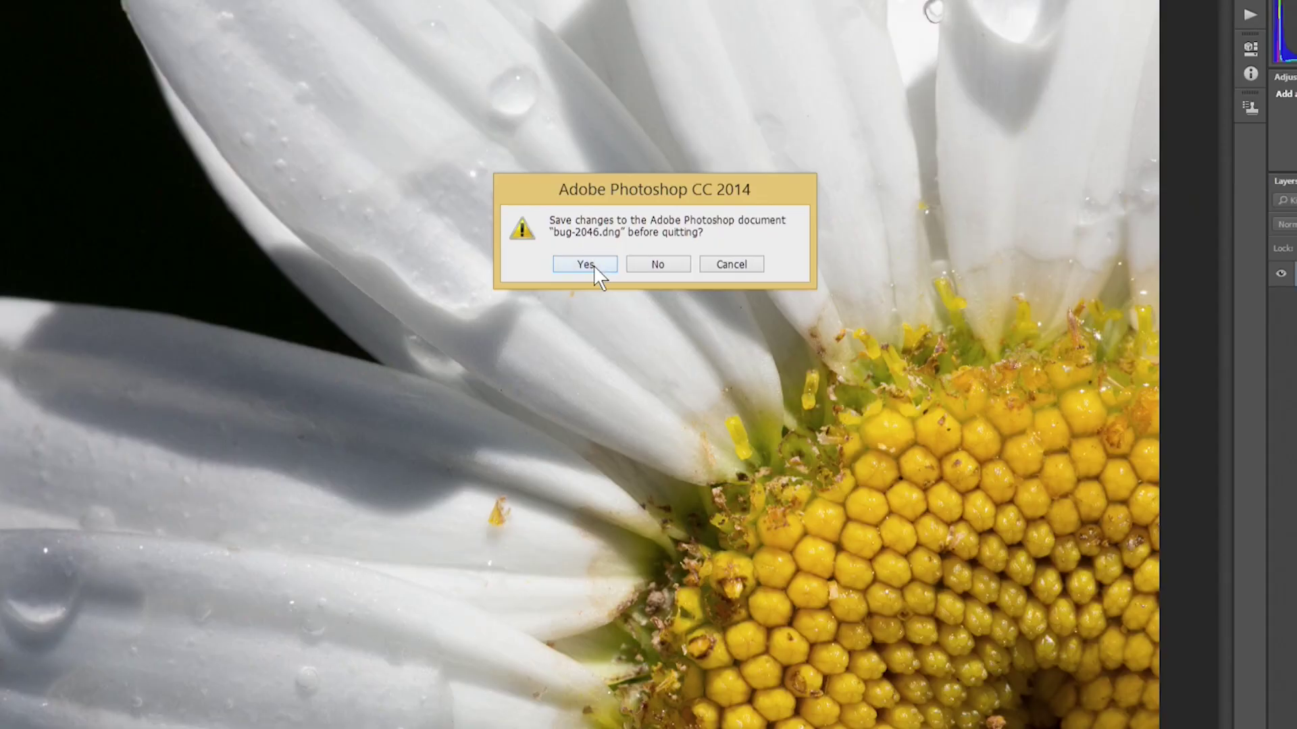
{"action": "left_click", "coordinate": [594, 265]}
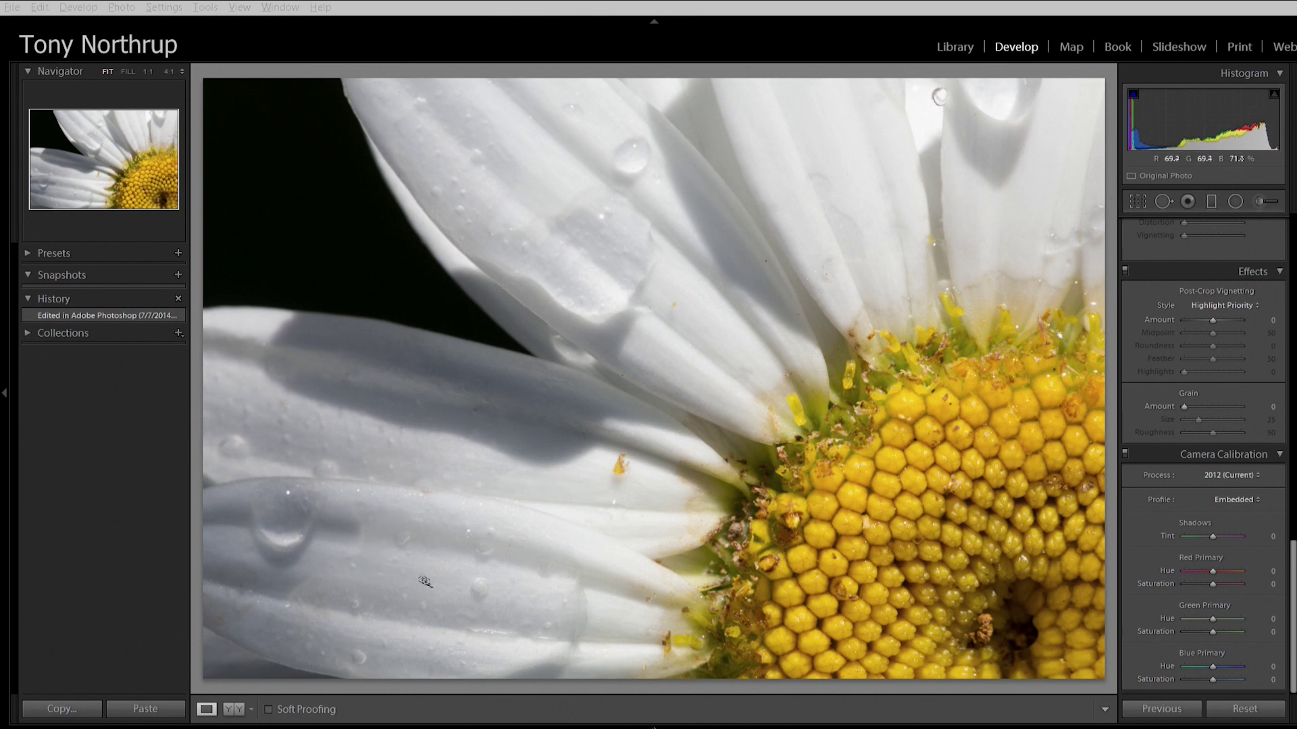
{"action": "mouse_move", "coordinate": [650, 726]}
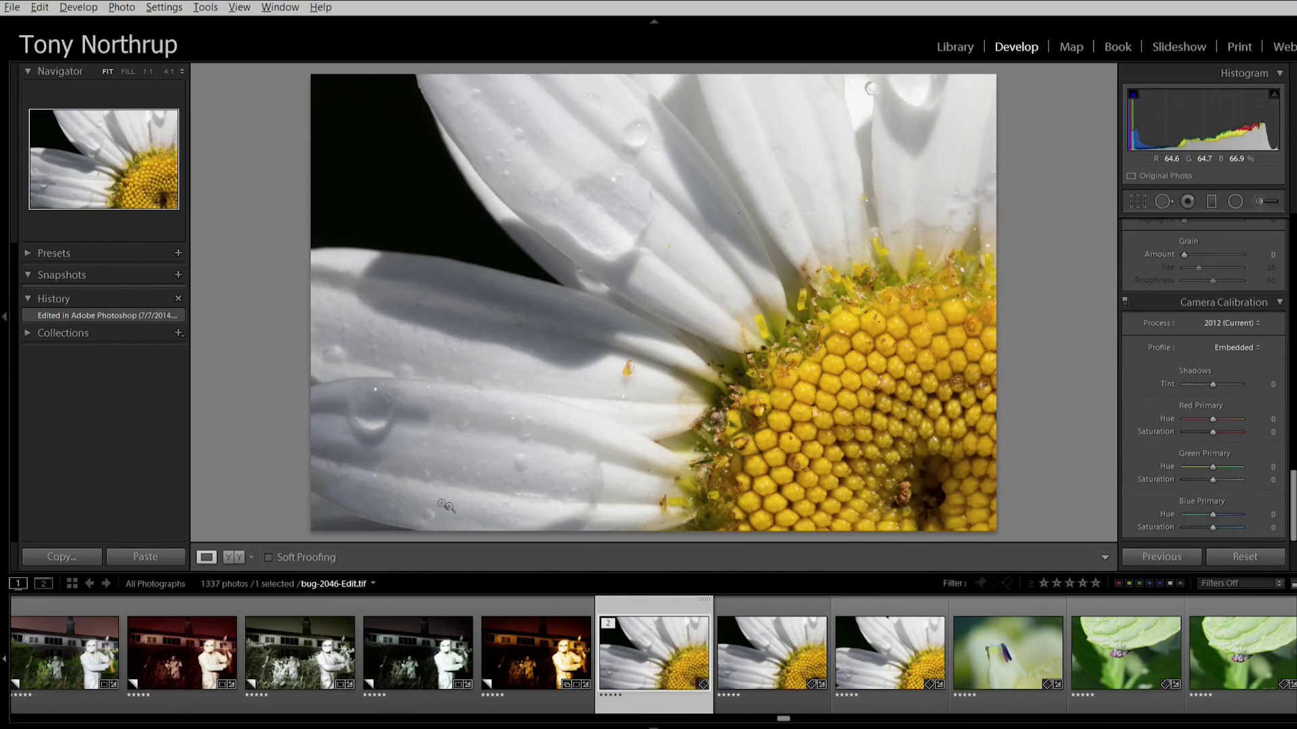
{"action": "left_click", "coordinate": [386, 481]}
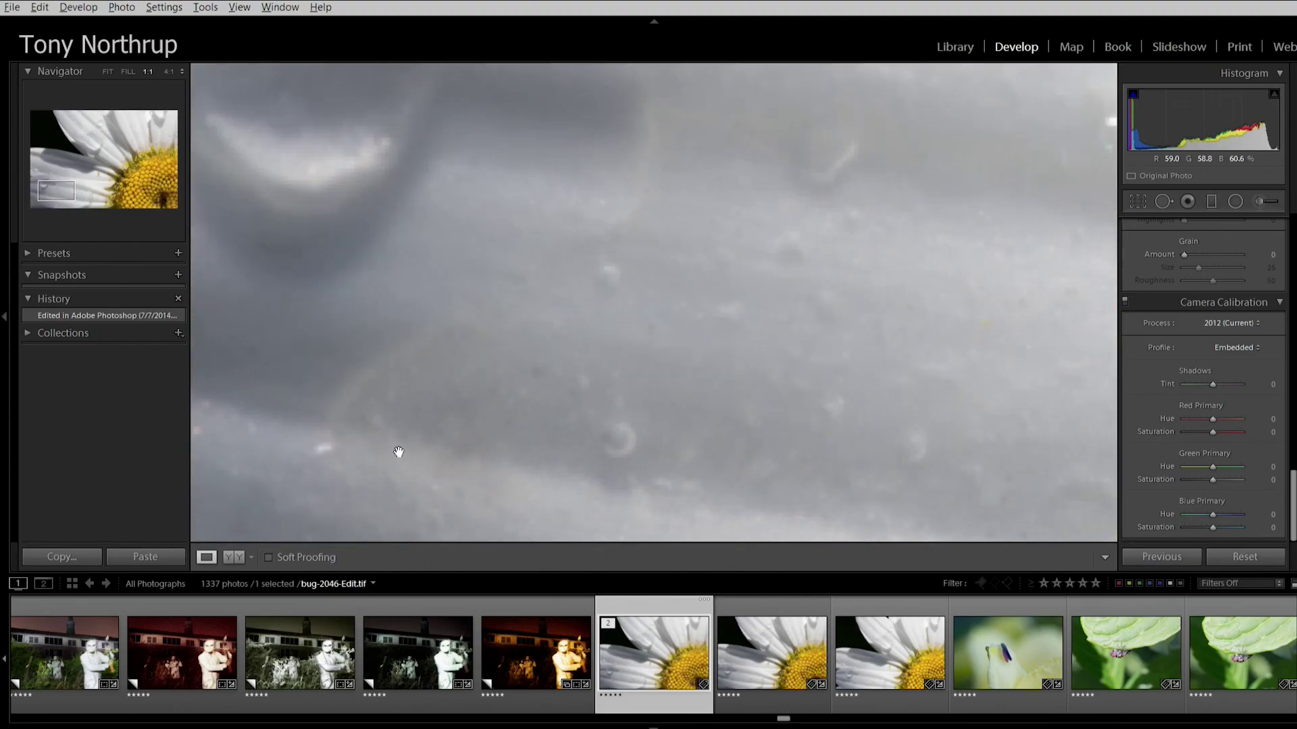
{"action": "left_click", "coordinate": [425, 456]}
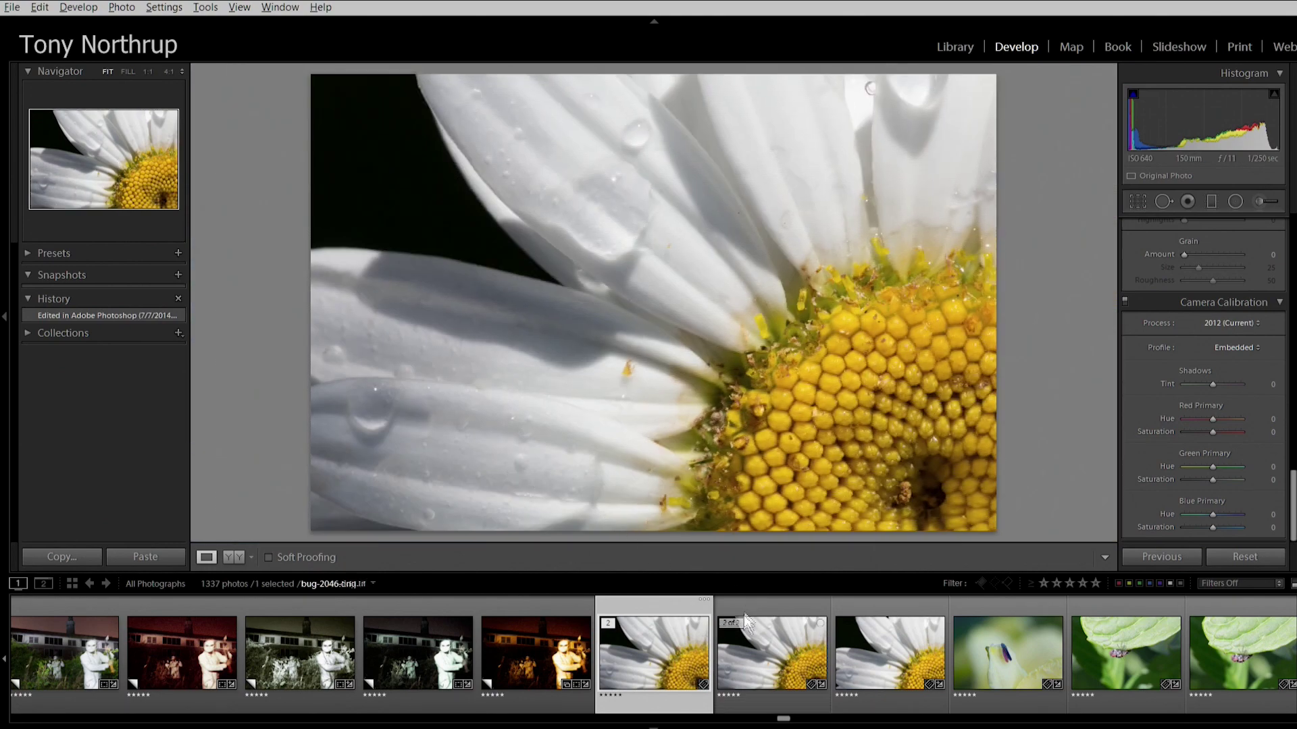
- Show the Library grid, then collapse and re-expand the stack holding bug-2046 and its edited version
{"action": "key", "text": "e"}
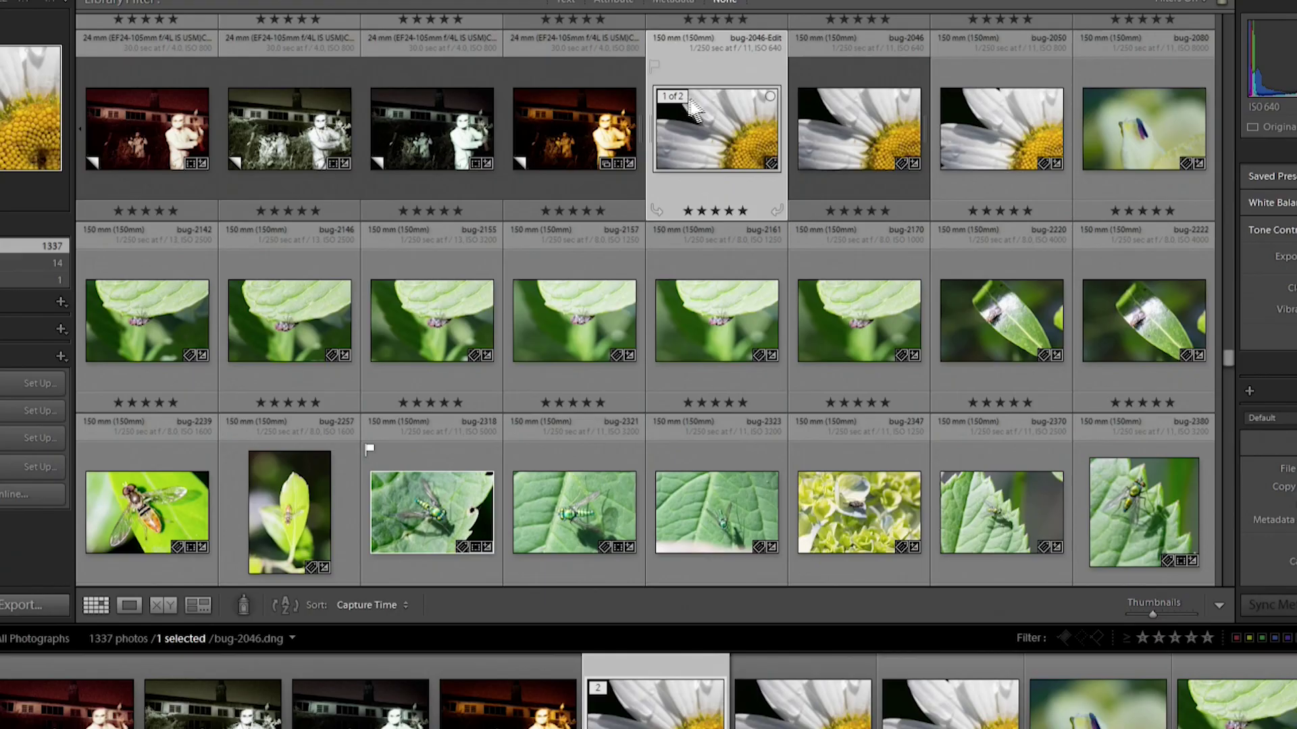
{"action": "left_click", "coordinate": [666, 96]}
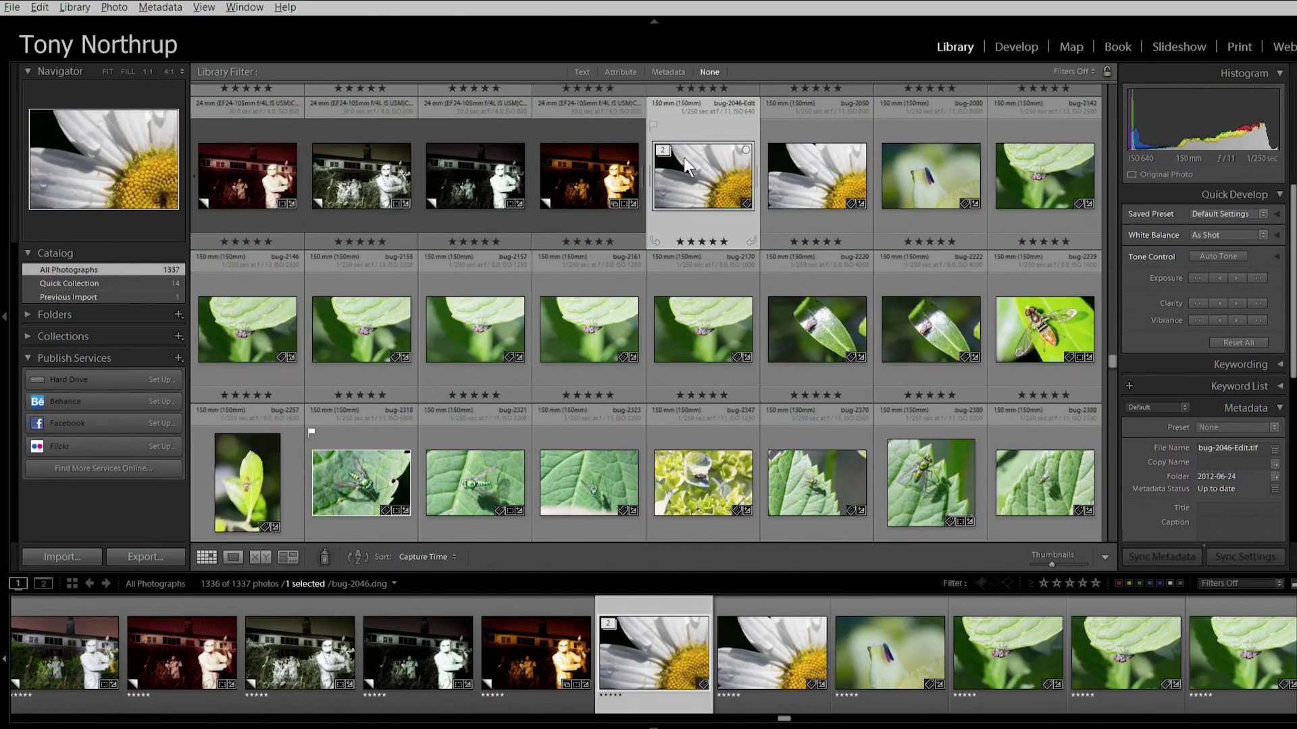
{"action": "left_click", "coordinate": [665, 153]}
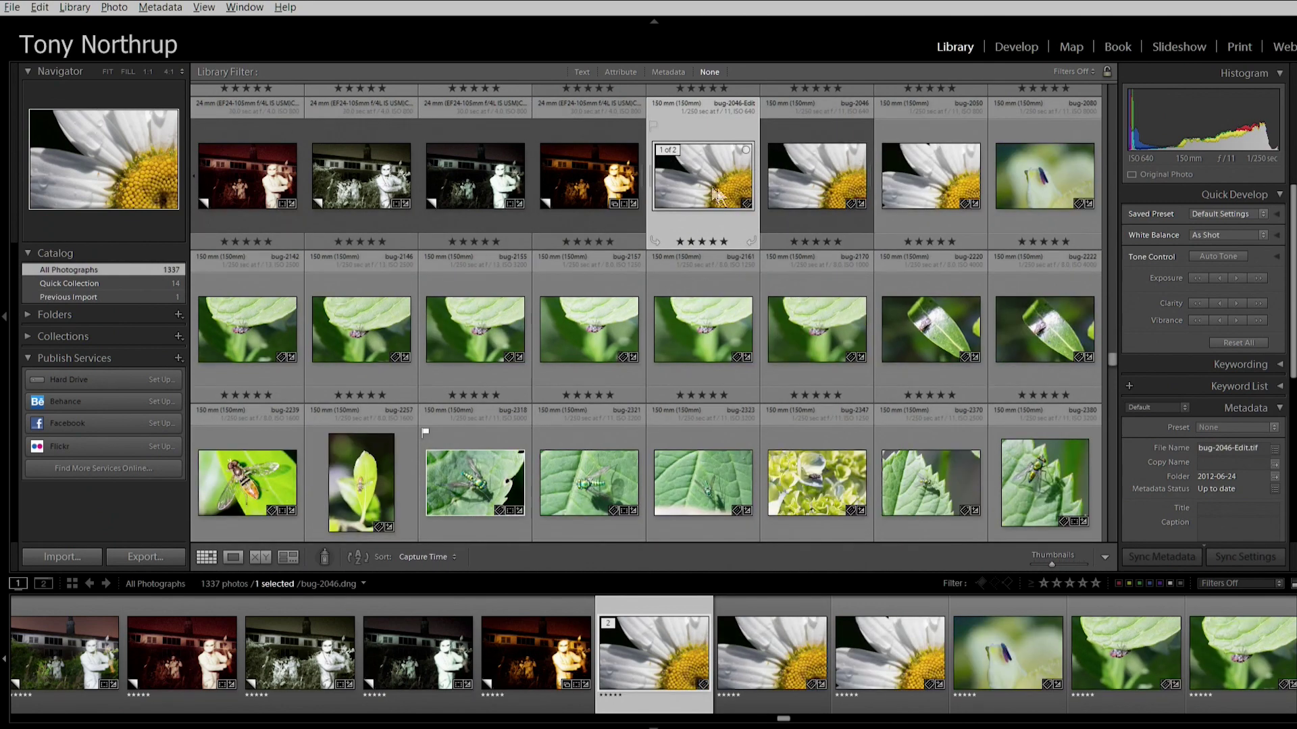
- Inspect the red specks in the original bug-2046.dng up close in Develop, and return to the edited TIFF version
{"action": "left_click", "coordinate": [838, 189]}
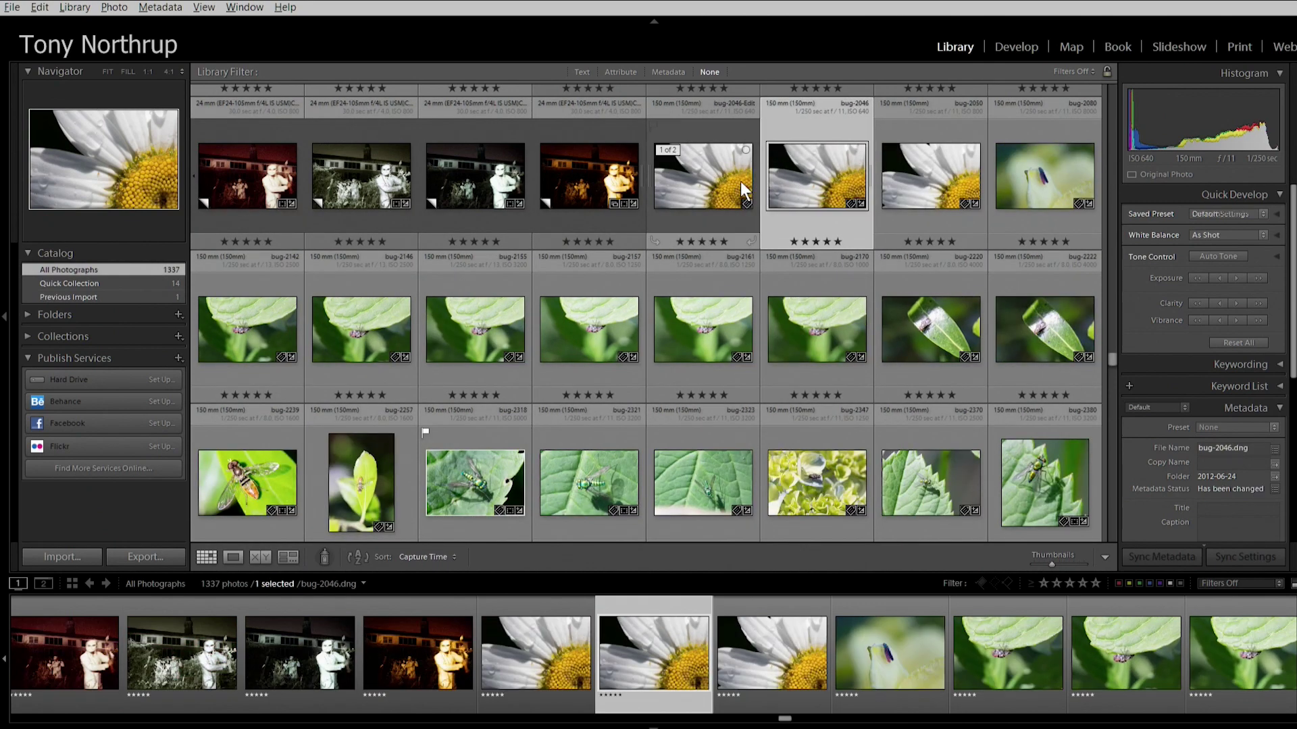
{"action": "left_click", "coordinate": [1011, 54]}
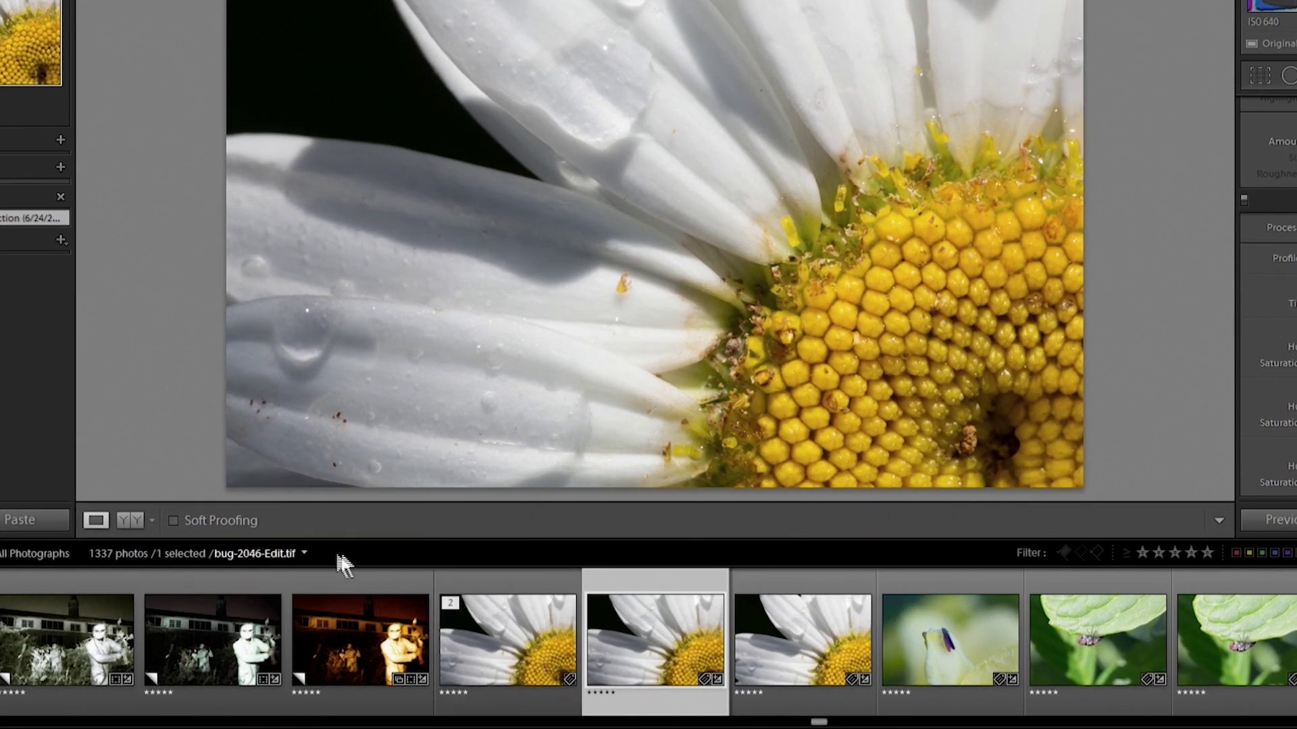
{"action": "left_click", "coordinate": [327, 412]}
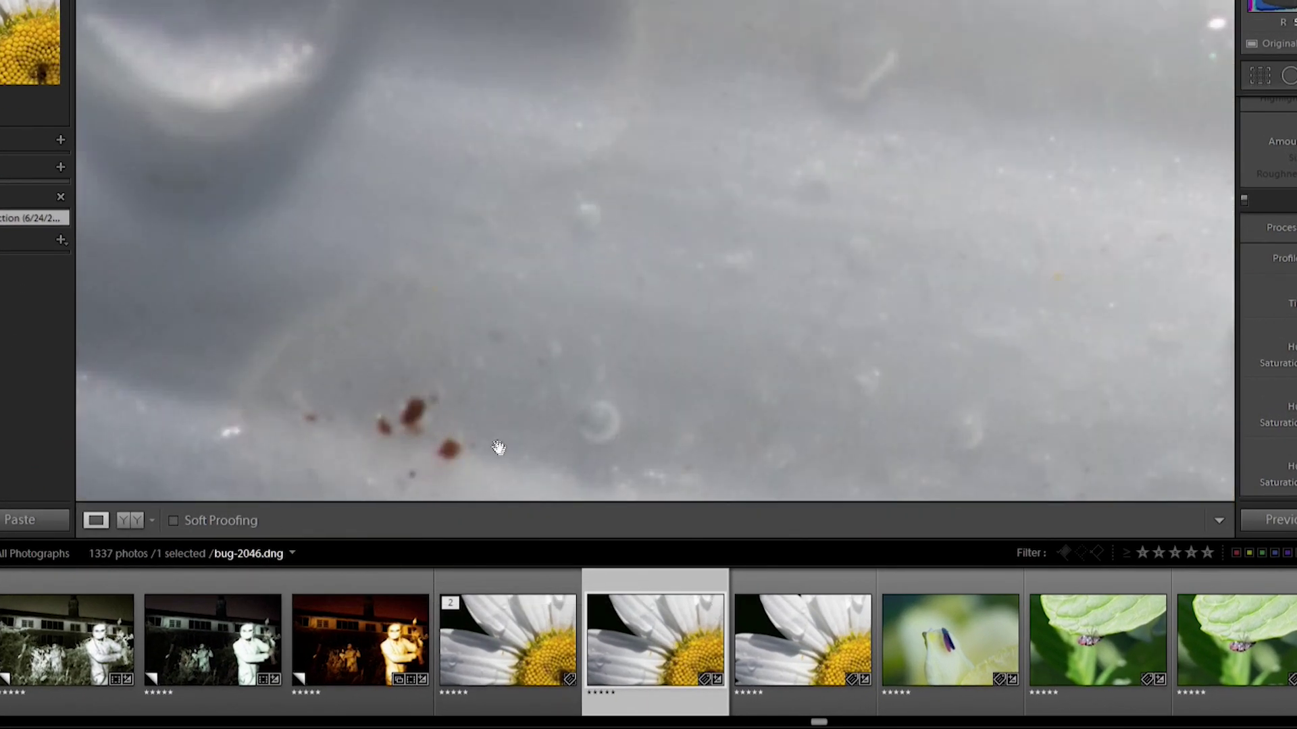
{"action": "left_click", "coordinate": [516, 582]}
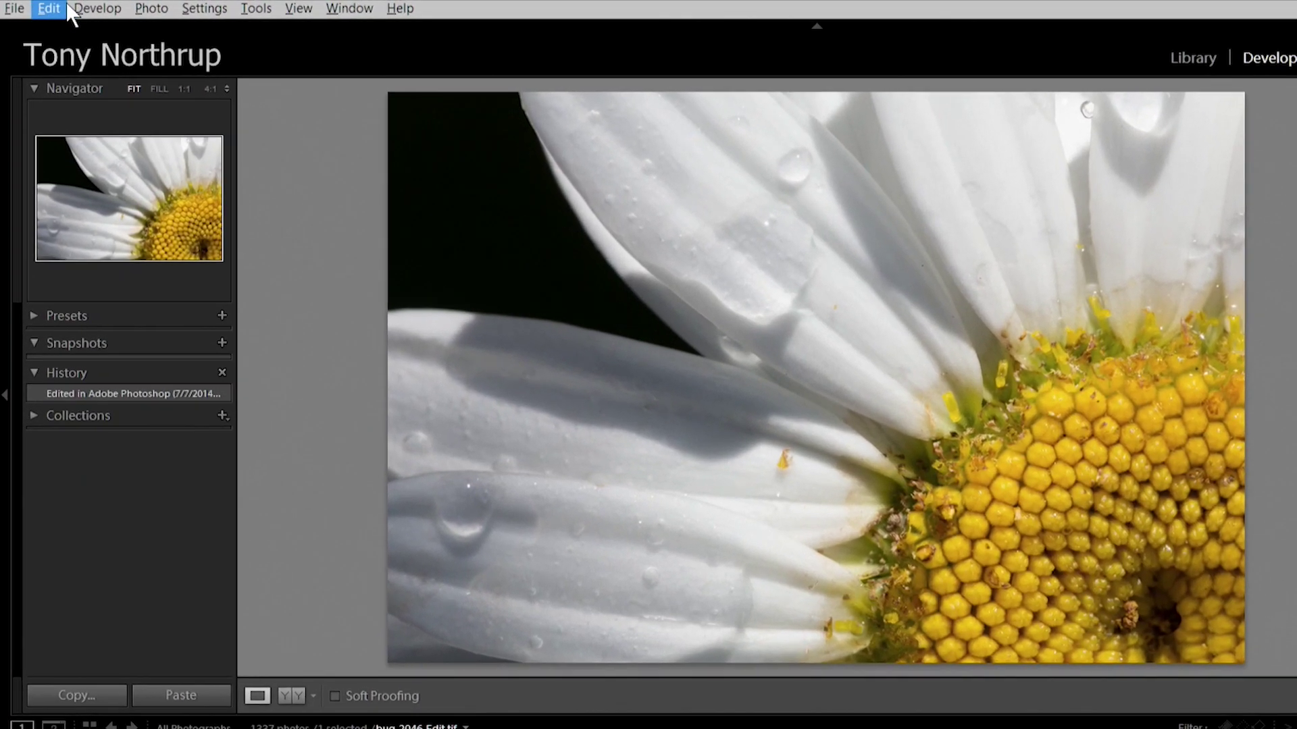
- Open the External Editing preferences
{"action": "left_click", "coordinate": [68, 8]}
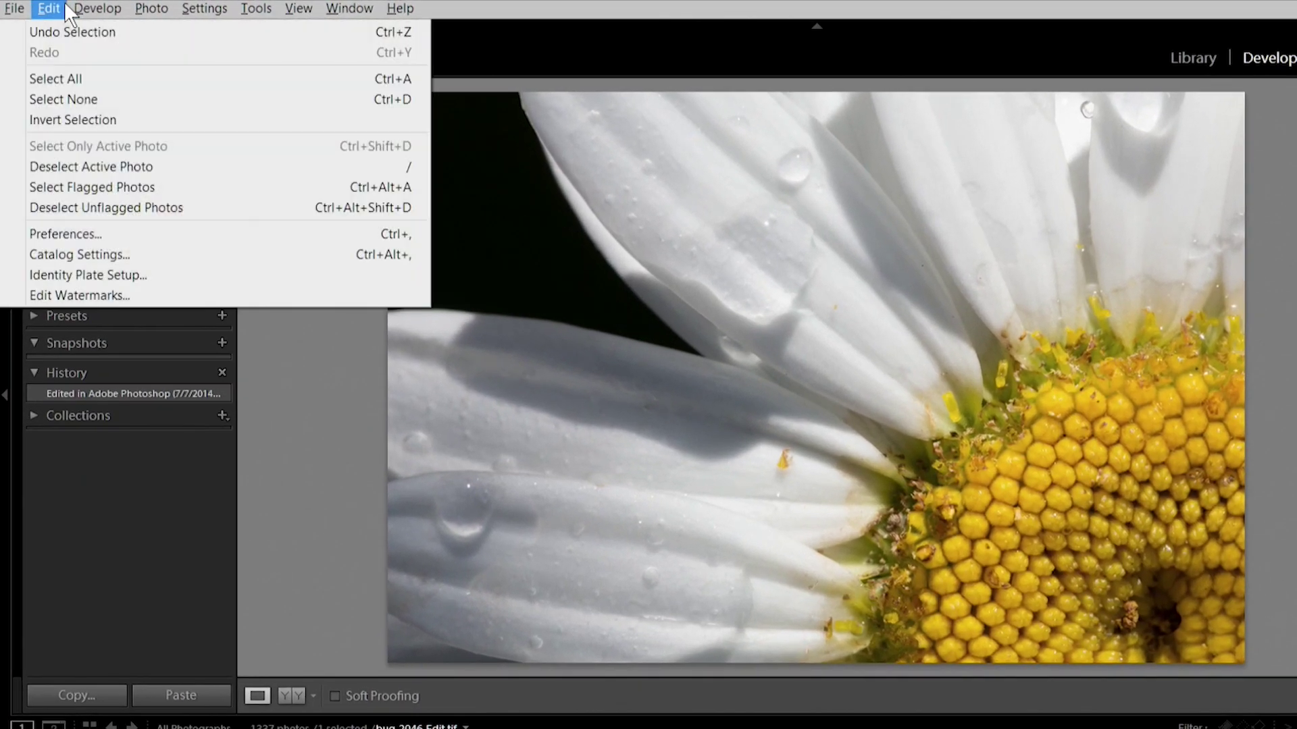
{"action": "left_click", "coordinate": [89, 232]}
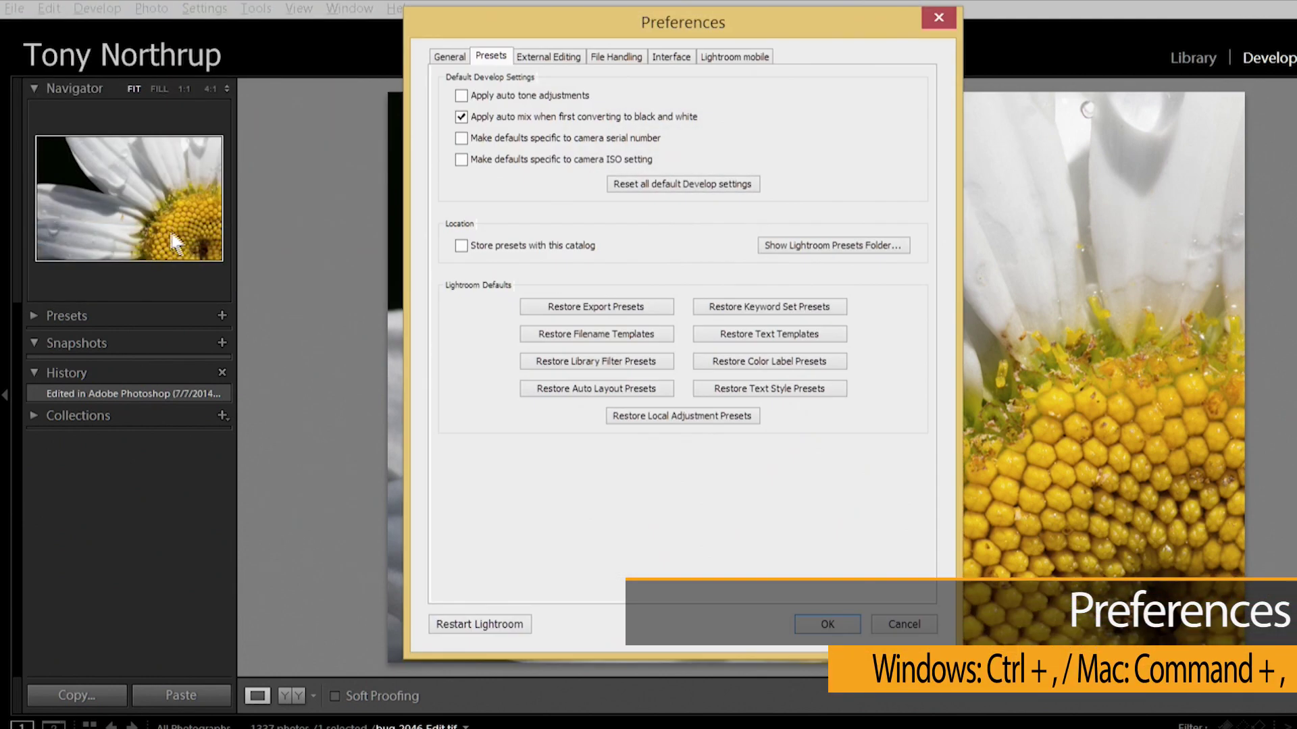
{"action": "left_click", "coordinate": [552, 60]}
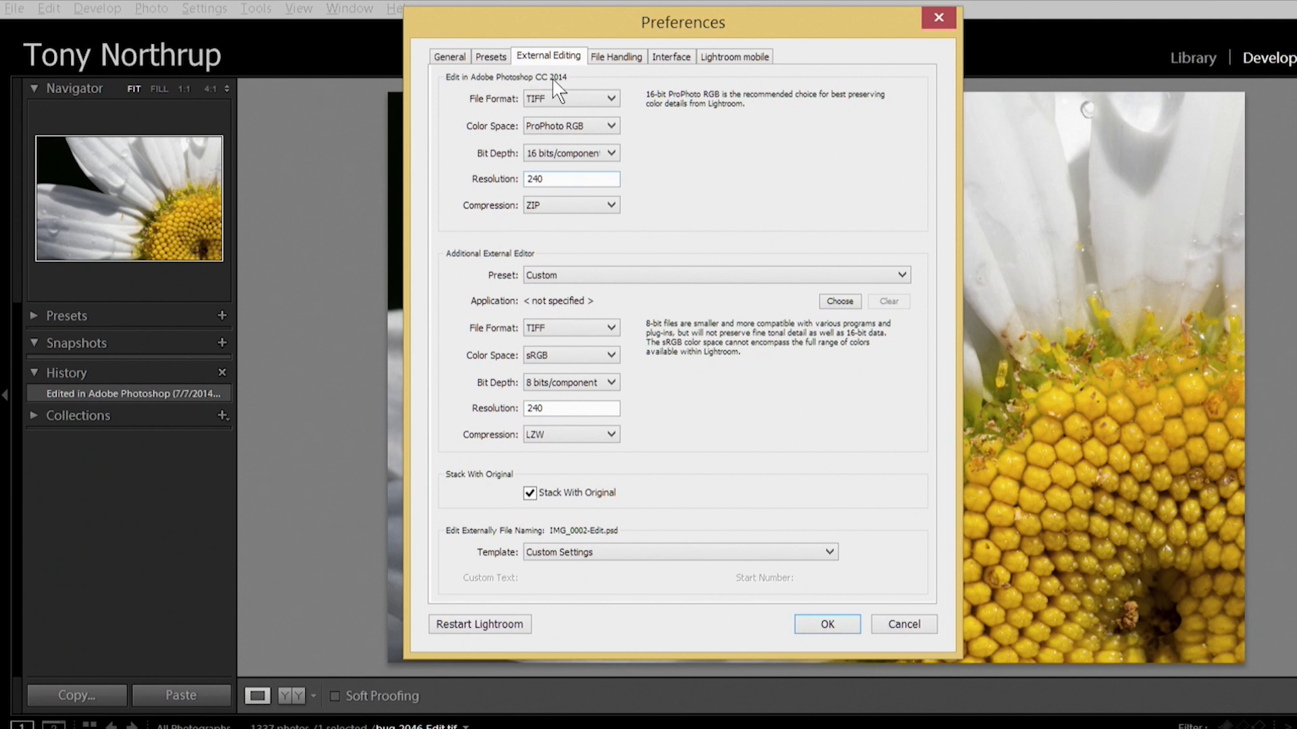
- Switch the file format for Photoshop edits to PSD and back to TIFF
{"action": "left_click", "coordinate": [580, 100]}
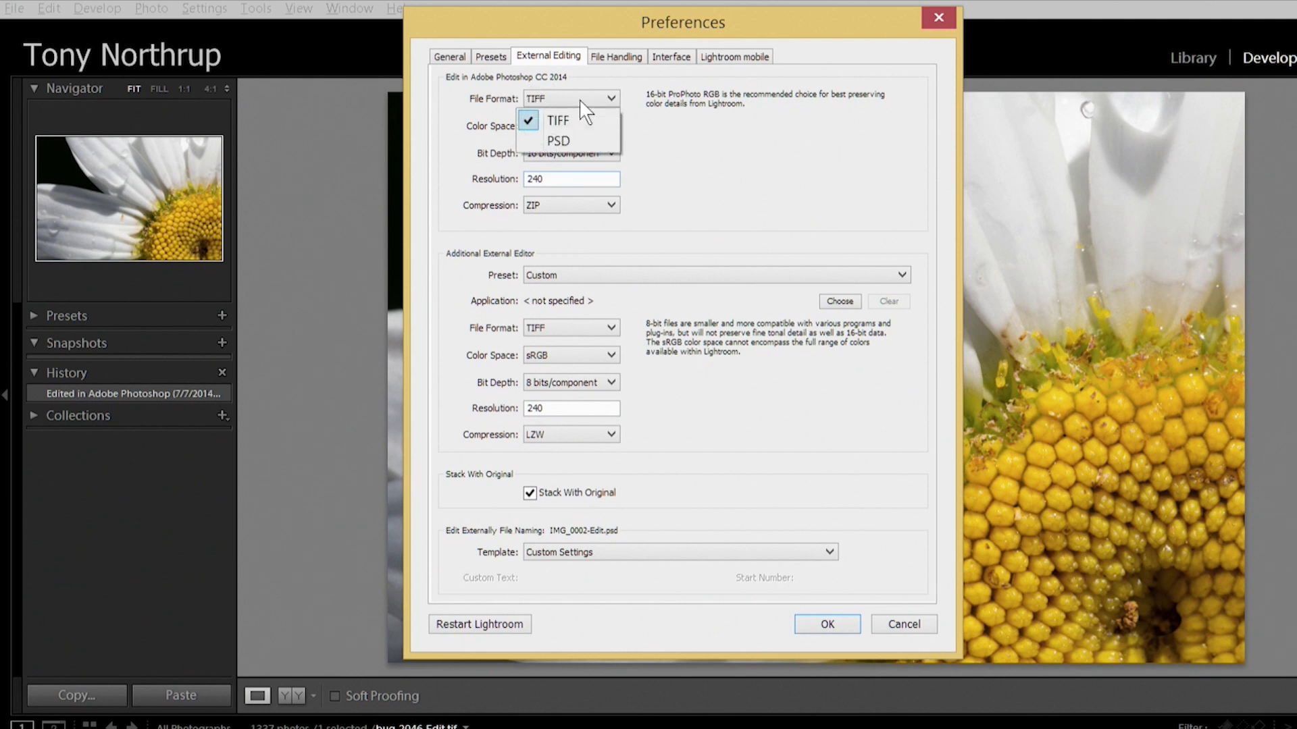
{"action": "left_click", "coordinate": [574, 139]}
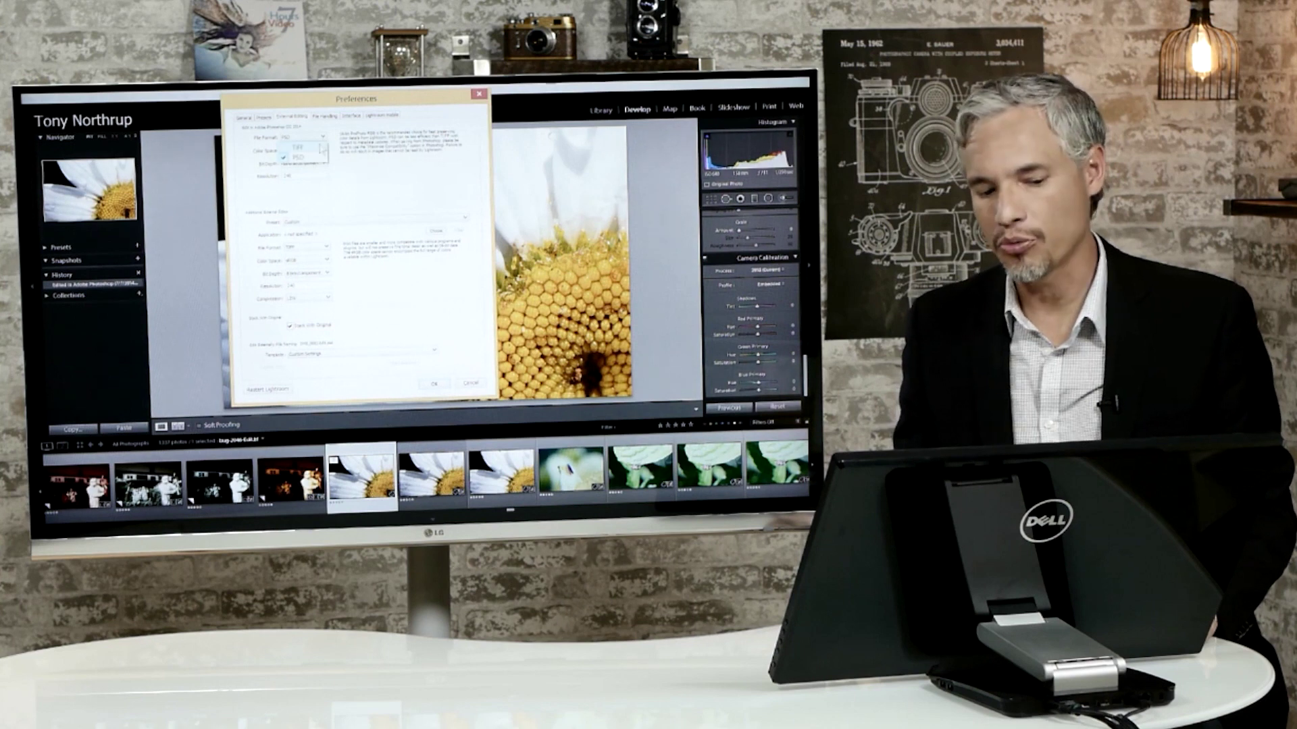
{"action": "left_click", "coordinate": [322, 141]}
{"action": "left_click", "coordinate": [322, 148]}
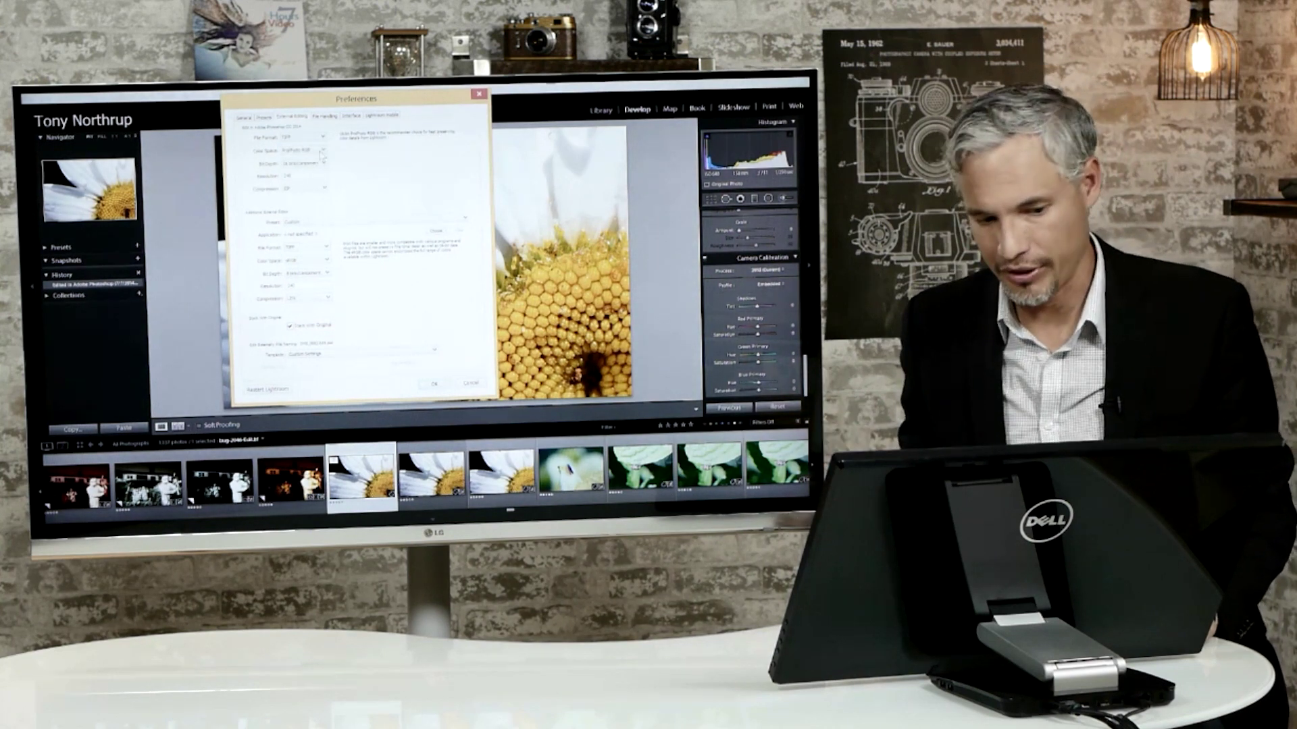
- Review the available color spaces and bit depths for Photoshop edits, keeping ProPhoto RGB and 16 bits/component
{"action": "left_click", "coordinate": [322, 151]}
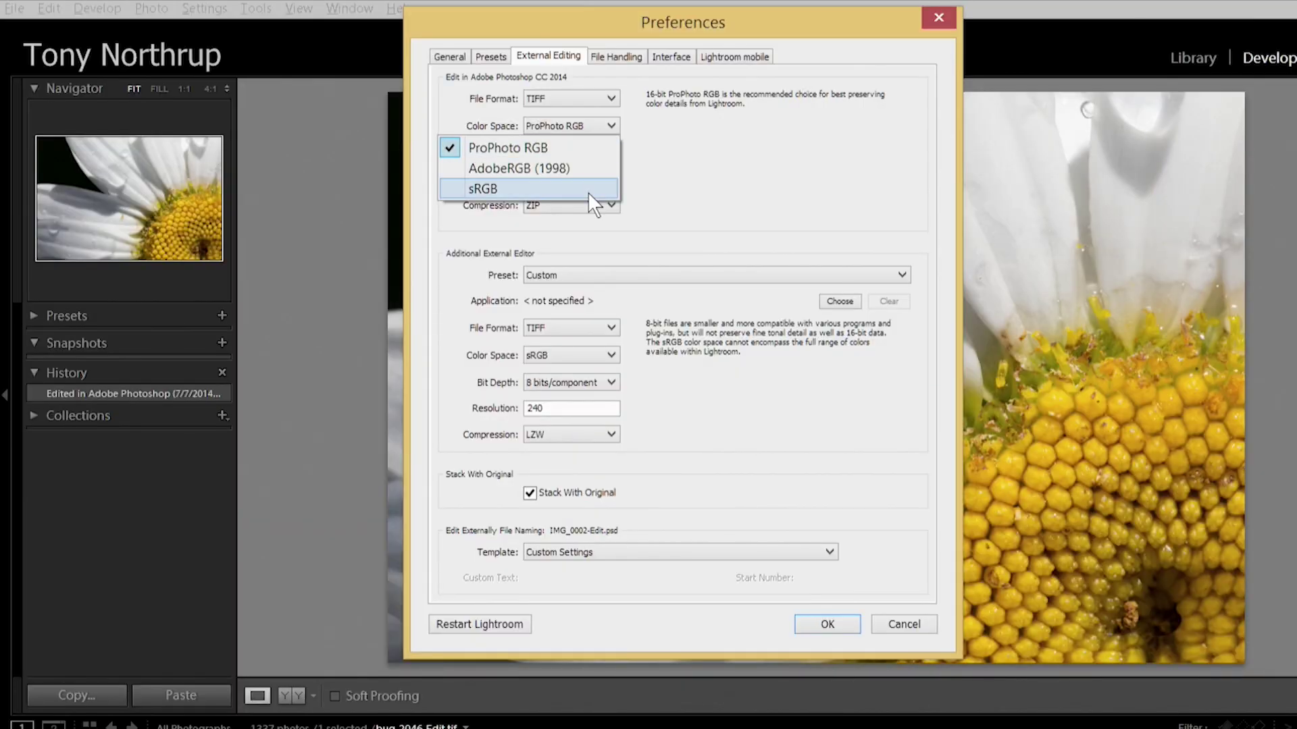
{"action": "left_click", "coordinate": [617, 125]}
{"action": "left_click", "coordinate": [611, 154]}
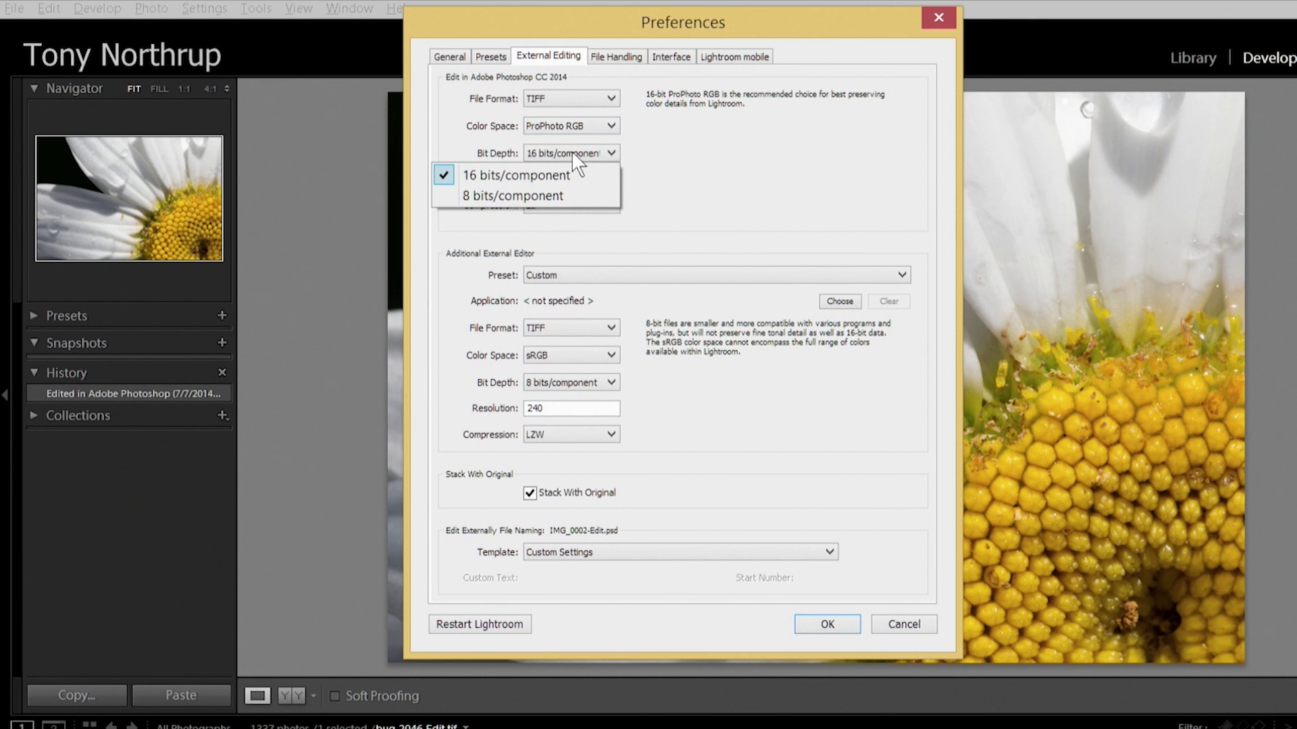
{"action": "left_click", "coordinate": [601, 153]}
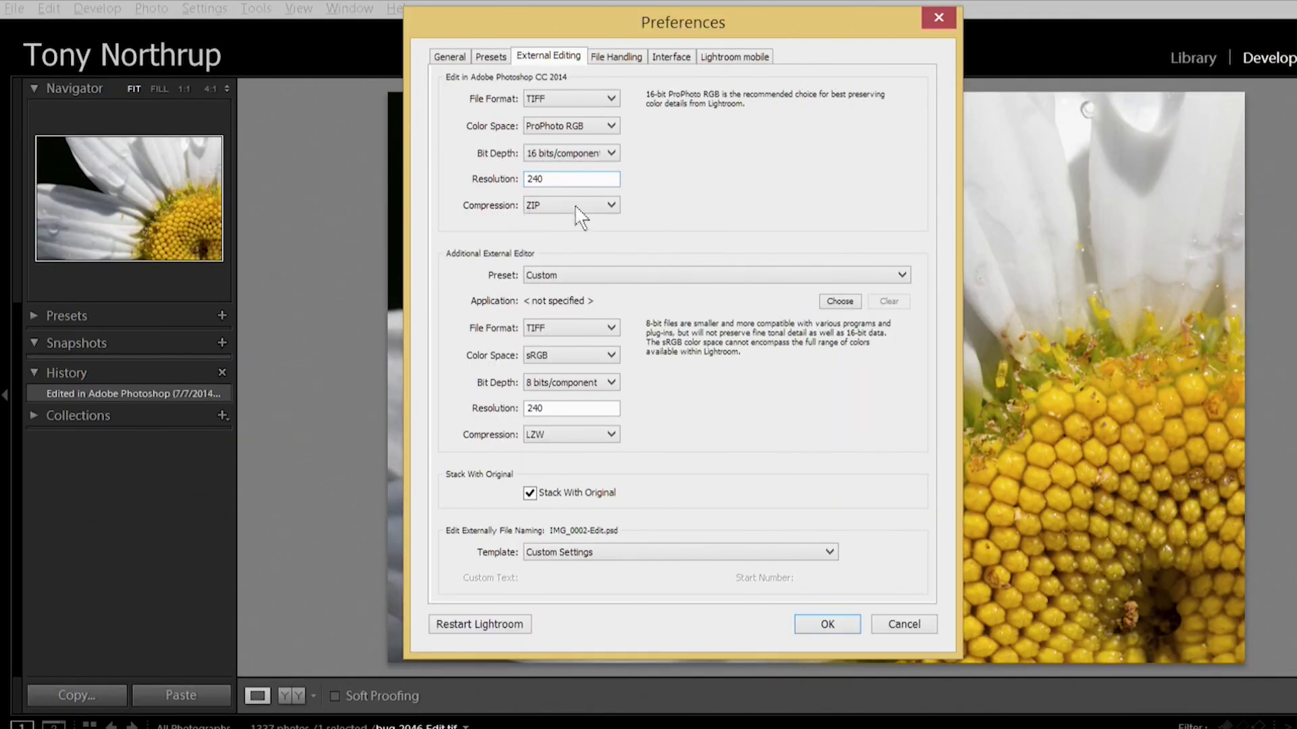
- Try LZW compression for the Photoshop TIFF files and return it to ZIP
{"action": "left_click", "coordinate": [577, 207]}
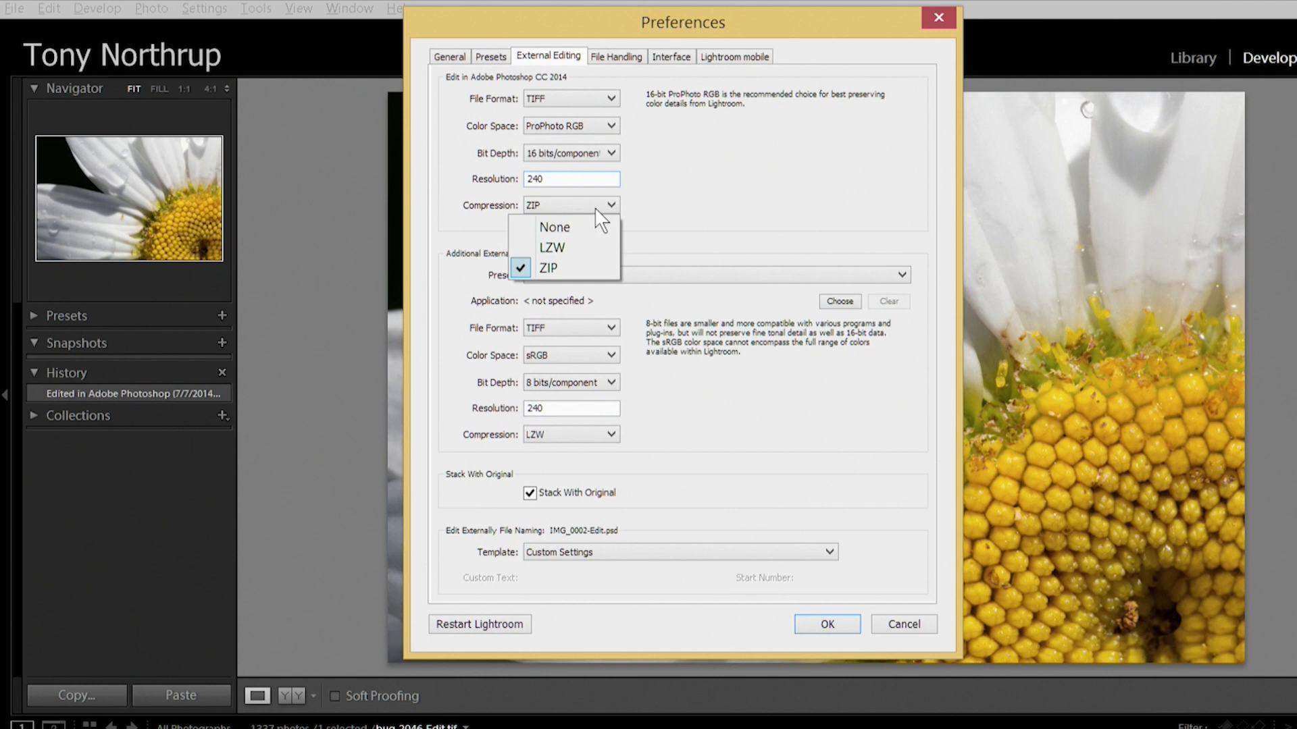
{"action": "left_click", "coordinate": [582, 248]}
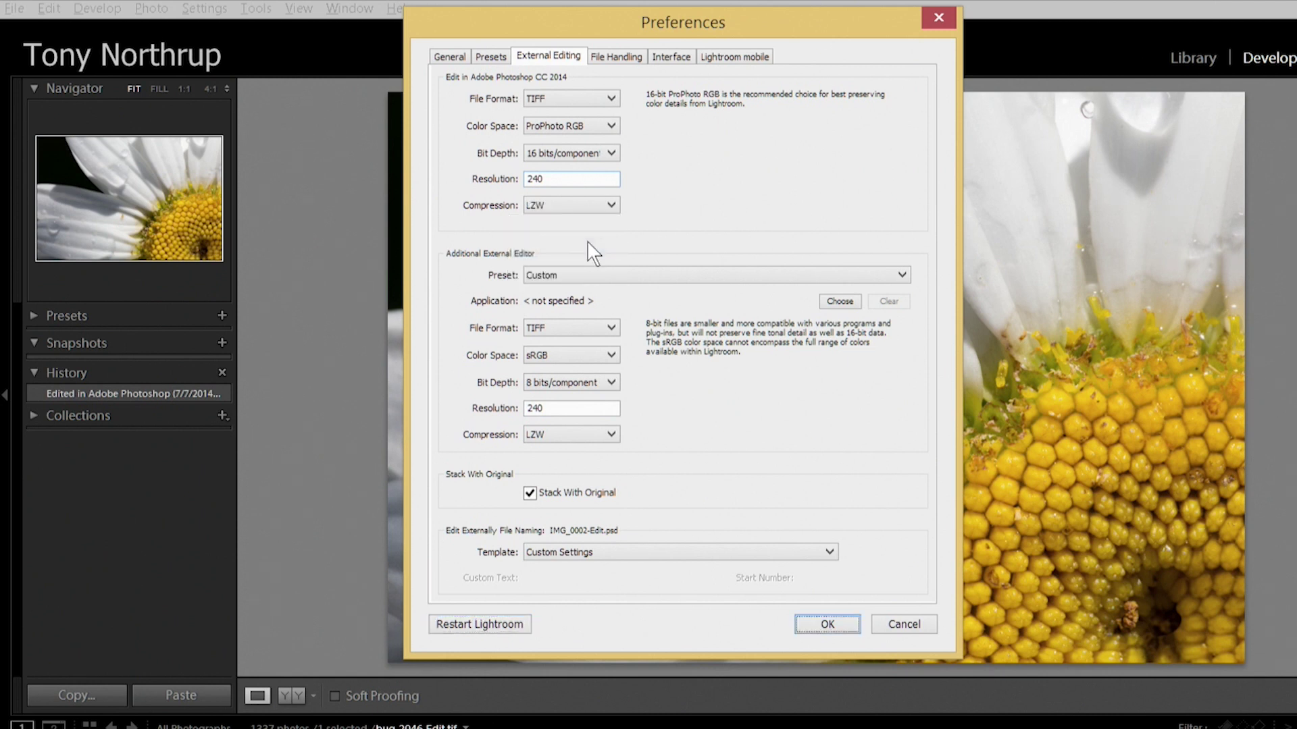
{"action": "left_click", "coordinate": [616, 205]}
{"action": "left_click", "coordinate": [586, 265]}
- Choose mspaint.exe from Windows\System32 as the additional external editor and set its file format to JPEG
{"action": "left_click", "coordinate": [551, 281]}
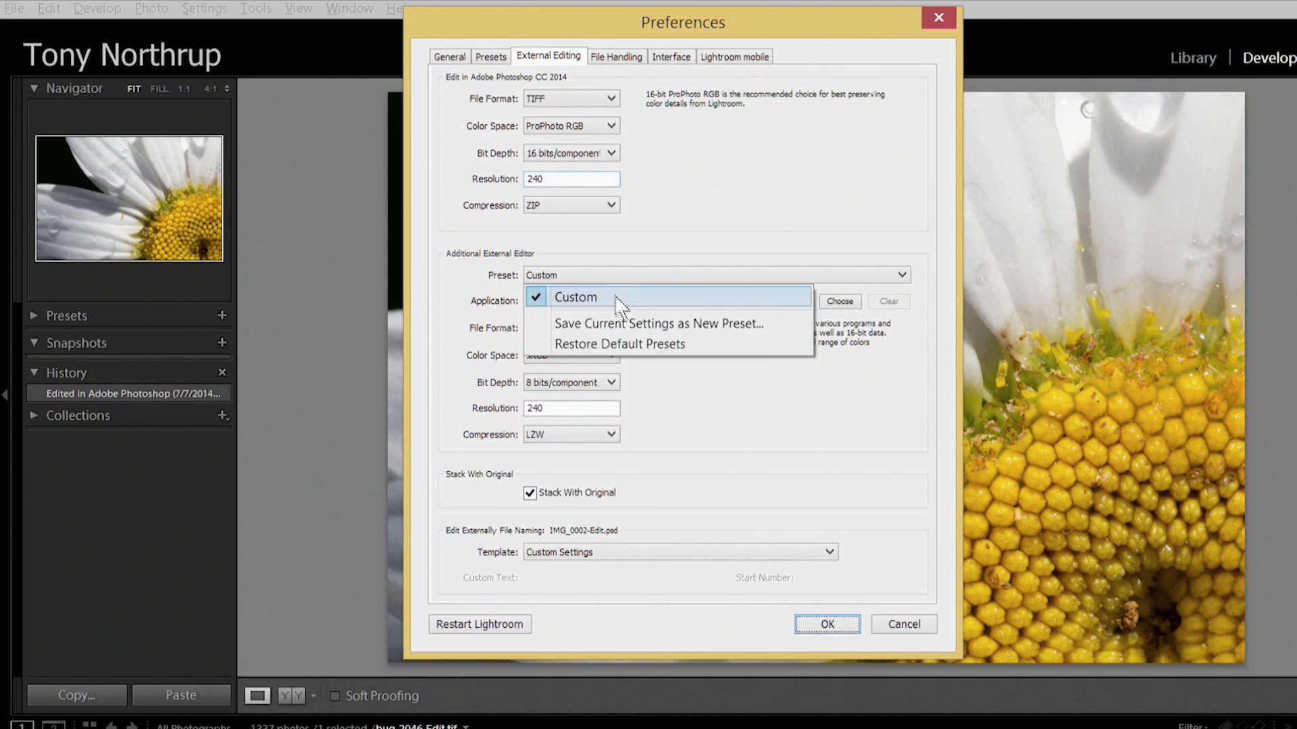
{"action": "left_click", "coordinate": [480, 309]}
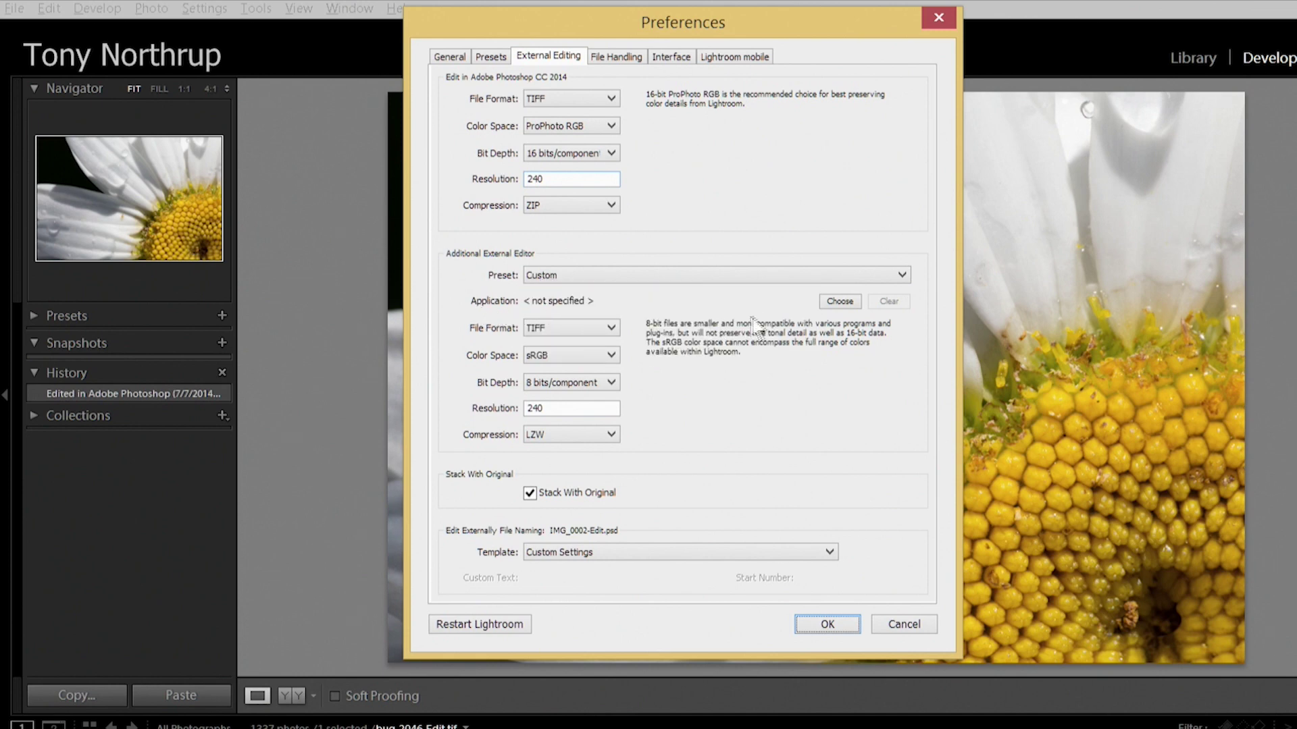
{"action": "left_click", "coordinate": [837, 302]}
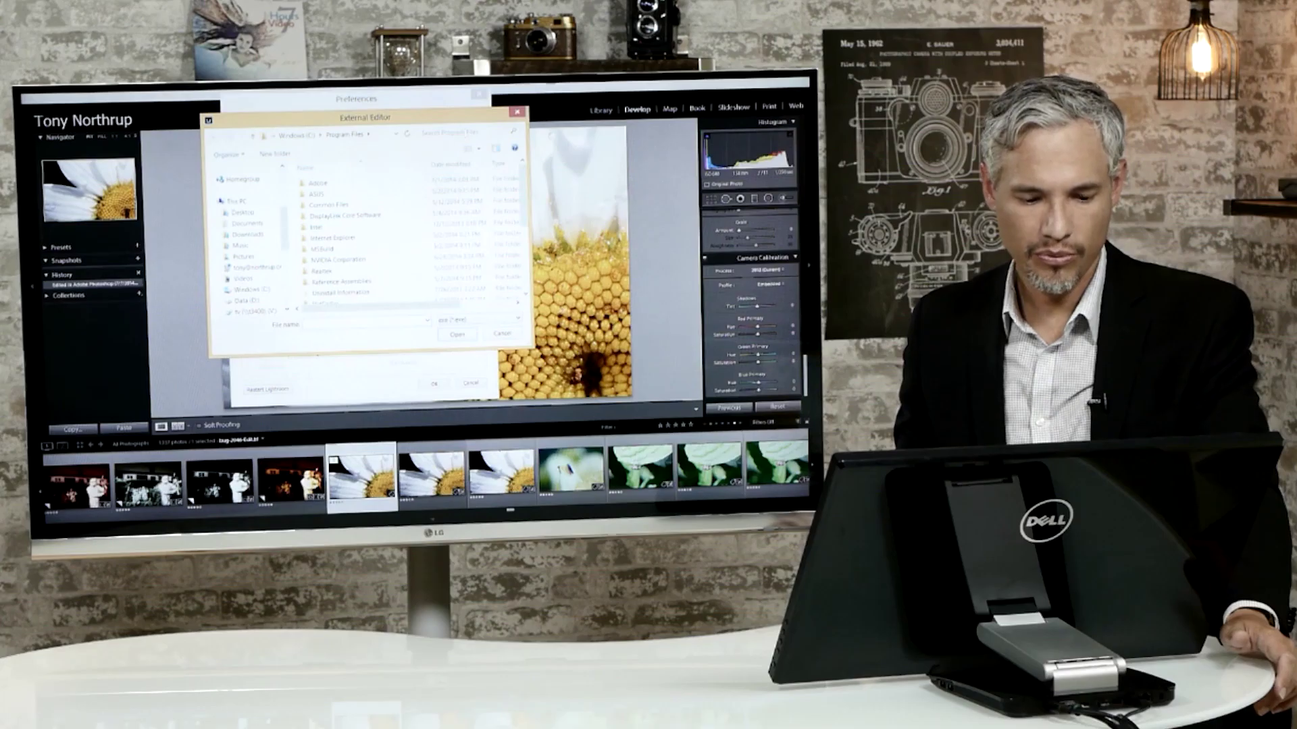
{"action": "left_click", "coordinate": [221, 291]}
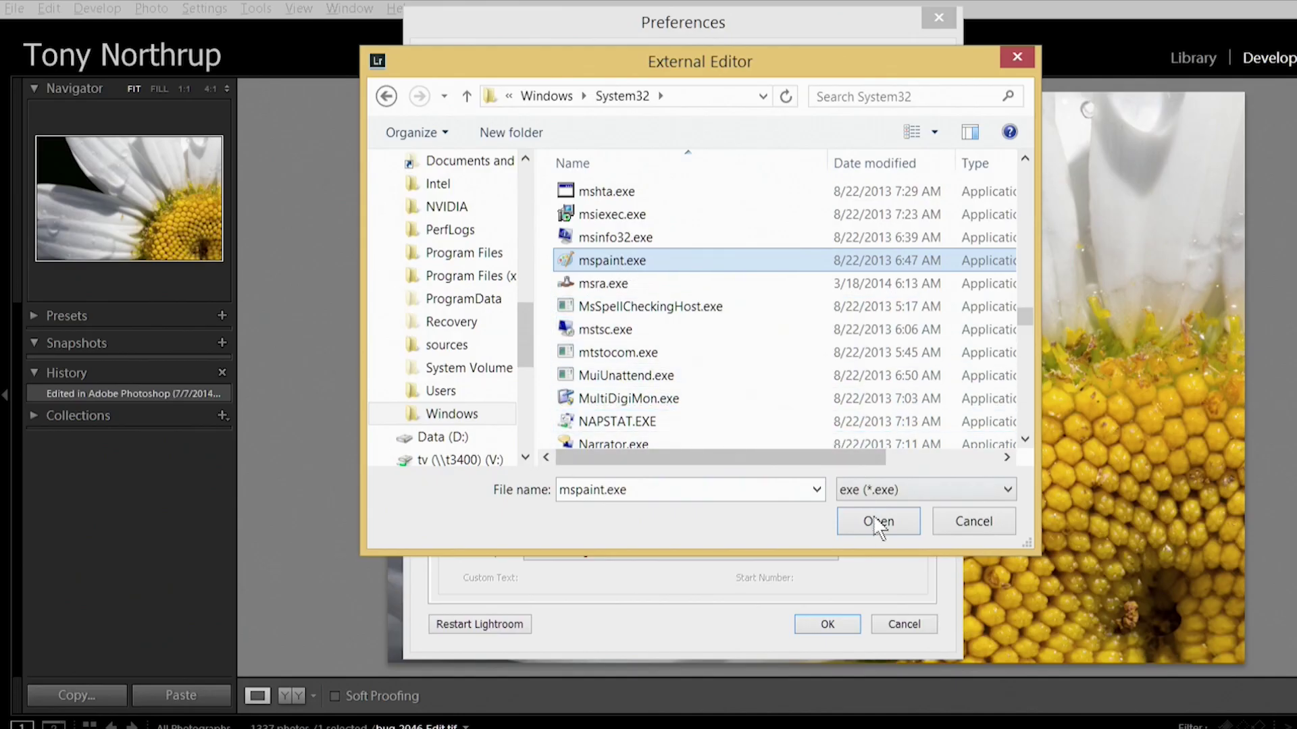
{"action": "left_click", "coordinate": [878, 521]}
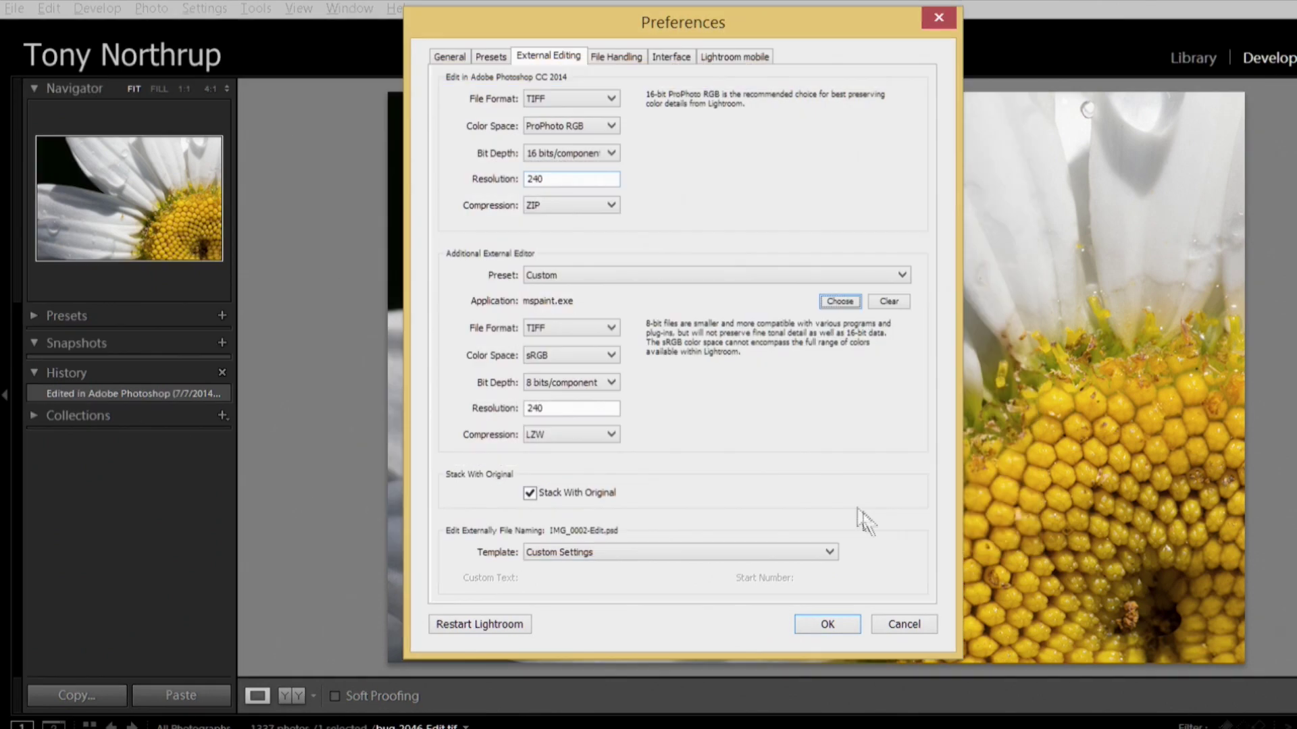
{"action": "left_click", "coordinate": [597, 333]}
{"action": "left_click", "coordinate": [598, 394]}
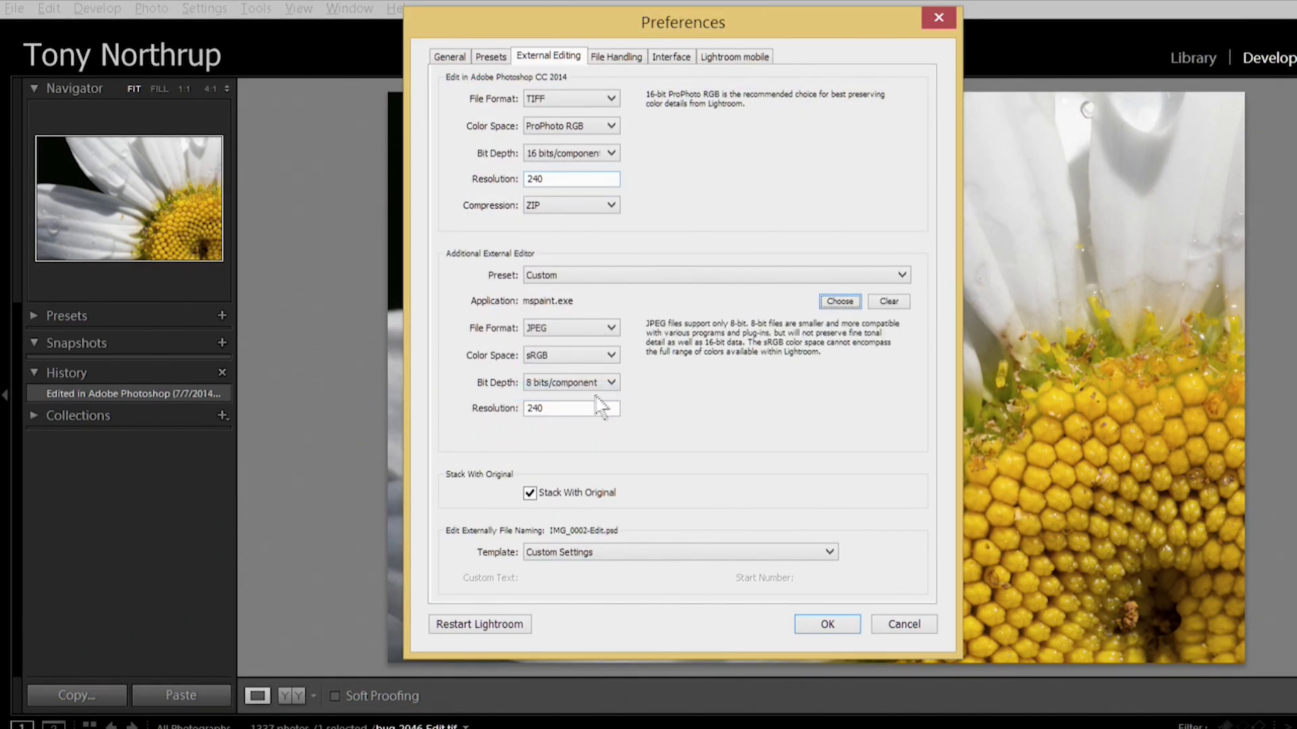
- Save the additional editor settings as a new preset named Paint and close the preferences
{"action": "left_click", "coordinate": [753, 276]}
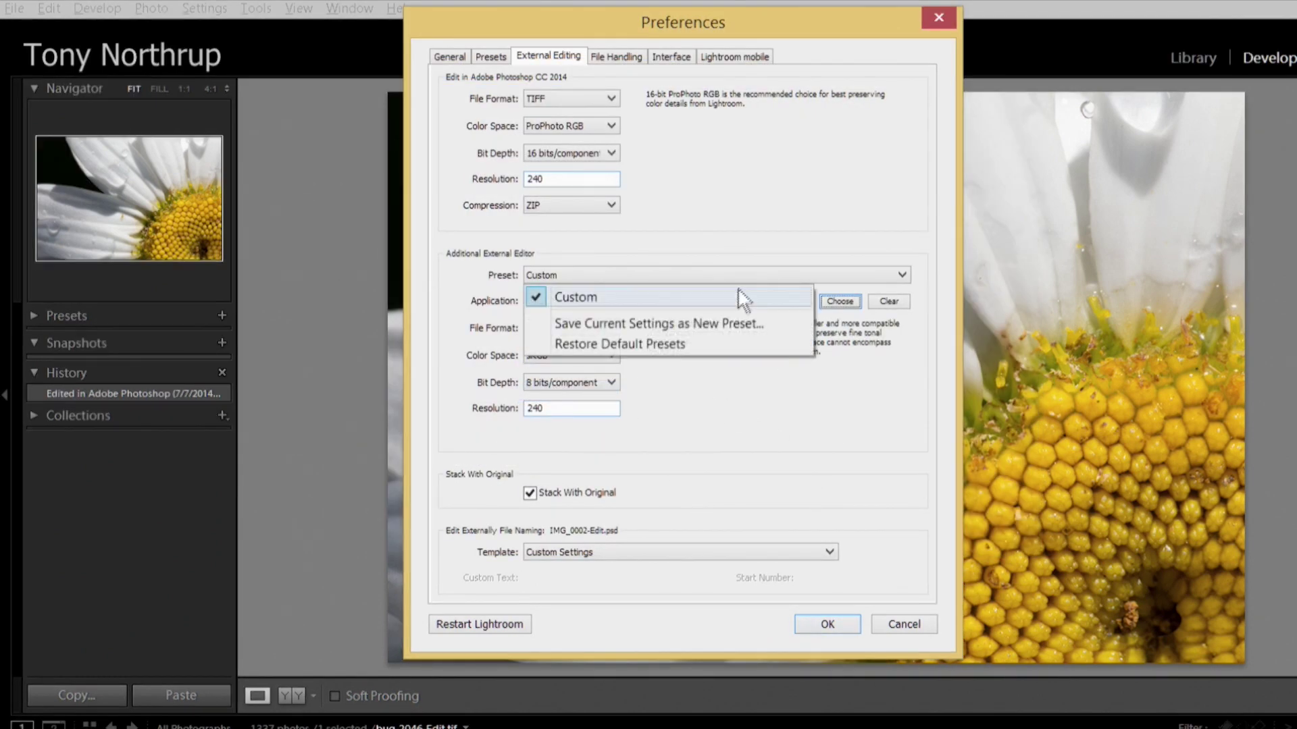
{"action": "left_click", "coordinate": [707, 325]}
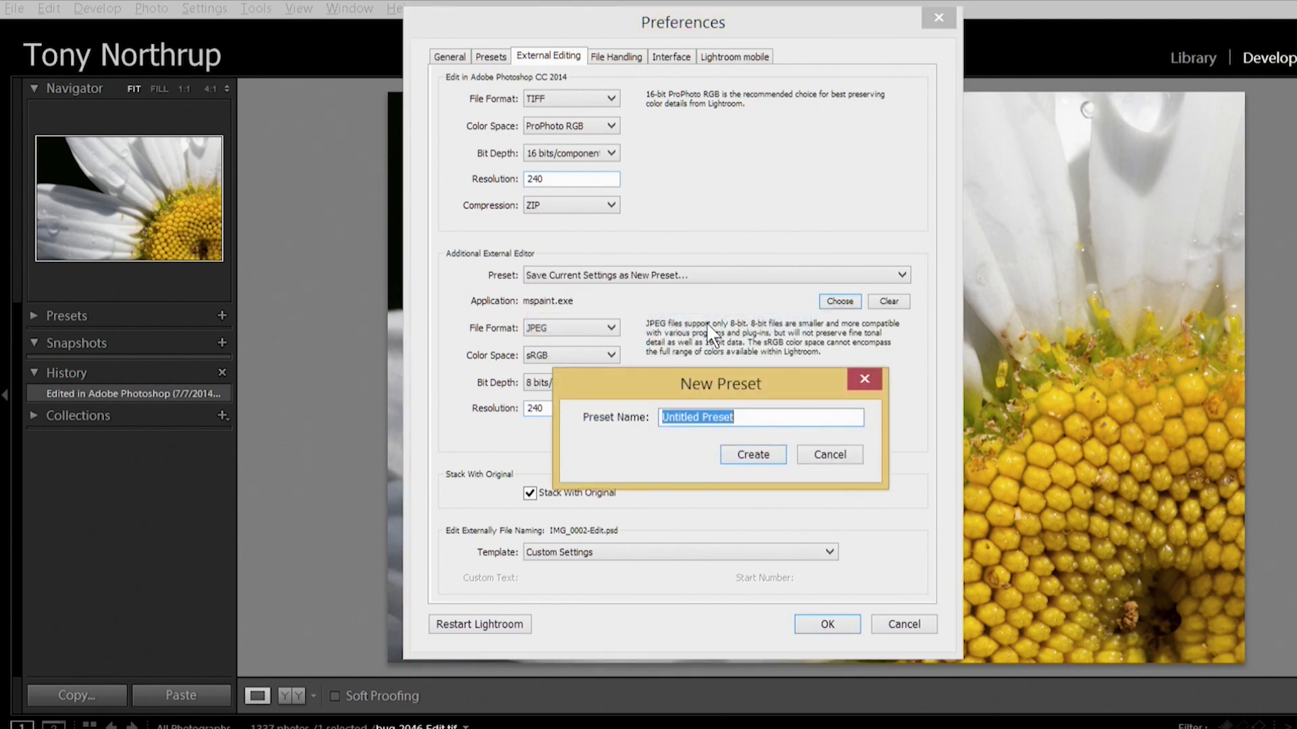
{"action": "type", "text": "Paint"}
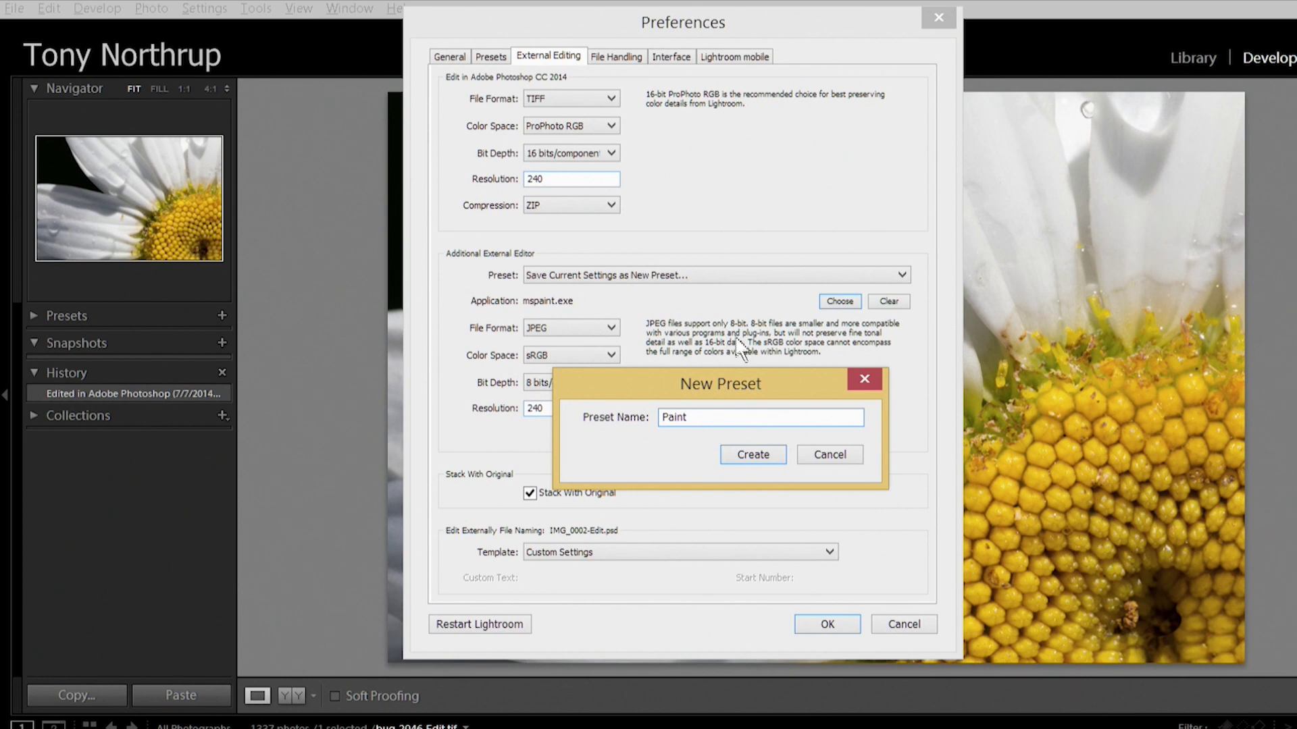
{"action": "key", "text": "Return"}
{"action": "key", "text": "Return"}
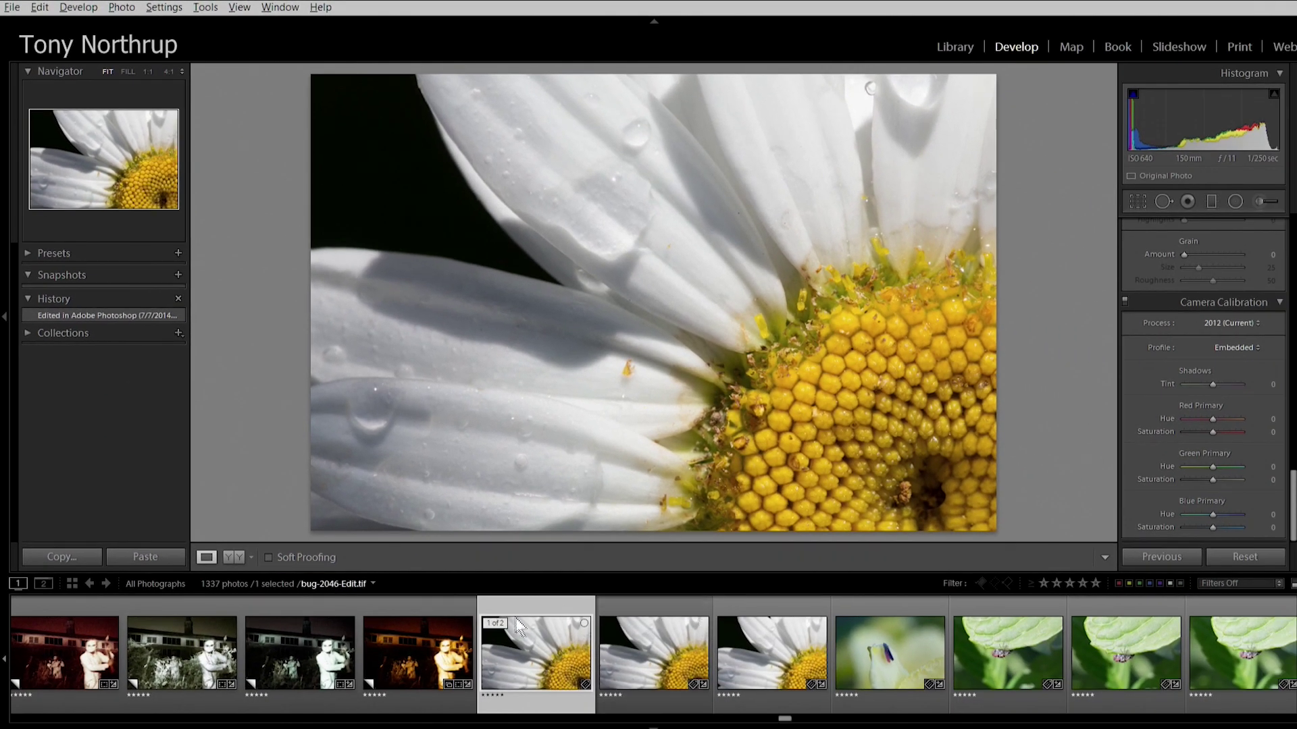
- Open bug-2050.dng with the Paint preset, editing a copy with Lightroom adjustments
{"action": "left_click", "coordinate": [780, 646]}
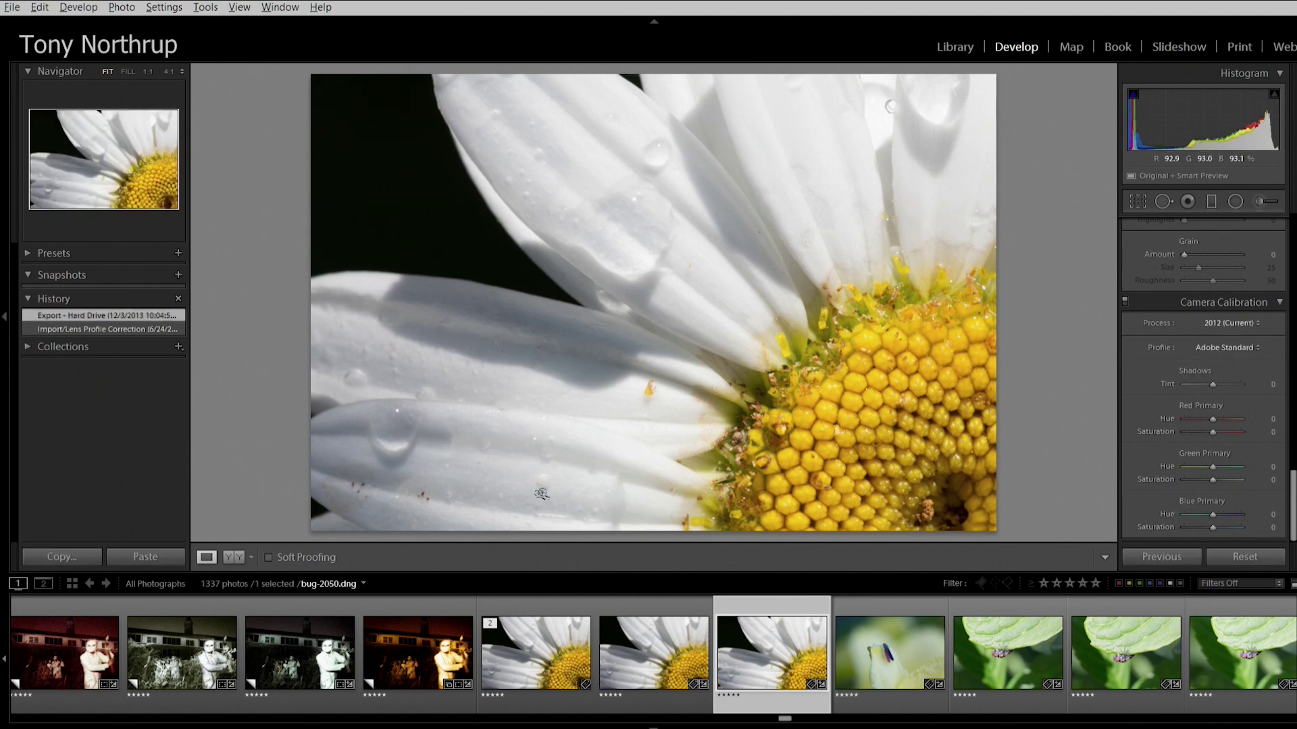
{"action": "right_click", "coordinate": [667, 227]}
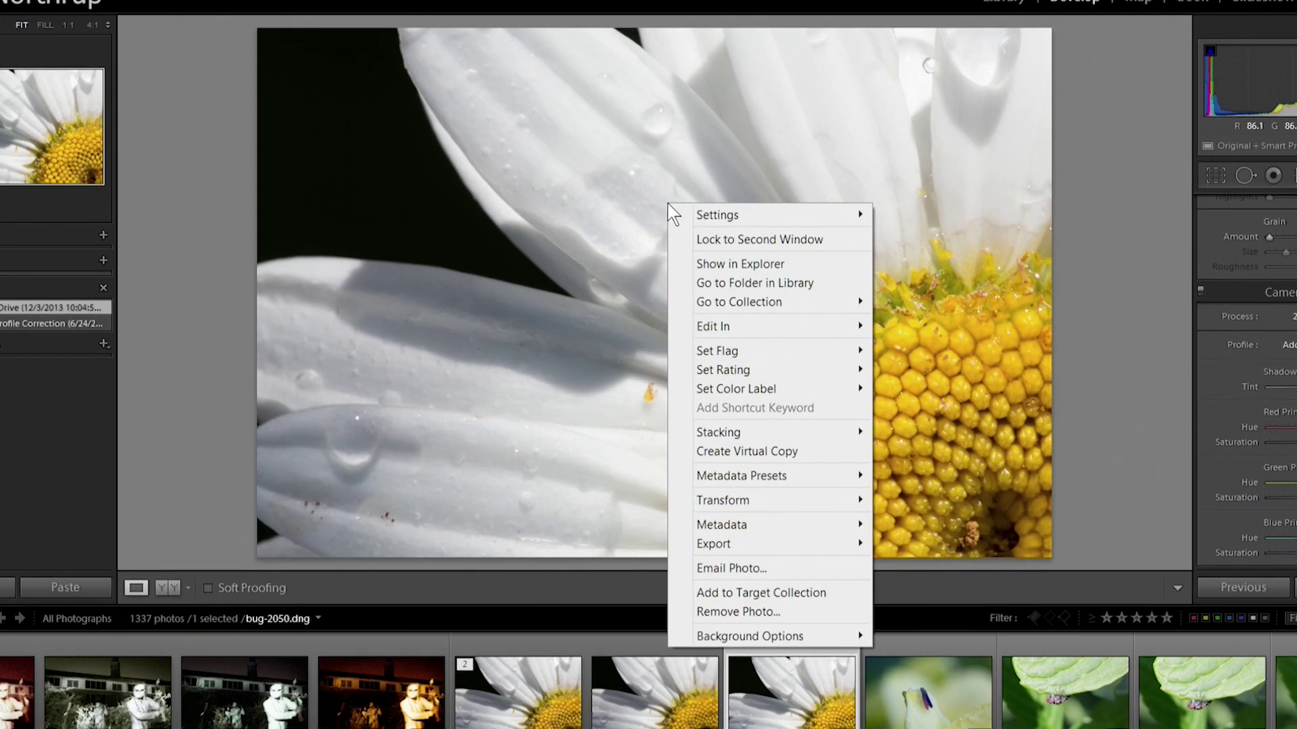
{"action": "mouse_move", "coordinate": [734, 339]}
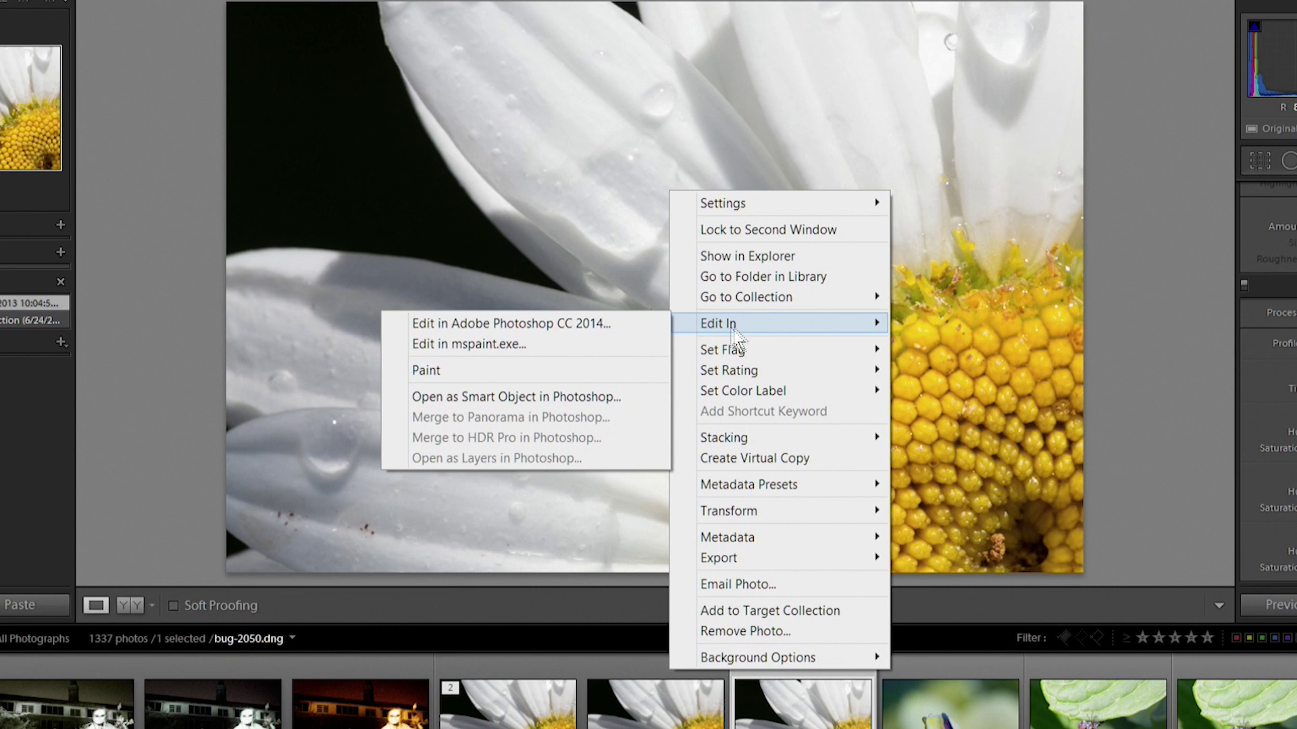
{"action": "left_click", "coordinate": [580, 371]}
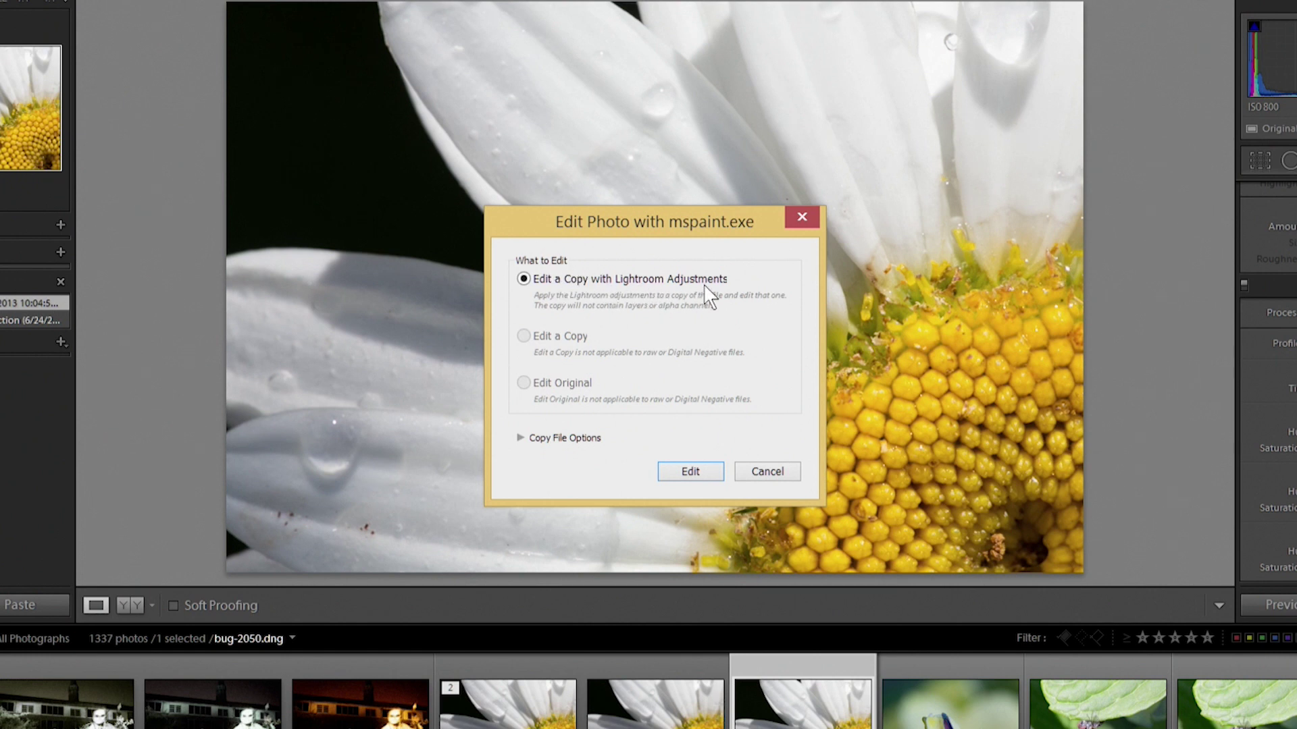
{"action": "left_click", "coordinate": [686, 473]}
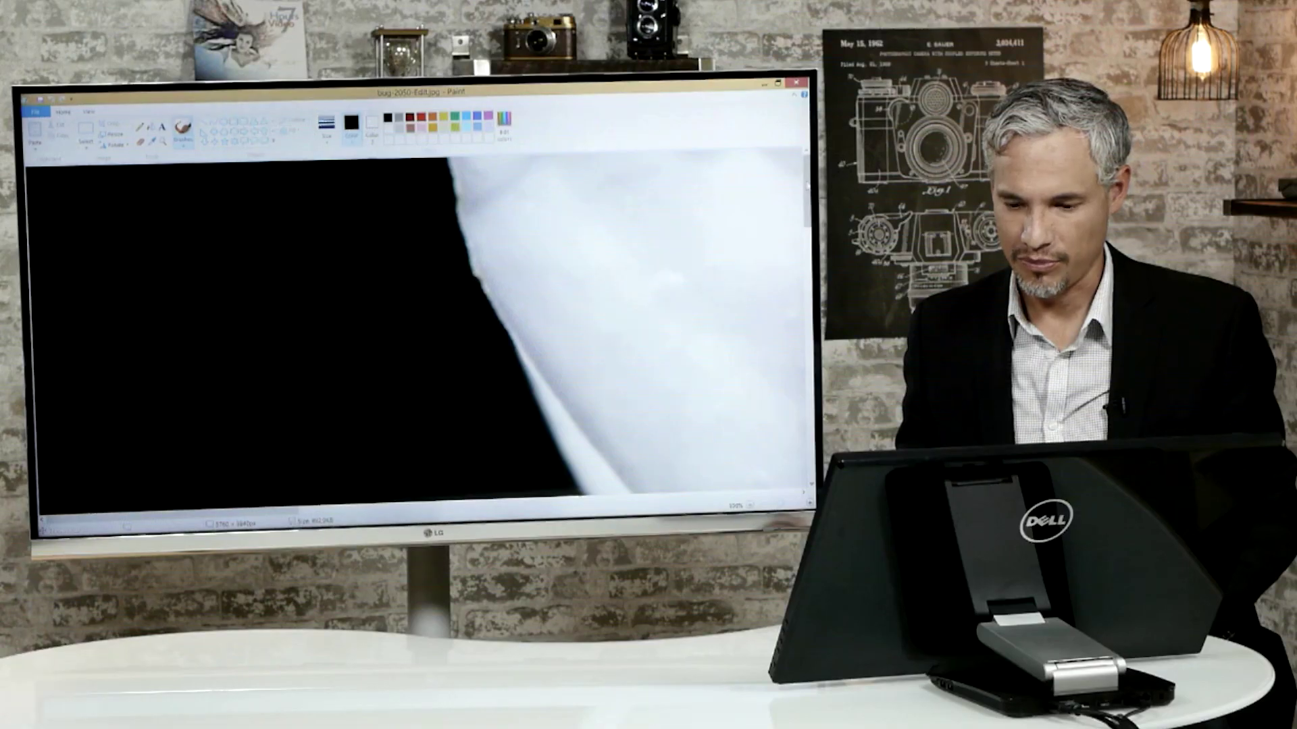
- Examine the daisy copy in Paint, including a full-screen view of the whole photo
{"action": "scroll", "coordinate": [648, 405], "scroll_direction": "down", "scroll_amount": 5}
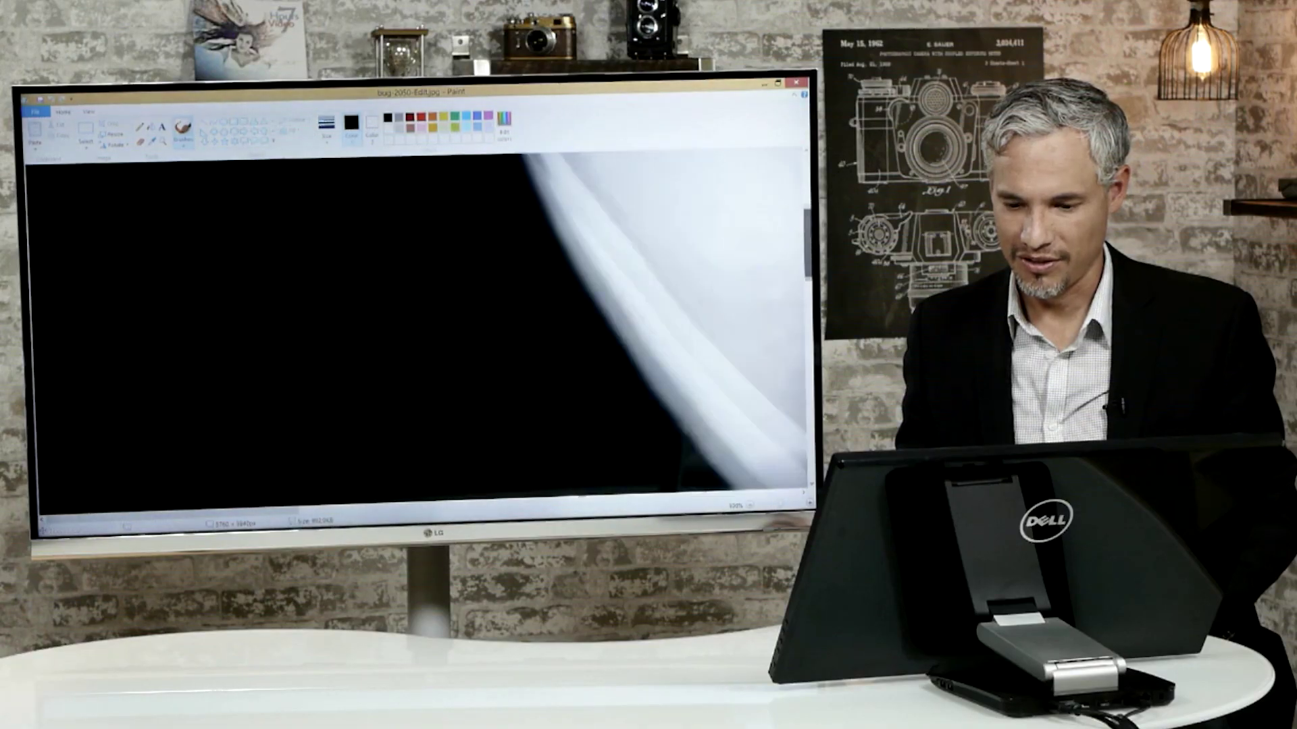
{"action": "mouse_move", "coordinate": [811, 328]}
{"action": "left_mouse_down"}
{"action": "mouse_move", "coordinate": [812, 450]}
{"action": "mouse_move", "coordinate": [811, 189]}
{"action": "left_mouse_up"}
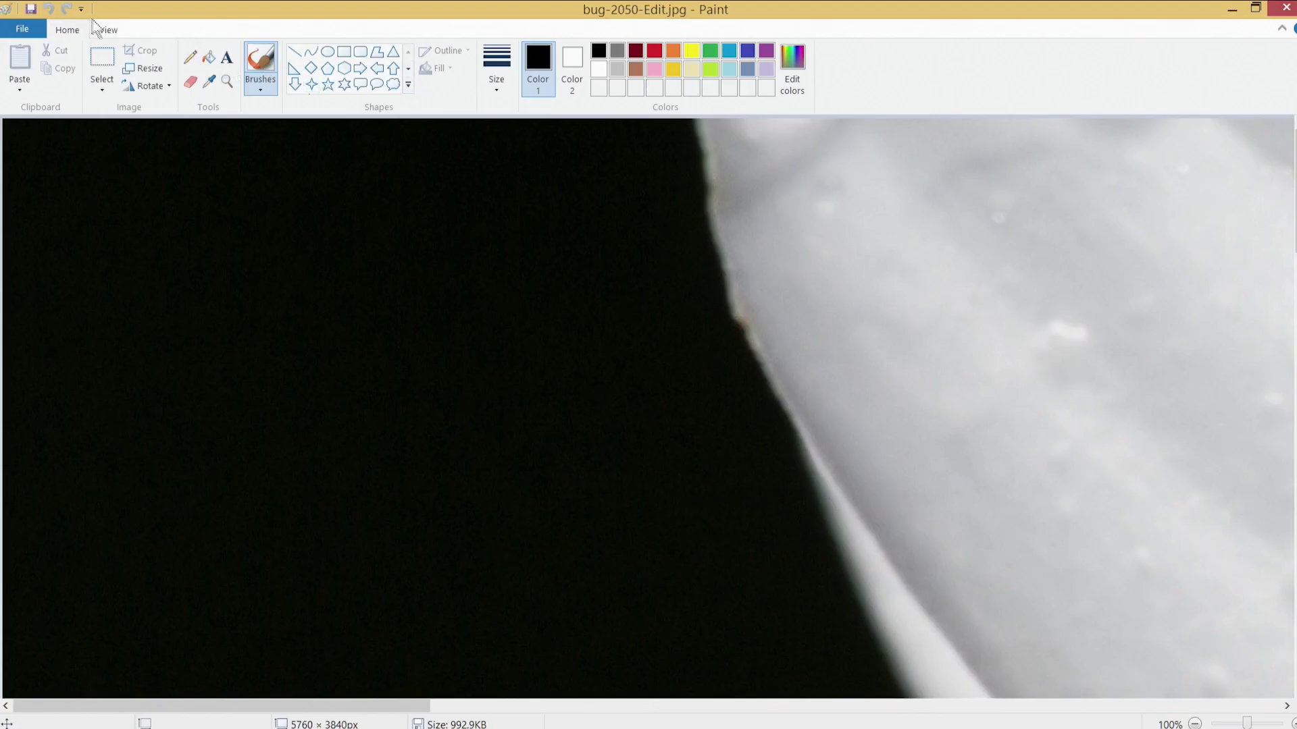
{"action": "left_click", "coordinate": [106, 30]}
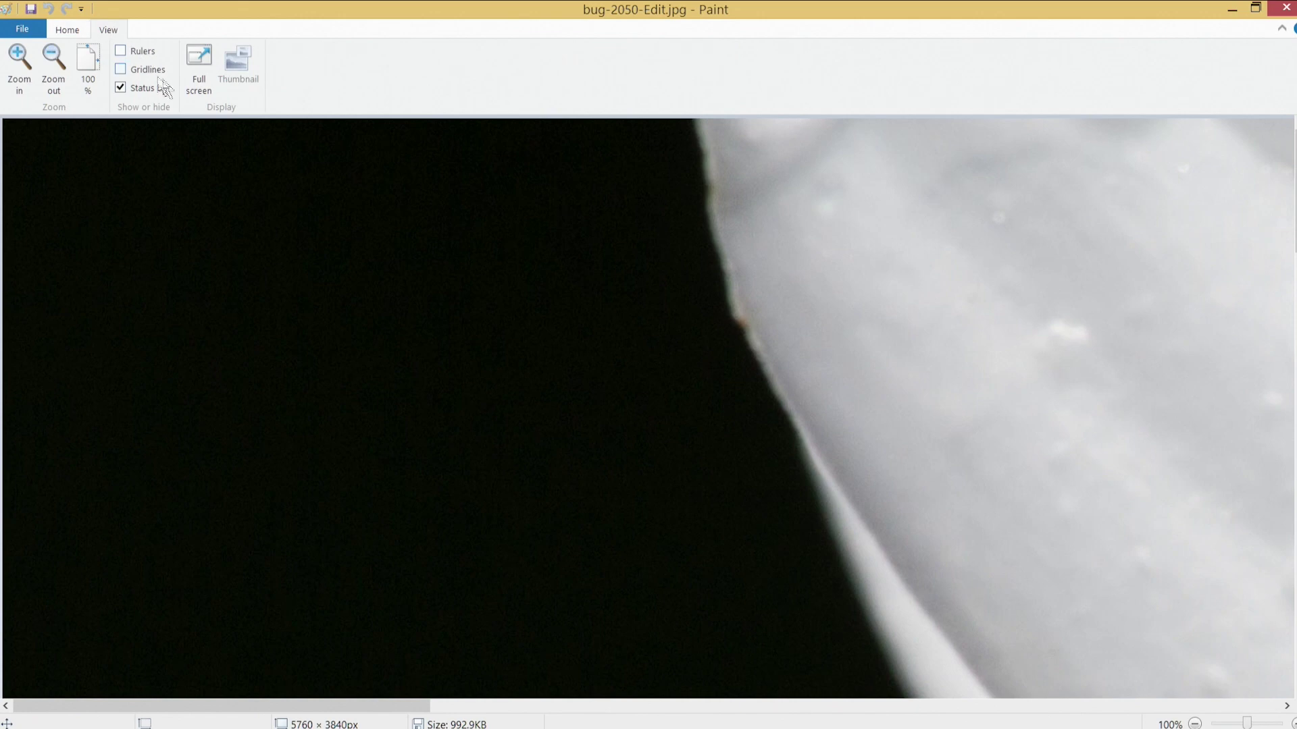
{"action": "left_click", "coordinate": [197, 78]}
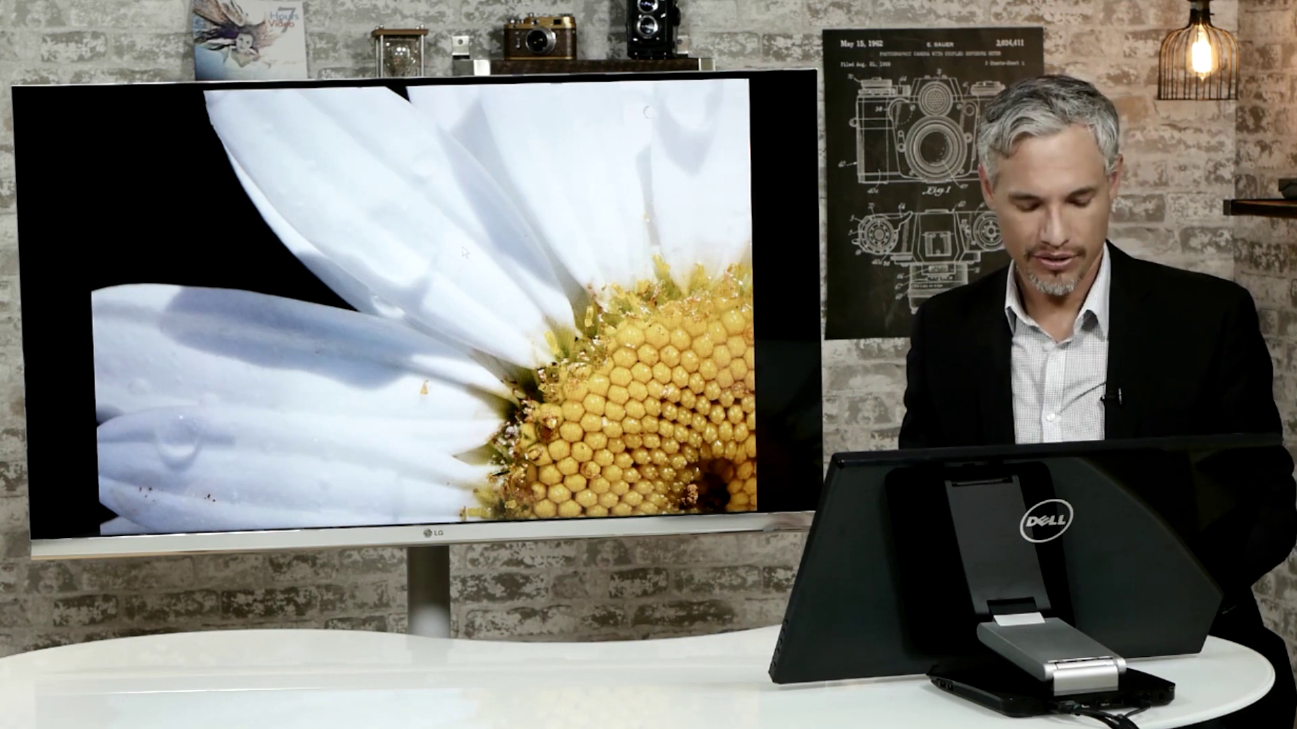
{"action": "left_click", "coordinate": [173, 167]}
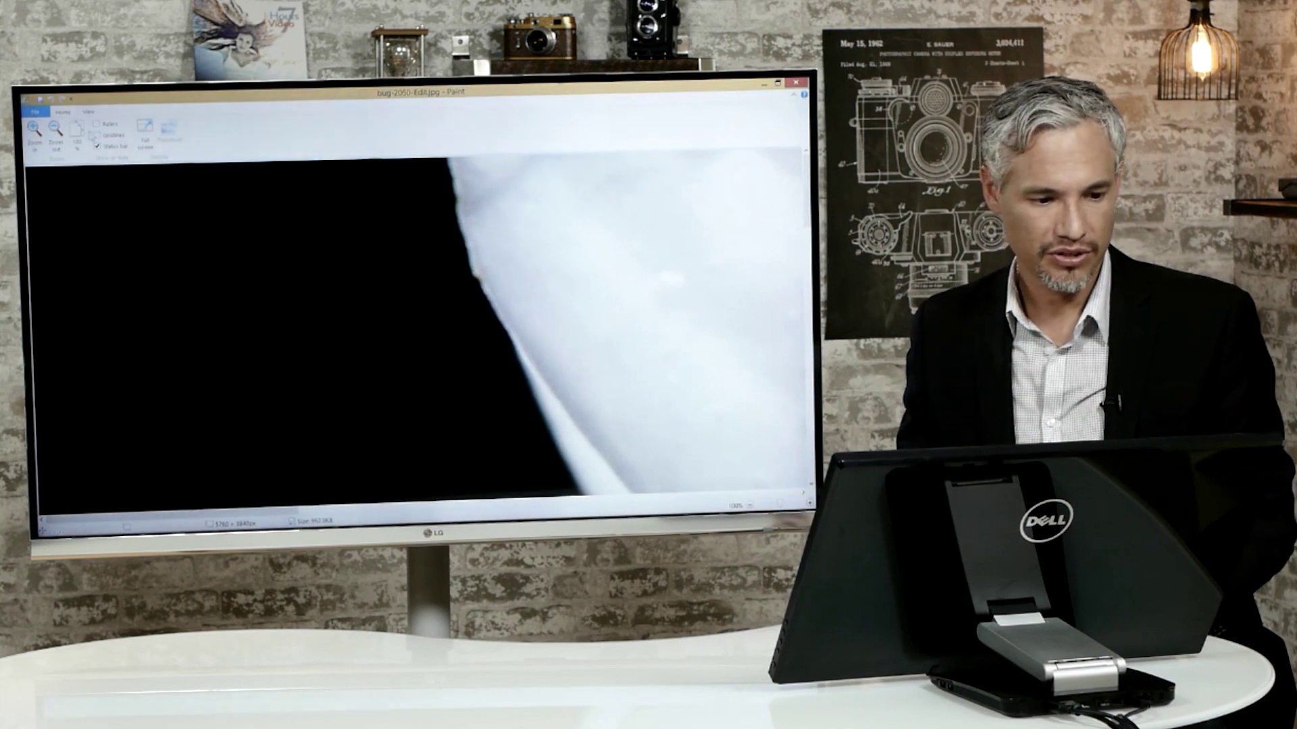
- Handwrite a first name and a smiley face in black across the upper petals, then close Paint, saving the changes
{"action": "left_click", "coordinate": [65, 113]}
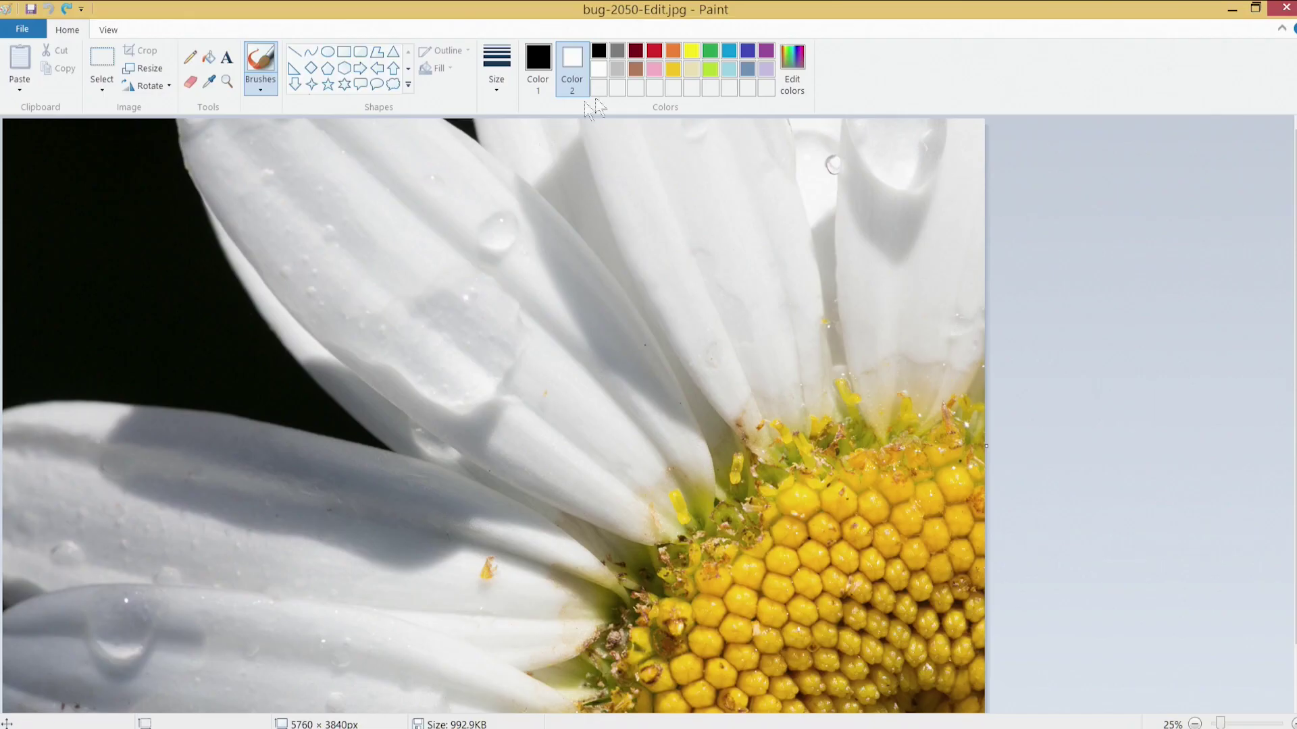
{"action": "left_click", "coordinate": [500, 70]}
{"action": "left_click", "coordinate": [463, 221]}
{"action": "left_click", "coordinate": [536, 60]}
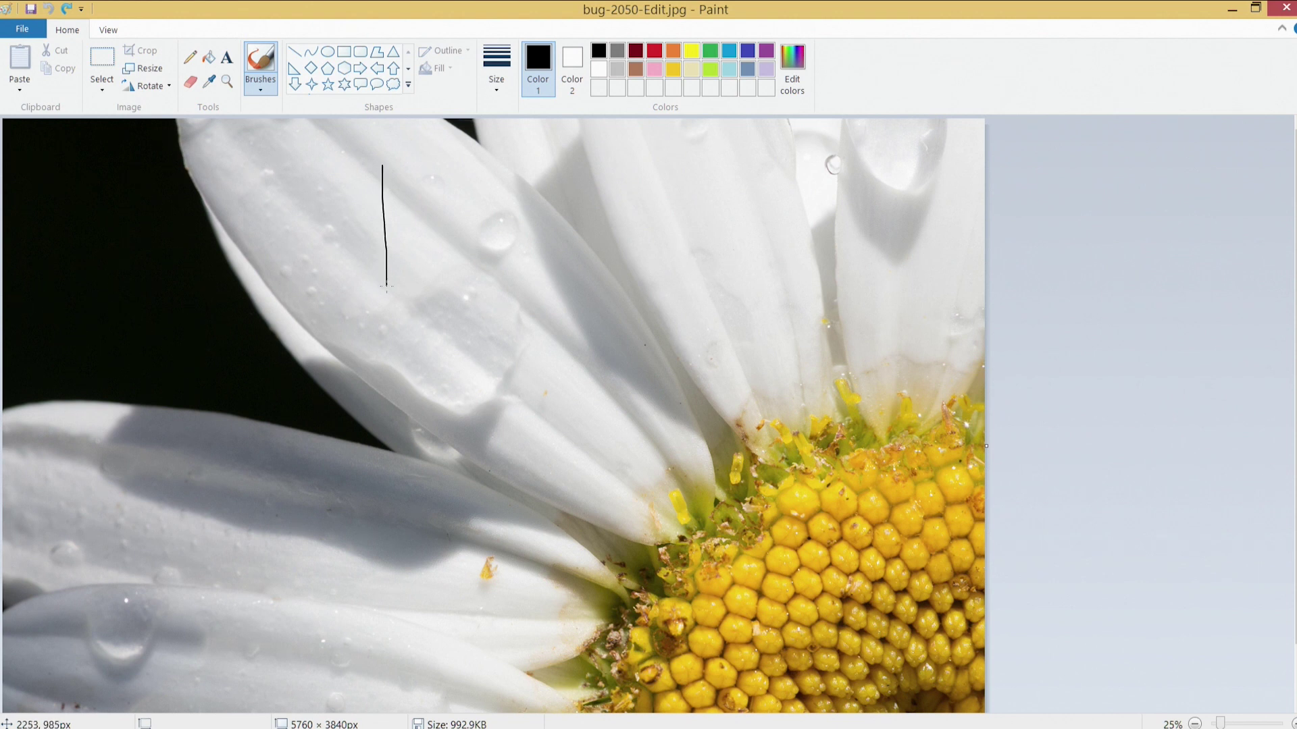
{"action": "left_click_drag", "start_coordinate": [328, 196], "coordinate": [458, 160]}
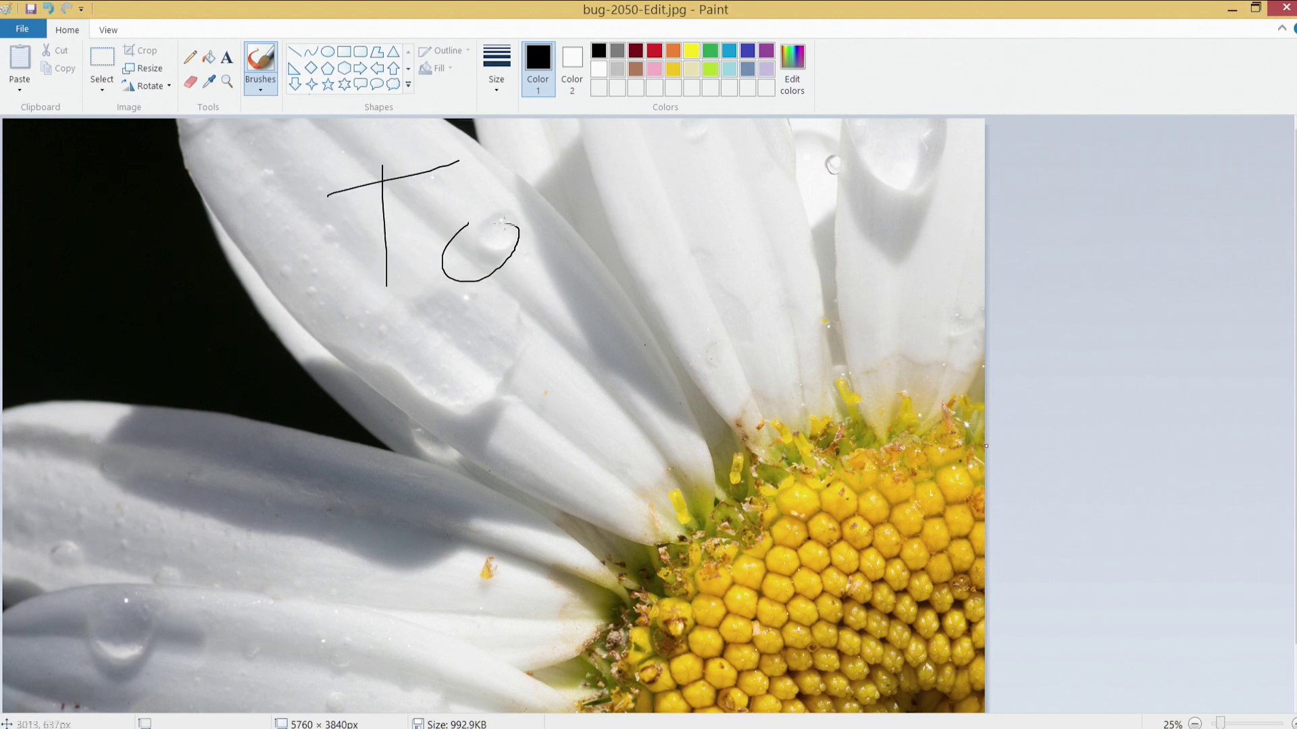
{"action": "mouse_move", "coordinate": [652, 238]}
{"action": "left_mouse_down"}
{"action": "mouse_move", "coordinate": [707, 395]}
{"action": "mouse_move", "coordinate": [554, 452]}
{"action": "left_mouse_up"}
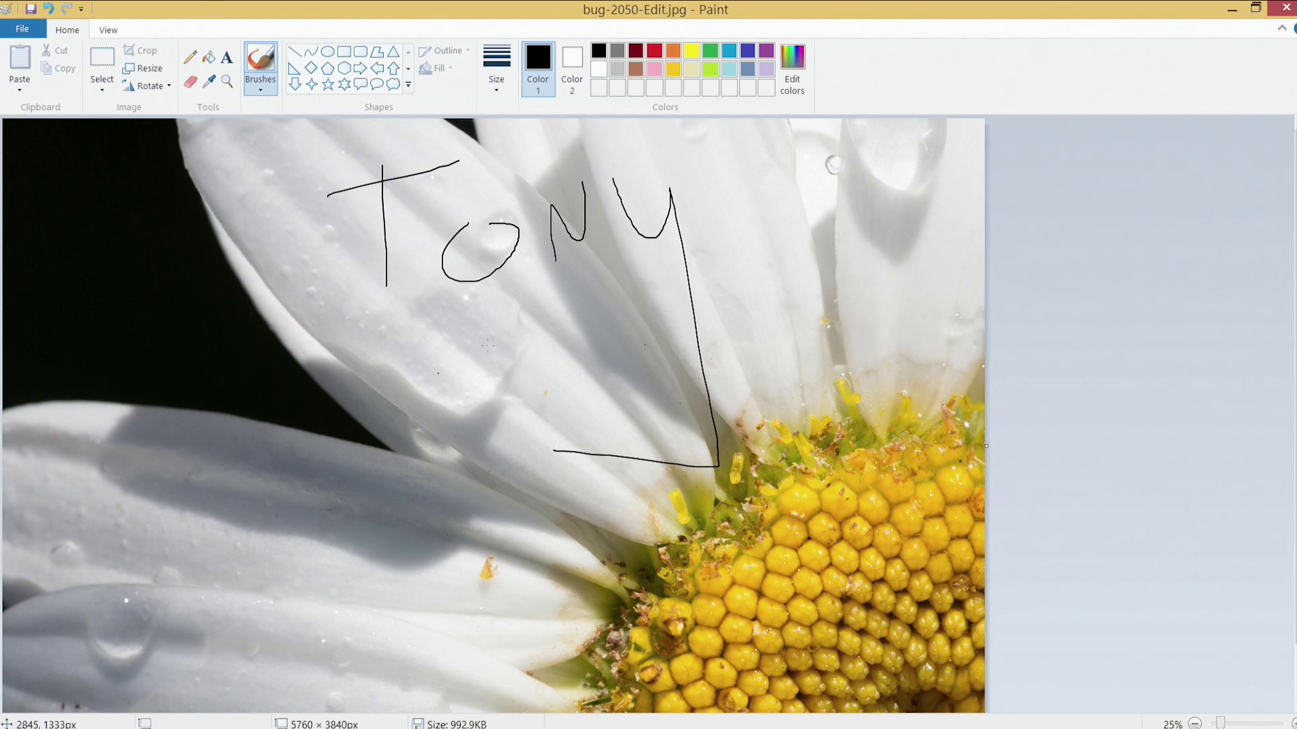
{"action": "left_click_drag", "start_coordinate": [438, 371], "coordinate": [565, 368]}
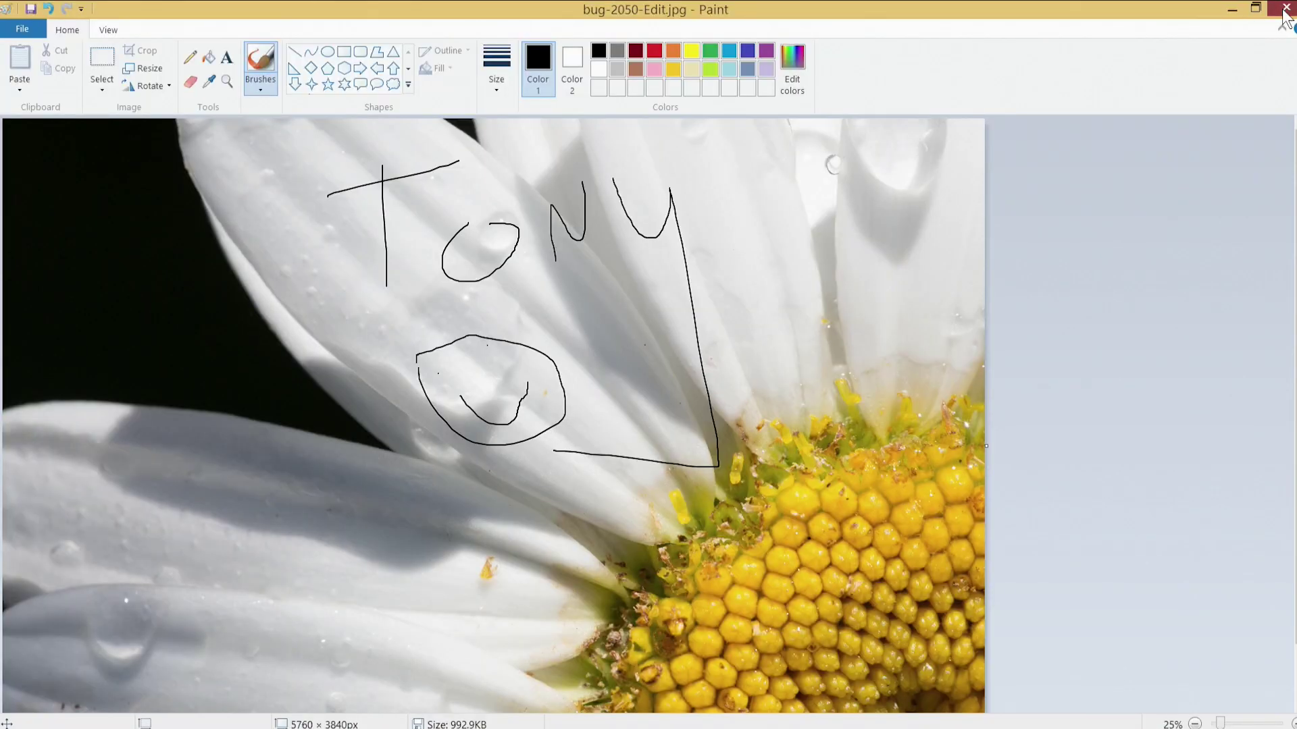
{"action": "left_click", "coordinate": [1286, 9]}
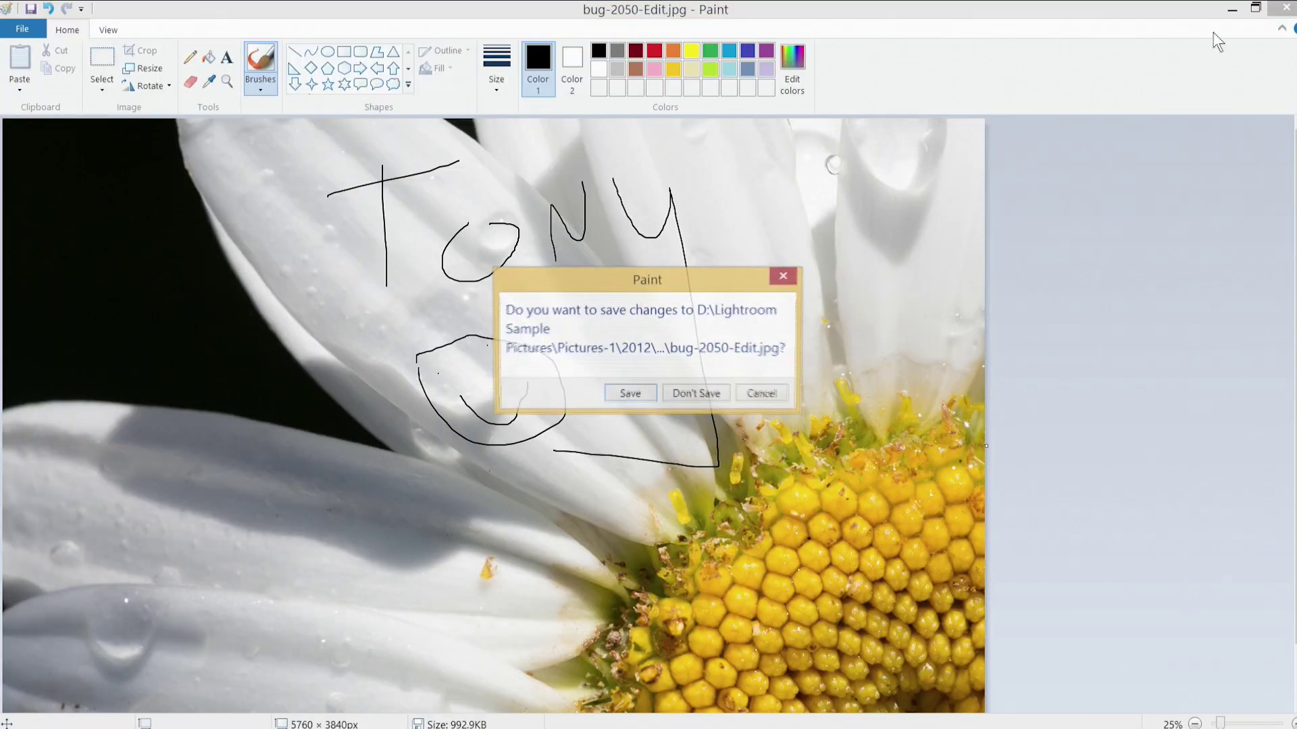
{"action": "left_click", "coordinate": [630, 394]}
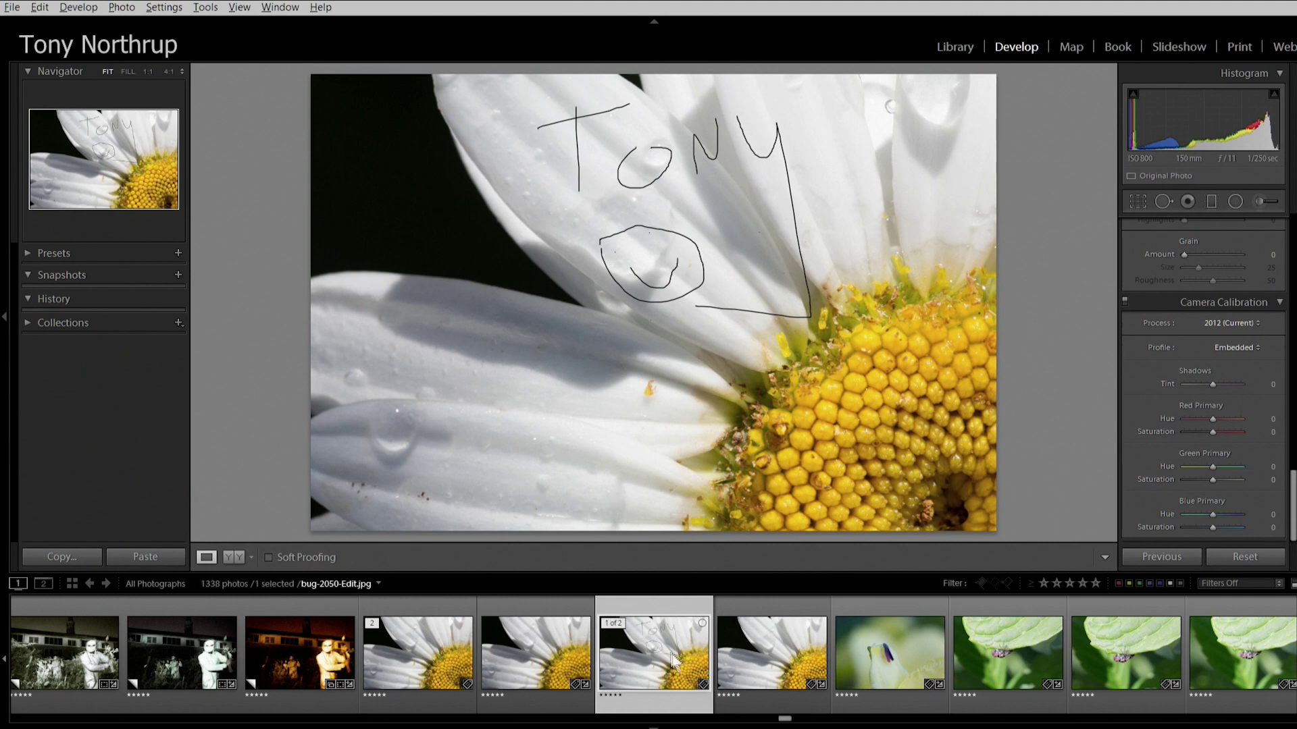
- Collapse and expand the edited photo's stack, and compare bug-2050-Edit.jpg with the original bug-2050.dng
{"action": "left_click", "coordinate": [618, 626]}
{"action": "left_click", "coordinate": [612, 626]}
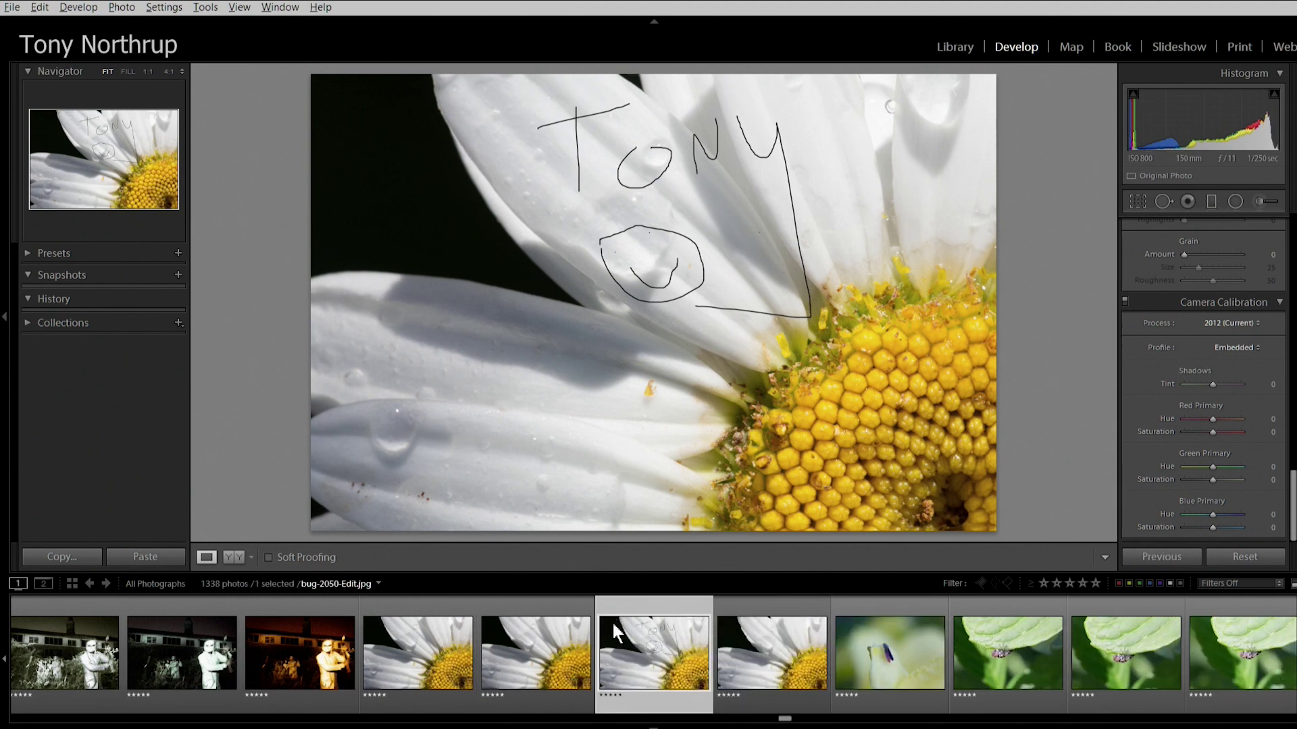
{"action": "left_click", "coordinate": [781, 649]}
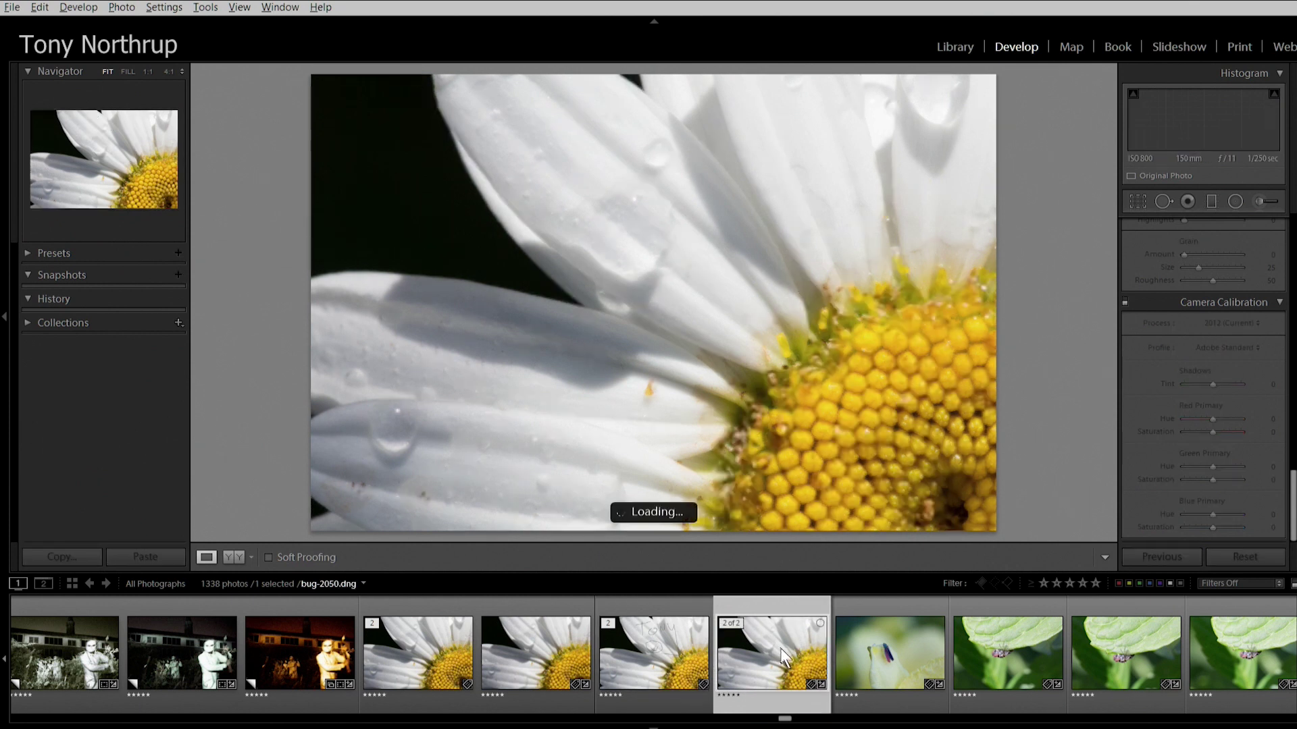
{"action": "left_click", "coordinate": [671, 658]}
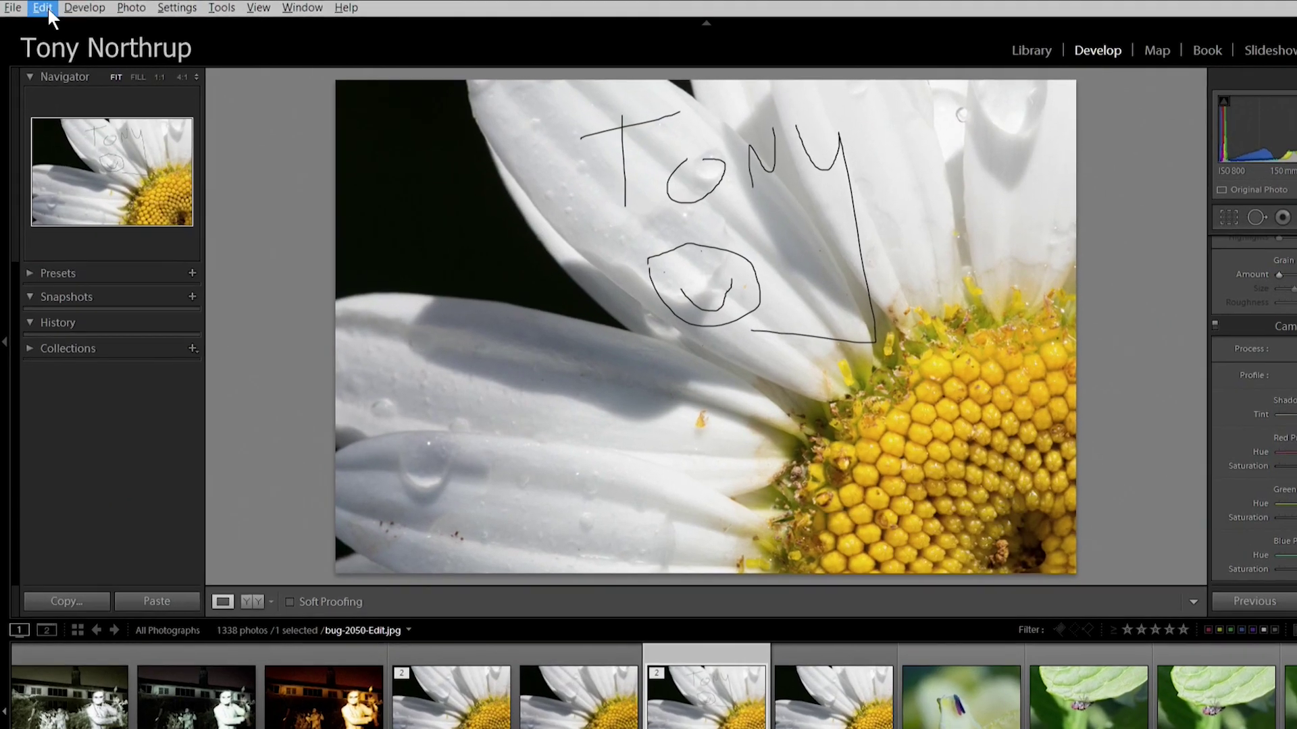
- Open the Lightroom preferences again
{"action": "left_click", "coordinate": [41, 7]}
{"action": "left_click", "coordinate": [54, 187]}
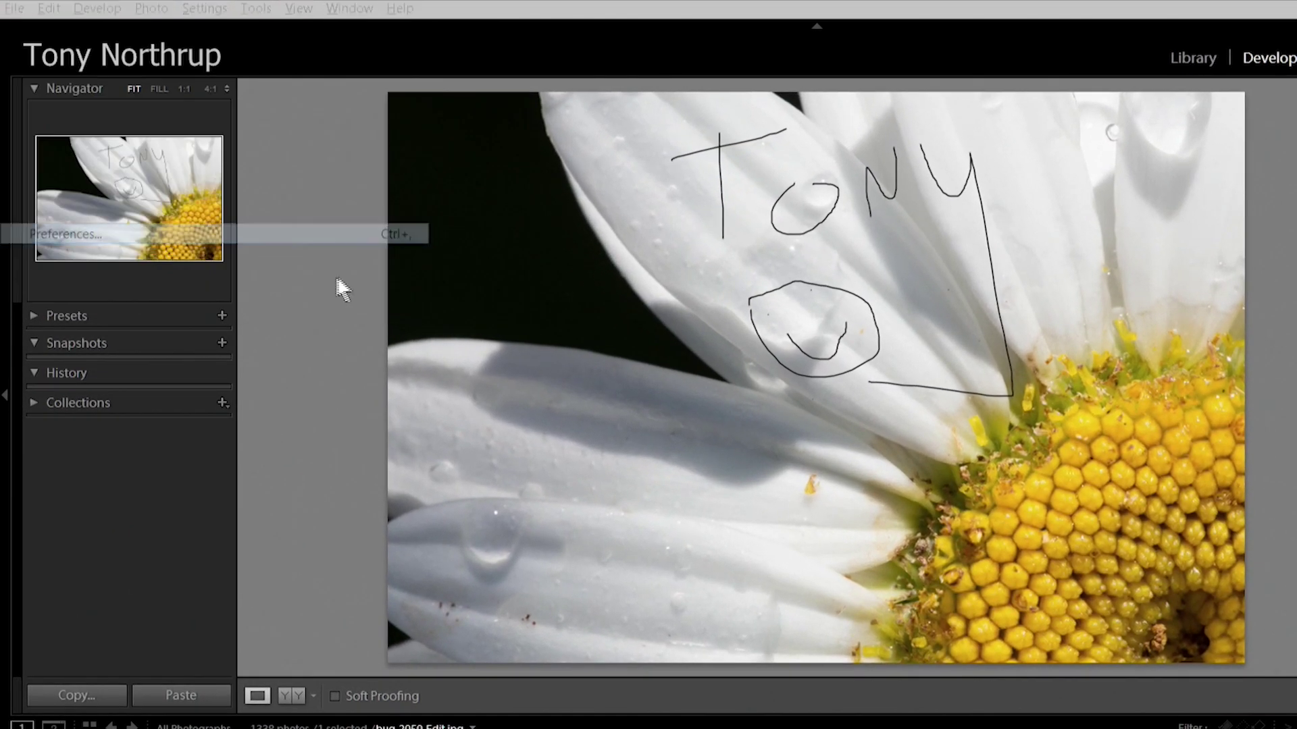